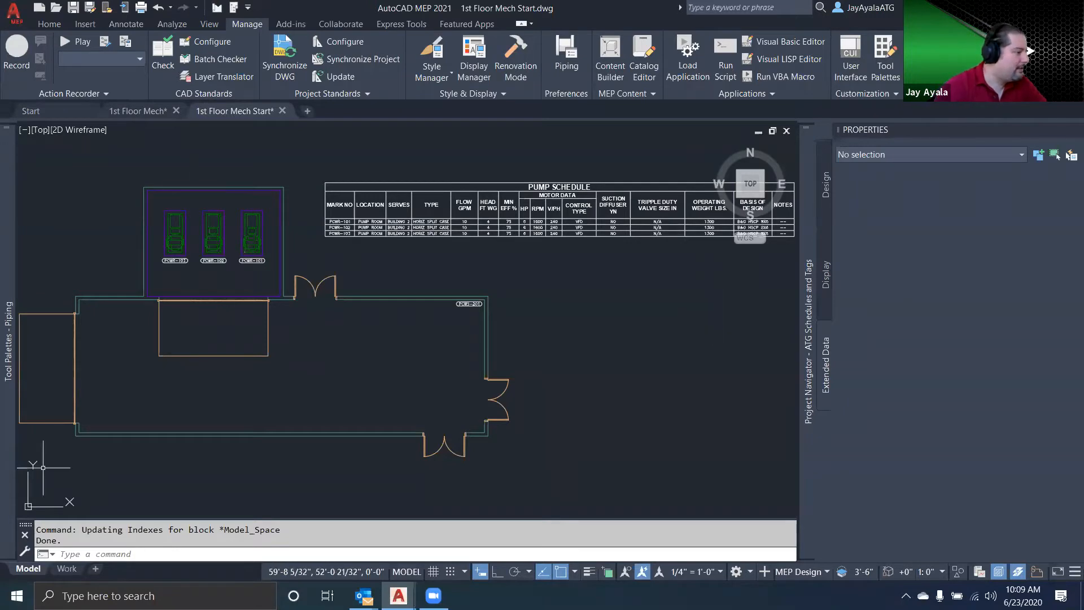
Open the Pump Schedule.xlsx workbook in Excel and return to the AutoCAD MEP drawing
key("super")
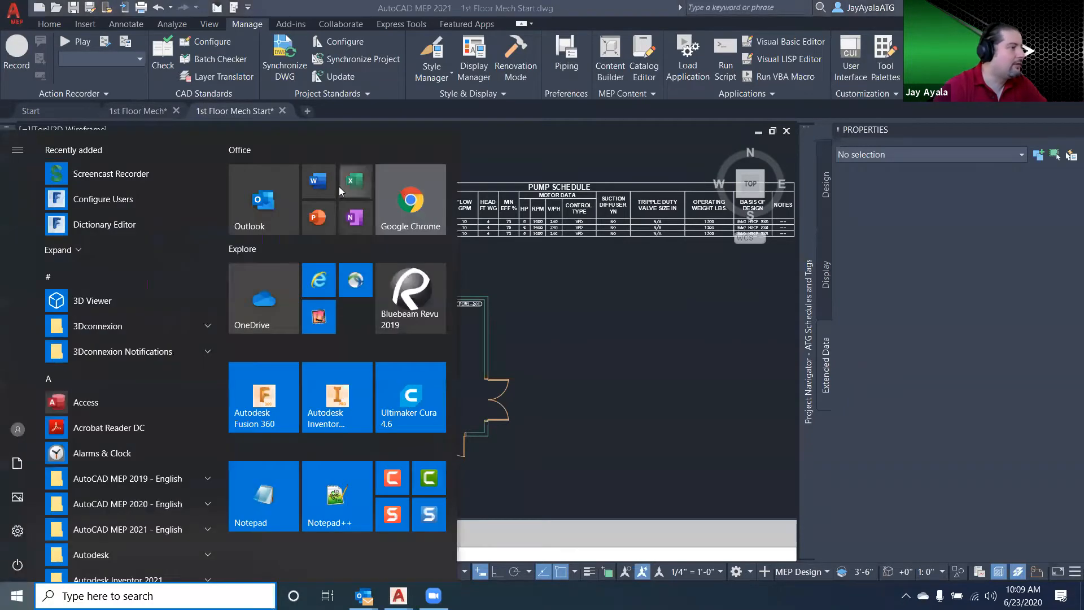
right_click(340, 186)
left_click(409, 314)
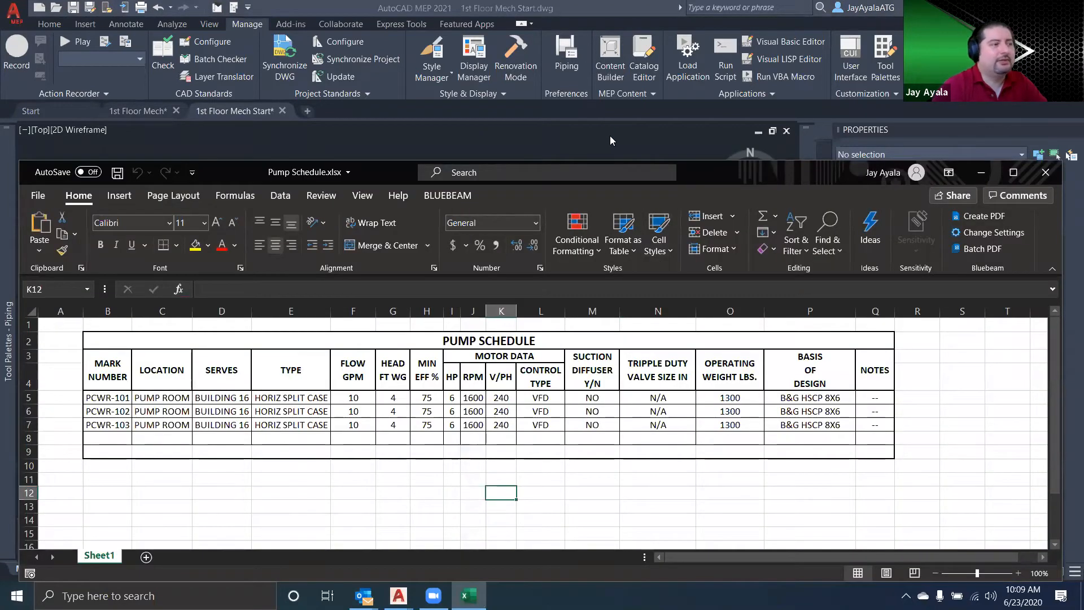
left_click(610, 135)
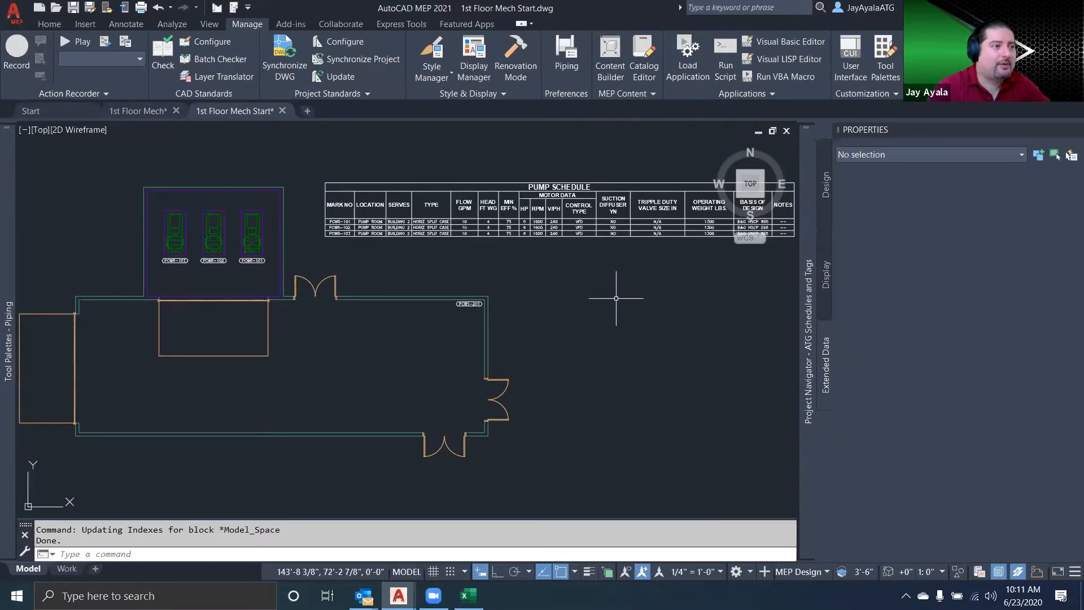
Show the design properties, select the pump schedule together with the floor plan geometry, and clear the selection
left_click(823, 200)
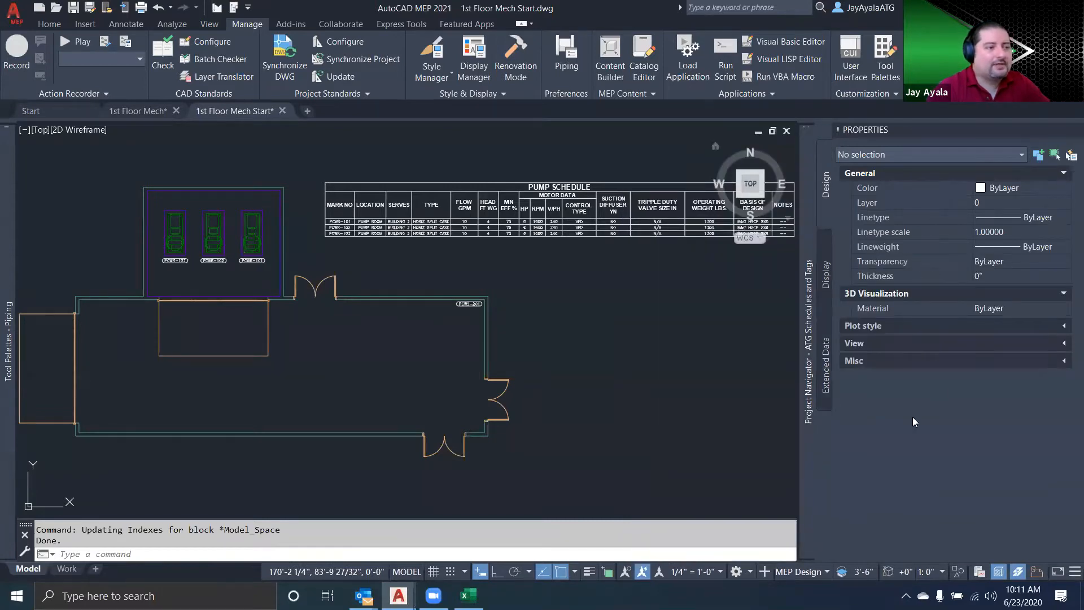
left_click(356, 232)
left_click(401, 297)
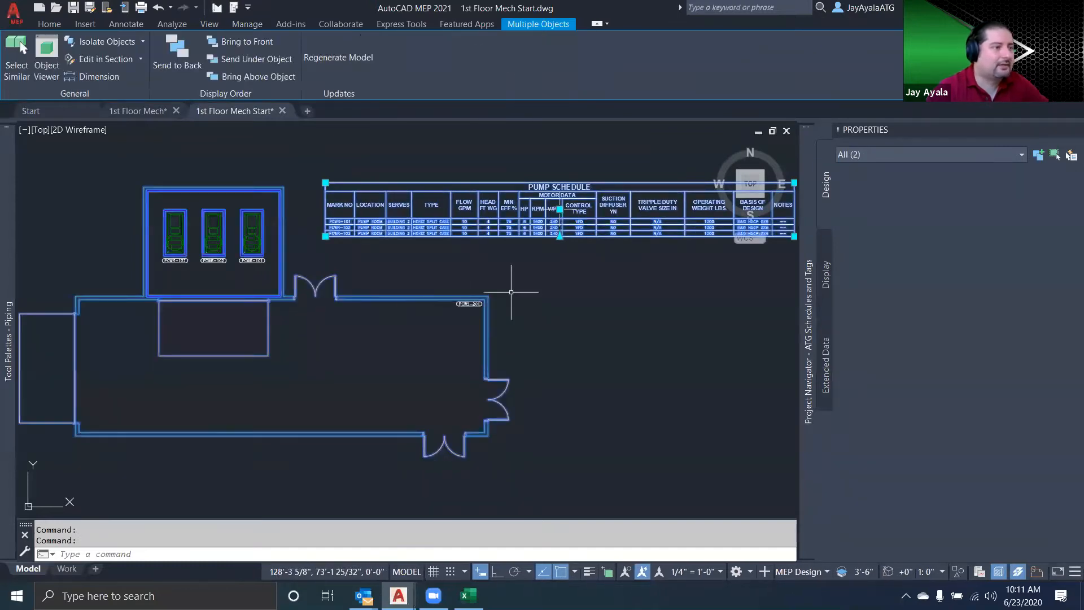
key("Escape")
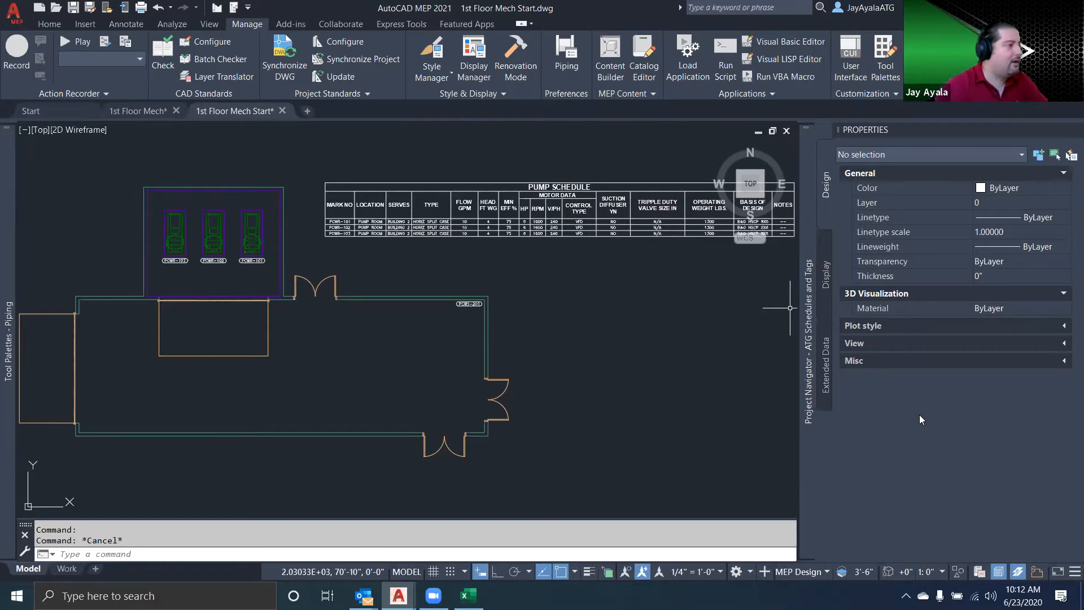
Inspect the design properties of the PCWR-101 pump, its tag and the pump schedule table one after another
left_click(251, 234)
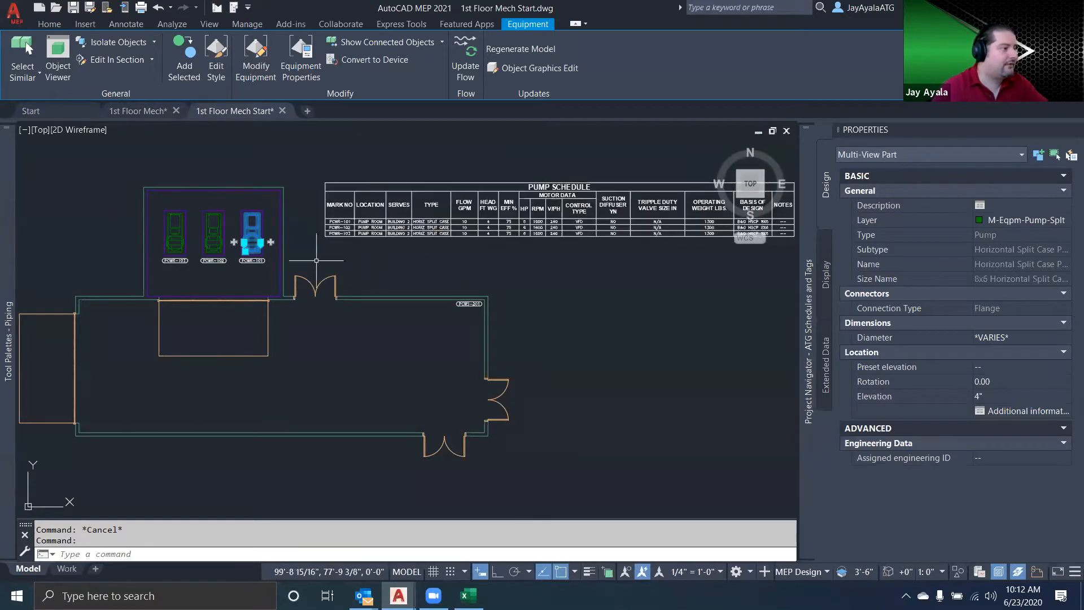
key("Escape")
left_click(252, 260)
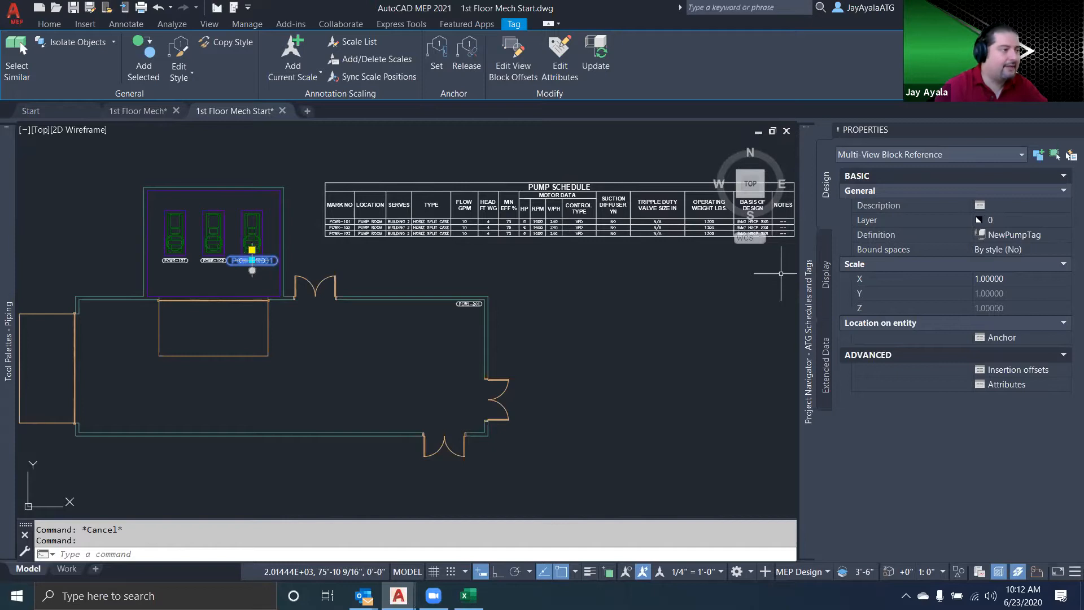
key("Escape")
left_click(365, 236)
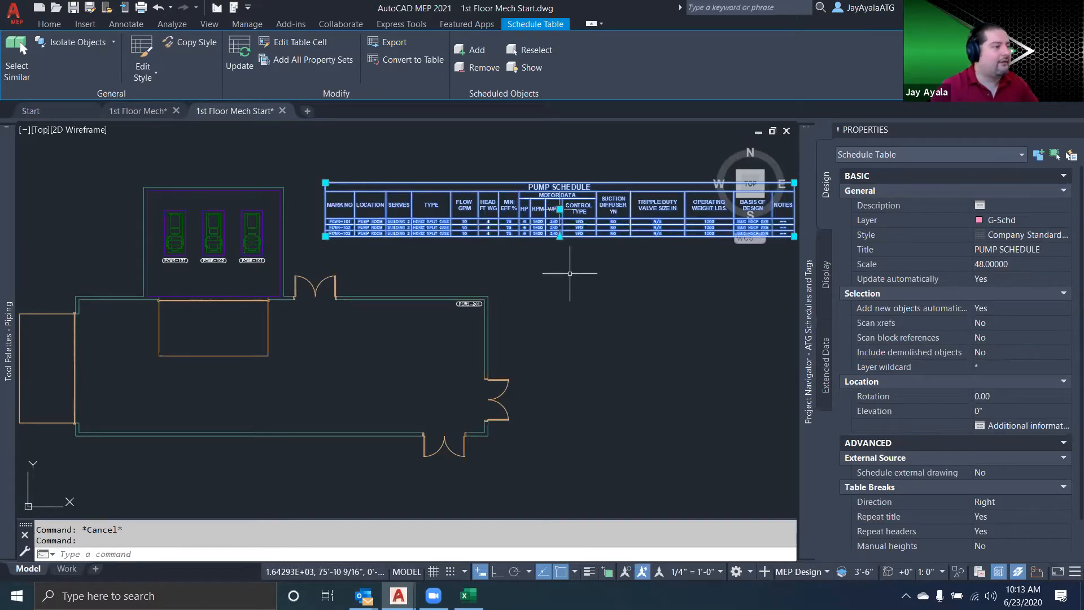
key("Escape")
Turn on the lineweight display and examine the border and grid lines of the pump schedule
scroll(561, 249, "up", 3)
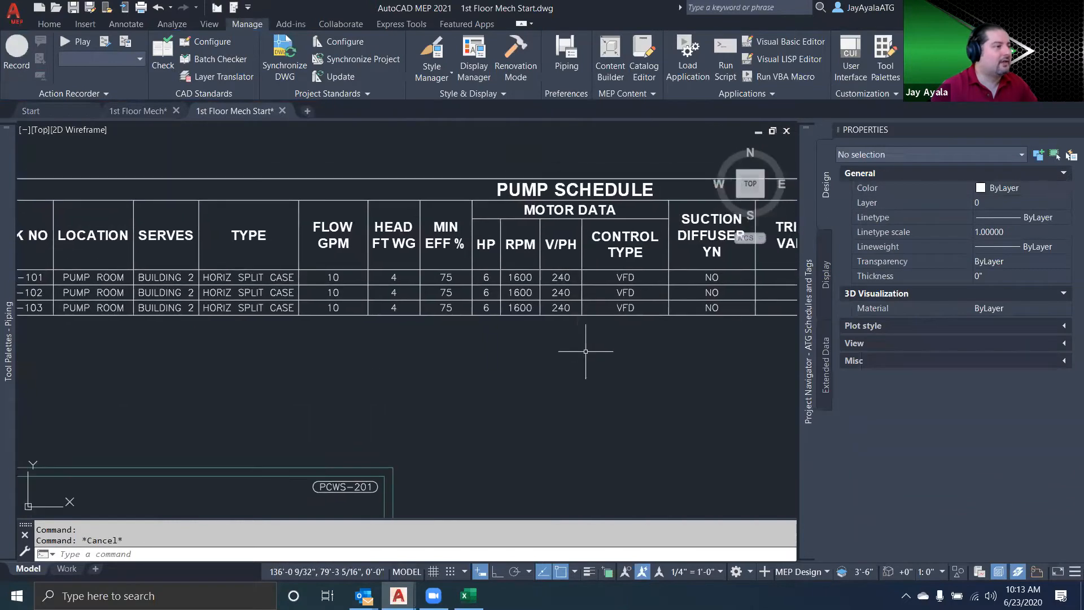
middle_click_drag(581, 356, 555, 381)
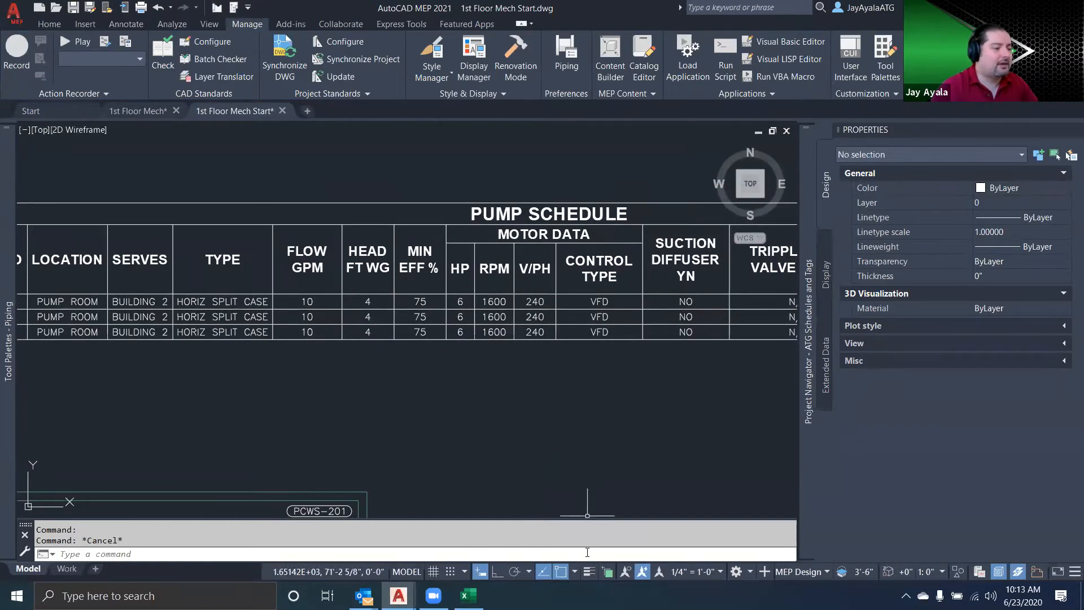
left_click(589, 572)
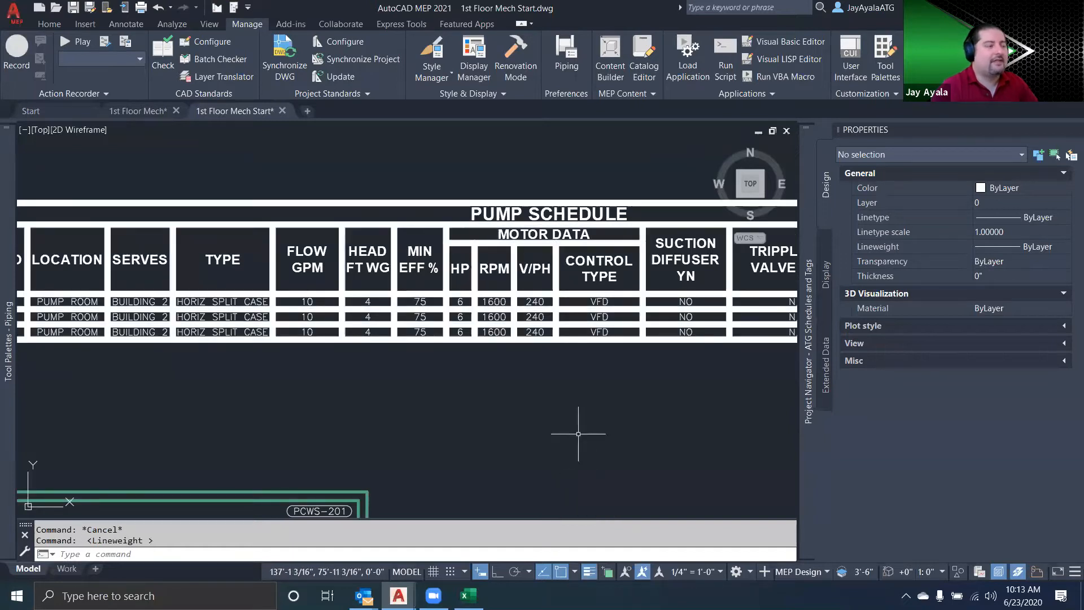
scroll(577, 418, "down", 2)
middle_click_drag(595, 415, 535, 388)
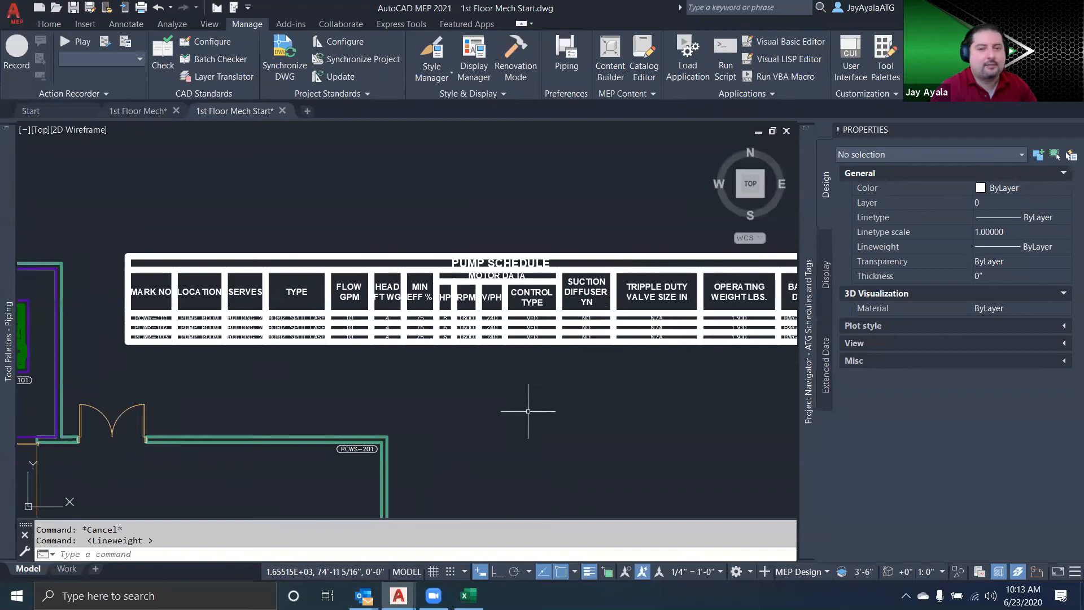
Switch to Excel and examine the header rows, the pump data rows and the full range of the PUMP SCHEDULE table
left_click(468, 595)
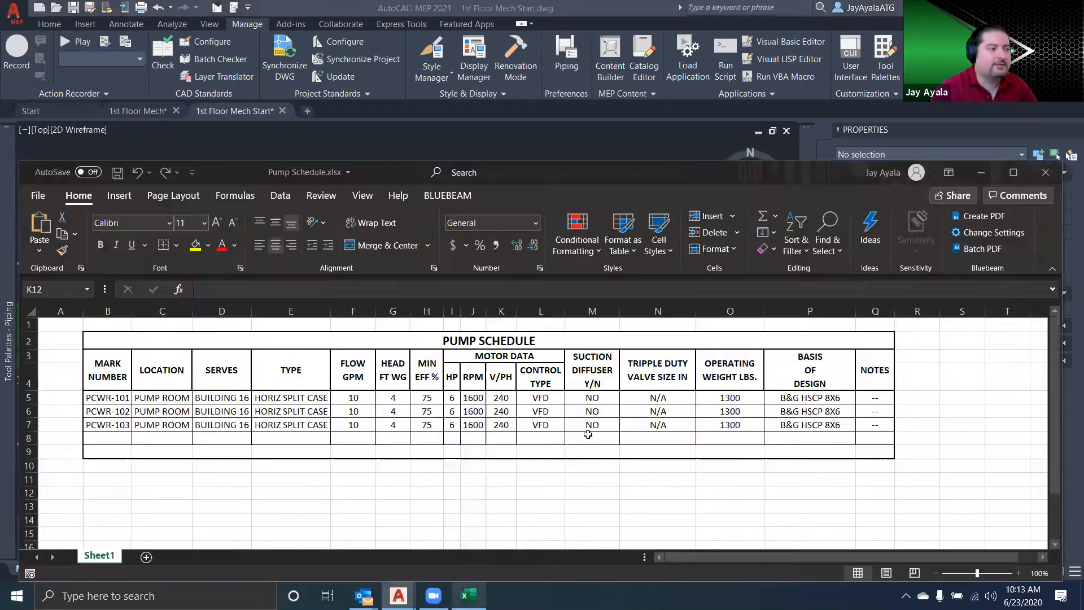
left_click_drag(110, 341, 303, 338)
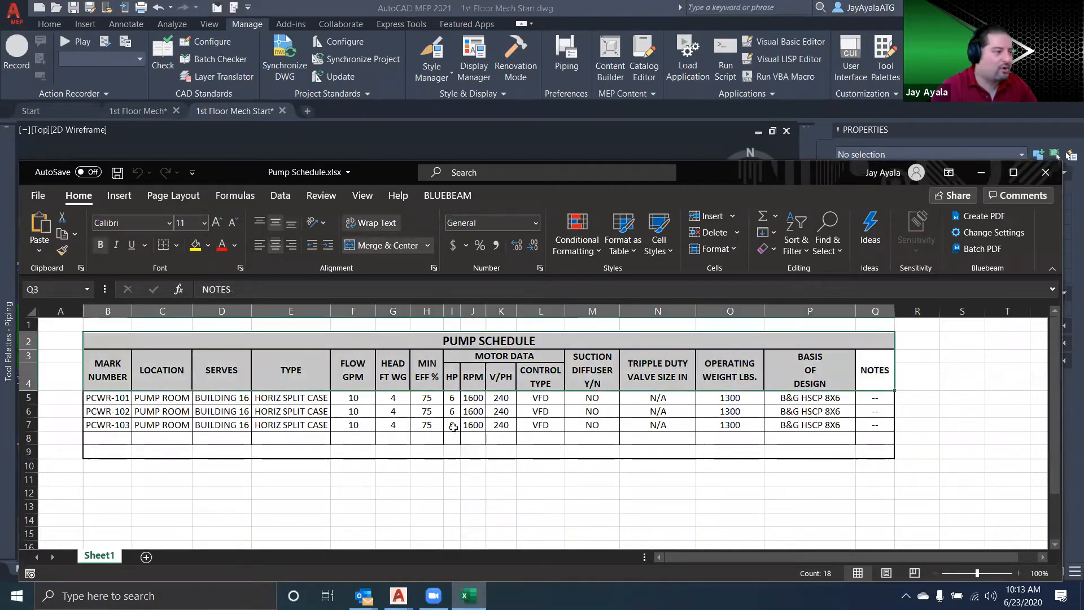
left_click_drag(104, 397, 881, 441)
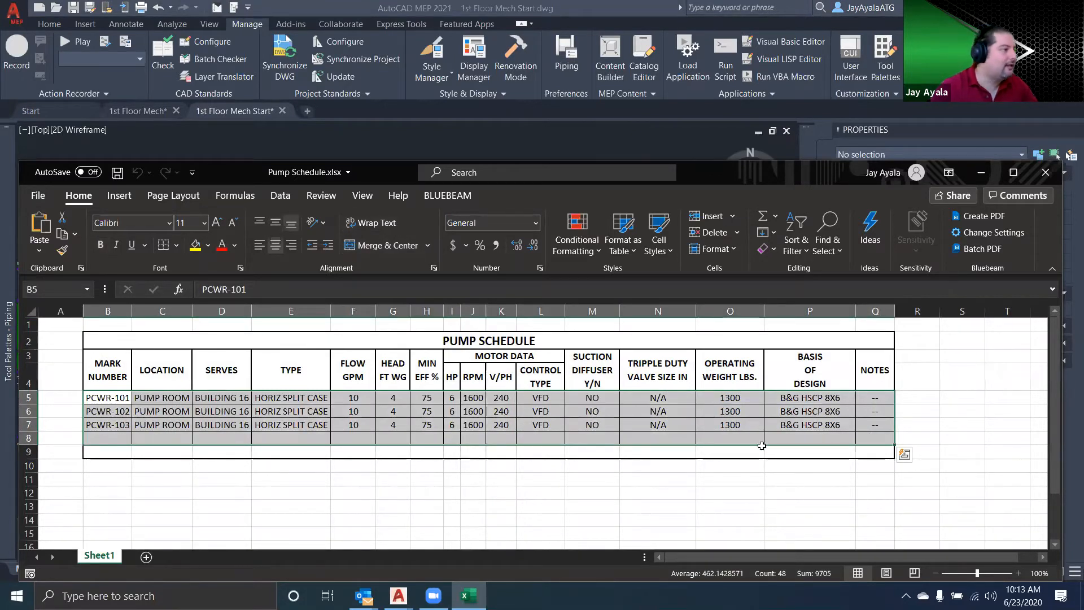
left_click_drag(398, 408, 853, 453)
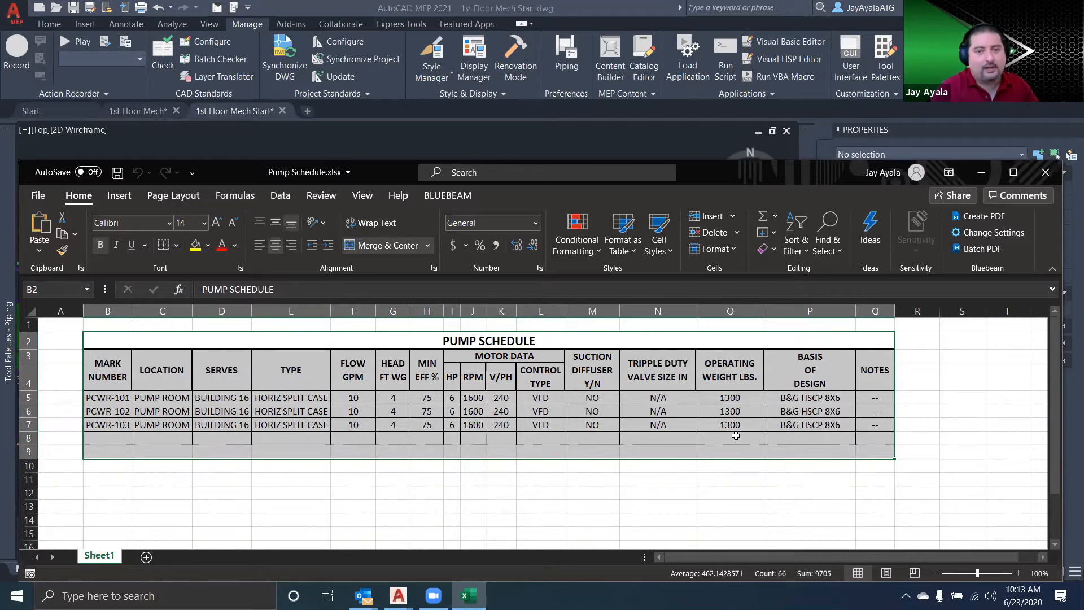
Return to the AutoCAD MEP drawing and turn off the lineweight display
left_click(621, 130)
left_click(589, 571)
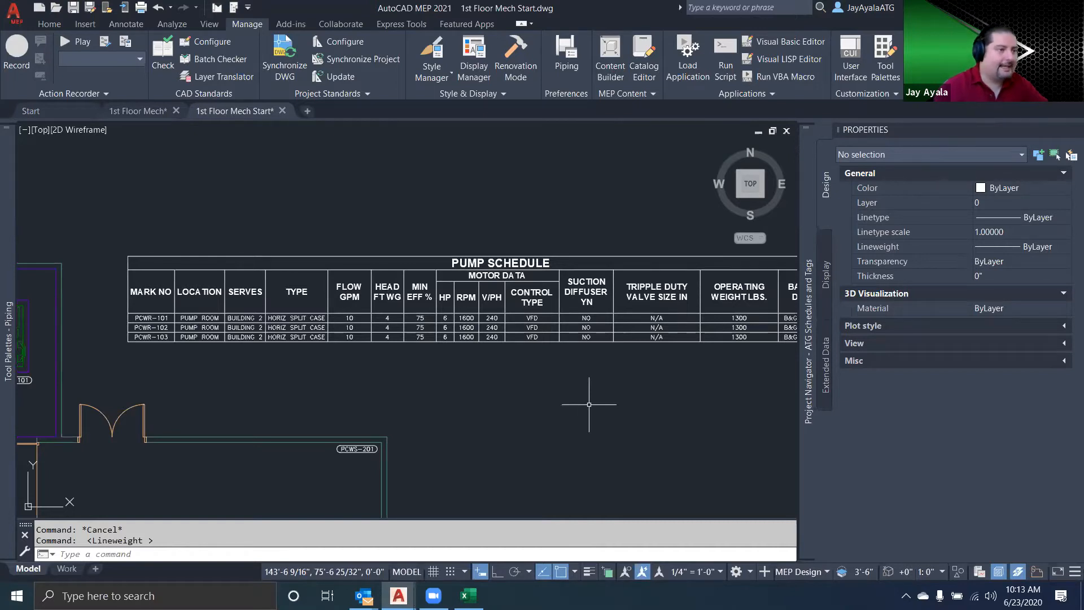
scroll(589, 404, "down", 2)
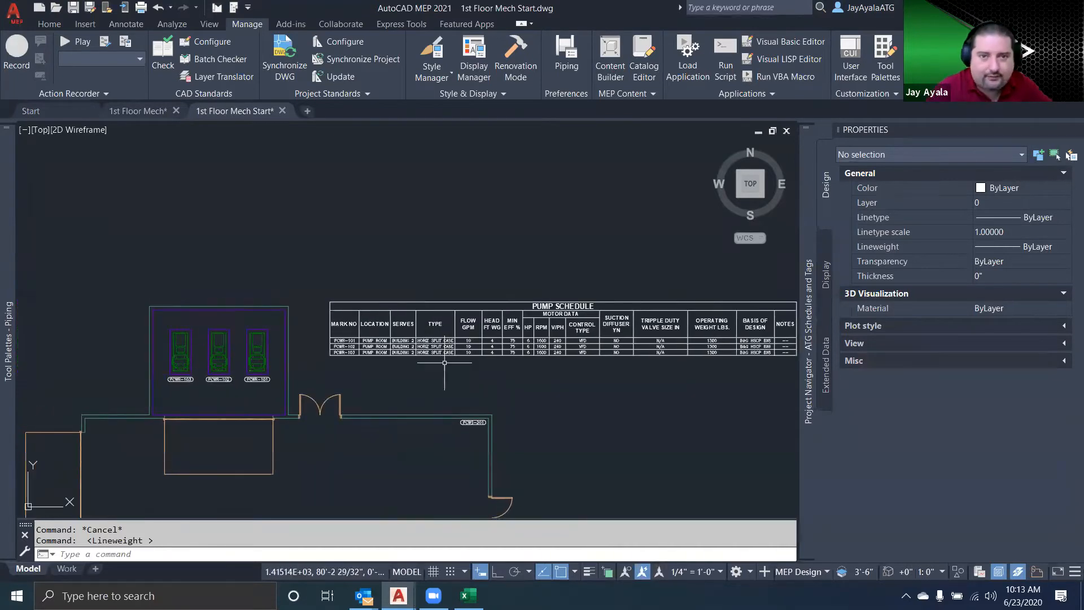
Review the Pump Completed property set in the extended data of the PCWR-101 pump, comparing it with the schedule columns
left_click(253, 358)
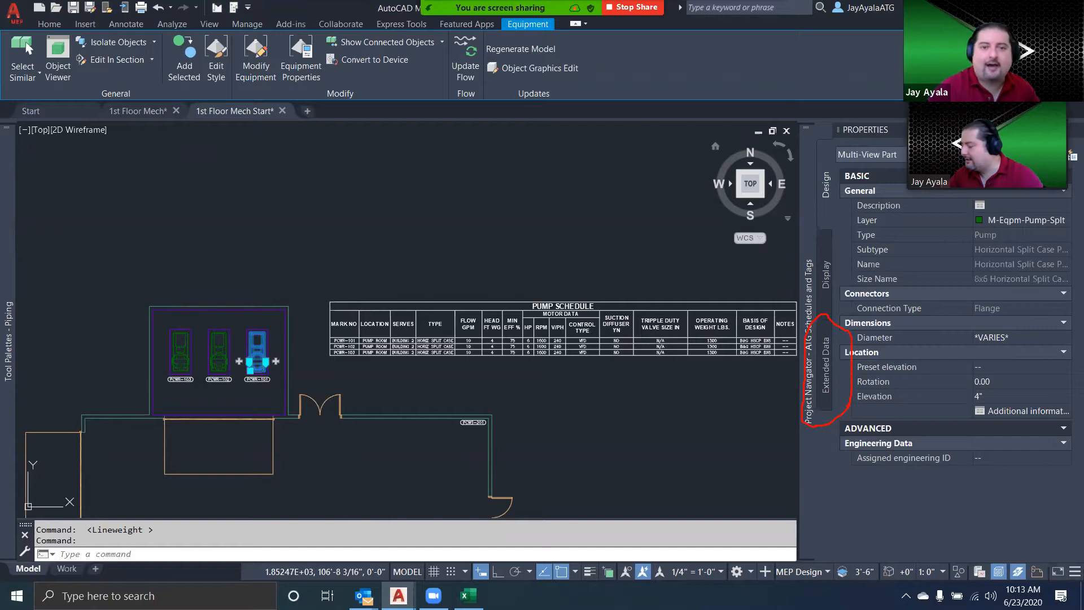
key("Escape")
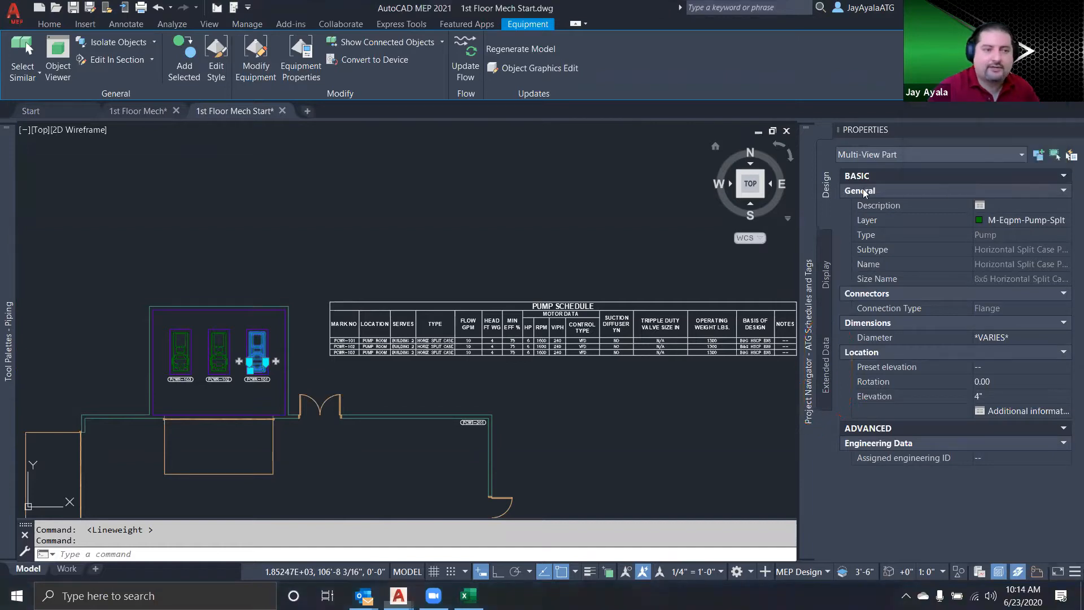
left_click(829, 388)
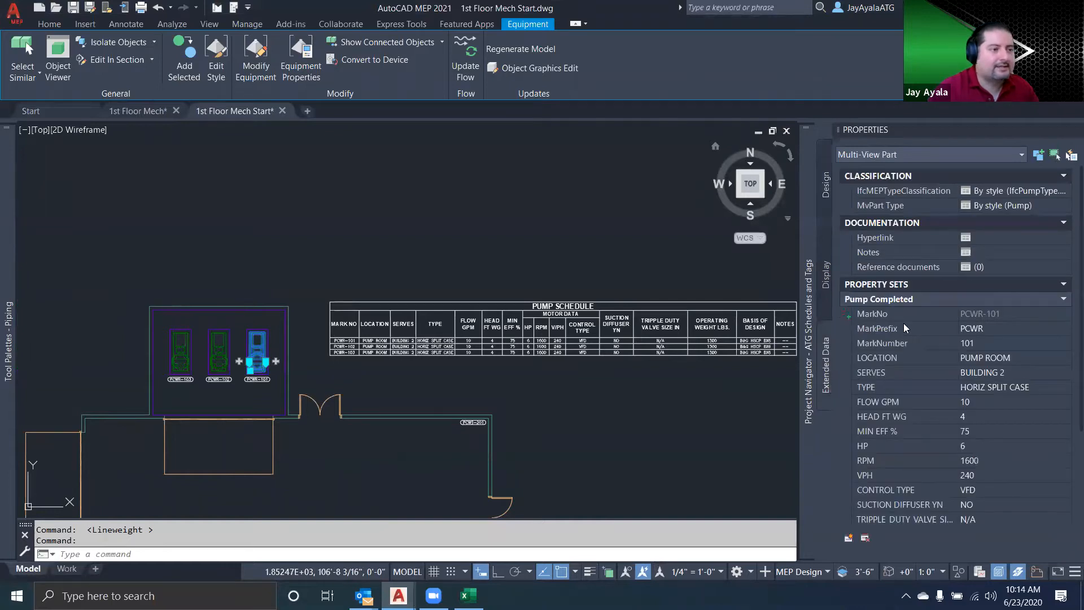
mouse_move(908, 305)
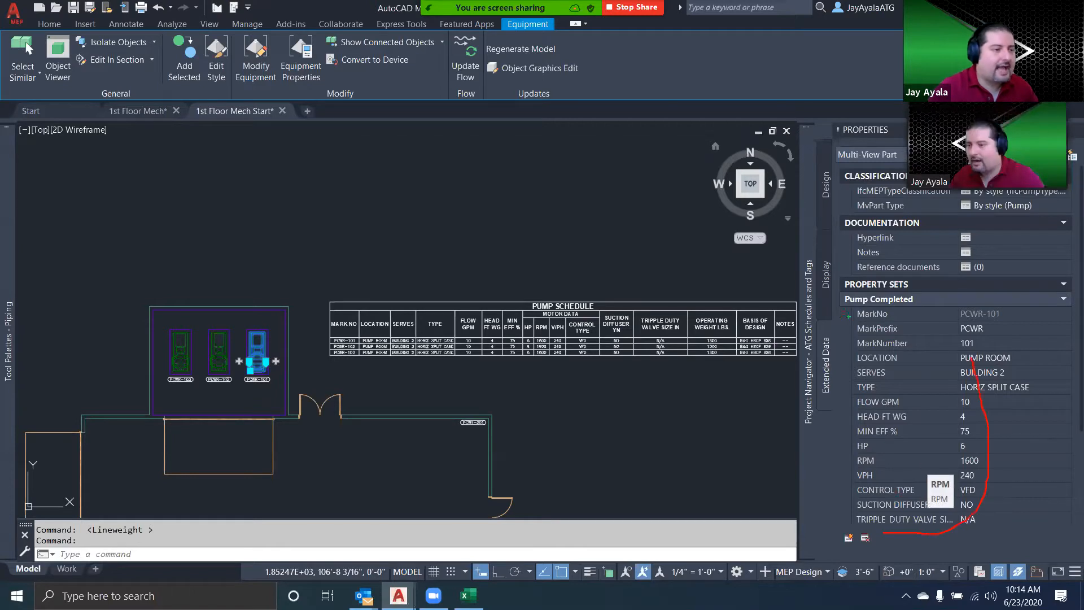
mouse_move(884, 533)
left_mouse_down()
mouse_move(842, 308)
mouse_move(693, 211)
mouse_move(646, 294)
mouse_move(655, 241)
left_mouse_up()
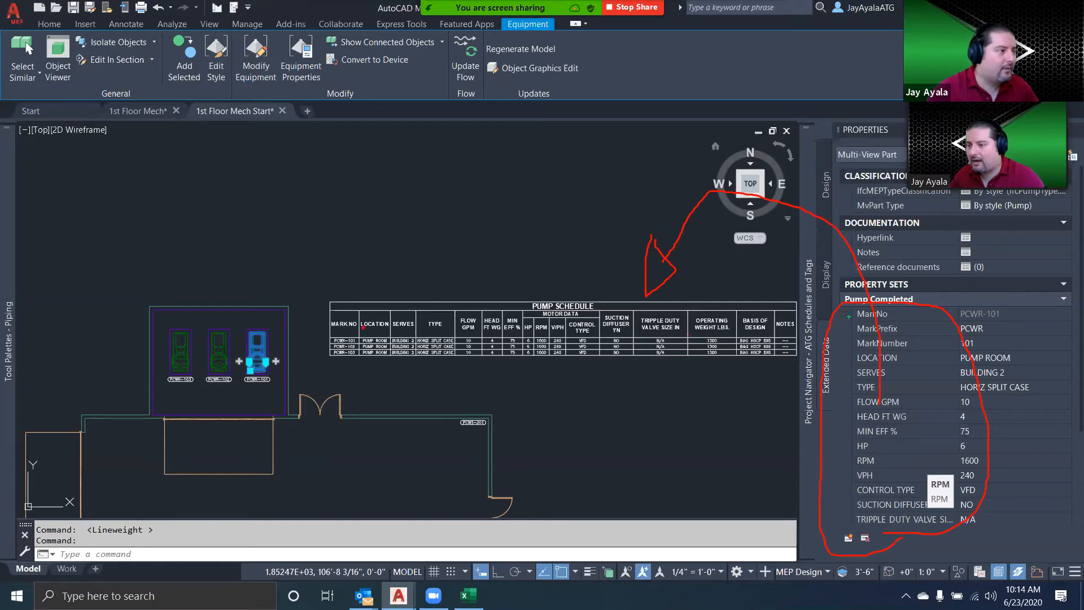
key("Escape")
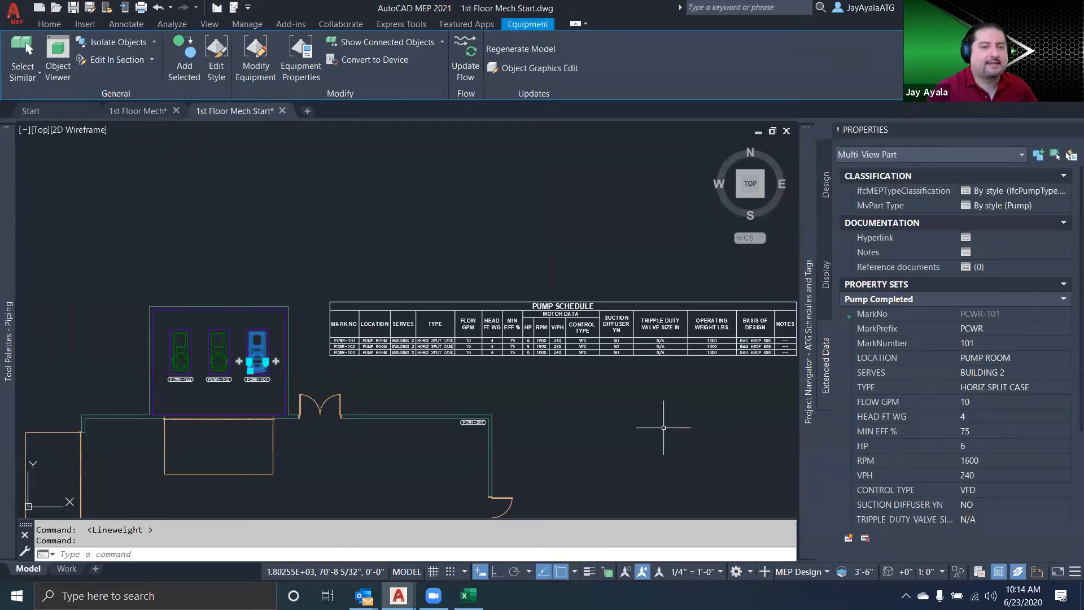
key("Escape")
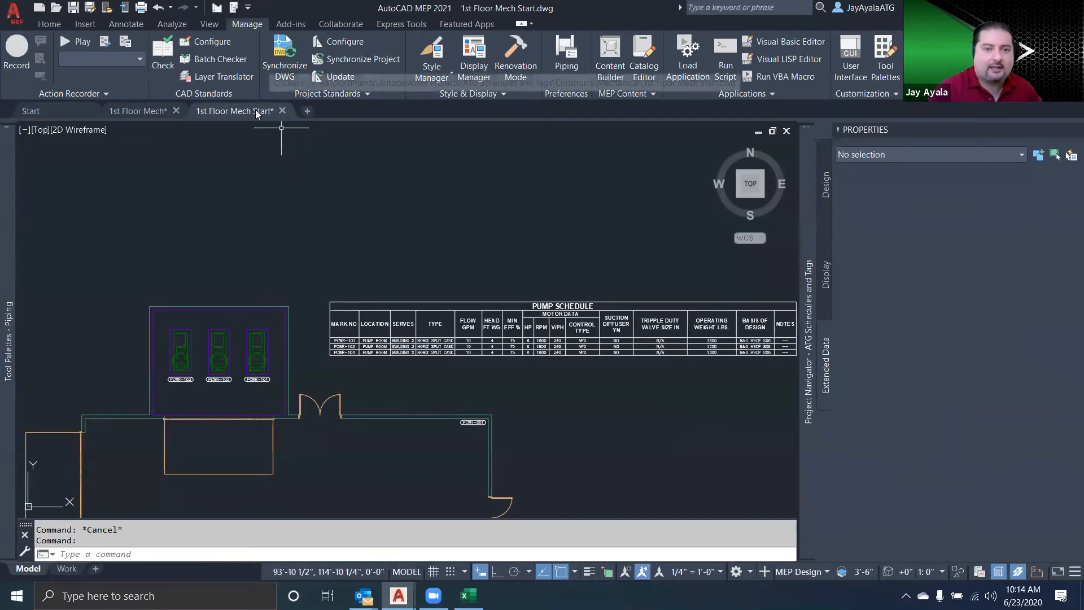
Start renumbering property set data for the MarkNumber property of Pump Completed, with 401 as the start number
mouse_move(218, 119)
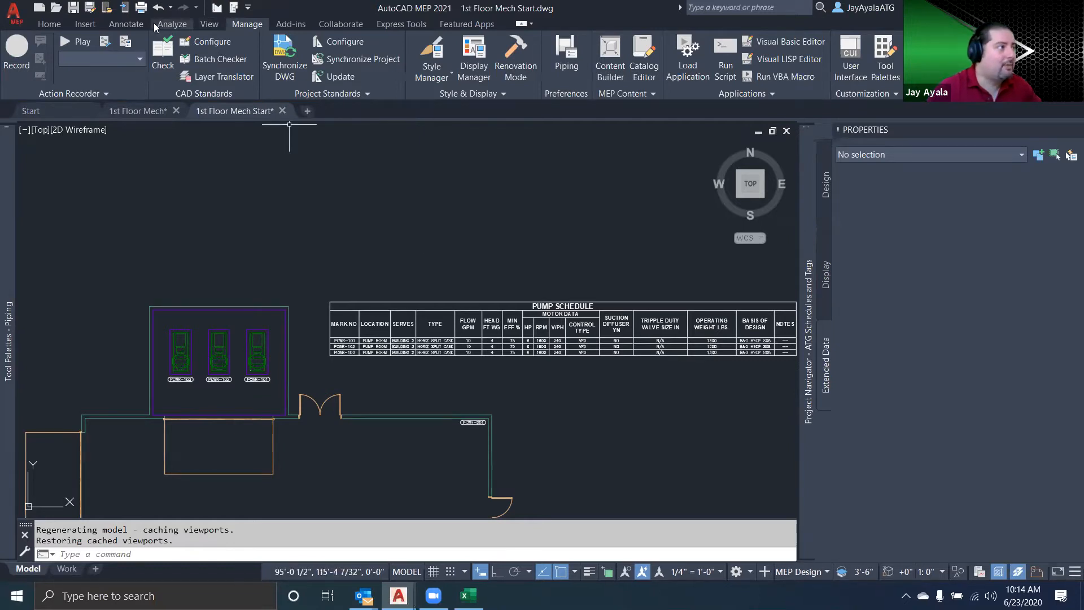
left_click(127, 23)
left_click(536, 63)
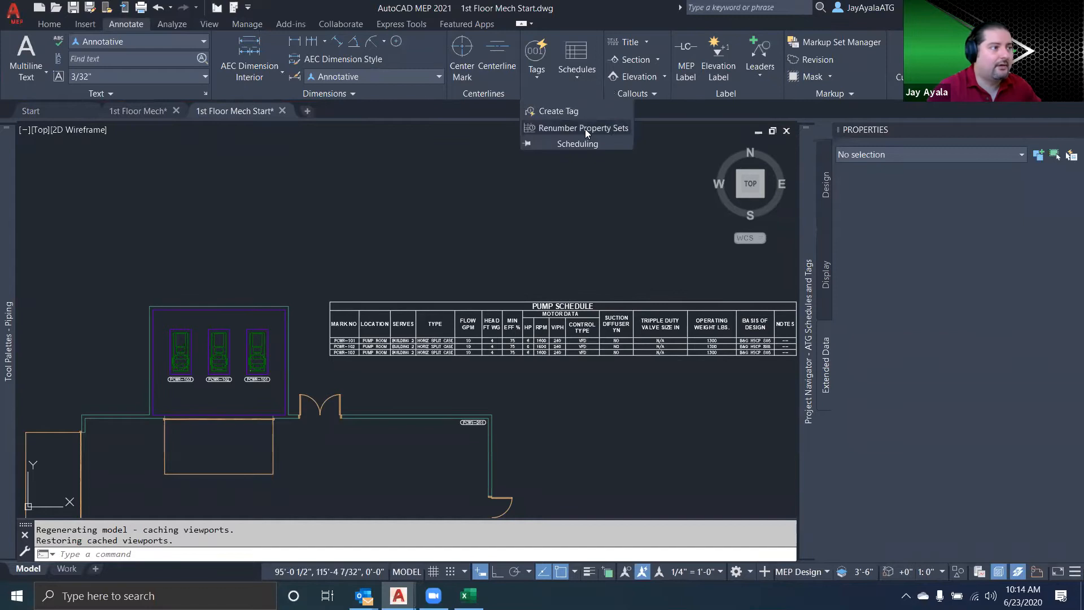
left_click(585, 129)
left_click(548, 263)
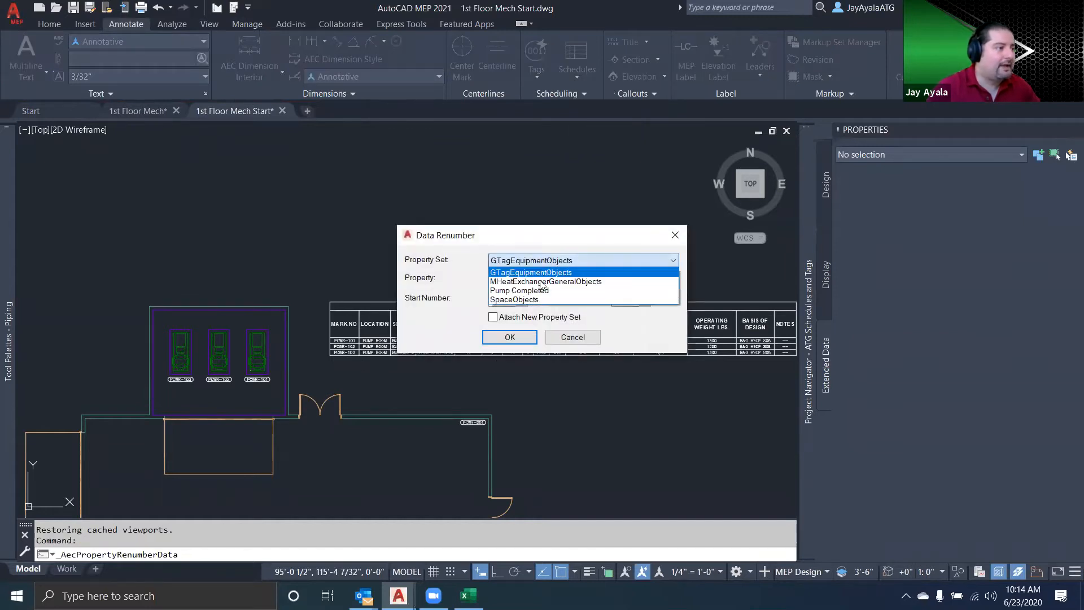
left_click(536, 291)
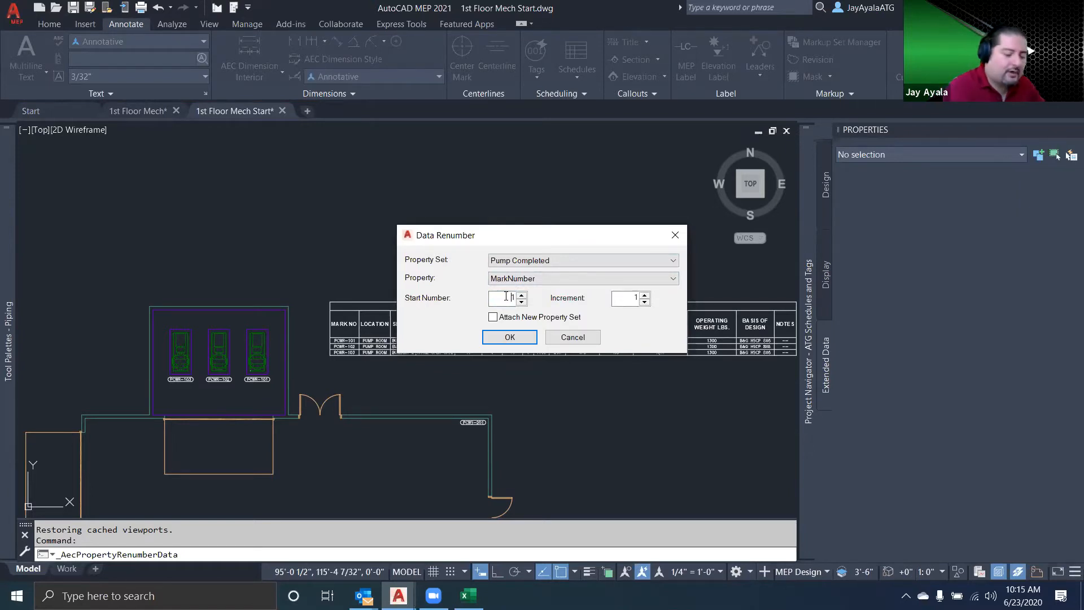
type("401")
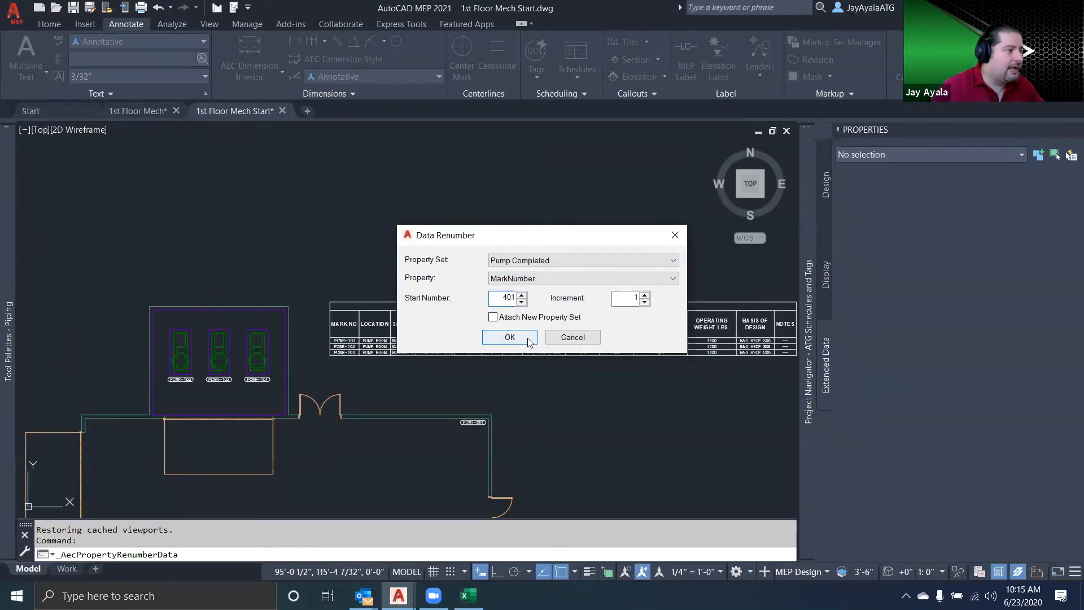
left_click(509, 337)
Renumber the three pumps as 401, 402 and 403, working from PCWR-103 through PCWR-102 to PCWR-101
mouse_move(336, 389)
middle_mouse_down()
mouse_move(552, 356)
mouse_move(555, 346)
mouse_move(510, 370)
mouse_move(438, 367)
mouse_move(568, 375)
middle_mouse_up()
scroll(491, 328, "up", 4)
scroll(440, 367, "up", 2)
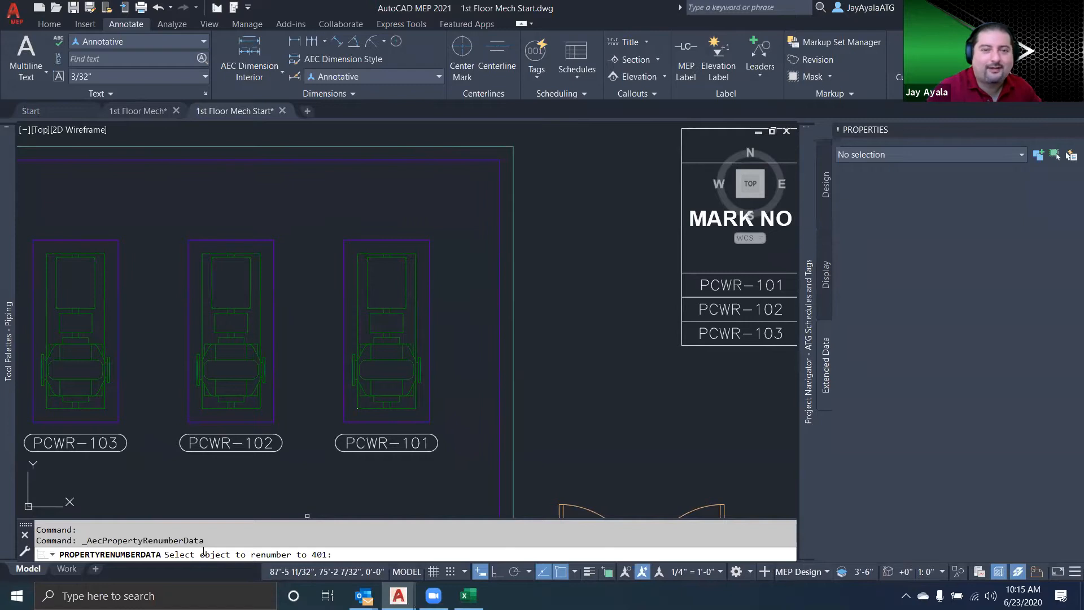
left_click(91, 357)
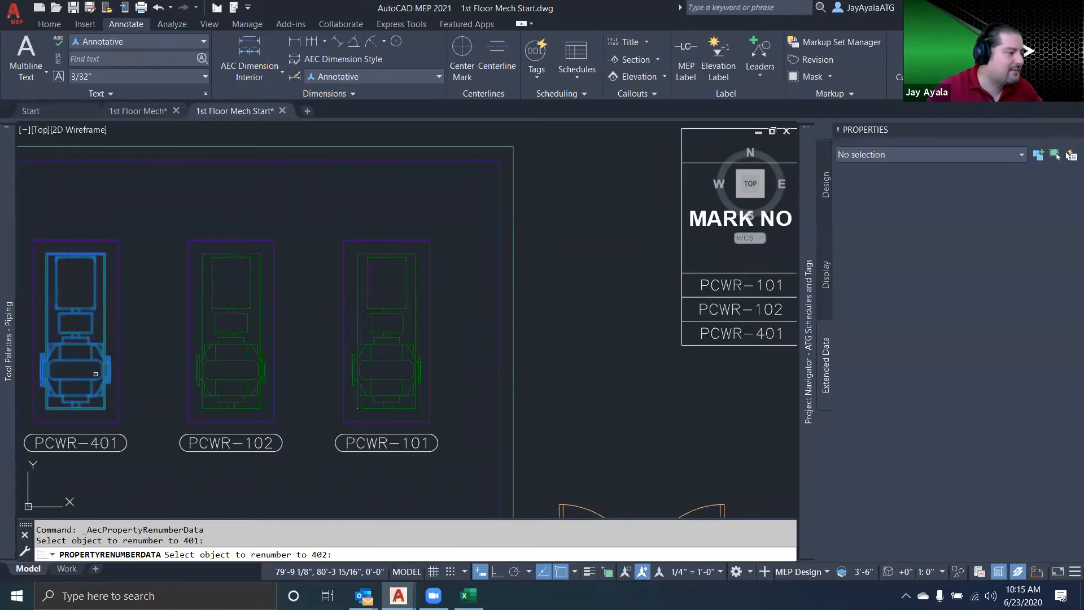
left_click(254, 345)
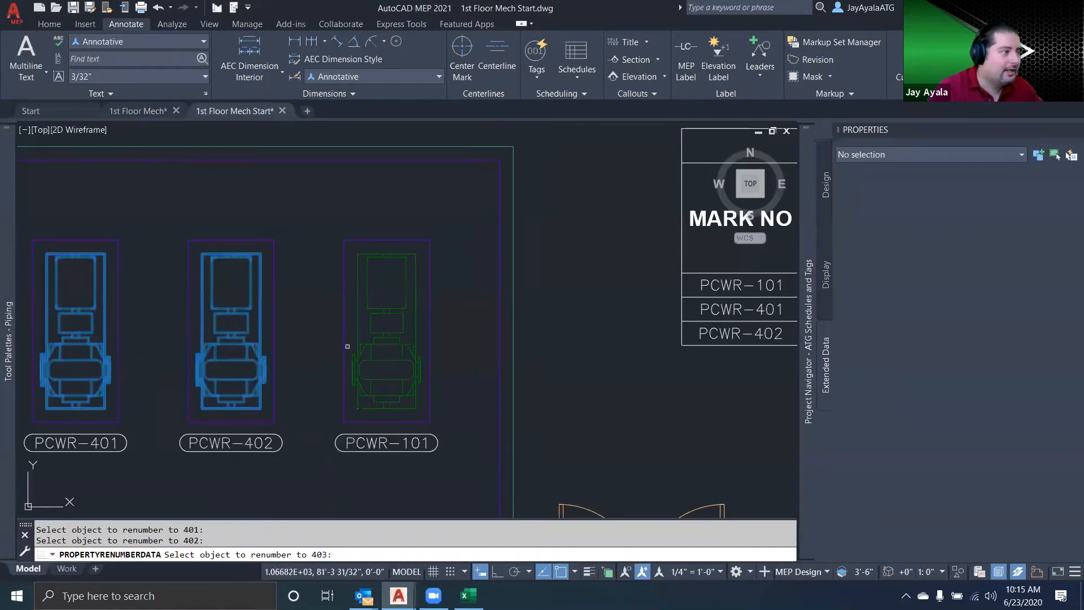
left_click(376, 344)
key("Return")
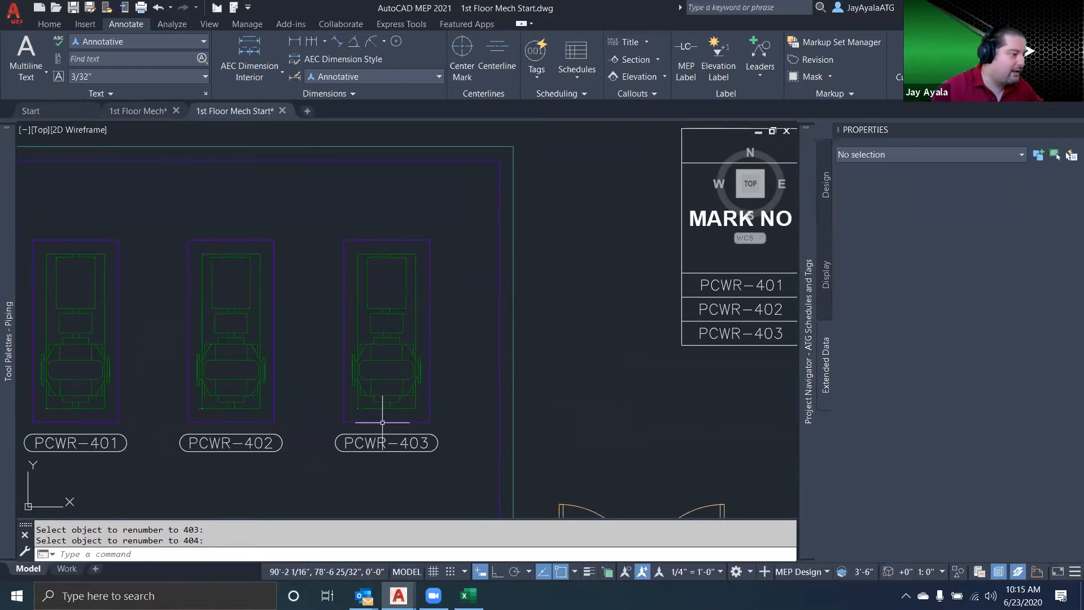
Copy the PCWR-403 pump together with its tag to the open area above the pump room
type("cop")
key("Return")
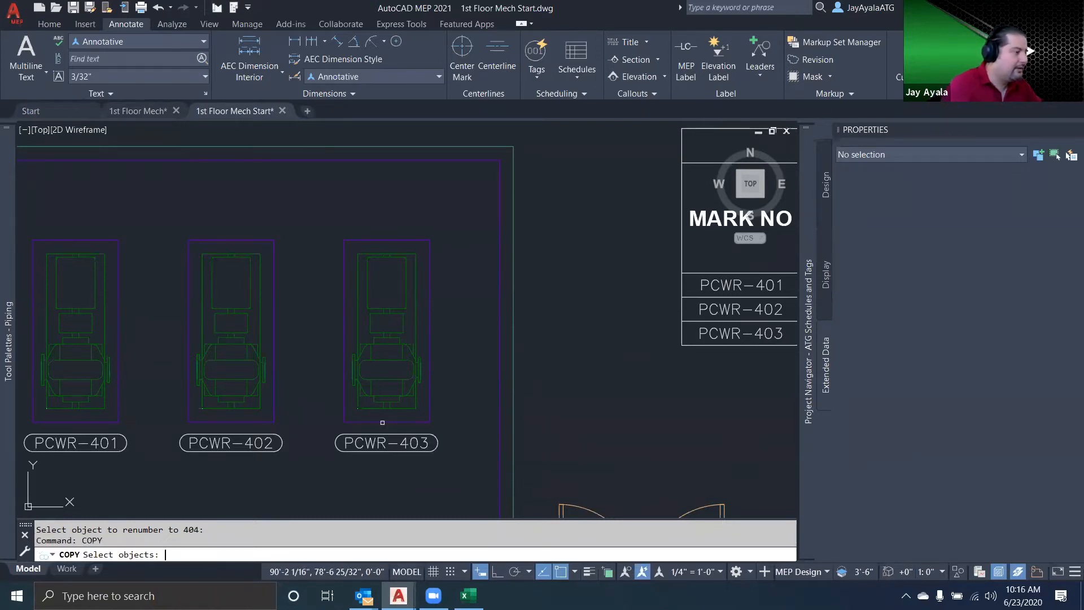
left_click(370, 376)
left_click(365, 393)
left_click(373, 443)
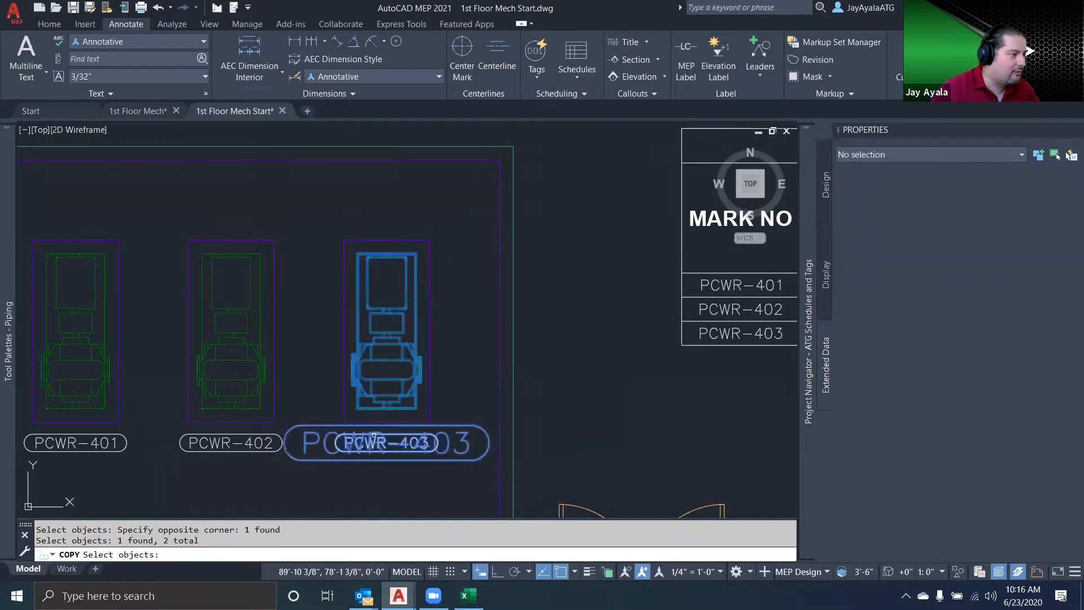
scroll(333, 443, "down", 3)
key("Return")
left_click(382, 424)
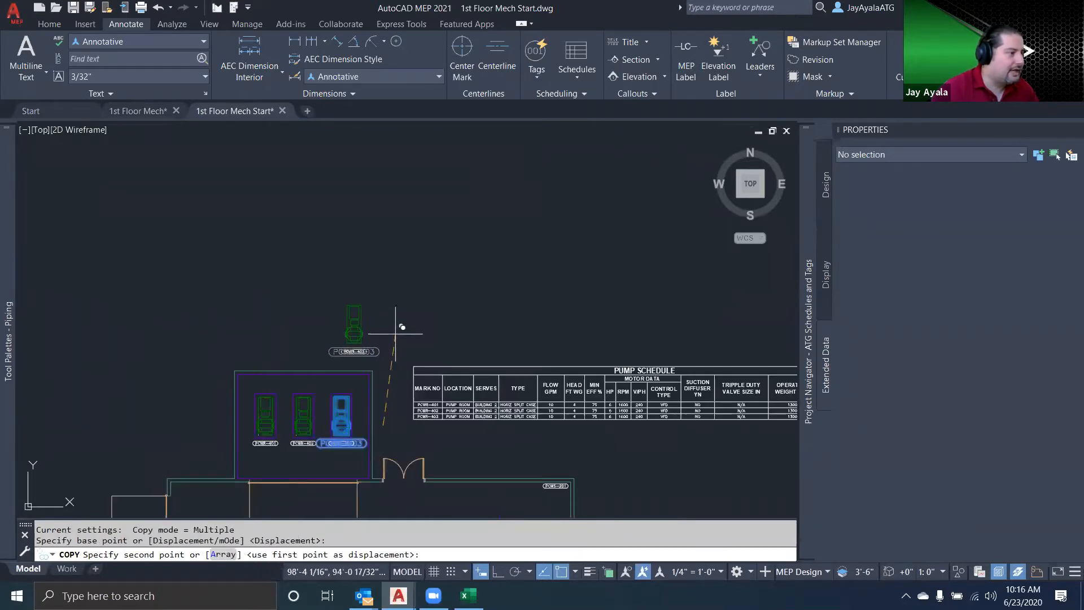
left_click(395, 333)
key("Escape")
scroll(373, 362, "up", 4)
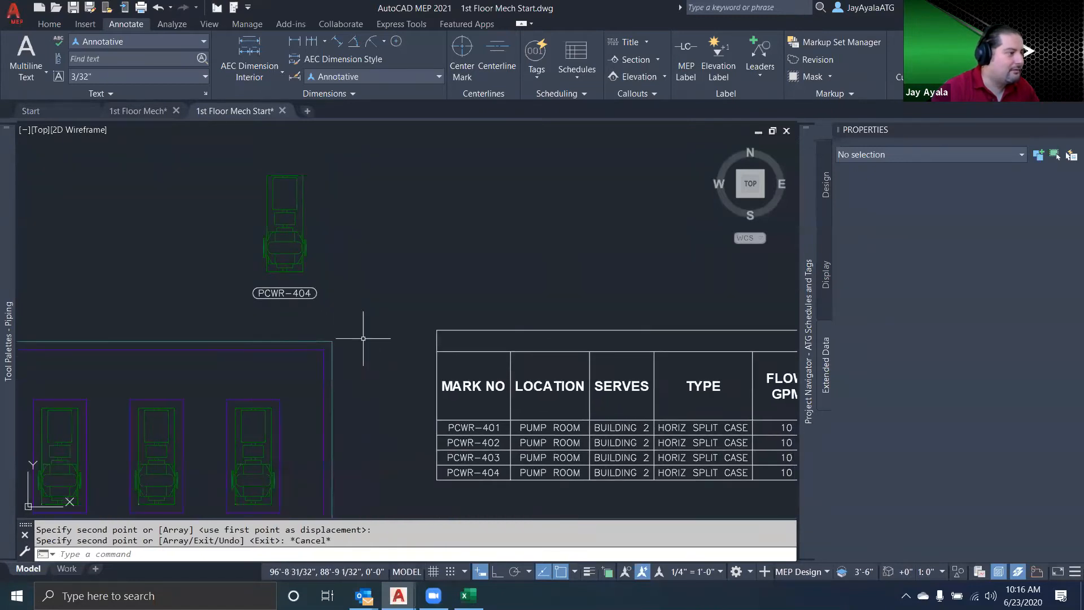
Erase the copied pump and its tag above the pump room
mouse_move(268, 315)
left_mouse_down()
mouse_move(339, 275)
mouse_move(301, 323)
mouse_move(326, 310)
mouse_move(351, 436)
mouse_move(406, 473)
mouse_move(440, 475)
mouse_move(410, 460)
left_mouse_up()
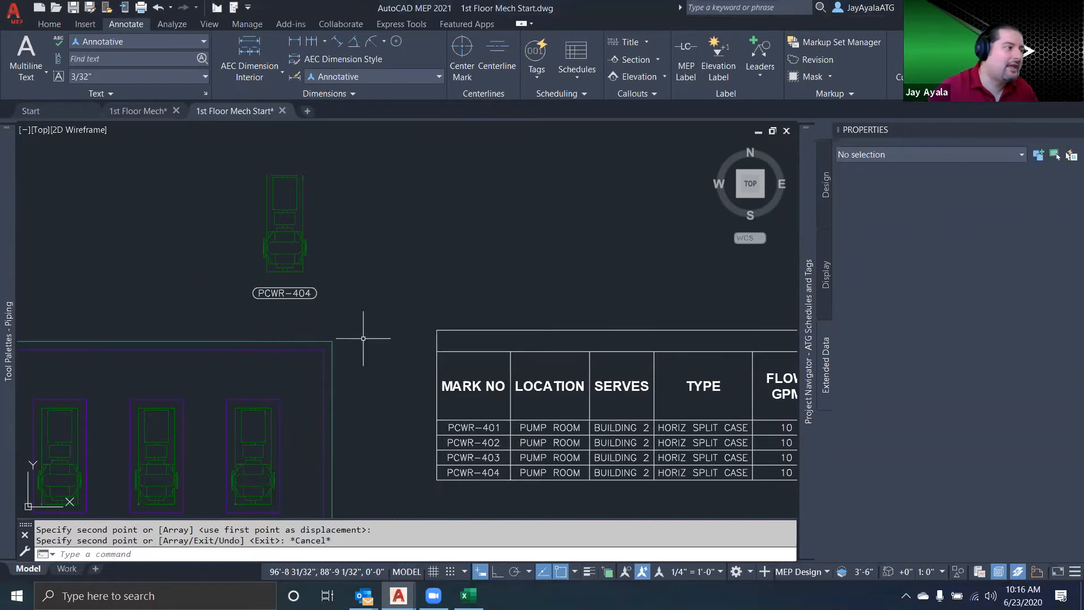
left_click(357, 312)
left_click(278, 260)
key("Delete")
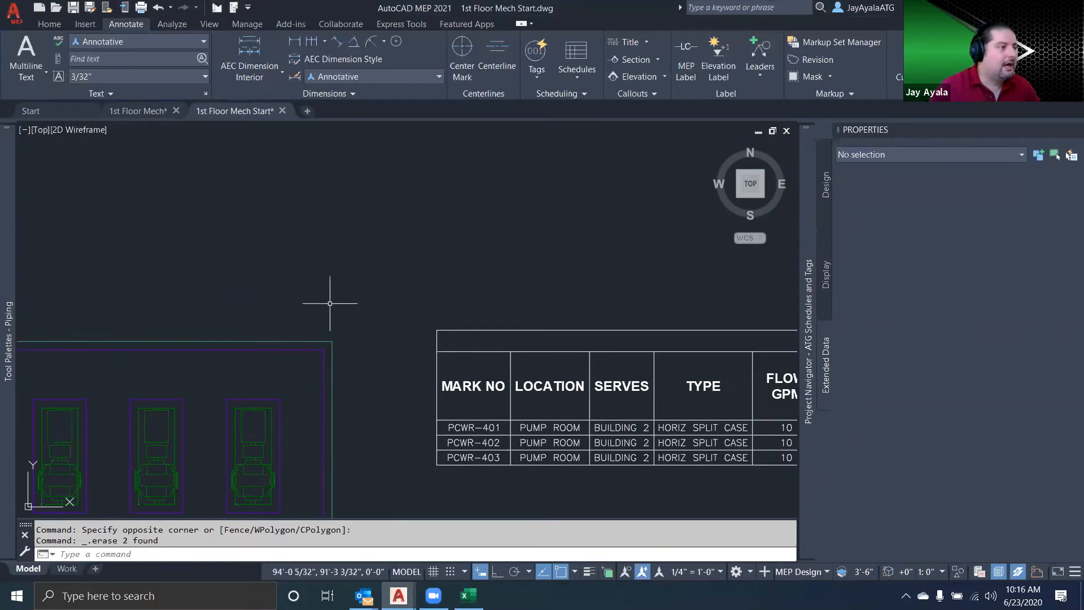
Load BandGHSCP8x6.dwg from the Desktop as a block library and insert its pump block above the pump schedule
scroll(330, 303, "down", 2)
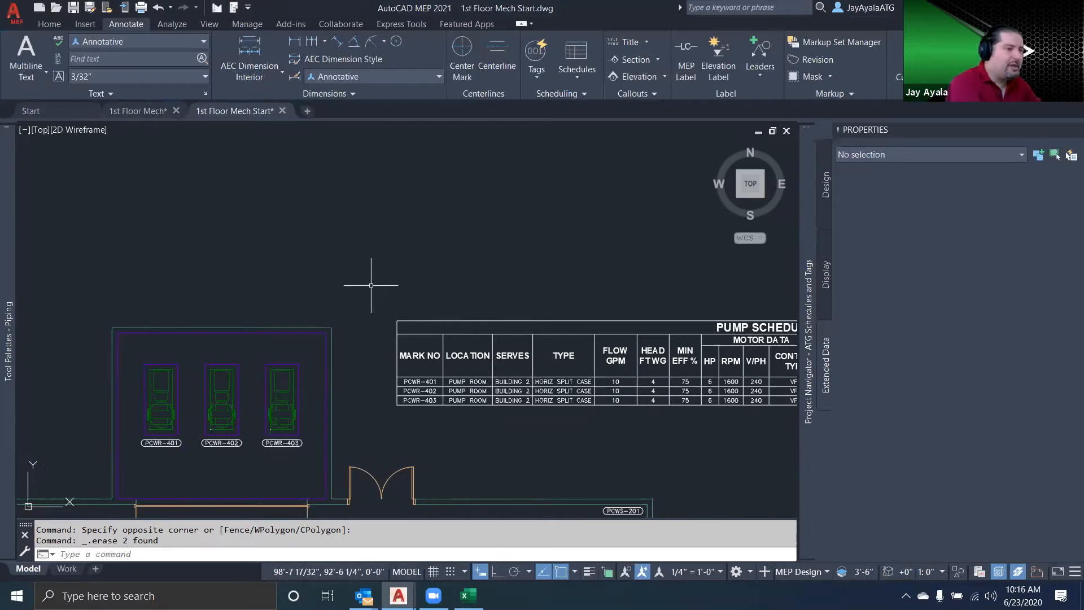
type("i")
key("Return")
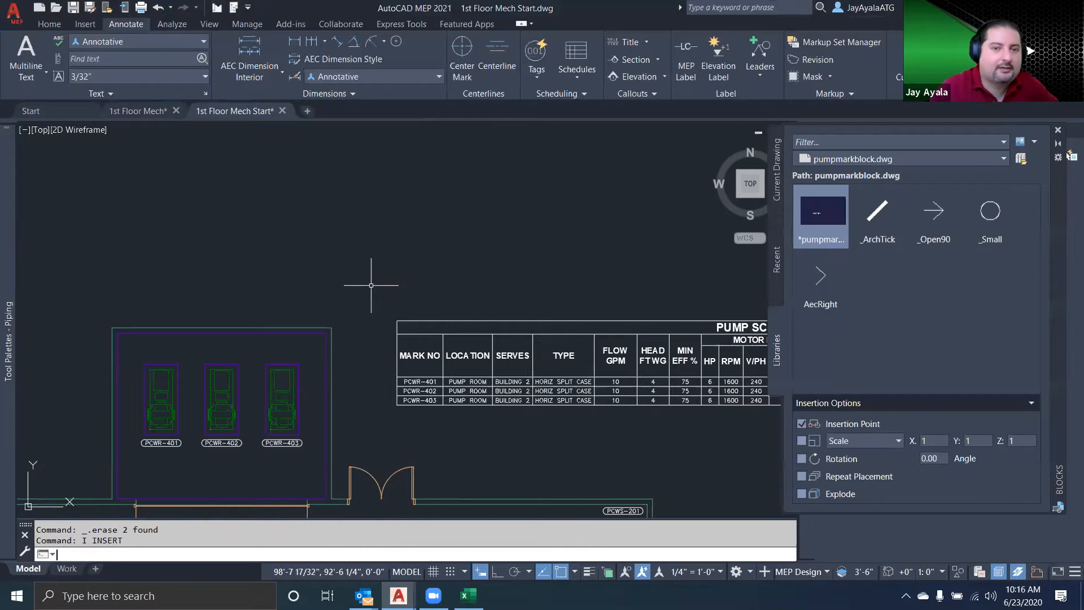
left_click(870, 184)
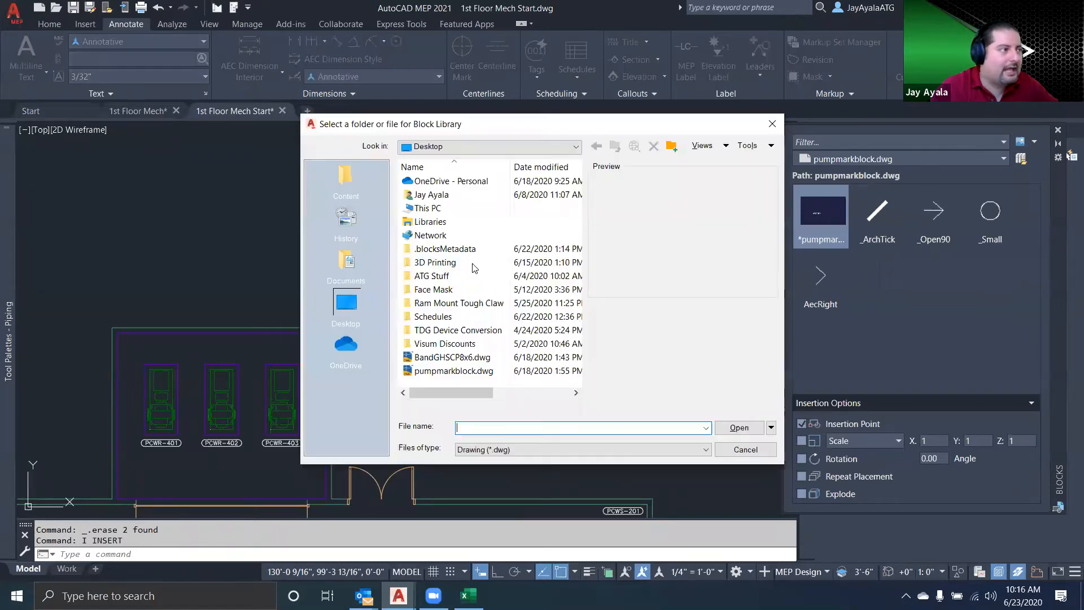
left_click(455, 358)
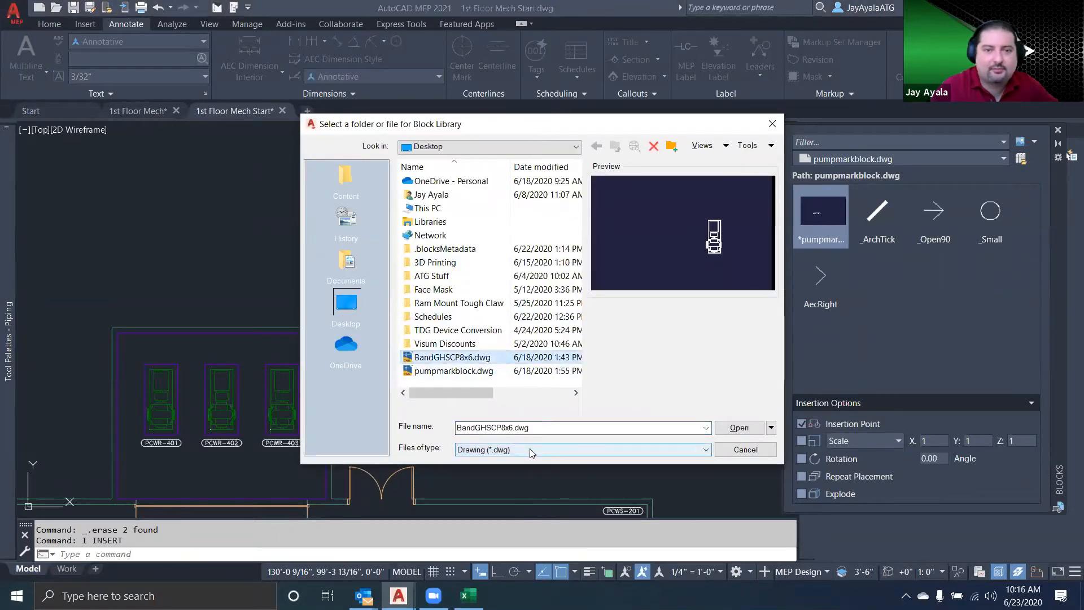
left_click(738, 427)
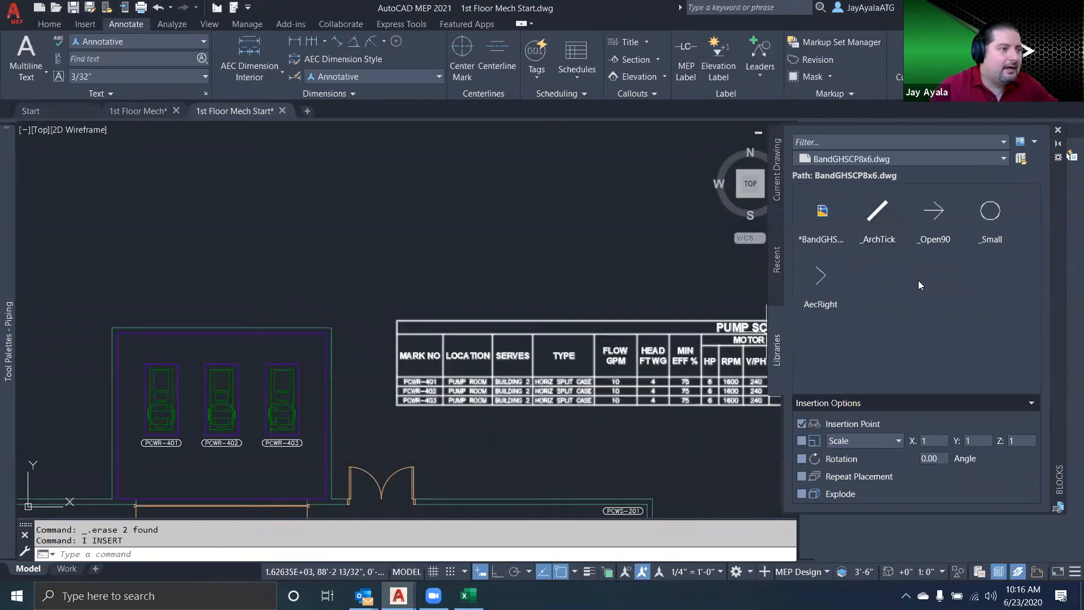
left_click(827, 225)
left_click(398, 257)
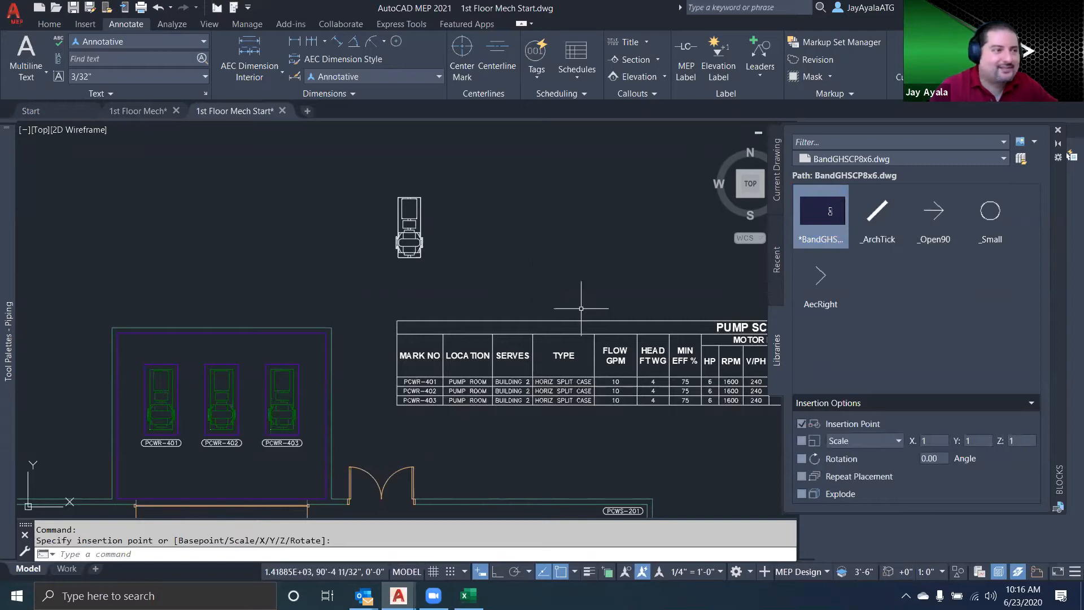
Load pumpmarkblock.dwg as the block library and insert the mark block just below the new pump
left_click(1020, 159)
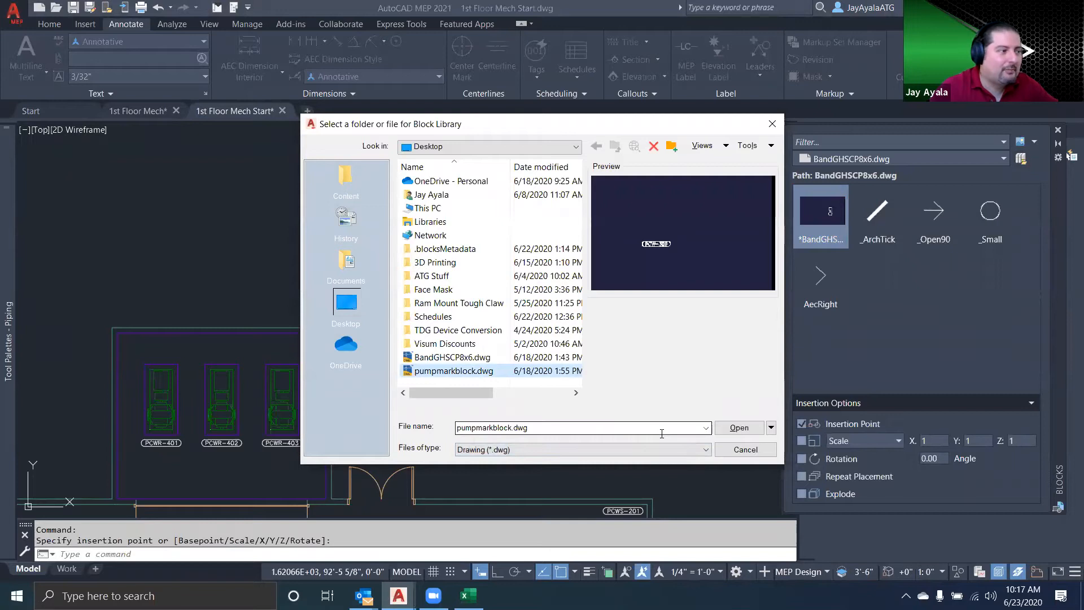
left_click(734, 430)
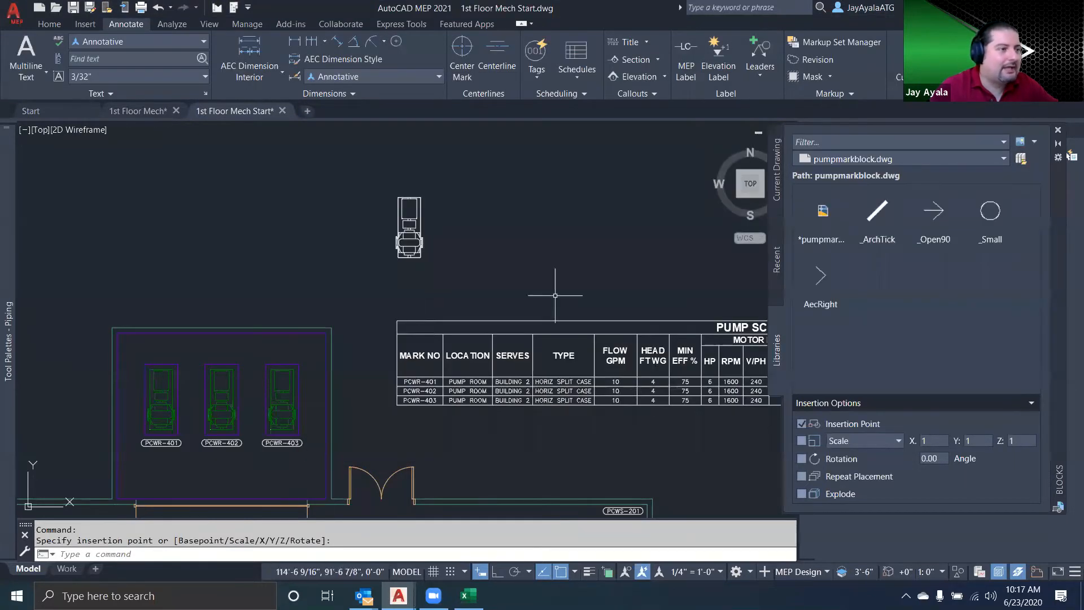
left_click(829, 221)
left_click(822, 217)
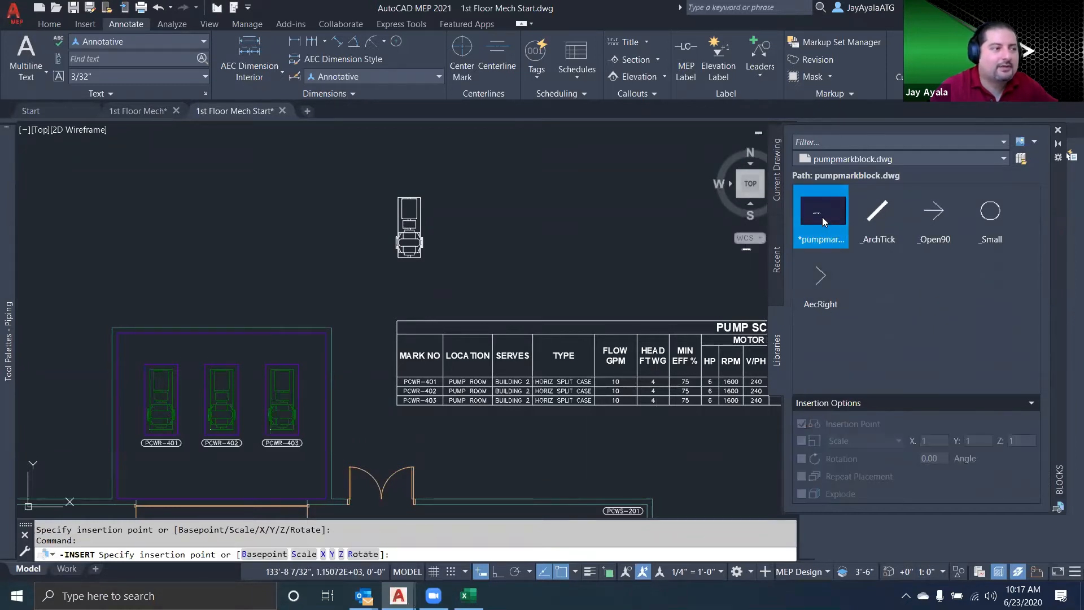
scroll(406, 269, "up", 5)
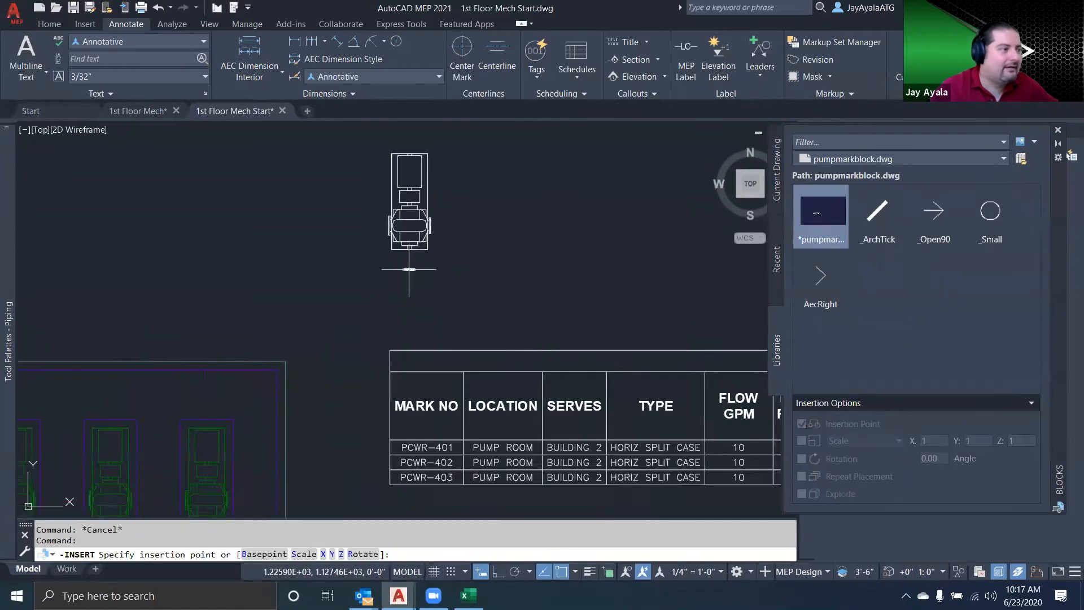
middle_click_drag(406, 271, 446, 355)
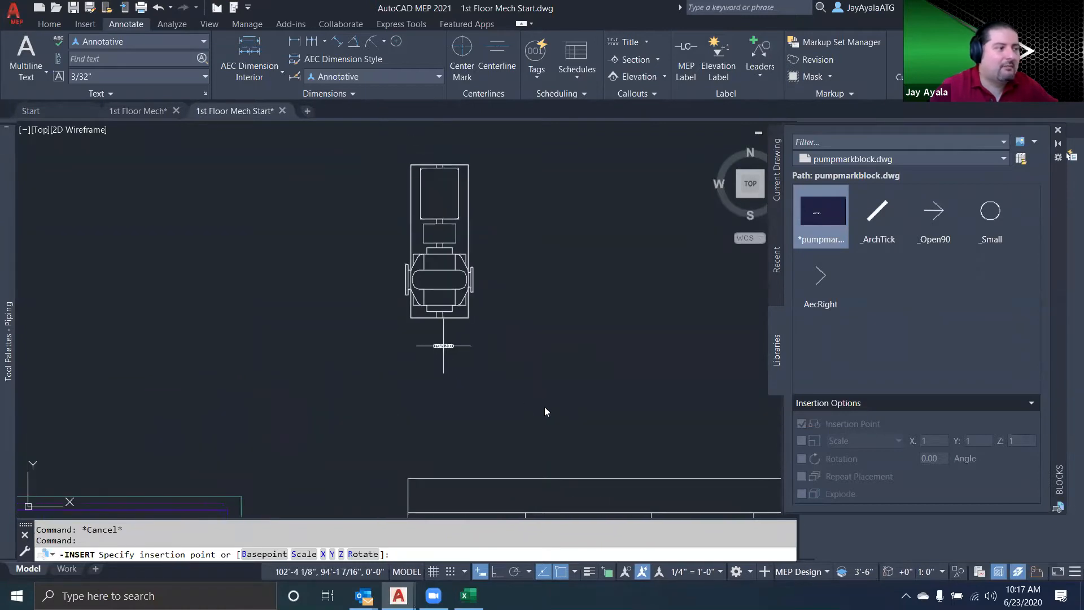
left_click(446, 355)
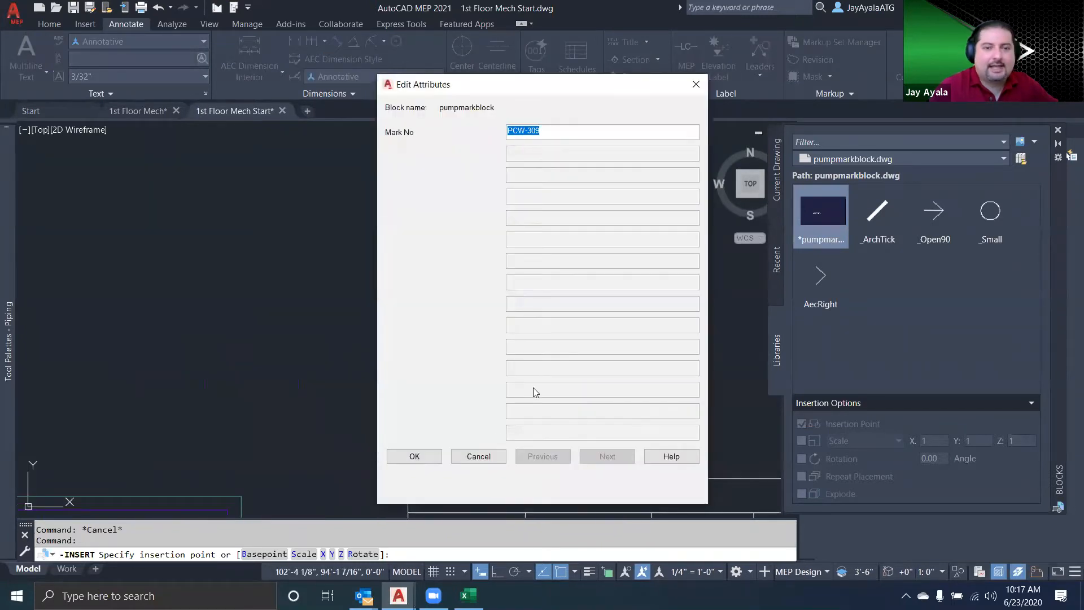
Set the Mark No attribute of the inserted mark block to PCWS-404
left_click_drag(561, 130, 479, 132)
type("PLC")
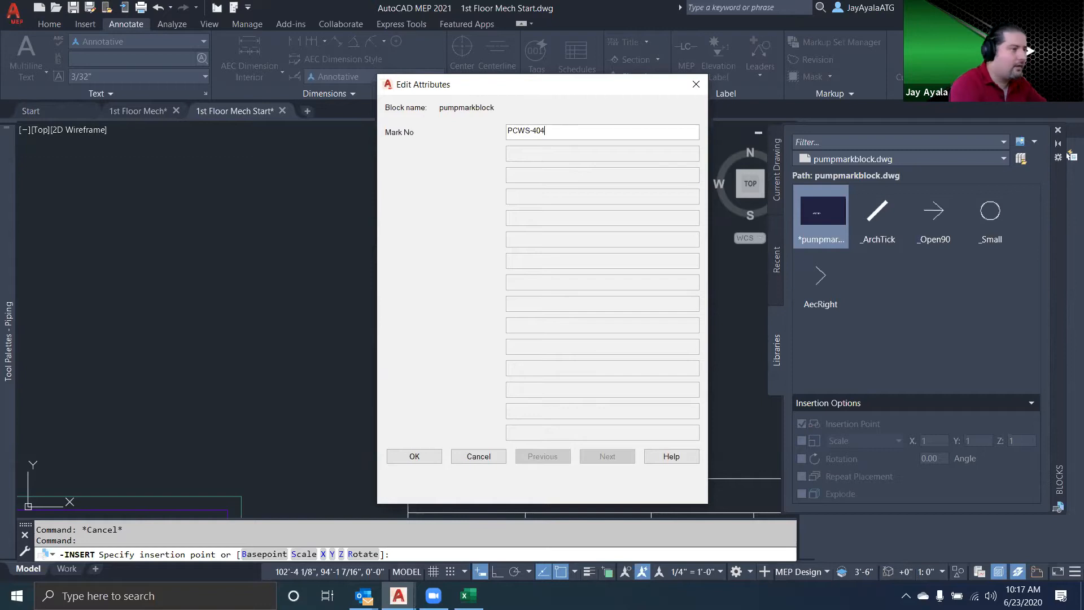
left_click(433, 457)
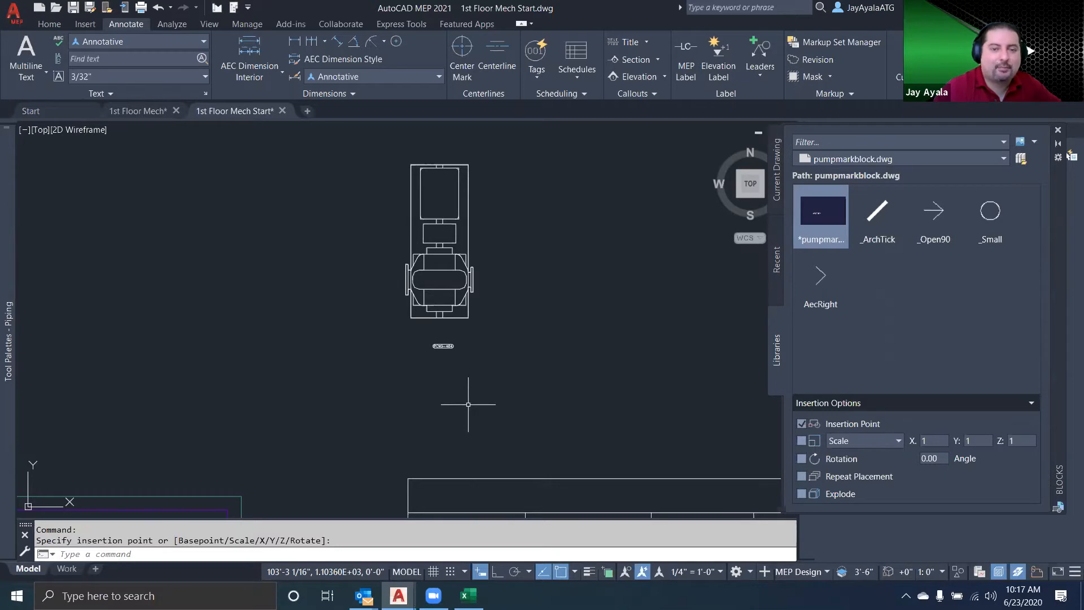
Check the drawing scale and annotation plot size in the Drawing Setup scale settings
type("units")
key("Return")
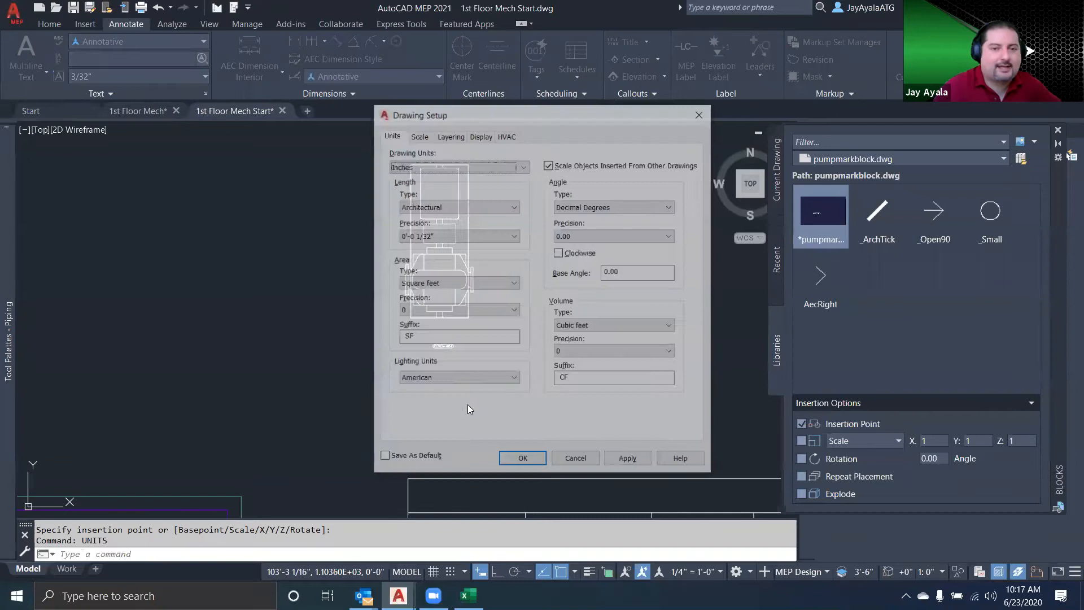
left_click(419, 136)
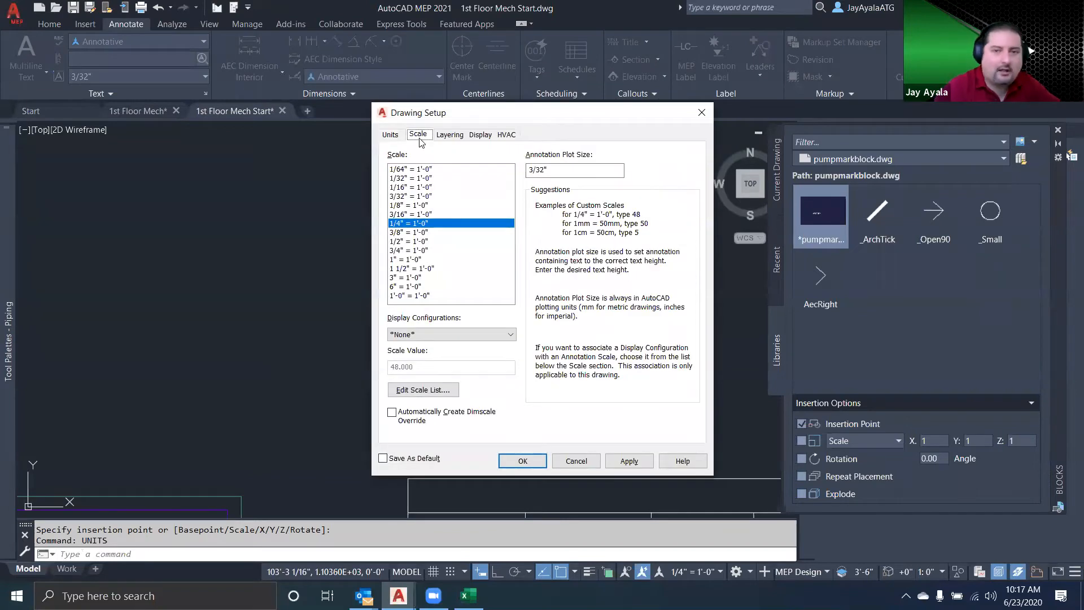
mouse_move(575, 174)
left_mouse_down()
mouse_move(526, 171)
mouse_move(588, 171)
mouse_move(515, 172)
left_mouse_up()
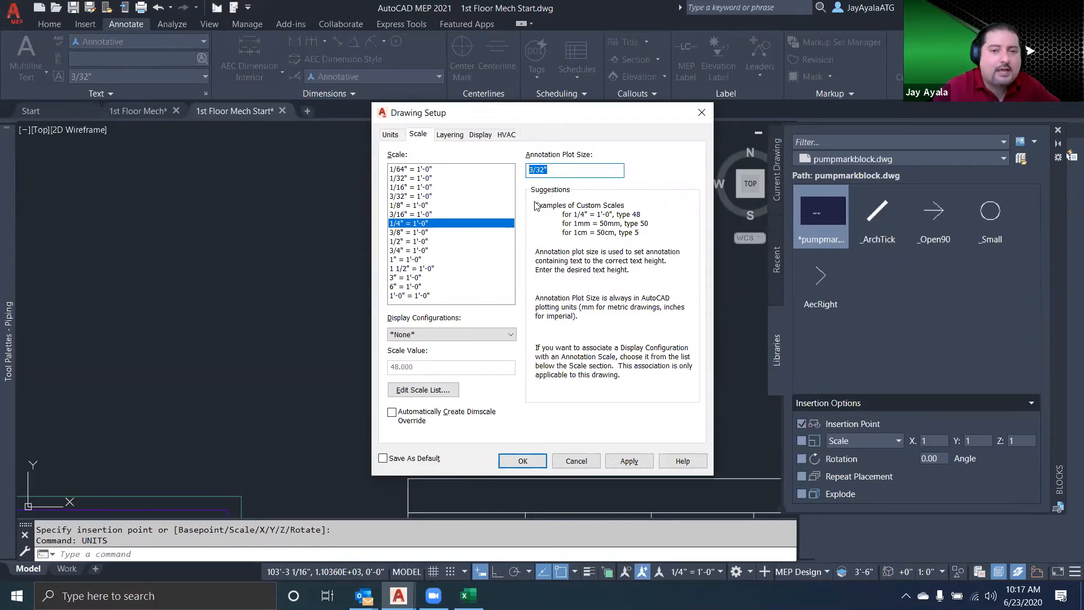
left_click(579, 171)
double_click(564, 169)
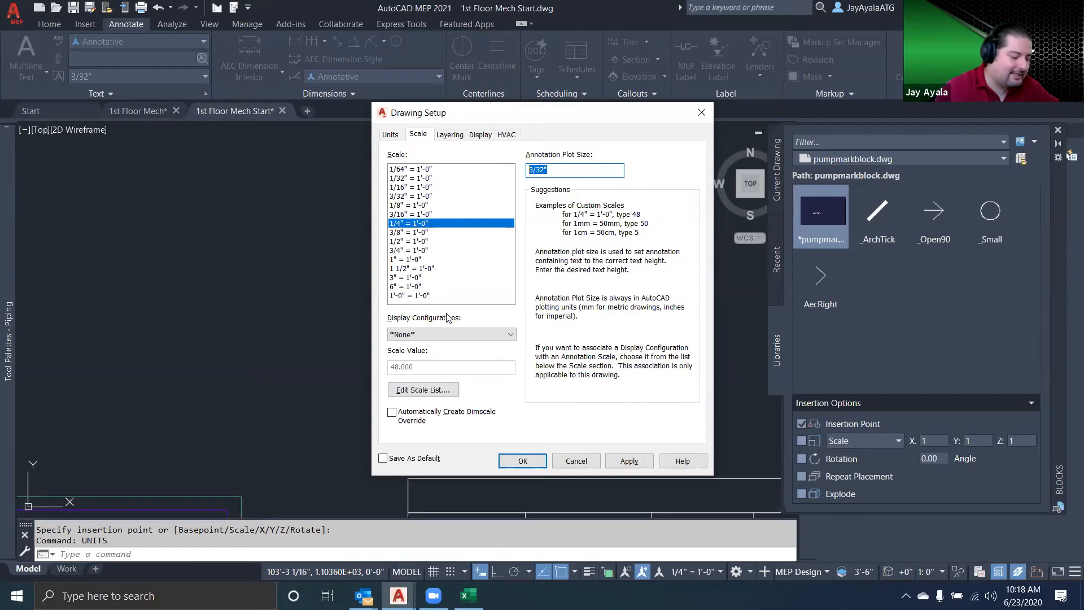
Calculate 3/32 multiplied by 48 in Calculator to get the tag's scale factor, and close Drawing Setup
key("XF86Calculator")
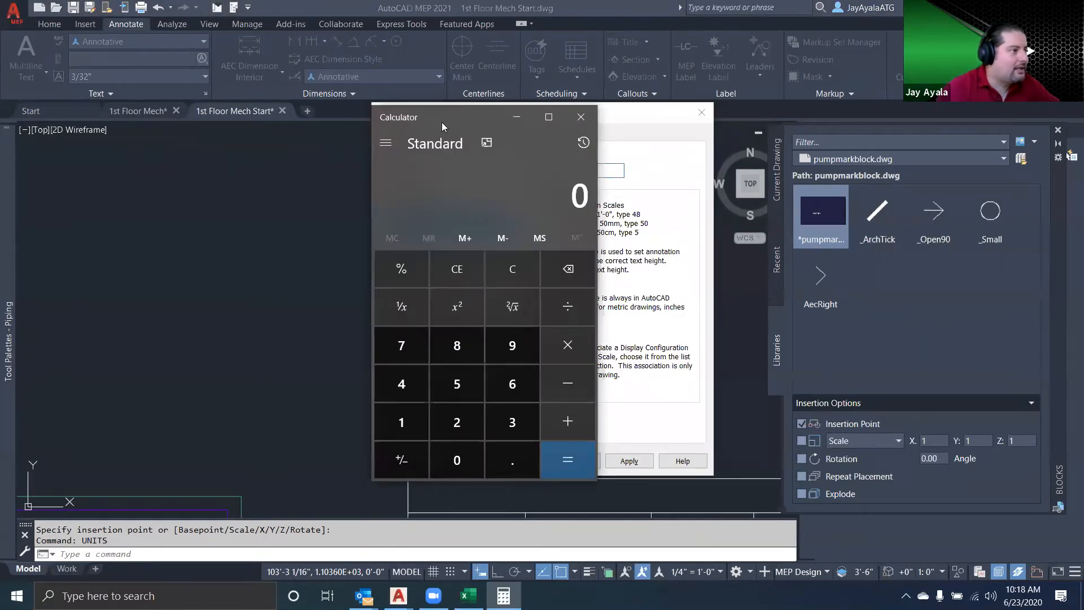
left_click_drag(441, 122, 226, 131)
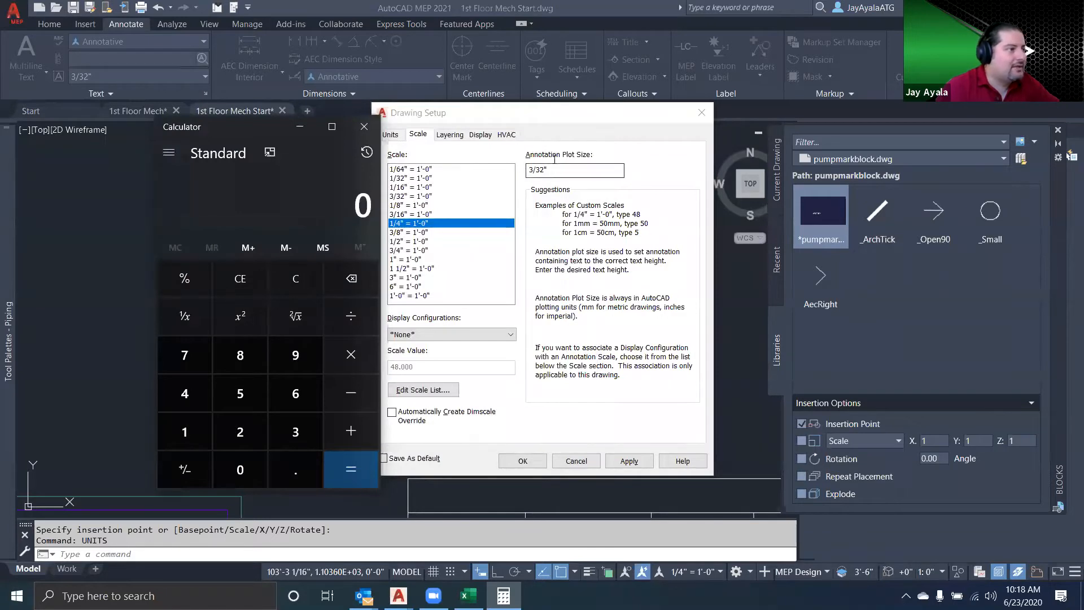
type("3/32")
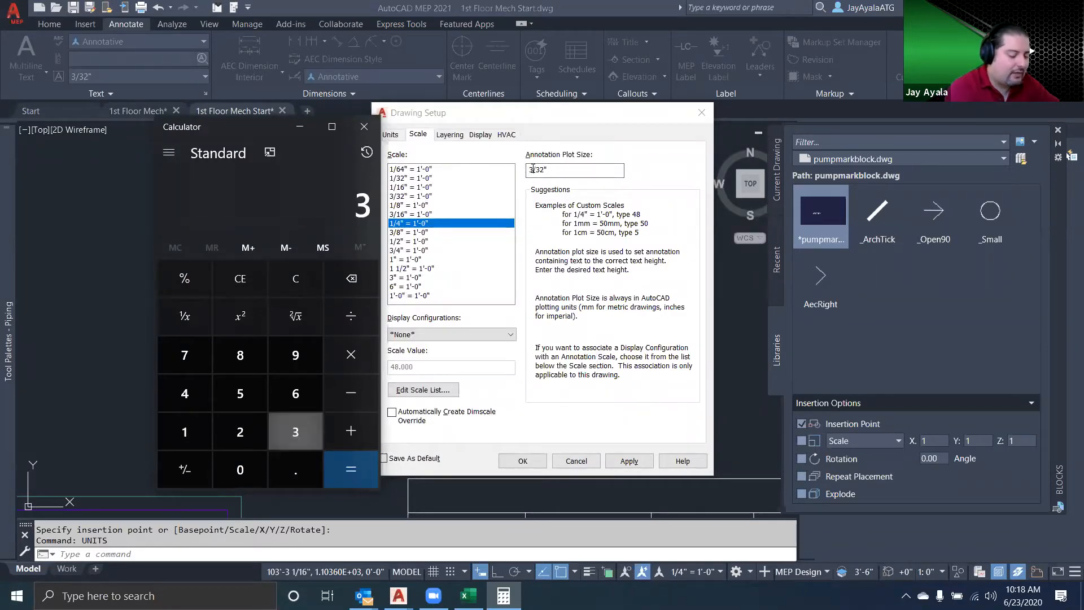
key("Return")
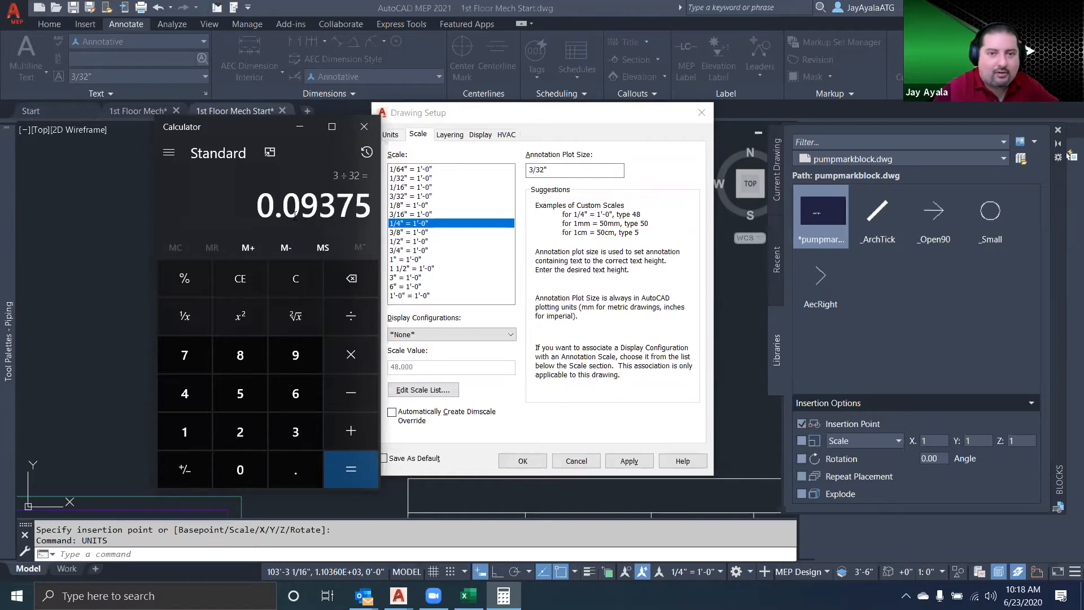
key("asterisk")
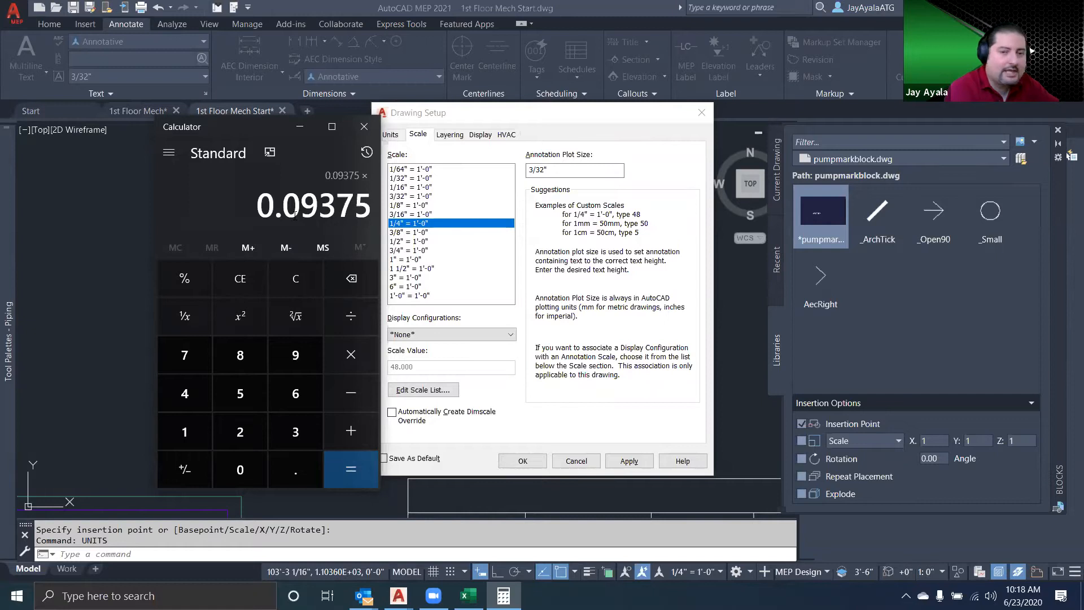
type("48")
key("Return")
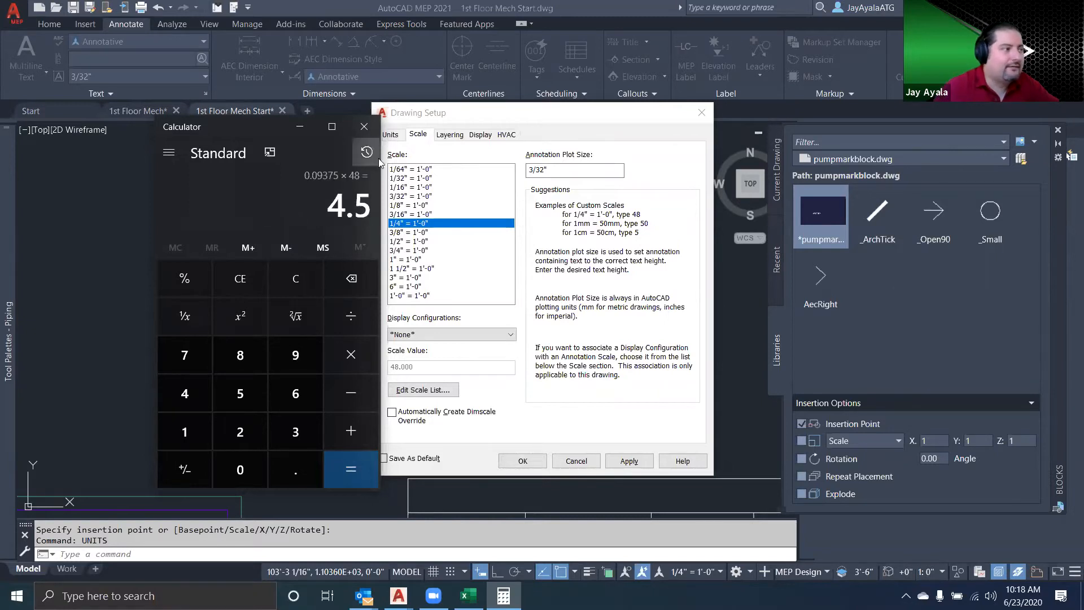
left_click(364, 127)
left_click(522, 460)
Set the X and Y scale of the PCWS-404 mark block to 4.5
left_click(458, 357)
left_click(422, 342)
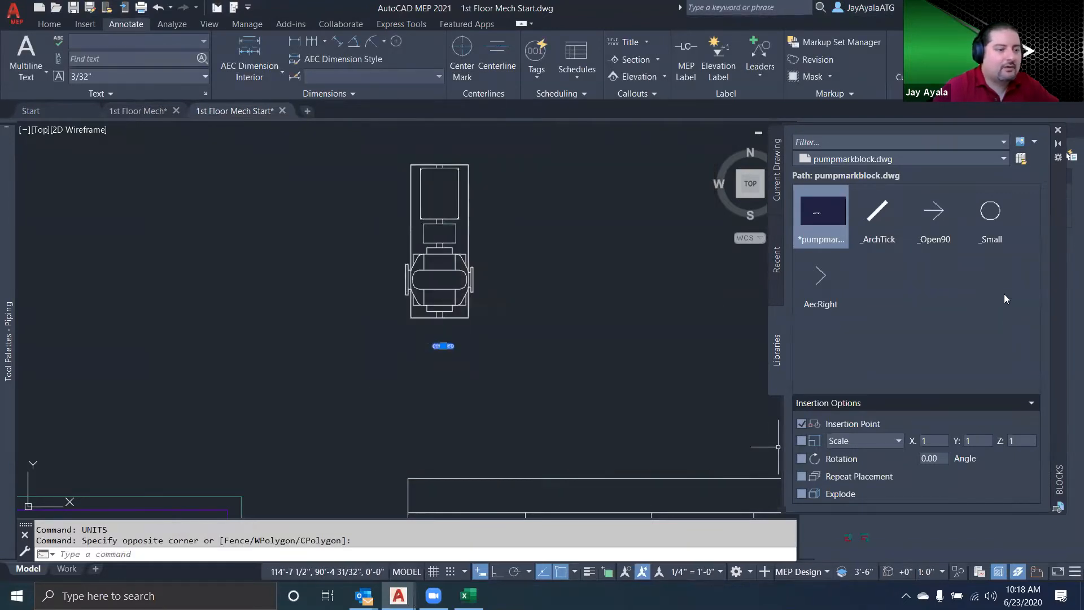
left_click(1058, 130)
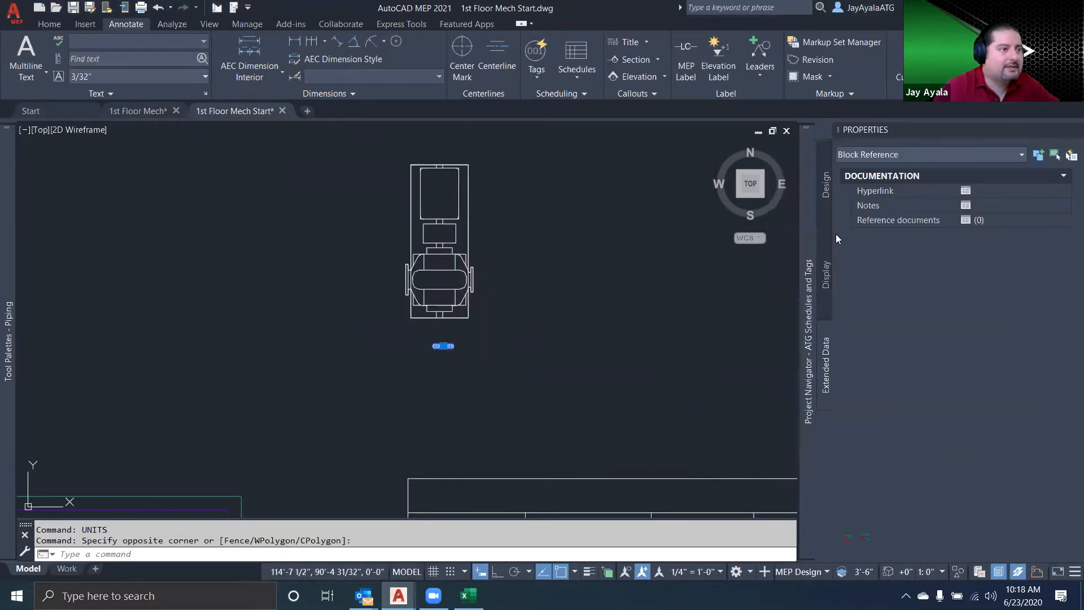
left_click(826, 192)
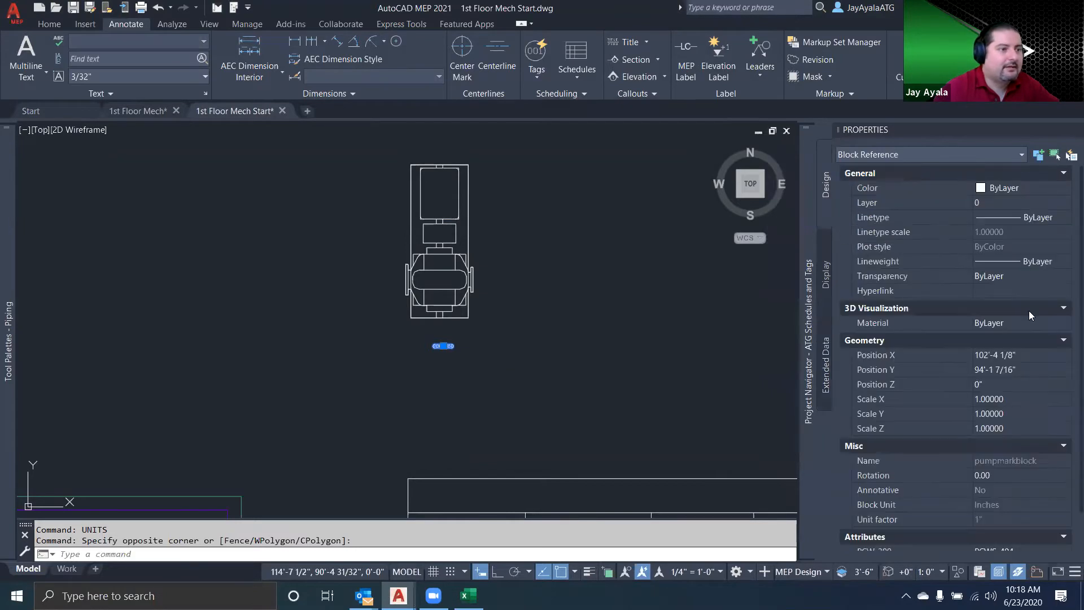
left_click(1027, 398)
type("4.5")
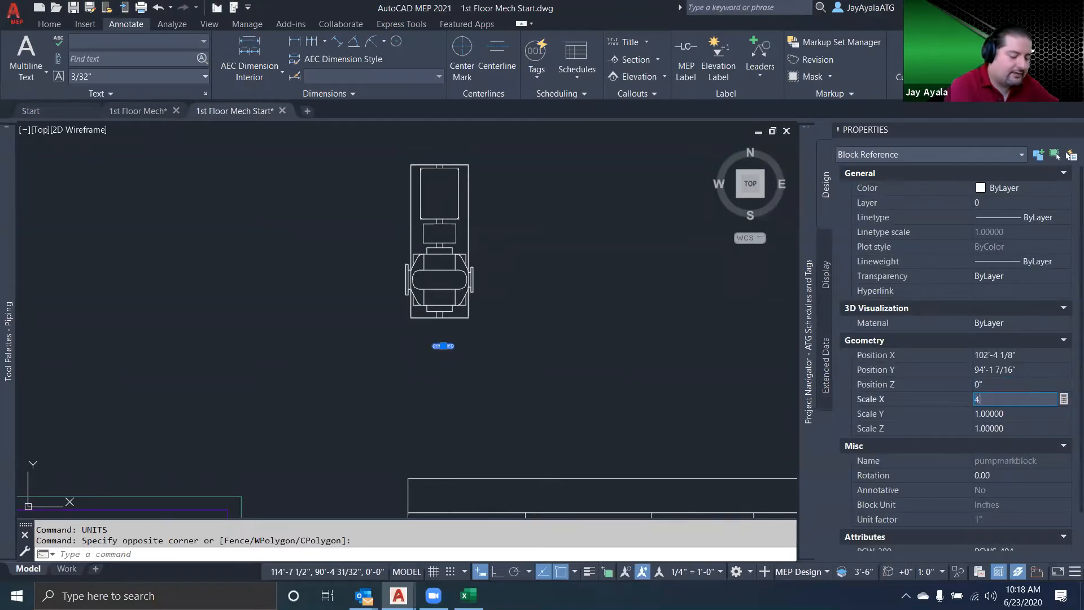
key("Tab")
type("4.5")
key("Tab")
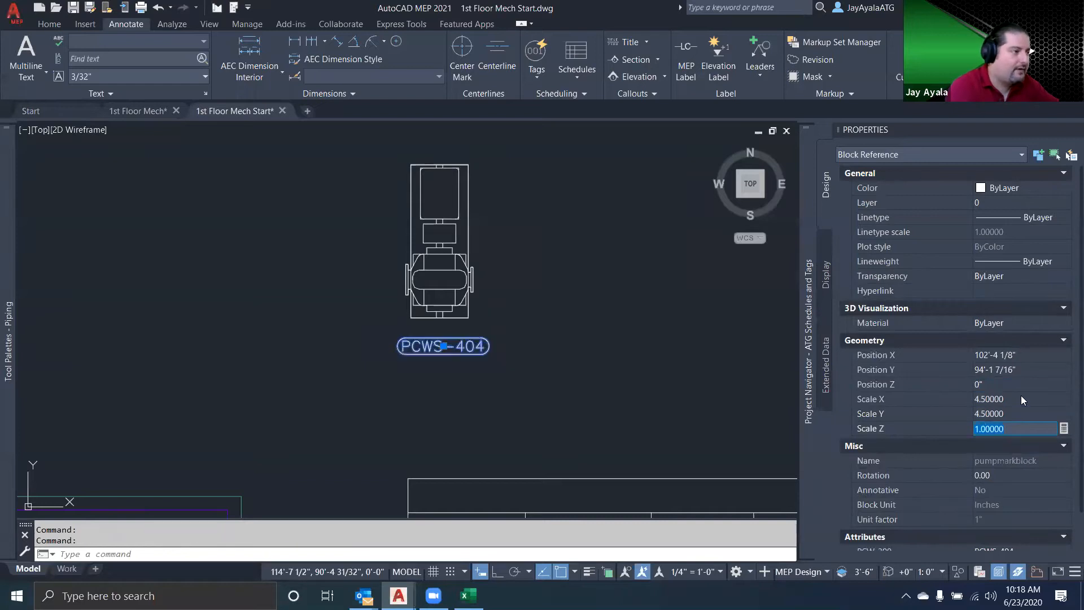
Deselect the PCWS-404 mark block and look at the Pump Schedule.xlsx workbook in Excel before returning to the drawing
scroll(544, 404, "down", 1)
mouse_move(534, 411)
middle_mouse_down()
mouse_move(559, 327)
mouse_move(532, 319)
middle_mouse_up()
scroll(528, 324, "down", 1)
key("Escape")
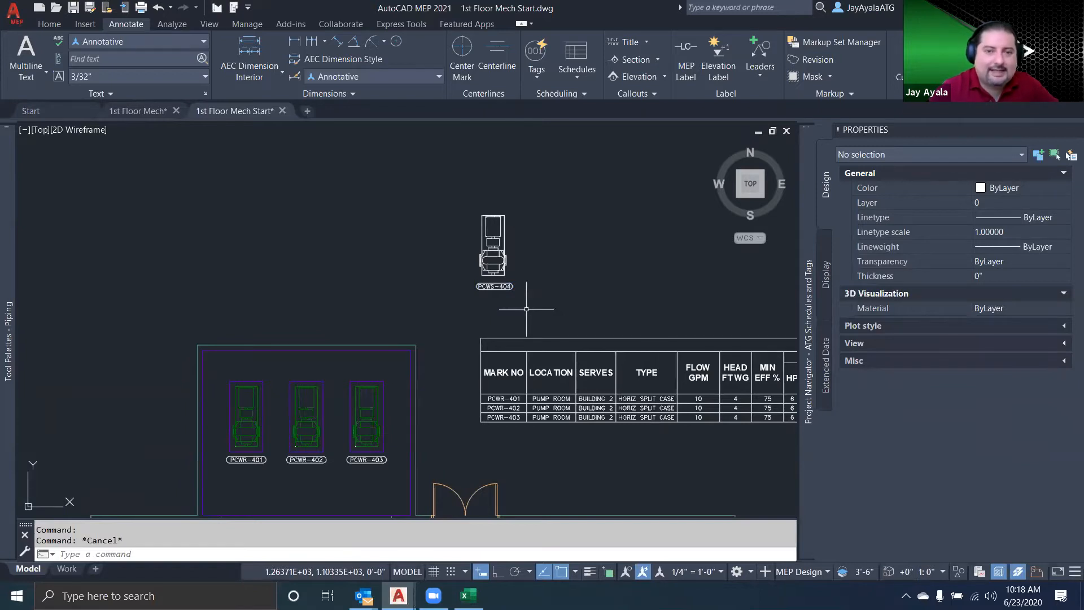
mouse_move(547, 309)
middle_mouse_down()
mouse_move(446, 338)
mouse_move(394, 335)
middle_mouse_up()
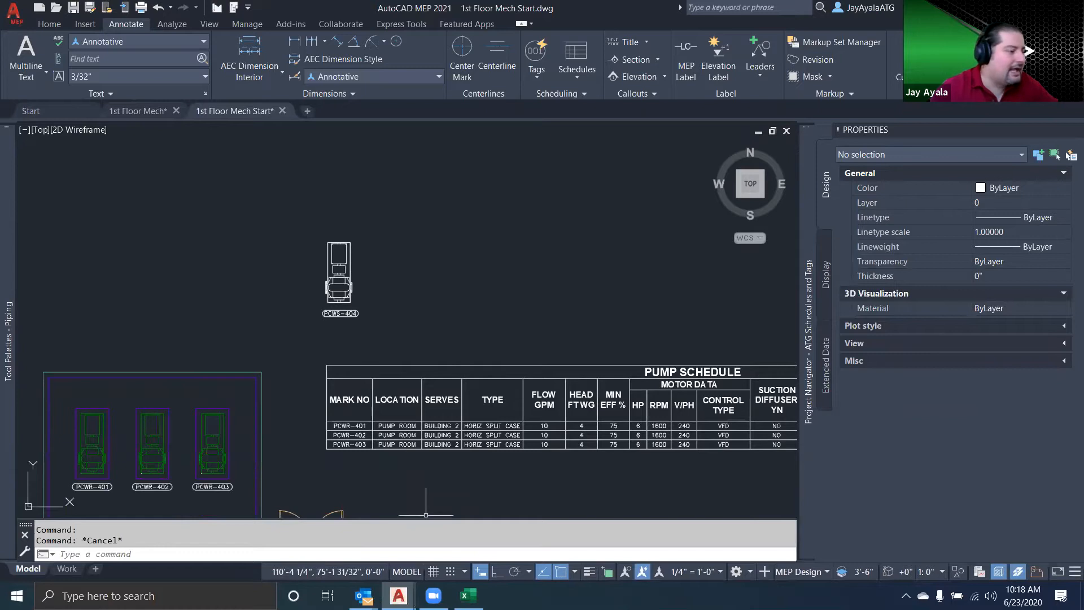
left_click(469, 595)
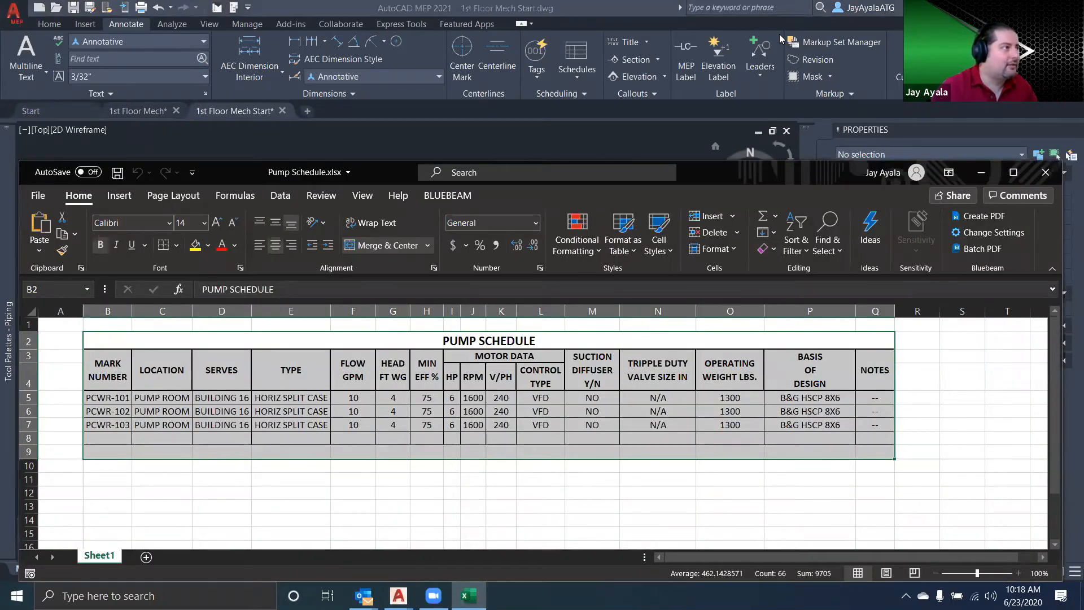
key("alt+Tab")
Copy the pump block together with its PCWS-404 tag twice, in a row beside the original
type("co")
key("space")
left_click(393, 324)
left_click(353, 273)
key("space")
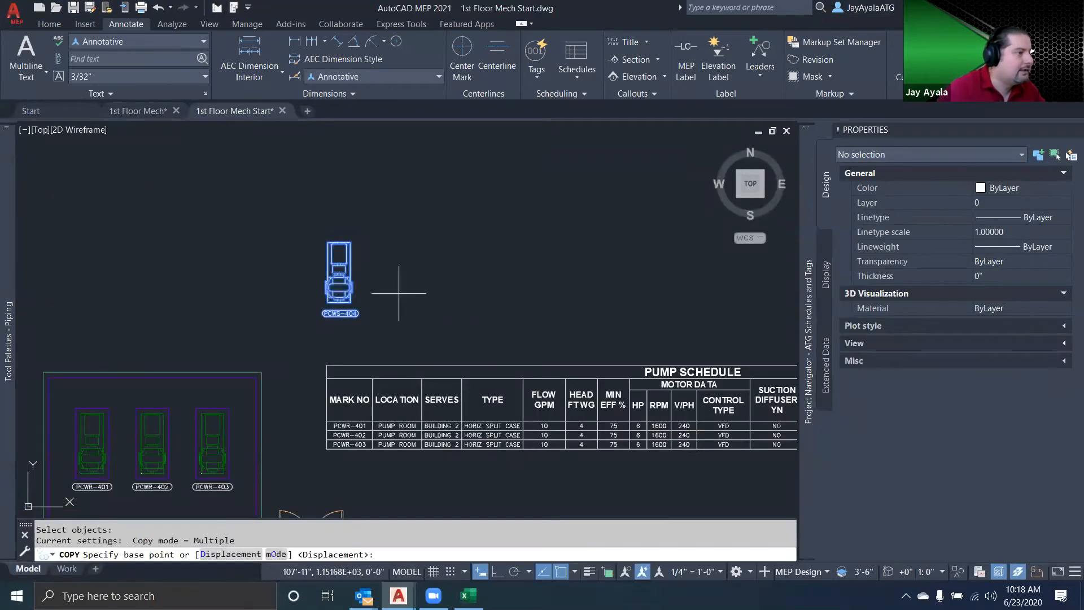
left_click(399, 293)
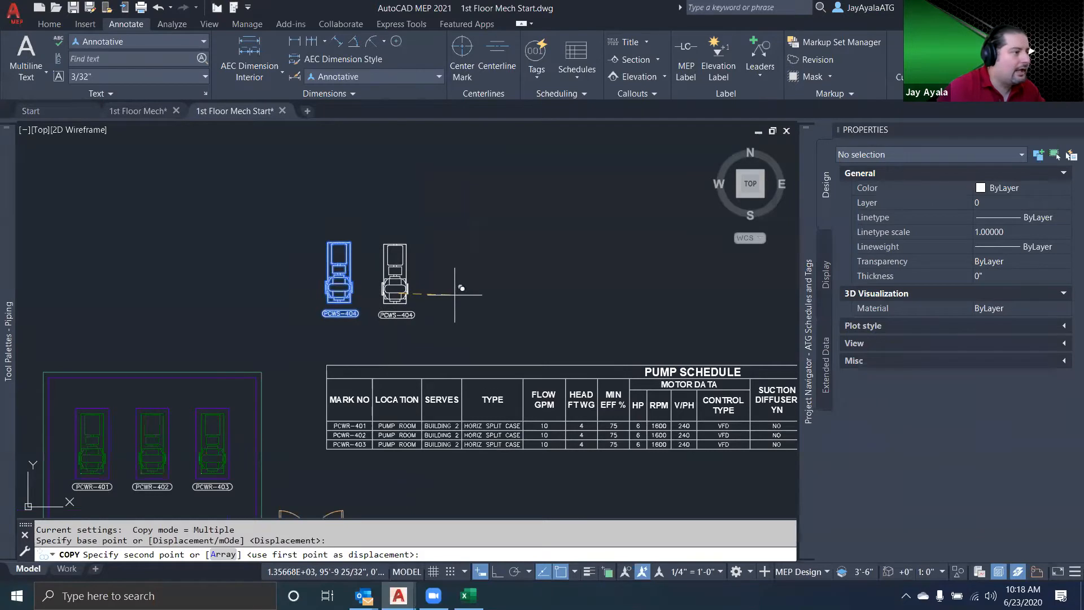
left_click(452, 294)
left_click(515, 295)
key("Escape")
Set the Mark No attribute of the middle tag to PCWS-405 and of the third tag to PCWS-406
scroll(421, 317, "up", 2)
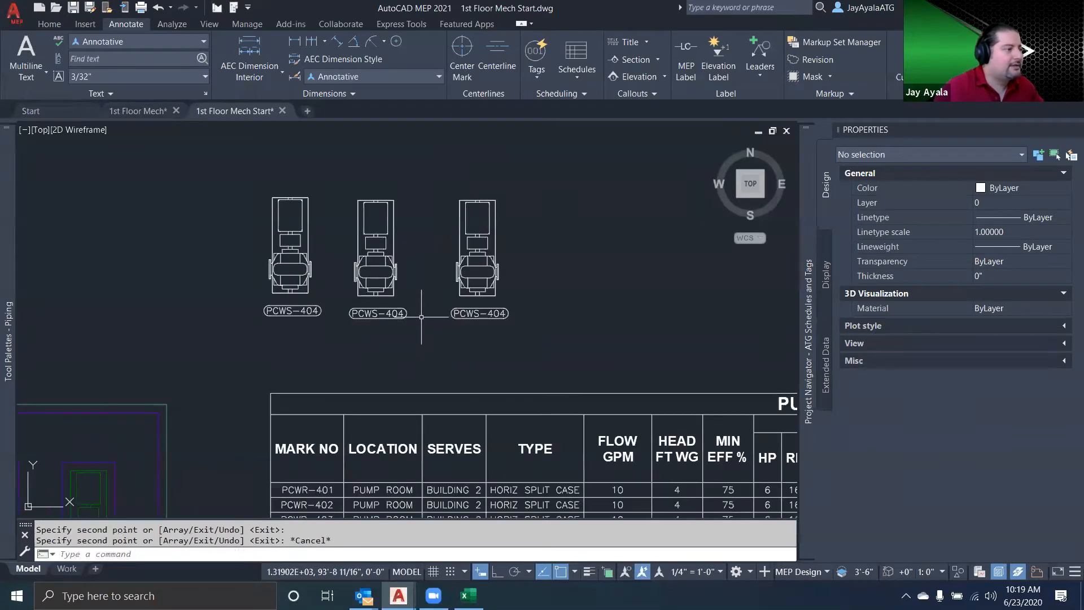
left_click(395, 316)
left_click(510, 348)
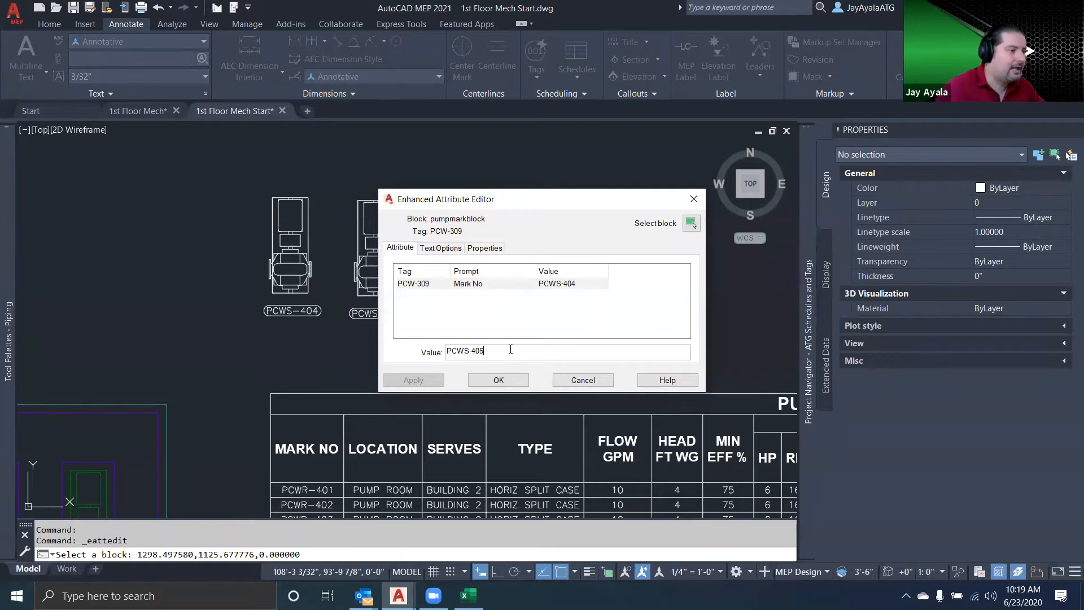
left_click(498, 380)
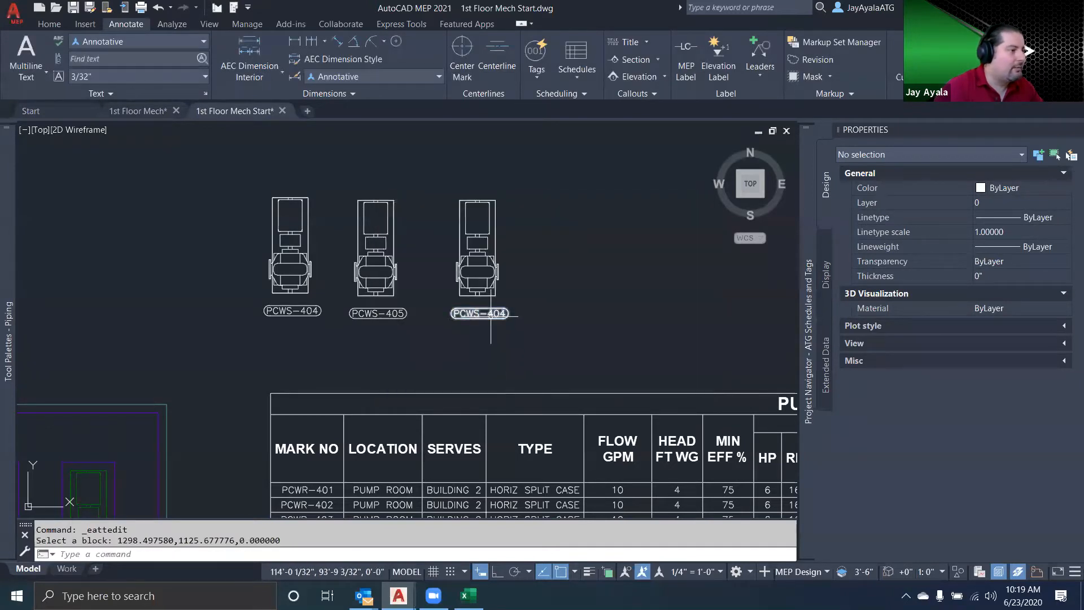
double_click(514, 326)
left_click(509, 345)
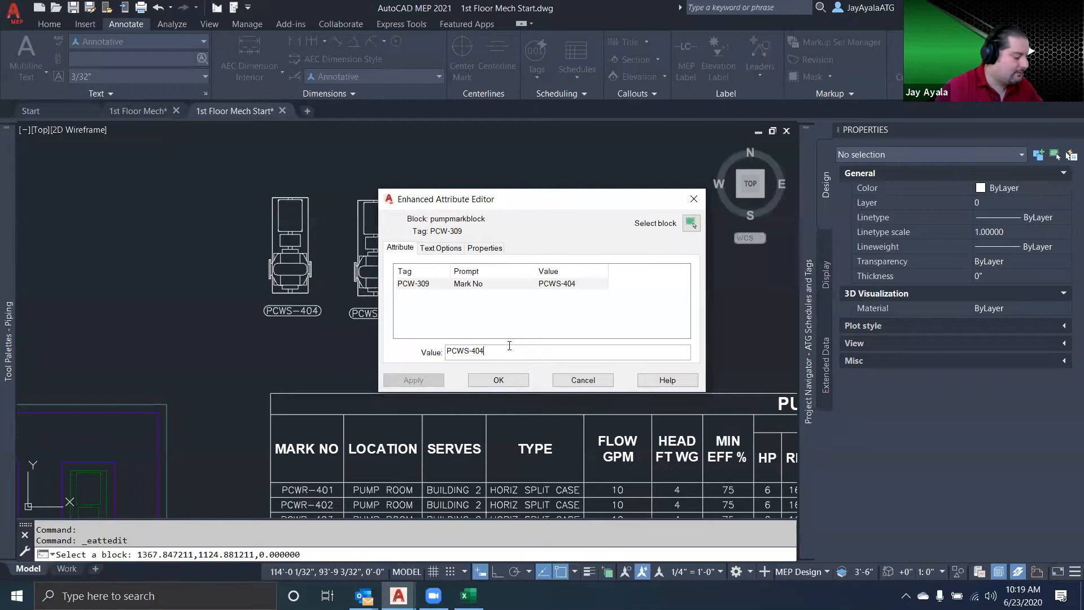
left_click(499, 380)
Switch to the Excel pump schedule, change mark number cell B5 to PCWS-404, and fill the series down to B7
scroll(430, 402, "down", 4)
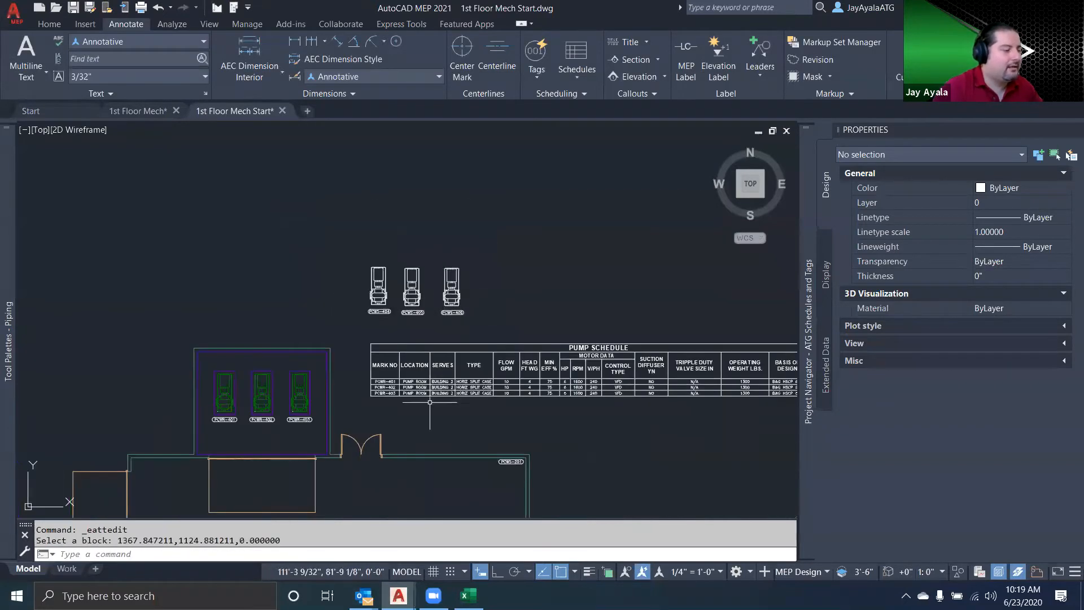
left_click(469, 595)
left_click(860, 440)
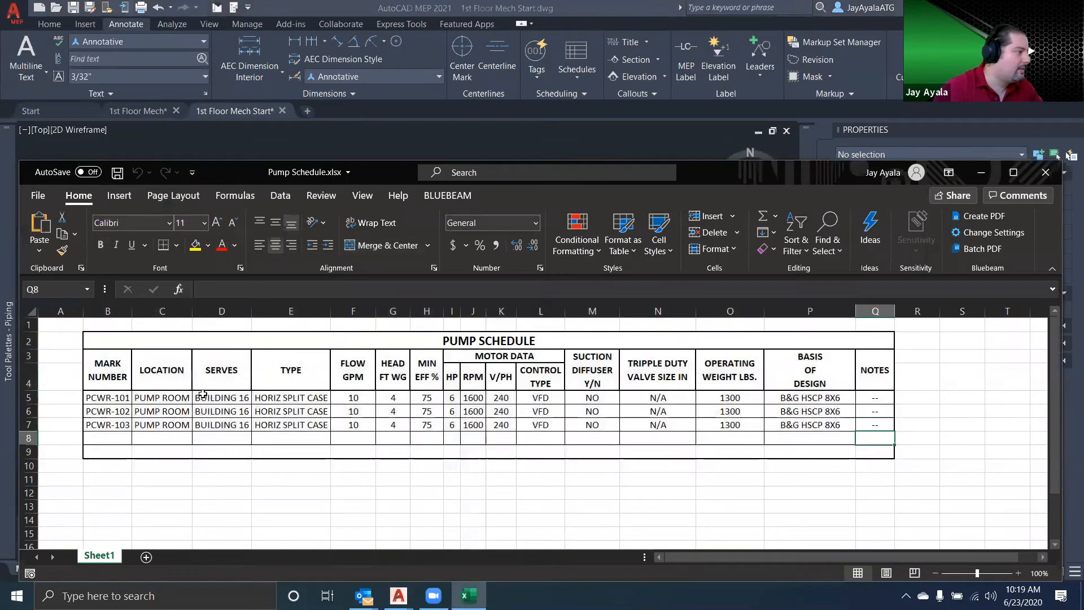
left_click(117, 397)
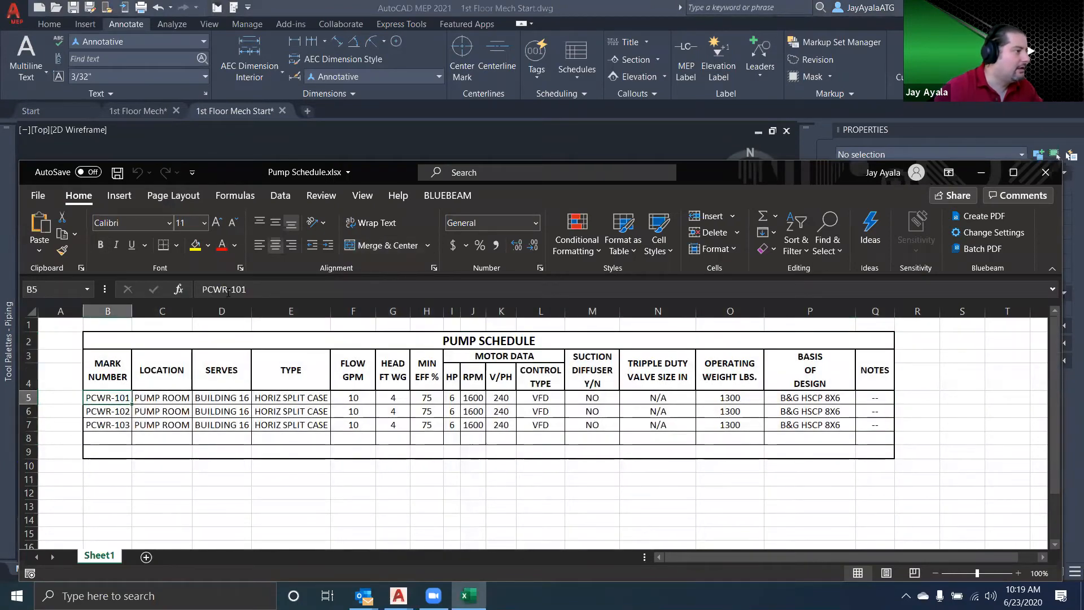
key("F2")
key("Left")
key("Left")
key("Left")
key("Left")
key("BackSpace")
type("S")
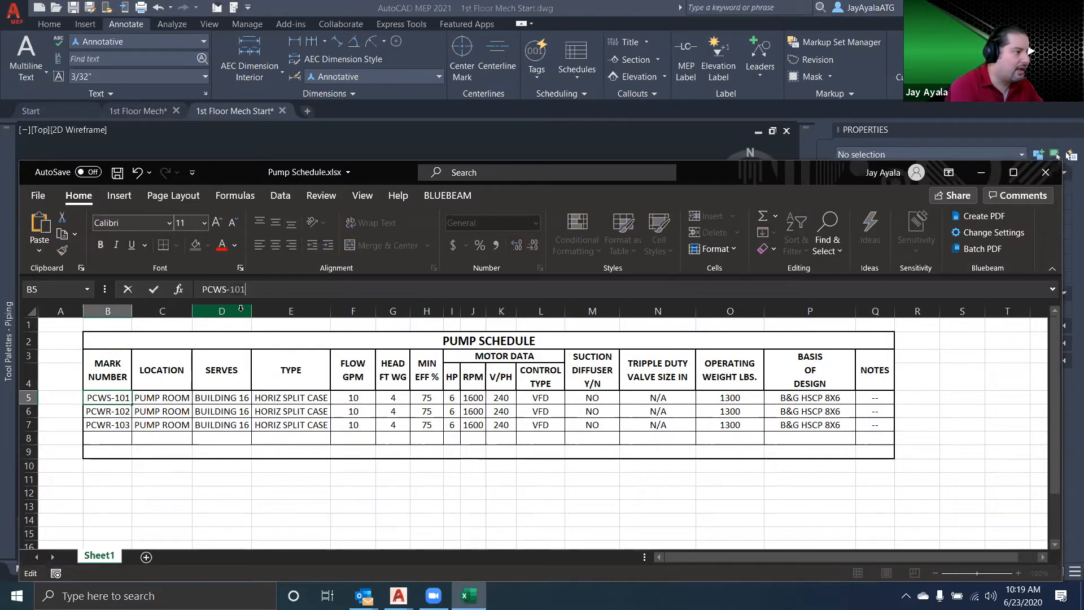
key("End")
key("BackSpace")
key("BackSpace")
key("BackSpace")
type("404")
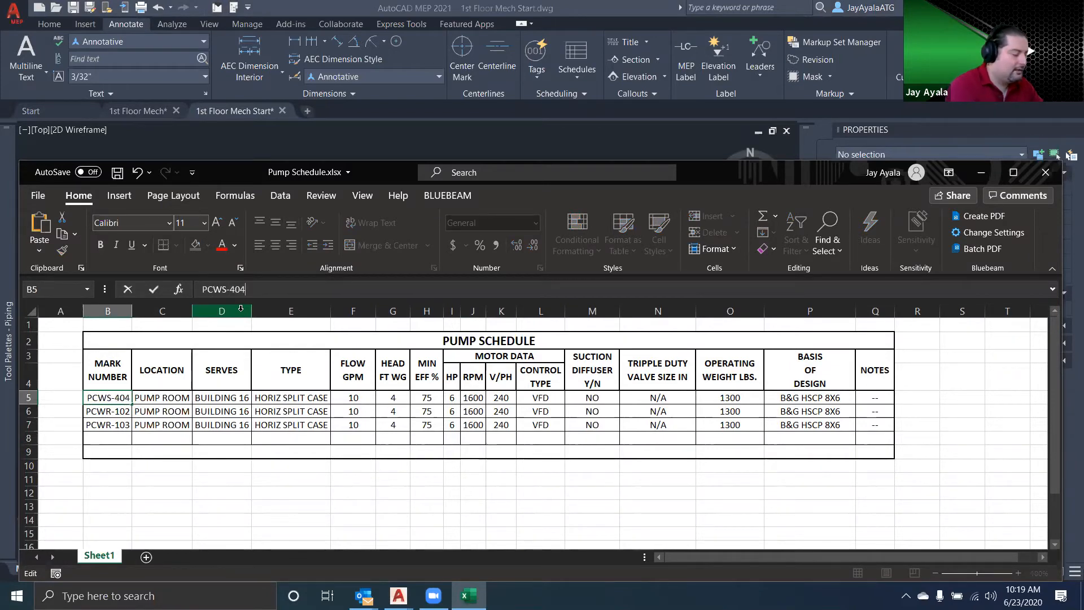
key("ctrl+Return")
left_click_drag(131, 403, 137, 433)
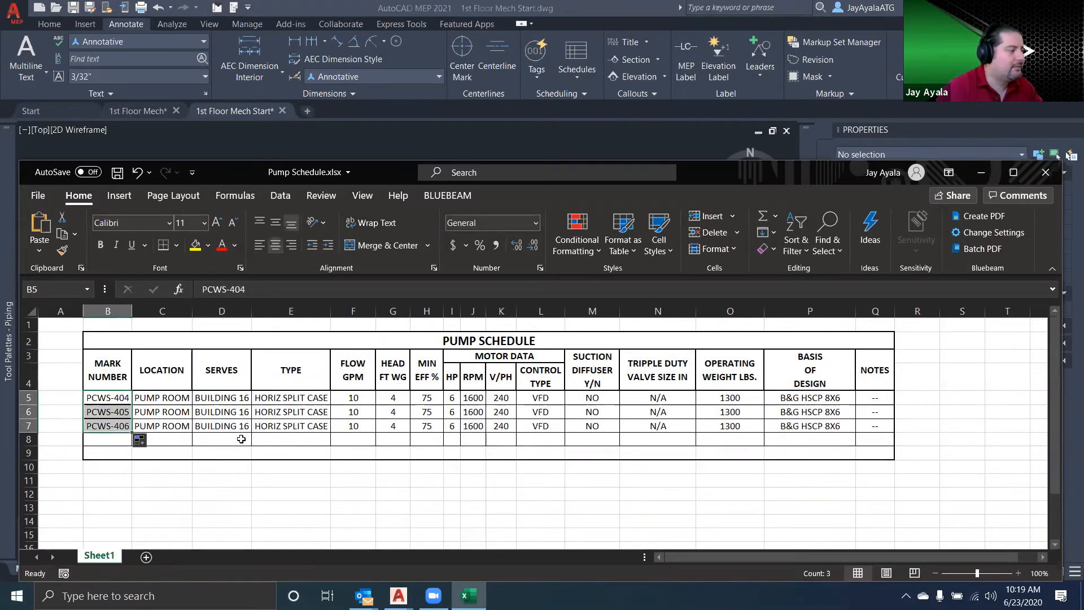
Change the horizontal borders of cell B6 to the thin line style
left_click(164, 412)
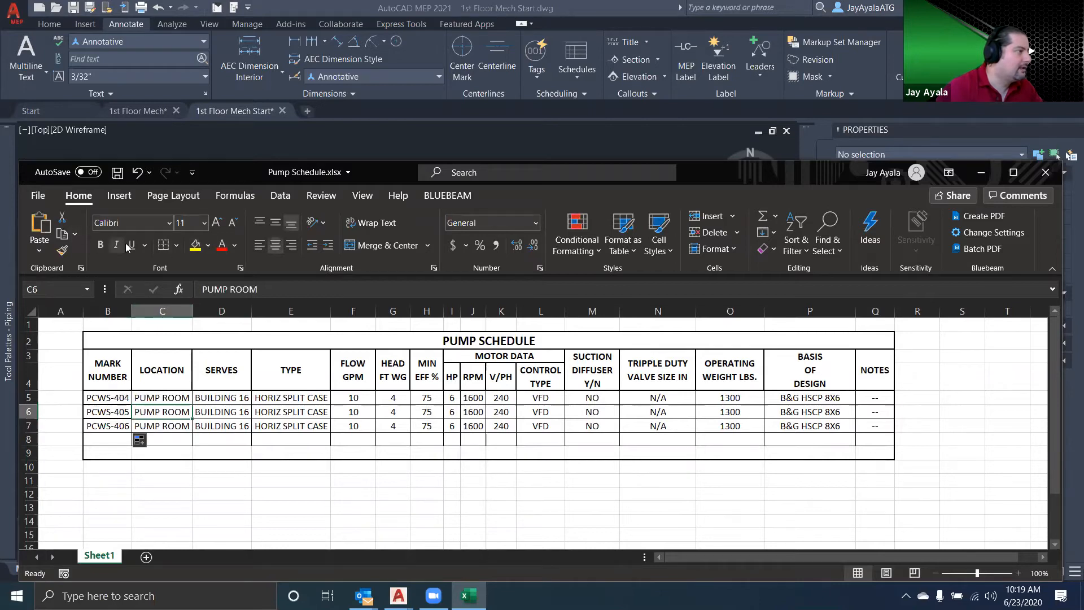
left_click(115, 412)
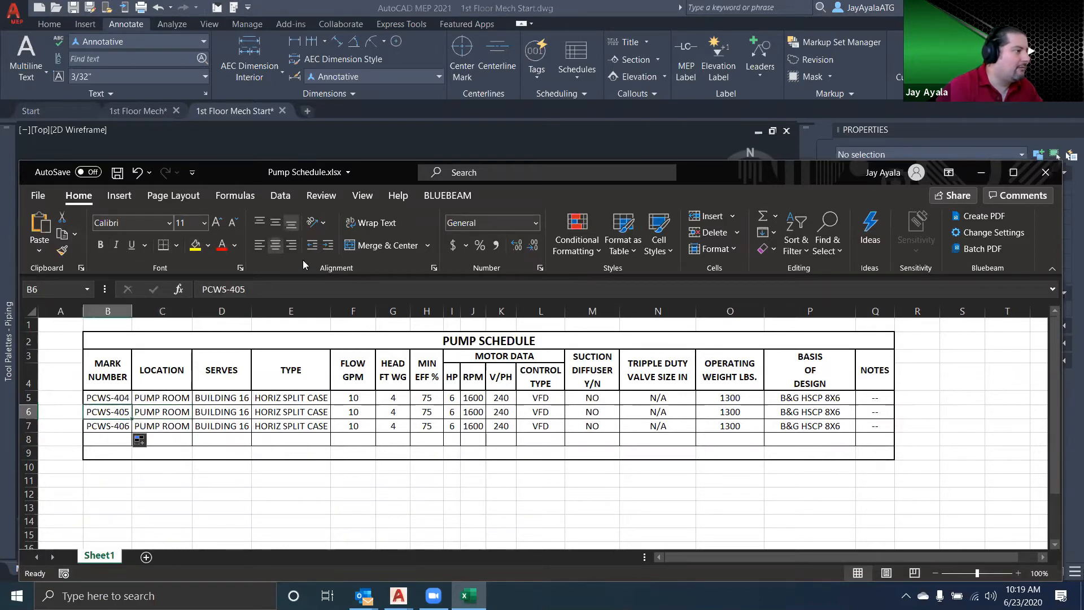
left_click(176, 245)
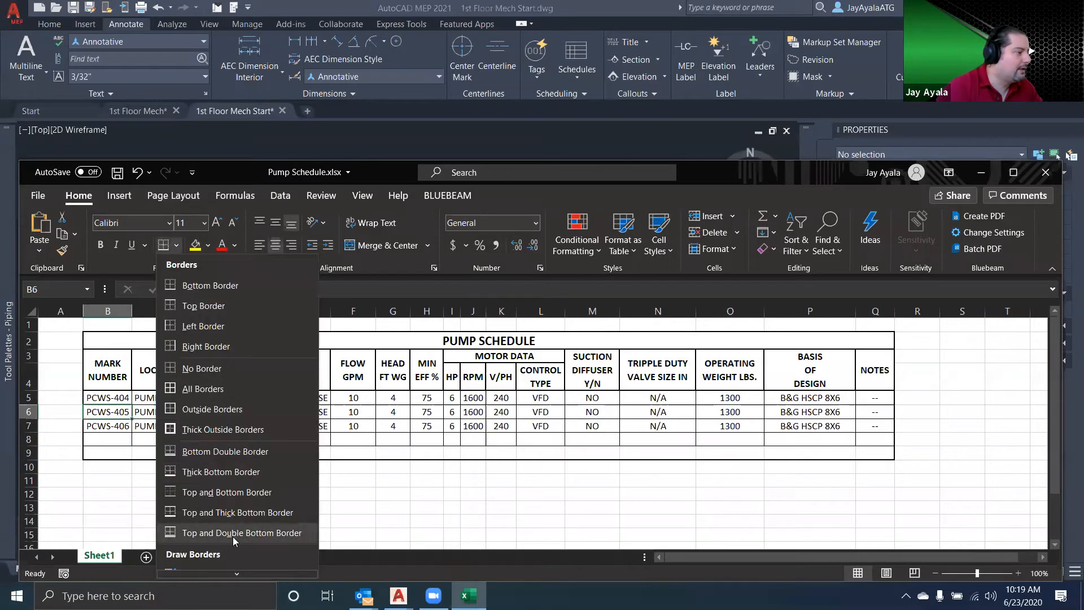
scroll(233, 539, "down", 5)
scroll(233, 556, "down", 1)
left_click(234, 564)
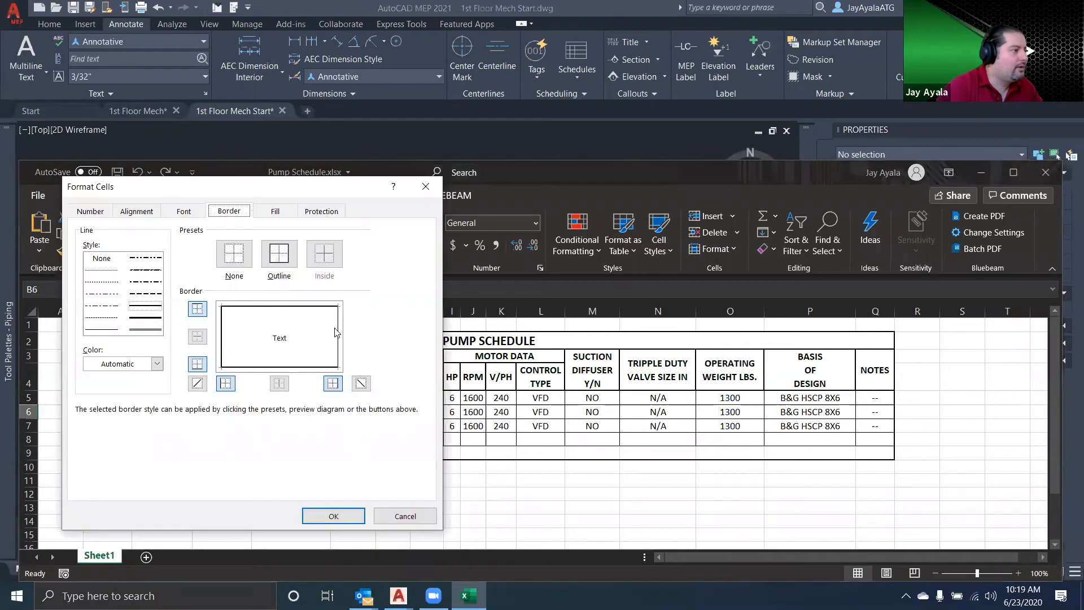
left_click(101, 329)
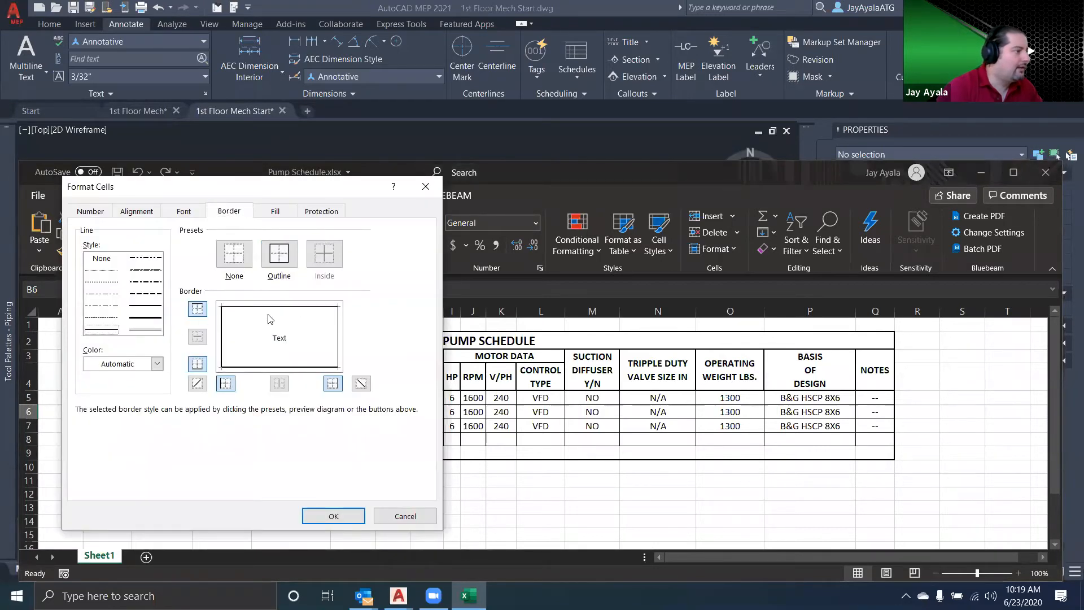
left_click(278, 367)
left_click(333, 516)
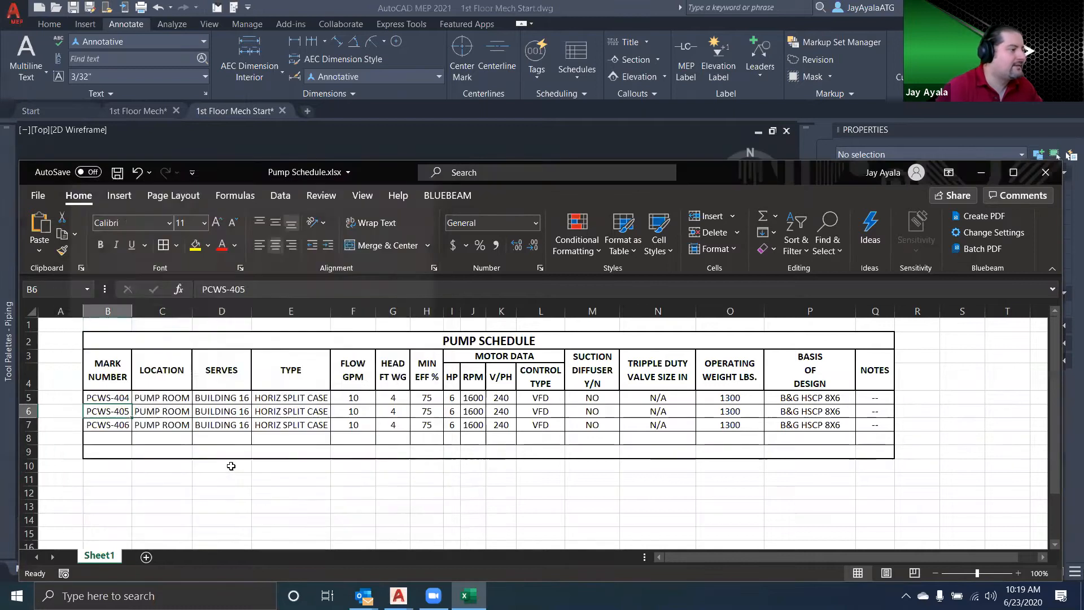
Copy the whole pump schedule range B2:Q9
left_click(171, 506)
left_click_drag(878, 452, 113, 340)
right_click(112, 340)
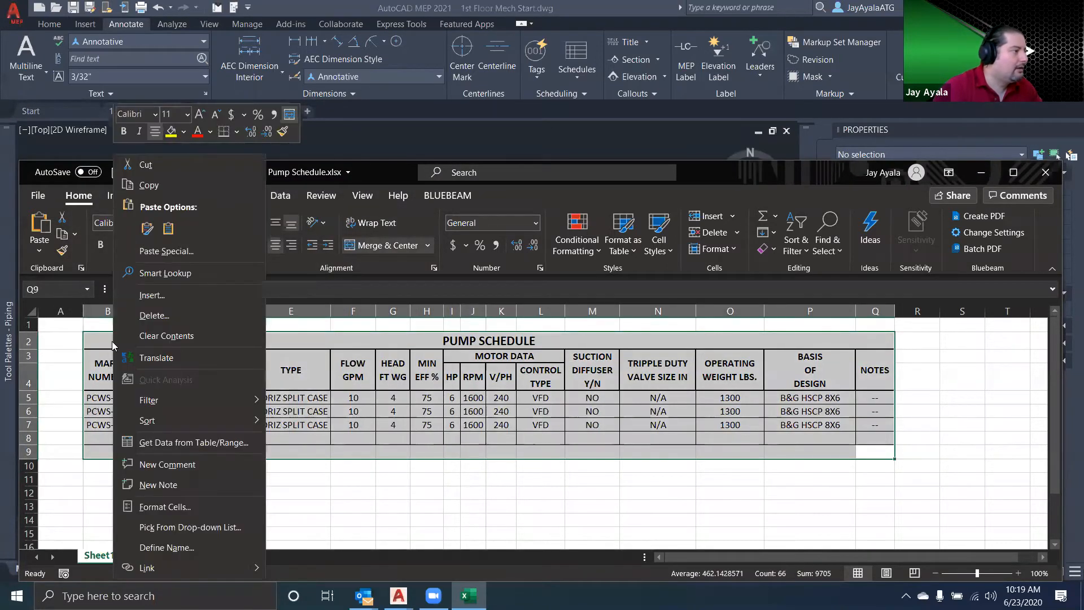
left_click(175, 184)
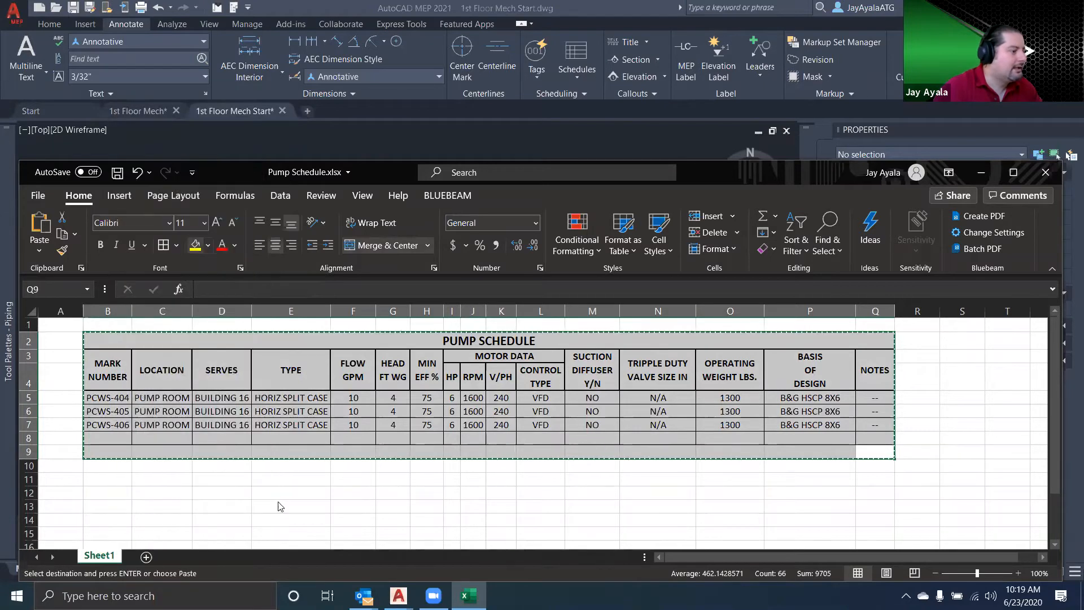
Switch to the 1st Floor Mech Start drawing in AutoCAD MEP and paste the Excel schedule beside the third manual pump
mouse_move(398, 596)
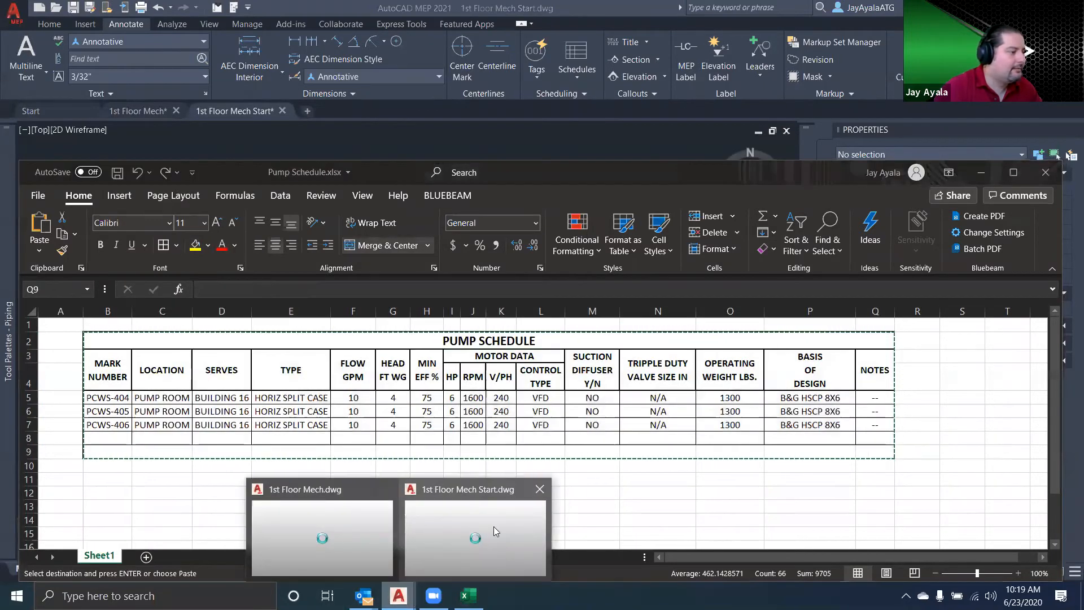
left_click(368, 509)
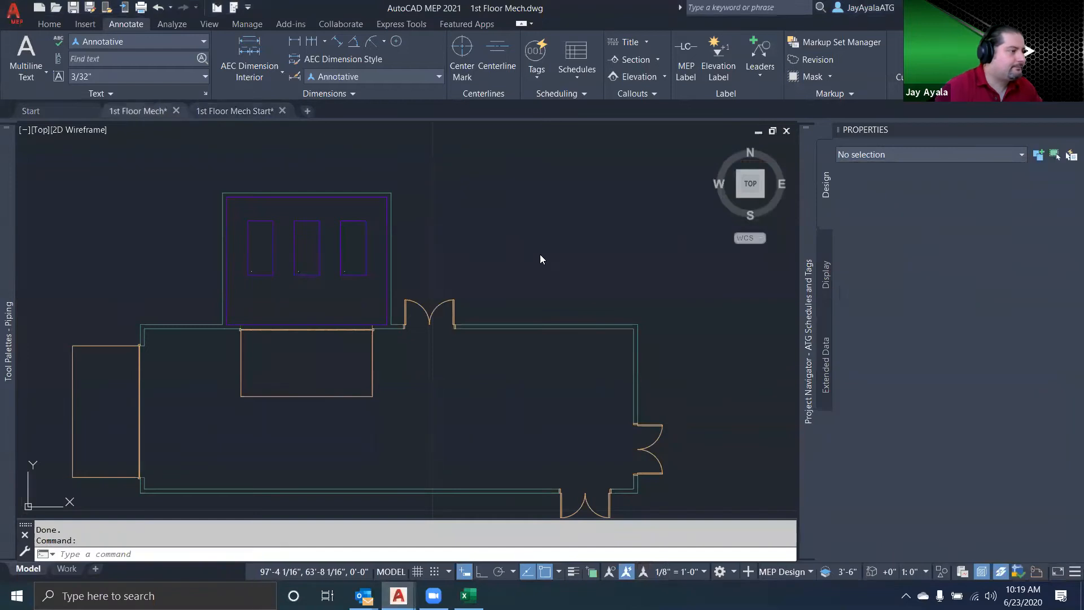
left_click(248, 110)
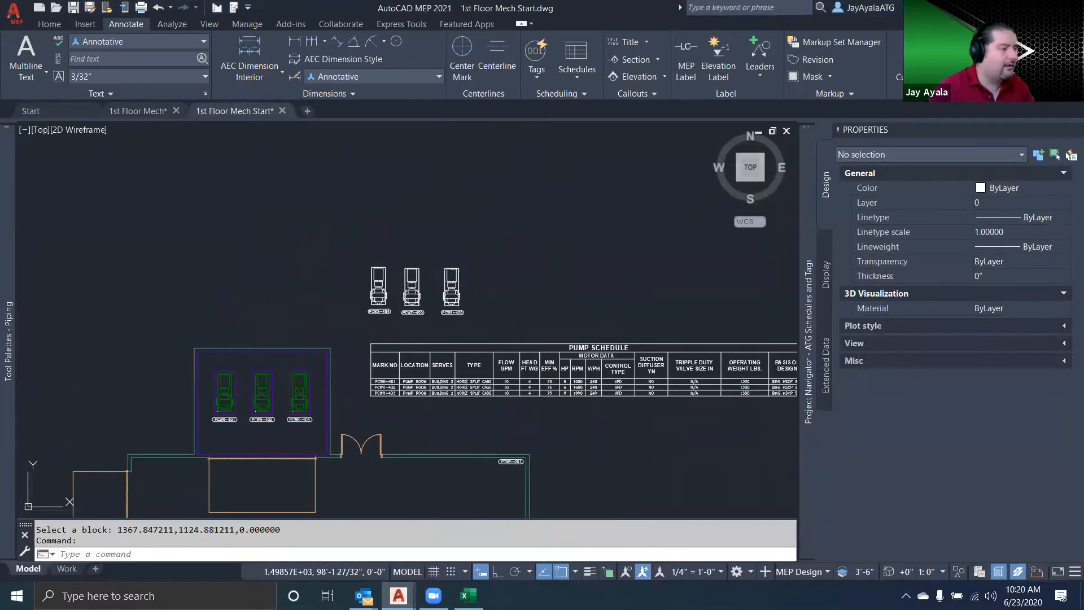
key("ctrl+v")
left_click(503, 270)
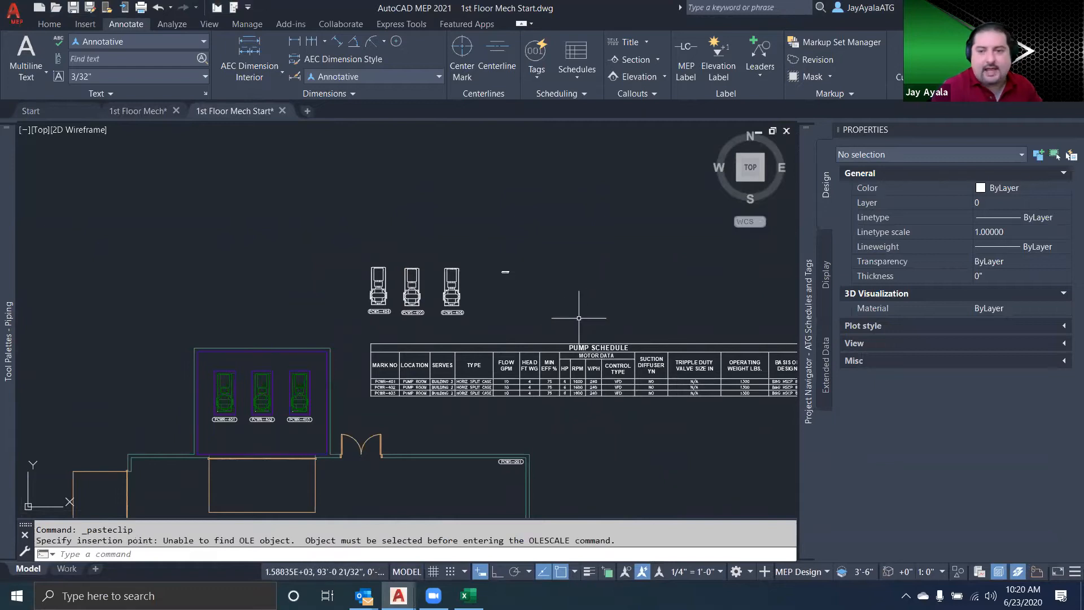
Scale the pasted Excel schedule by a factor of 48 from its corner
left_click(522, 291)
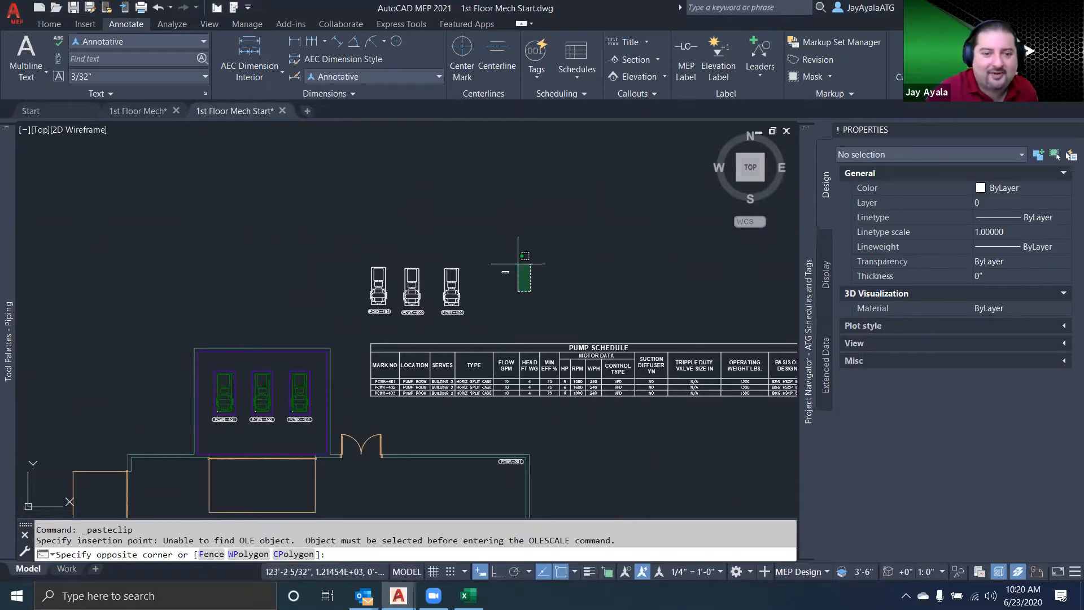
left_click(490, 257)
type("sc")
key("Return")
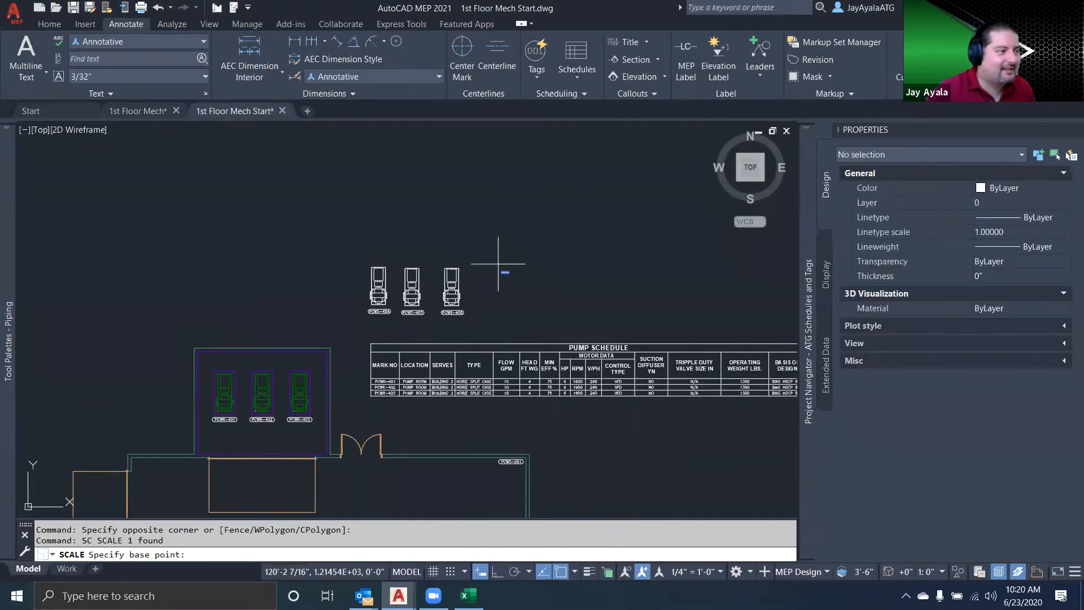
left_click(502, 272)
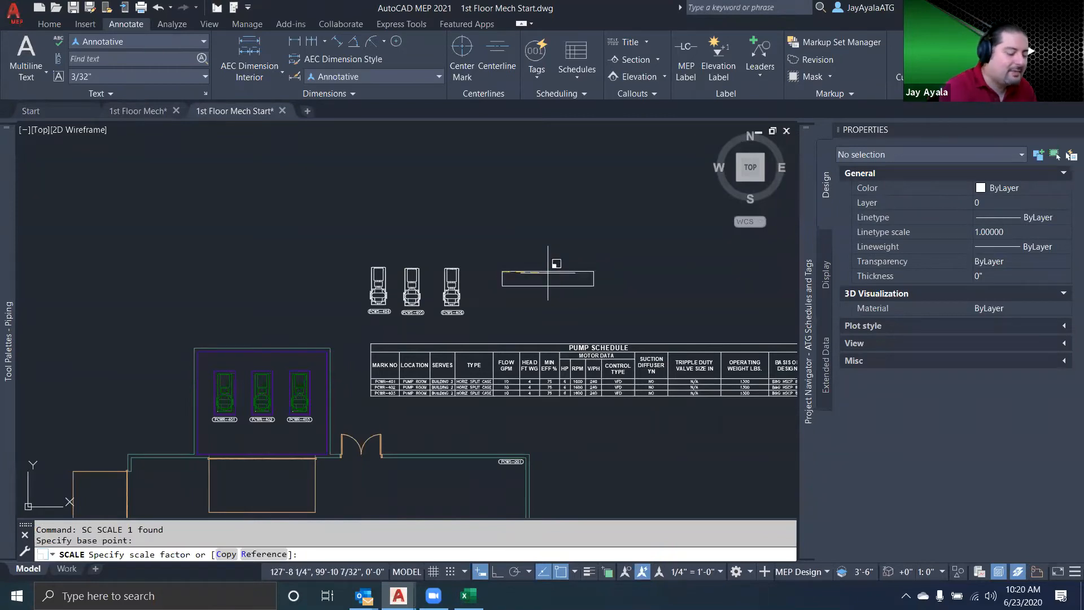
key("Return")
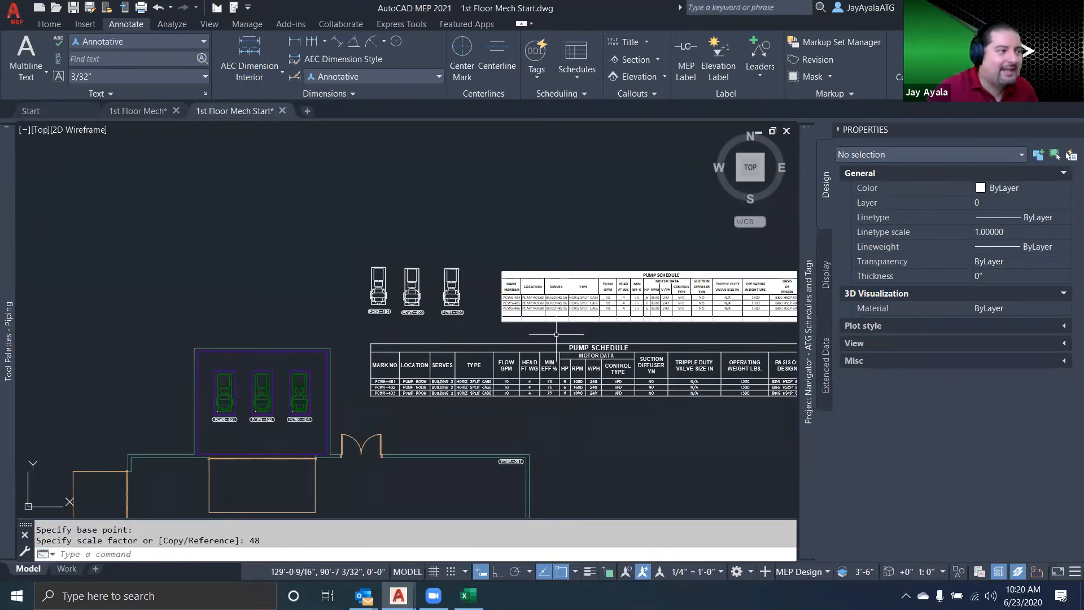
Delete the three manual pumps with their tags, the pasted Excel schedule and the pump schedule below it
scroll(525, 330, "up", 4)
scroll(525, 338, "down", 1)
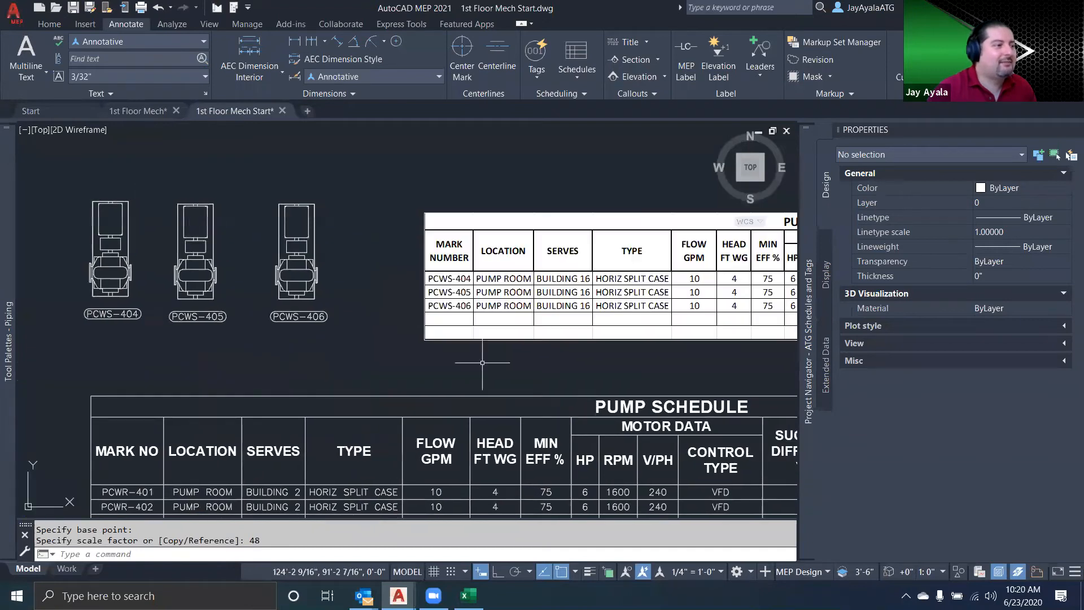
scroll(496, 358, "down", 2)
middle_click_drag(523, 356, 435, 335)
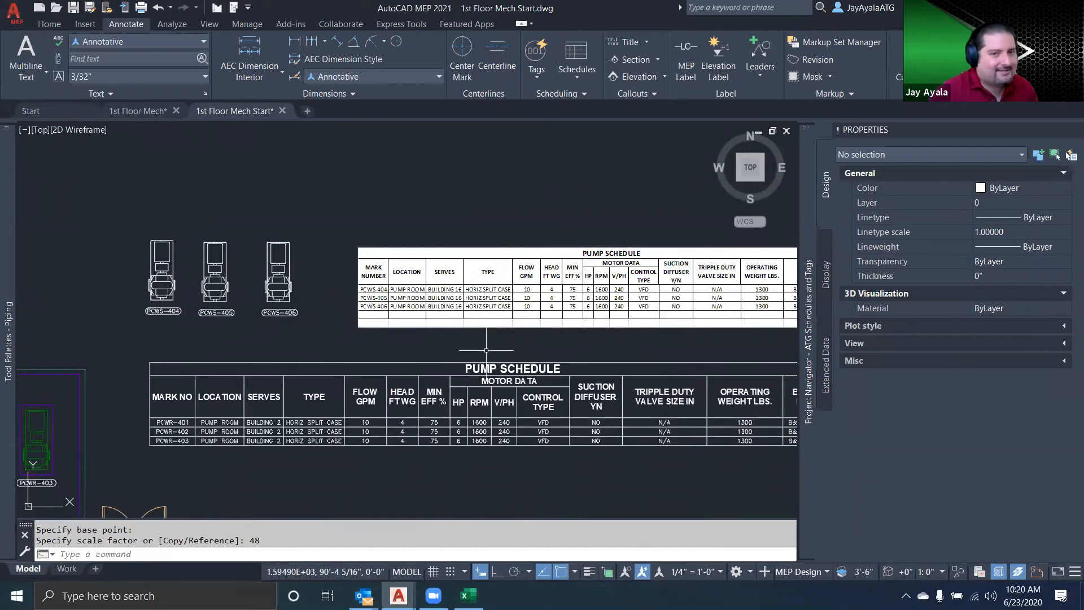
scroll(486, 350, "down", 2)
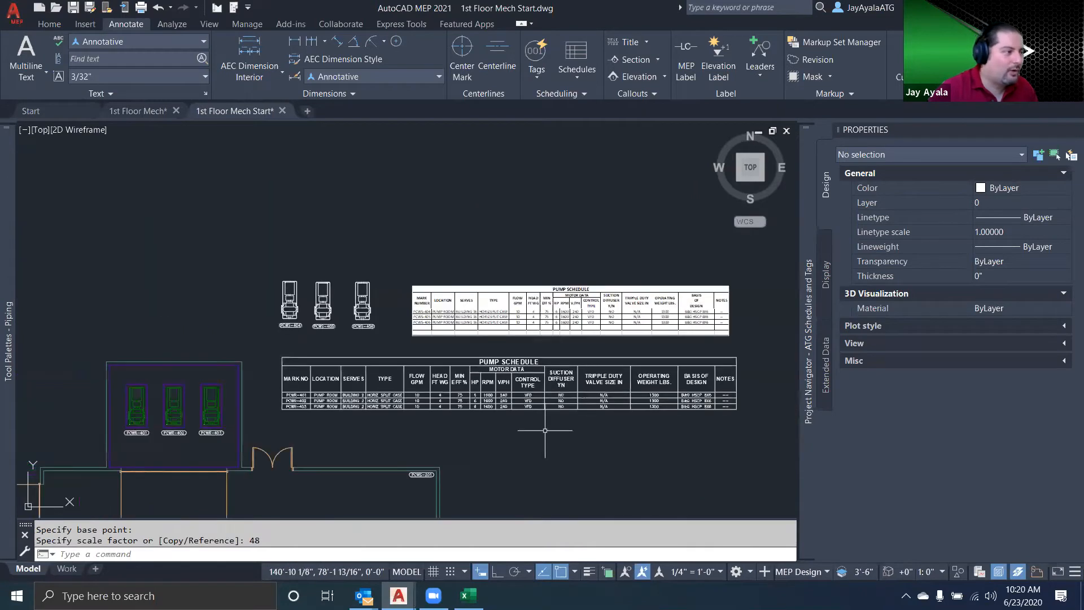
left_click(570, 424)
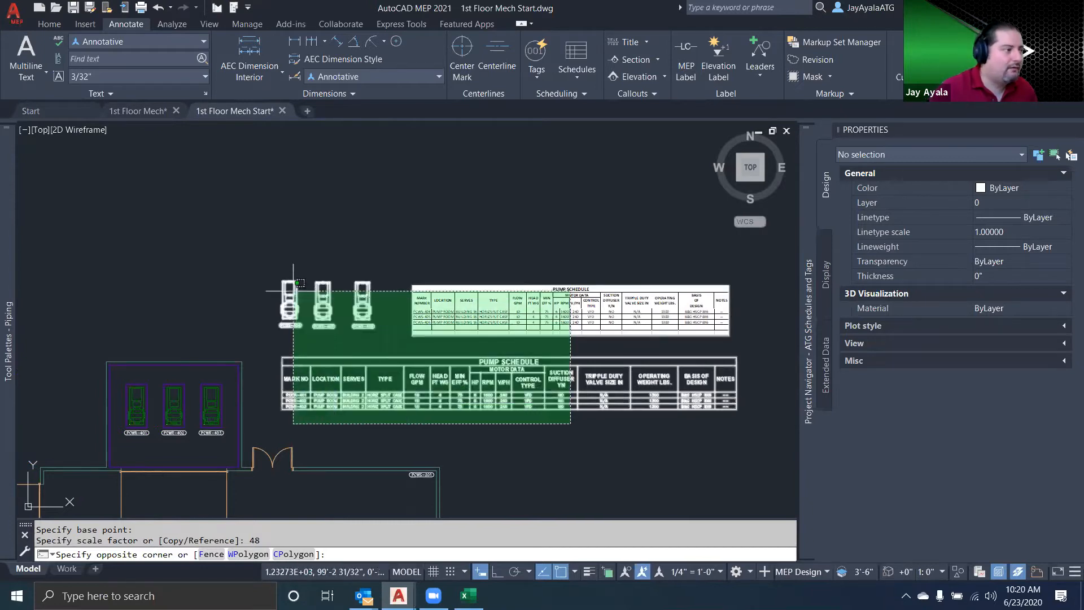
left_click(269, 265)
key("Delete")
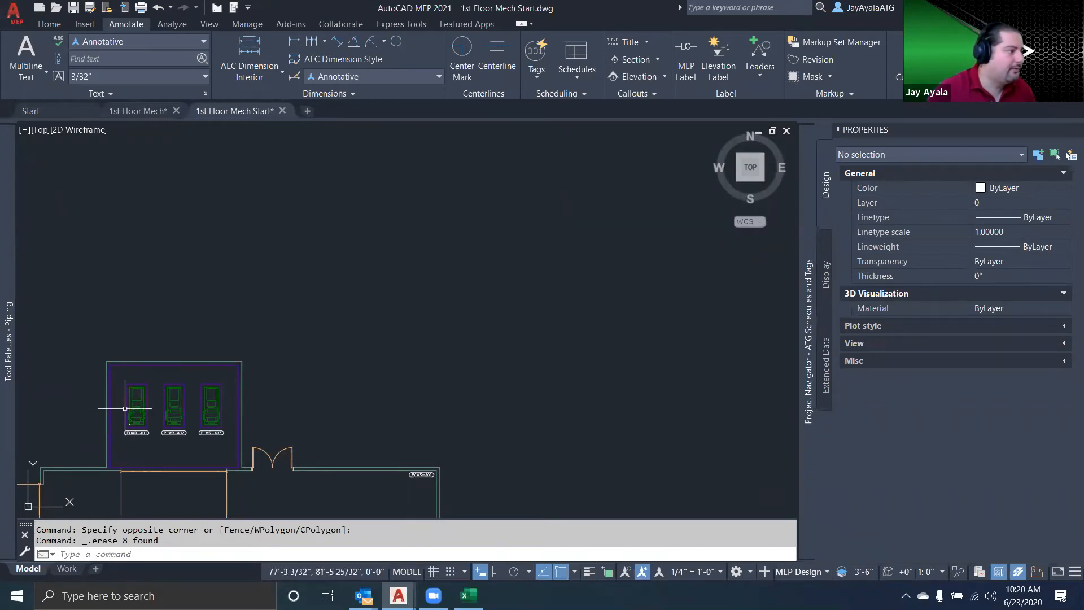
Delete the PCWR-403 tag and the pump on the third equipment pad
scroll(152, 432, "up", 5)
middle_click_drag(151, 433, 321, 427)
left_click(556, 396)
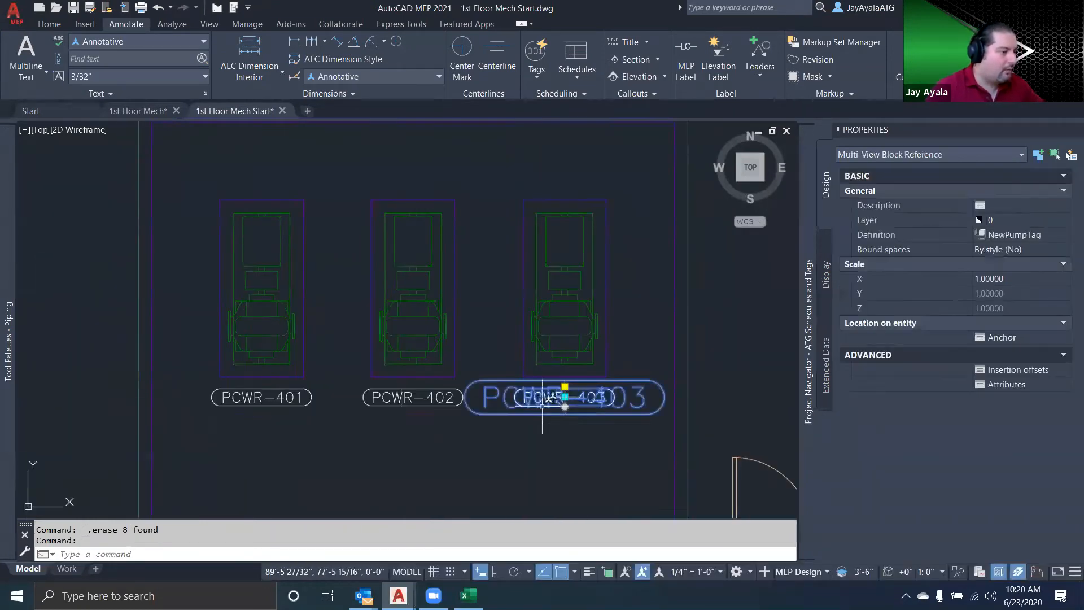
key("Delete")
left_click(585, 324)
left_click(557, 336)
key("Delete")
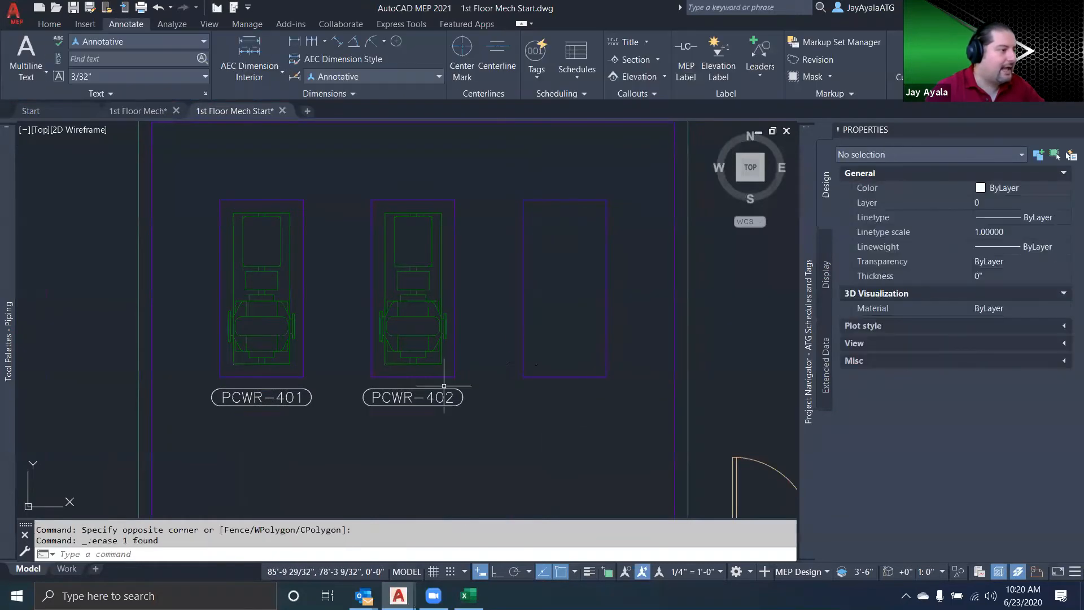
Delete the PCWR-402 and PCWR-401 pumps so that only the three equipment pads are left
left_click(426, 346)
left_click(392, 354)
key("Delete")
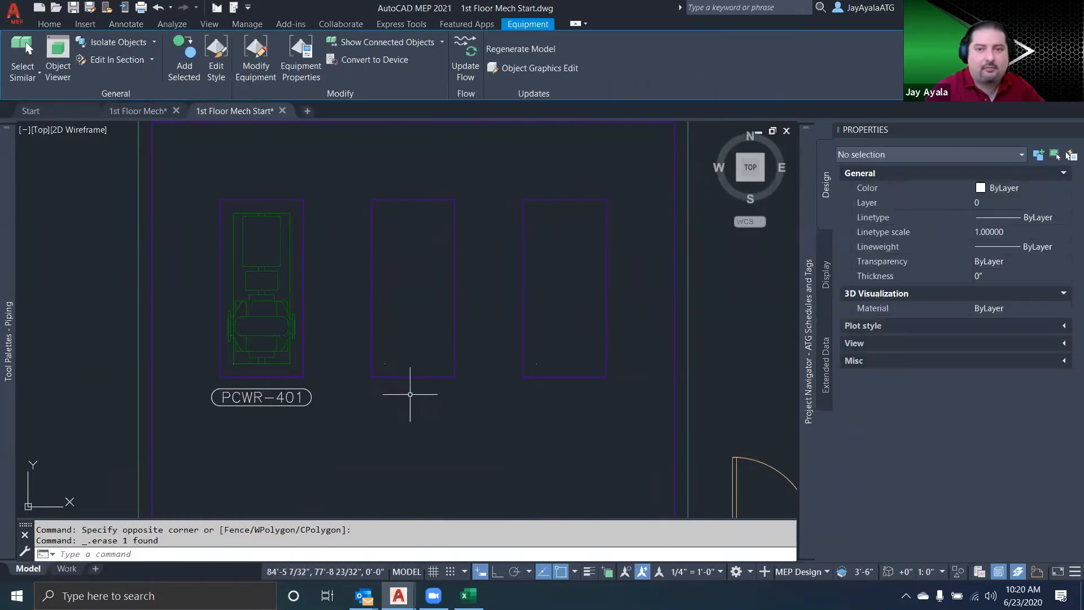
left_click(251, 334)
left_click(275, 339)
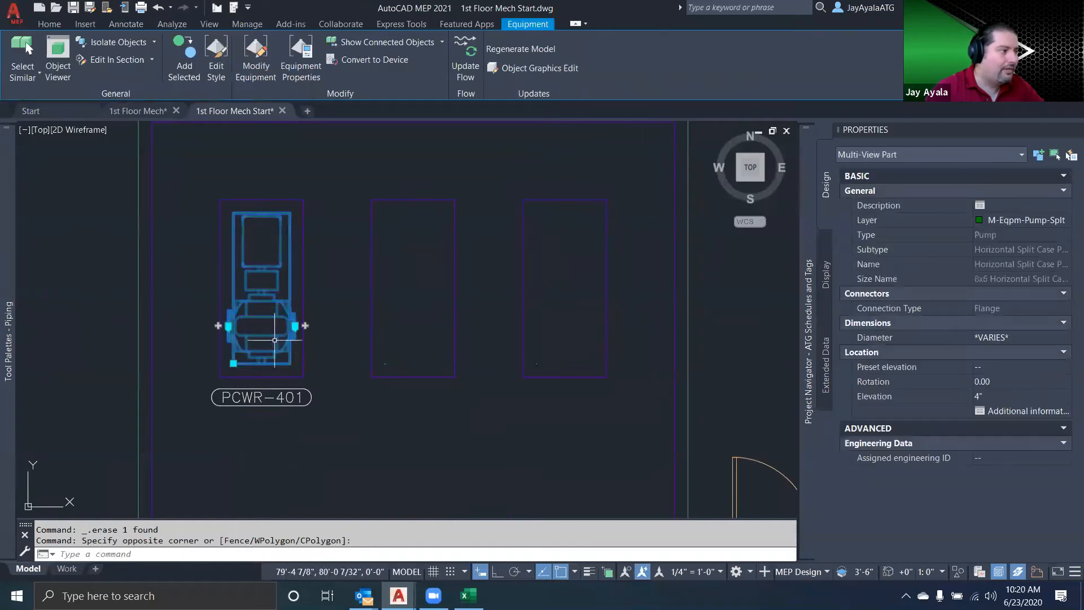
key("Delete")
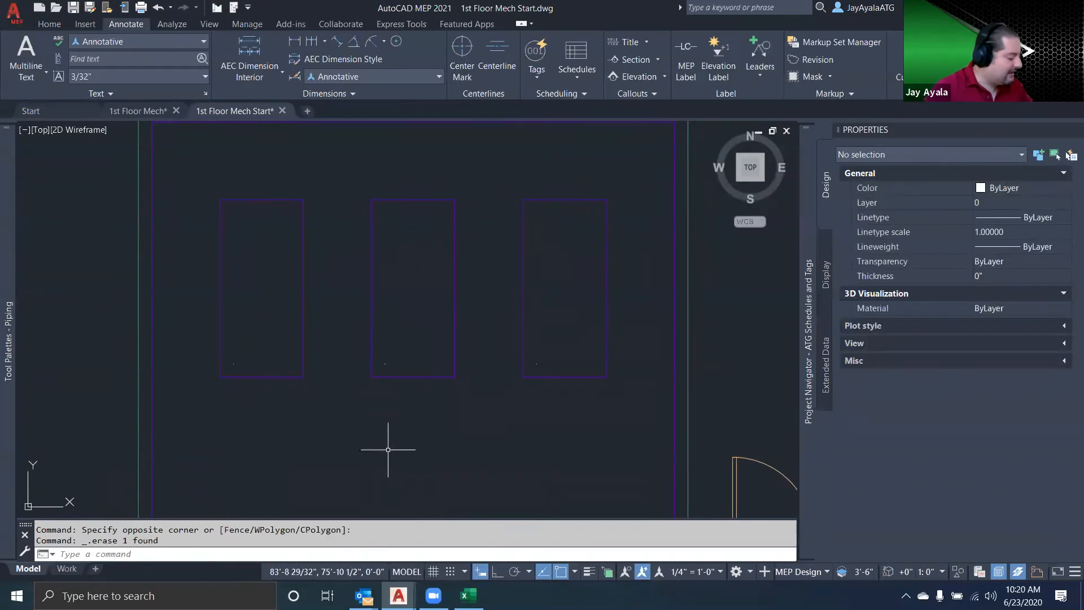
key("ctrl+z")
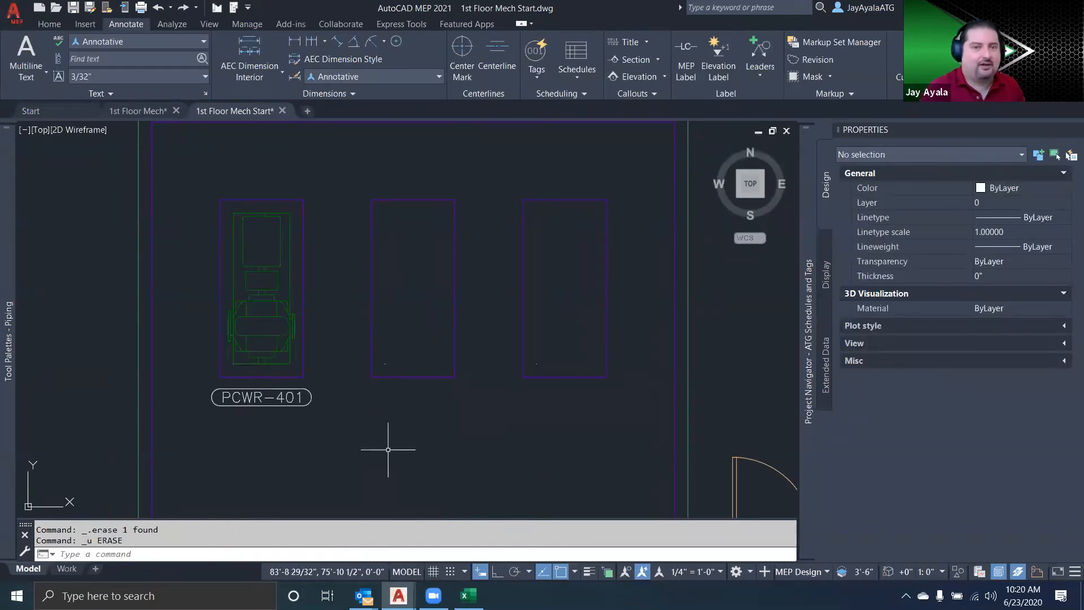
left_click(277, 276)
key("Delete")
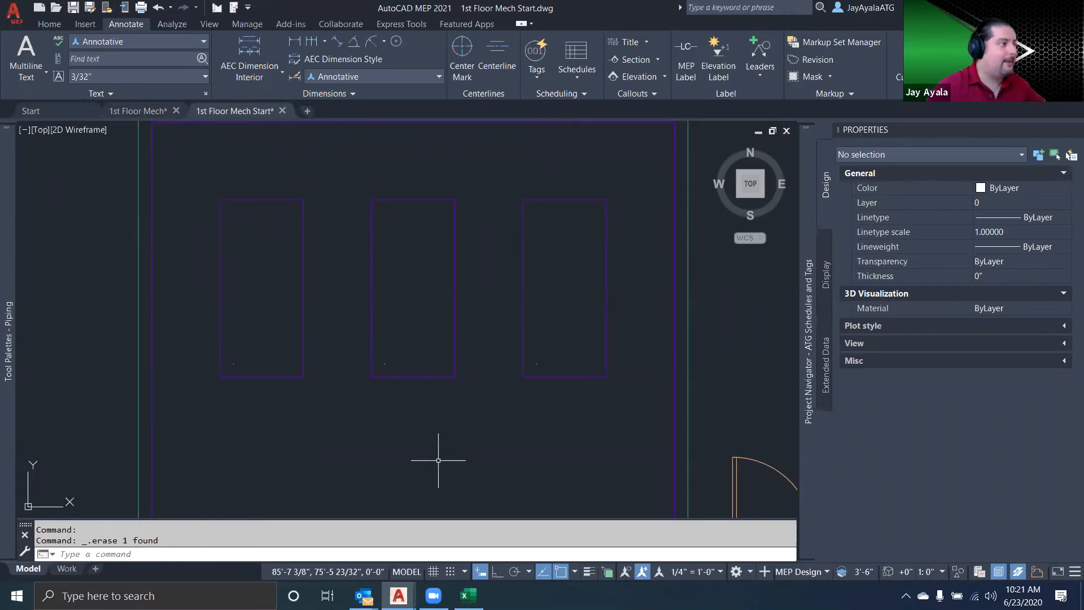
Start adding equipment and choose the Horizontal Split Case Pumps US Imperial part from the mechanical pumps catalog
mouse_move(7, 310)
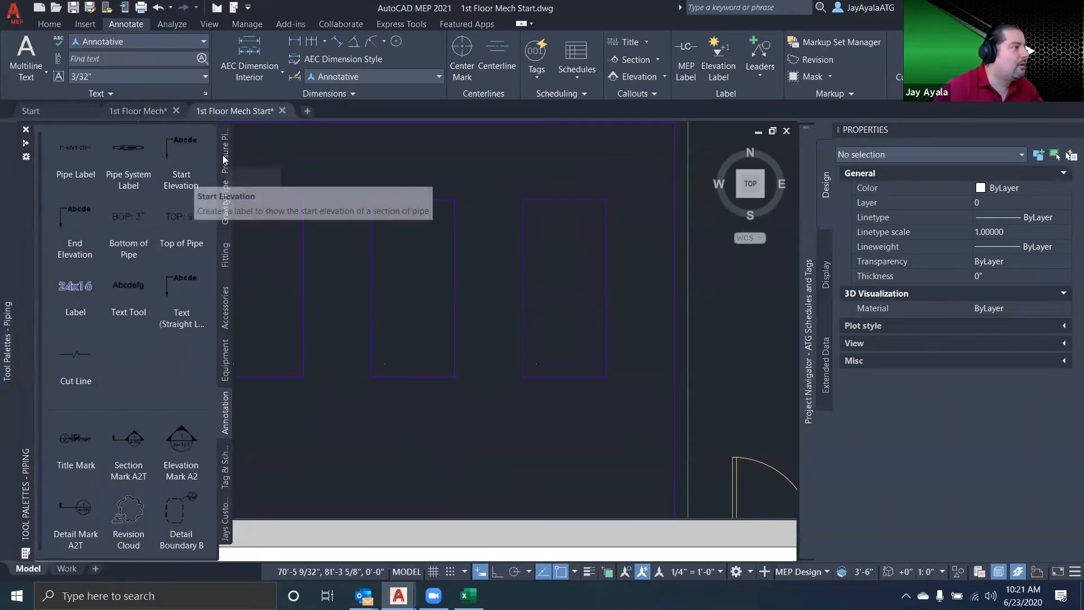
left_click(49, 24)
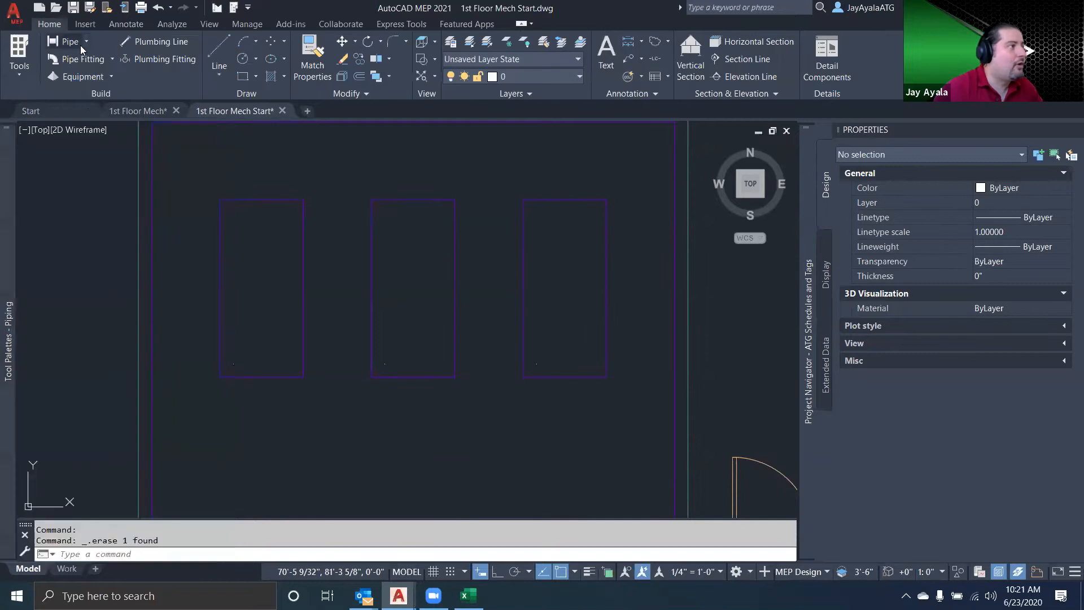
left_click(737, 571)
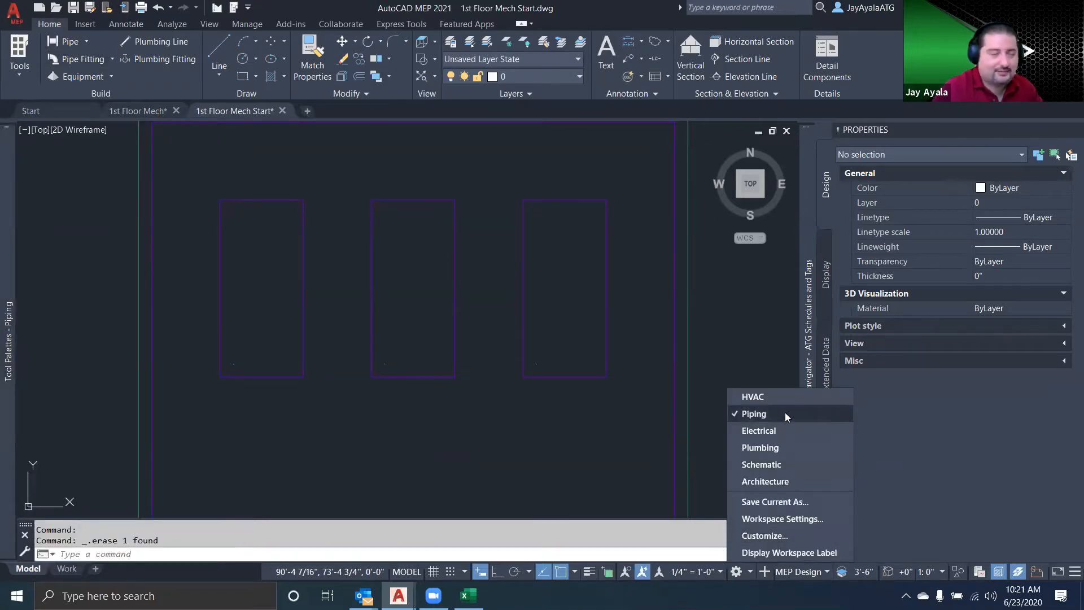
left_click(83, 78)
left_click(179, 295)
scroll(209, 215, "up", 15)
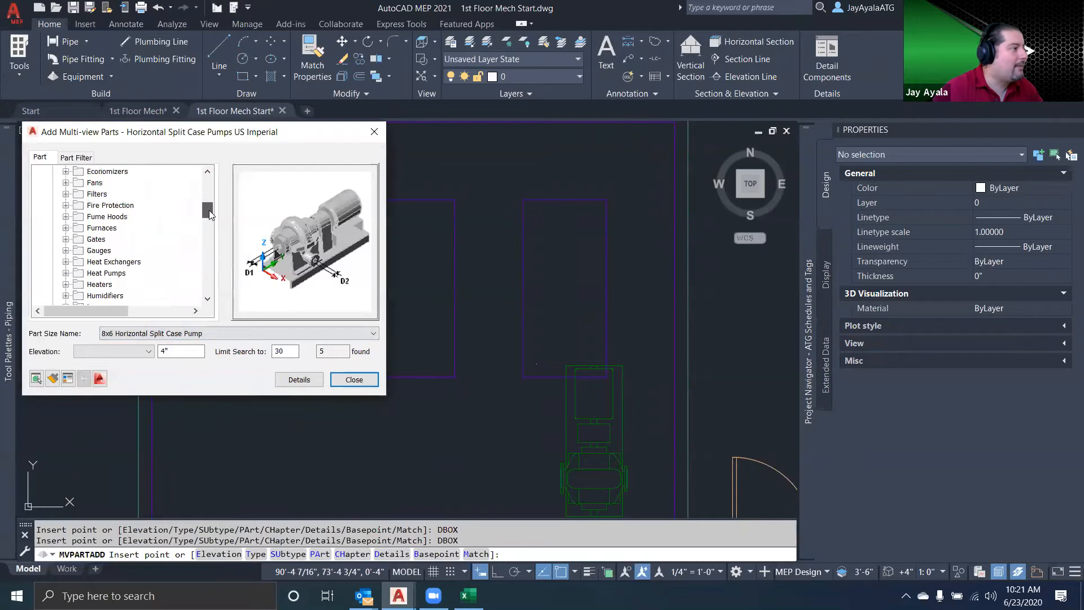
left_click(111, 172)
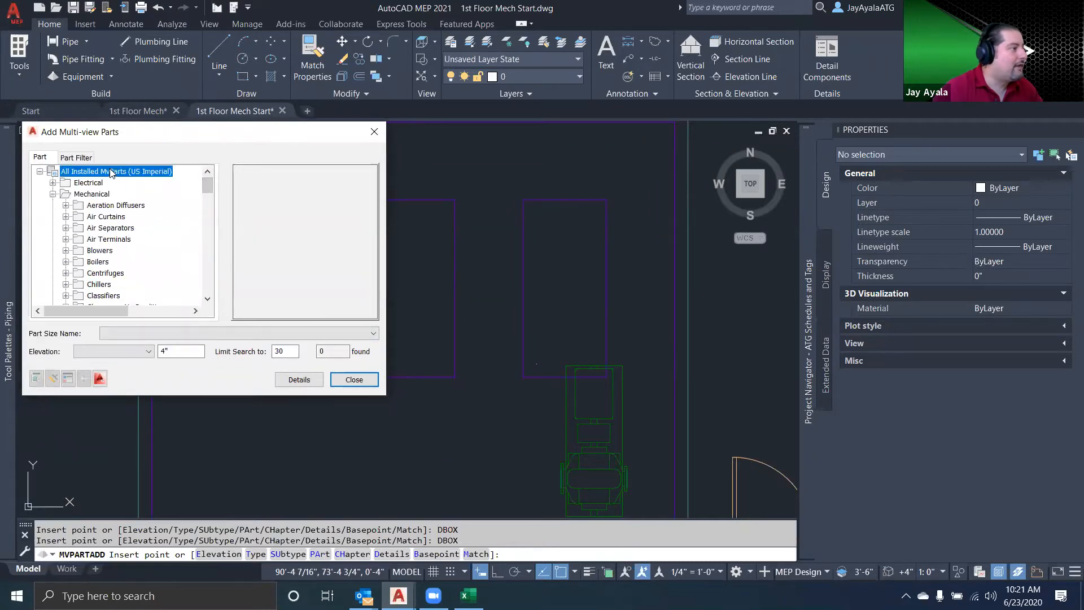
left_click(92, 194)
scroll(114, 259, "down", 1)
scroll(114, 266, "down", 6)
left_click(108, 261)
scroll(146, 264, "down", 5)
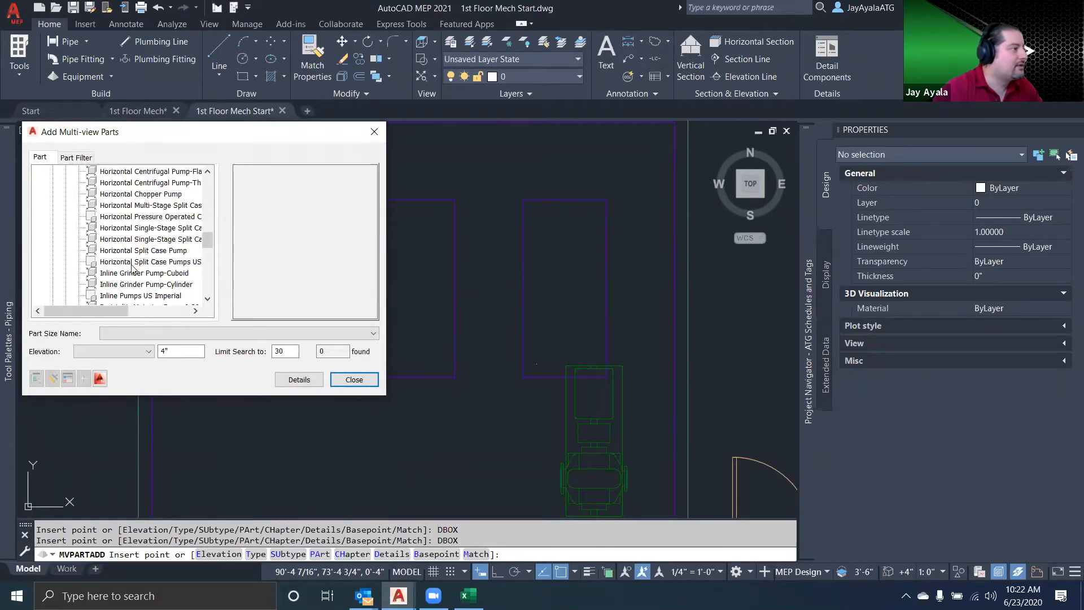
left_click(151, 263)
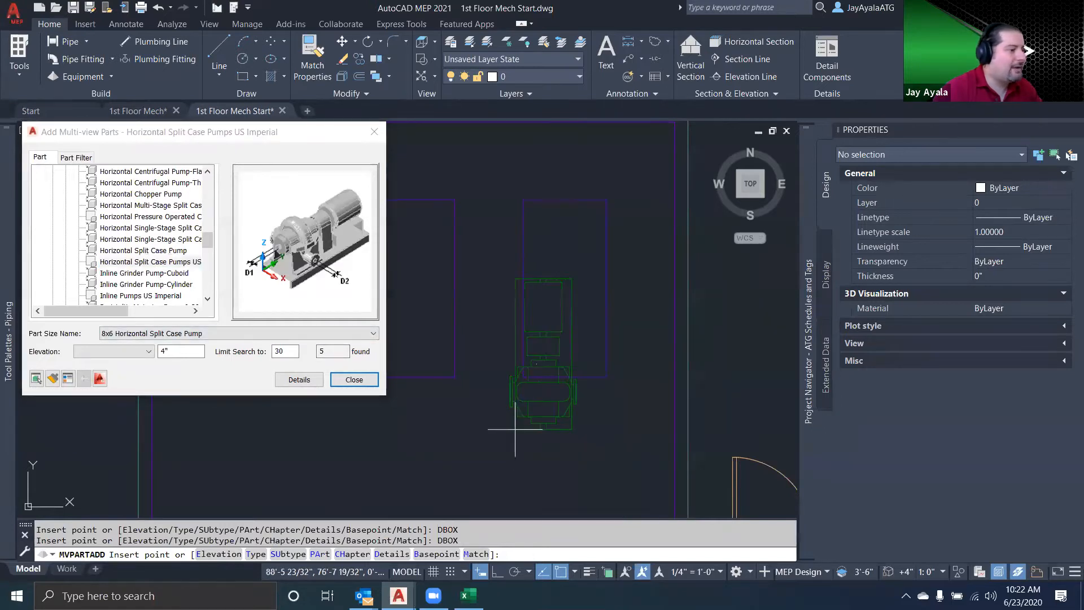
Place the 8x6 Horizontal Split Case Pump on the node of the third equipment pad with 0.00 rotation
type("node")
key("Return")
left_click(539, 362)
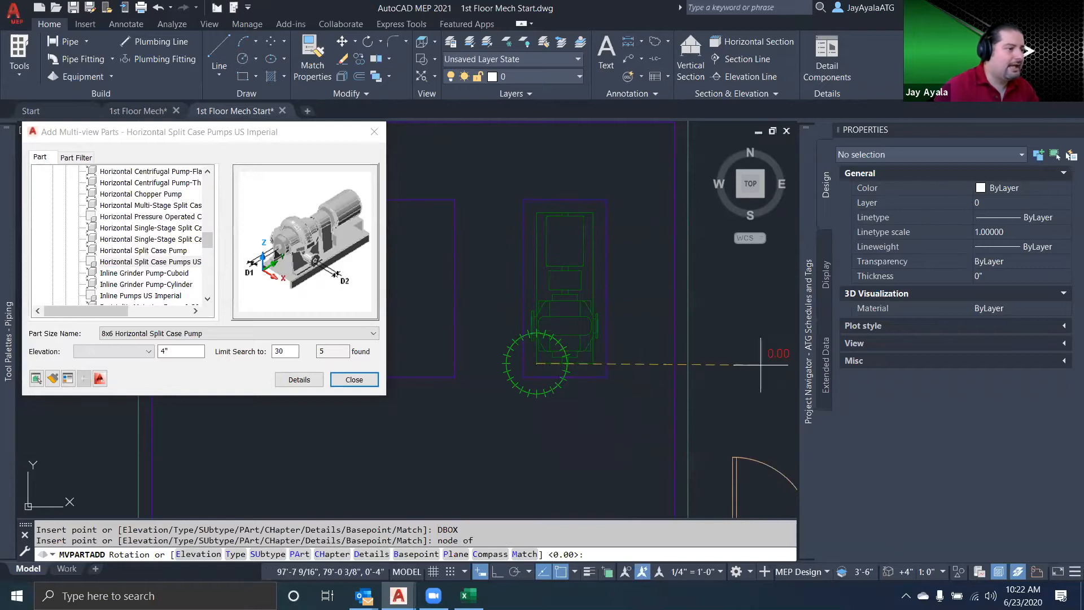
left_click(702, 364)
key("Return")
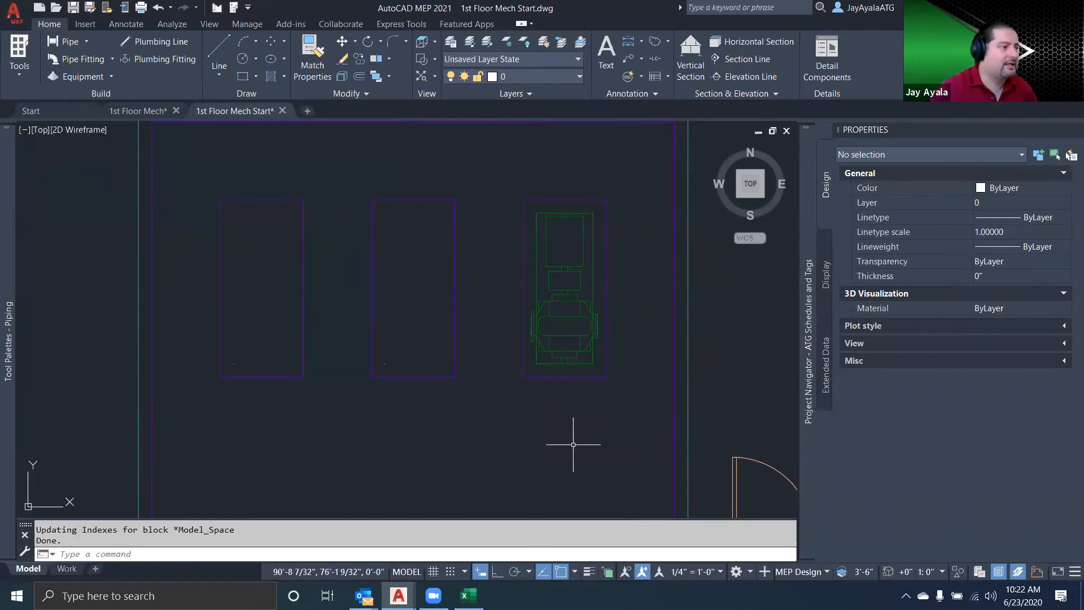
Examine the properties of the newly placed pump, including its elevation, and leave them as they are
left_click(579, 334)
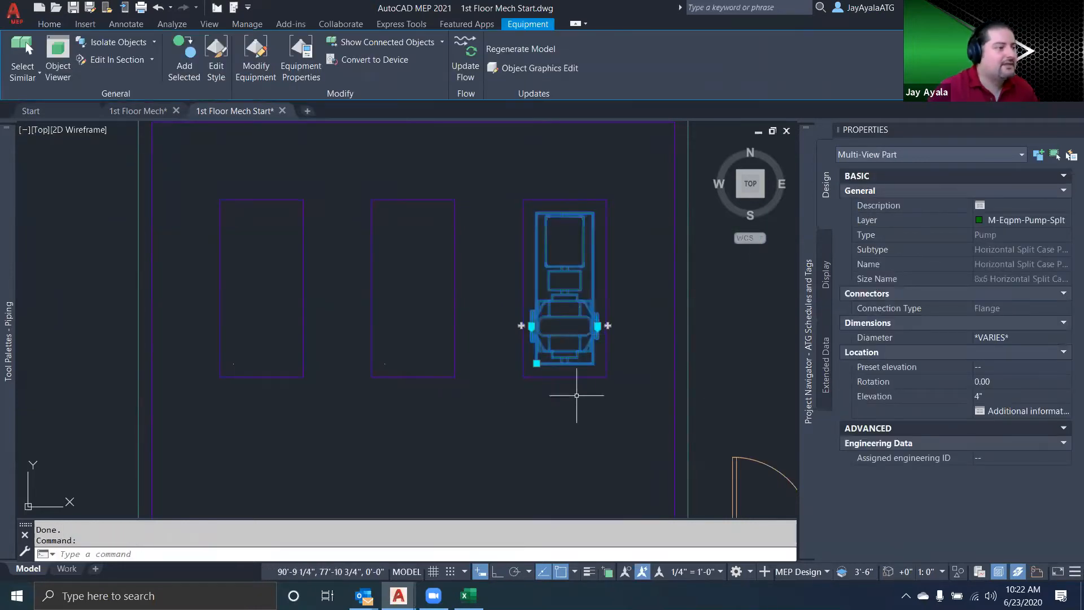
key("Escape")
left_click(600, 377)
key("Escape")
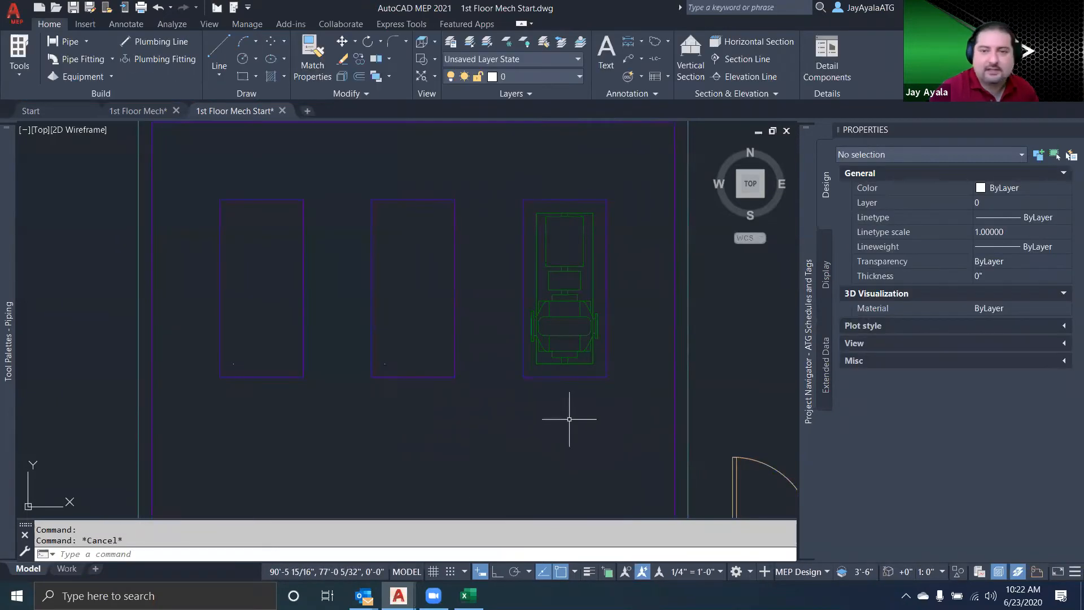
left_click(560, 352)
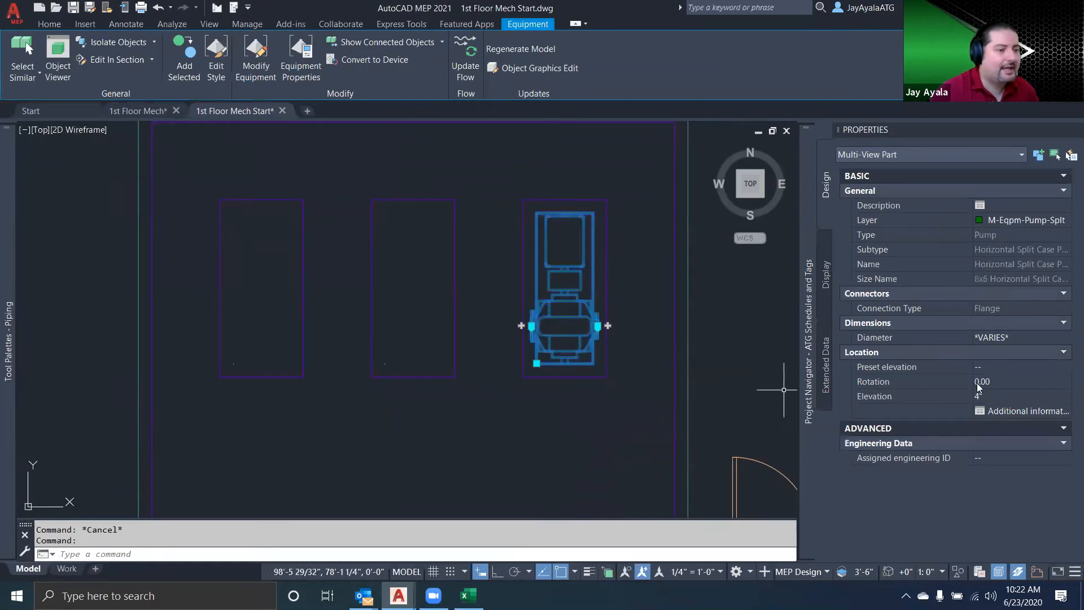
left_click(1009, 396)
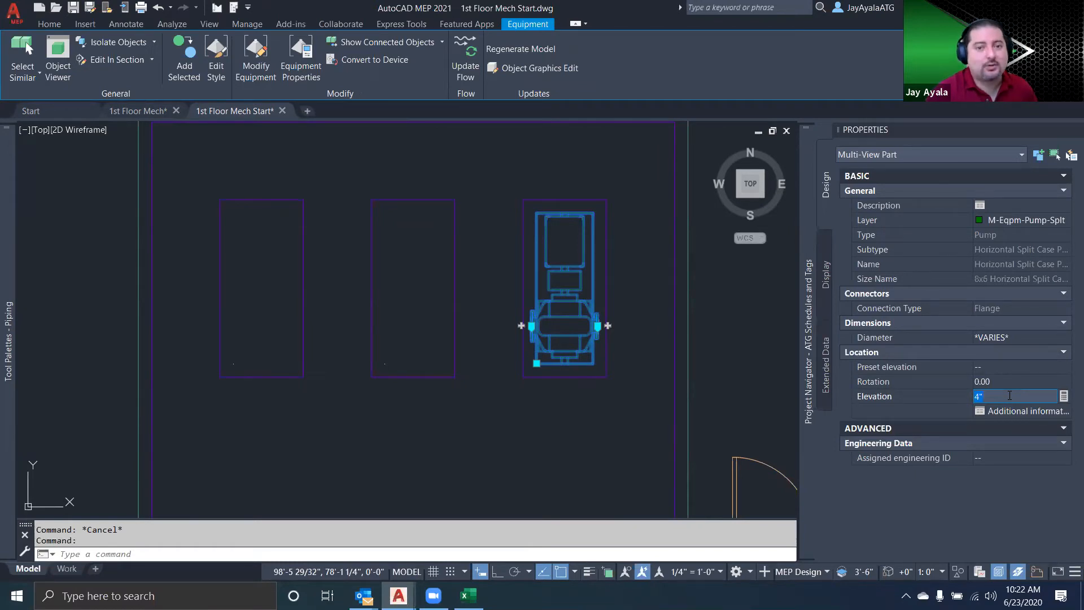
key("Escape")
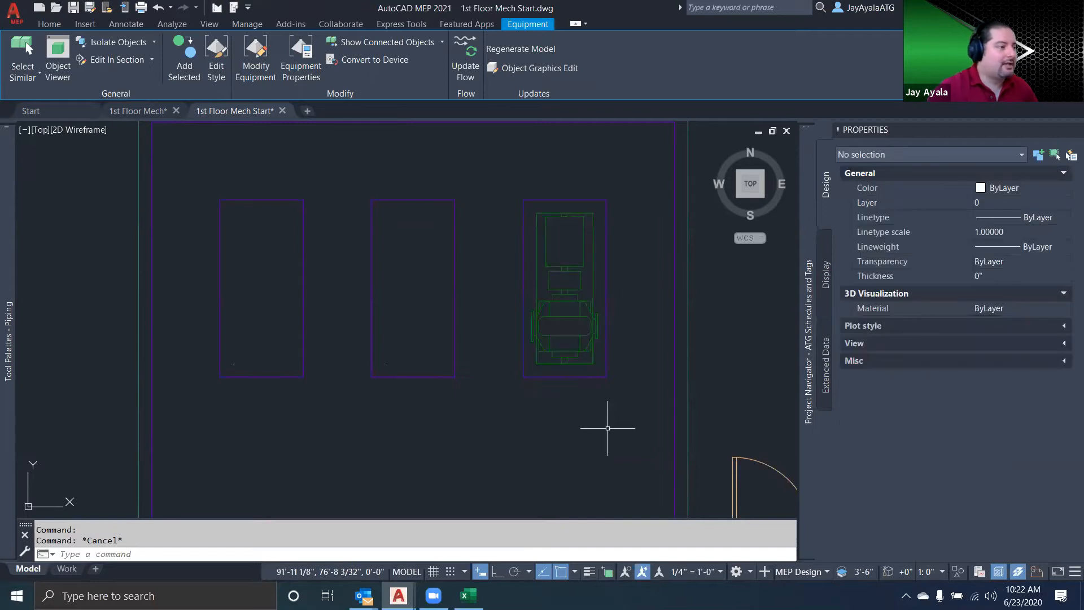
Add a tag based on the existing PCWS-201 tag to the new pump, locating it just below the pad
scroll(607, 428, "down", 6)
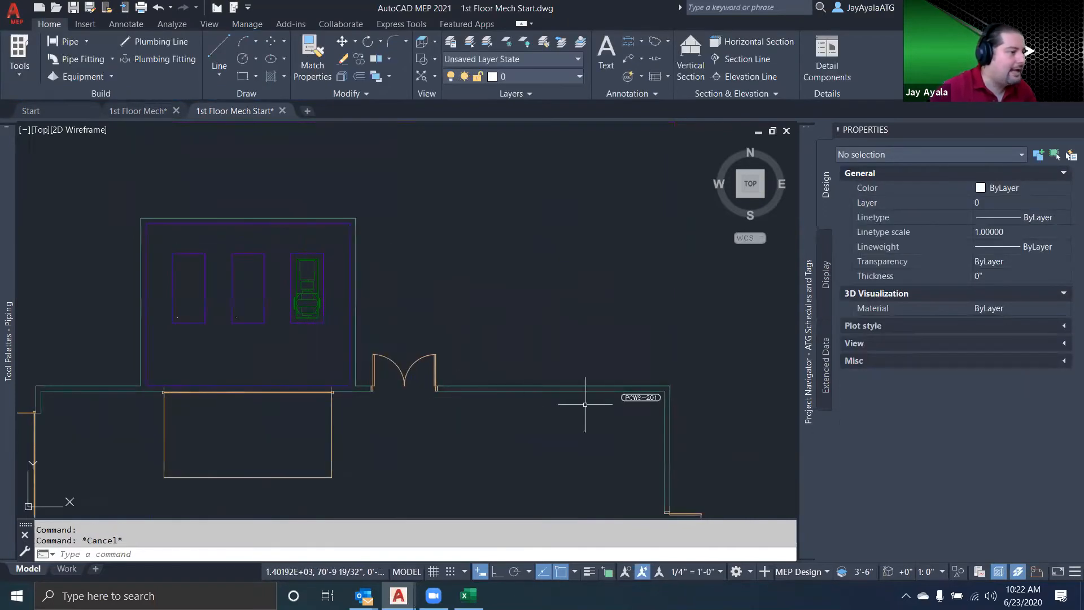
left_click(640, 398)
left_click(143, 59)
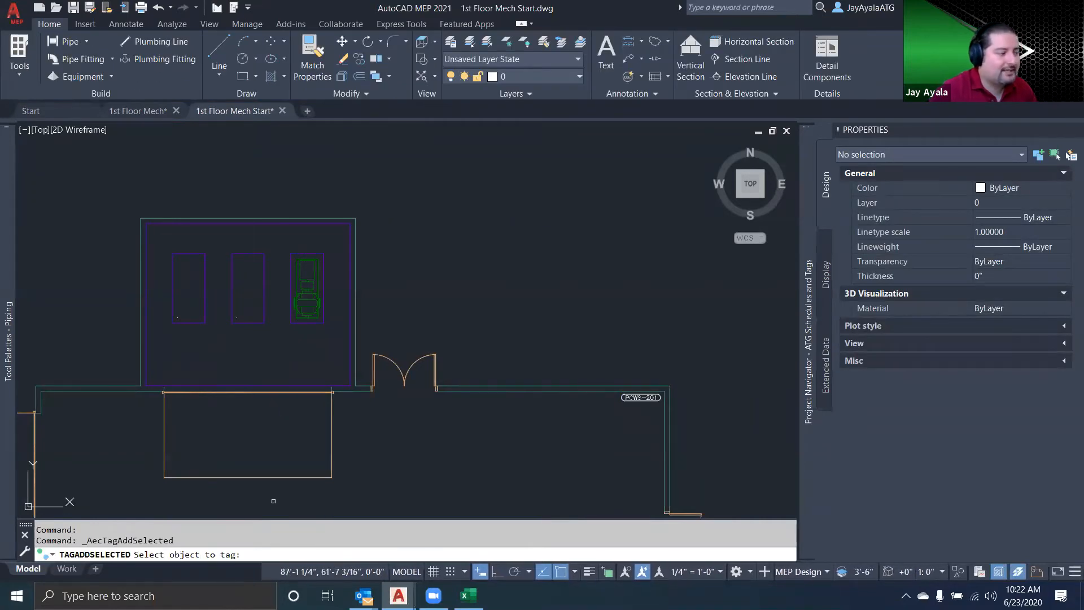
left_click(307, 299)
scroll(307, 322, "up", 5)
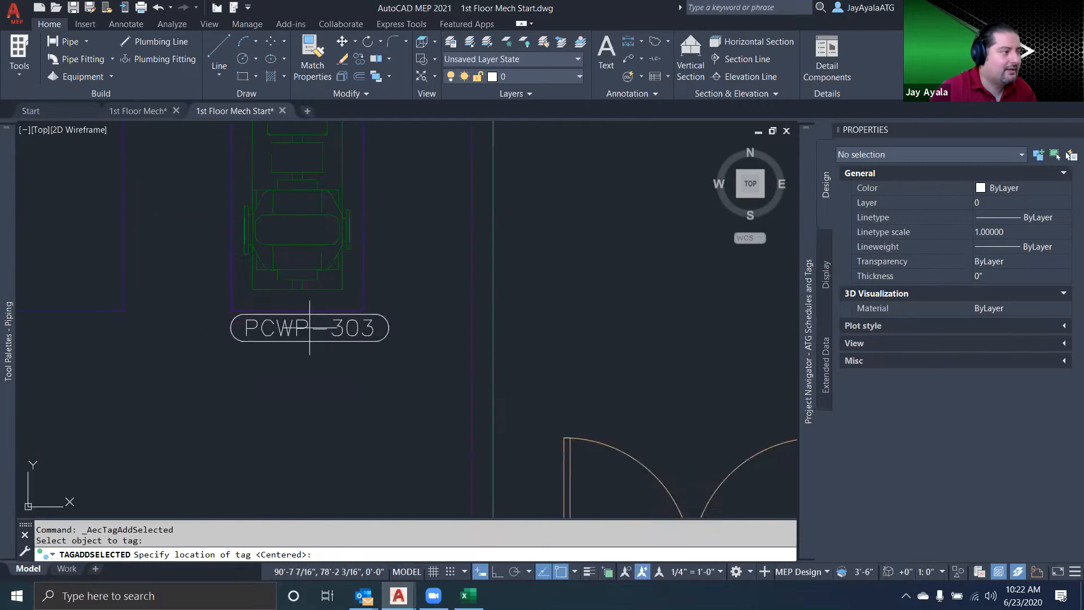
left_click(293, 337)
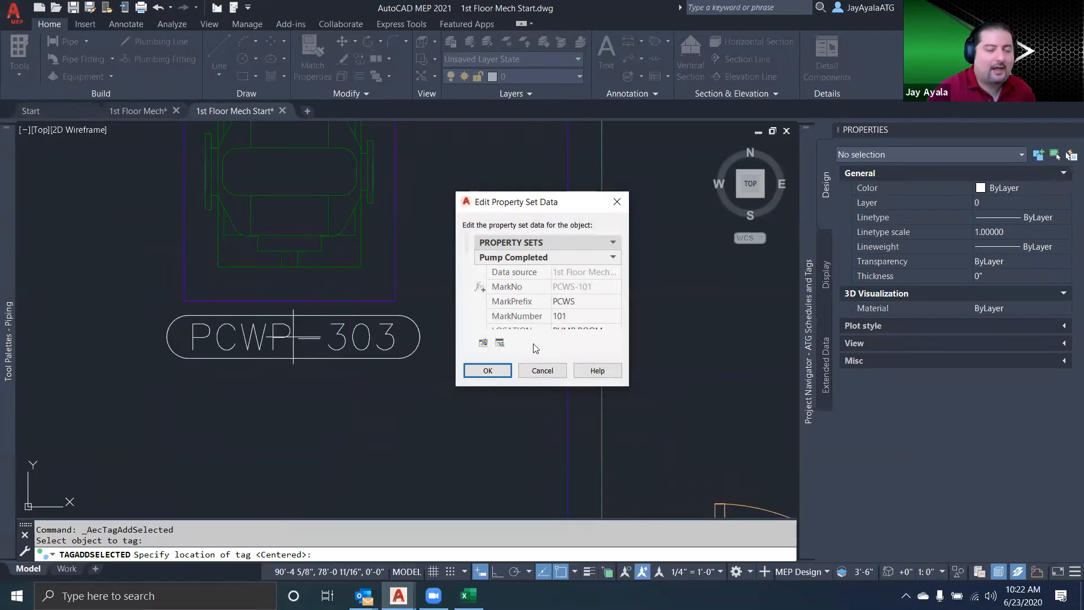
Set the pump's MarkPrefix to PCWR, keep MarkNumber 101, and accept the property set data
left_click(595, 301)
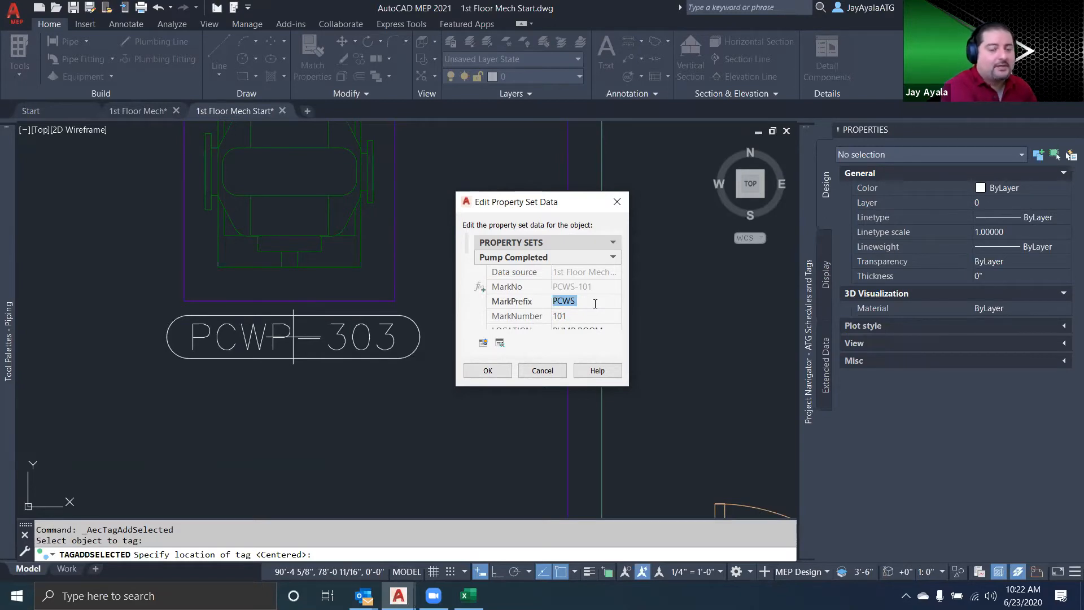
type("PCW")
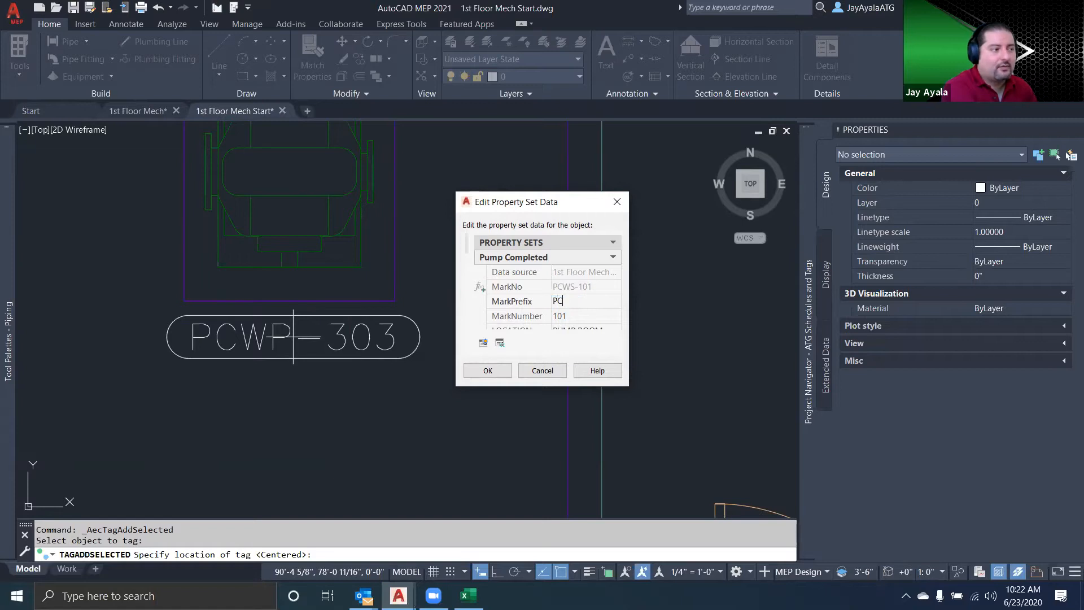
key("BackSpace")
type("WR")
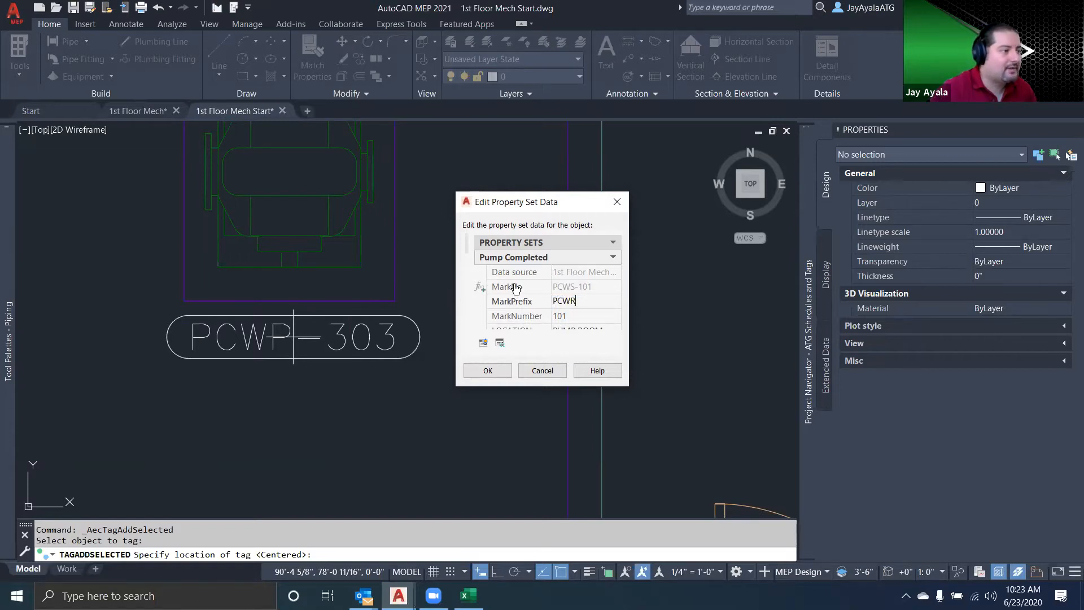
left_click(580, 315)
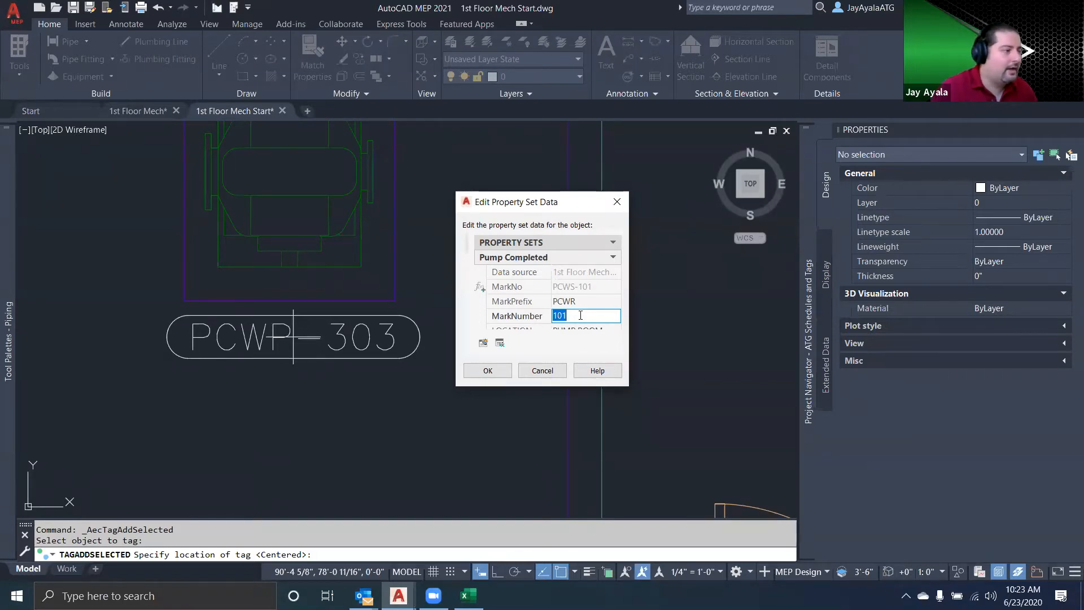
left_click(499, 371)
right_click(517, 355)
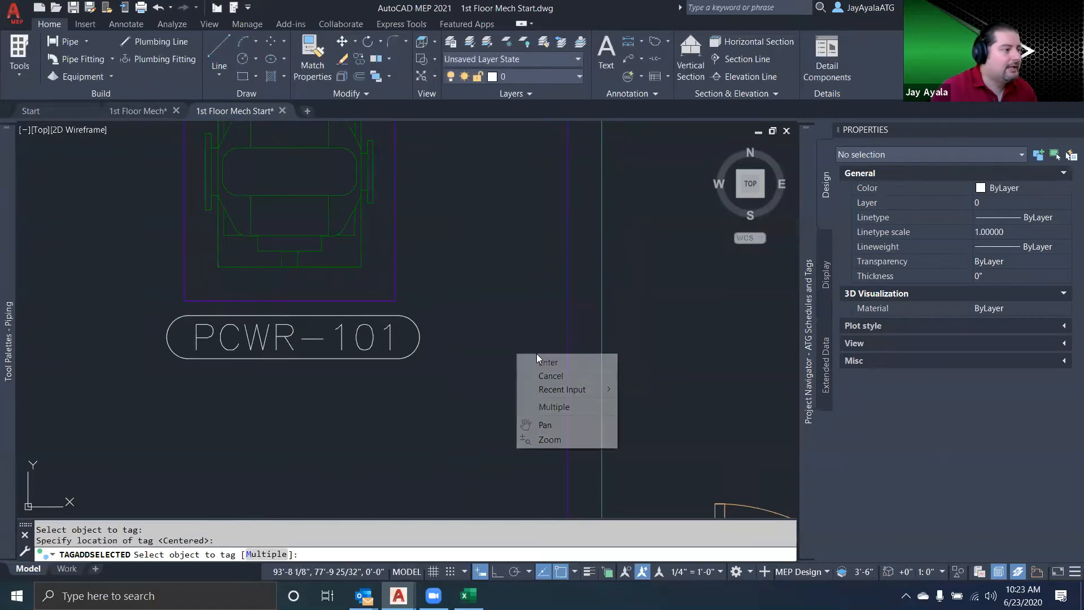
Finish the tagging command without tagging another object
left_click(549, 362)
scroll(510, 358, "down", 3)
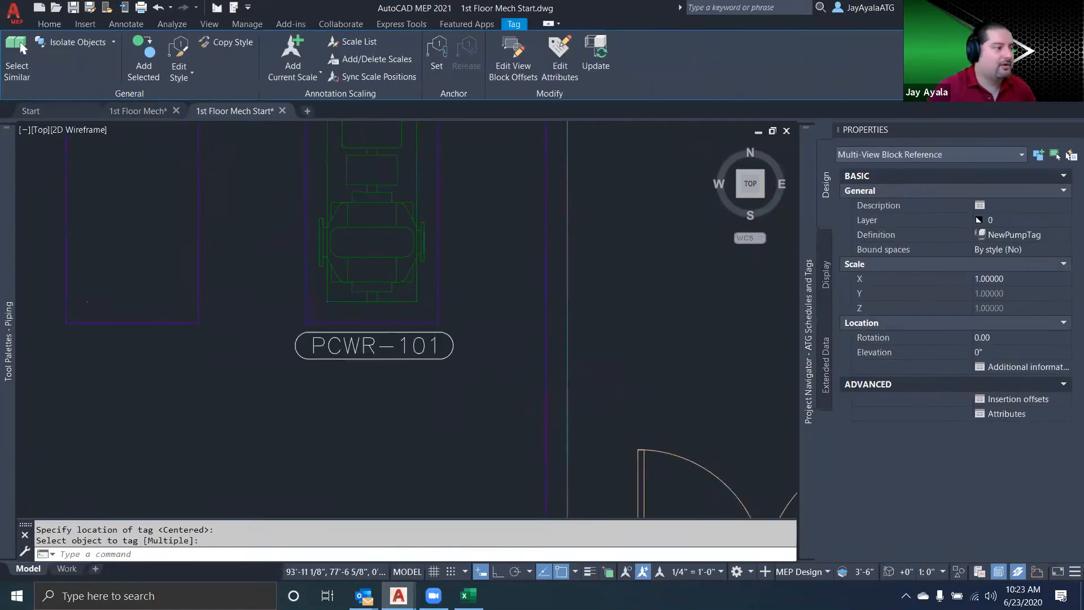
scroll(527, 365, "down", 3)
scroll(578, 351, "up", 2)
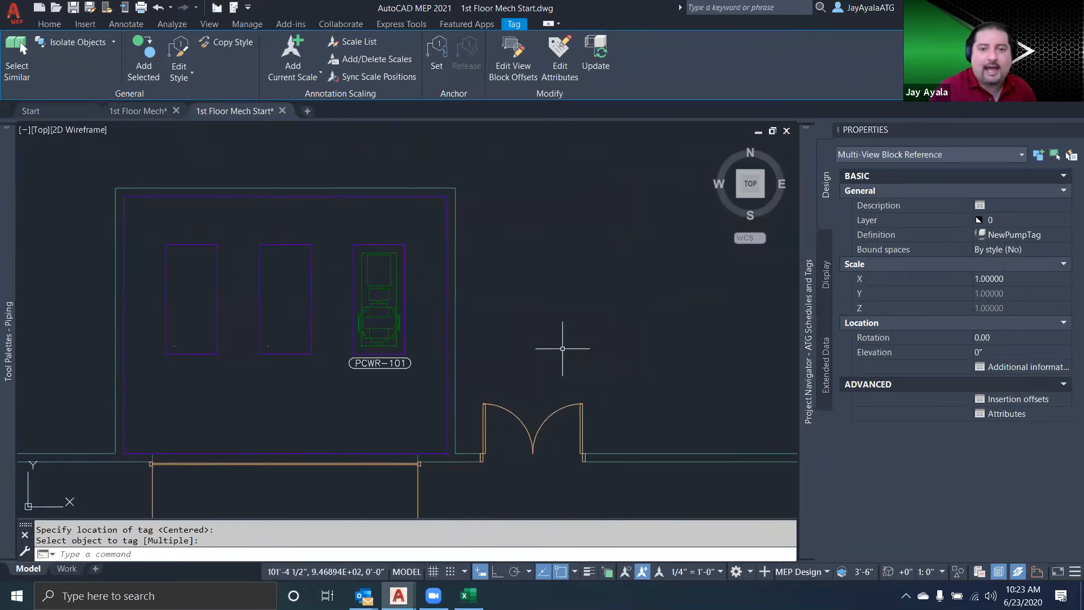
Start a schedule table with the Pipe Inverts tool and change its style to Company Standard Pump Schedule
mouse_move(8, 327)
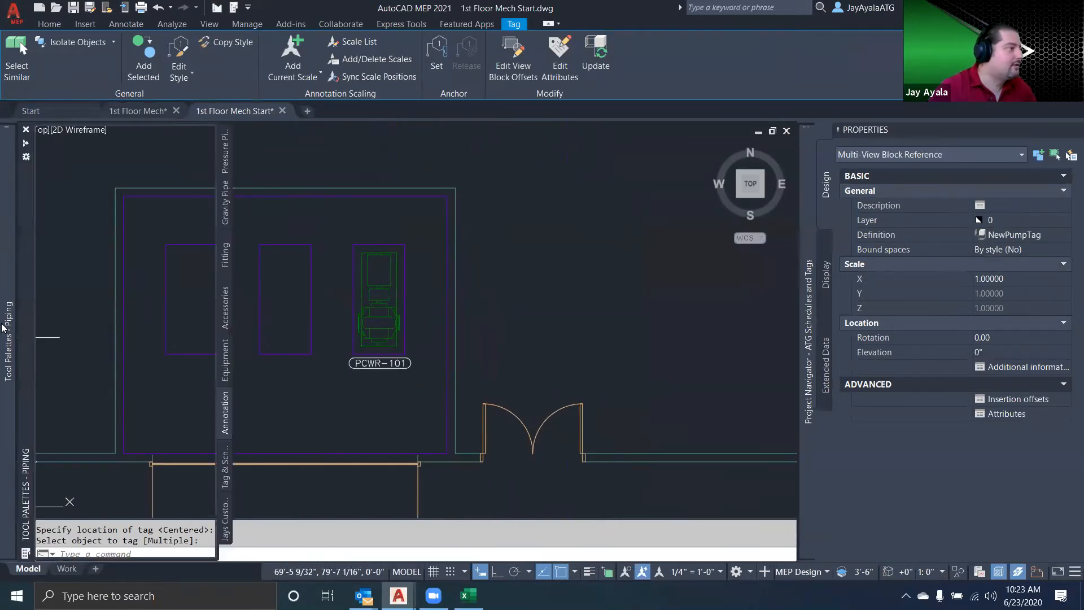
left_click(226, 469)
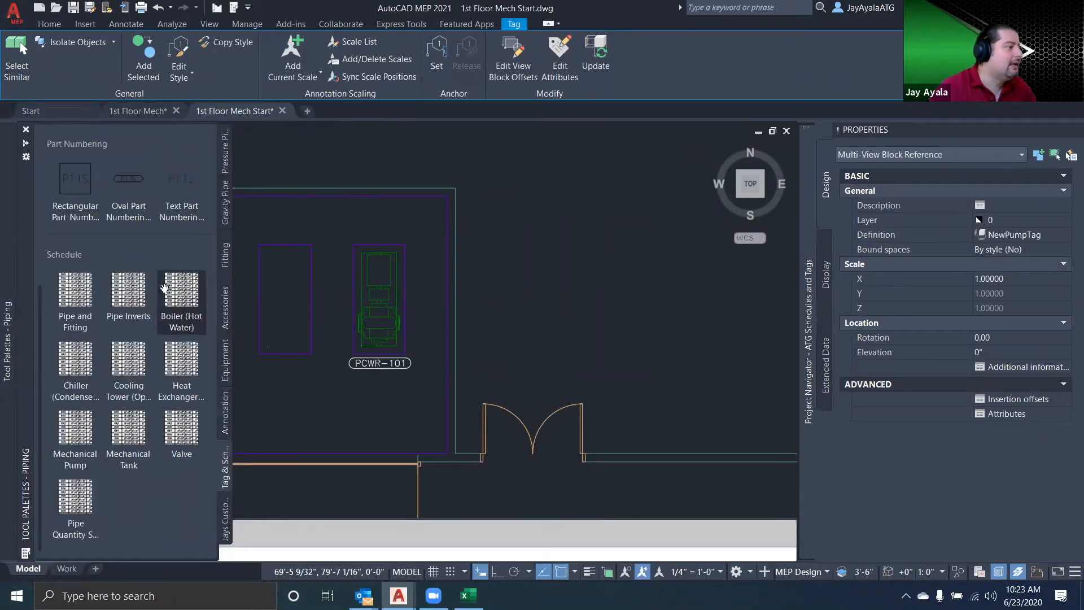
left_click(128, 293)
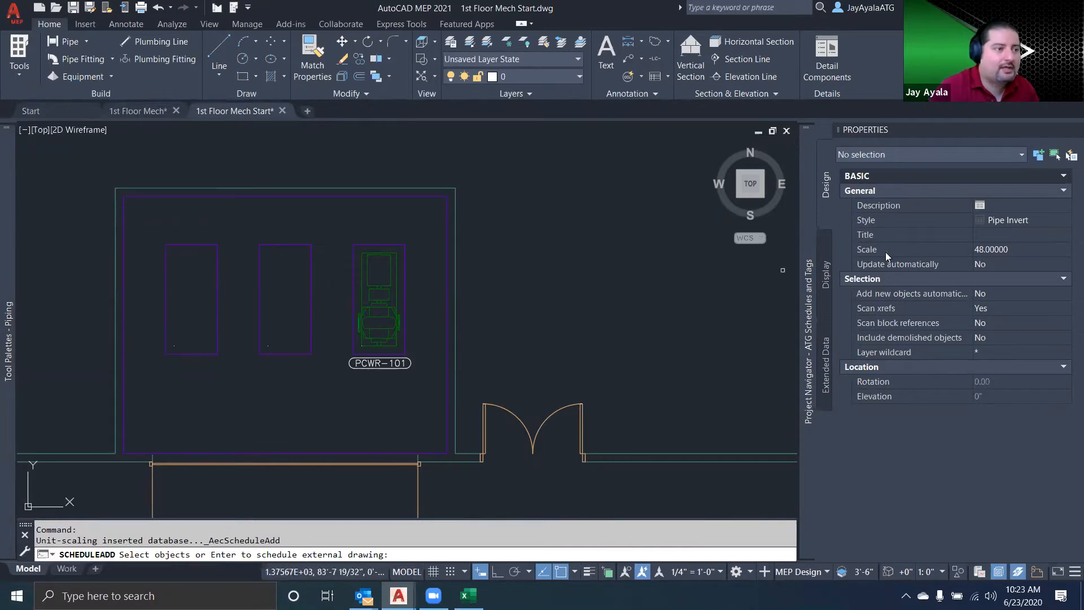
left_click(1060, 221)
left_click(1064, 221)
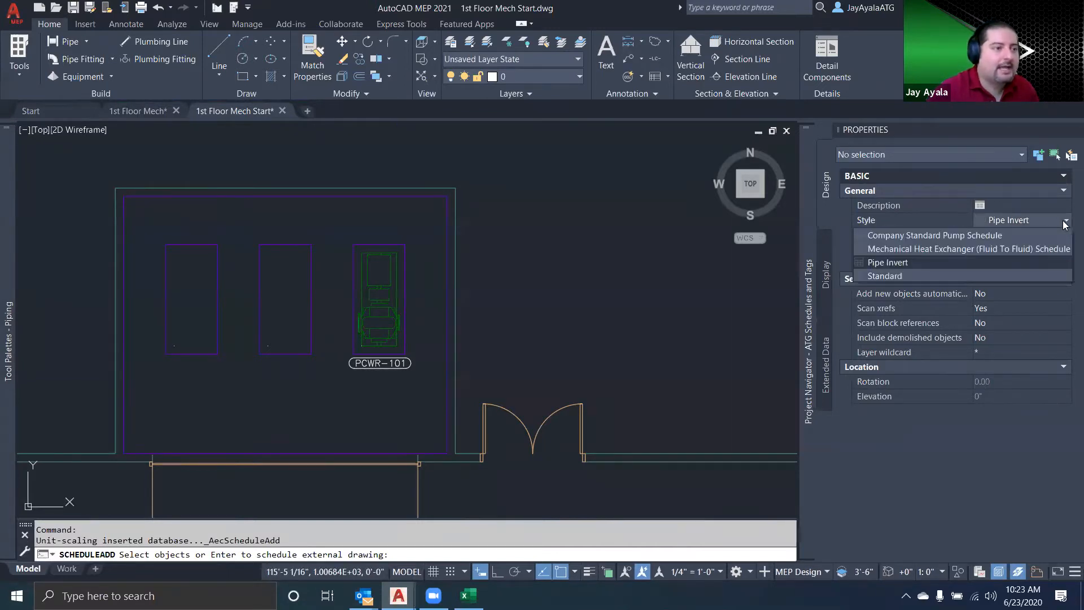
left_click(969, 235)
Include the whole floor plan in the schedule and place the table beside the pump room at its default size
scroll(538, 253, "down", 5)
scroll(538, 253, "down", 2)
left_click(682, 224)
left_click(311, 385)
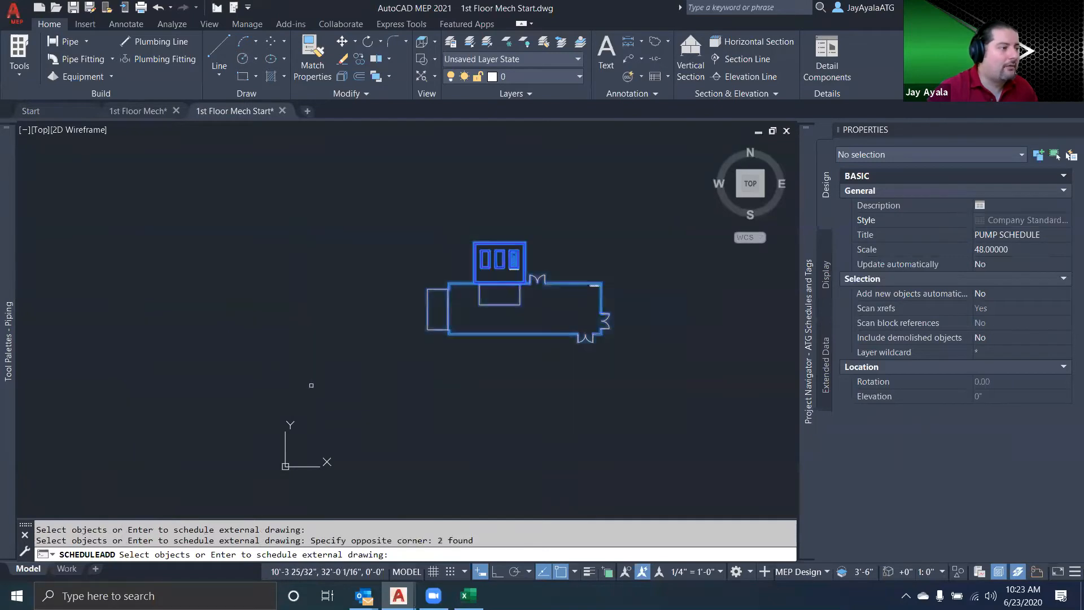
scroll(548, 254, "up", 4)
key("Return")
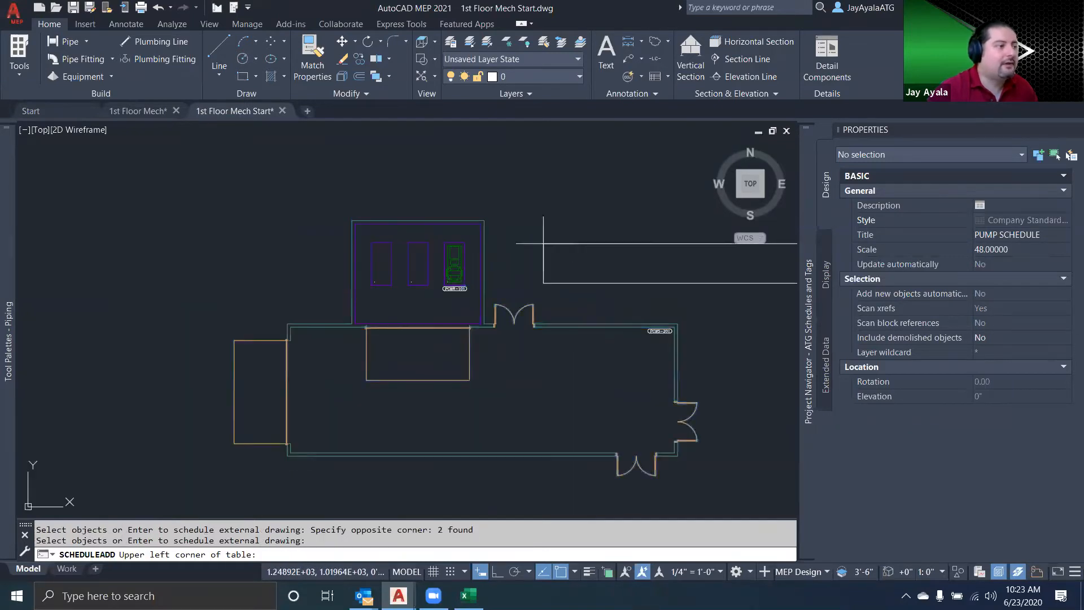
middle_click_drag(556, 232, 438, 251)
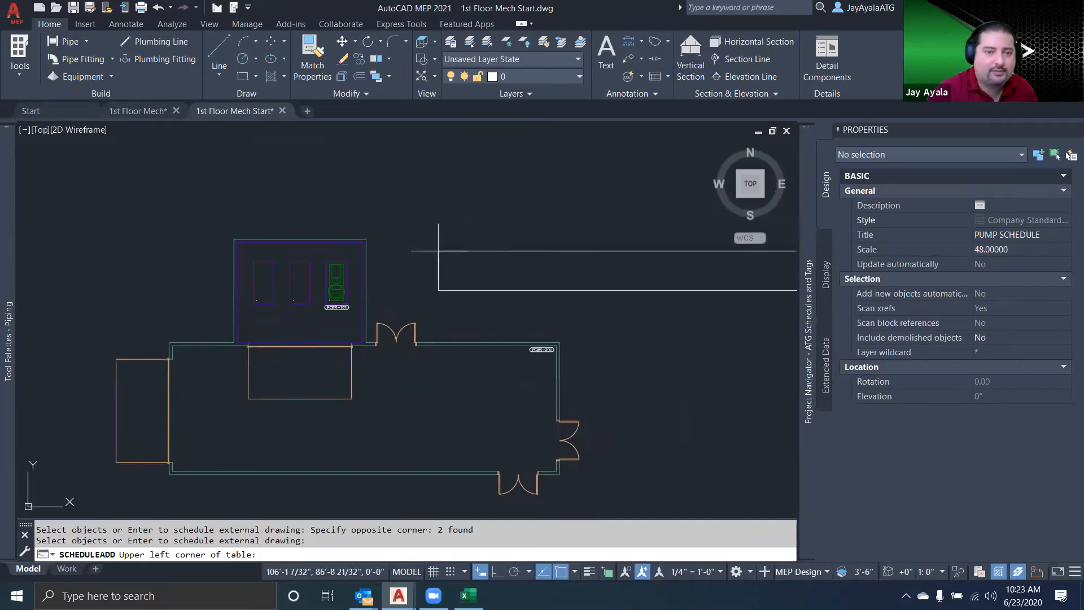
left_click(398, 244)
key("Return")
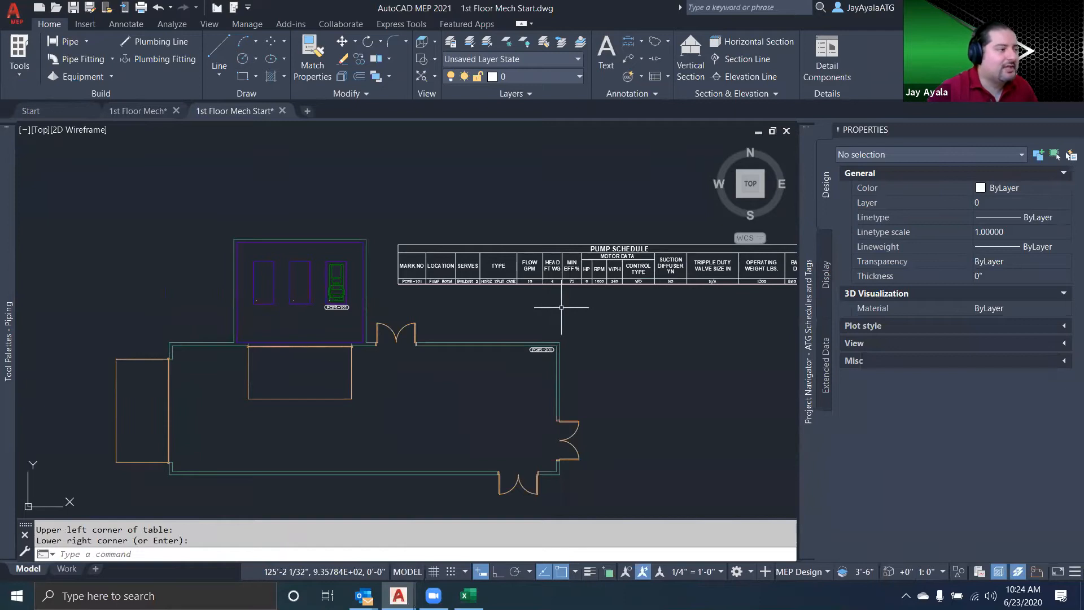
Set both Update automatically and Add new objects automatically to Yes for the pump schedule table
middle_click_drag(561, 307, 463, 294)
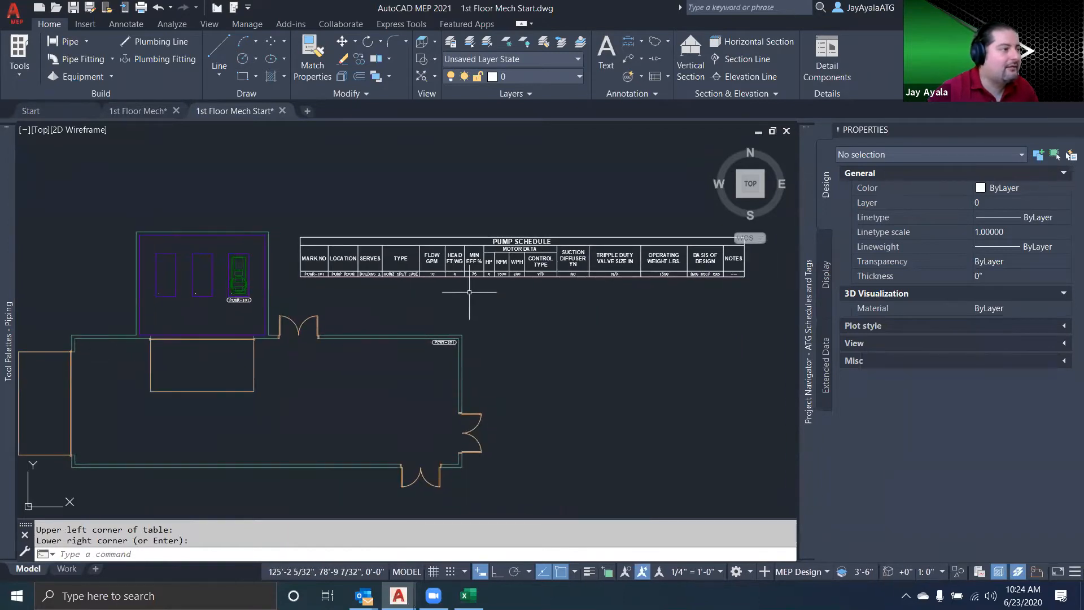
left_click(498, 275)
left_click(1012, 292)
left_click(1017, 308)
left_click(1002, 320)
key("Escape")
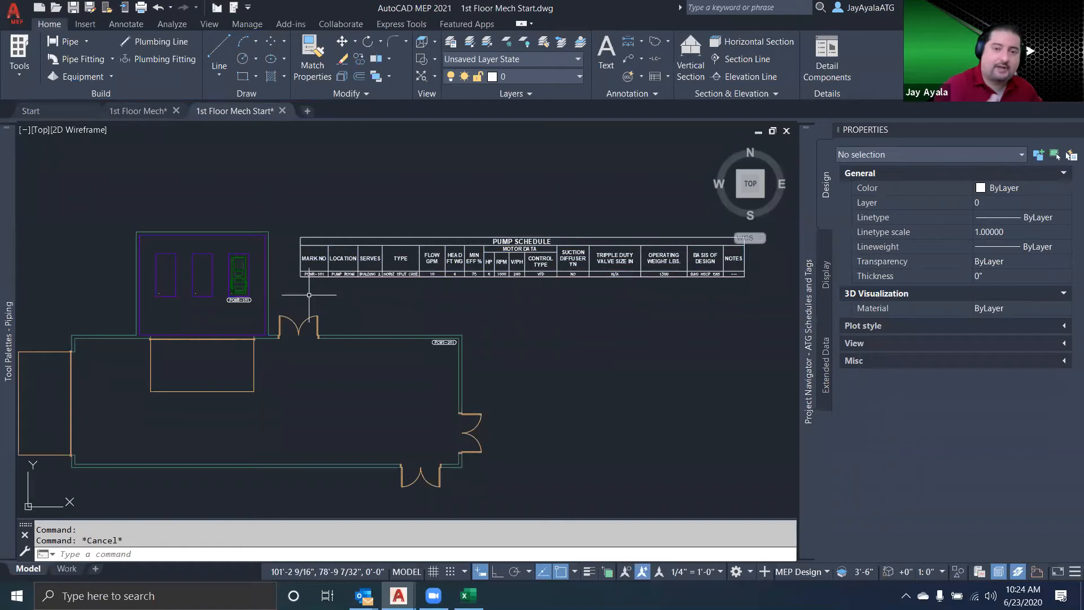
Copy the third pad's pump and its tag to the middle and first pads, aligned by the pads' upper-right corners
scroll(199, 290, "up", 4)
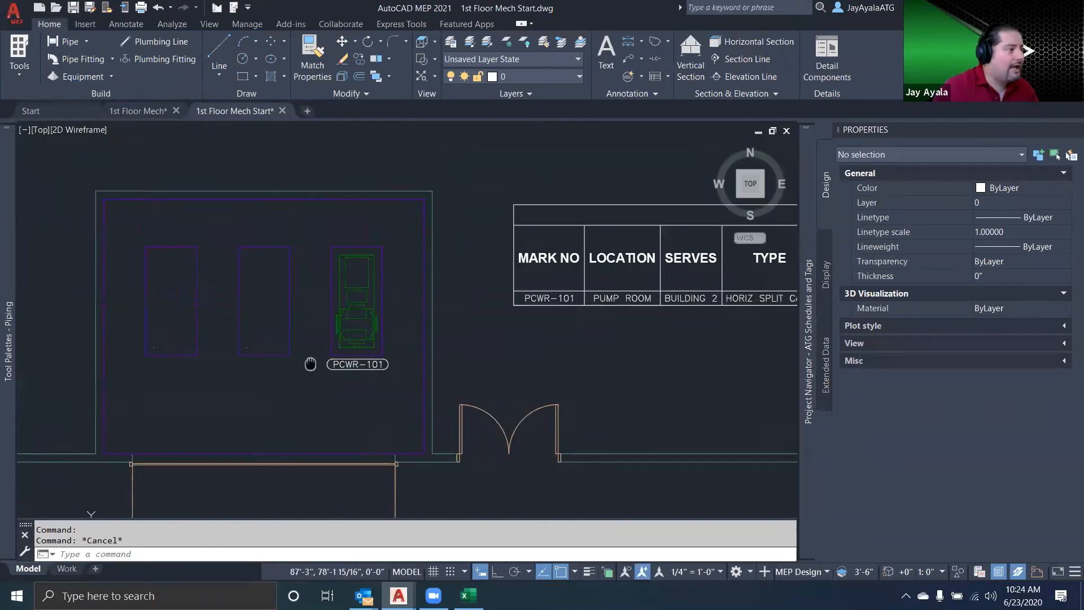
type("co")
key("Return")
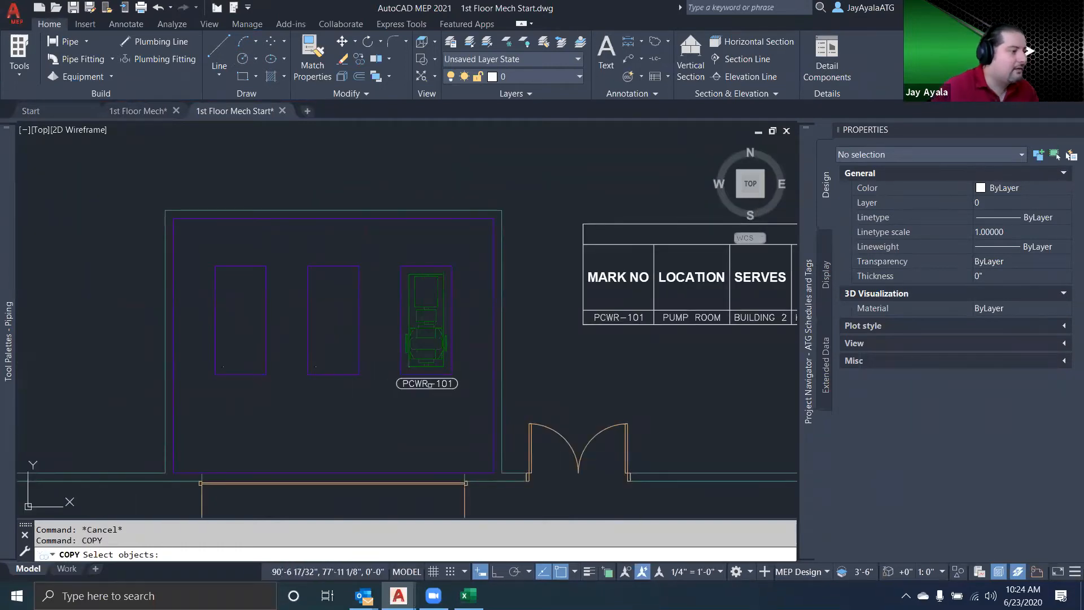
left_click(434, 363)
left_click(449, 364)
left_click(424, 286)
key("Return")
left_click(452, 265)
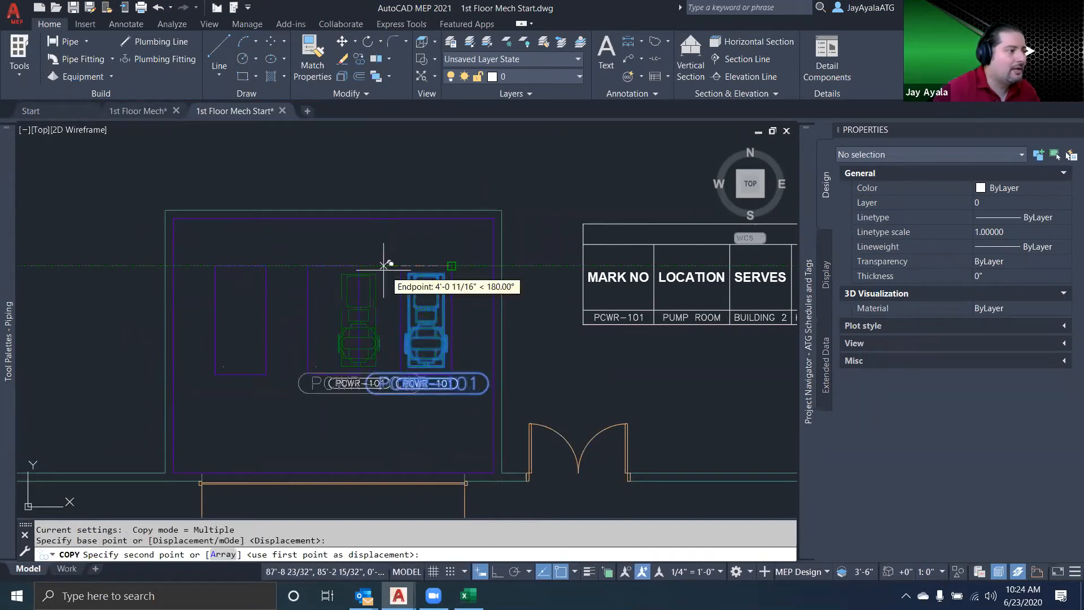
left_click(359, 265)
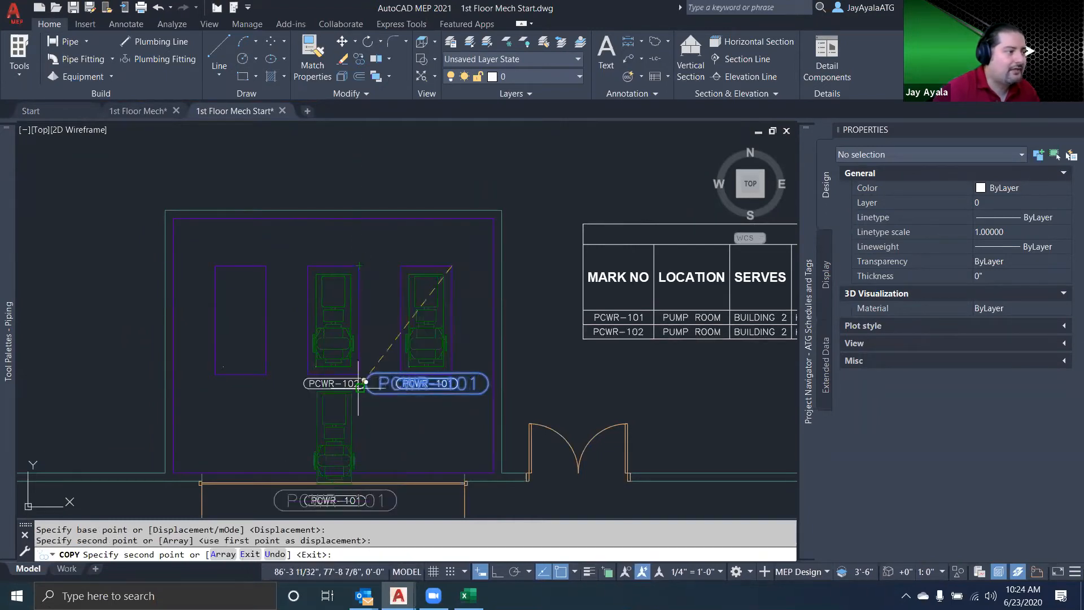
left_click(266, 265)
key("Return")
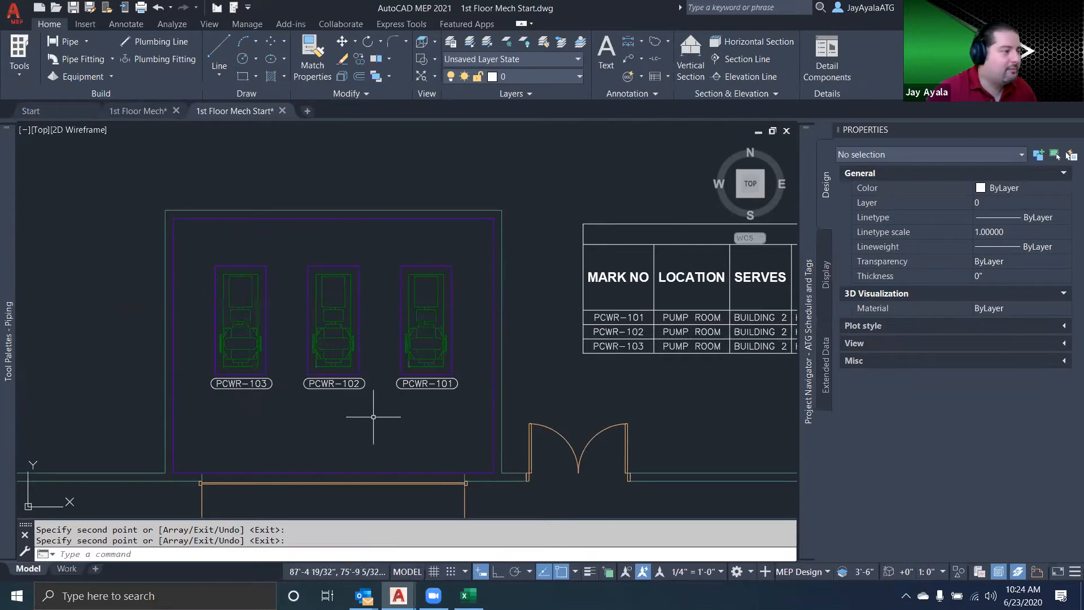
Split the model view using the Two: Vertical viewport configuration
mouse_move(522, 385)
middle_mouse_down()
mouse_move(312, 377)
mouse_move(503, 385)
mouse_move(400, 367)
middle_mouse_up()
scroll(345, 376, "down", 4)
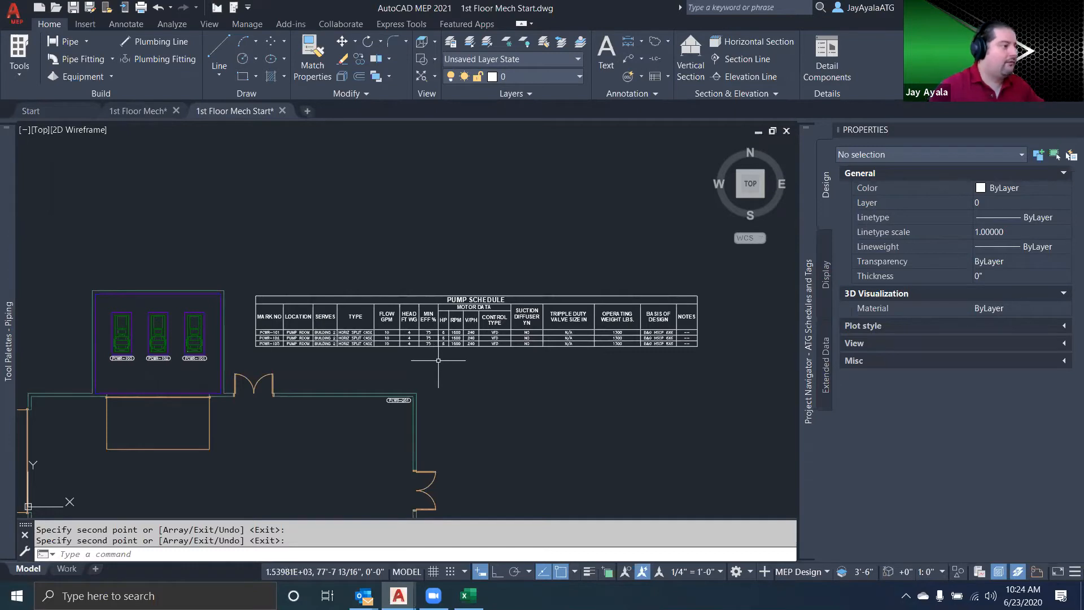
scroll(438, 361, "up", 5)
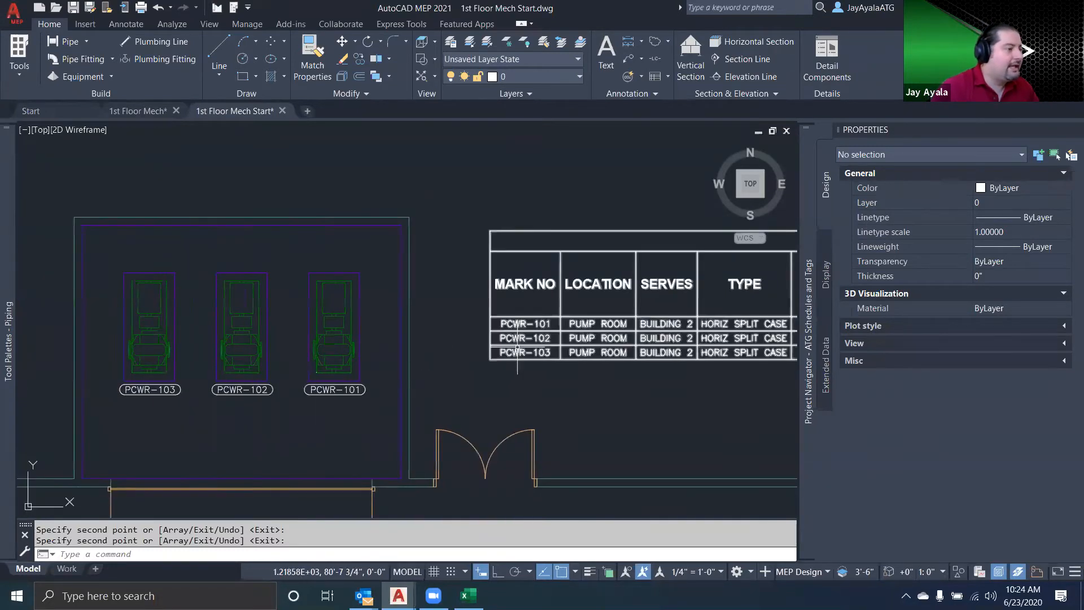
left_click(517, 345)
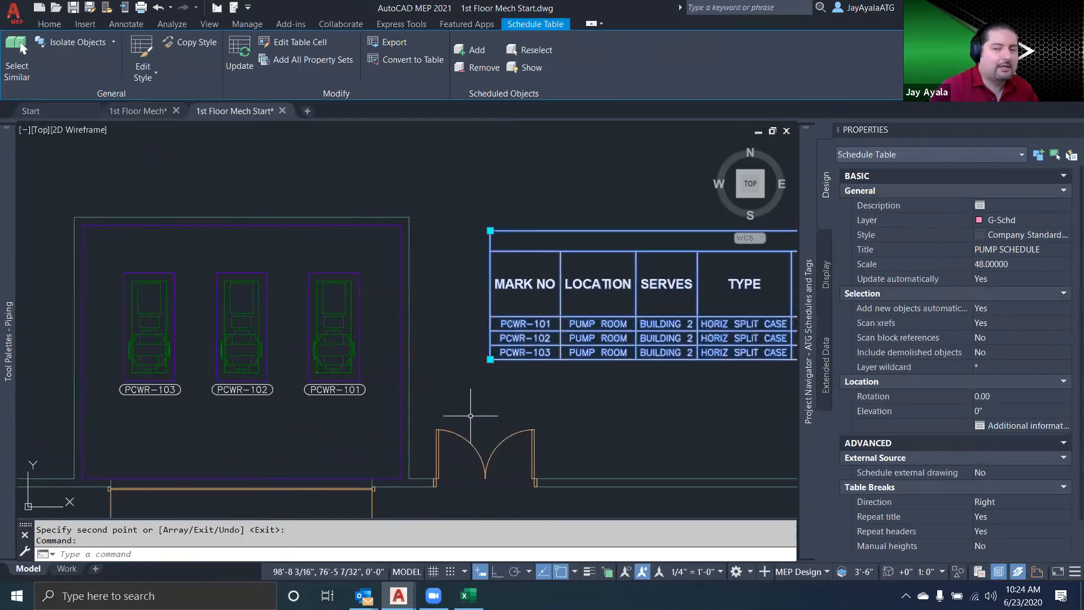
left_click(208, 23)
left_click(430, 79)
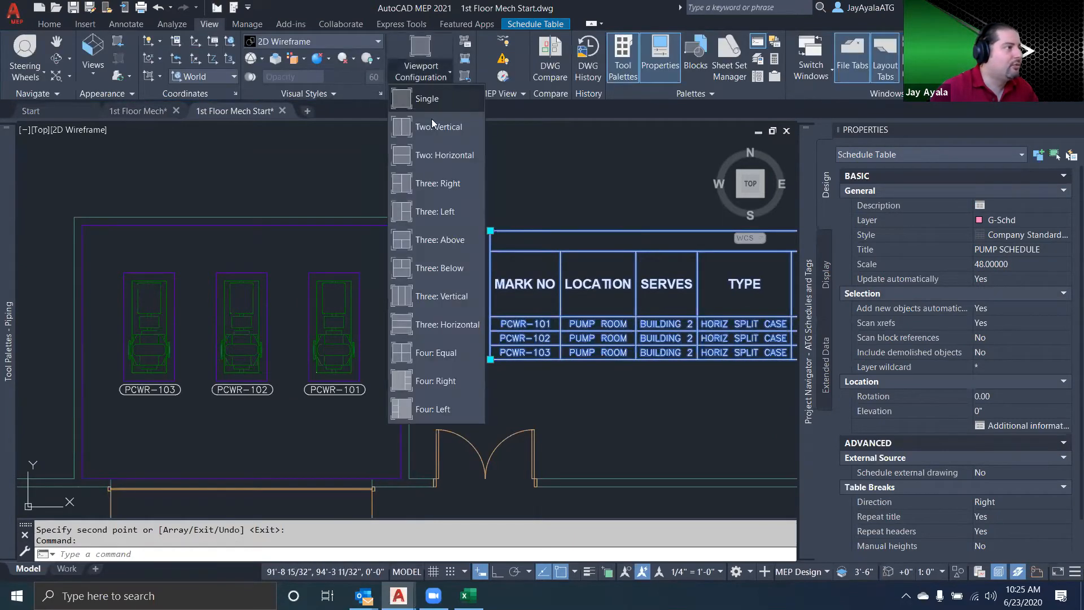
left_click(438, 132)
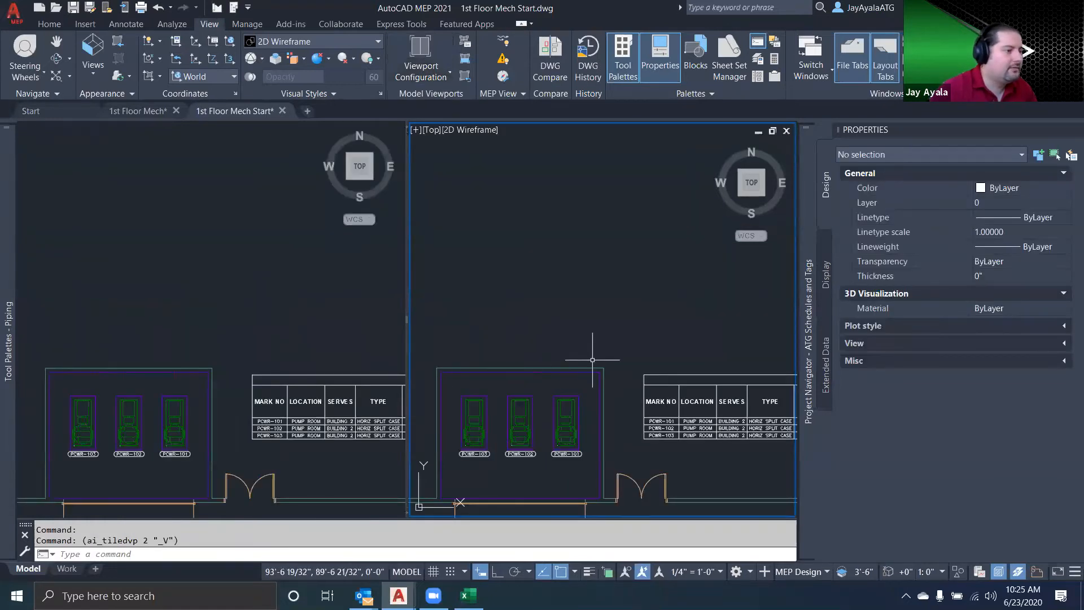
Widen the plan viewport, framing the three tagged pumps in it and the schedule's MARK NO rows in the other viewport
scroll(655, 404, "up", 8)
middle_click_drag(729, 434, 621, 307)
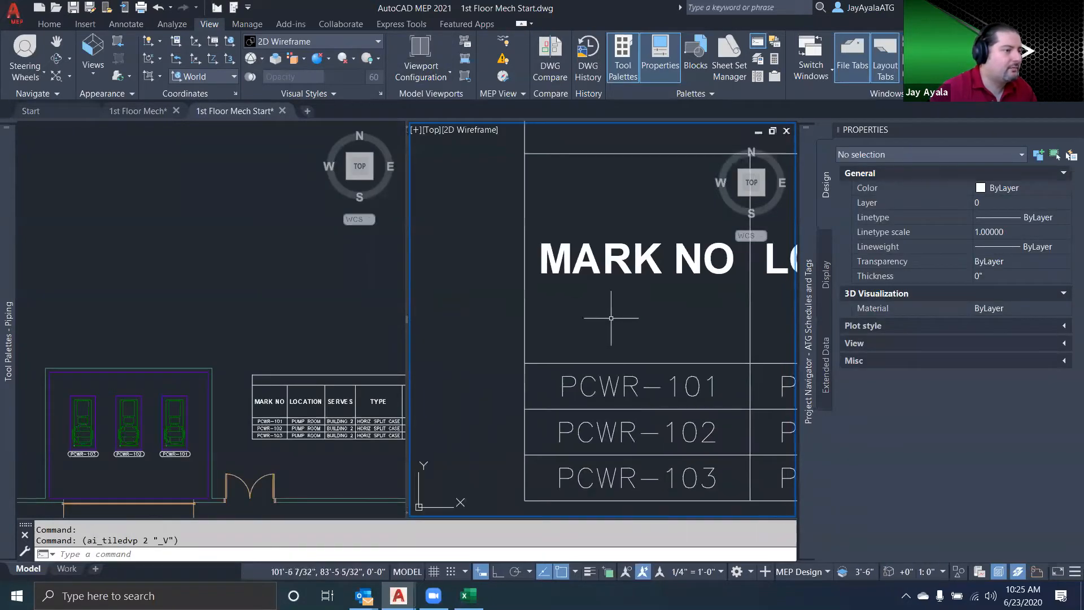
left_click_drag(405, 318, 525, 318)
middle_click_drag(753, 356, 678, 372)
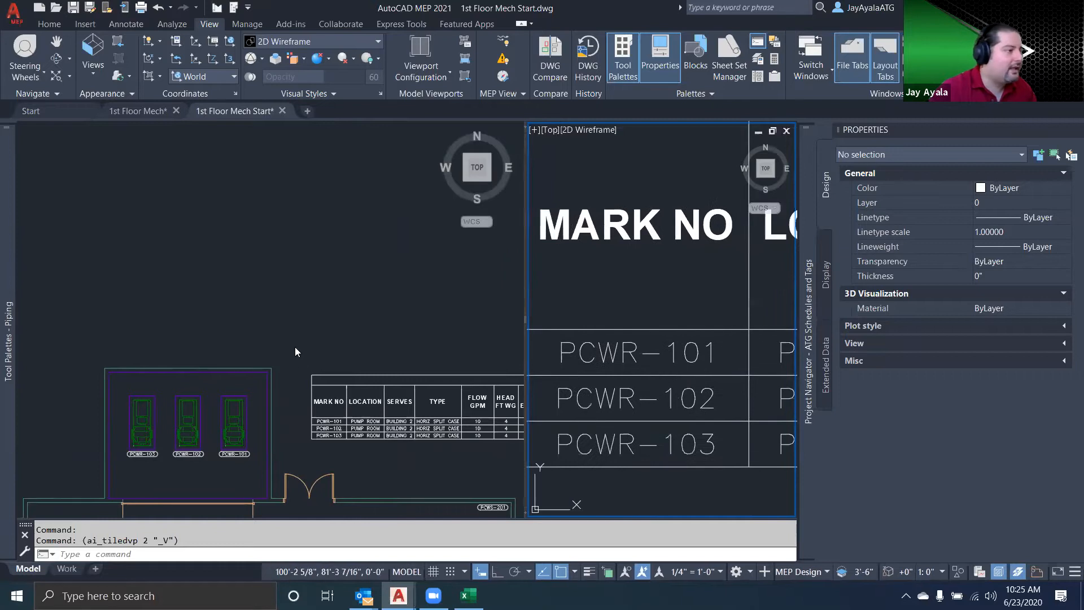
left_click(150, 320)
scroll(150, 319, "up", 5)
middle_click_drag(294, 362, 322, 298)
Use Show on the pump schedule to highlight all scheduled pumps at once and the PCWR-101 and PCWR-103 pumps individually
left_click(659, 426)
left_click(660, 426)
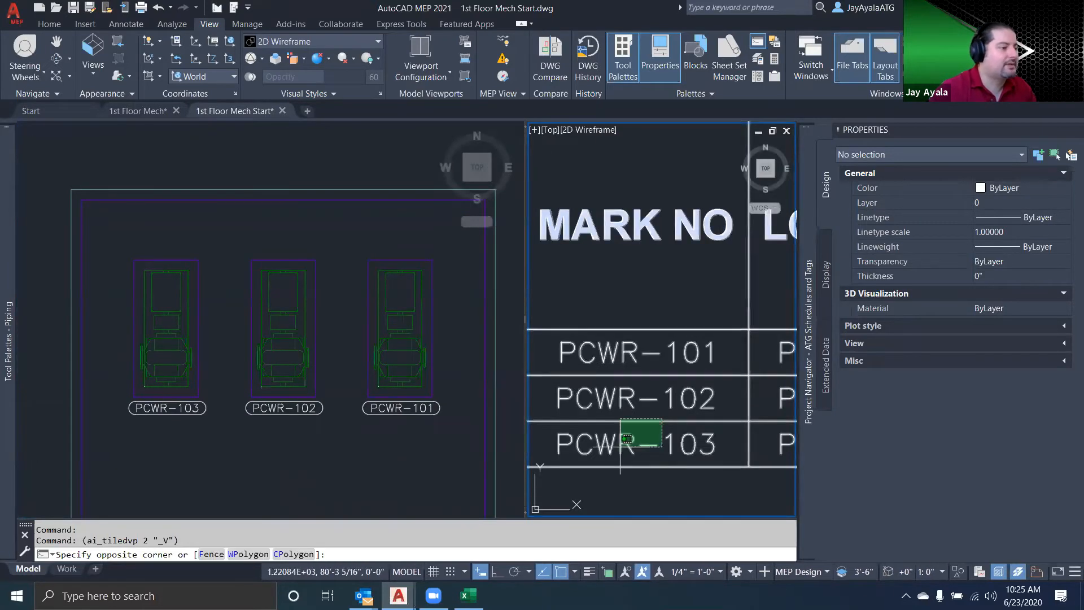
left_click(621, 454)
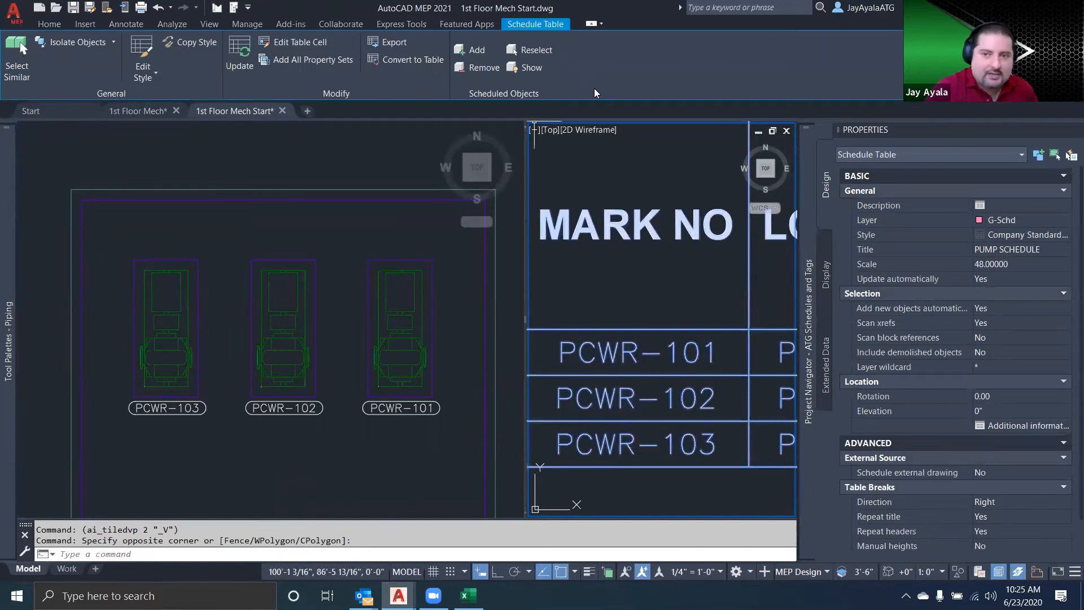
right_click(635, 166)
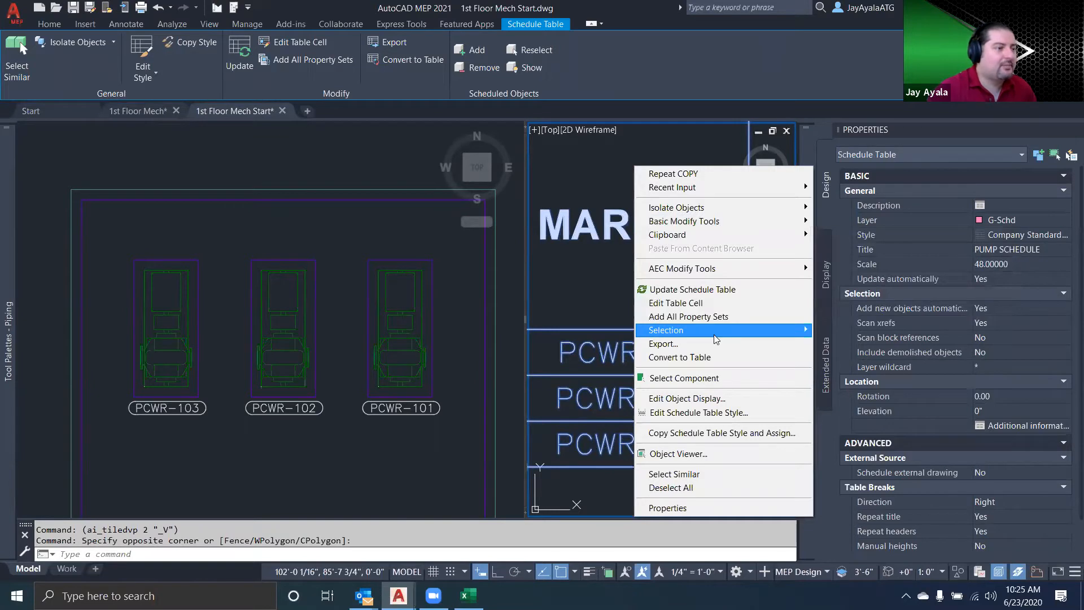
mouse_move(715, 333)
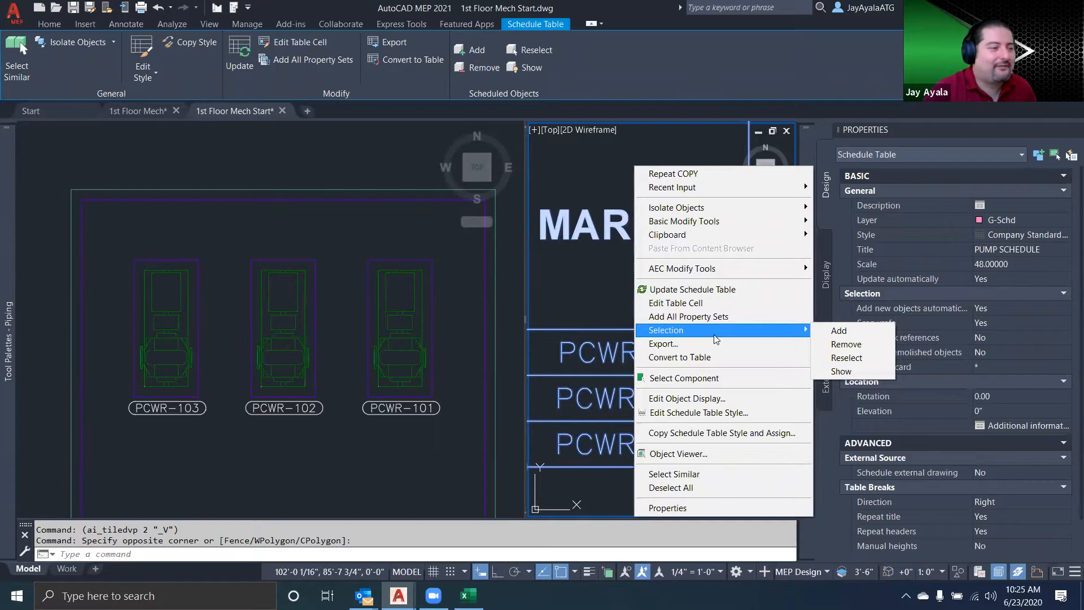
left_click(539, 71)
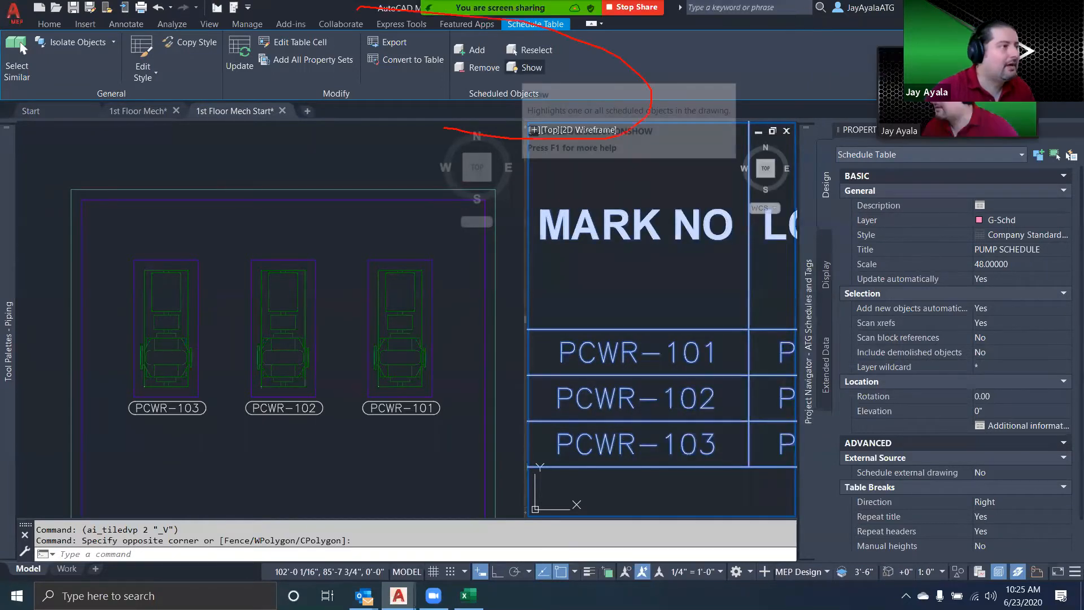
left_click(529, 68)
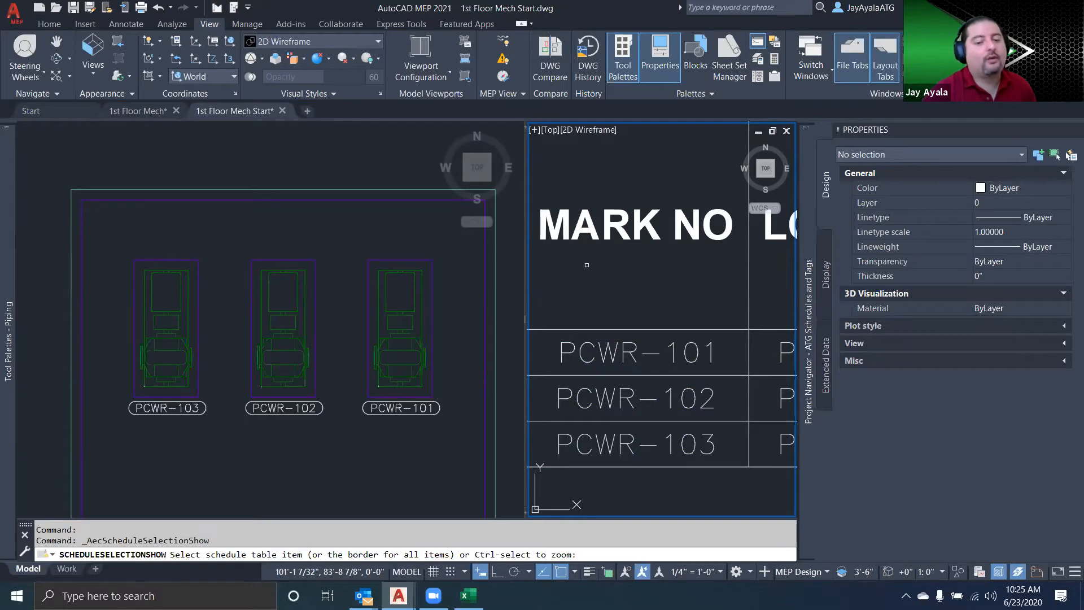
scroll(642, 272, "down", 1)
left_click(638, 274)
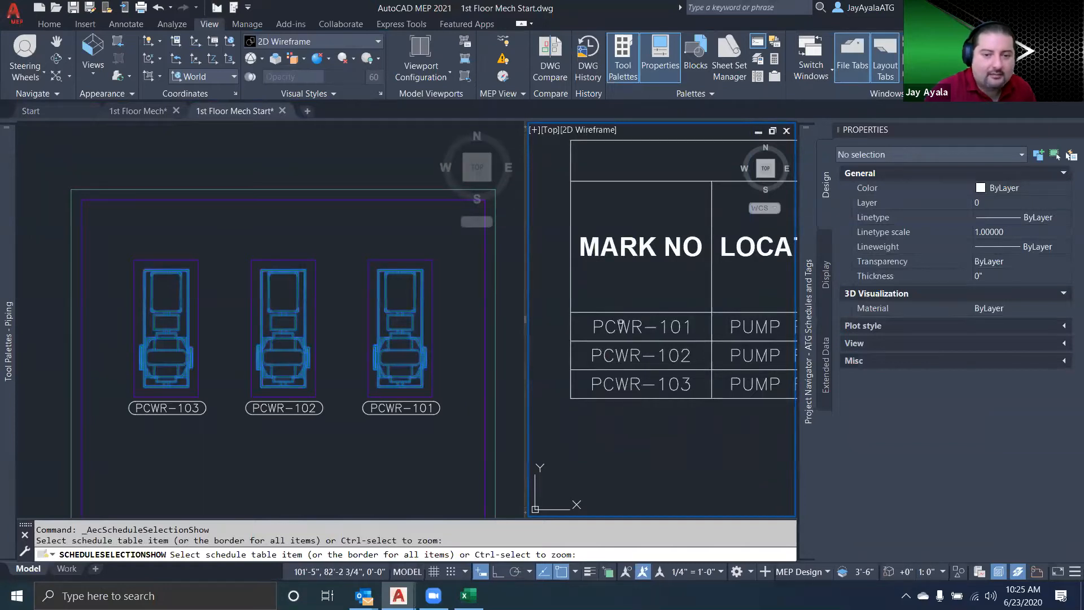
left_click(621, 327)
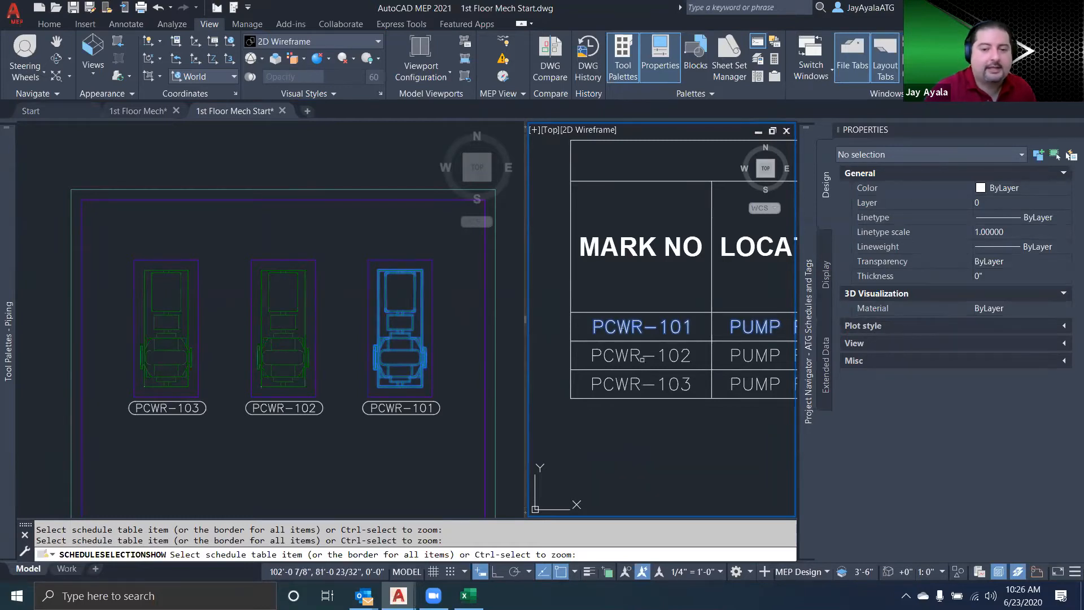
left_click(636, 383)
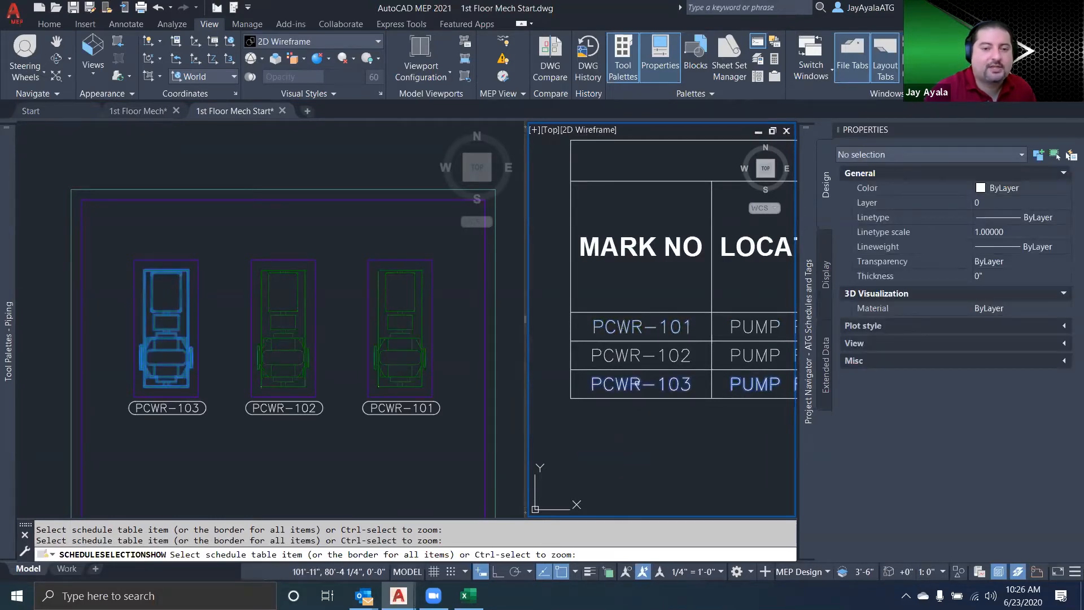
left_click(646, 368)
key("Escape")
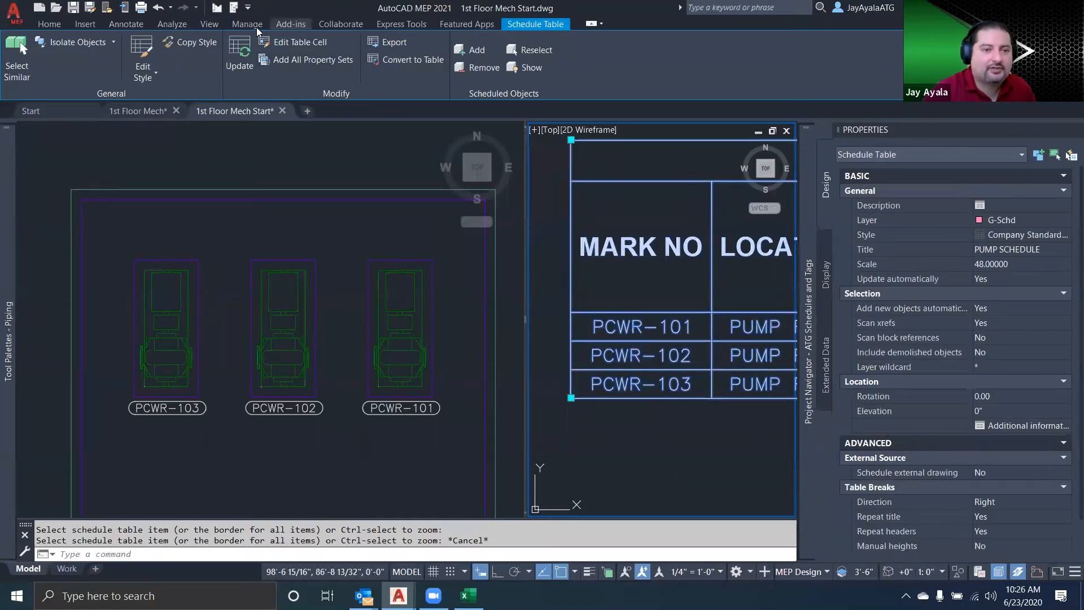
Restore the model view to the Single viewport configuration
left_click(209, 24)
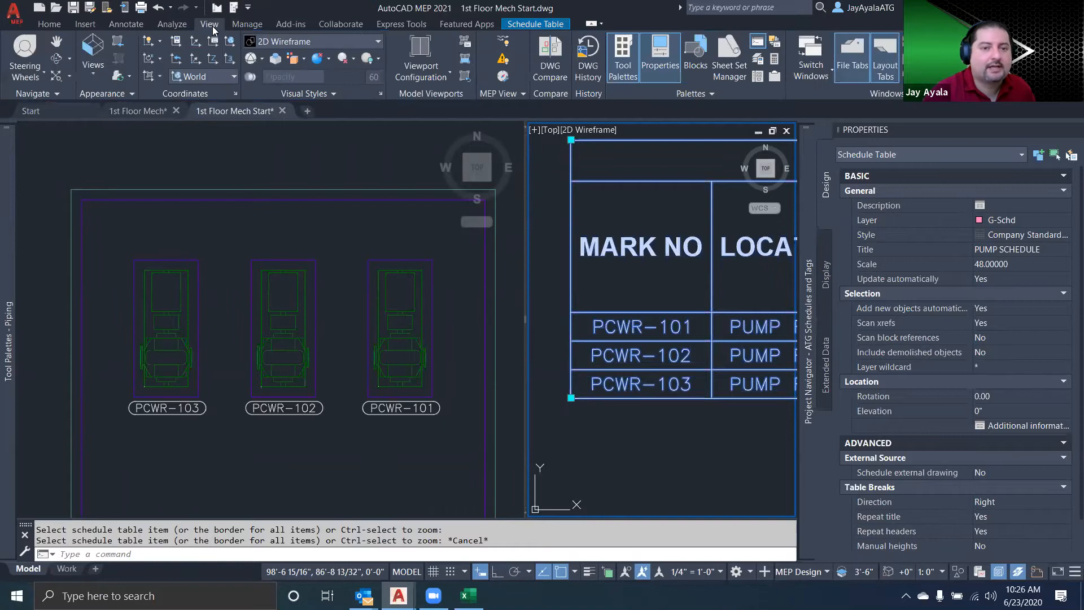
left_click(429, 76)
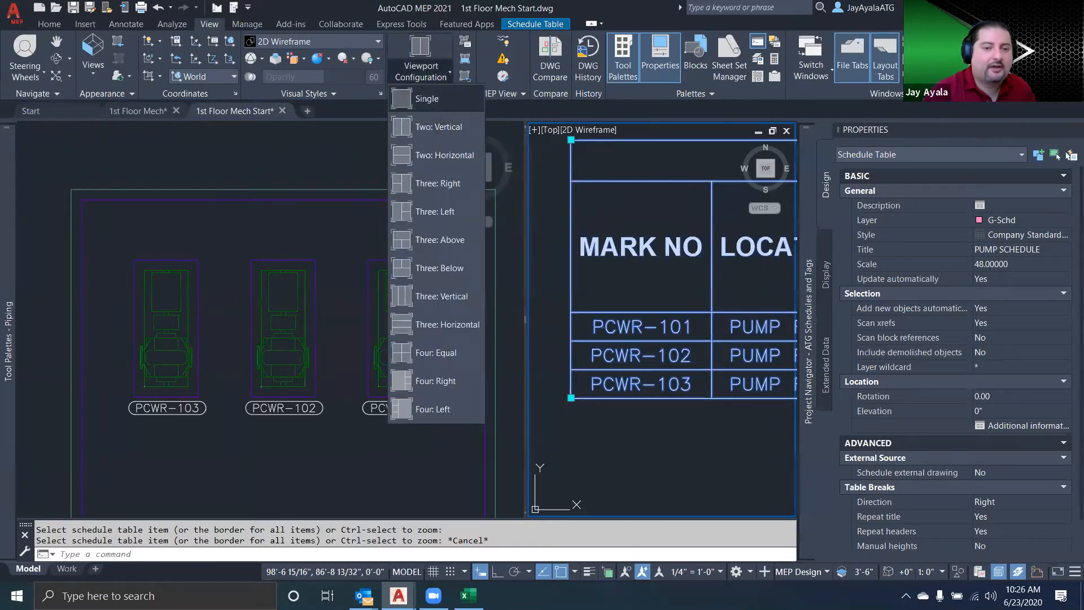
left_click(429, 99)
left_click(428, 325)
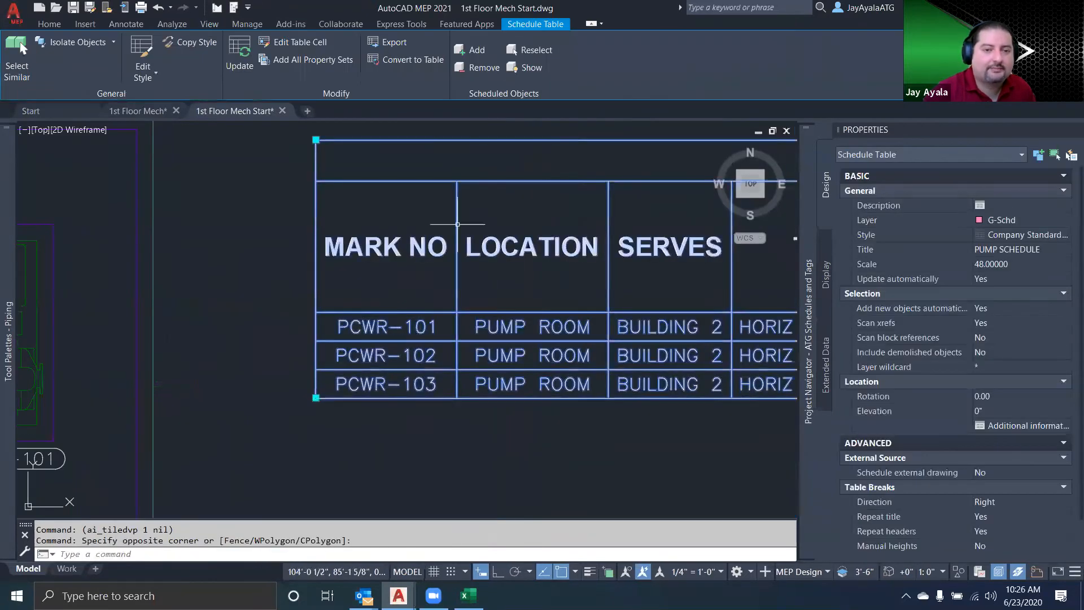
Use Show on the pump schedule to zoom to the PCWR-102 pump from its schedule row
left_click(525, 69)
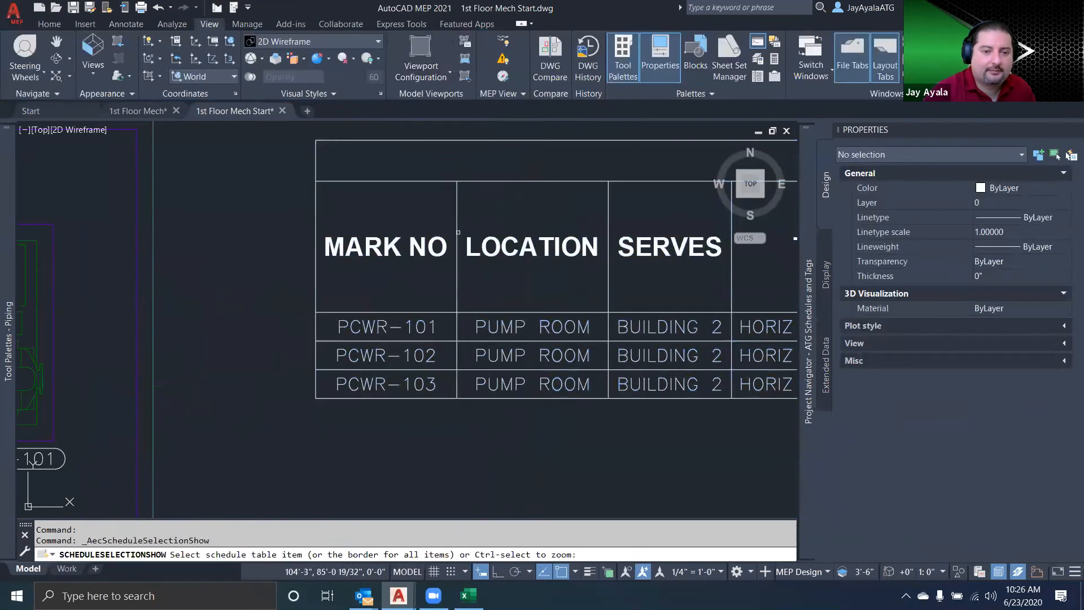
left_click(407, 354)
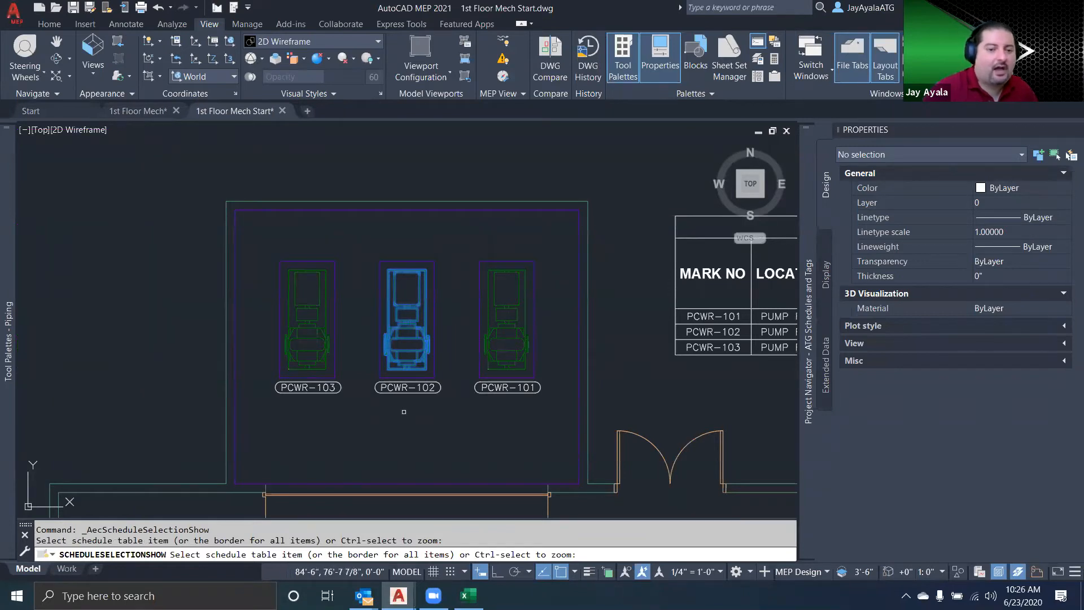
key("Escape")
Erase the three pump tags in the plan and undo the erasure
left_click(486, 411)
left_click(350, 396)
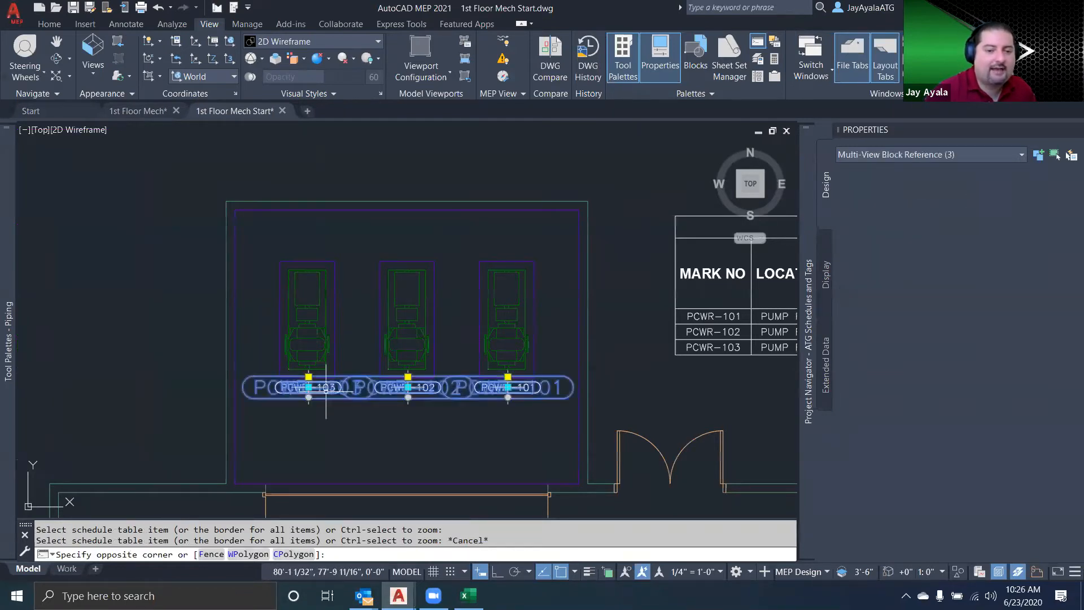
key("Delete")
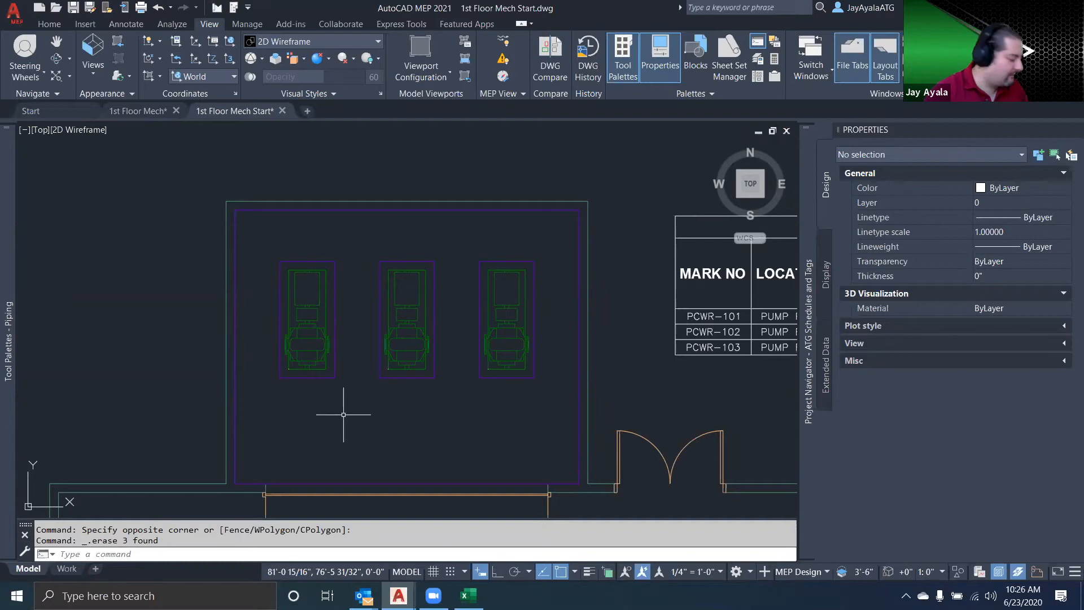
key("ctrl+z")
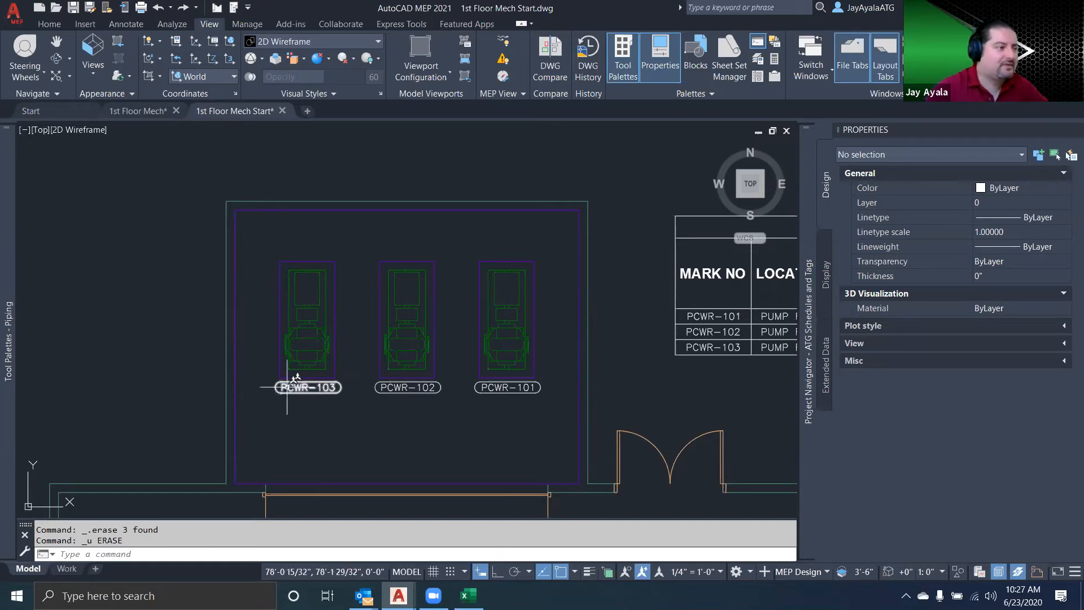
Frame the pump schedule, then switch to Excel with Pump Schedule.xlsx and clear the pending copy selection
middle_click_drag(737, 412, 309, 402)
scroll(515, 412, "down", 4)
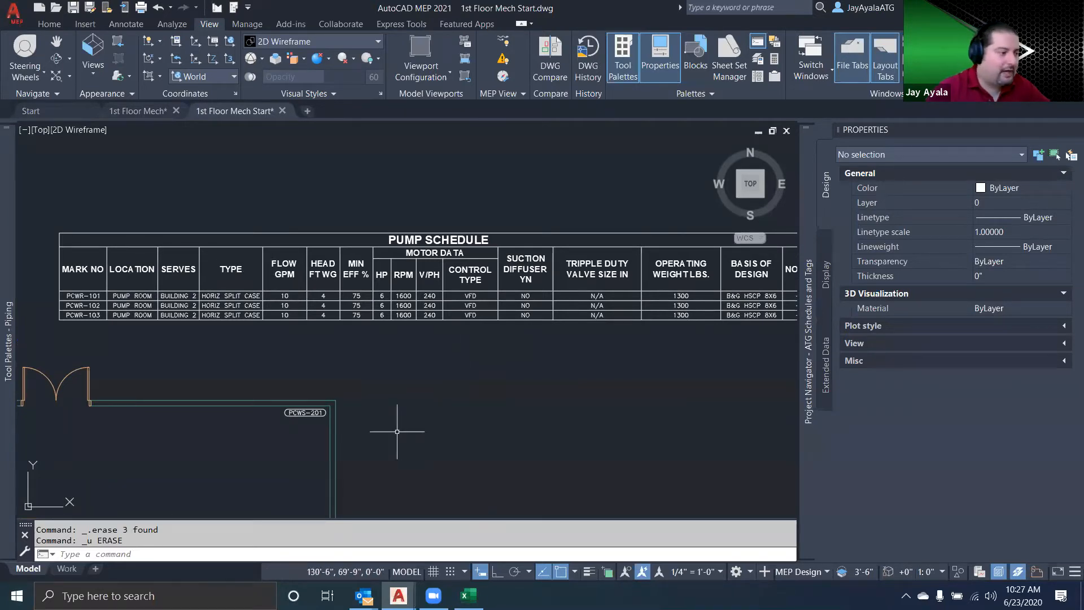
mouse_move(468, 595)
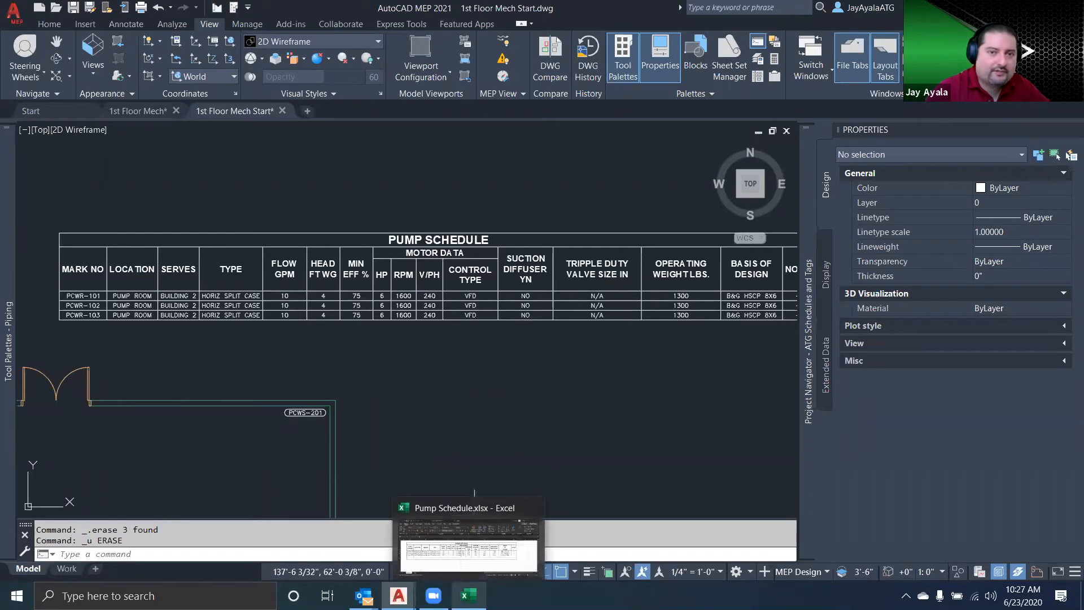
left_click(480, 519)
left_click(600, 492)
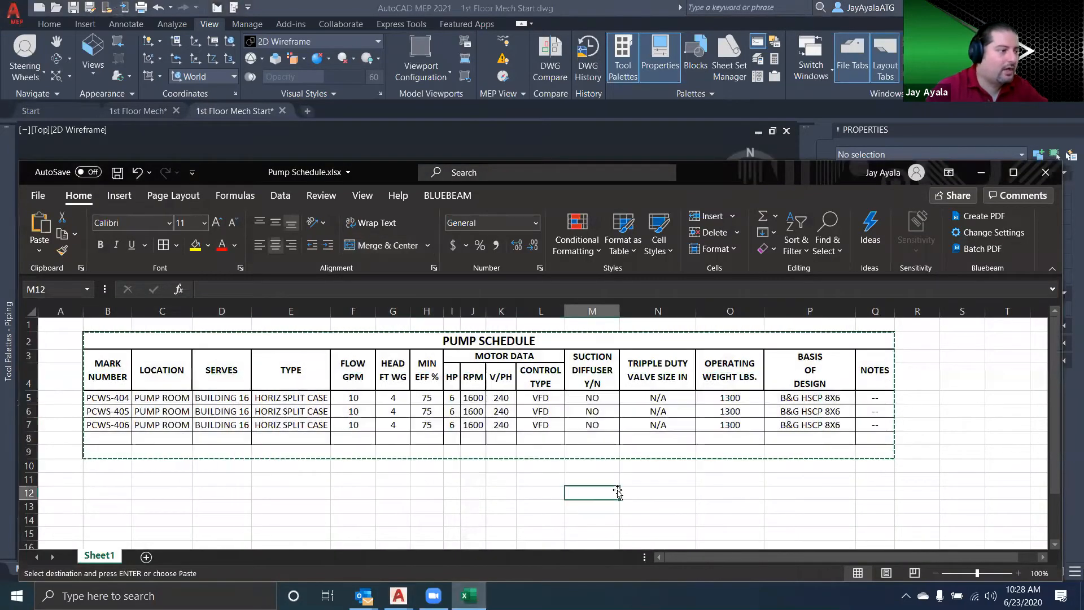
key("Escape")
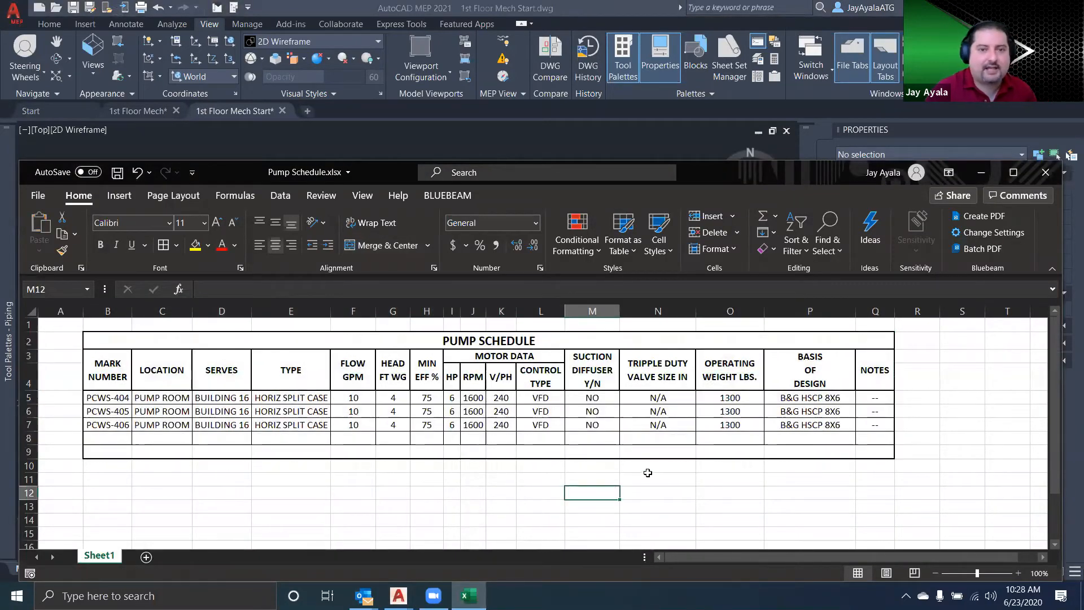
Examine the spreadsheet's pump schedule columns one by one, from MARK NUMBER through MIN EFF %
left_click(107, 311)
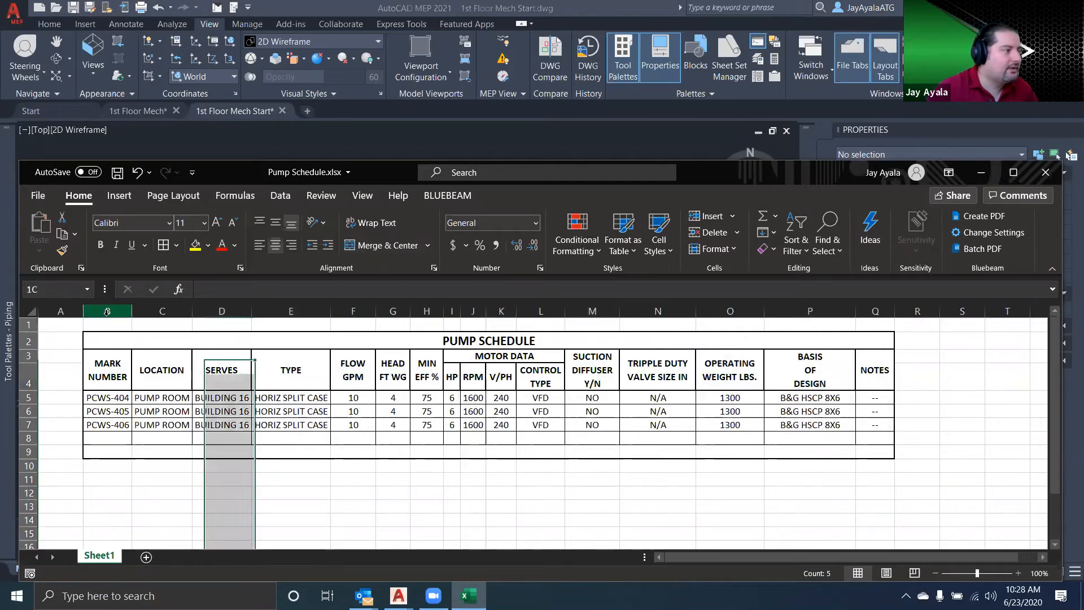
left_click(153, 309)
left_click_drag(153, 309, 221, 311)
left_click(221, 311)
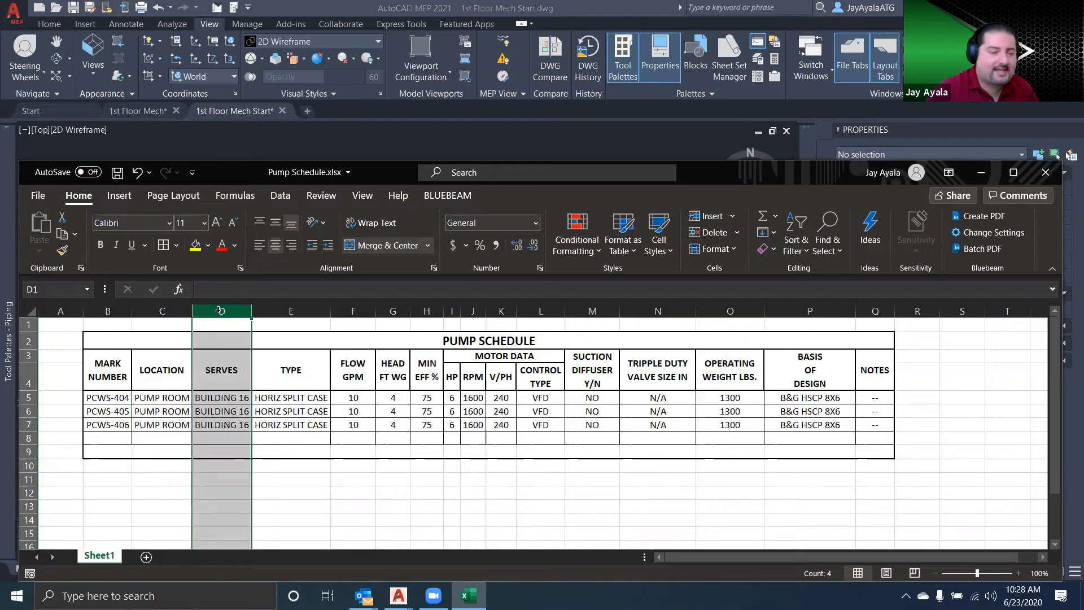
mouse_move(556, 326)
left_mouse_down()
mouse_move(397, 338)
mouse_move(573, 341)
mouse_move(460, 328)
left_mouse_up()
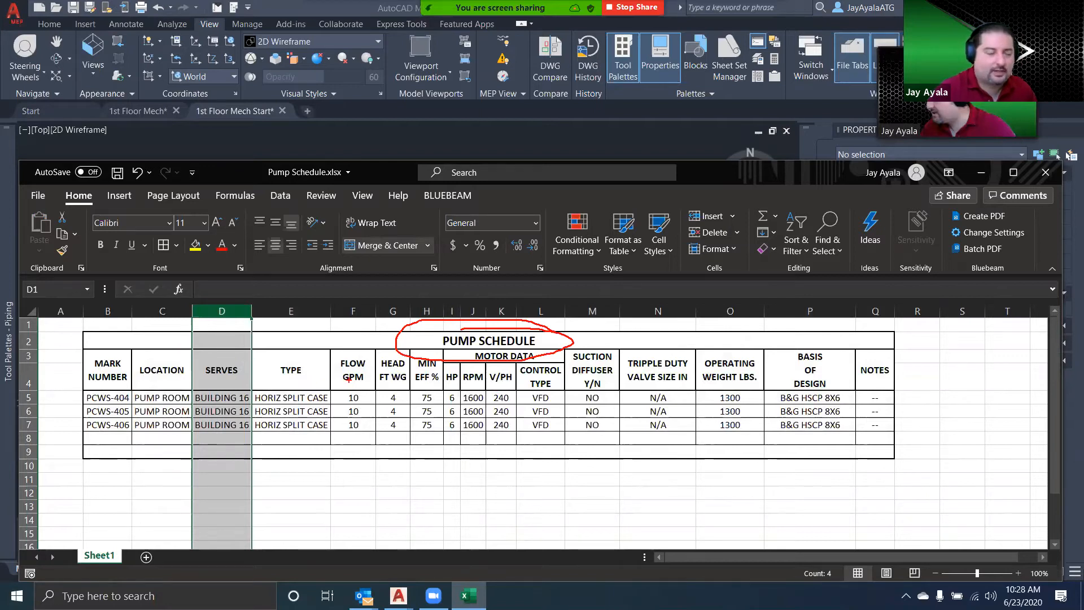
left_click(315, 314)
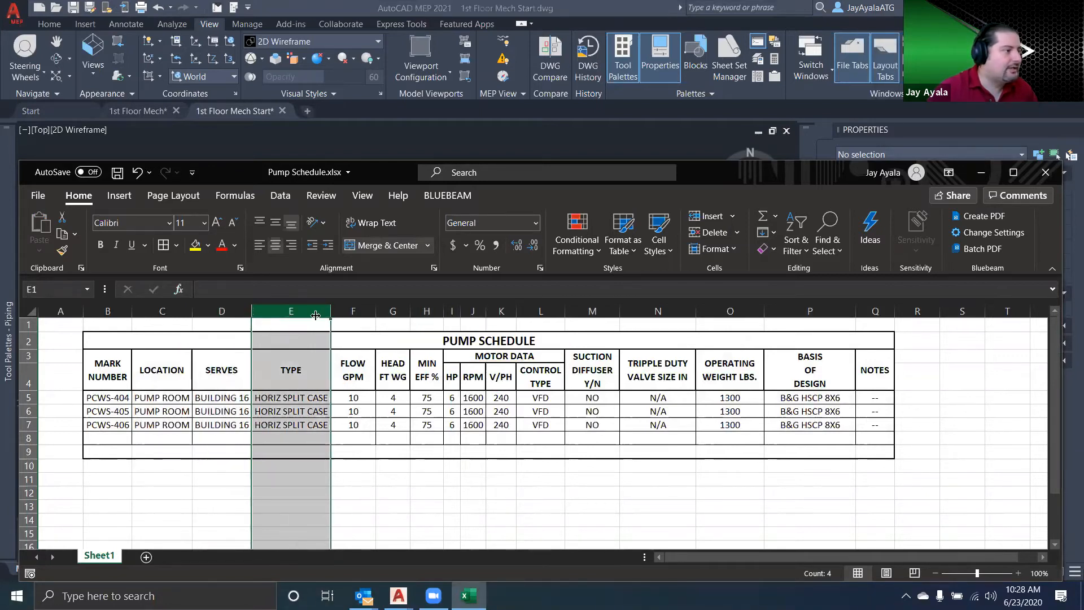
left_click(353, 311)
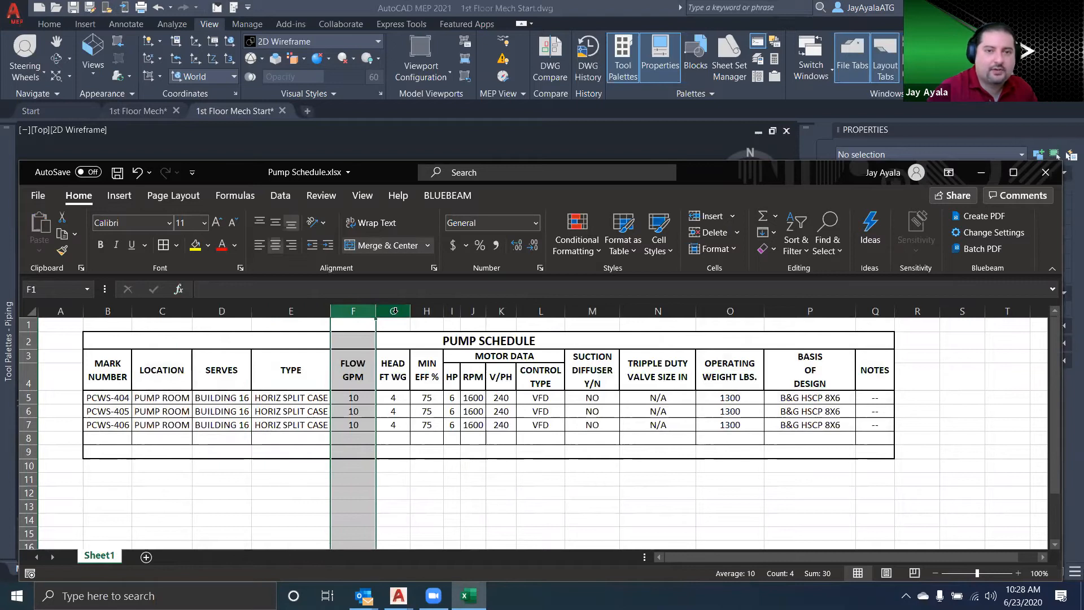
left_click(394, 311)
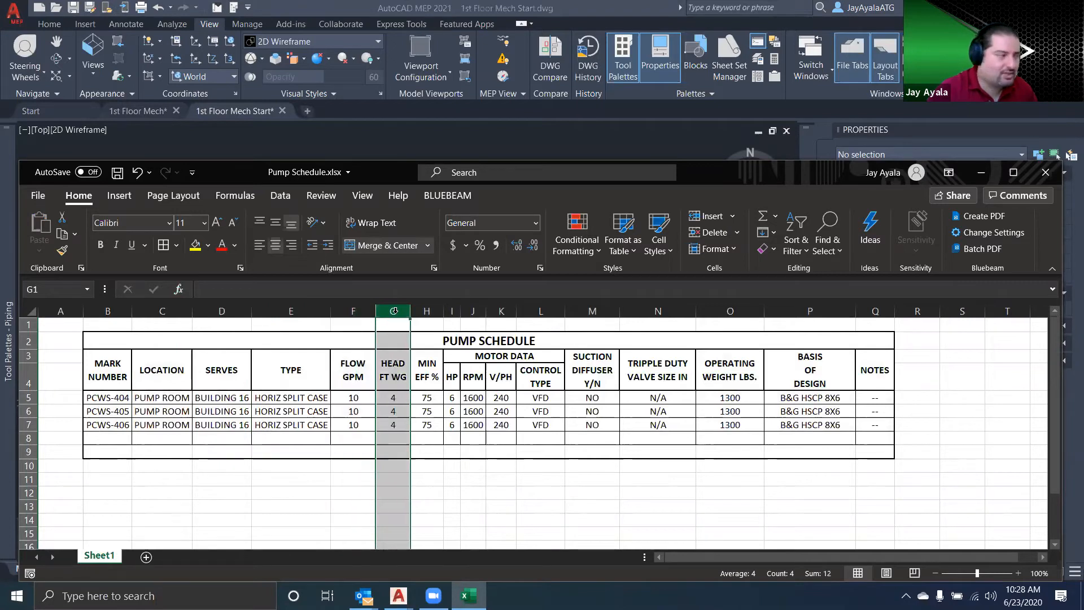
left_click(429, 311)
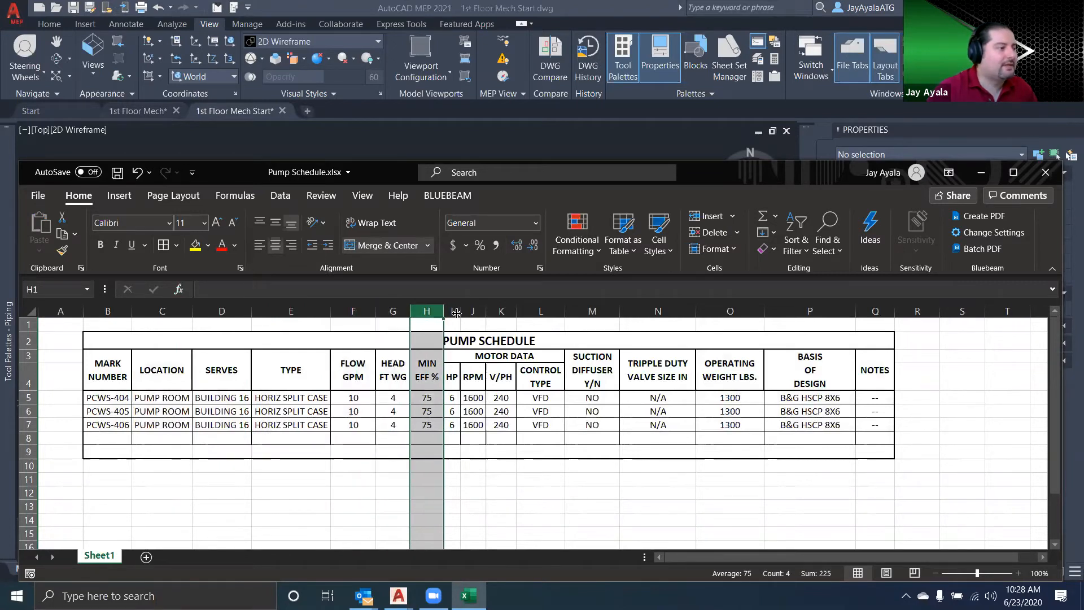
Examine the MOTOR DATA columns and the full row of column headings through NOTES
left_click(453, 311)
left_click(473, 311)
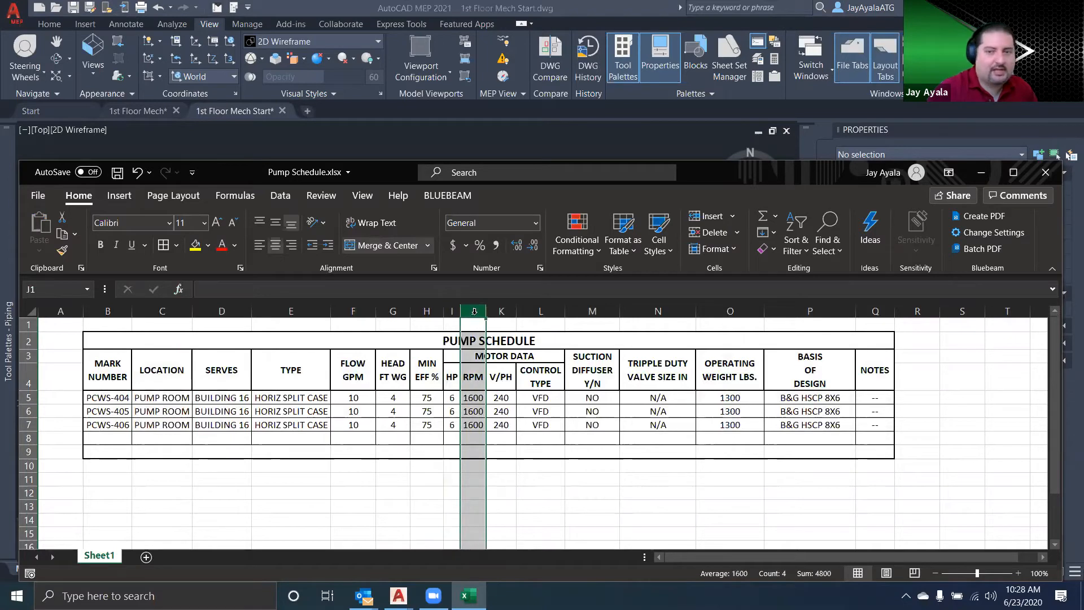
left_click(501, 311)
left_click(539, 312)
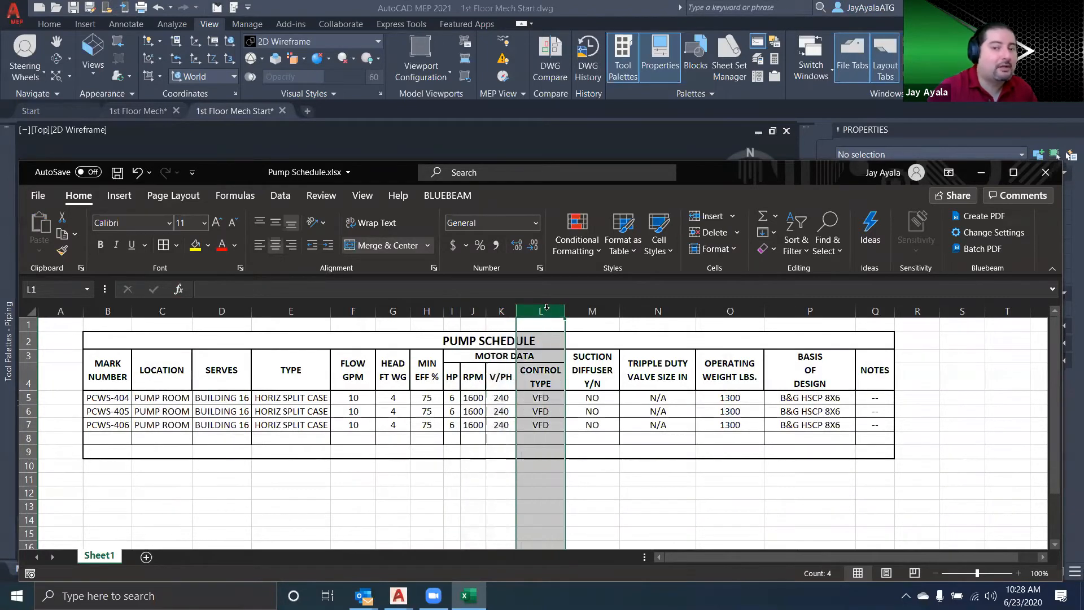
left_click_drag(782, 379, 93, 369)
left_click(879, 369)
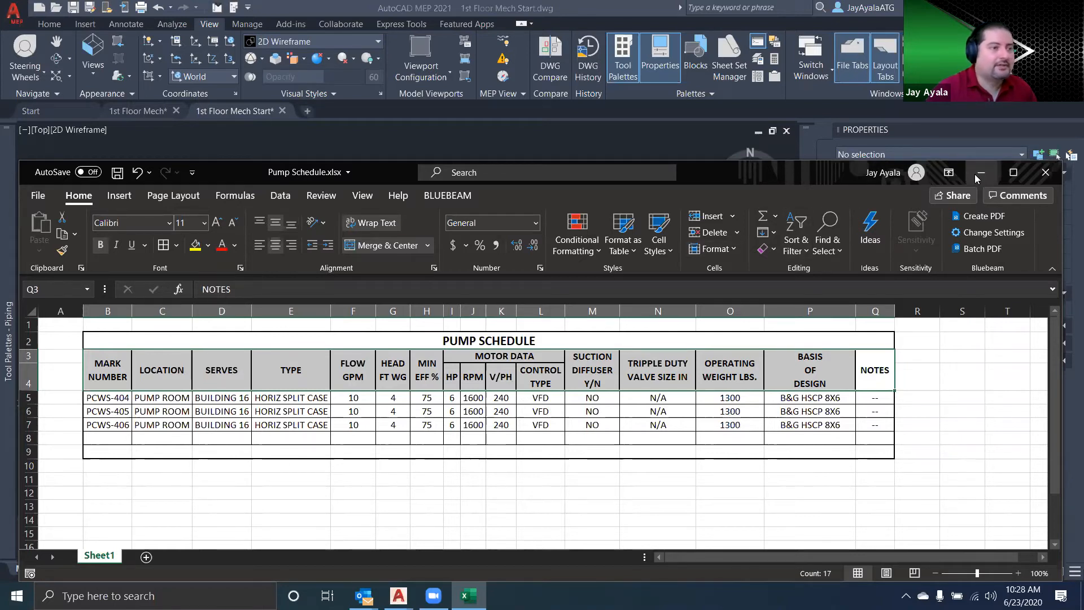
left_click(413, 508)
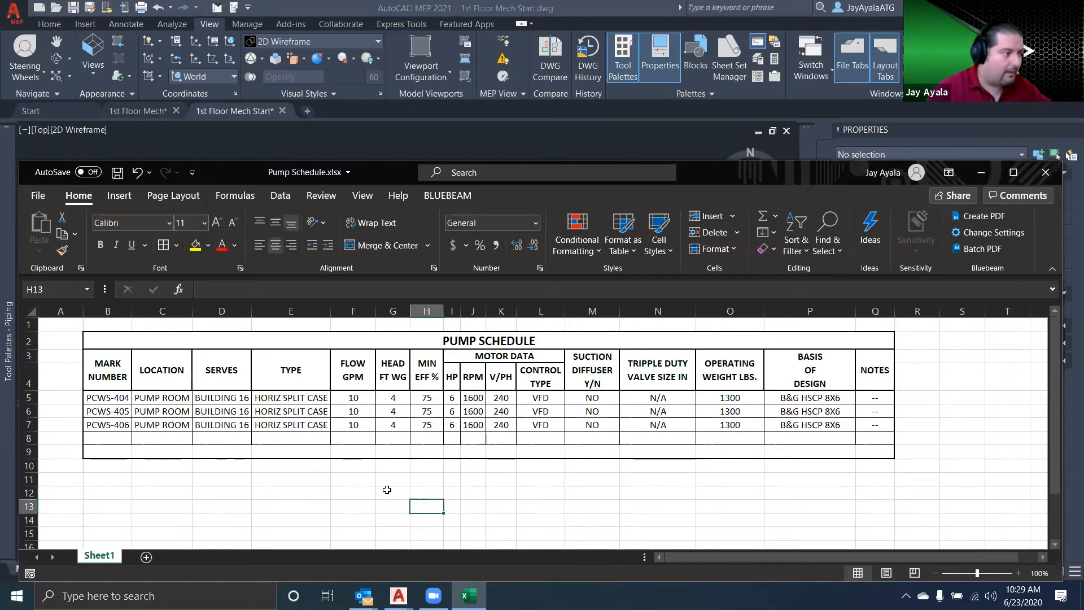
Return to AutoCAD MEP and review the PCWR-101 pump's Pump Completed property set in its extended data
left_click(981, 172)
scroll(423, 369, "down", 3)
left_click(199, 331)
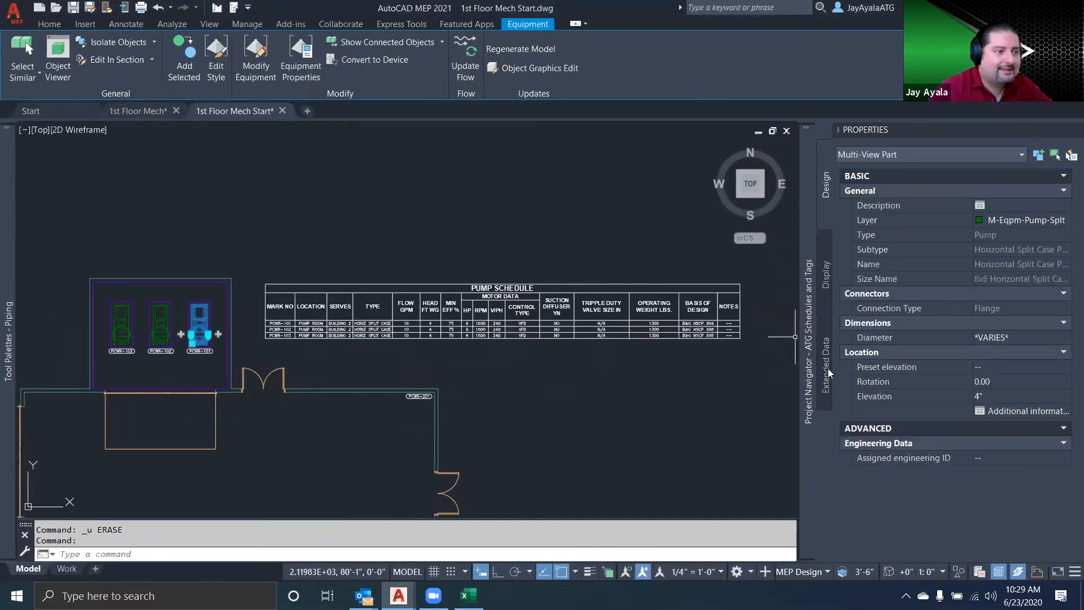
left_click(827, 370)
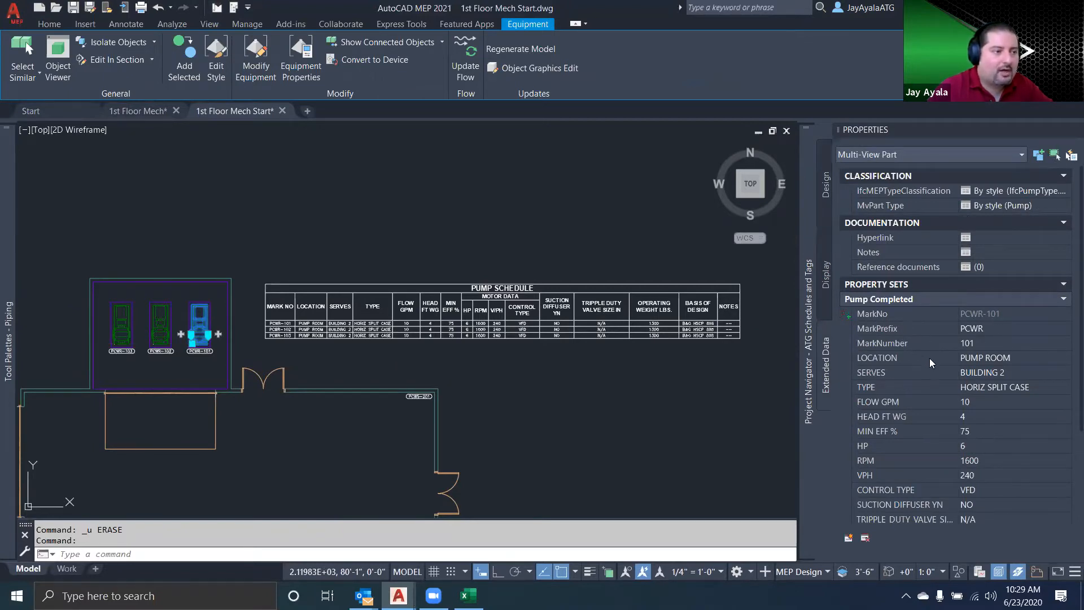
left_click(914, 362)
left_click(906, 377)
left_click(910, 391)
left_click(913, 407)
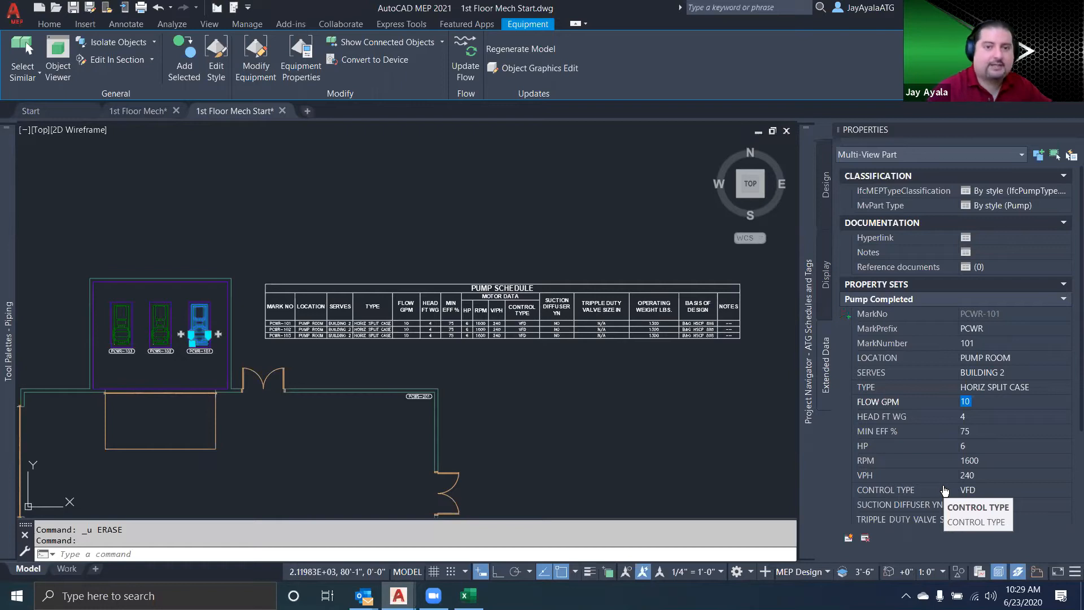
left_click(247, 24)
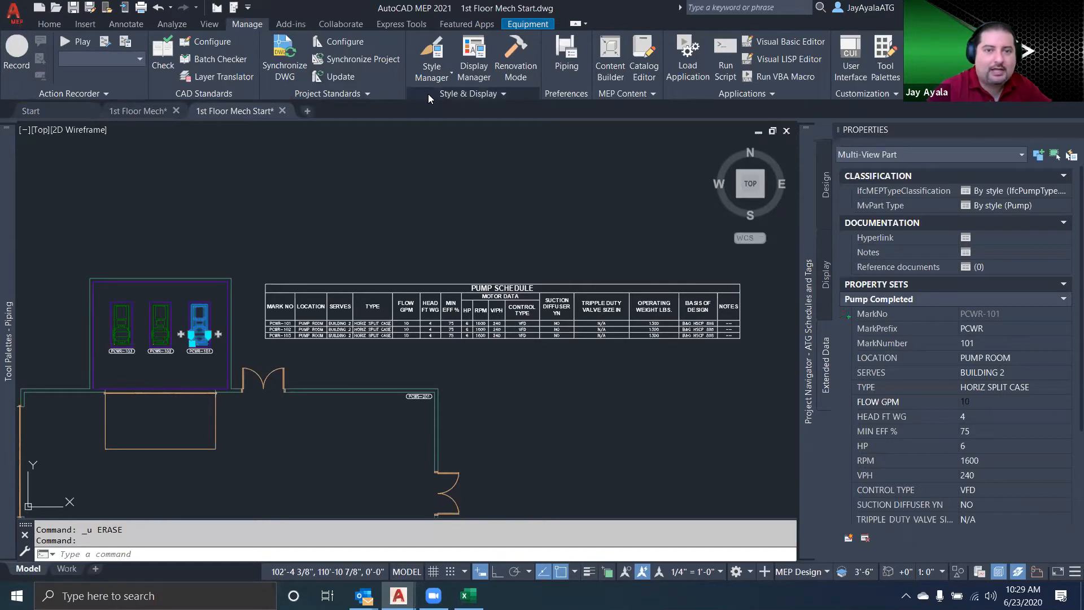
left_click(433, 56)
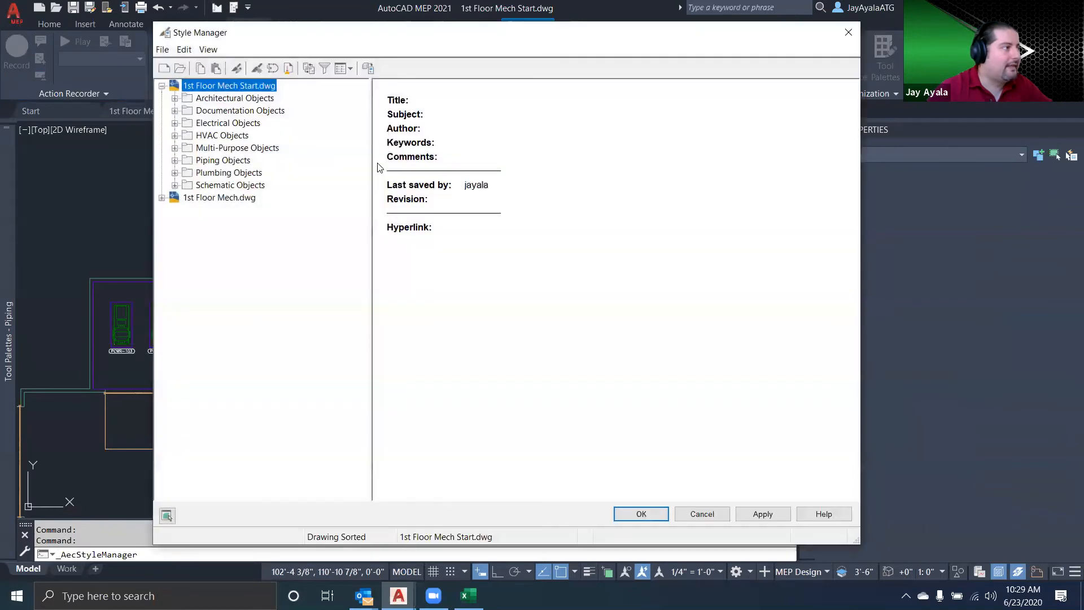
left_click(174, 111)
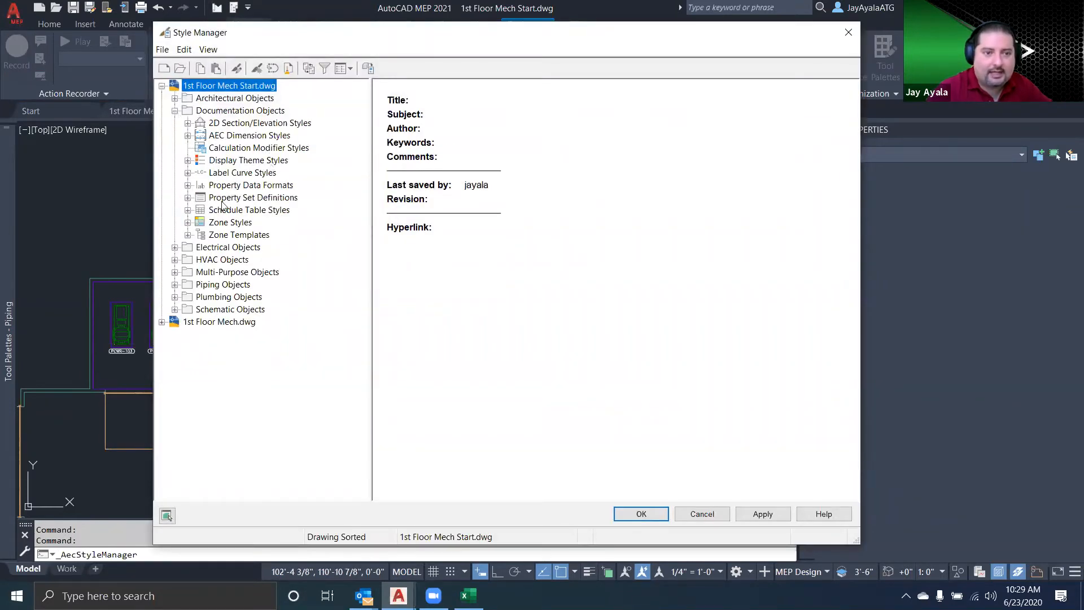
left_click(251, 199)
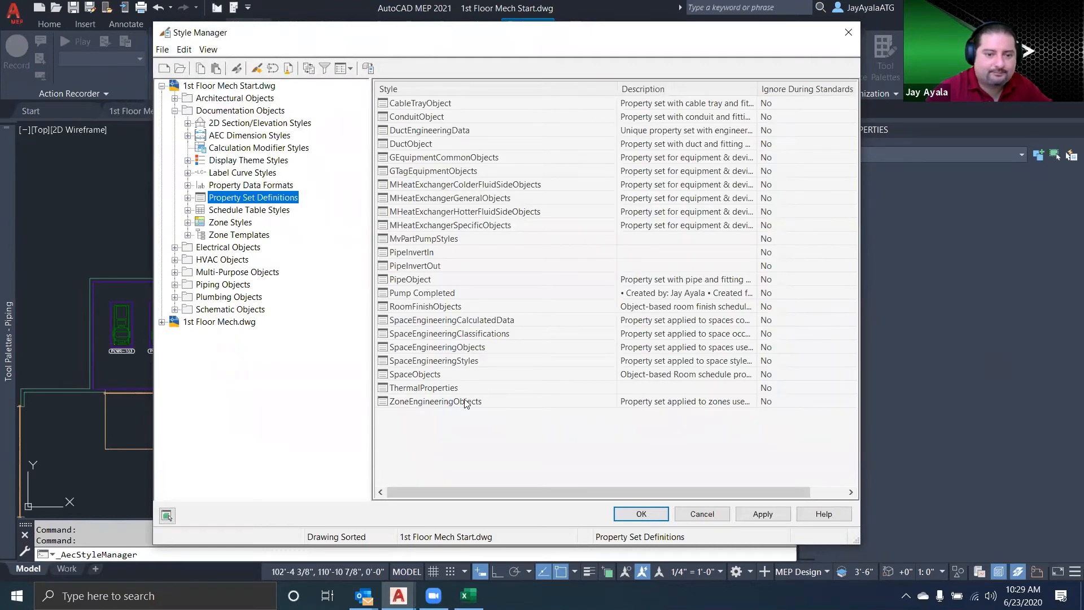
left_click(701, 514)
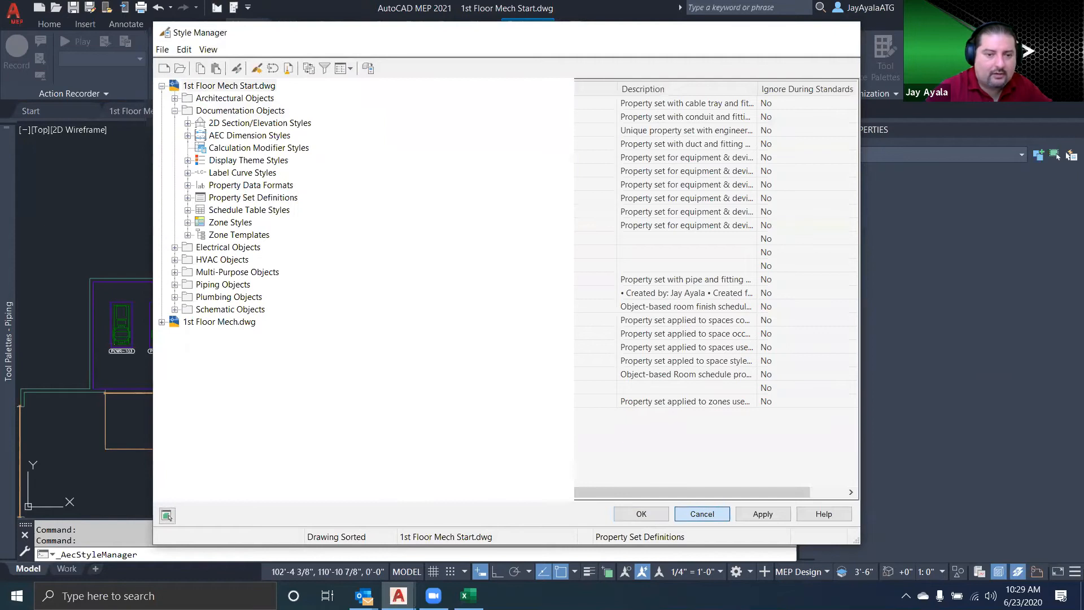
Switch to the 1st Floor Mech drawing and open its documentation objects in the Style Manager
left_click(137, 113)
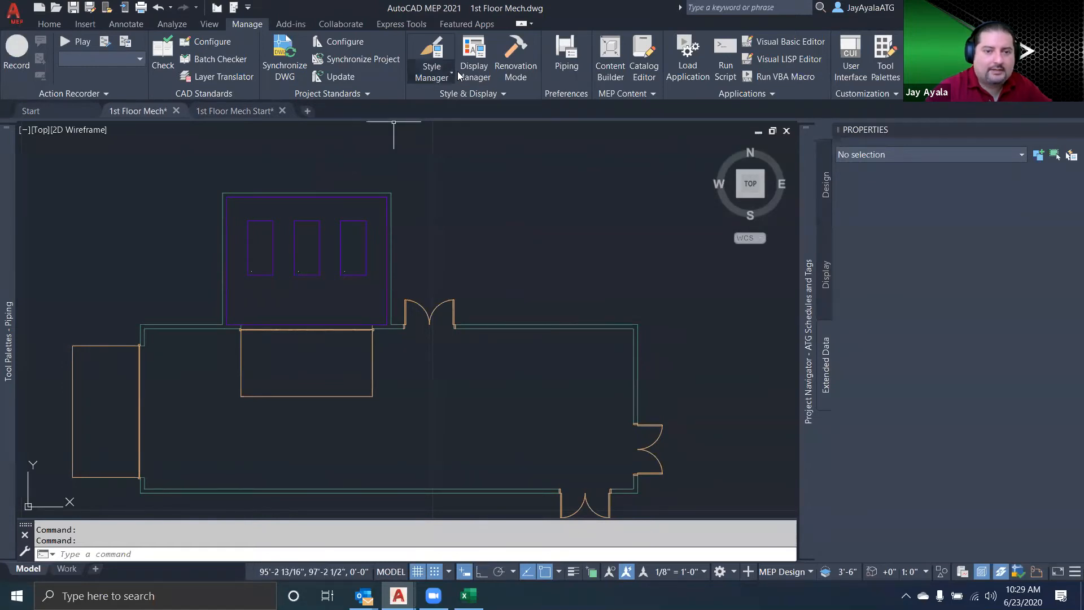
left_click(428, 52)
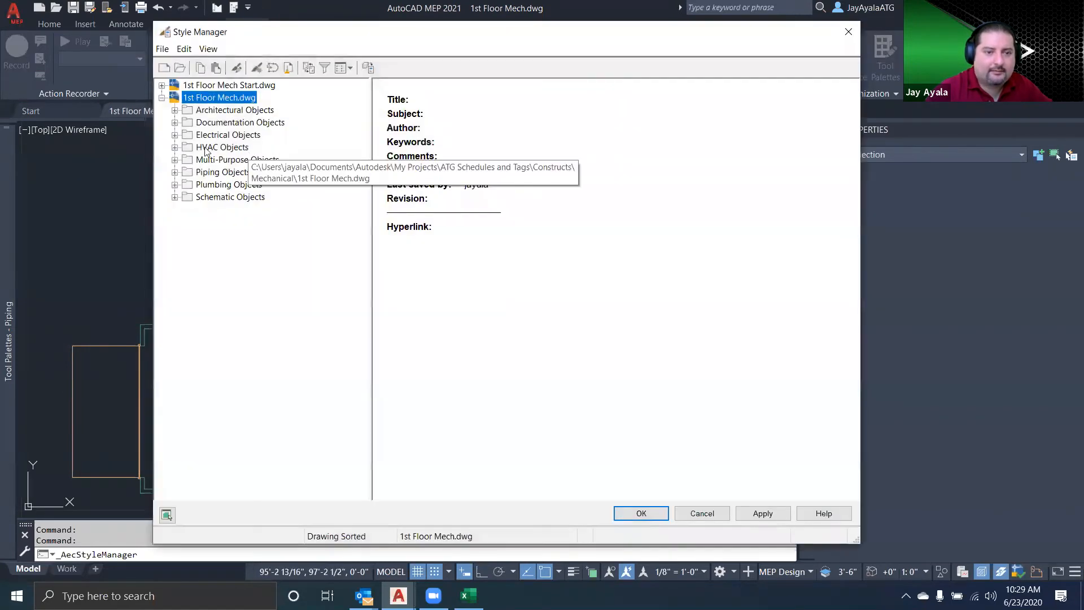
left_click(174, 122)
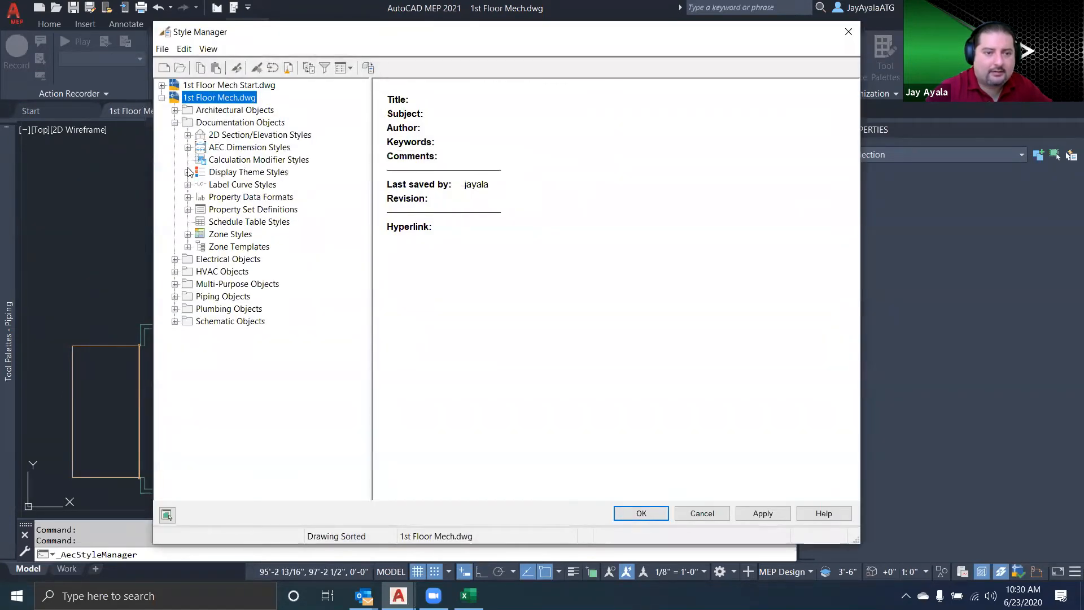
Try to create a new property set definition and name it Pump
left_click(254, 210)
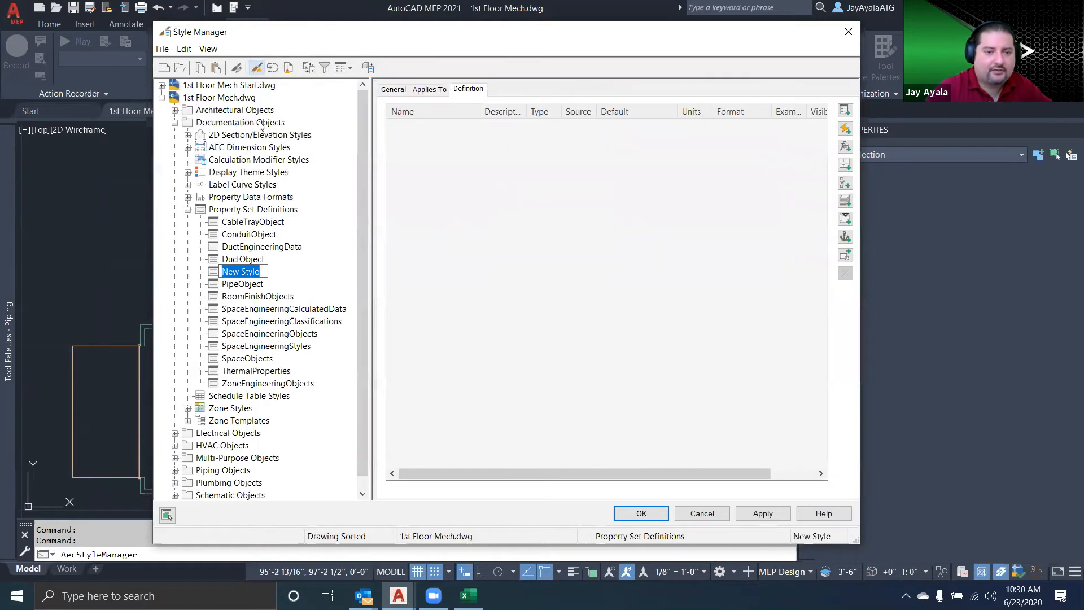
left_click(284, 276)
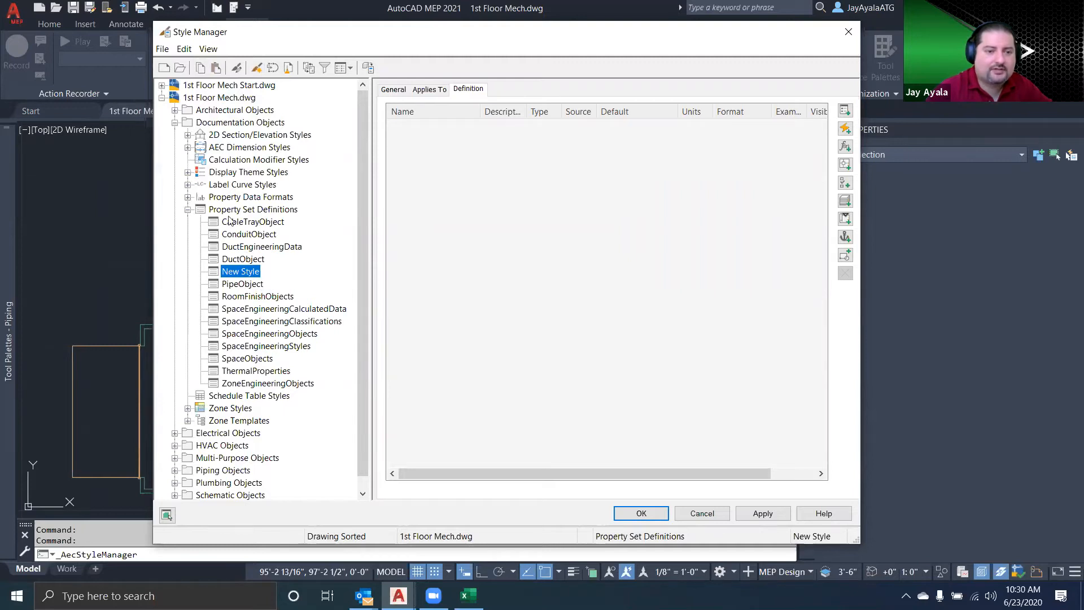
left_click(248, 212)
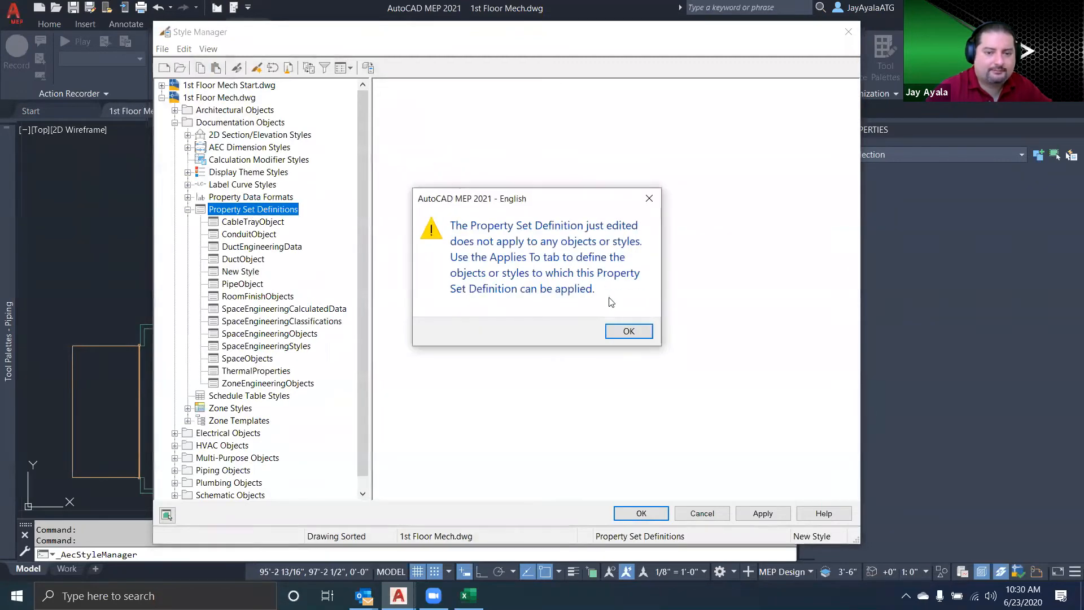
left_click(611, 332)
right_click(249, 210)
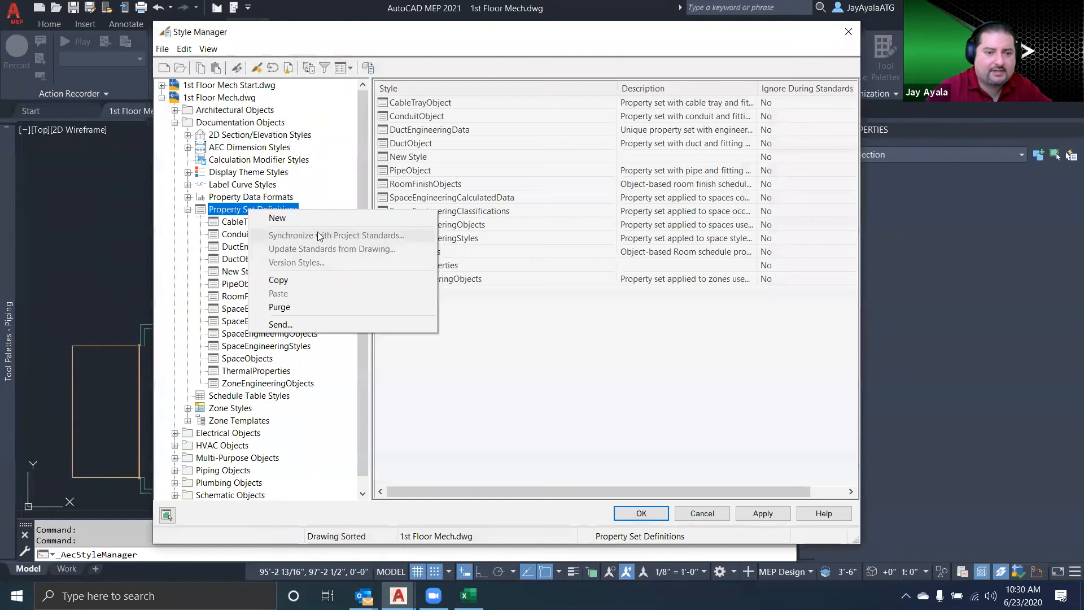
left_click(336, 387)
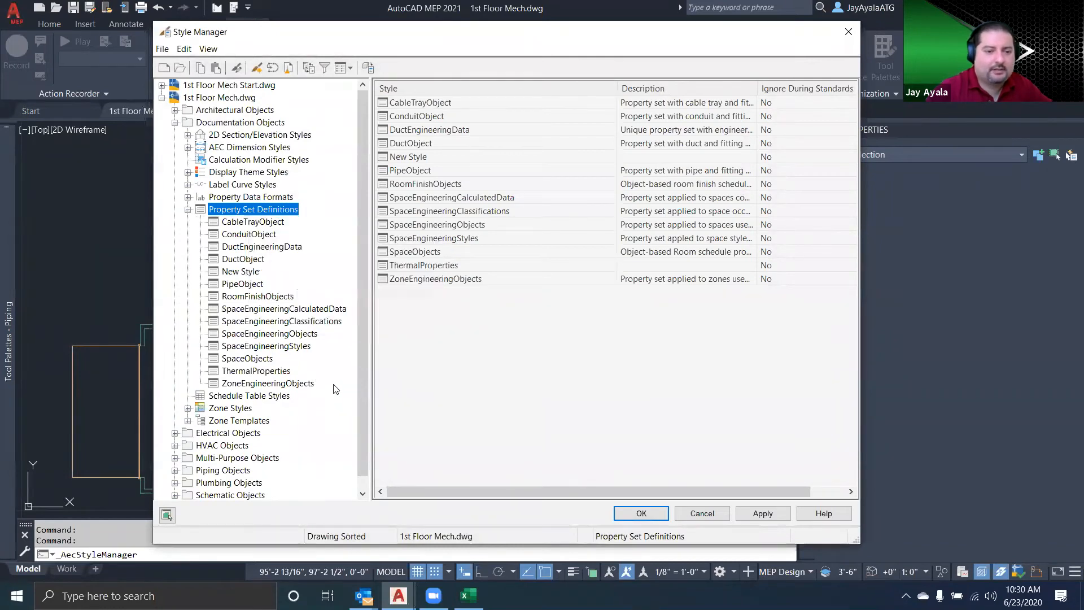
left_click(246, 274)
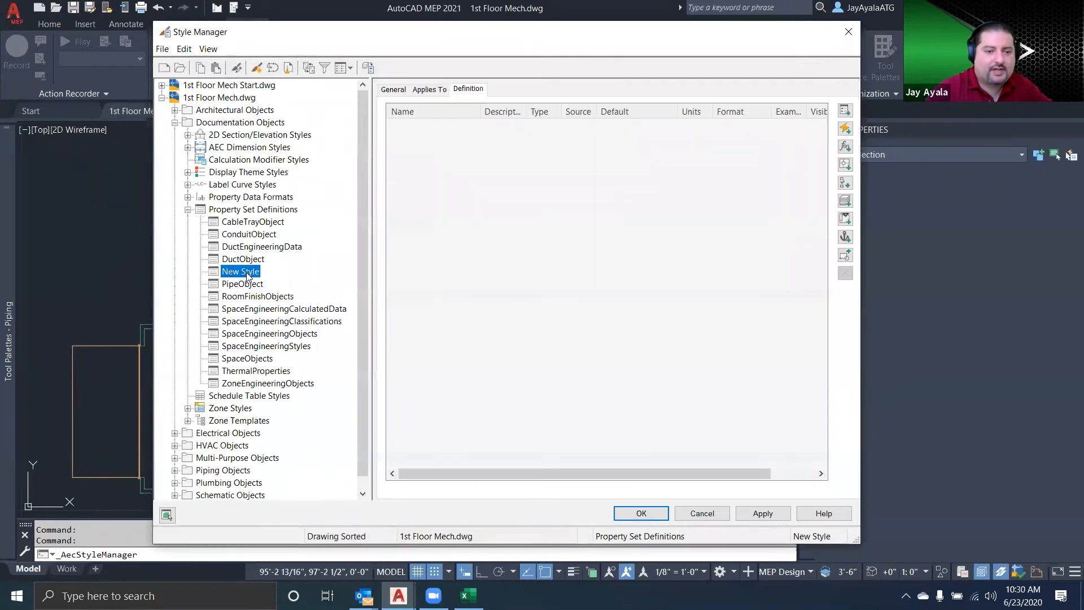
left_click(394, 89)
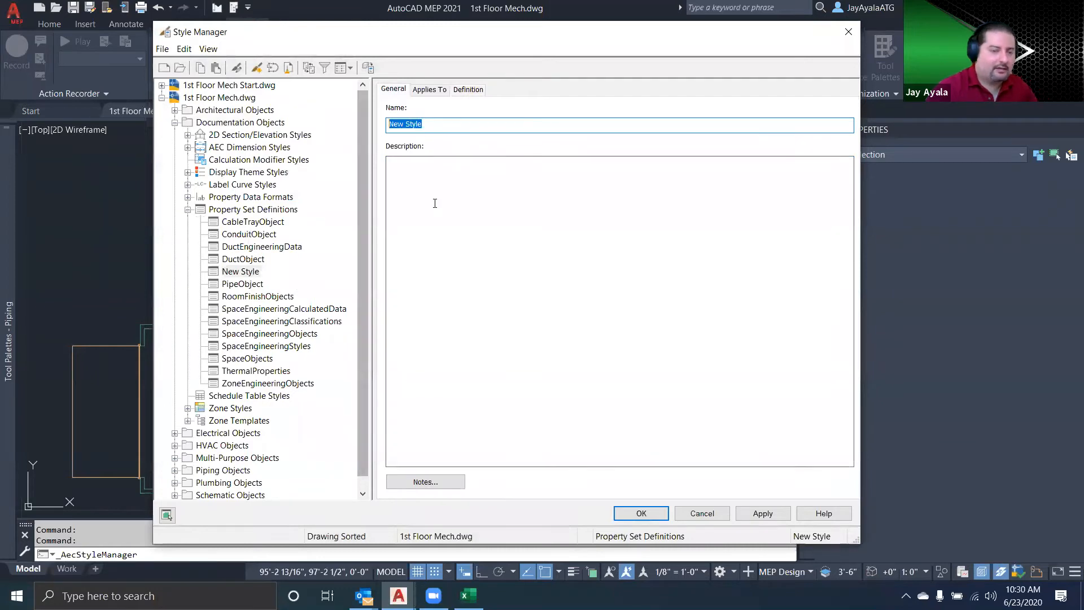
type("Pump")
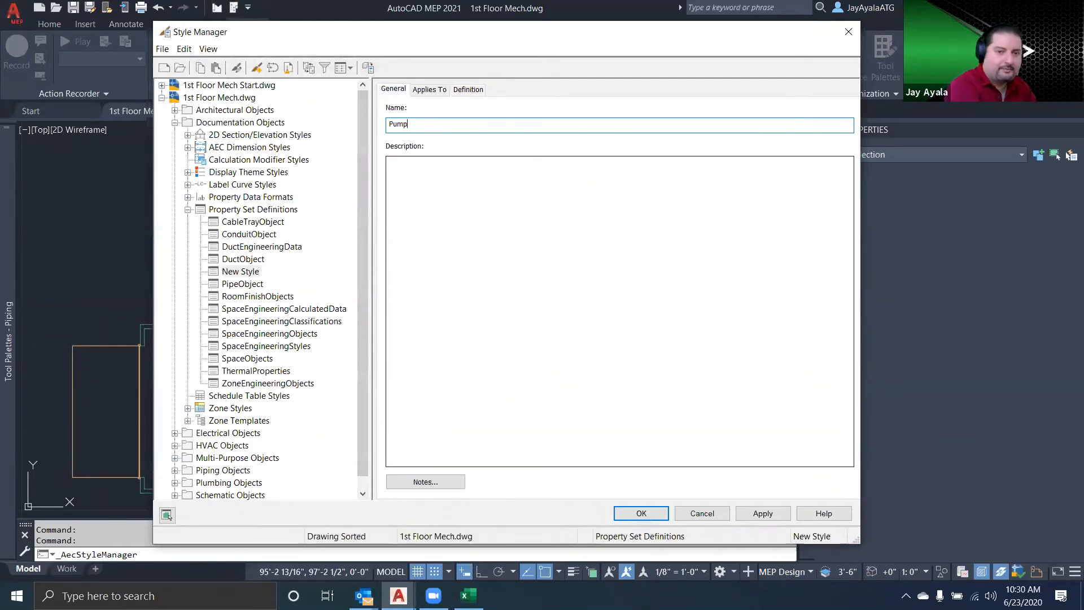
Try to apply the Pump definition to Multi-View Part objects, check the MvPart Type classifications, and leave the Style Manager
left_click(429, 91)
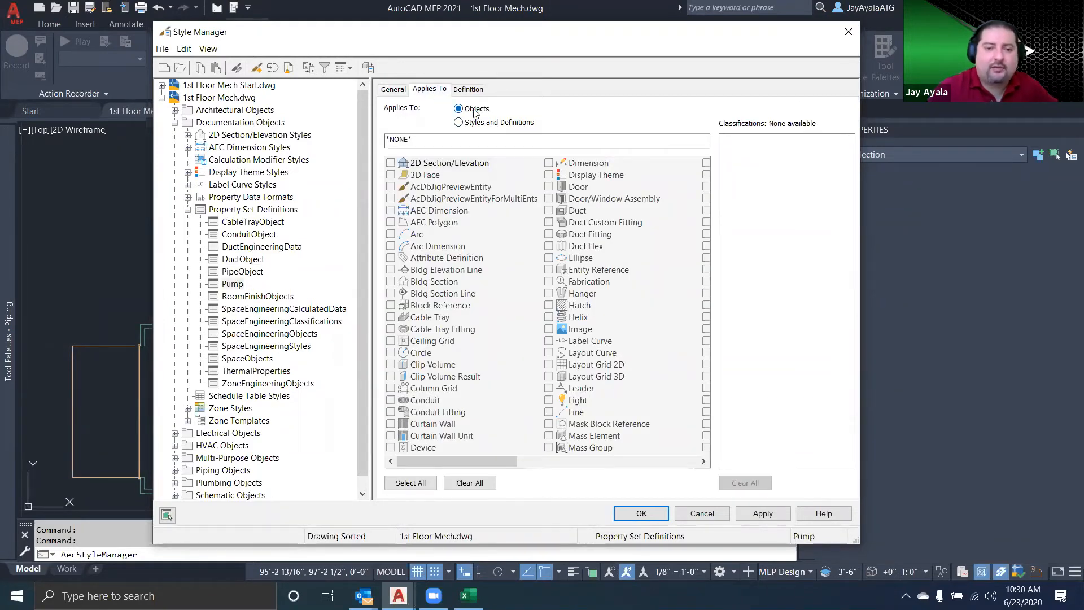
left_click_drag(492, 460, 621, 468)
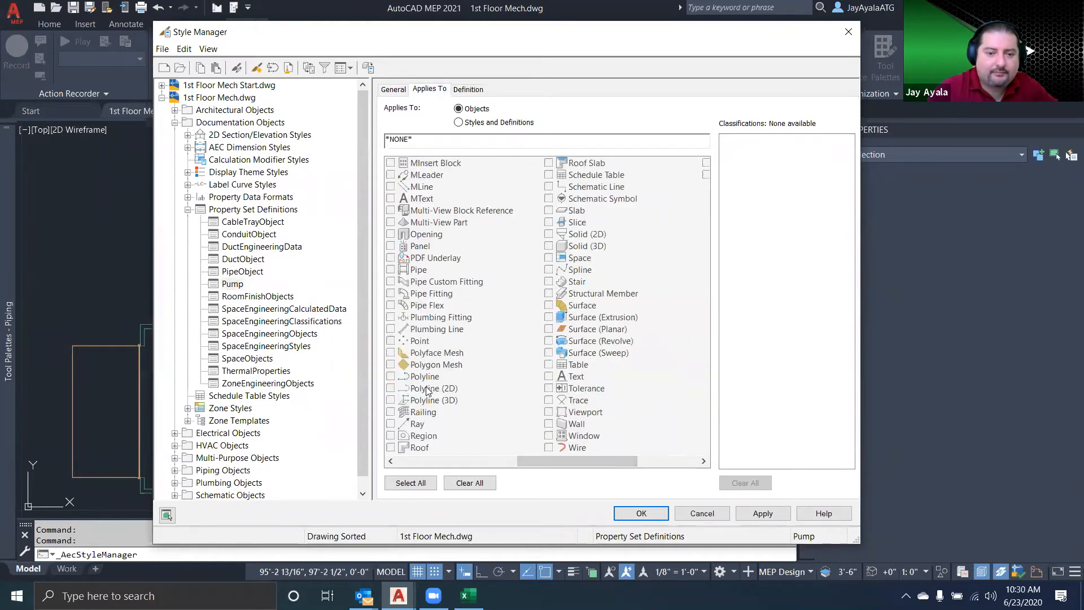
left_click(438, 222)
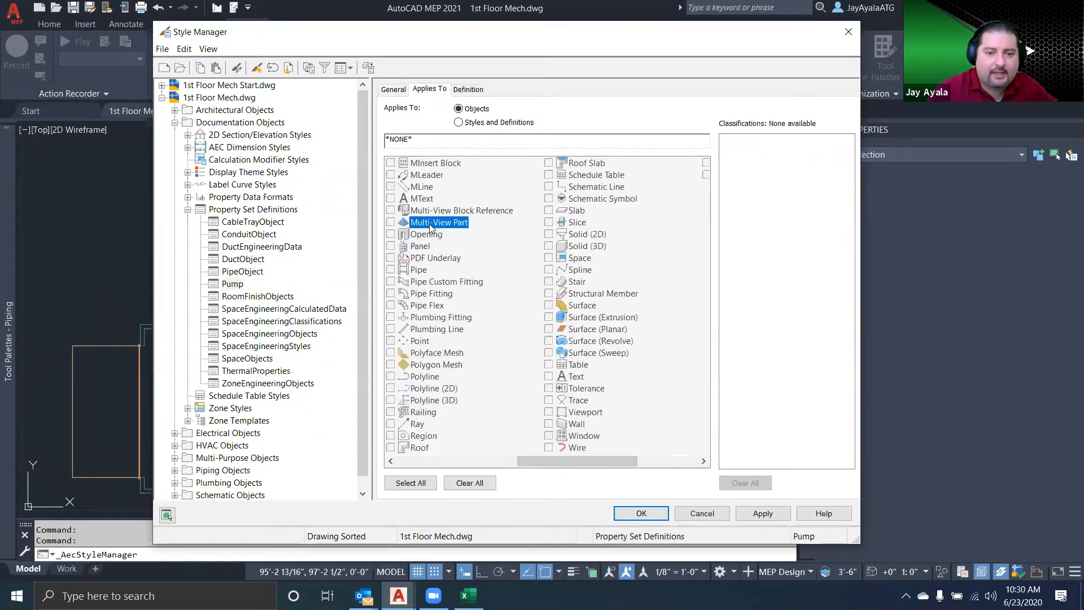
left_click(390, 222)
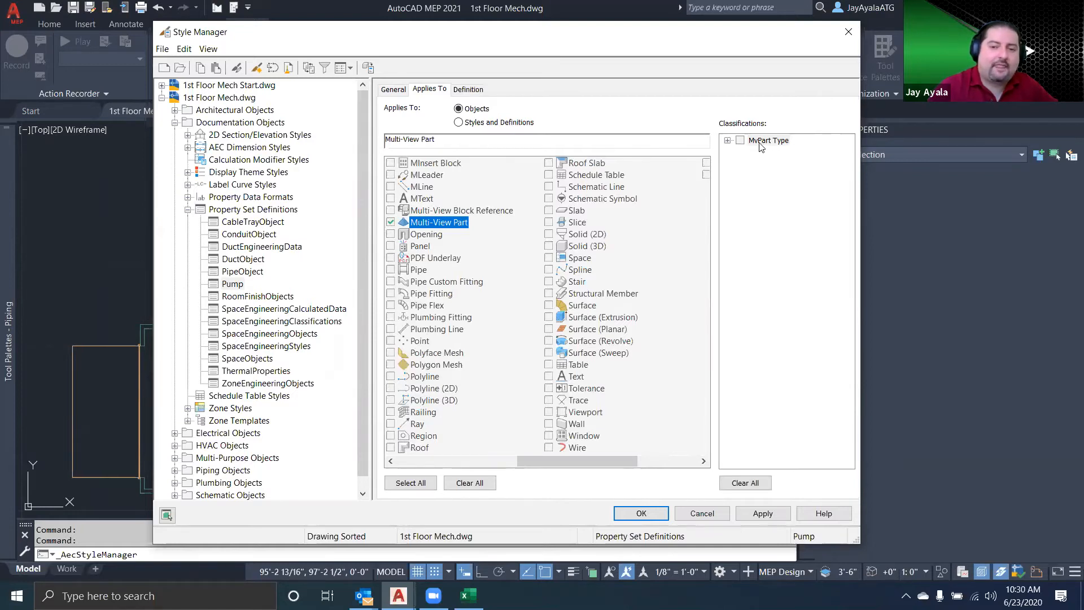
left_click(727, 141)
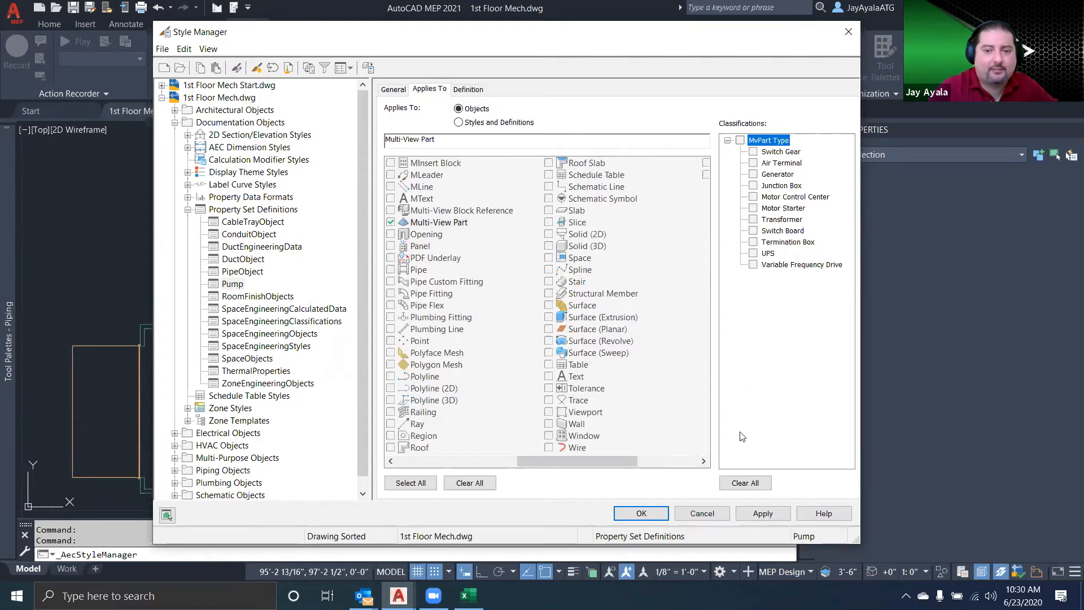
left_click(641, 513)
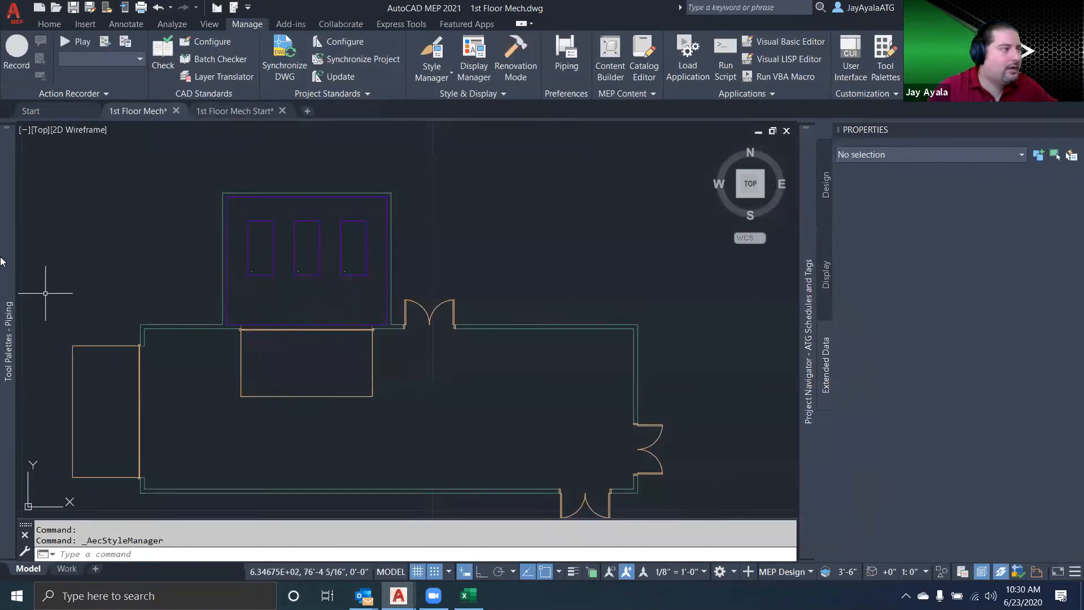
Place an 8x6 Horizontal Split Case Pump at 4" elevation and 0 rotation, snapped to the node on the rightmost equipment pad
mouse_move(9, 176)
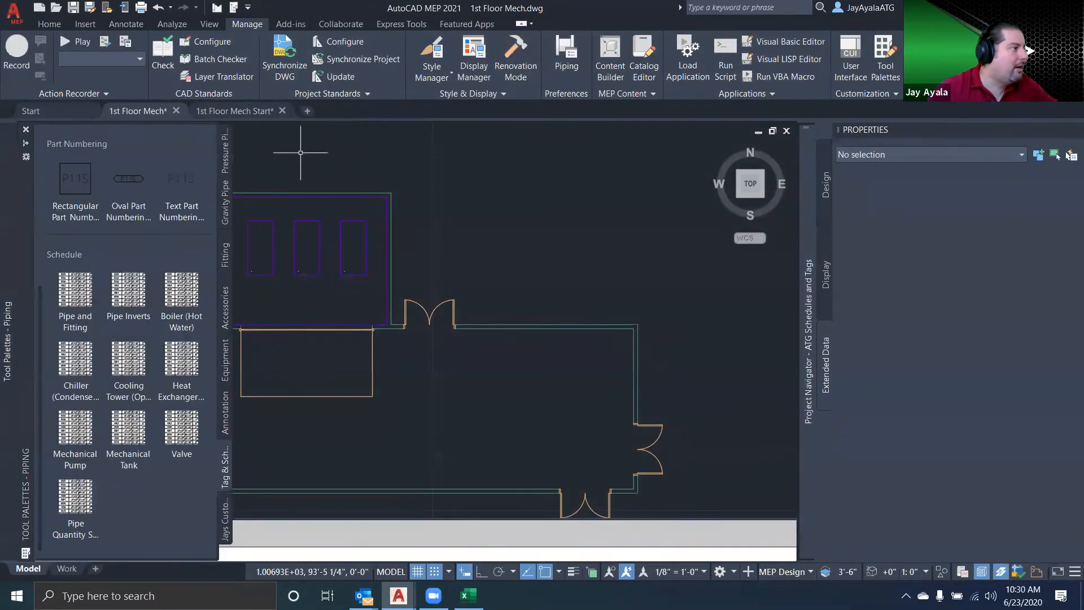
left_click(49, 24)
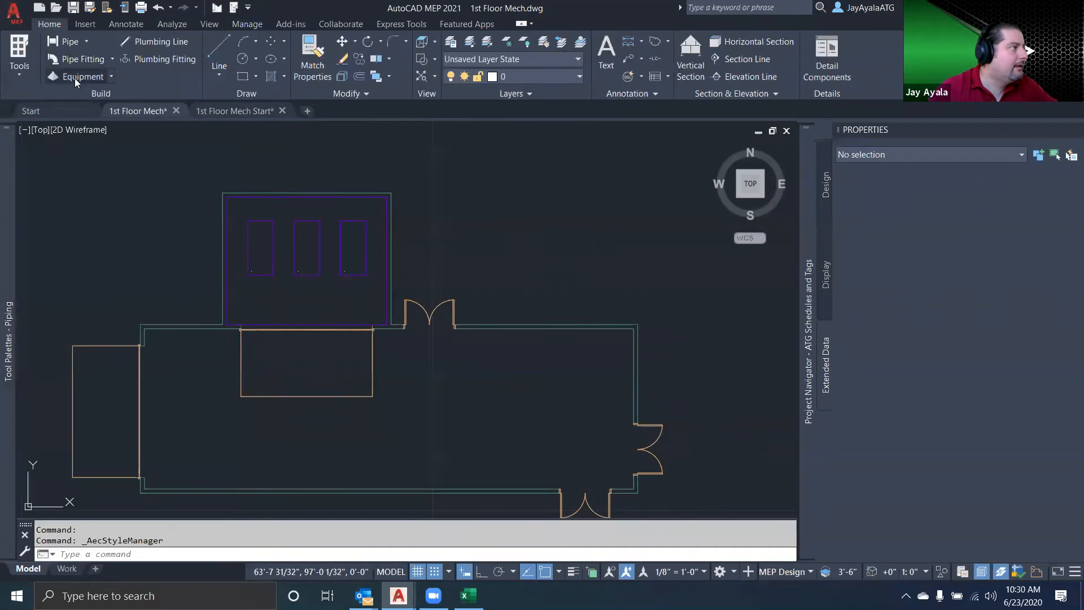
left_click(79, 79)
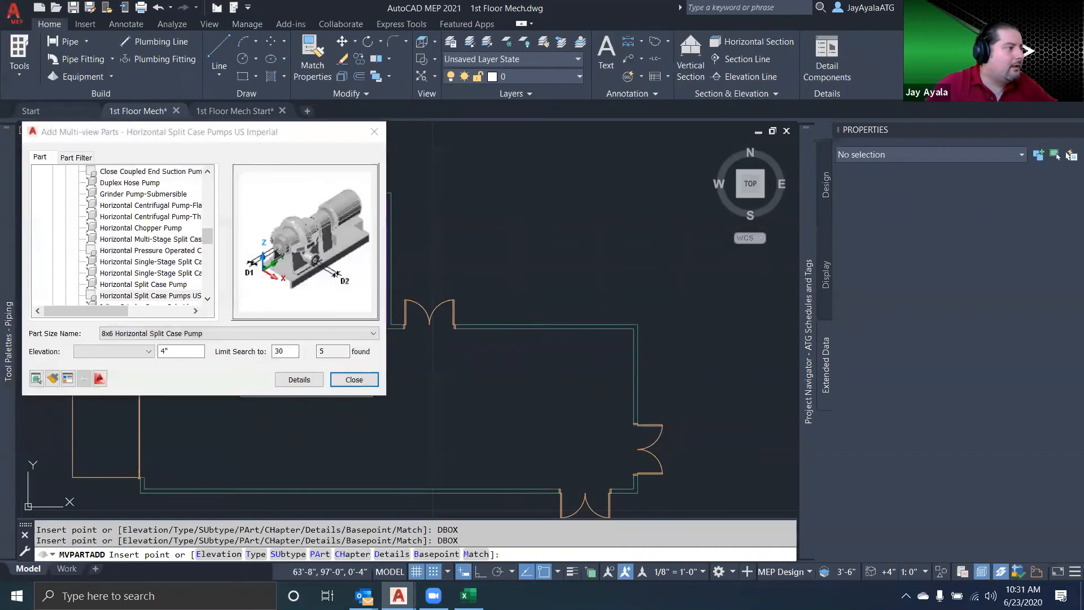
mouse_move(413, 282)
middle_mouse_down()
mouse_move(477, 290)
mouse_move(535, 279)
middle_mouse_up()
type("node")
key("Return")
left_click(468, 276)
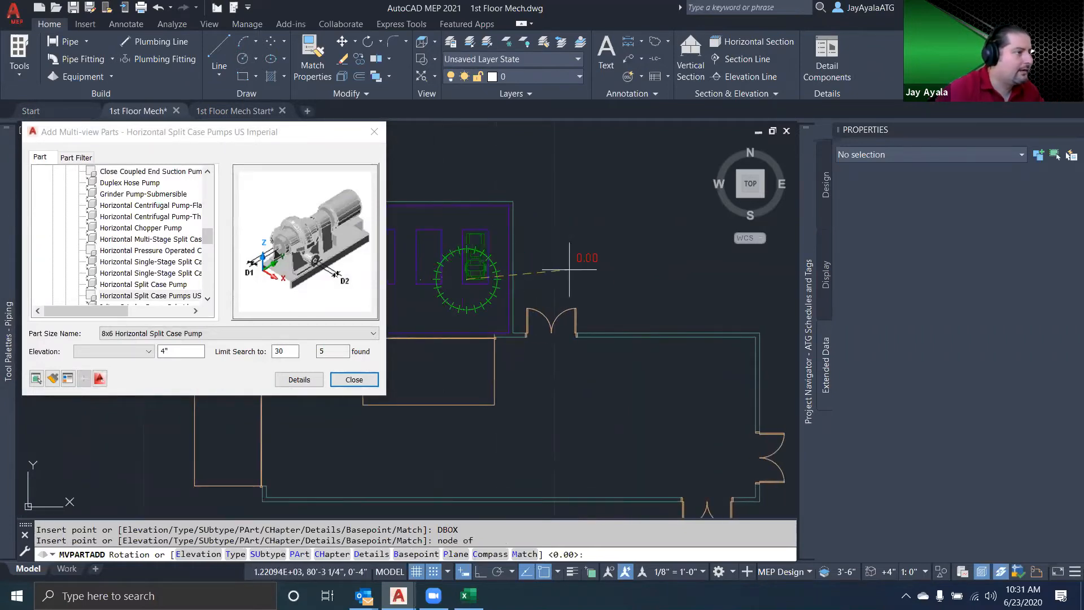
key("Return")
key("Escape")
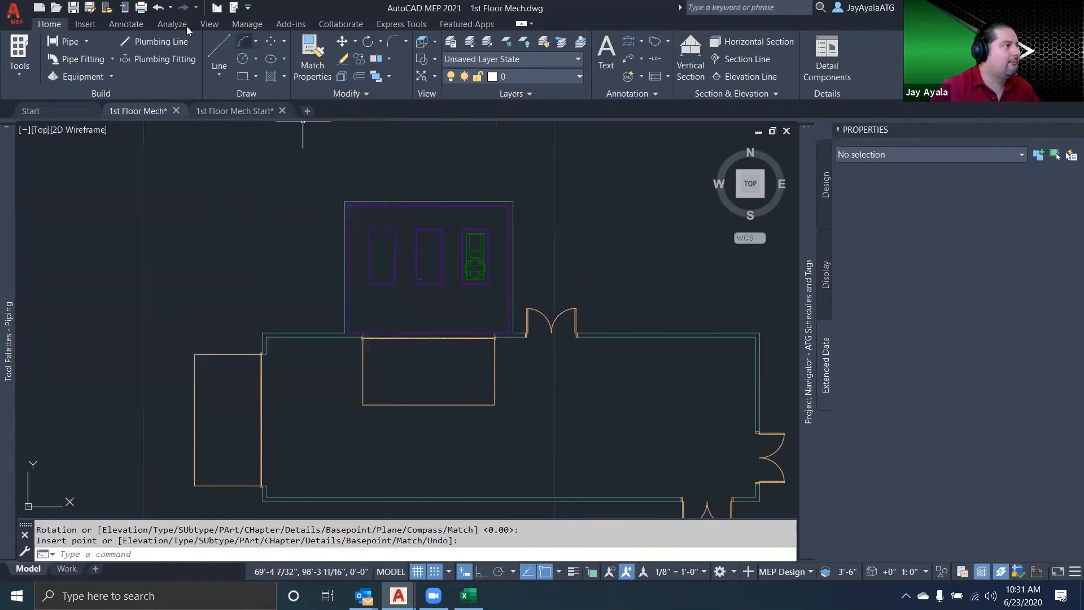
Create a property set definition named Pump in the 1st Floor Mech drawing's Style Manager
left_click(249, 25)
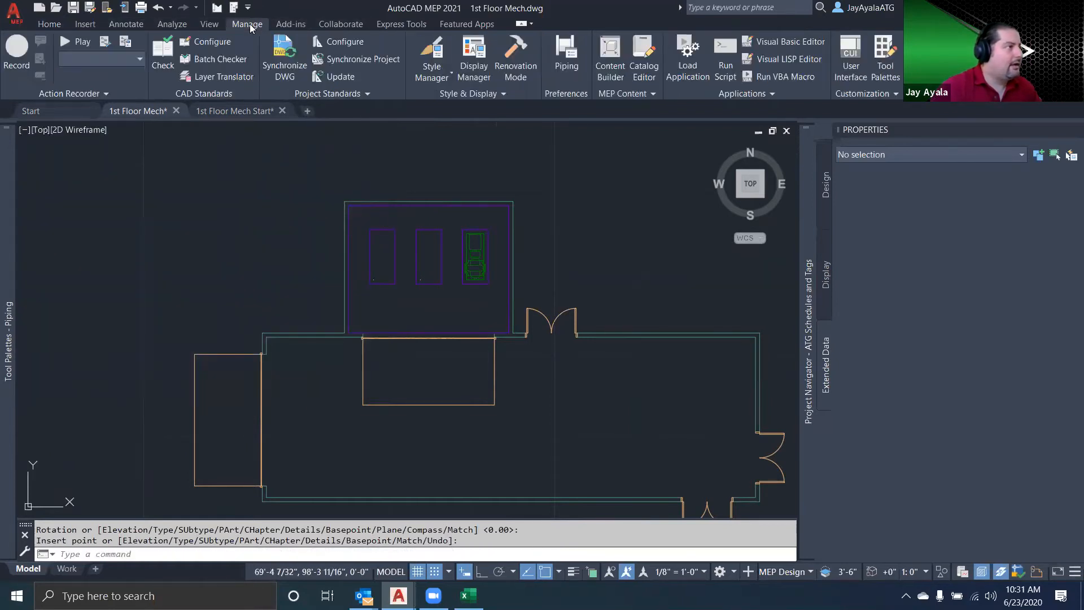
left_click(428, 54)
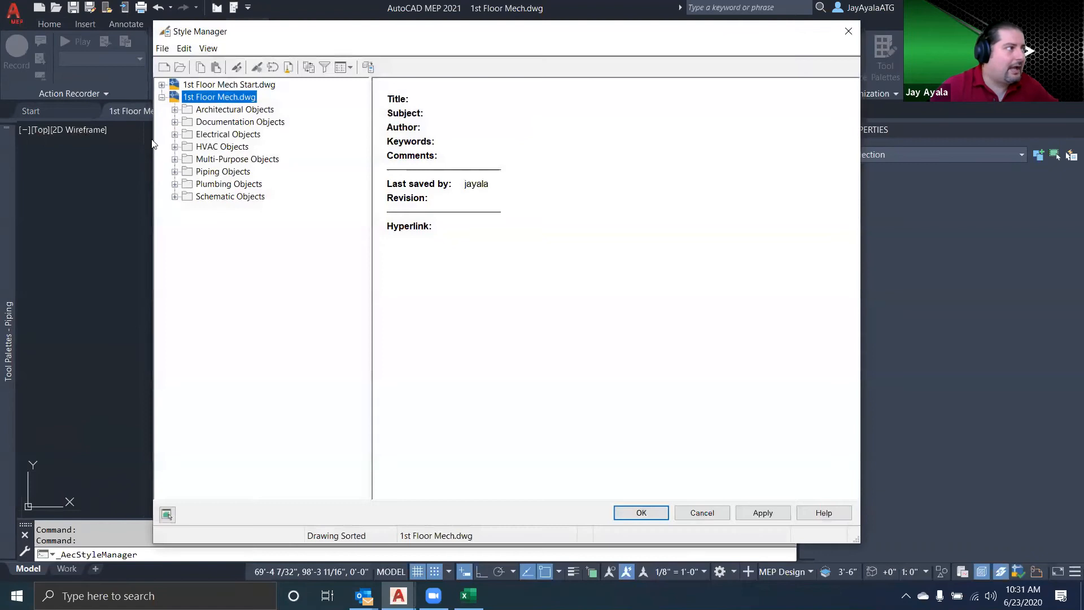
left_click(175, 121)
left_click(188, 208)
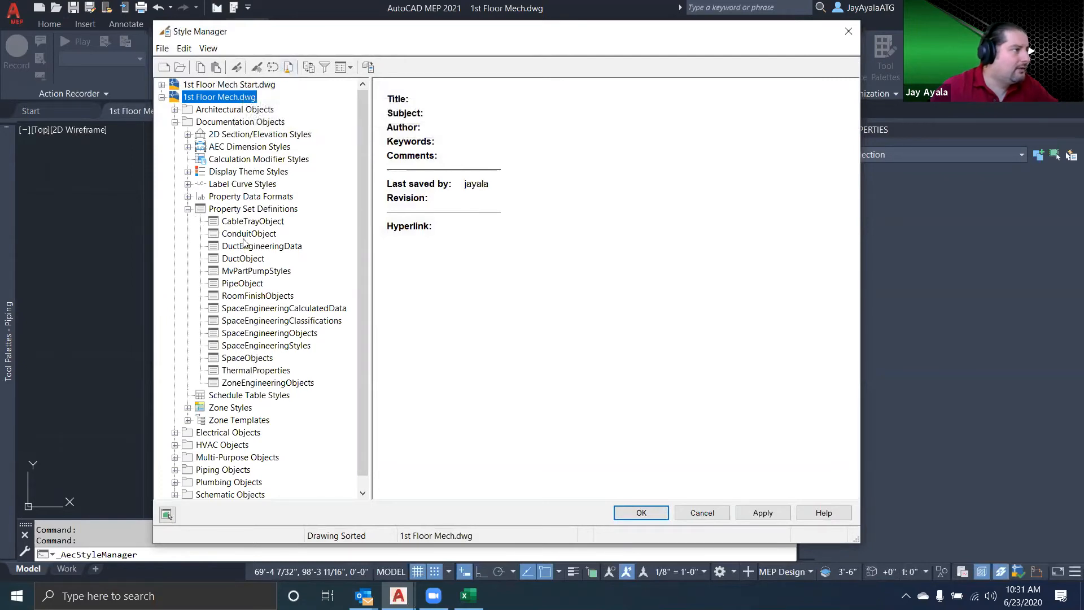
left_click(250, 212)
left_click(256, 67)
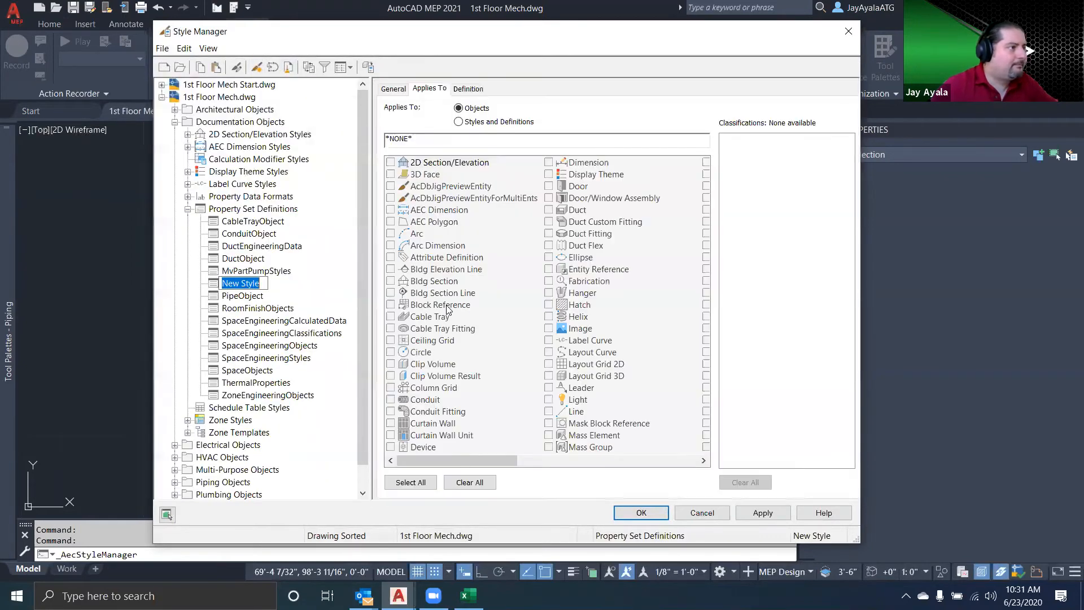
left_click(393, 89)
key("End")
key("ctrl+a")
type("p")
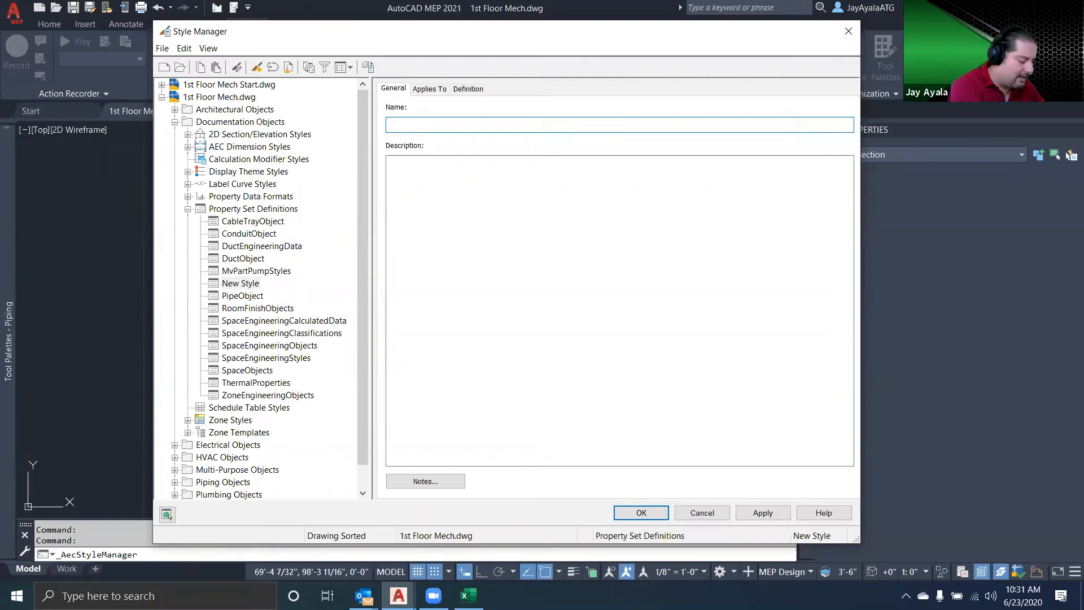
Apply the Pump definition to Multi-View Part objects, limited to the Pump classification under MvPart Type
left_click(429, 89)
left_click_drag(493, 460, 553, 460)
left_click(548, 223)
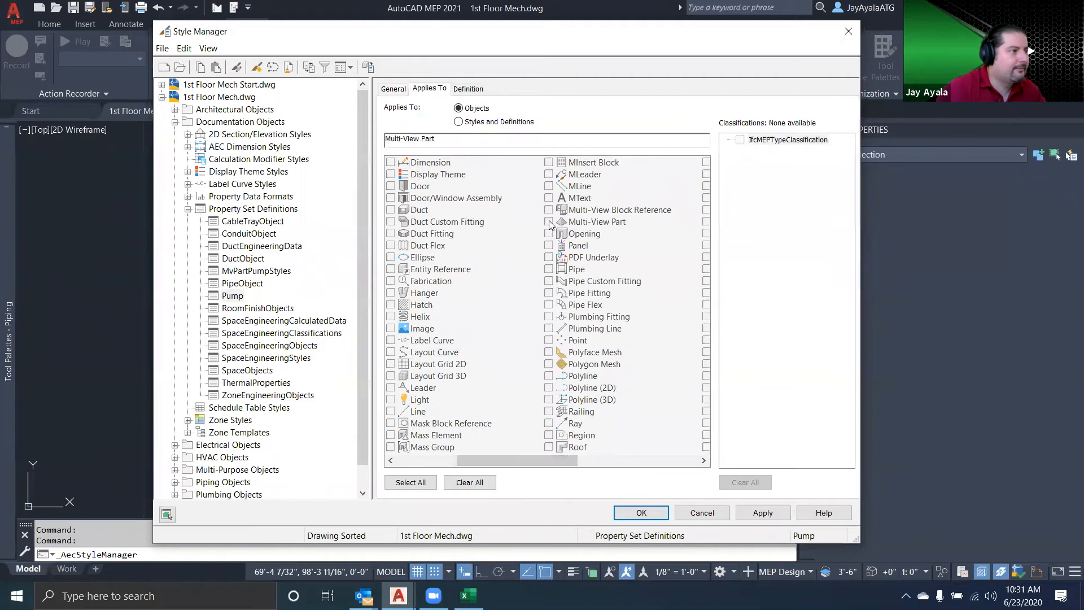
left_click(727, 151)
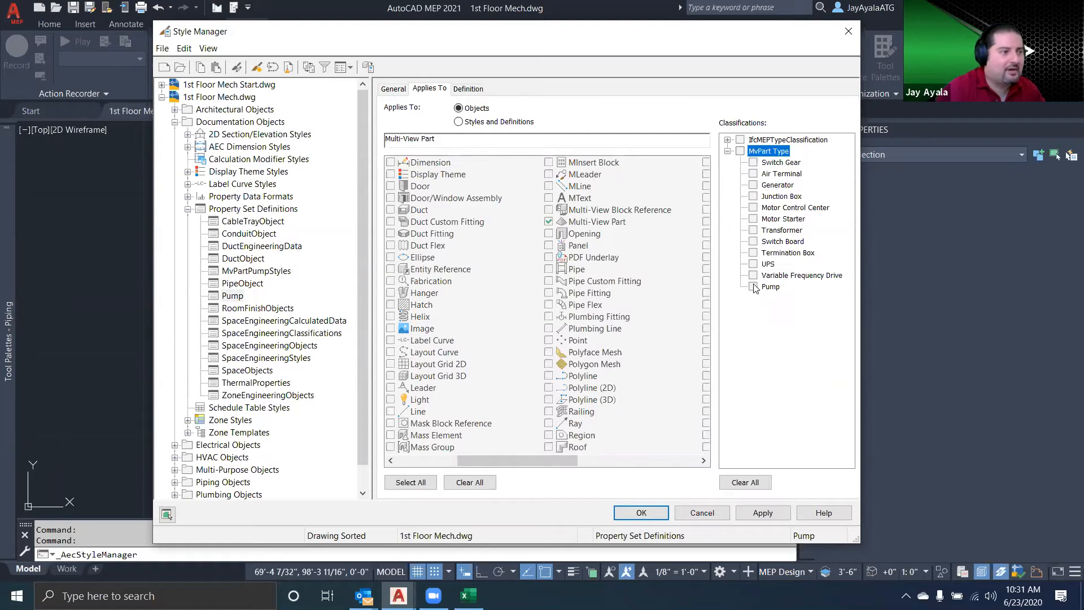
left_click(753, 287)
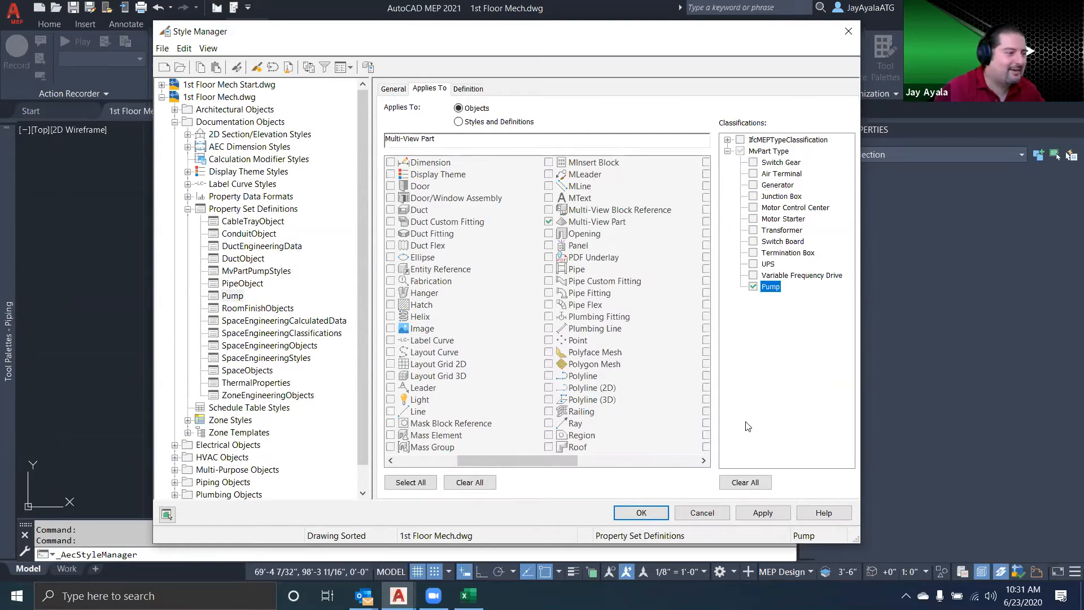
Open the Pump definition's property list, then switch to Excel and examine the MARK NUMBER, LOCATION, SERVES and TYPE columns
left_click(468, 88)
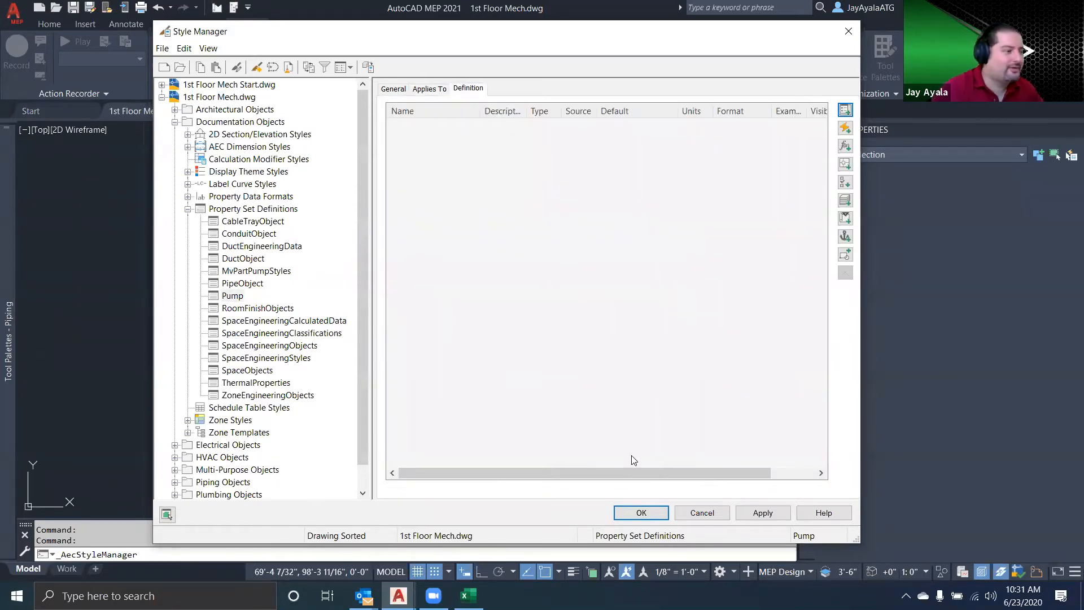
left_click(469, 595)
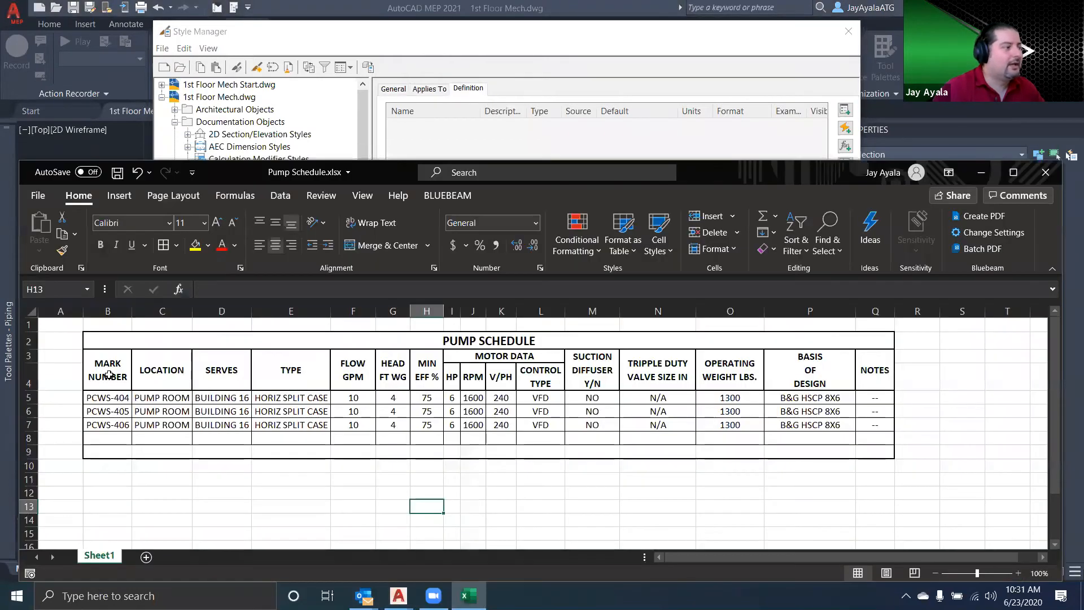
left_click_drag(109, 375, 111, 467)
left_click_drag(161, 373, 165, 454)
left_click_drag(227, 373, 224, 452)
left_click_drag(305, 369, 291, 451)
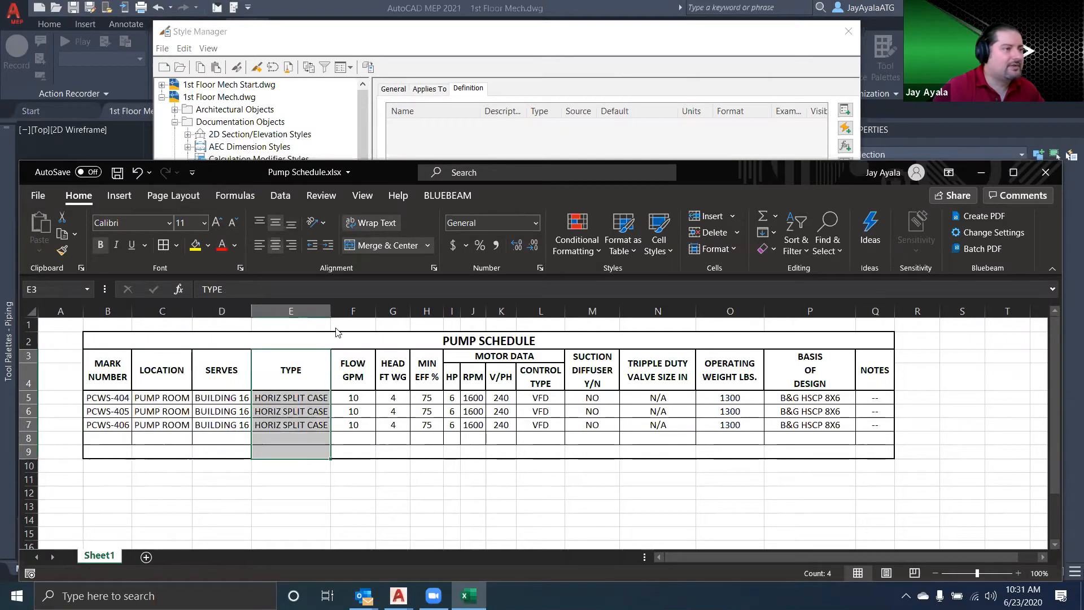
Return to AutoCAD MEP's Style Manager and add a manual property named MarkNumber to the Pump definition
left_click(850, 111)
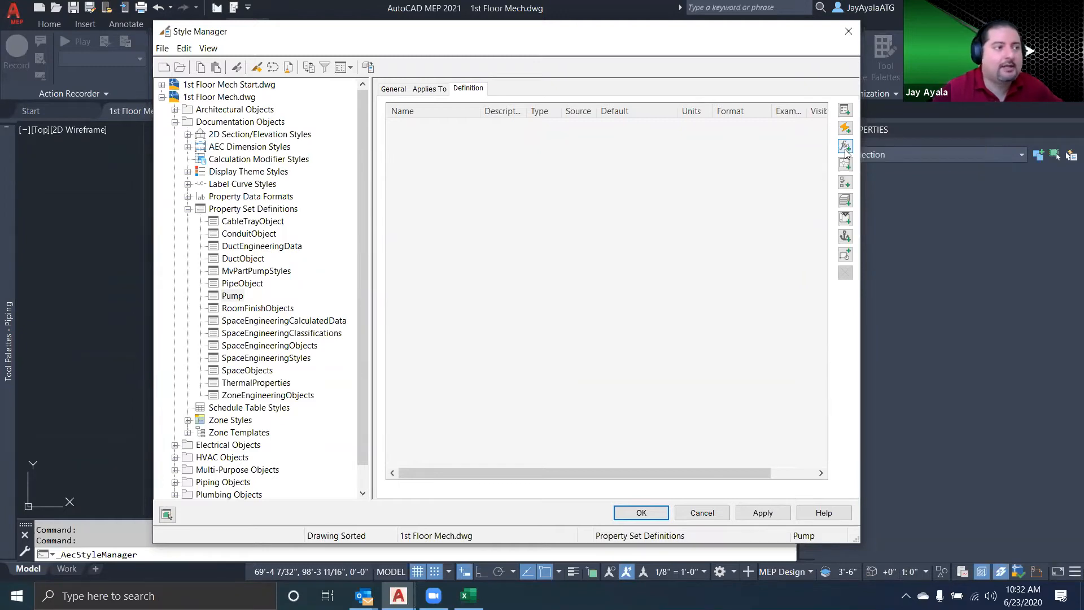
left_click(845, 110)
type("Mai")
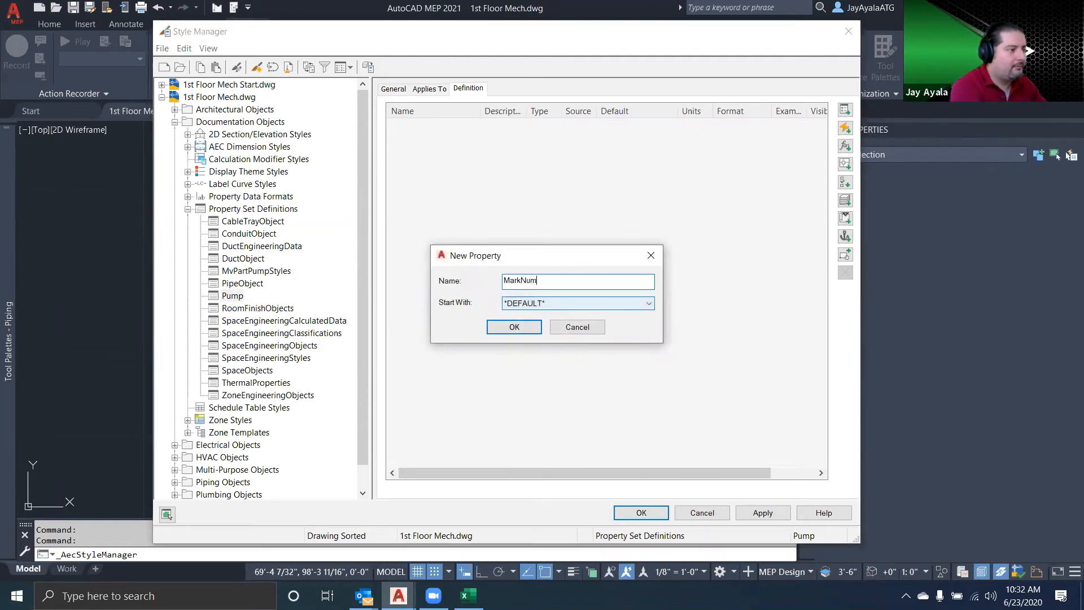
left_click(509, 327)
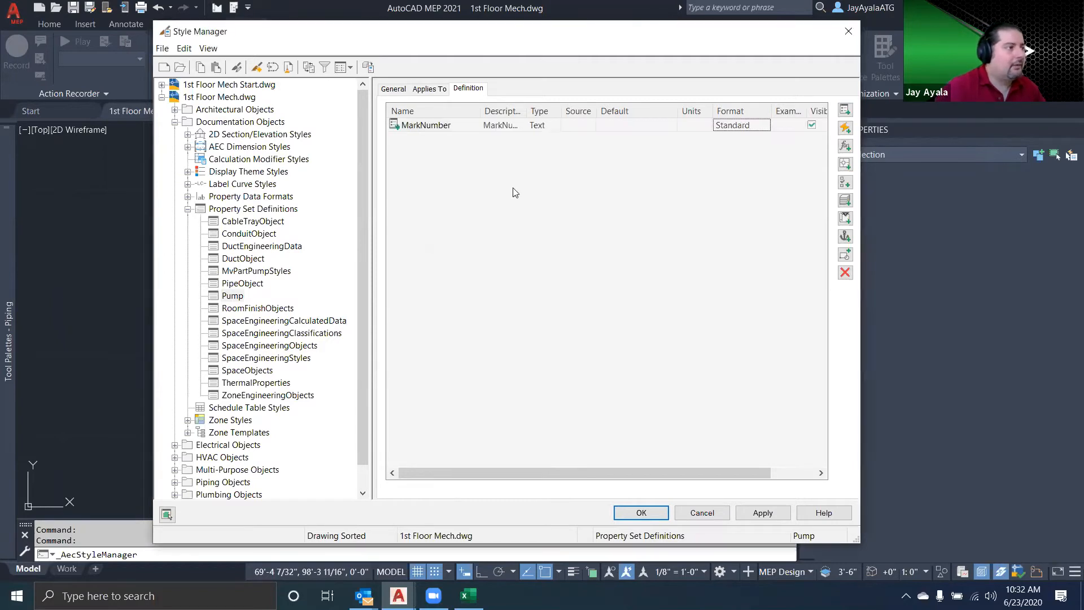
Give the MarkNumber property the default value PCWR-101 and the Case - Upper format
left_click(508, 126)
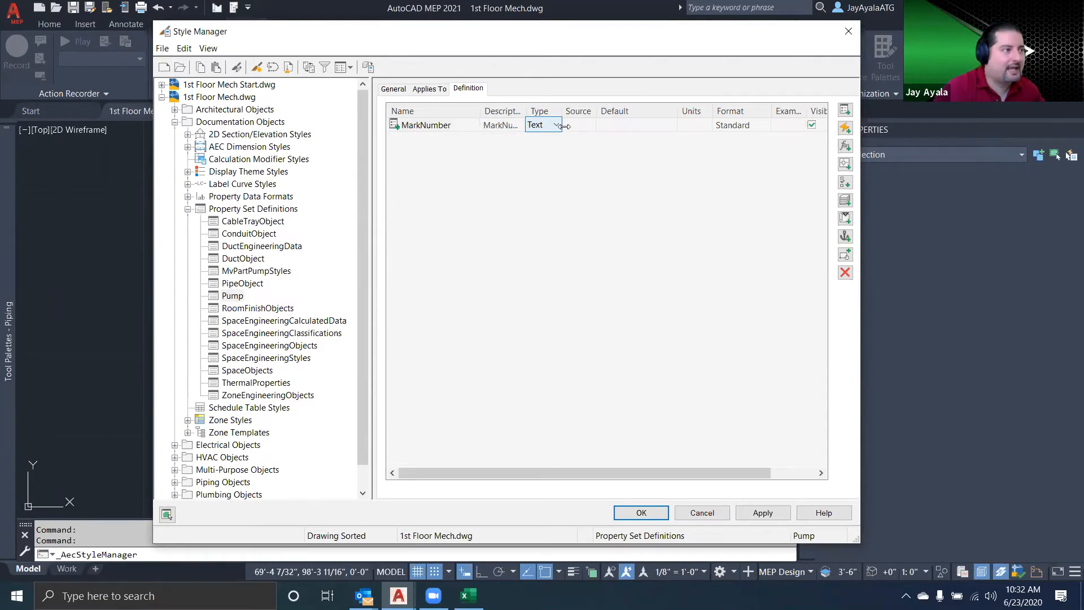
left_click(639, 126)
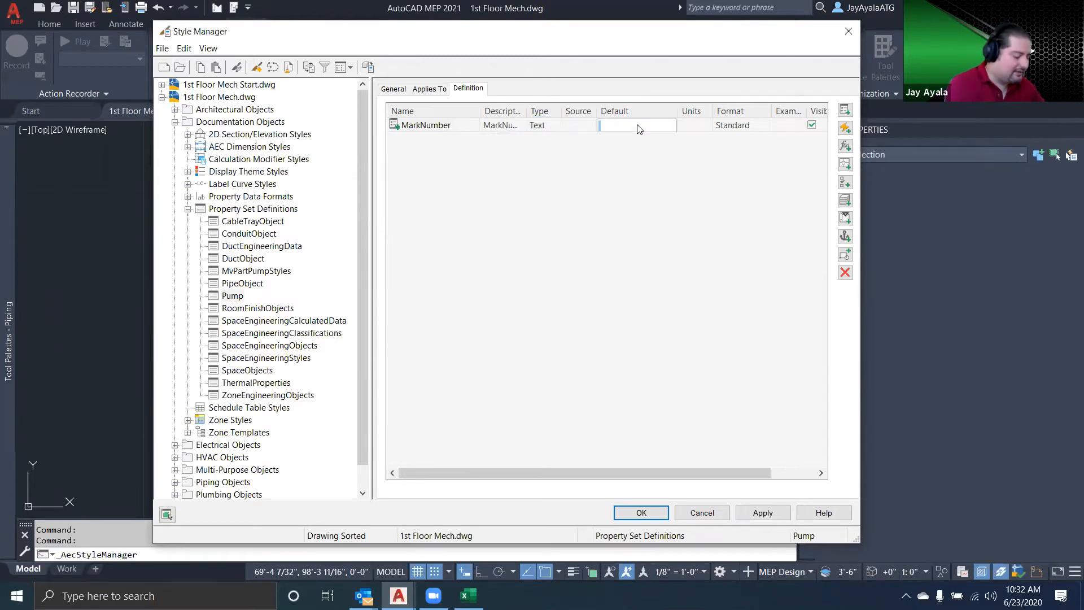
type("PCWR-101")
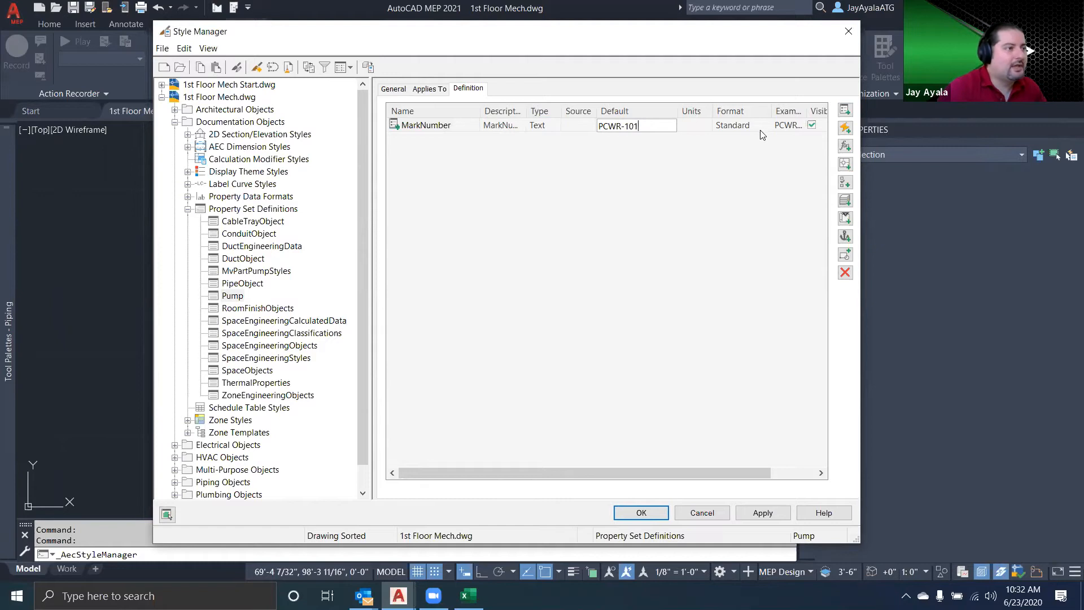
left_click(759, 129)
left_click(761, 127)
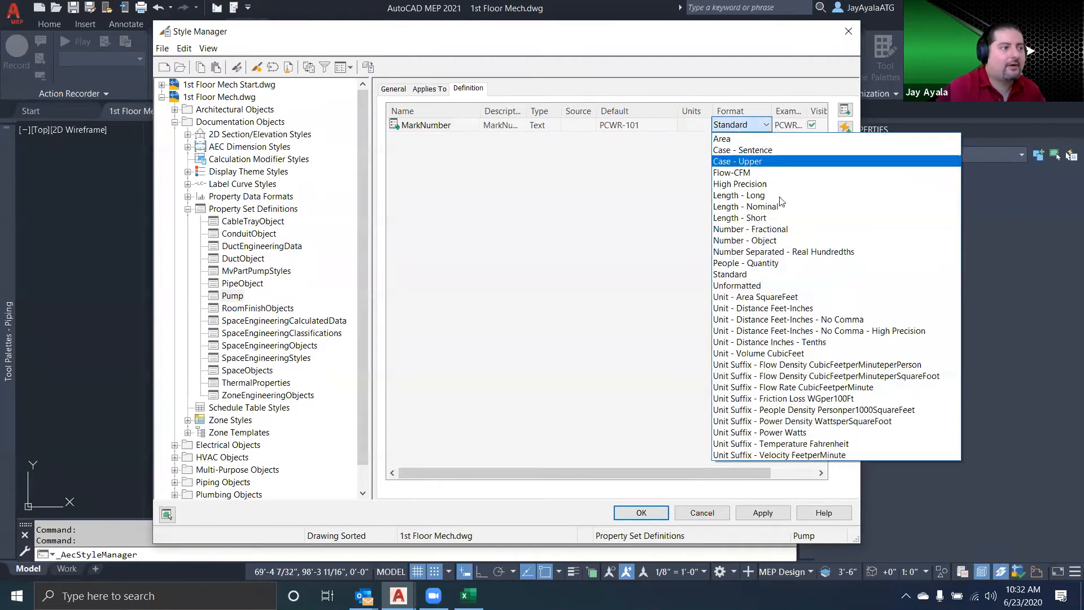
left_click(791, 161)
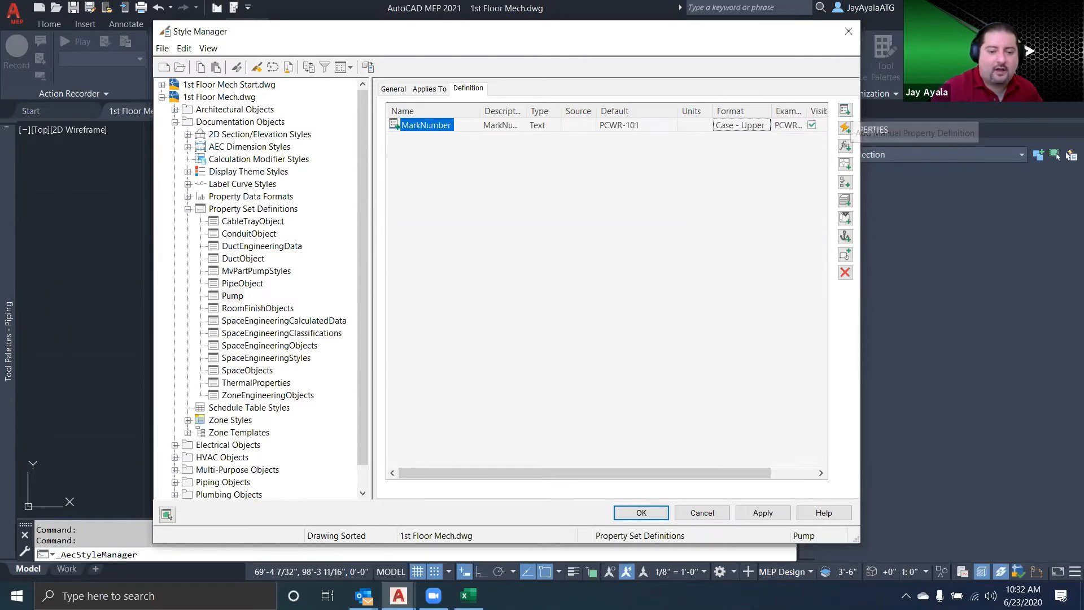
Check the Excel pump schedule for the next column, then add a manual property named LOCATION to the Pump definition
left_click(468, 596)
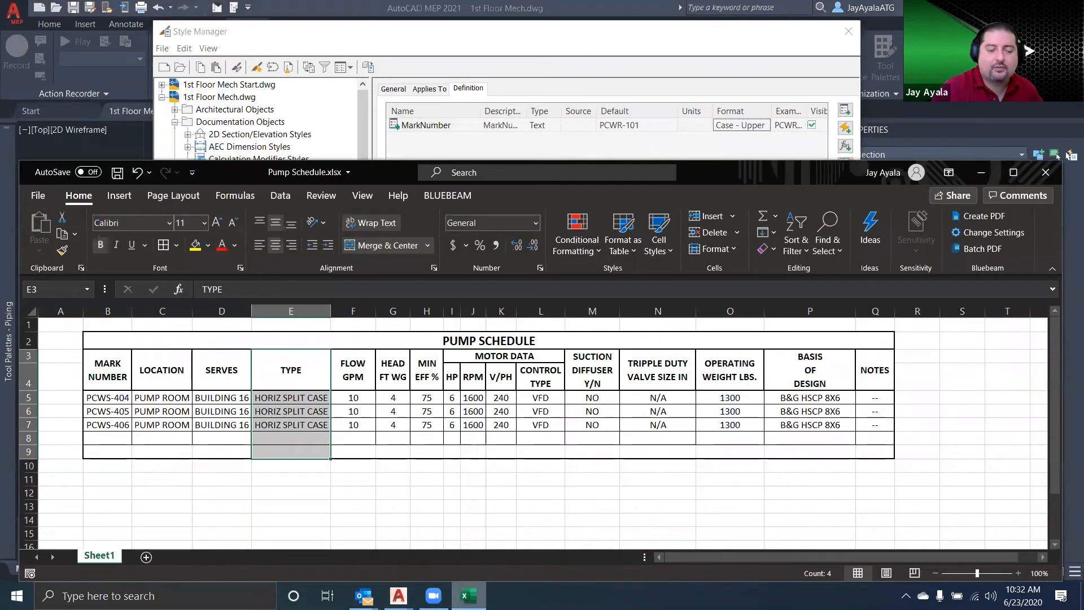
left_click(884, 158)
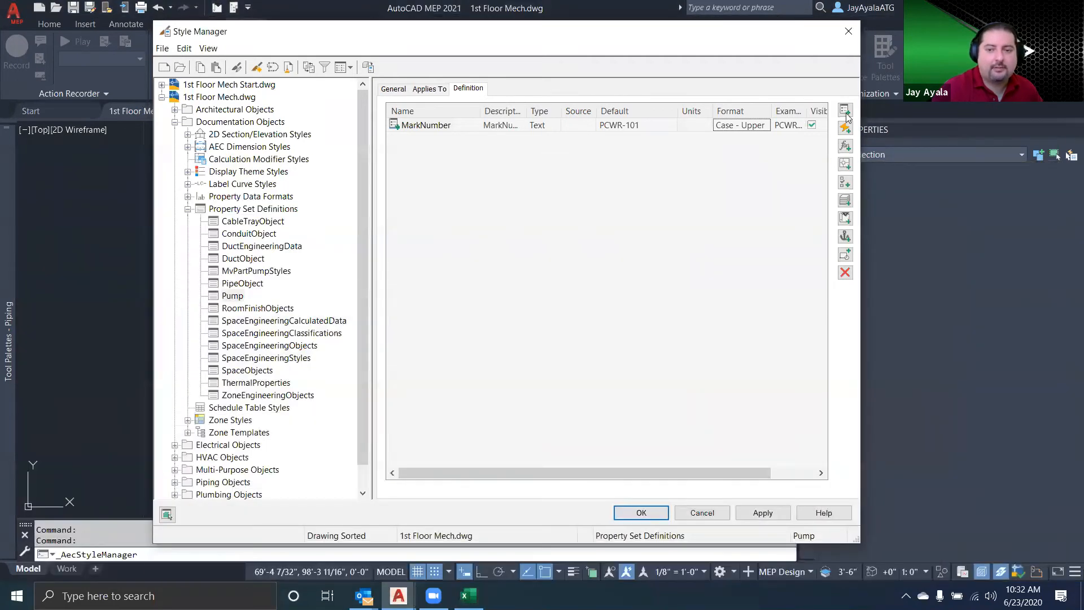
left_click(845, 110)
key("Caps_Lock")
type("LOCATION")
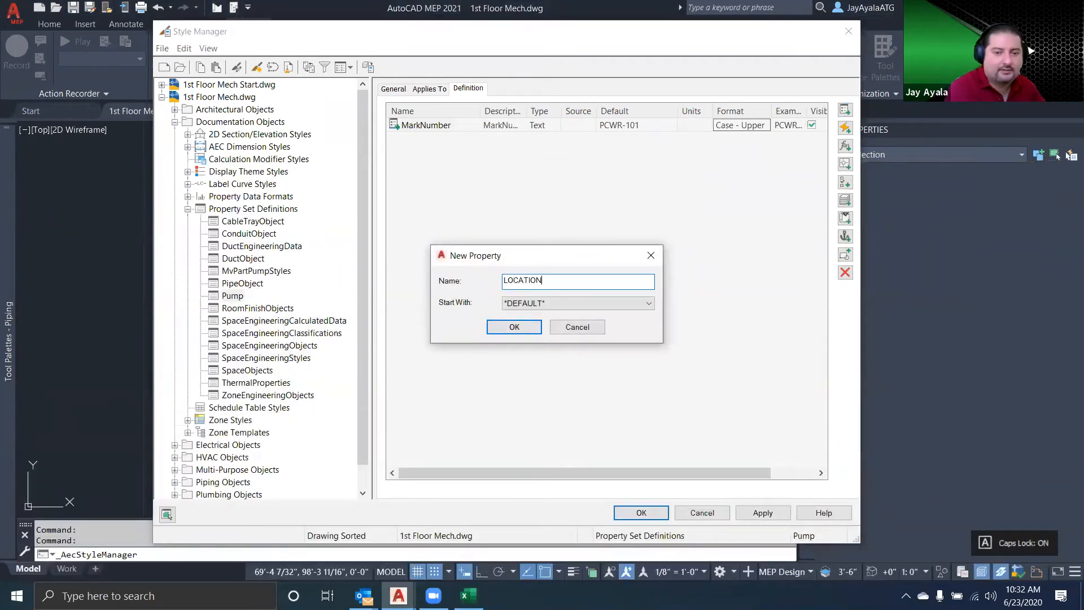
left_click(527, 328)
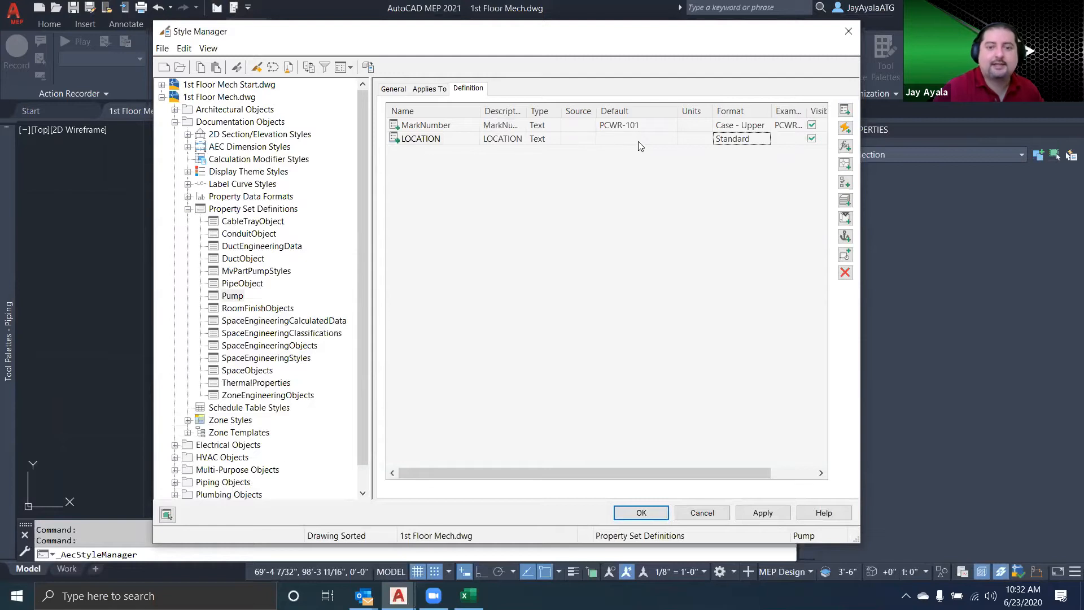
Give the LOCATION property the default value PUMP ROOM and the Case - Upper format
left_click(658, 141)
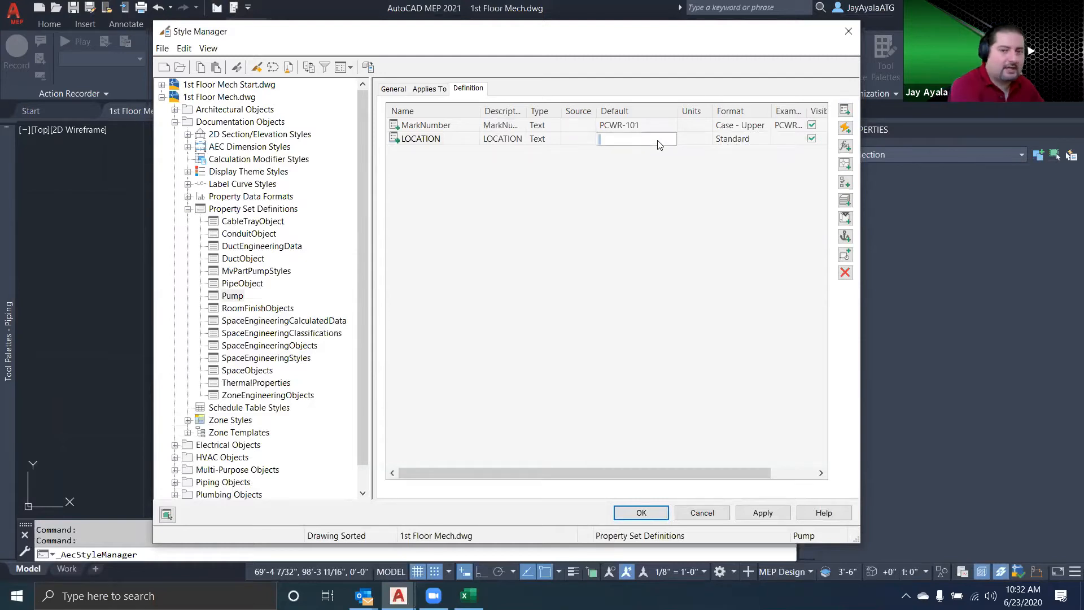
type("PUMP ROOM")
left_click(757, 140)
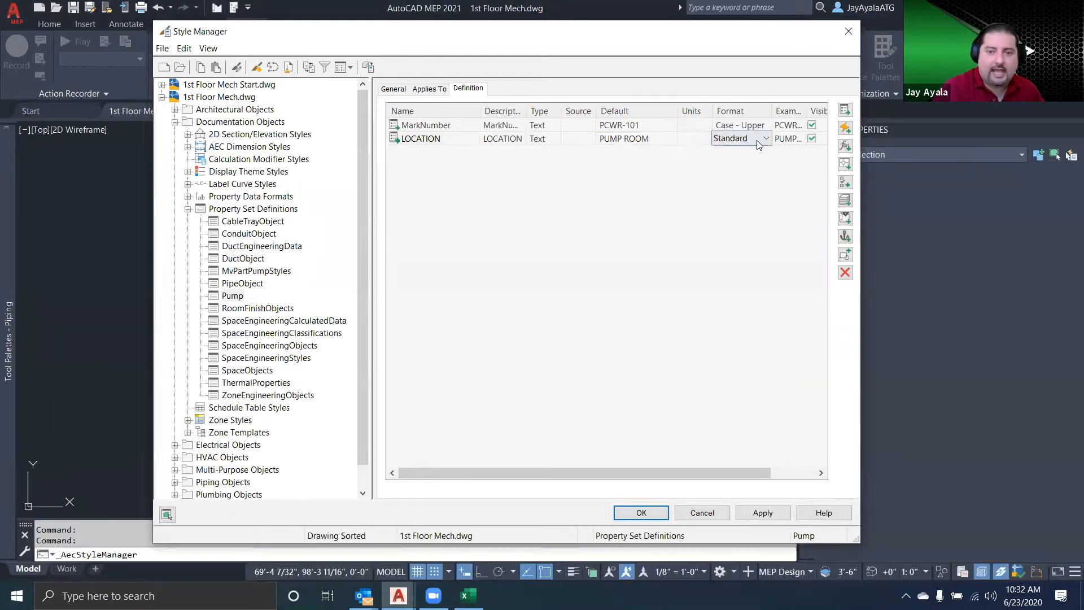
left_click(758, 140)
left_click(763, 176)
Add a manual property named SERVES with the default value BUILDING 16 and the Case - Upper format
left_click(845, 110)
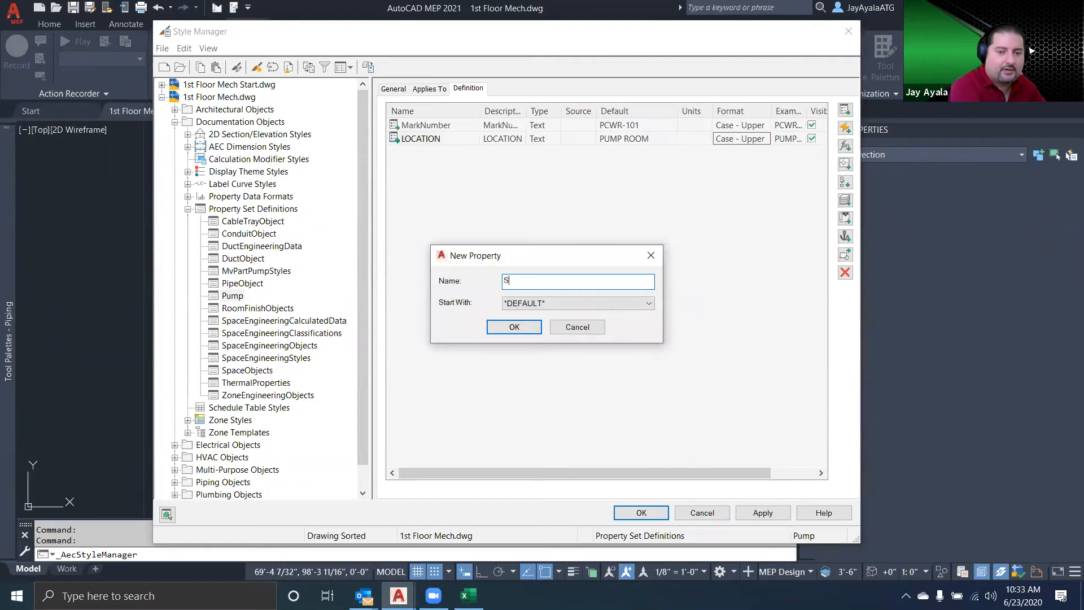
left_click(515, 327)
left_click(664, 153)
type("bUIL")
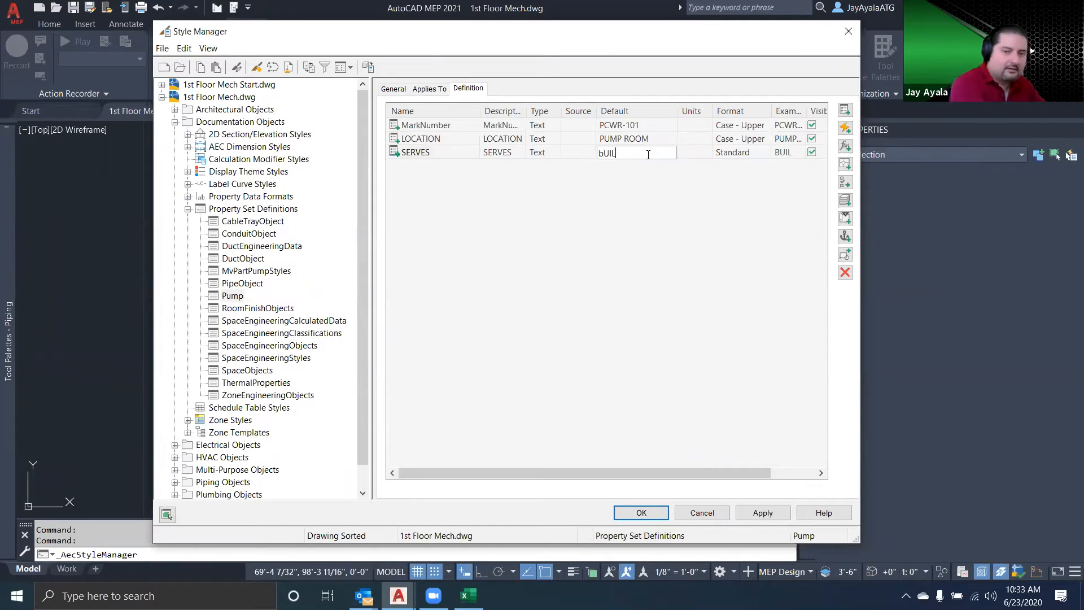
key("BackSpace")
key("BackSpace")
key("BackSpace")
key("BackSpace")
type("BIO;DING")
key("BackSpace")
key("BackSpace")
key("BackSpace")
key("BackSpace")
key("BackSpace")
key("BackSpace")
key("BackSpace")
type("UILDING 16")
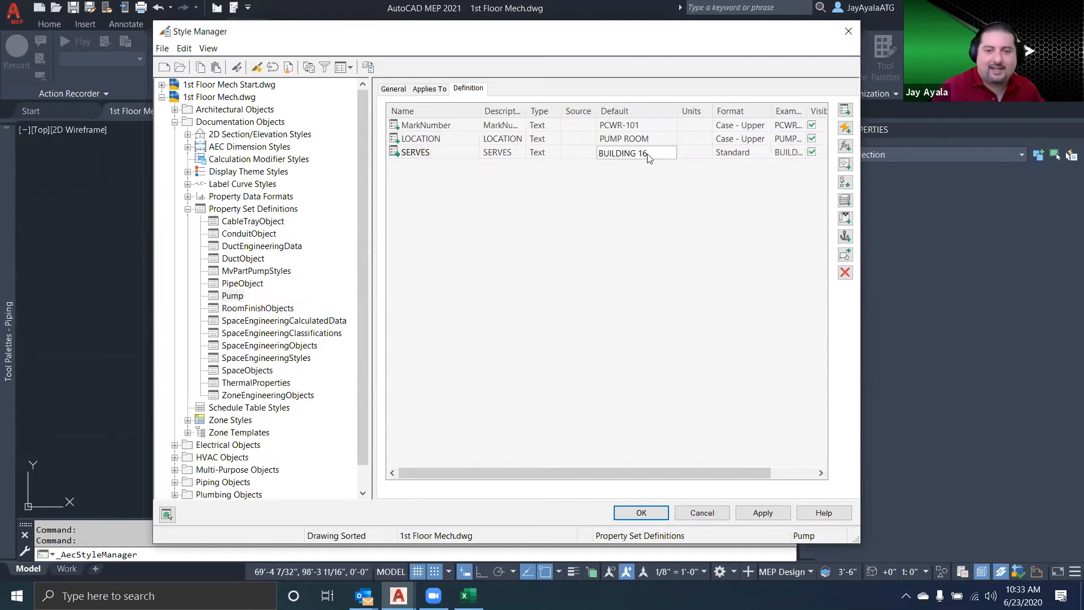
left_click(761, 154)
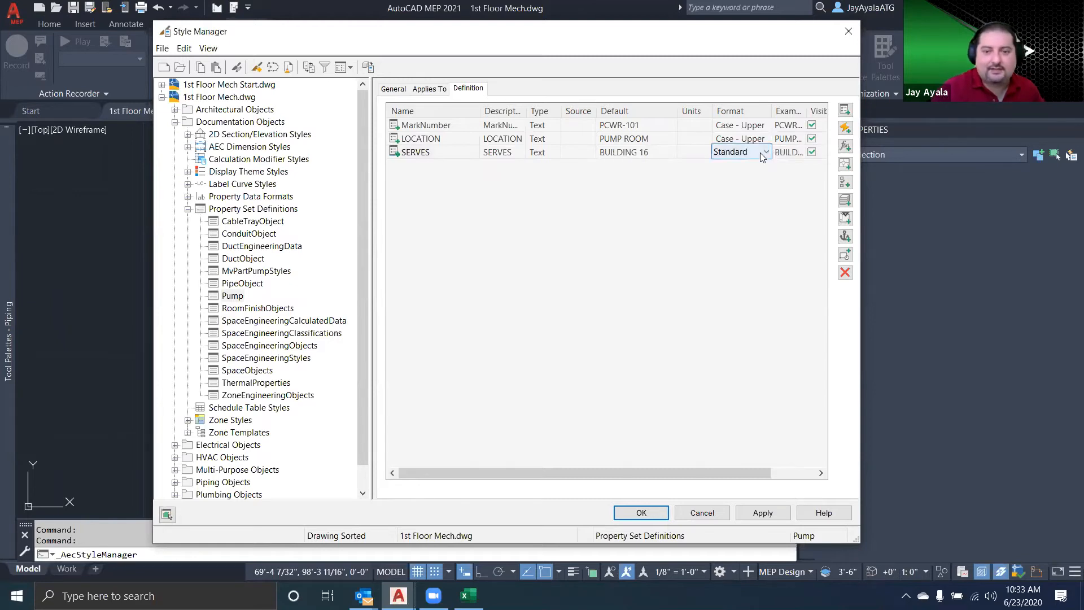
left_click(761, 152)
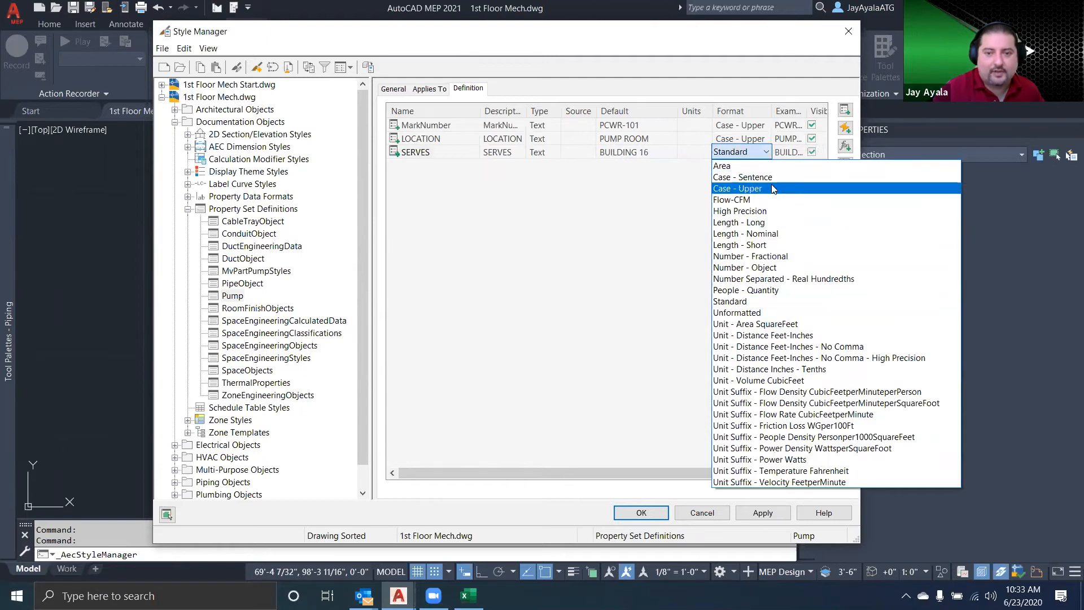
left_click(772, 188)
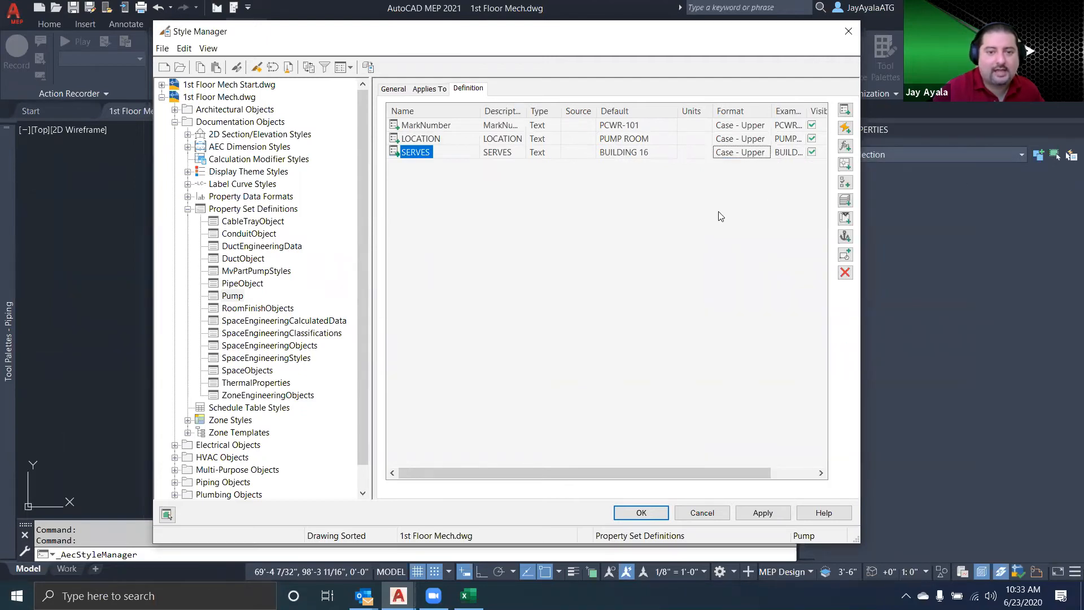
Check the Excel pump schedule again and add a manual property named TYPE to the Pump definition
left_click(845, 110)
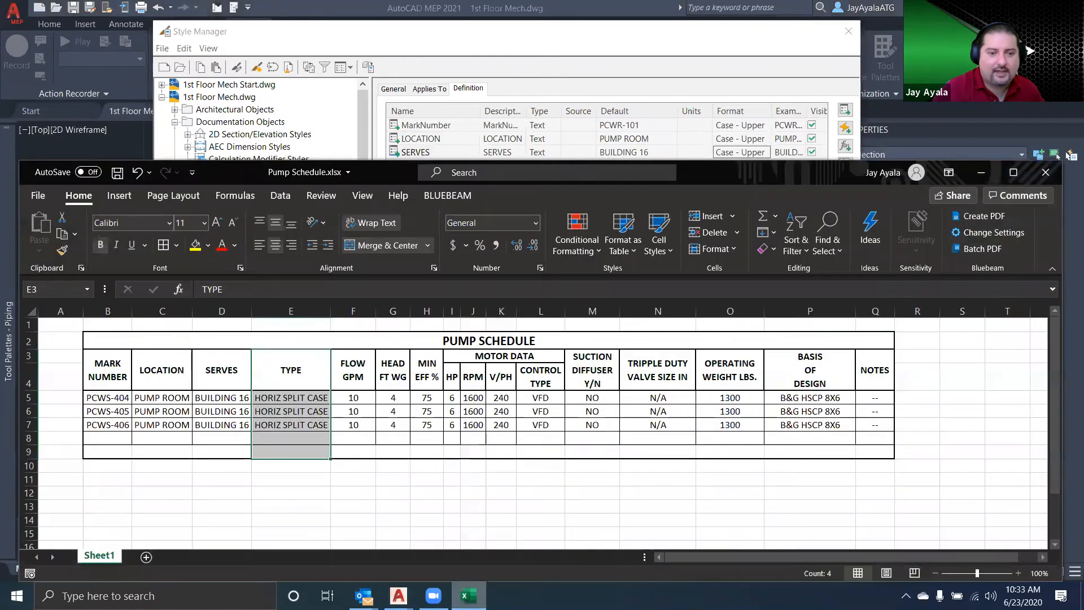
left_click(478, 588)
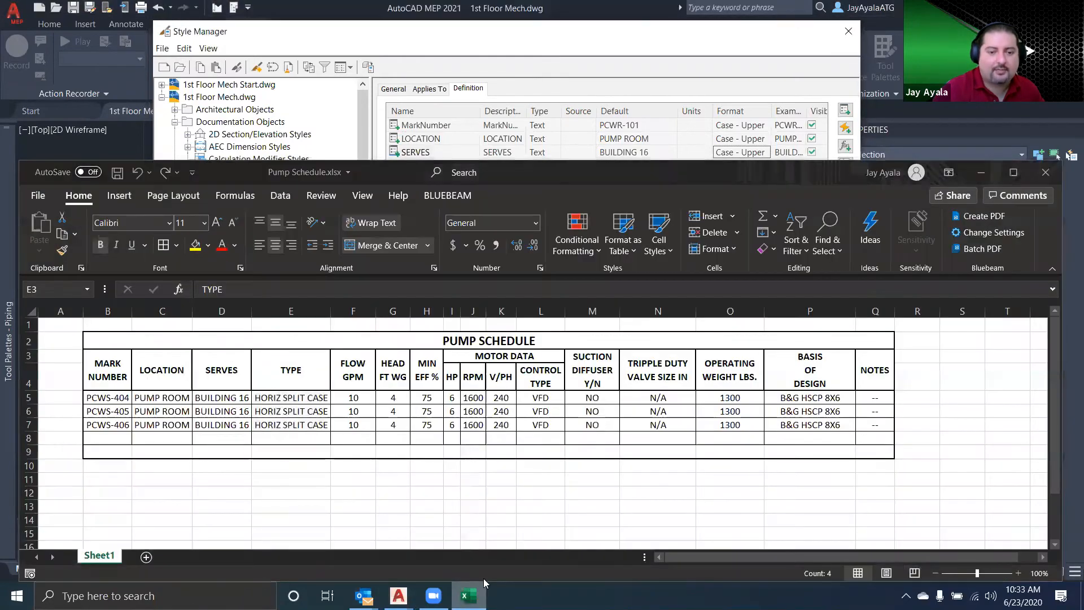
left_click(845, 111)
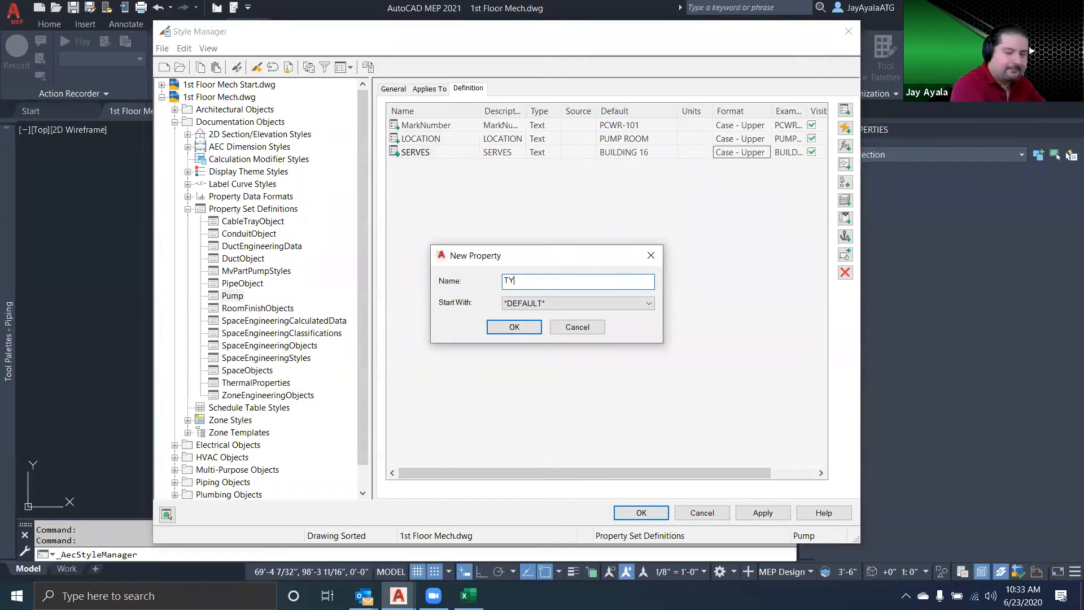
left_click(514, 327)
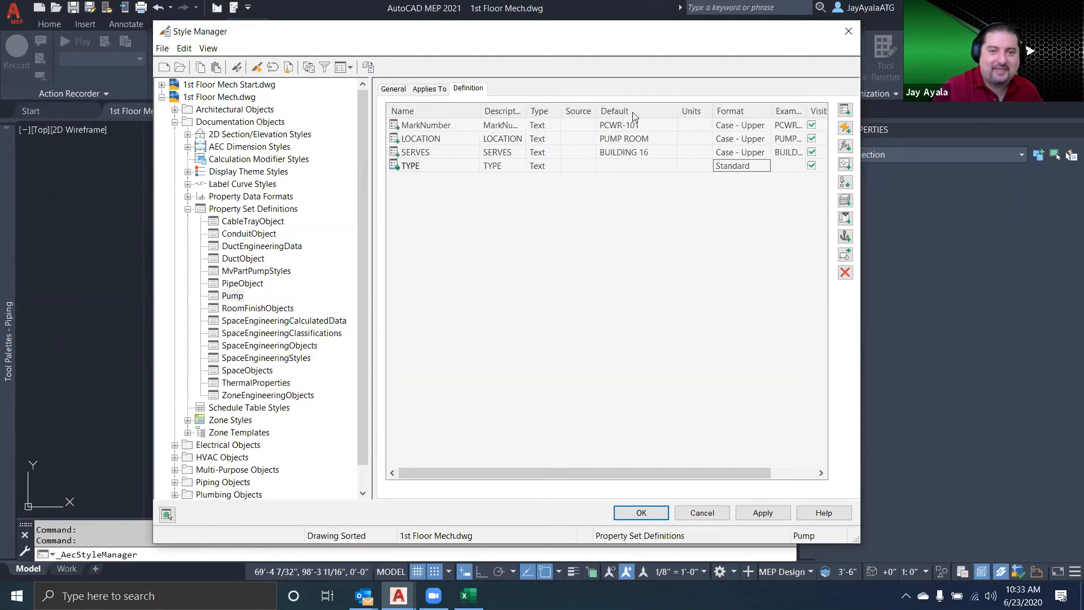
Give the TYPE property the default value HSCP and the Case - Upper format, then accept the Style Manager changes
left_click(631, 171)
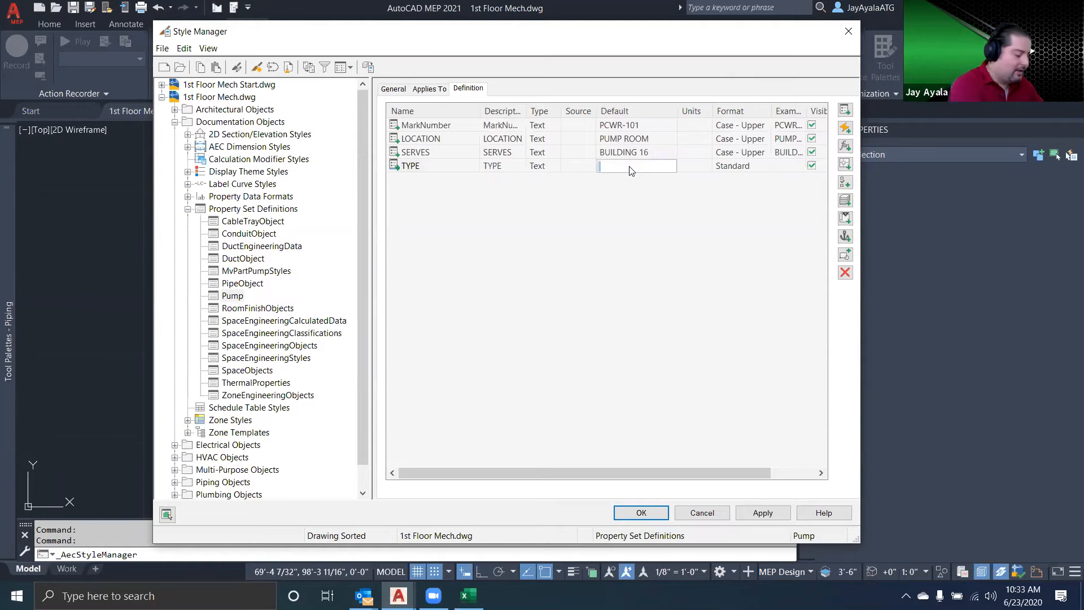
type("HSCP")
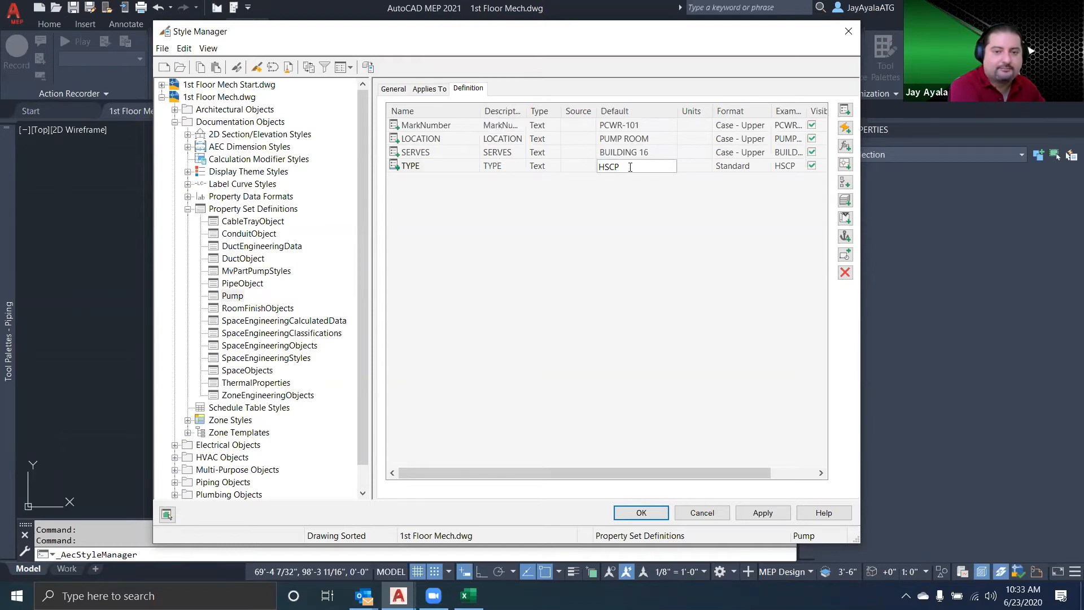
left_click(765, 166)
left_click(766, 165)
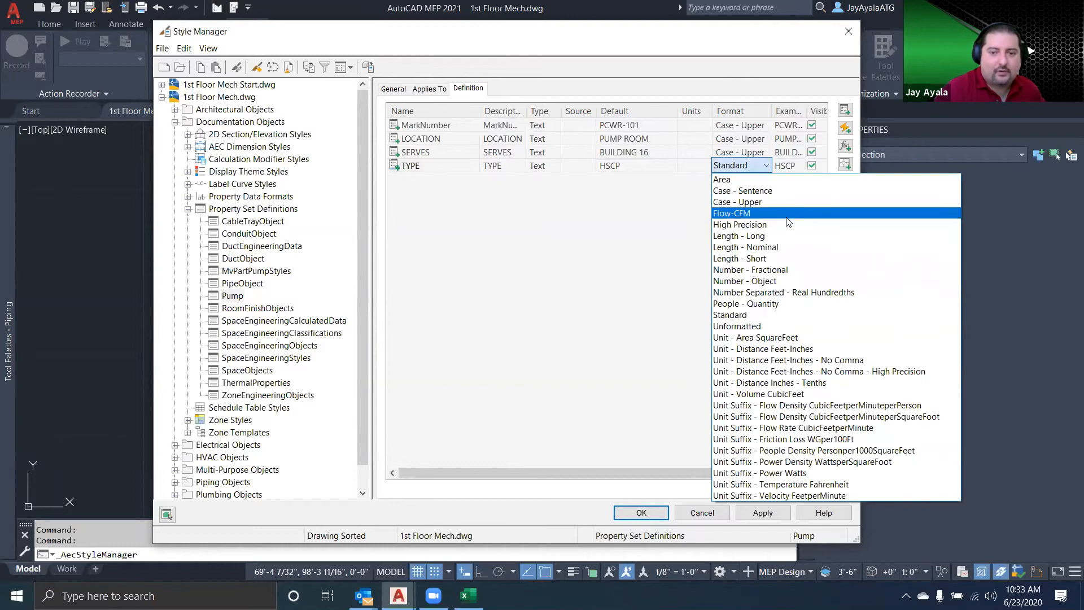
left_click(720, 200)
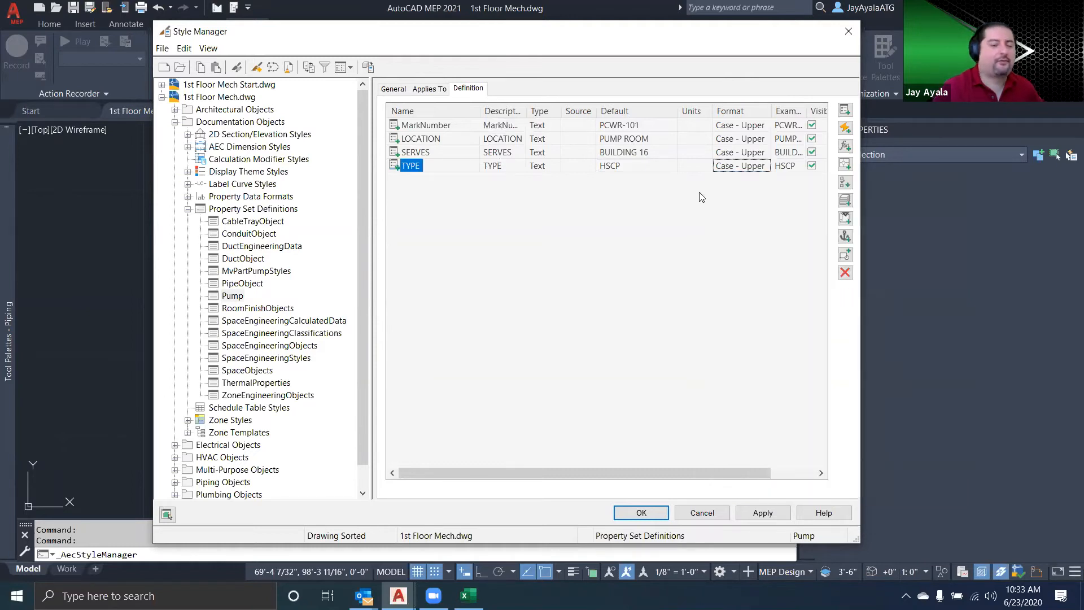
left_click(653, 512)
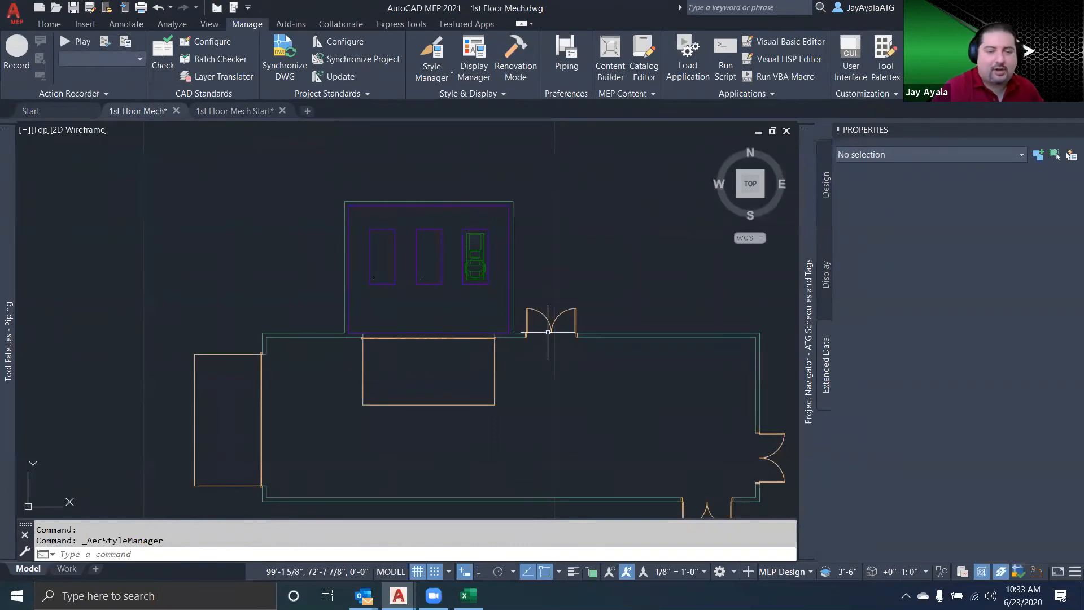
Attach the Pump property set to the pump on the rightmost equipment pad and clear the selection
left_click(473, 255)
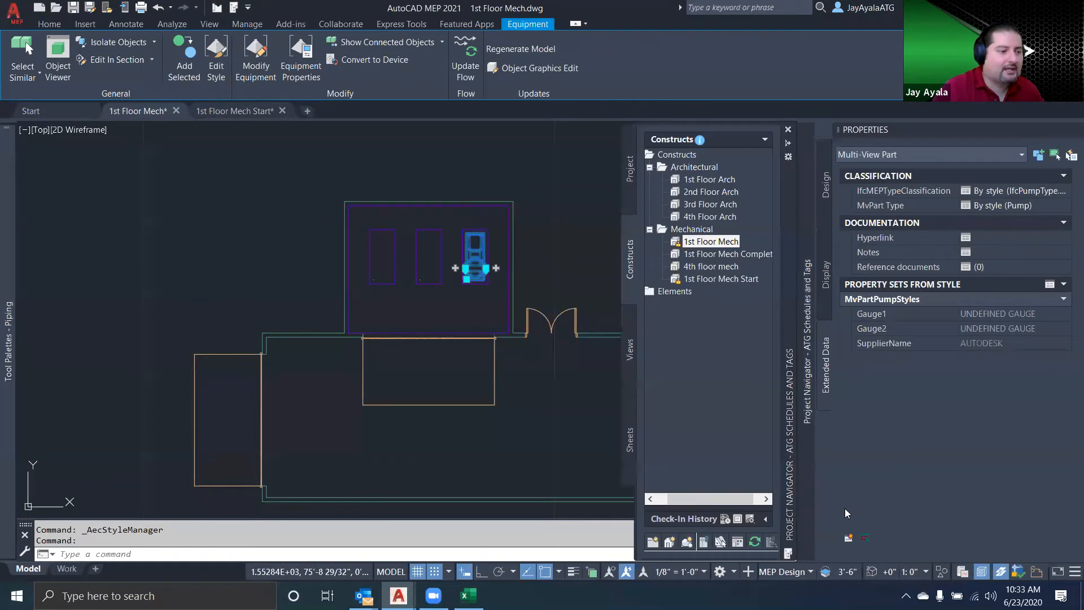
left_click(848, 539)
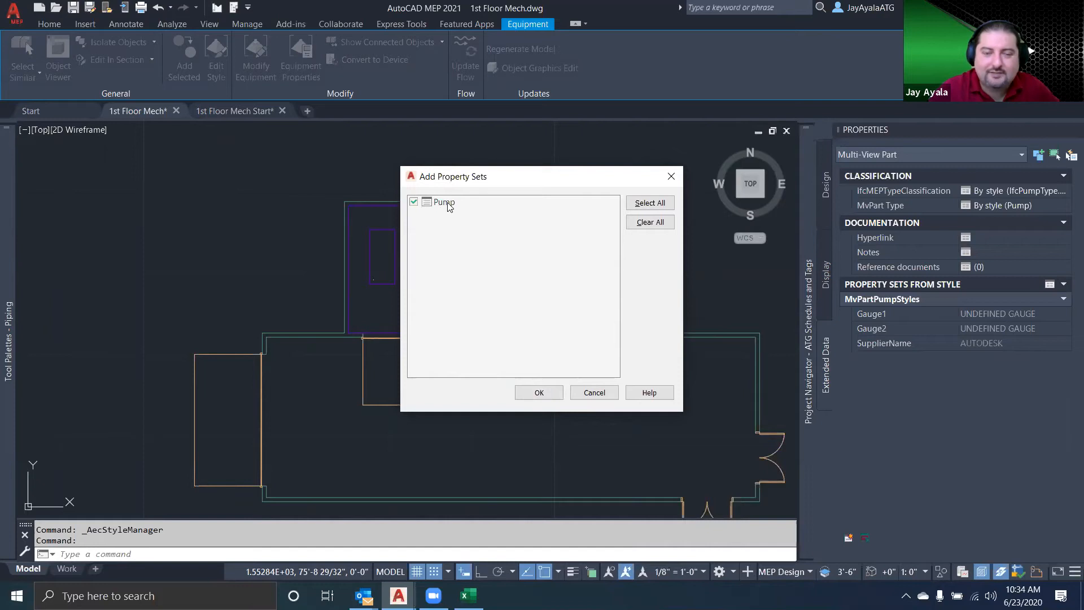
left_click(539, 393)
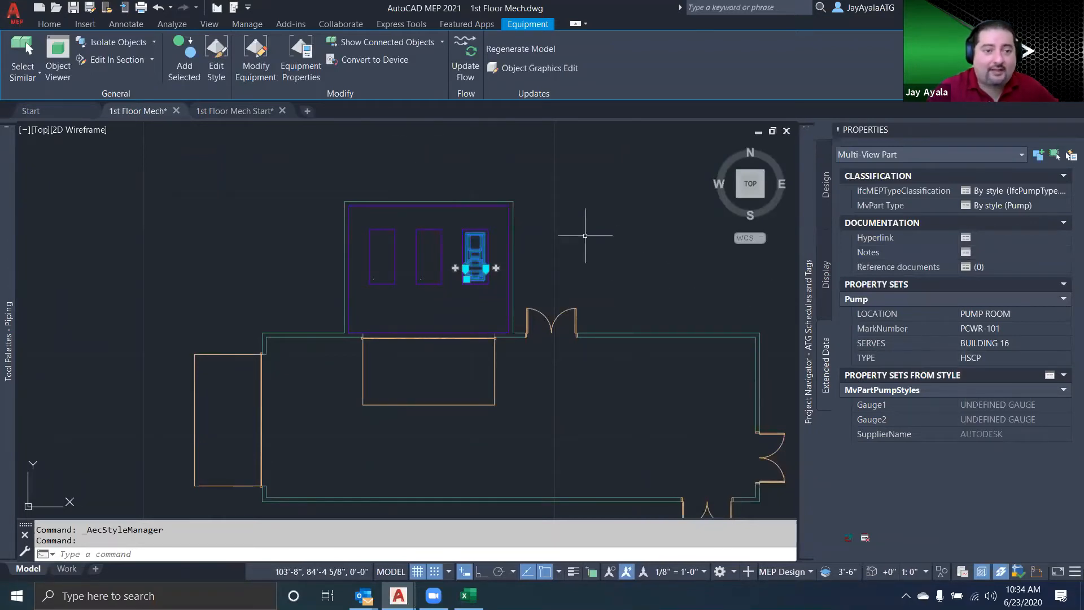
key("Escape")
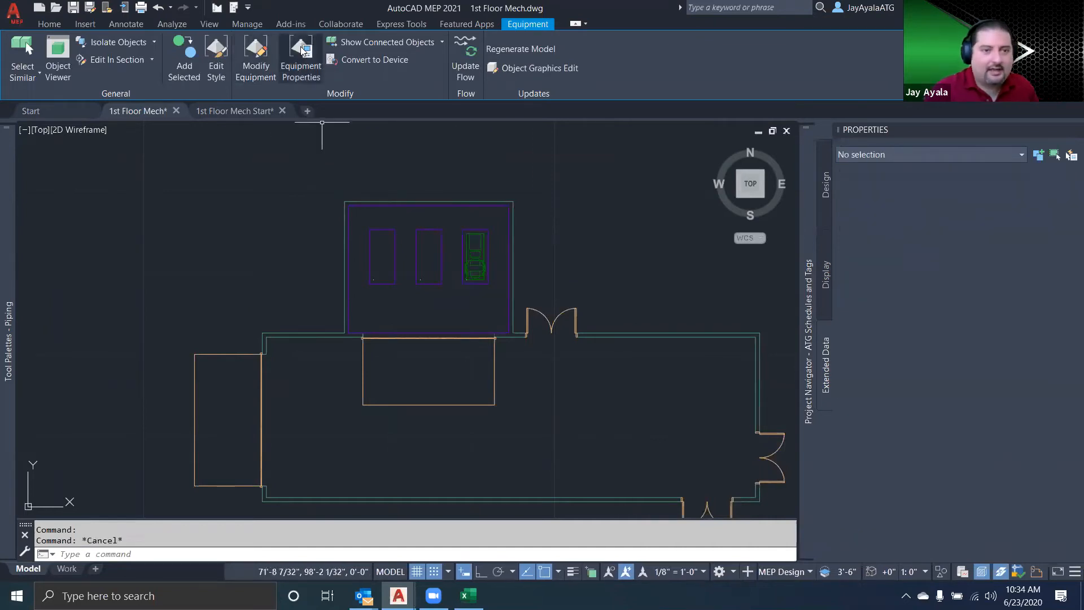
Reopen the Pump property set definition of 1st Floor Mech in the Style Manager and widen the window to reach the Order column
left_click(431, 57)
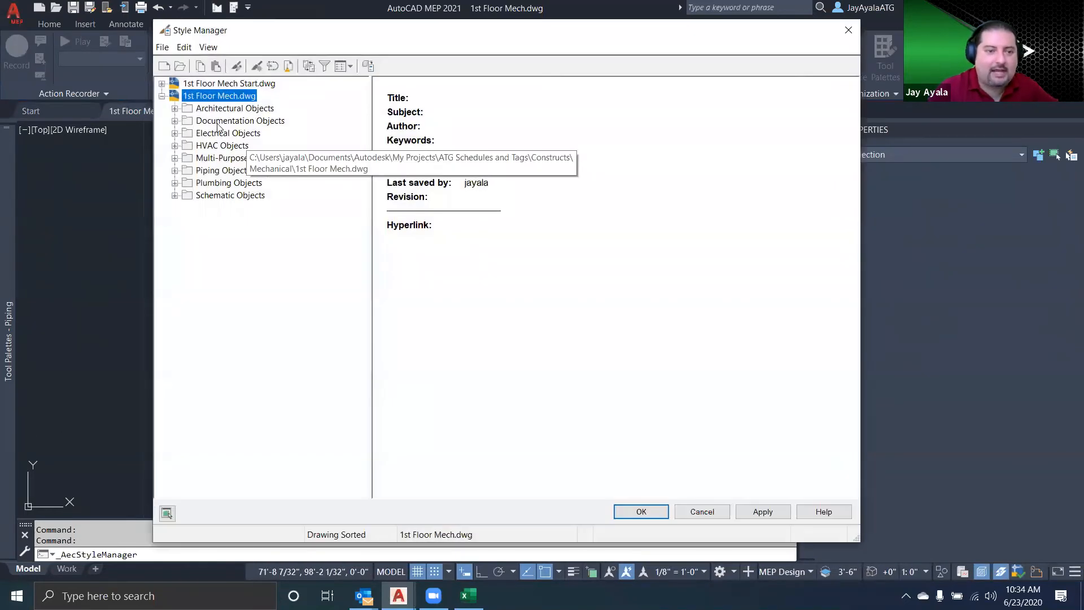
left_click(175, 121)
left_click(231, 209)
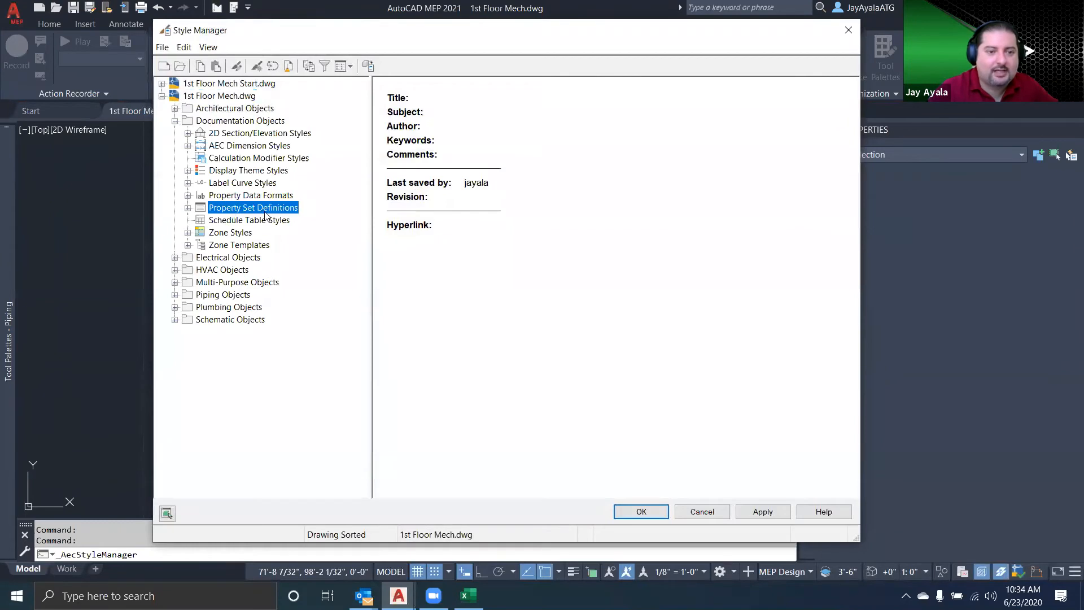
double_click(401, 182)
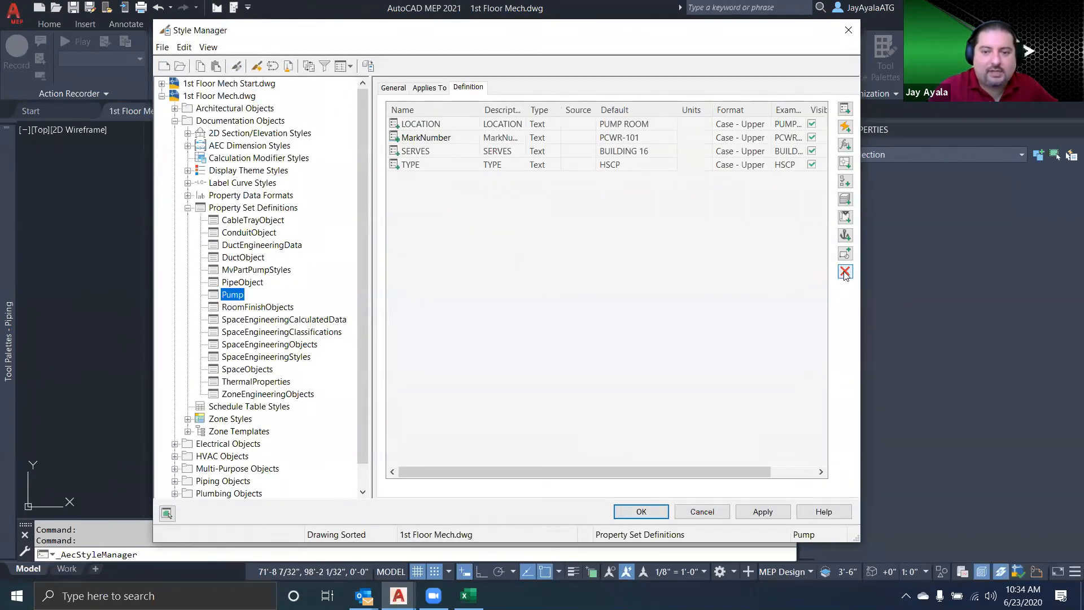
left_click_drag(862, 286, 999, 271)
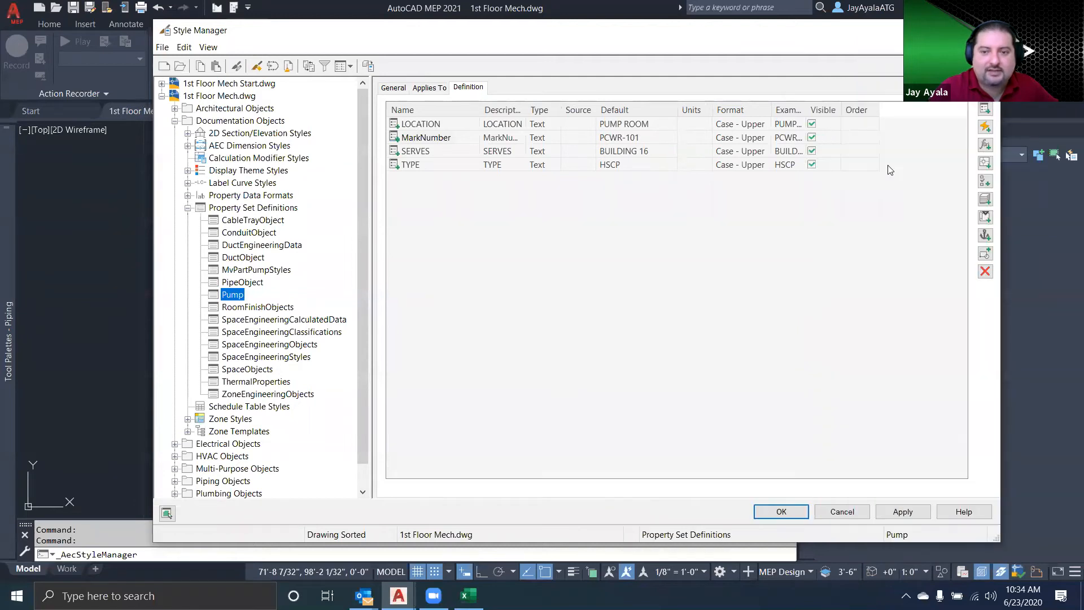
left_click_drag(802, 30, 727, 28)
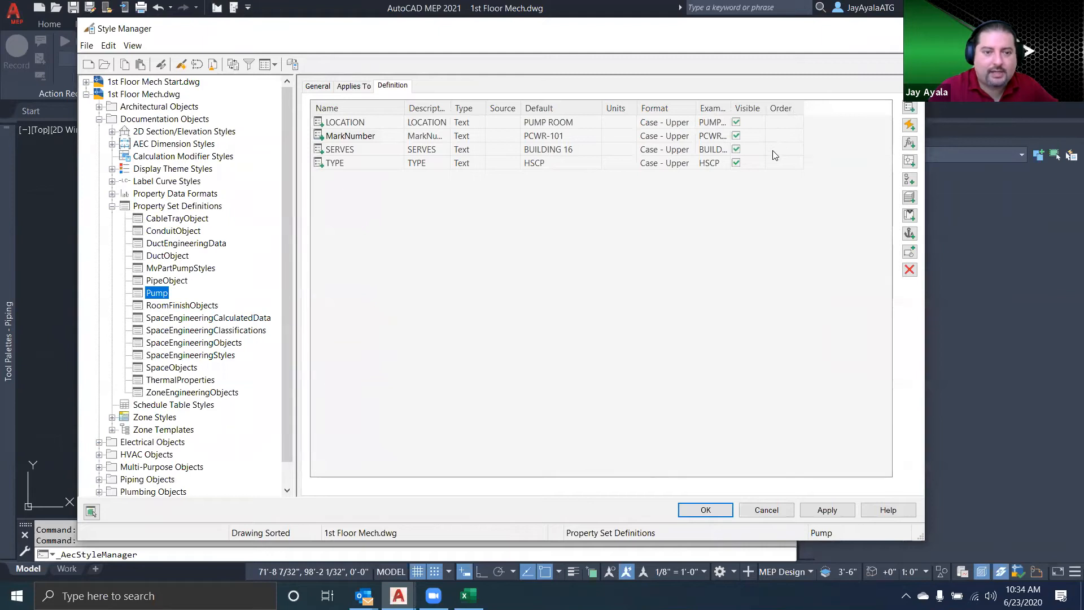
Set the display order of the Pump properties to MarkNumber 1, LOCATION 2, SERVES 3 and TYPE 4
left_click(784, 135)
type("1")
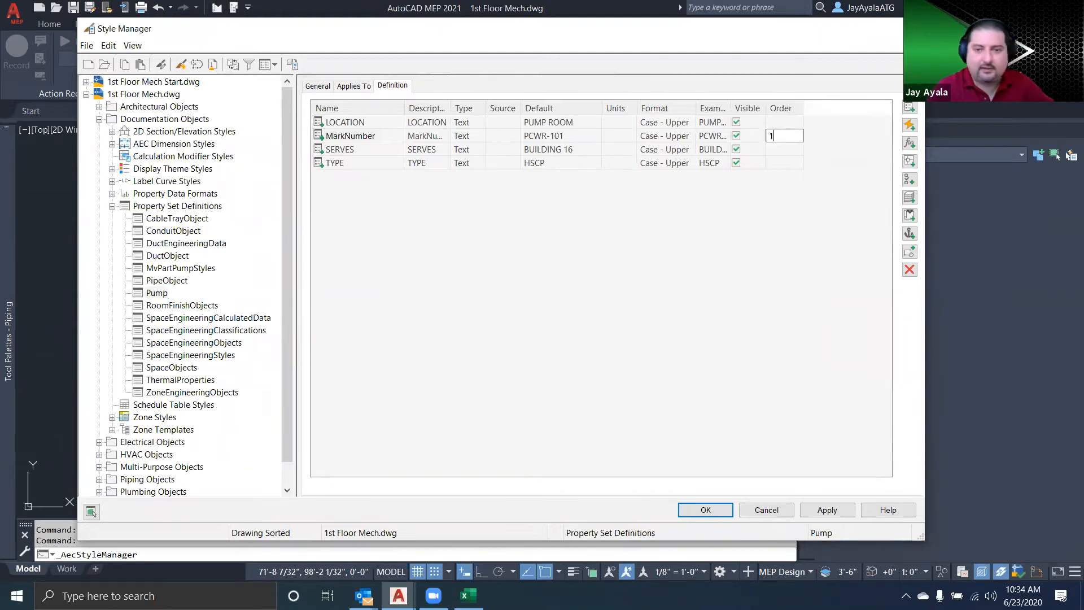
left_click(783, 122)
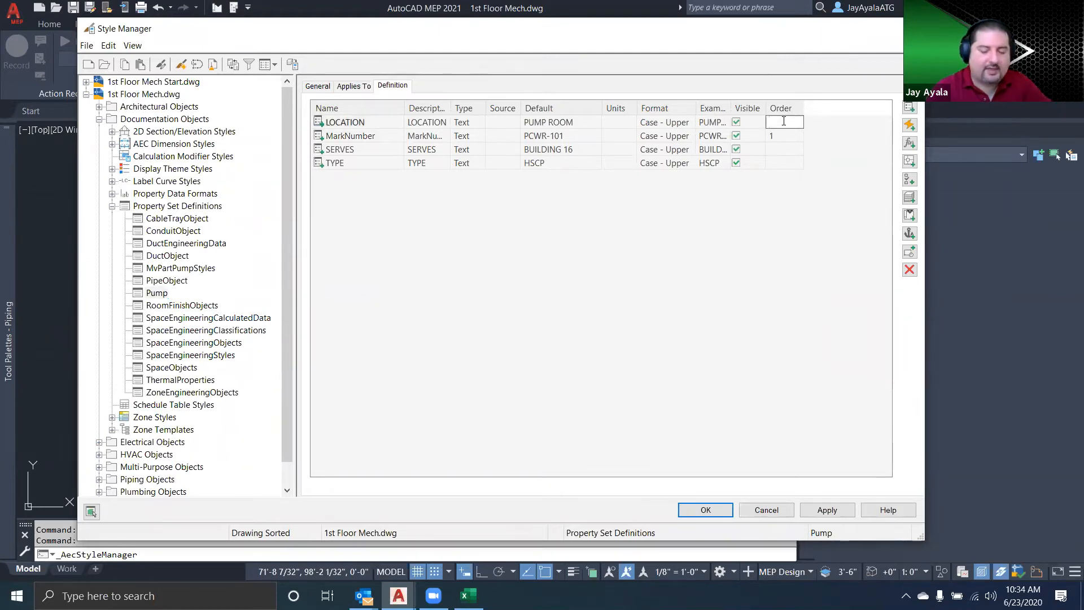
left_click(778, 150)
left_click(769, 163)
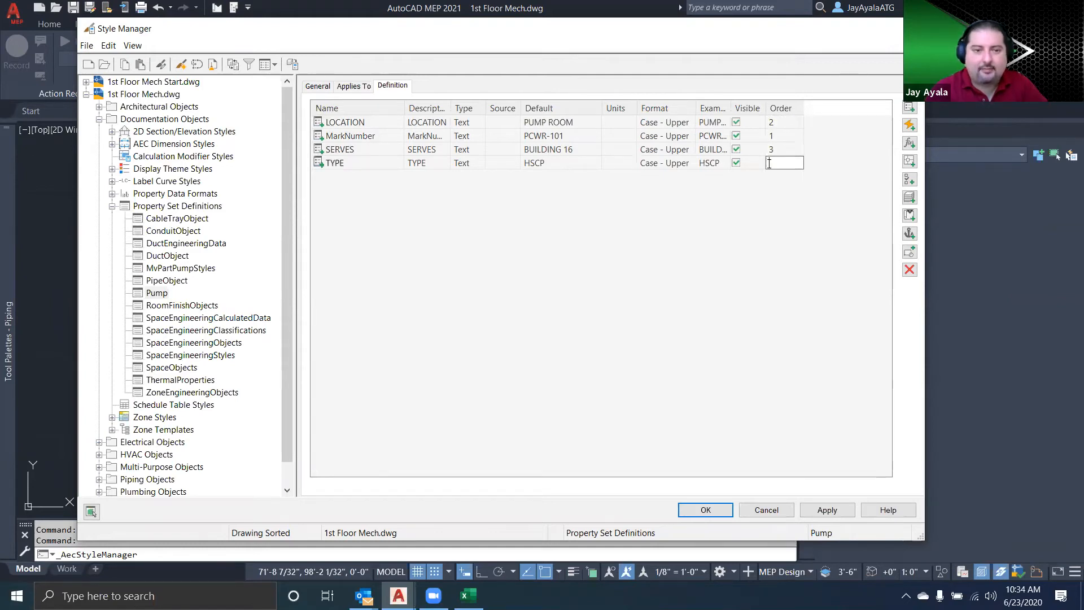
type("4")
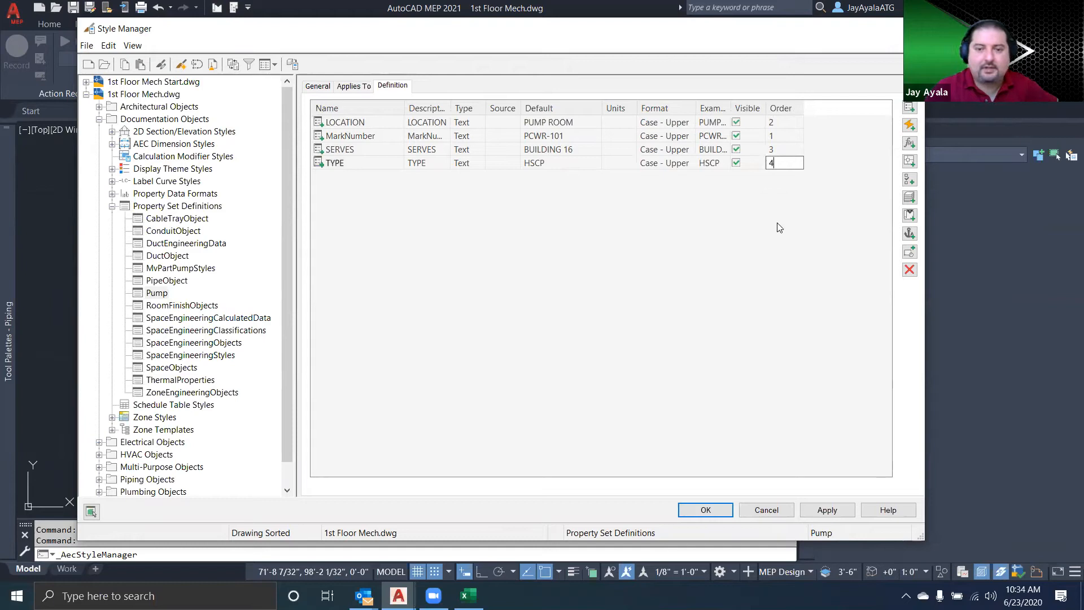
Apply and accept the Style Manager changes, and select the pump on the rightmost pad to check its property order
left_click(813, 510)
left_click(705, 510)
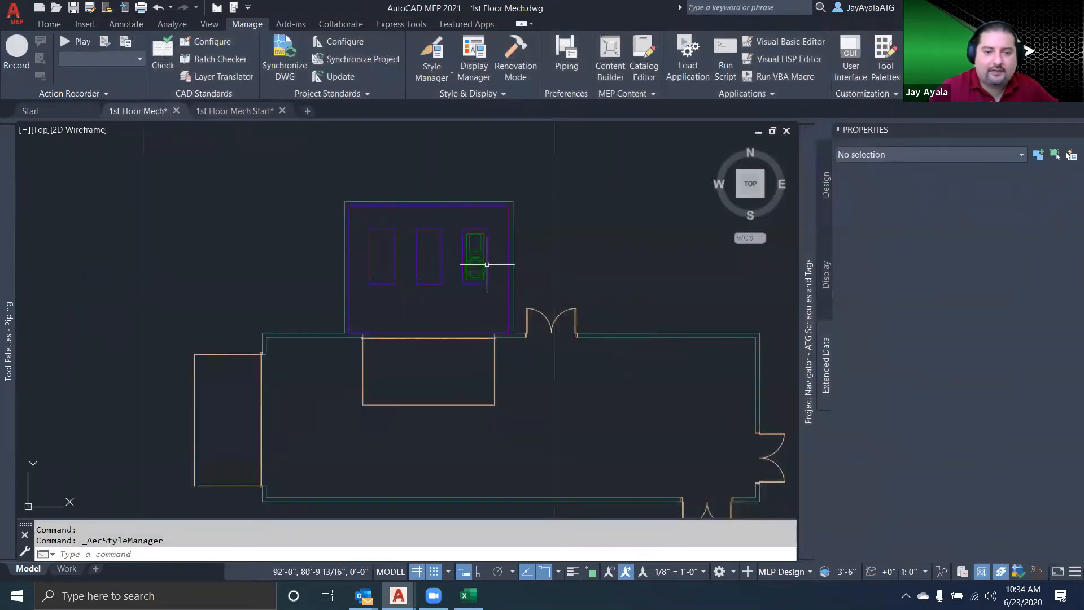
left_click(481, 242)
left_click(473, 250)
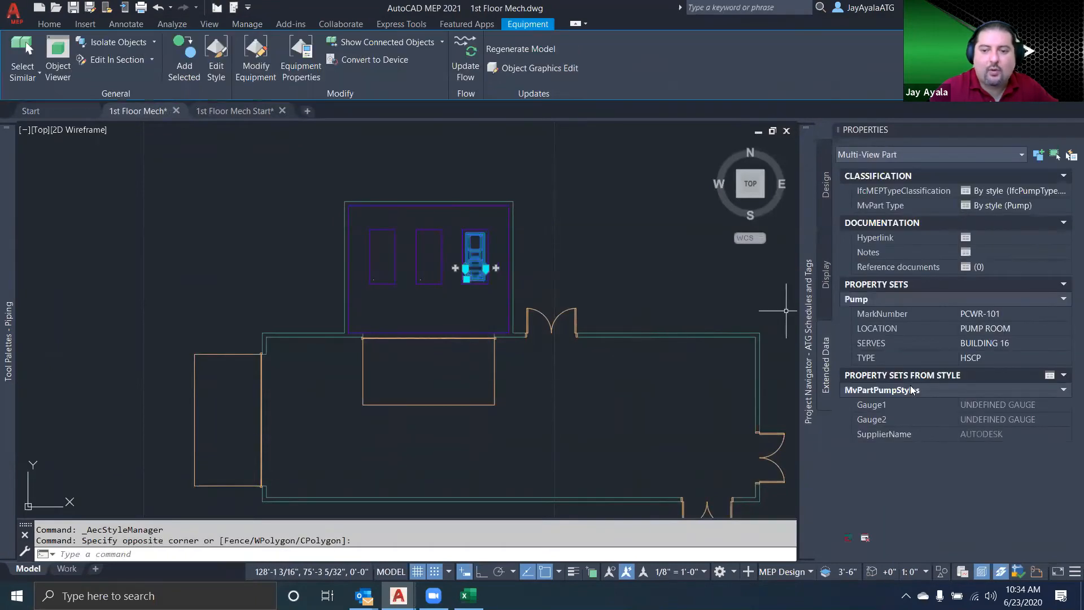
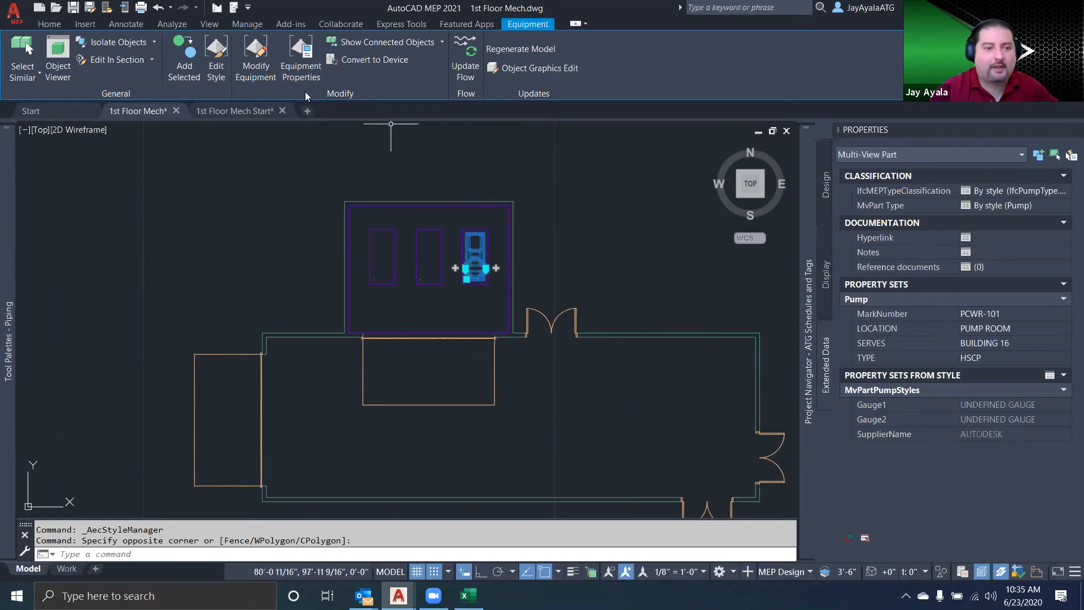
Reopen the Pump property set definition of 1st Floor Mech in the Style Manager
left_click(247, 25)
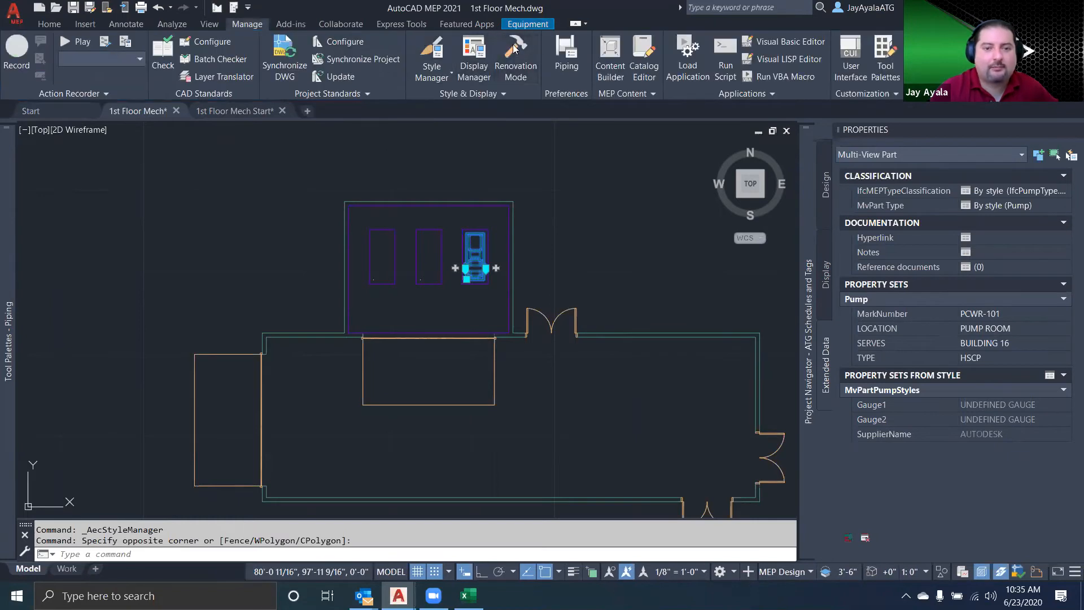
left_click(432, 57)
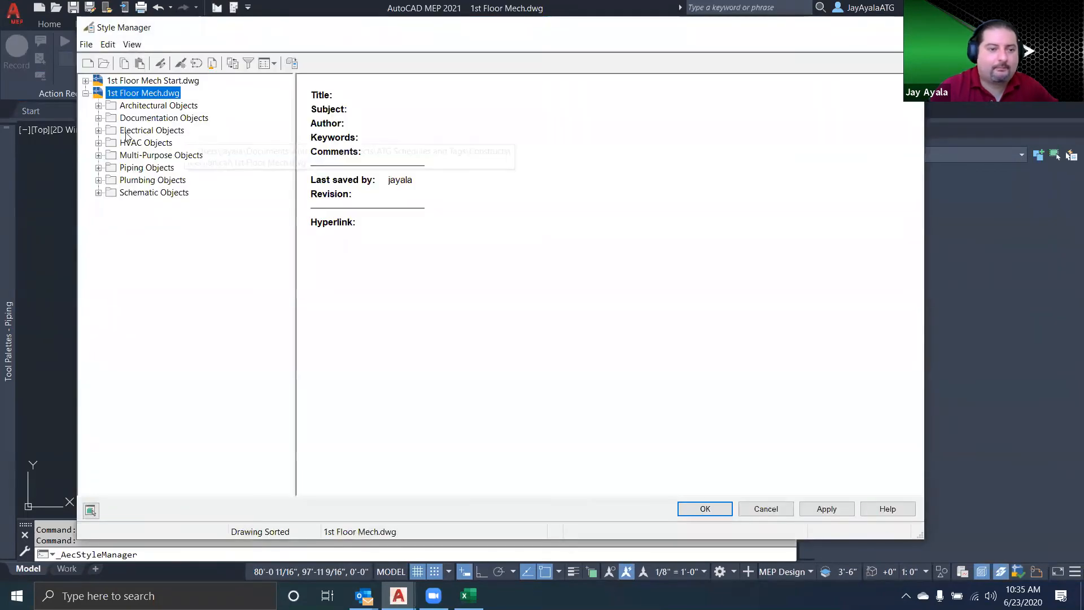
left_click(99, 117)
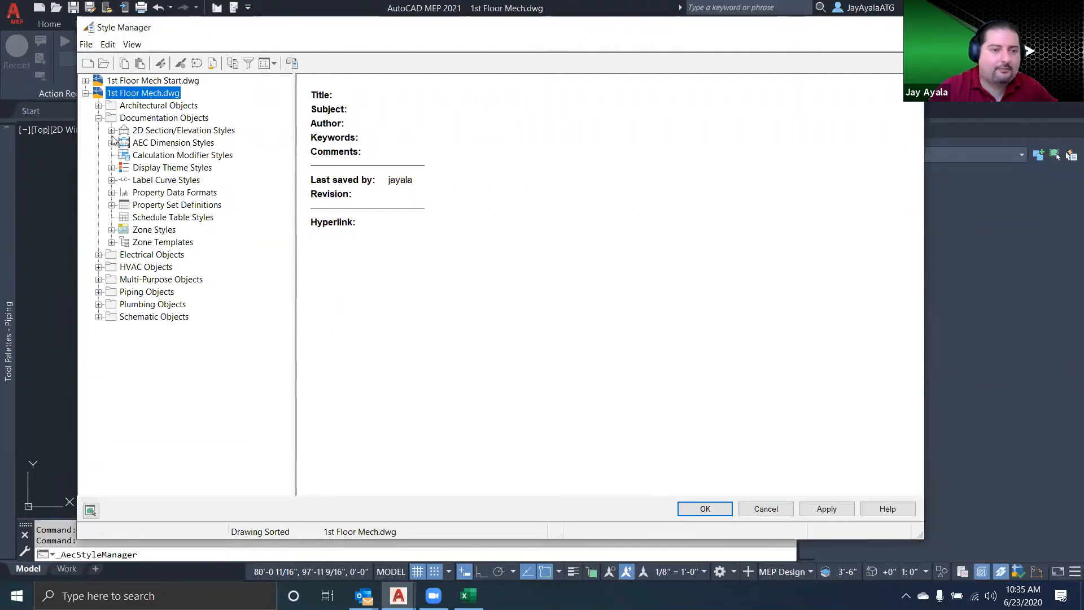
left_click(180, 205)
double_click(314, 180)
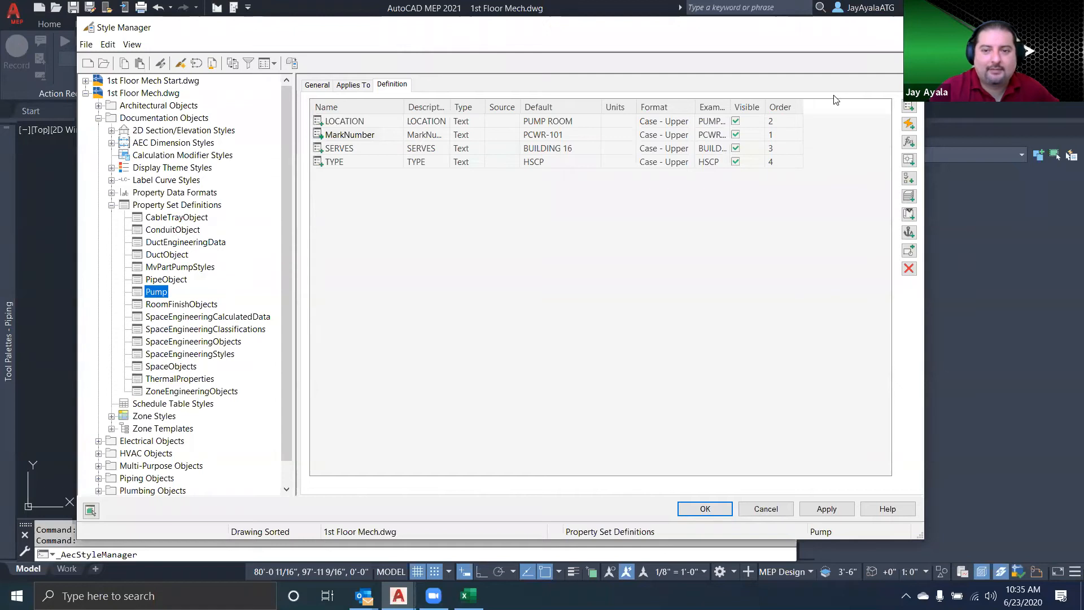
Shorten the default value of the MarkNumber property to 101 by removing its letter prefix
left_click(356, 134)
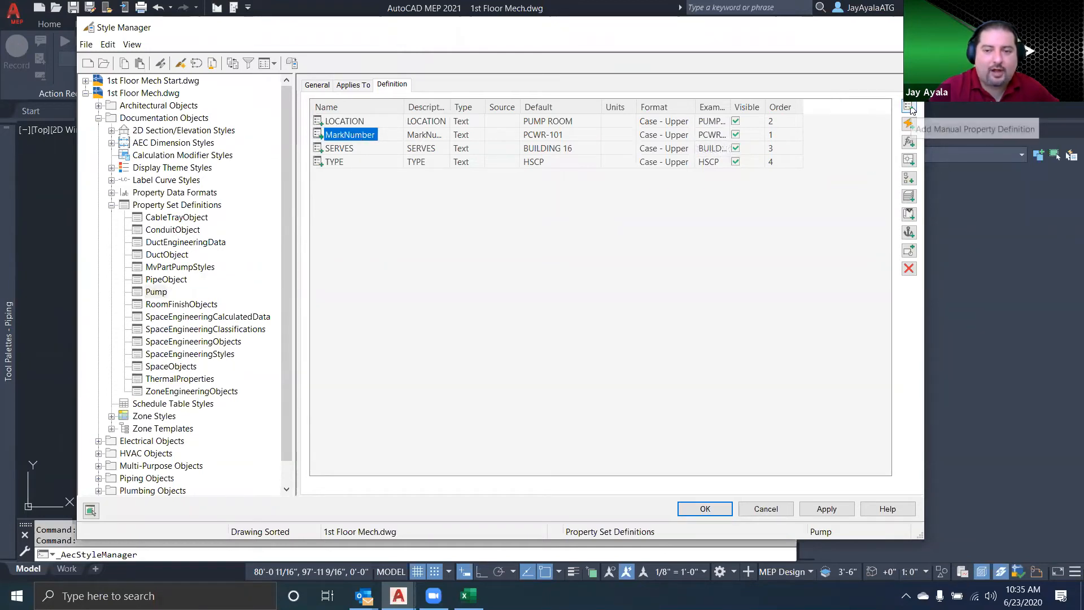
left_click(560, 136)
left_click(547, 135)
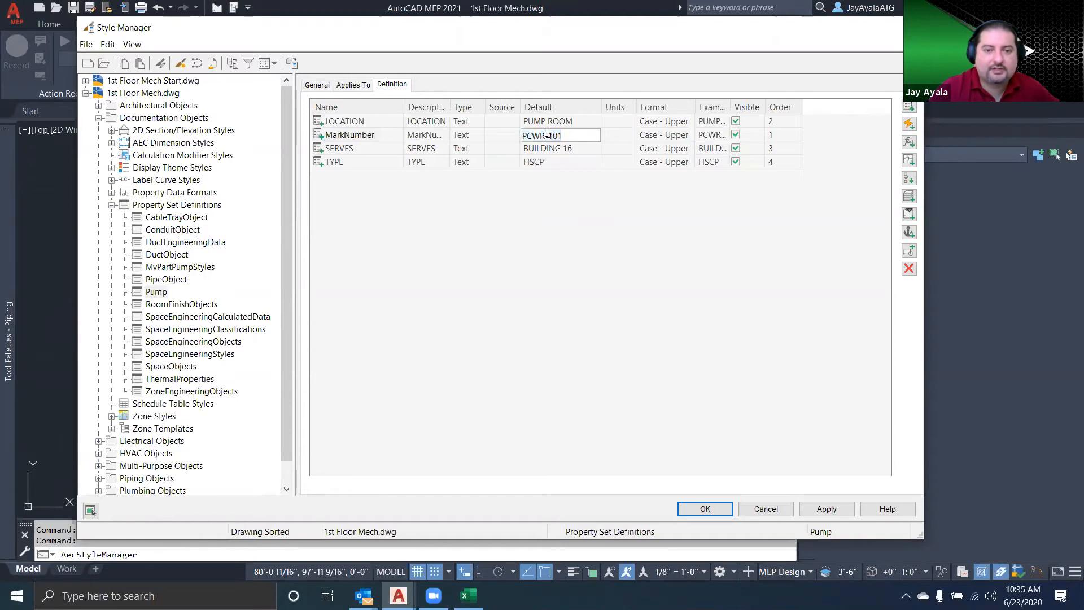
left_click_drag(548, 136, 502, 136)
key("Delete")
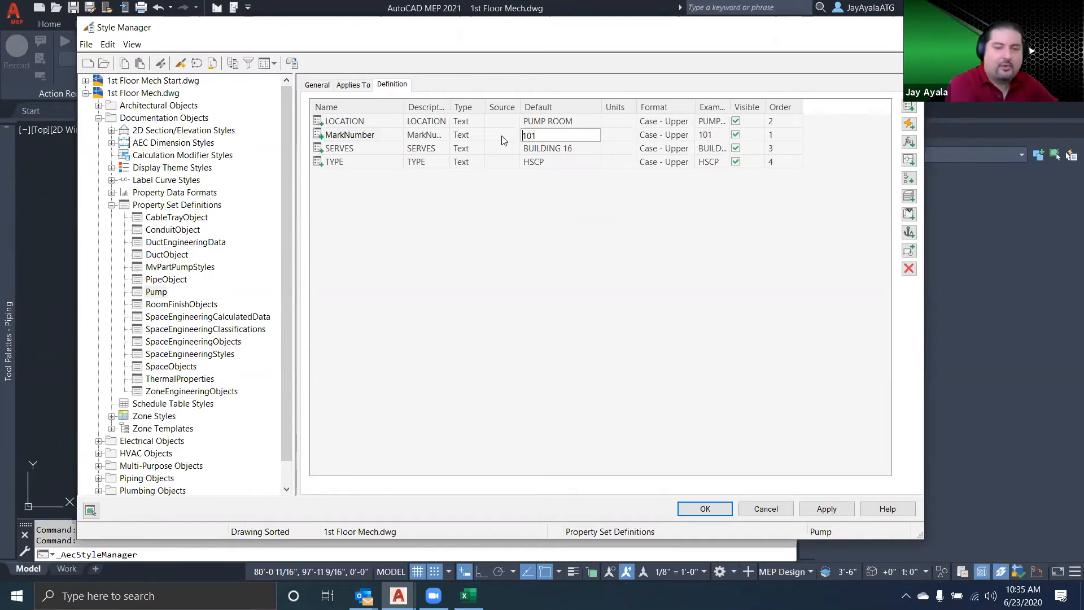
left_click(542, 241)
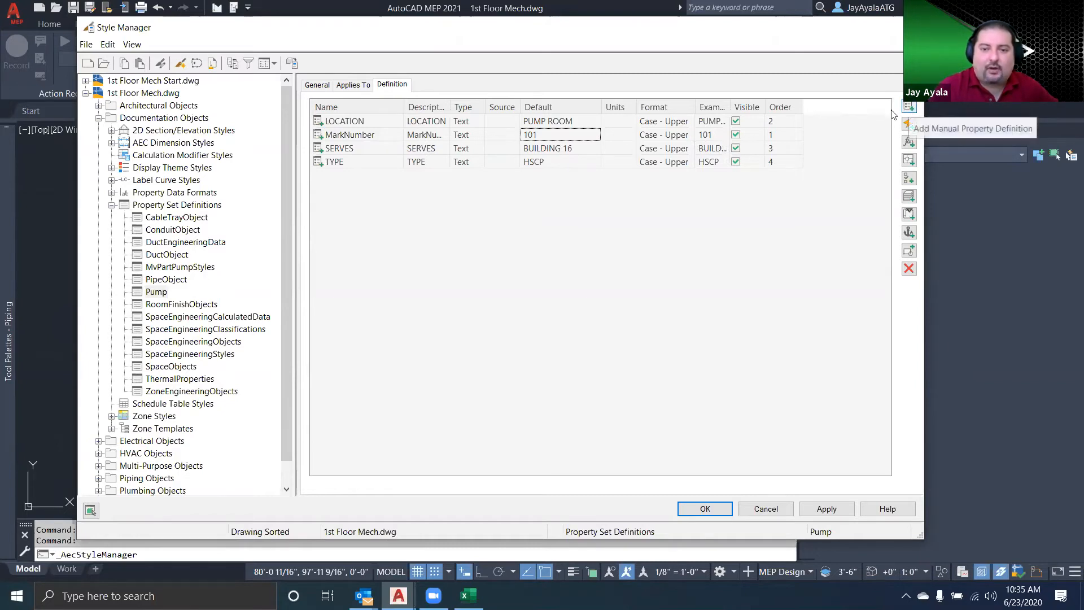
Change the data type of the MarkNumber property to Auto Increment - Integer
left_click(488, 139)
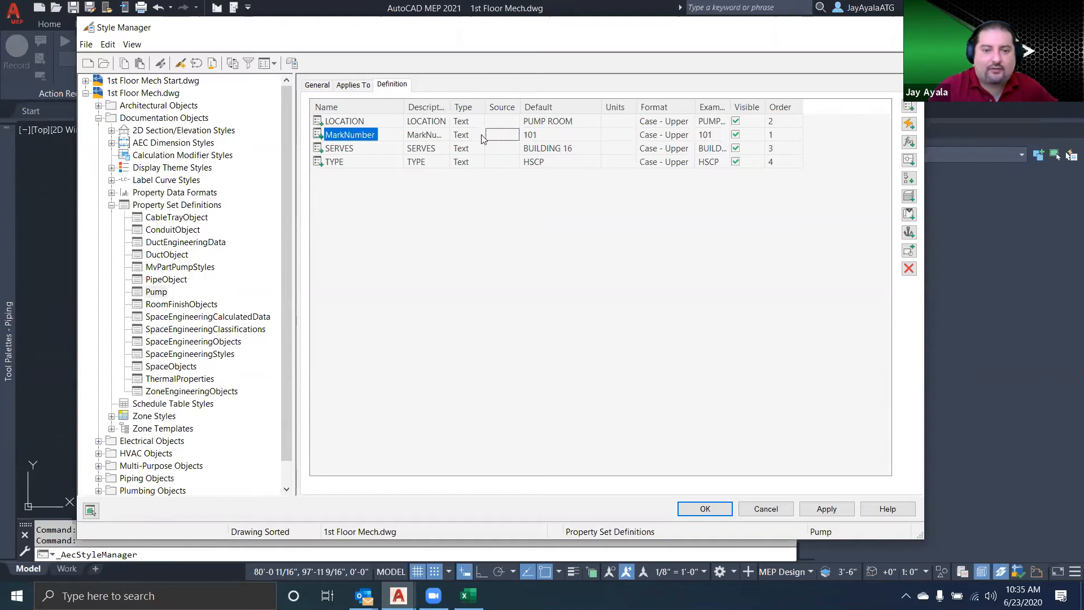
left_click(480, 135)
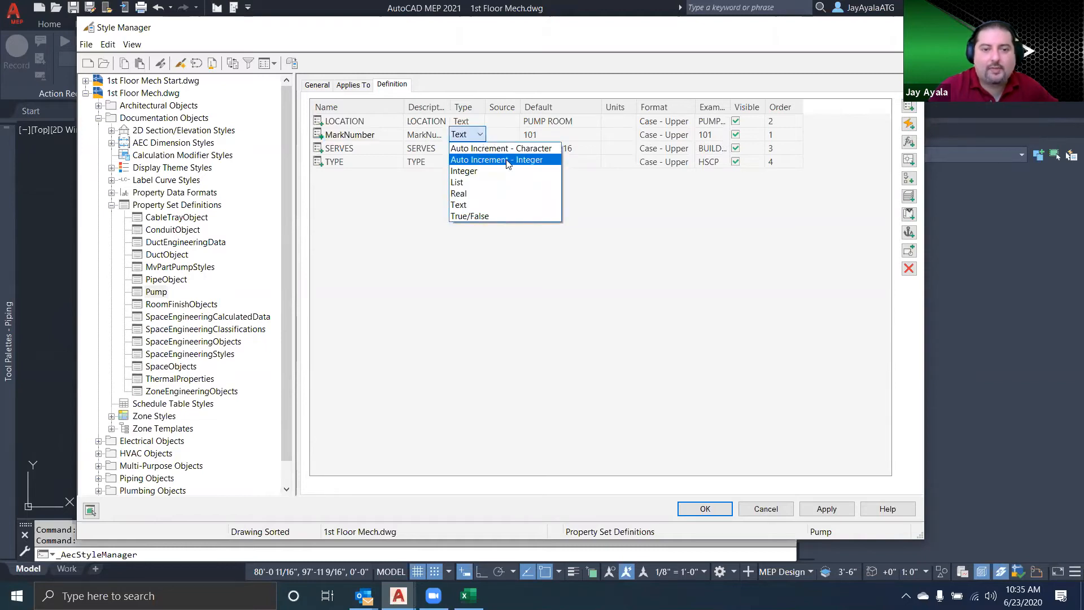
left_click(508, 160)
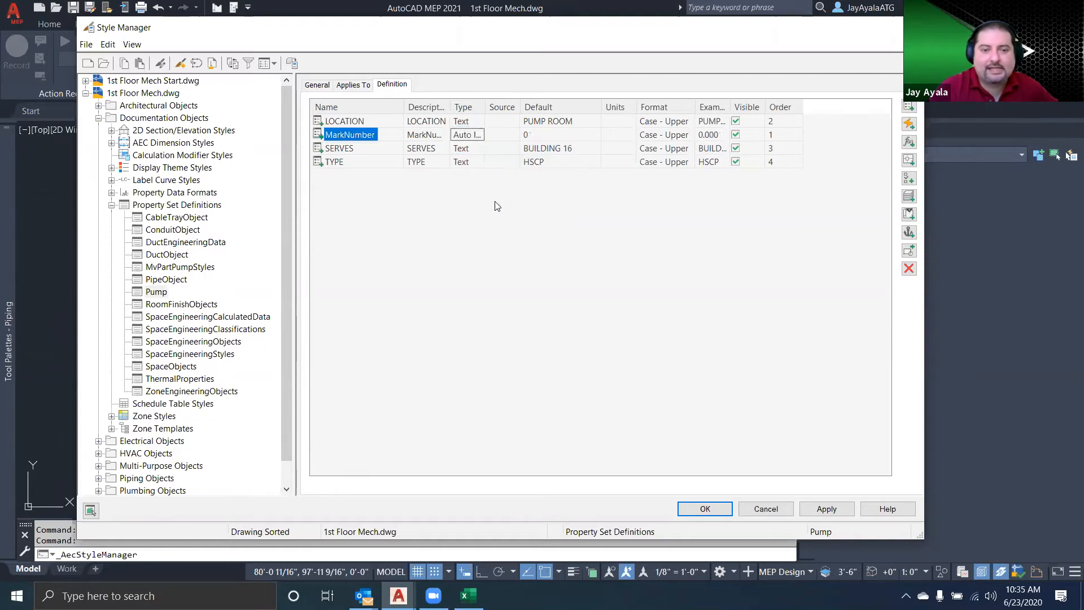
Add a manual property named MarkPrefix to the Pump property set, starting with *DEFAULT*
left_click(908, 110)
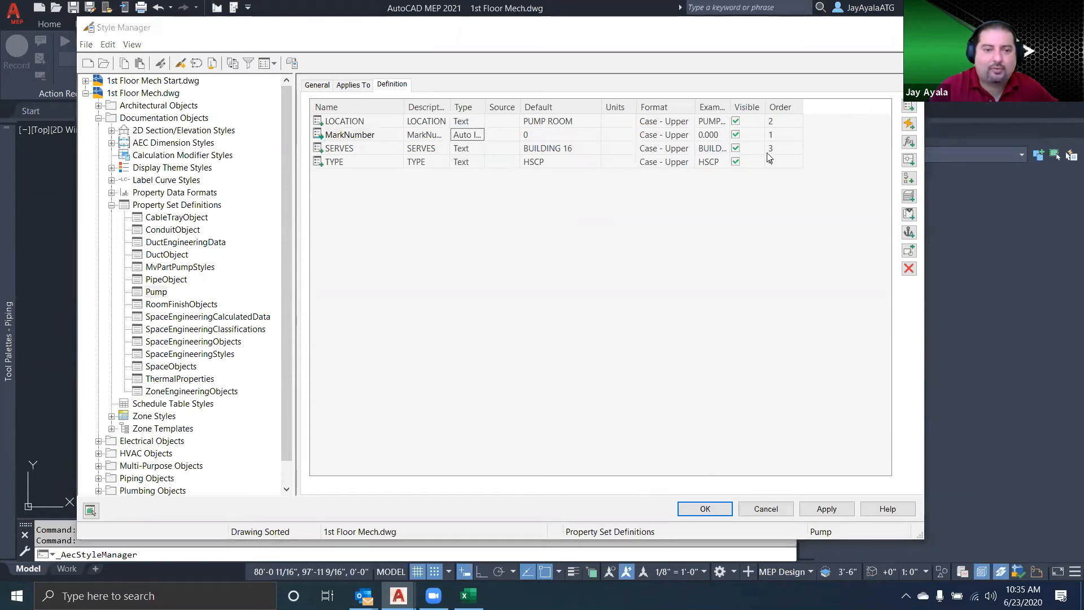
type("mAR")
key("BackSpace")
key("BackSpace")
key("BackSpace")
key("Caps_Lock")
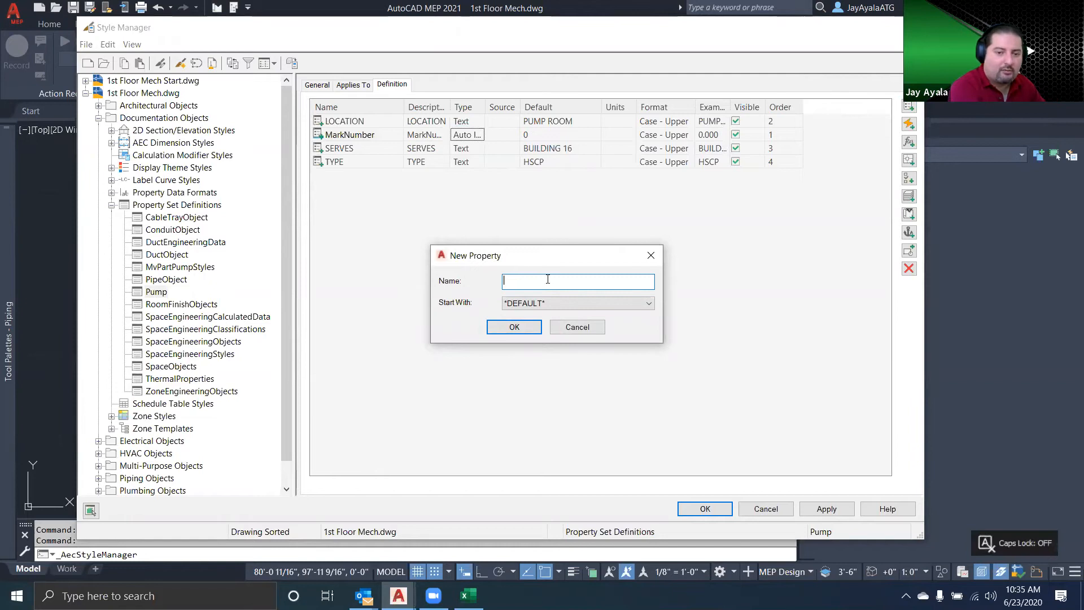
type("MarkPrefix")
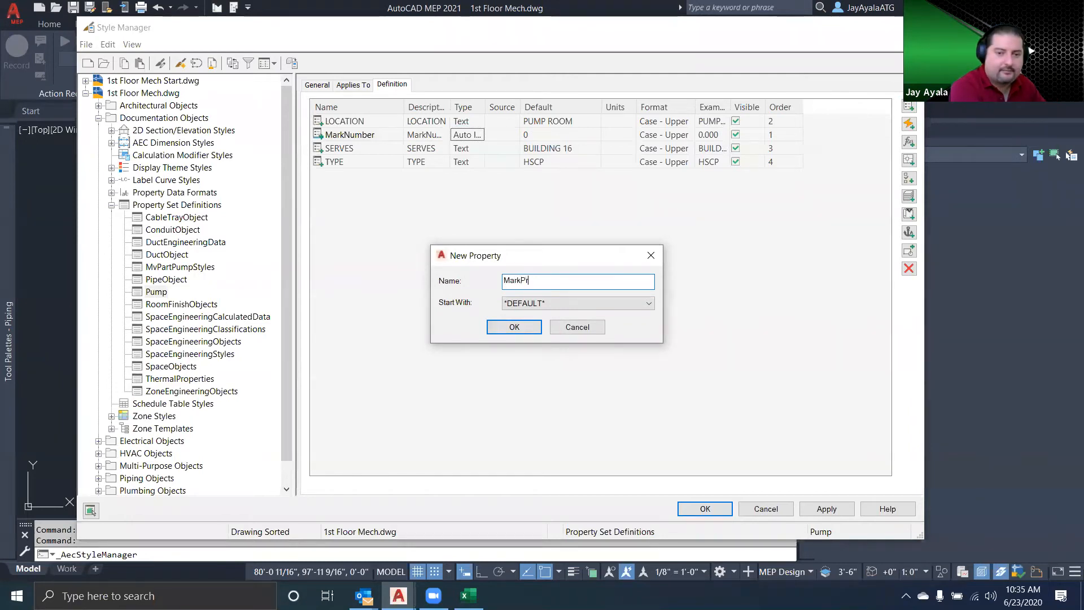
left_click(514, 327)
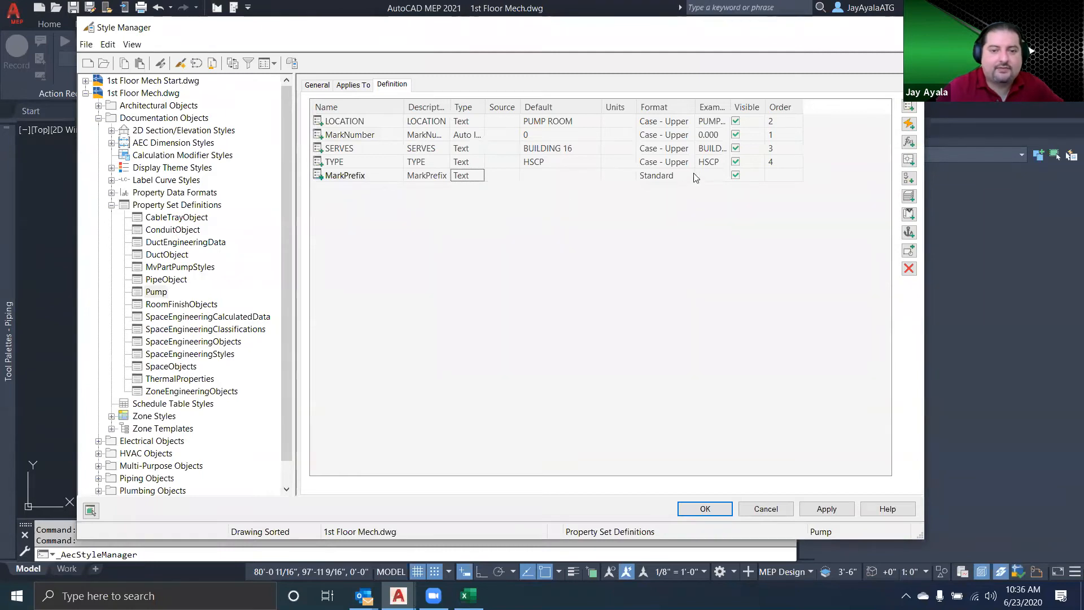
Set the MarkPrefix property's display order to 1 and its default value to PCWS
left_click(778, 178)
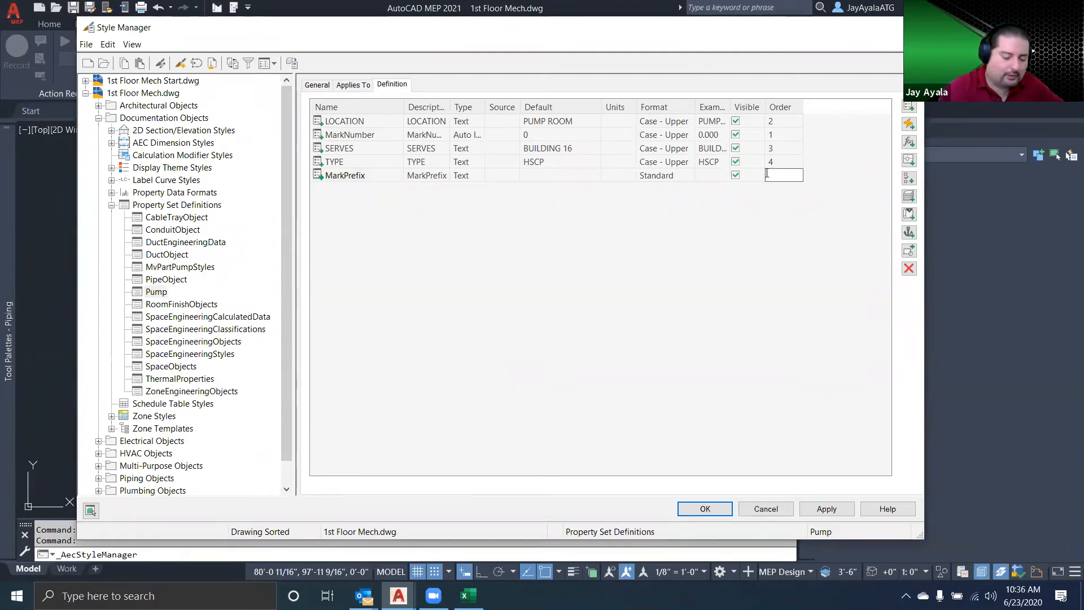
type("2")
key("Return")
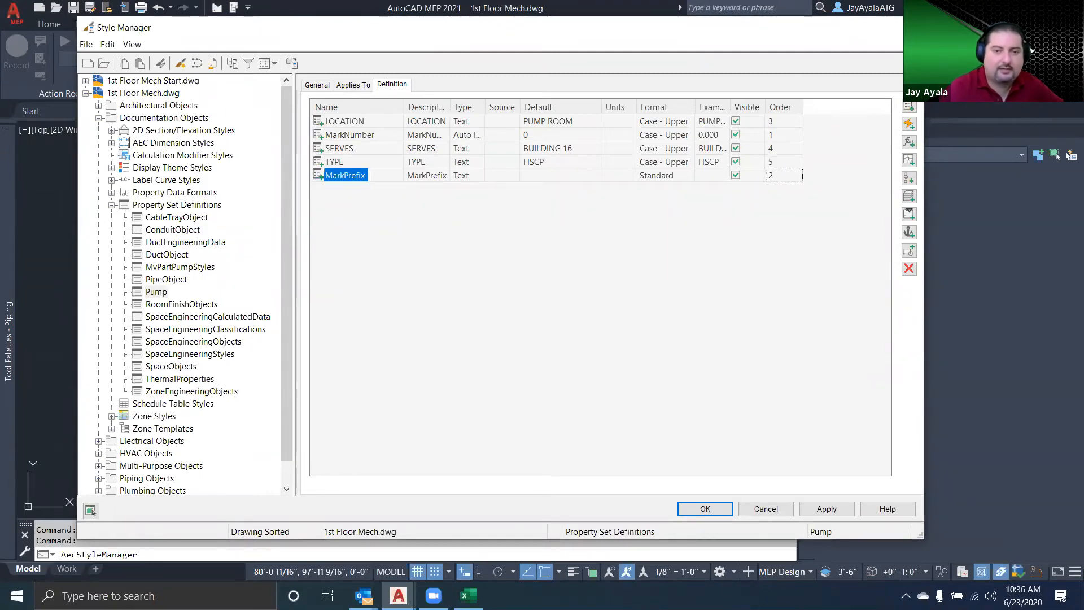
left_click(780, 175)
type("1")
key("Return")
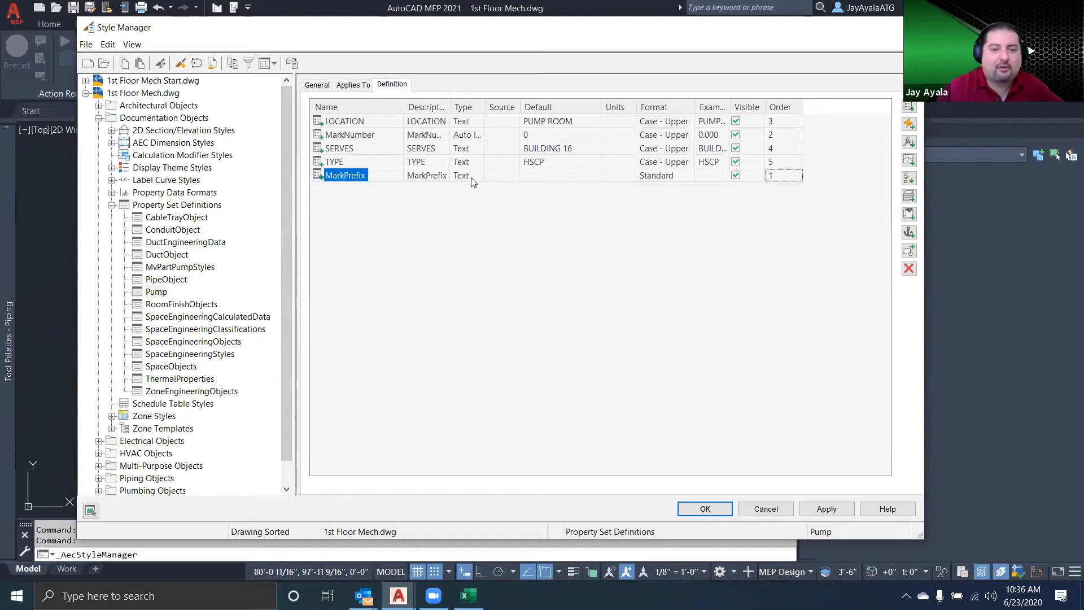
left_click(544, 176)
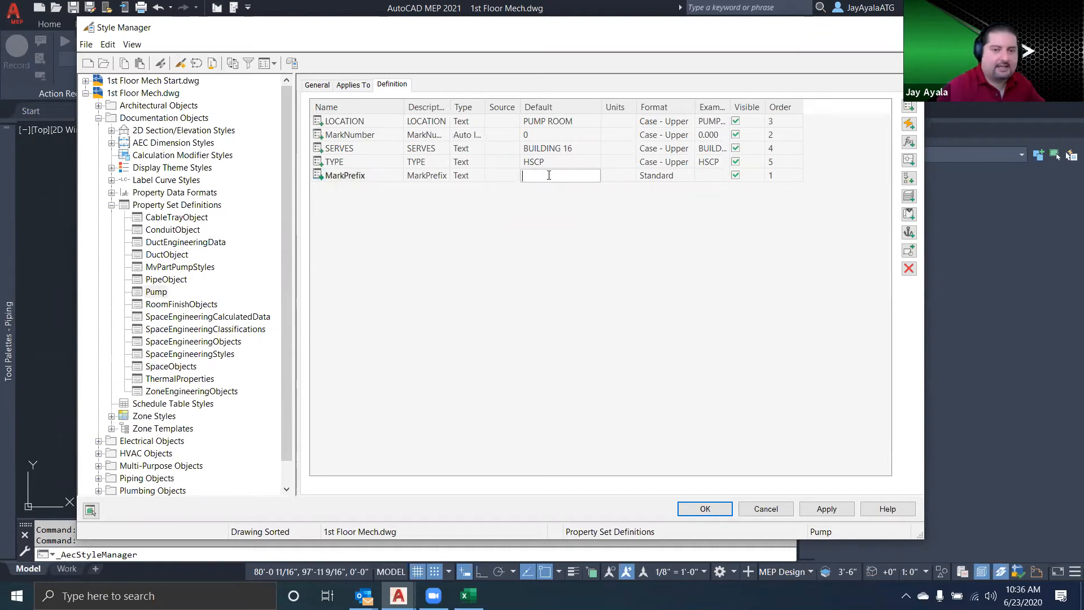
type("PCWS")
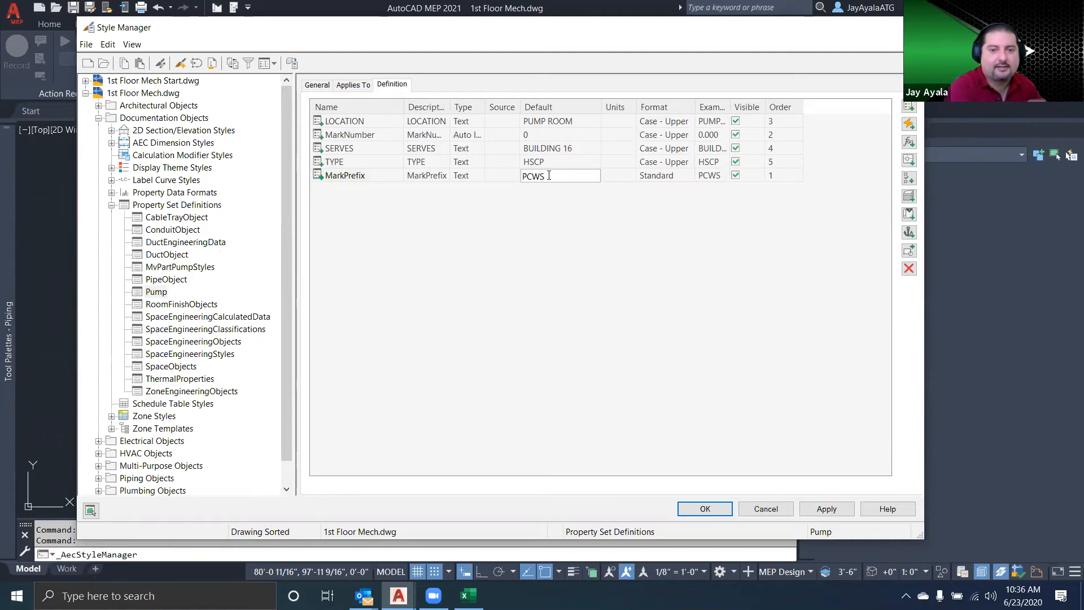
key("Return")
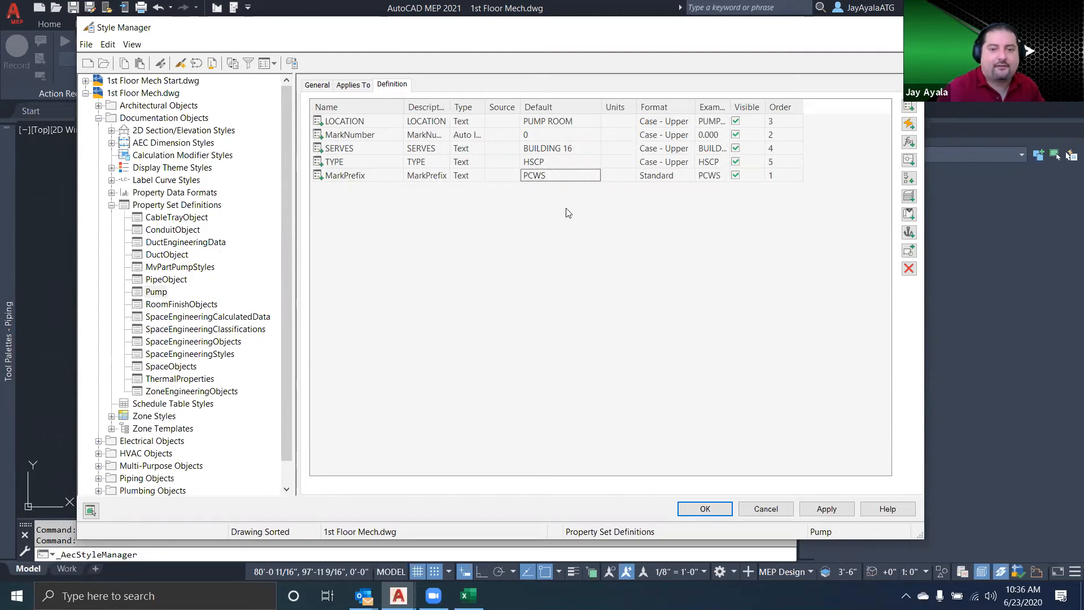
Start a formula property named MarkNo in the Pump set, without using the formula for its description
left_click(910, 142)
left_click(439, 112)
double_click(439, 112)
type("MarkNo")
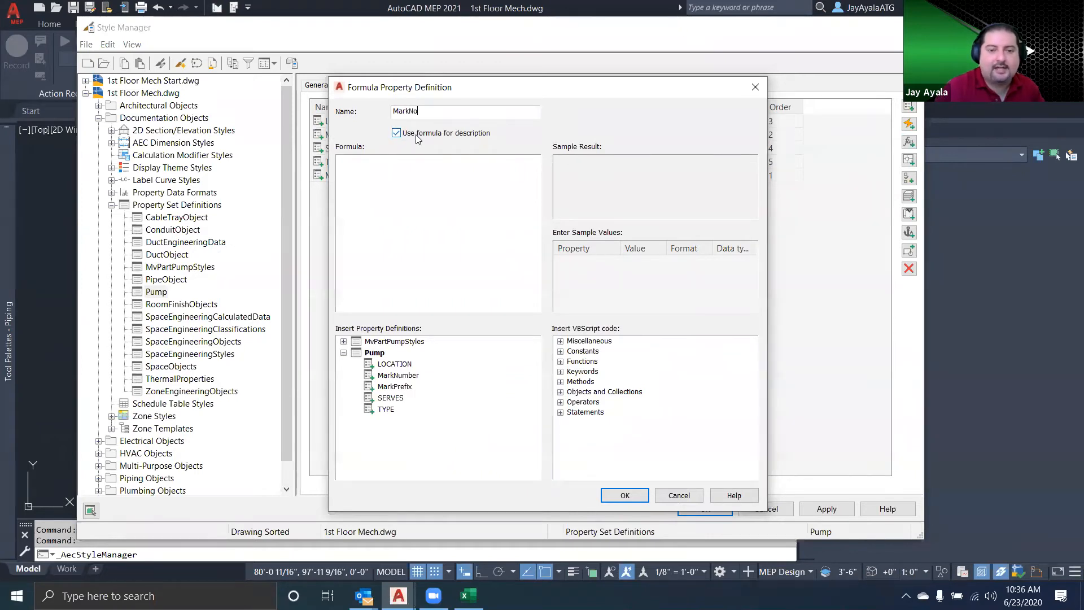
left_click(402, 173)
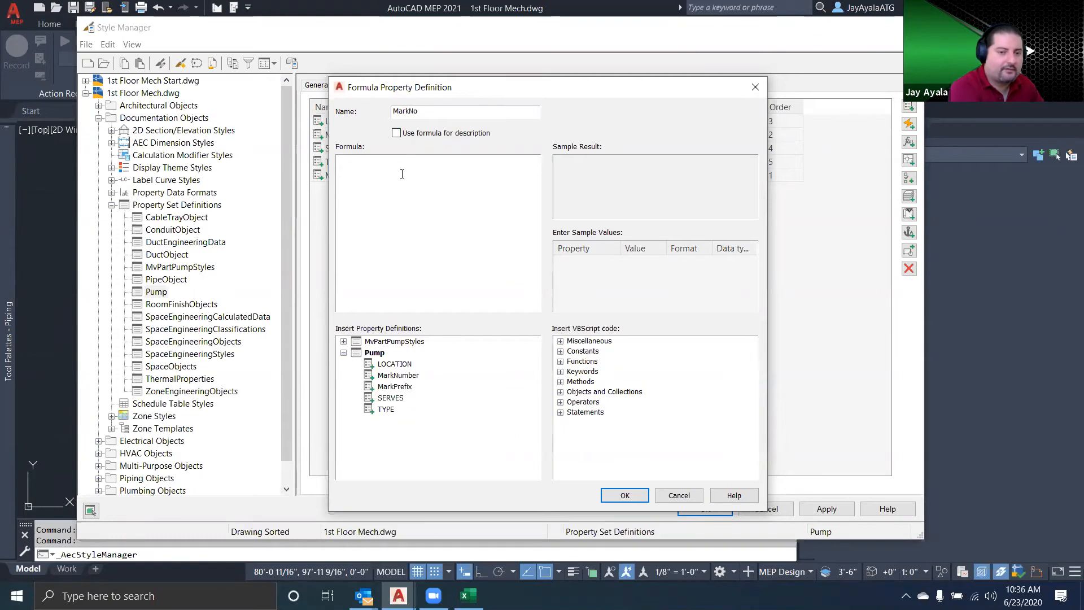
Build the MarkNo formula as RESULT = "[MarkPrefix]-[MarkNumber]" from the Pump property definitions
left_click(560, 341)
left_click(591, 352)
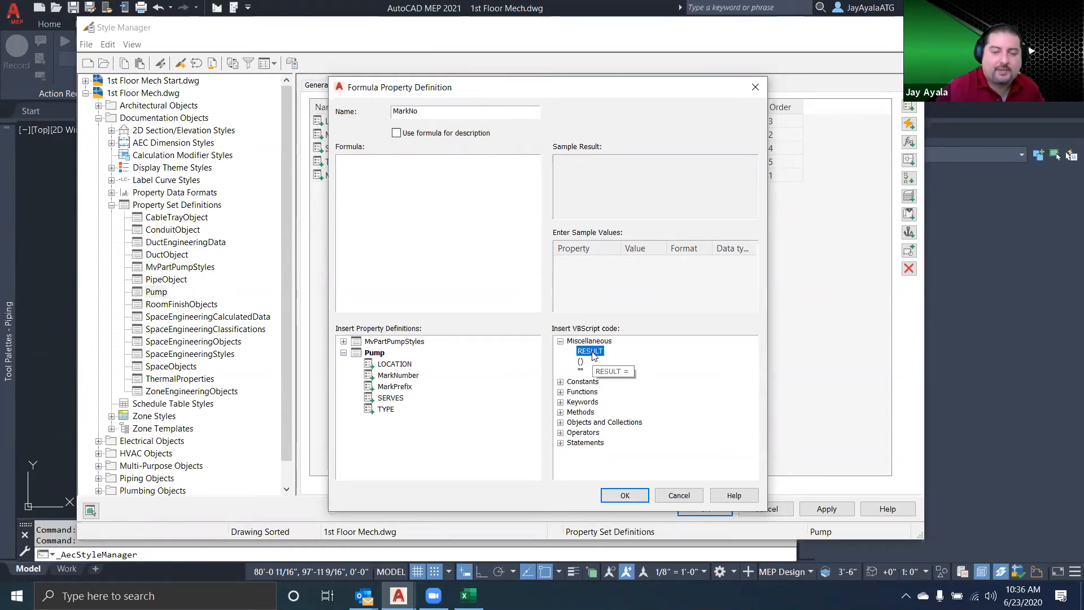
double_click(602, 350)
left_click(406, 167)
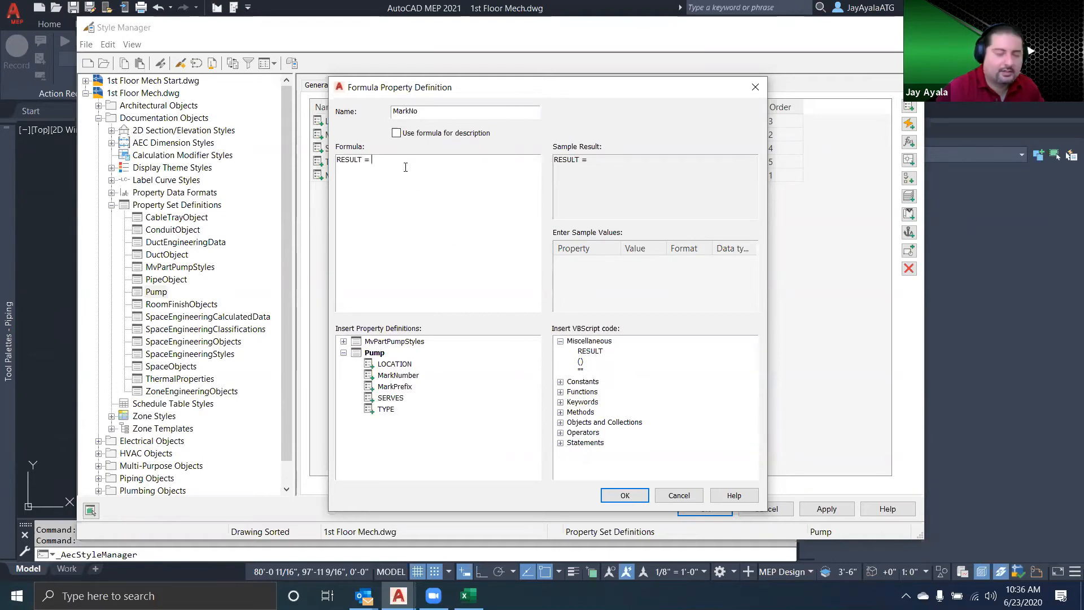
type("\"\"")
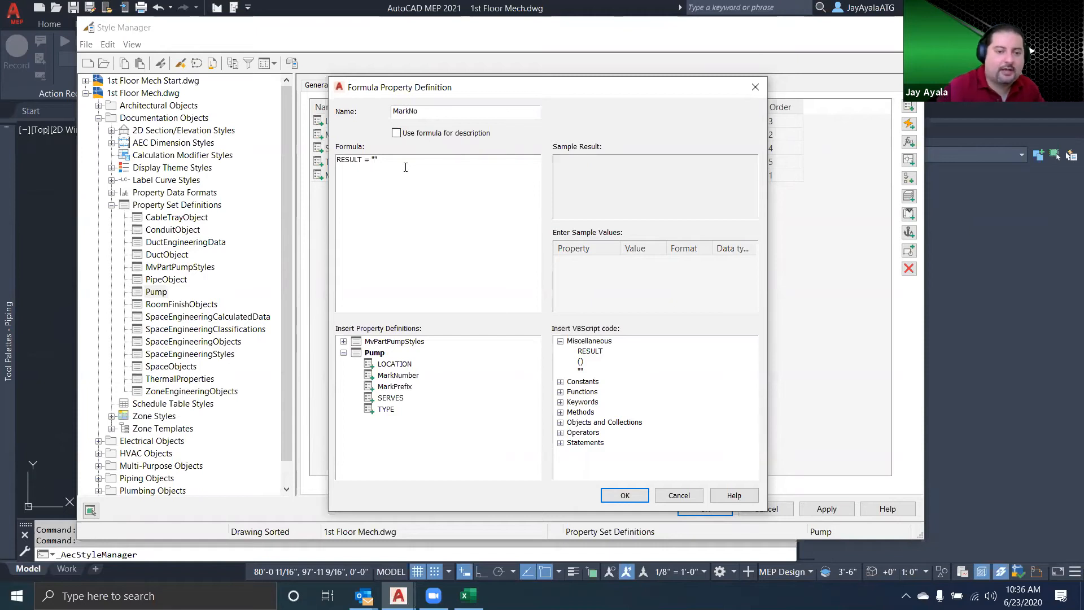
double_click(395, 388)
left_click(451, 196)
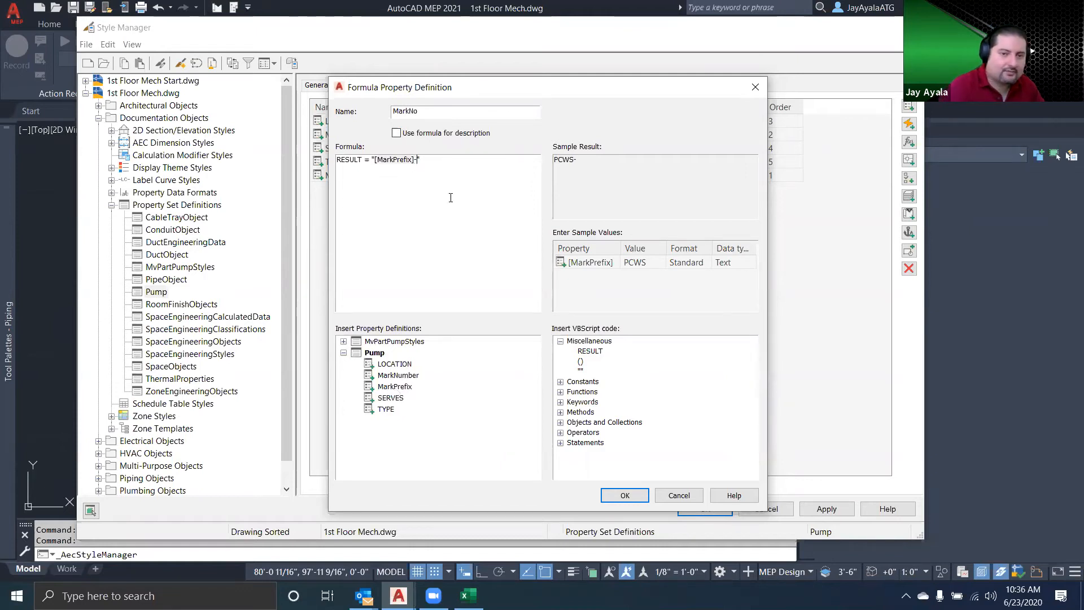
double_click(406, 375)
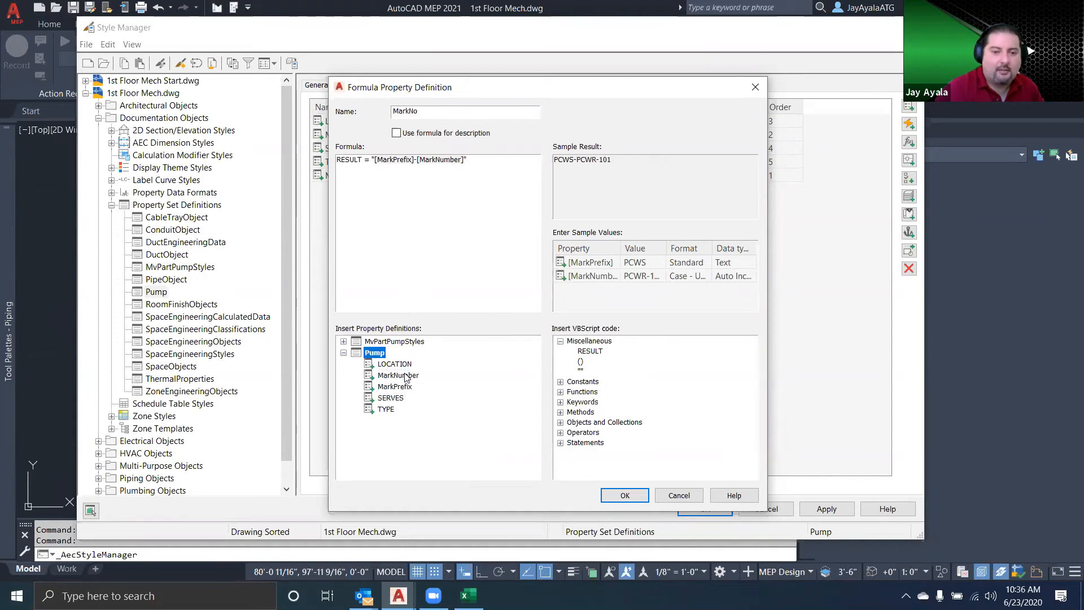
Set the sample value of MarkNumber to 101 in the MarkNo formula definition
left_click(642, 275)
left_click_drag(644, 275, 600, 281)
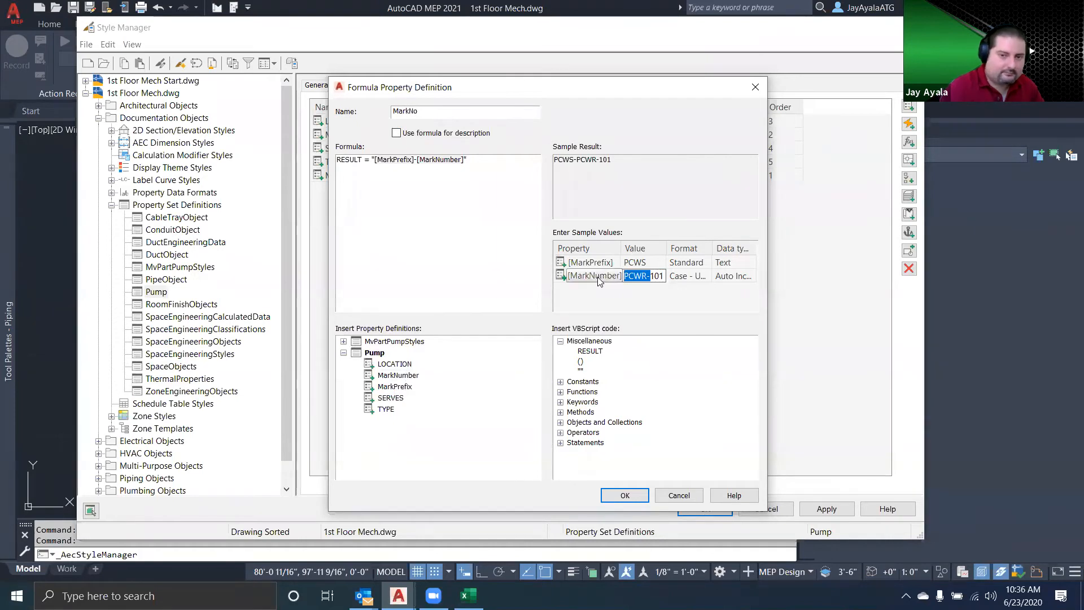
key("BackSpace")
left_click(686, 276)
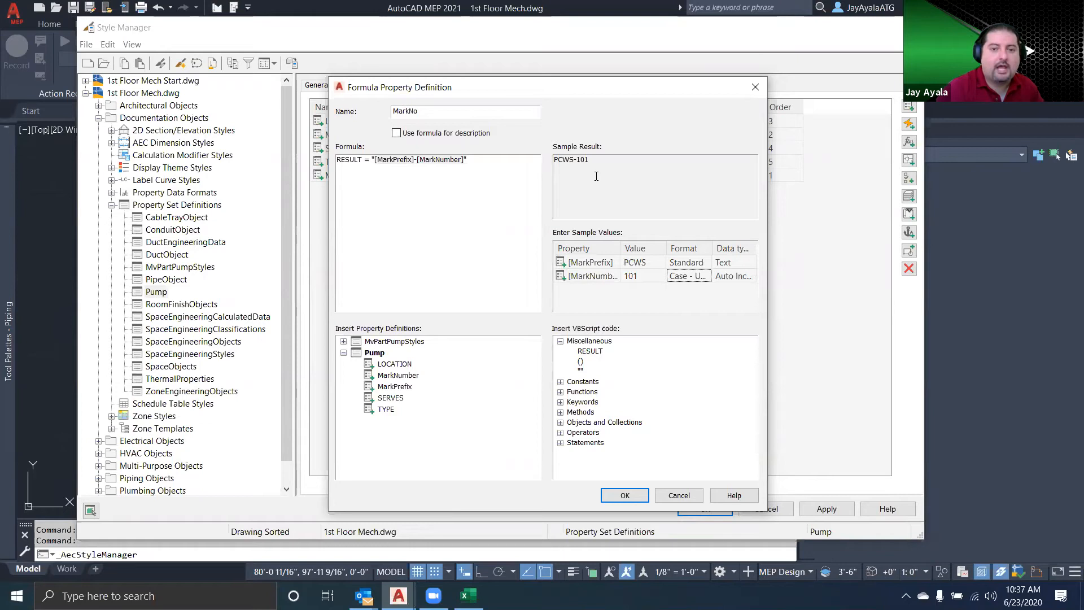
key("ctrl+2")
mouse_move(595, 149)
left_mouse_down()
mouse_move(541, 162)
mouse_move(623, 156)
mouse_move(567, 150)
left_mouse_up()
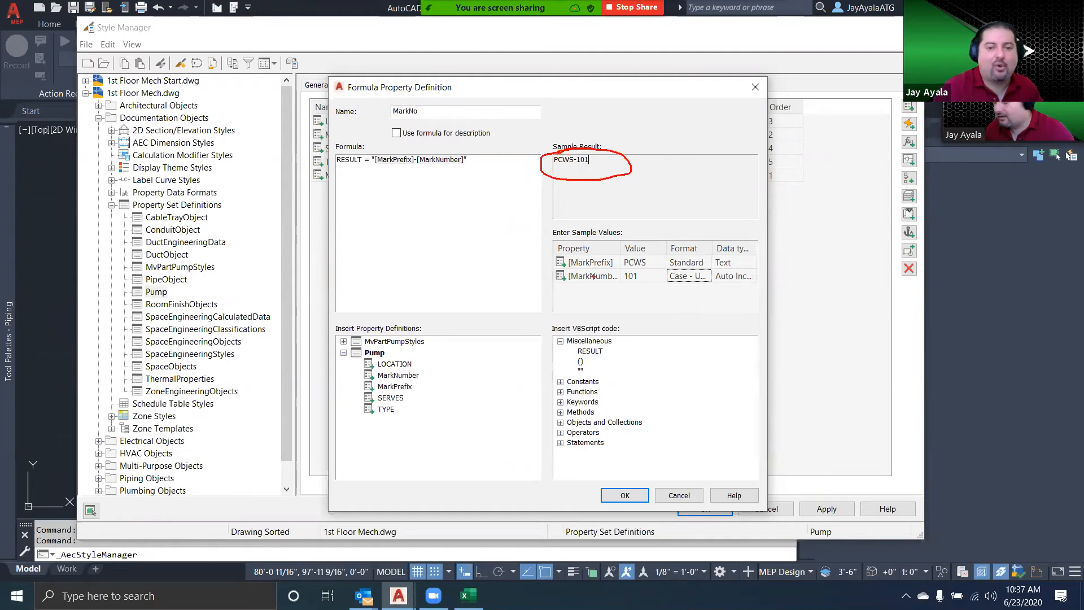
key("Escape")
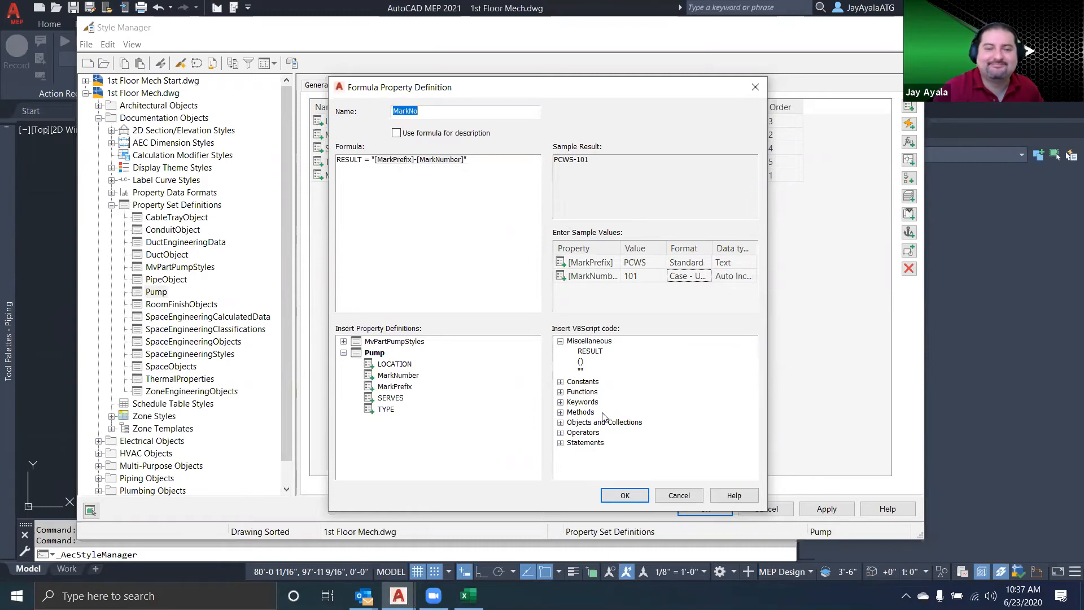
Accept the MarkNo formula definition and set the MarkNo property's display order to 1
left_click(629, 497)
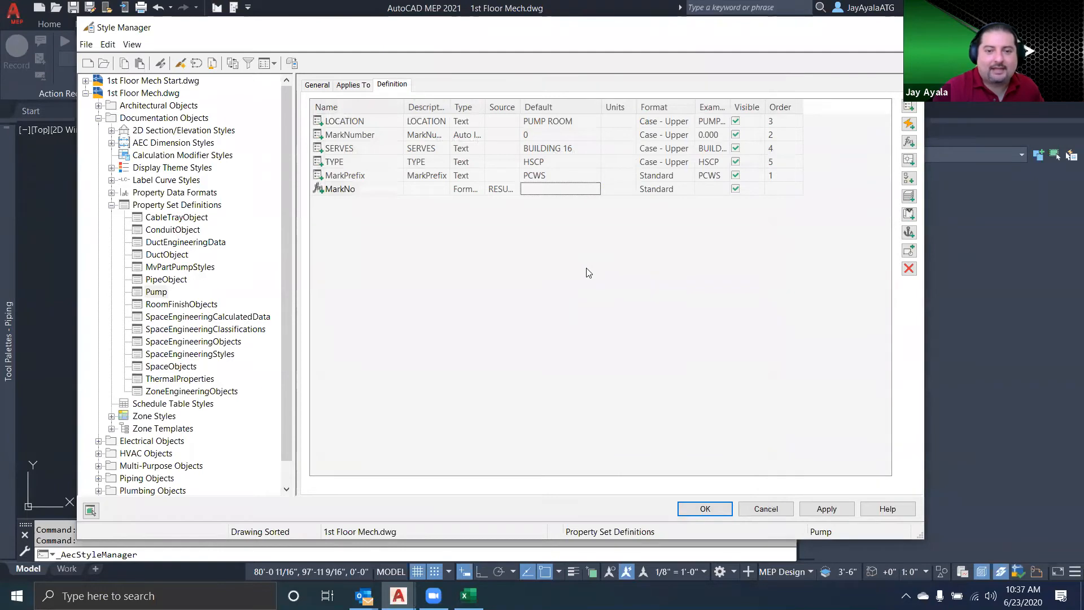
left_click(778, 190)
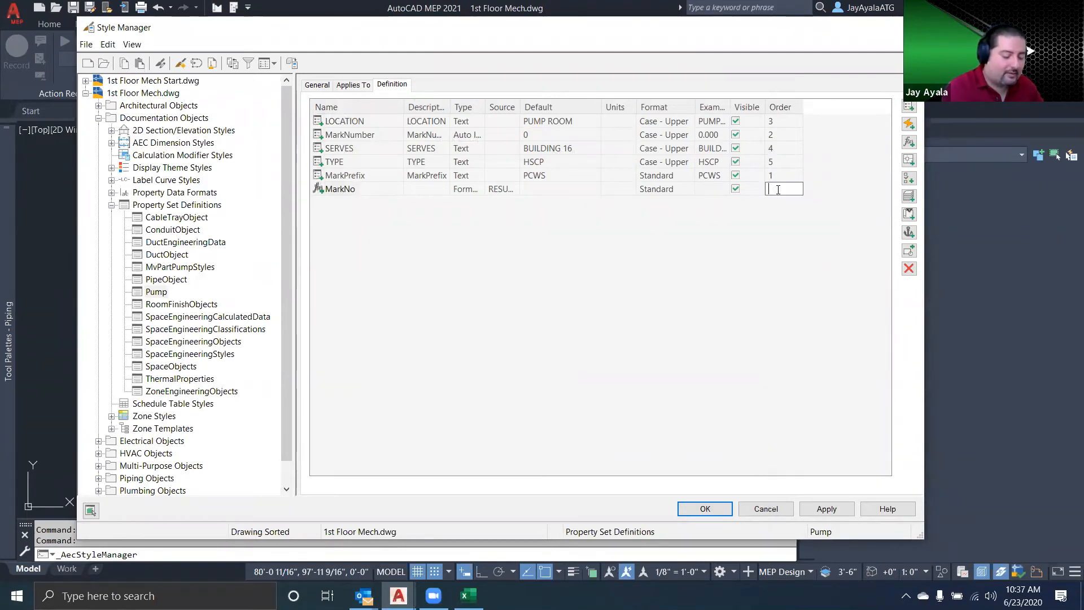
type("1")
key("Return")
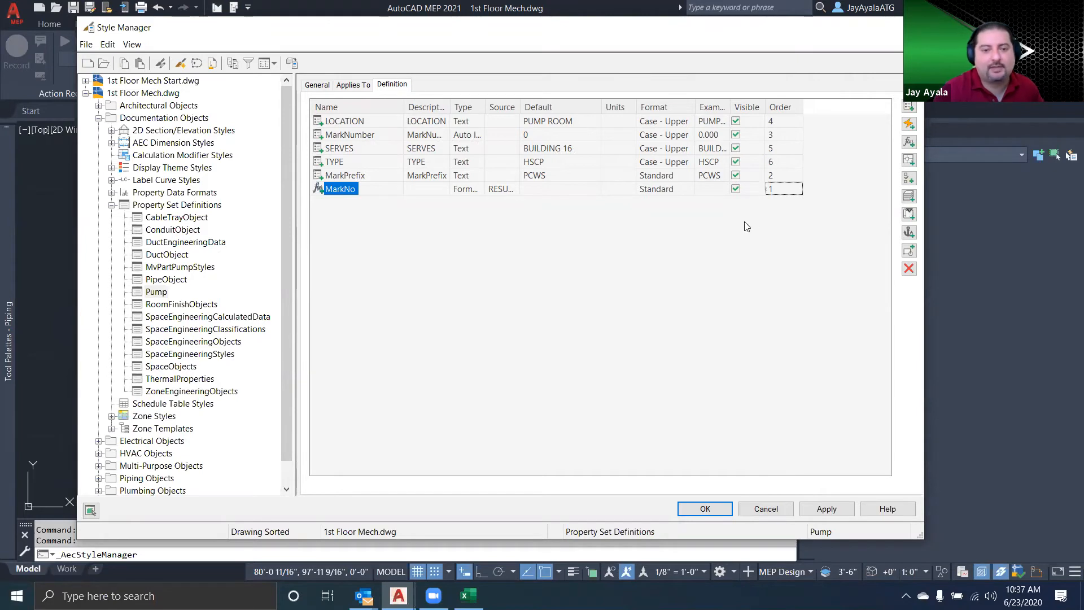
Set the MarkNo property's description to MARK NO, apply the Pump property set changes and close the Style Manager
left_click(425, 194)
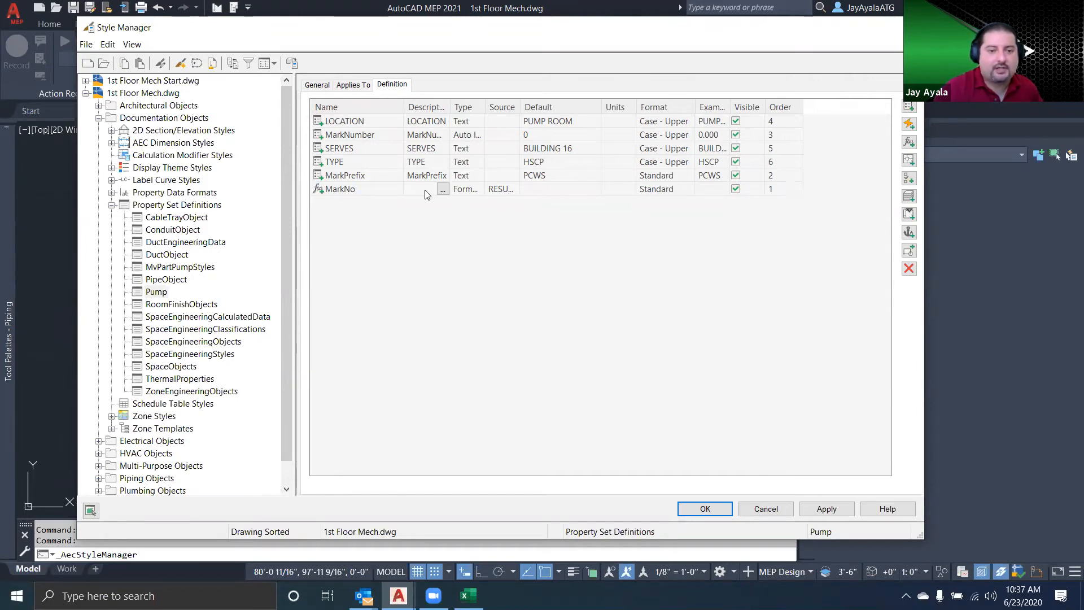
left_click(442, 189)
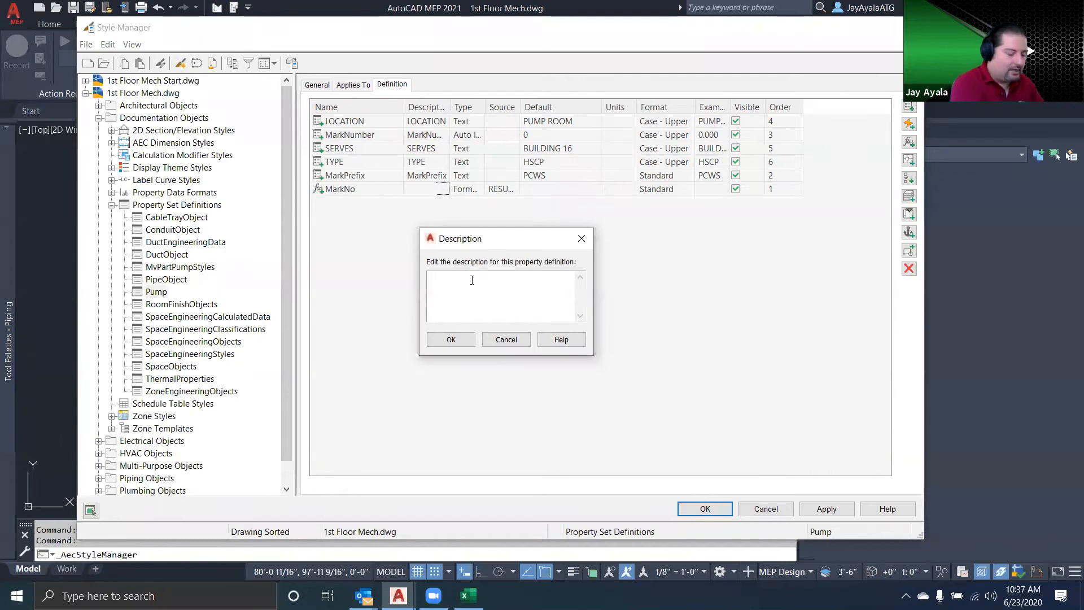
type("Mark N")
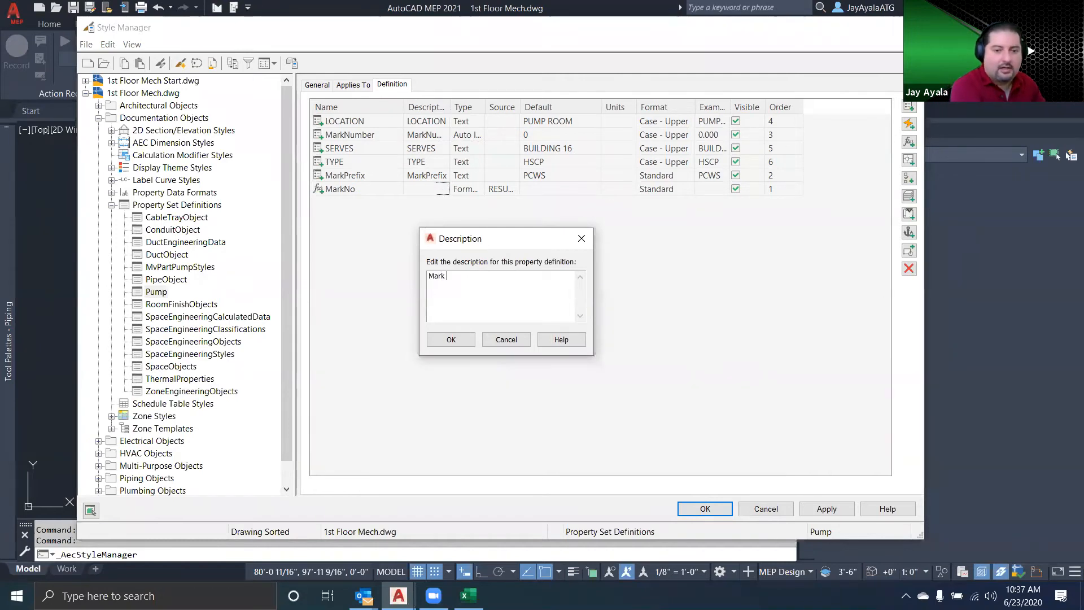
key("BackSpace")
key("BackSpace")
key("BackSpace")
key("BackSpace")
key("BackSpace")
type("ar")
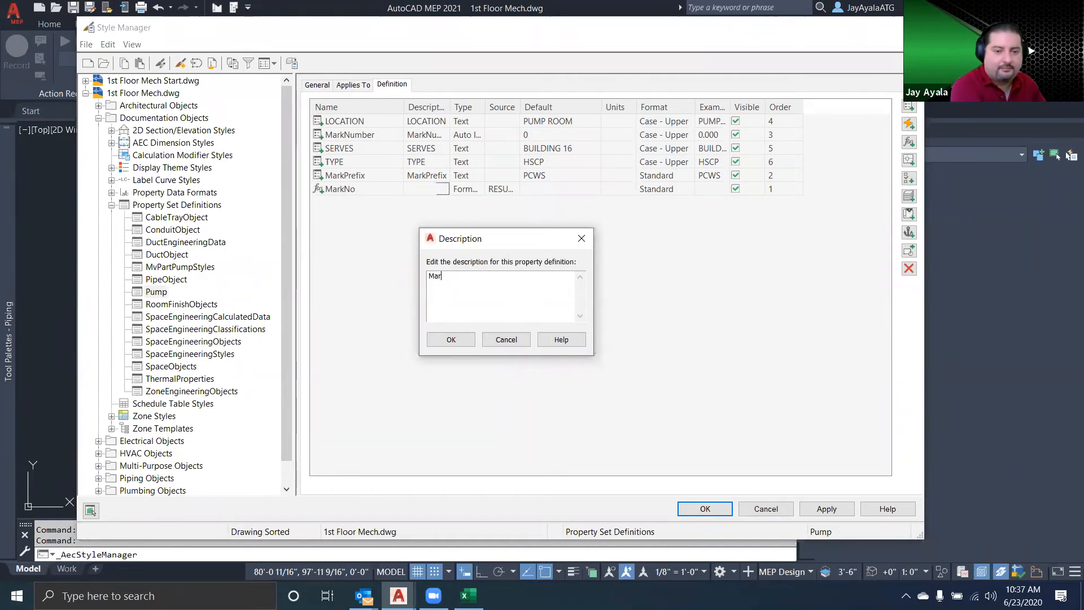
key("BackSpace")
key("BackSpace")
key("Caps_Lock")
type("ARK")
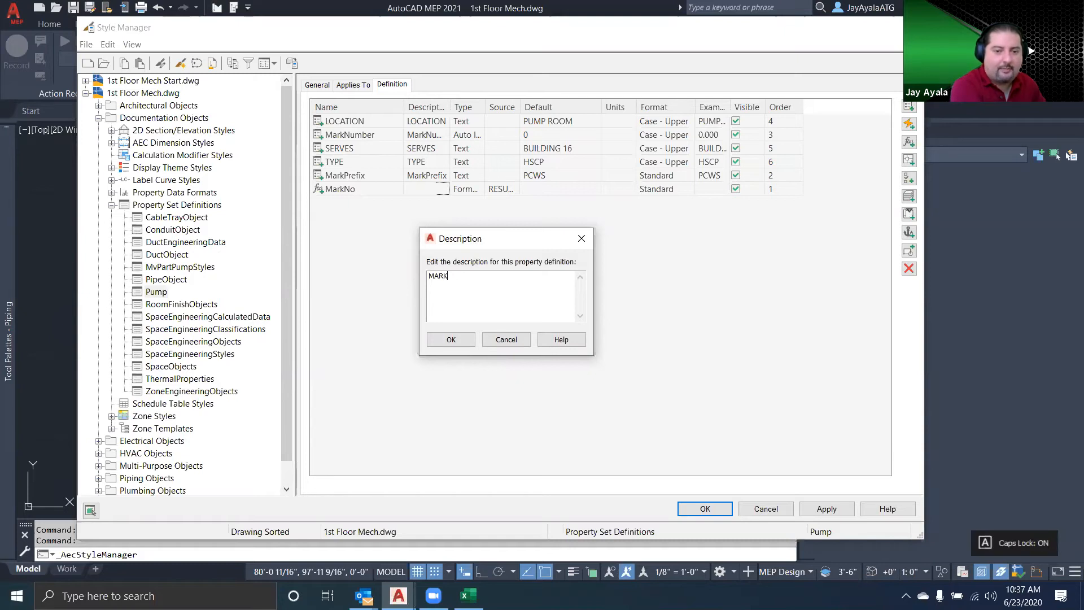
type(" NO")
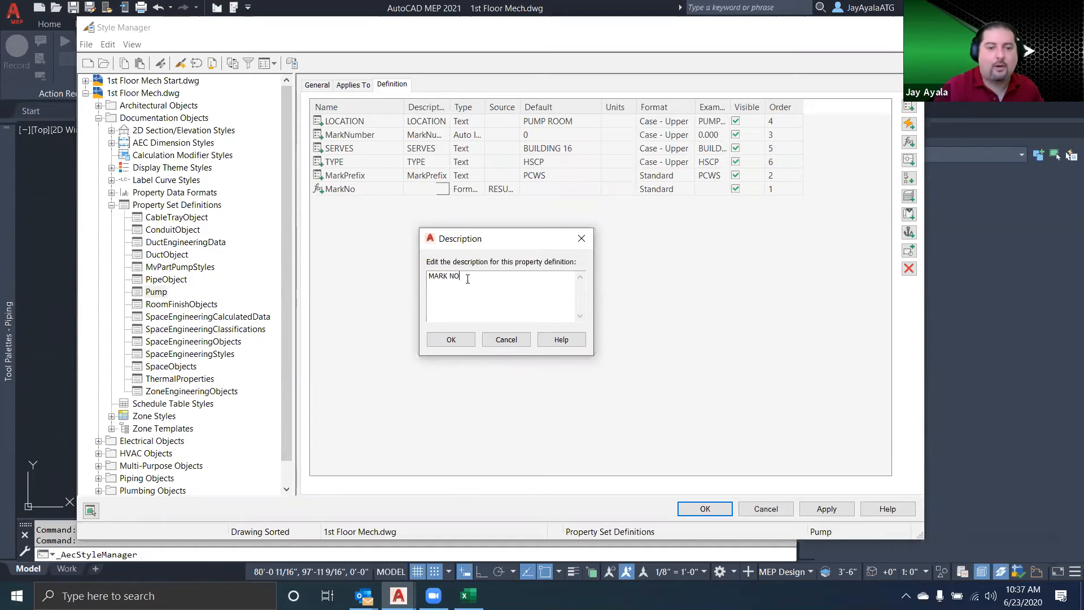
left_click(452, 339)
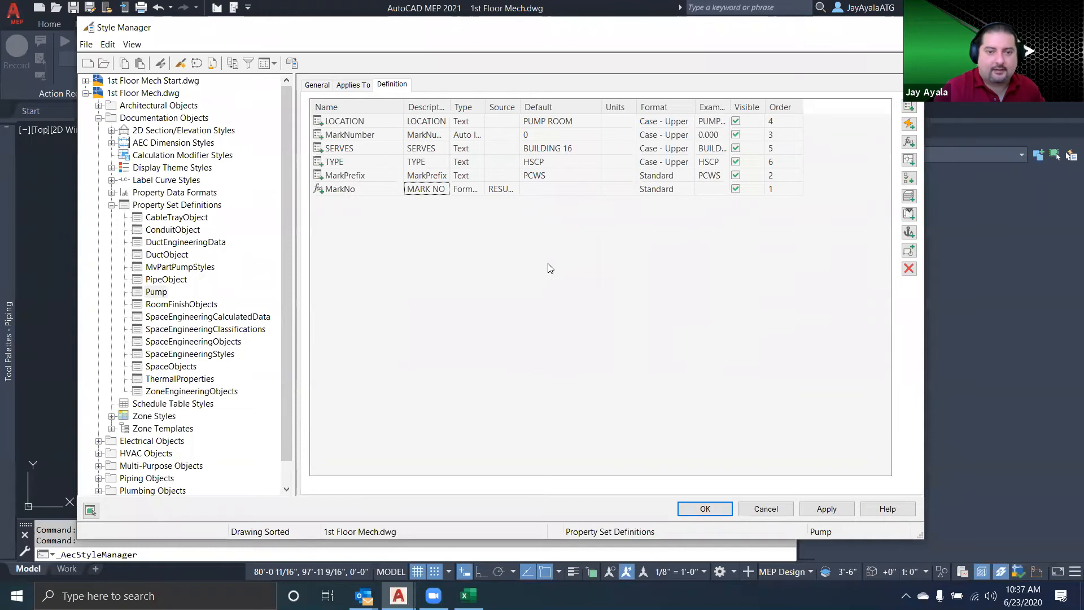
left_click(825, 508)
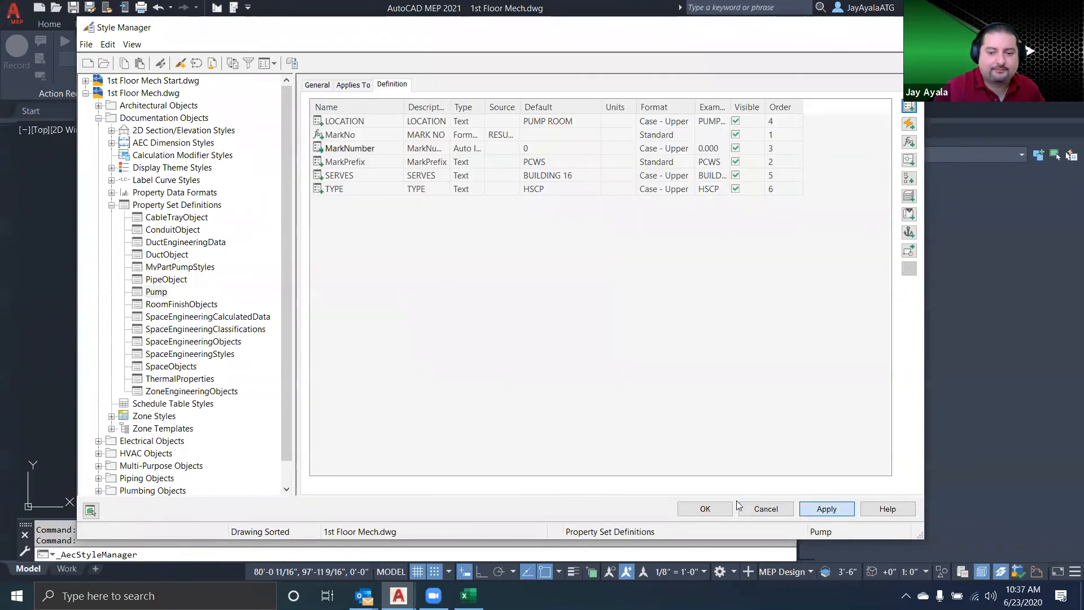
left_click(700, 506)
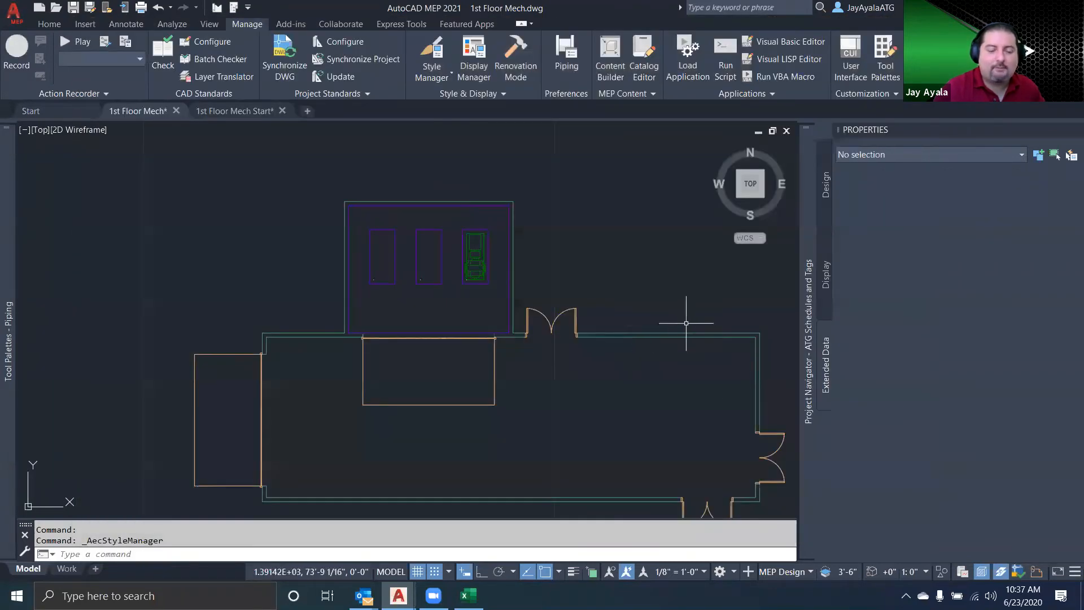
Set the MarkNumber of the pump in the drawing to 101
left_click(474, 252)
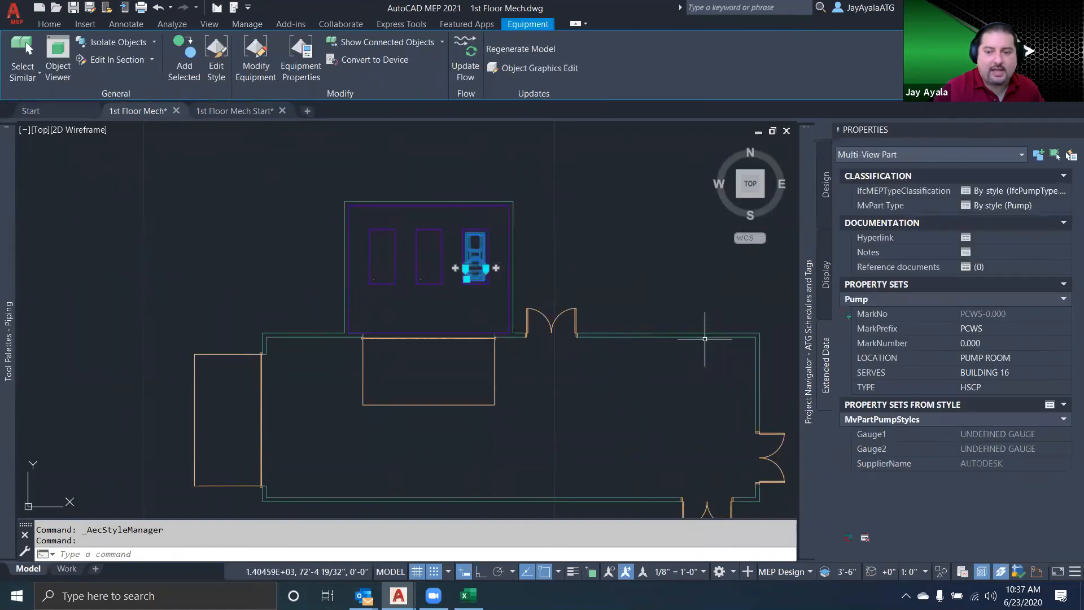
left_click(993, 344)
type("101")
key("Tab")
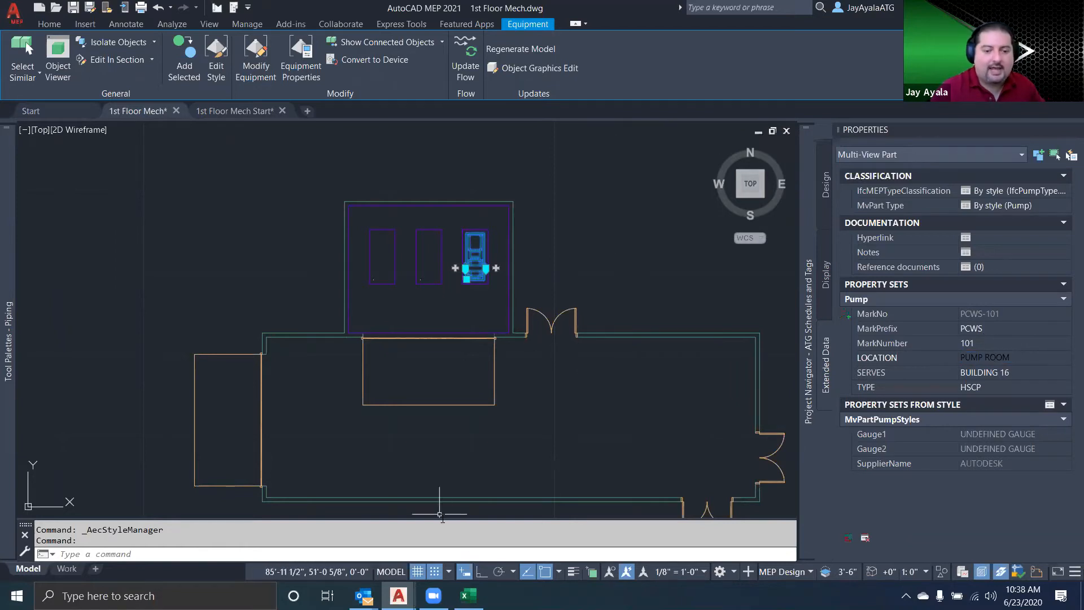
Switch to Excel and review the pump schedule's columns from FLOW GPM to NOTES
left_click(468, 595)
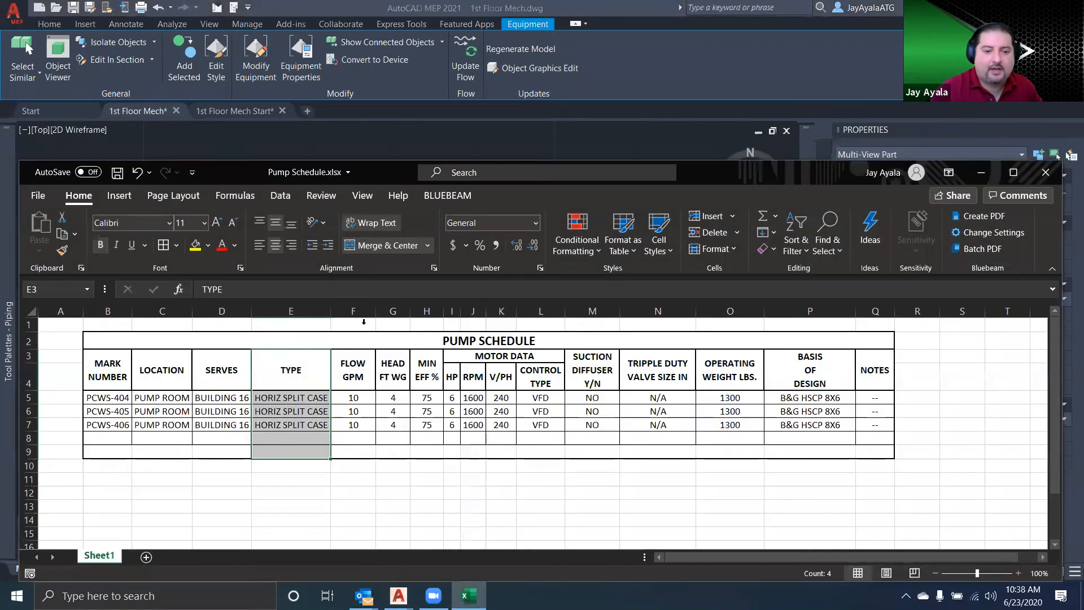
left_click_drag(356, 311, 871, 312)
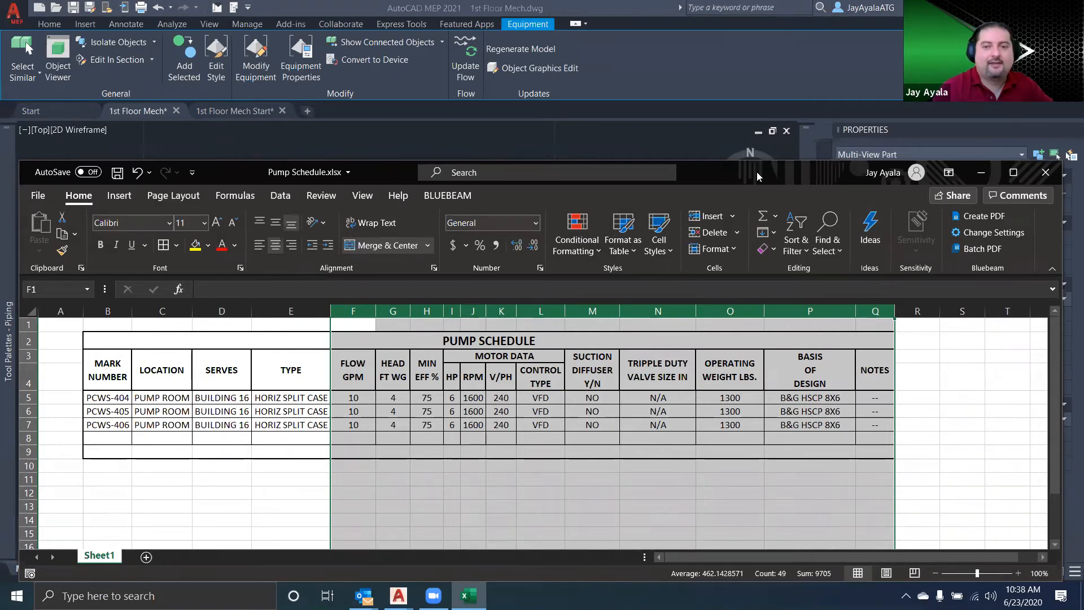
left_click(927, 153)
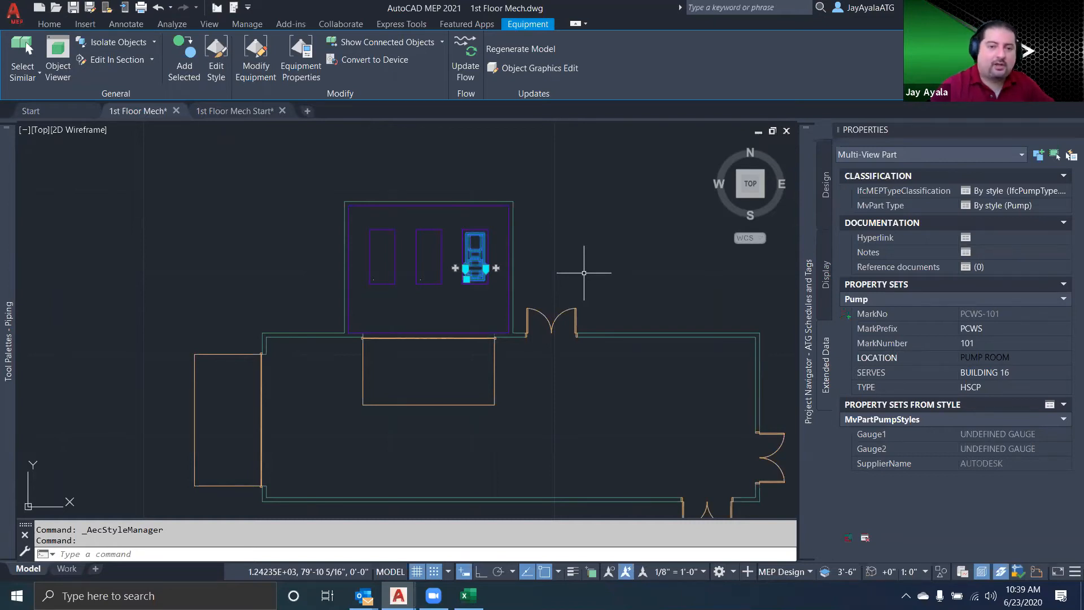
Inspect the property set data behind the PCWR-101 tag in the 1st Floor Mech Start drawing
left_click(241, 113)
scroll(141, 350, "up", 8)
mouse_move(366, 404)
middle_mouse_down()
mouse_move(401, 342)
mouse_move(476, 356)
middle_mouse_up()
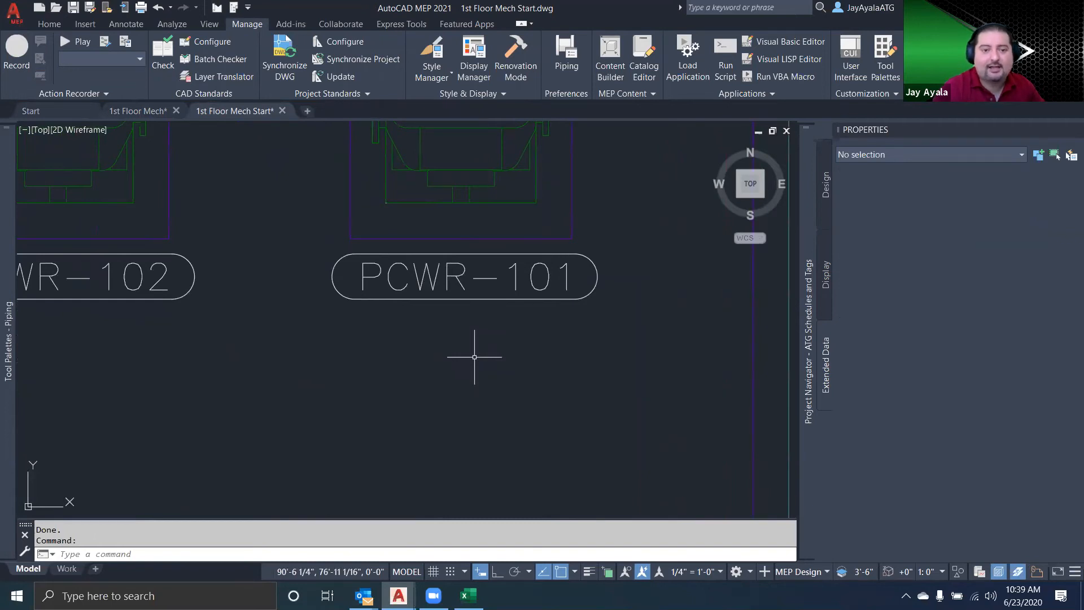
left_click(500, 309)
left_click(459, 286)
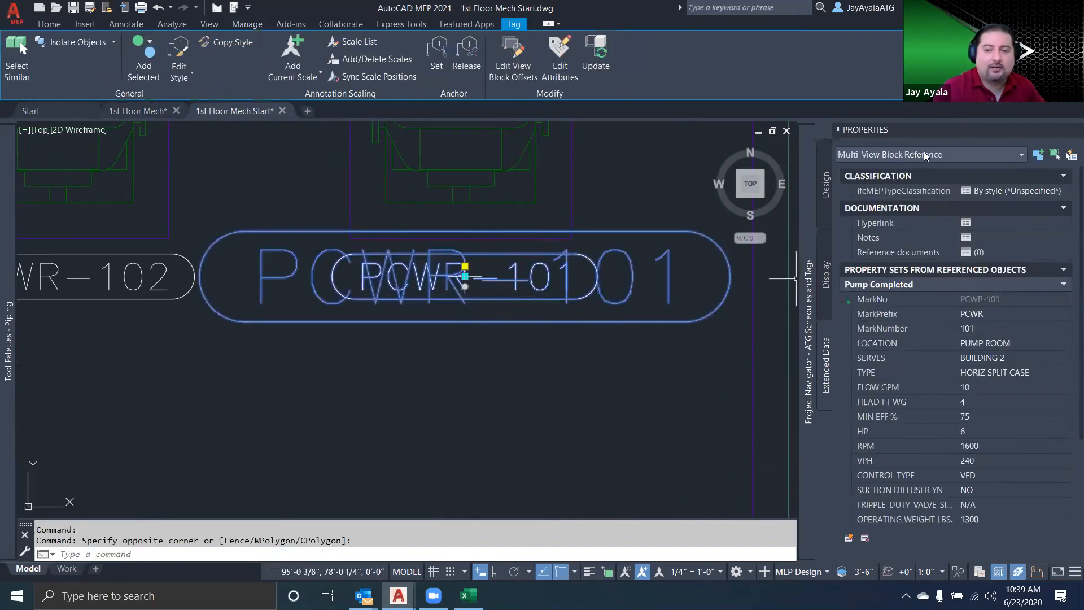
key("Escape")
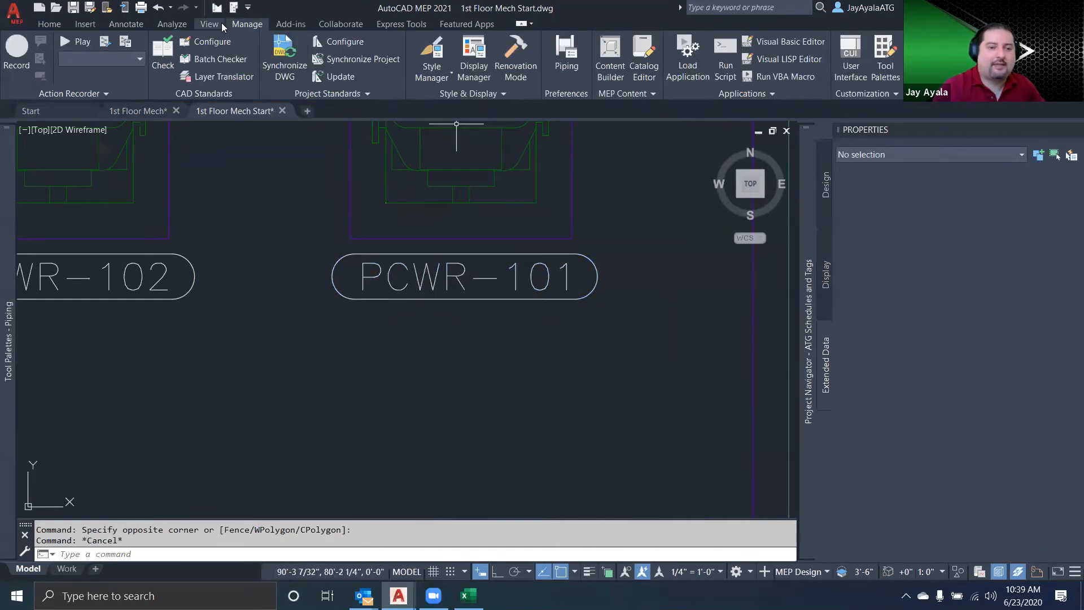
Return to the 1st Floor Mech drawing and look over the available piping tag and annotation tools
left_click(122, 111)
scroll(515, 319, "up", 8)
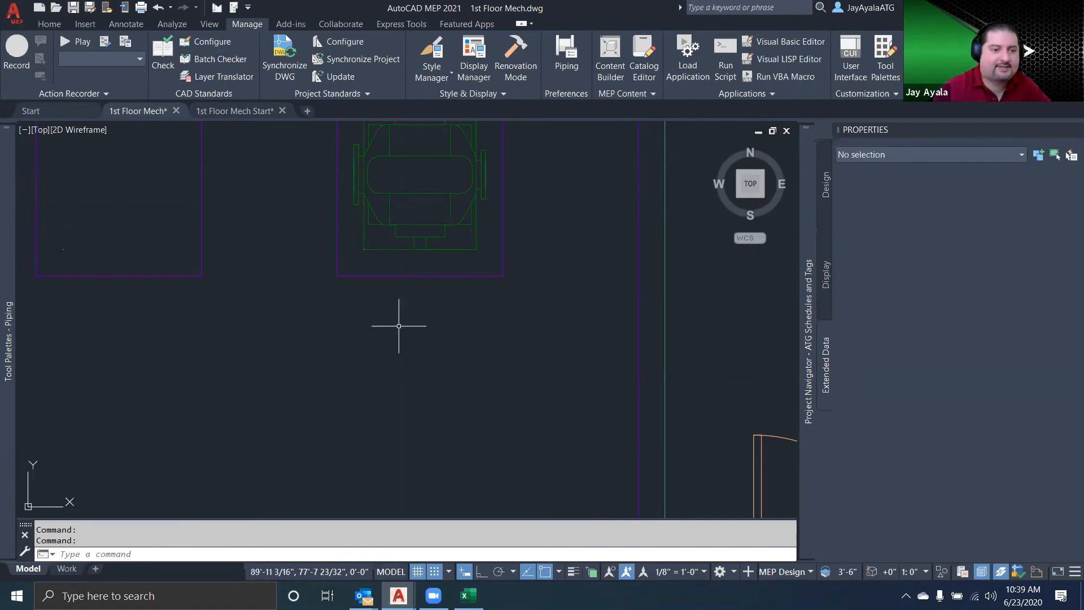
mouse_move(11, 361)
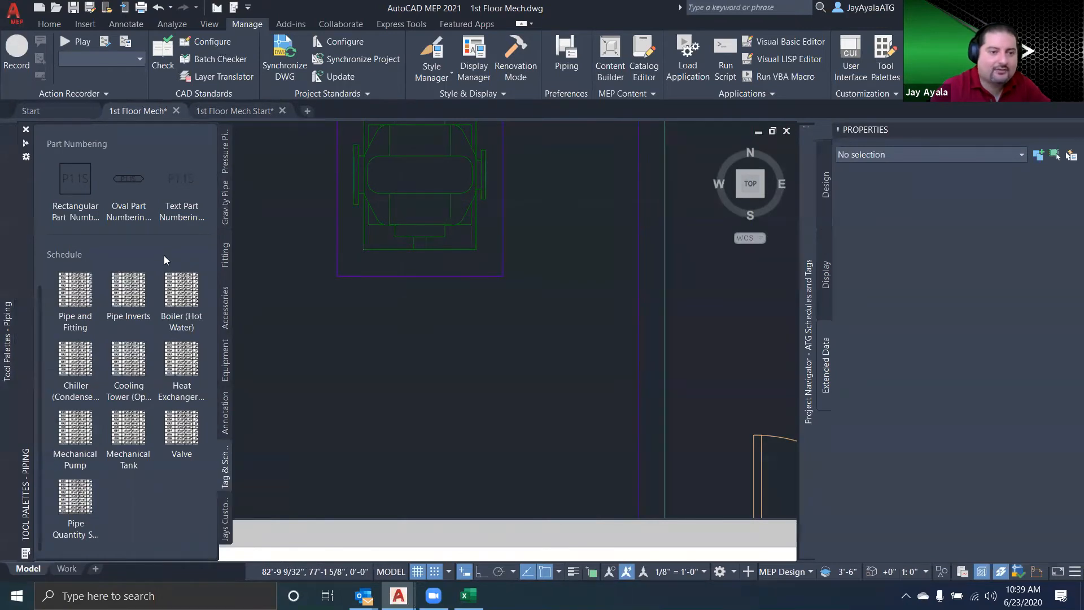
scroll(126, 264, "up", 3)
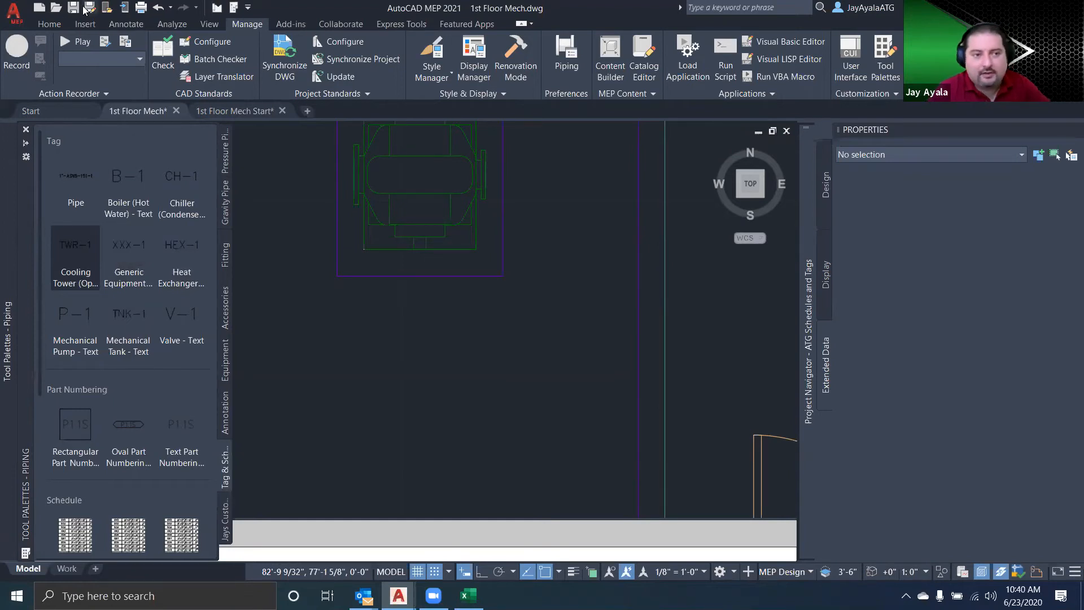
left_click(51, 24)
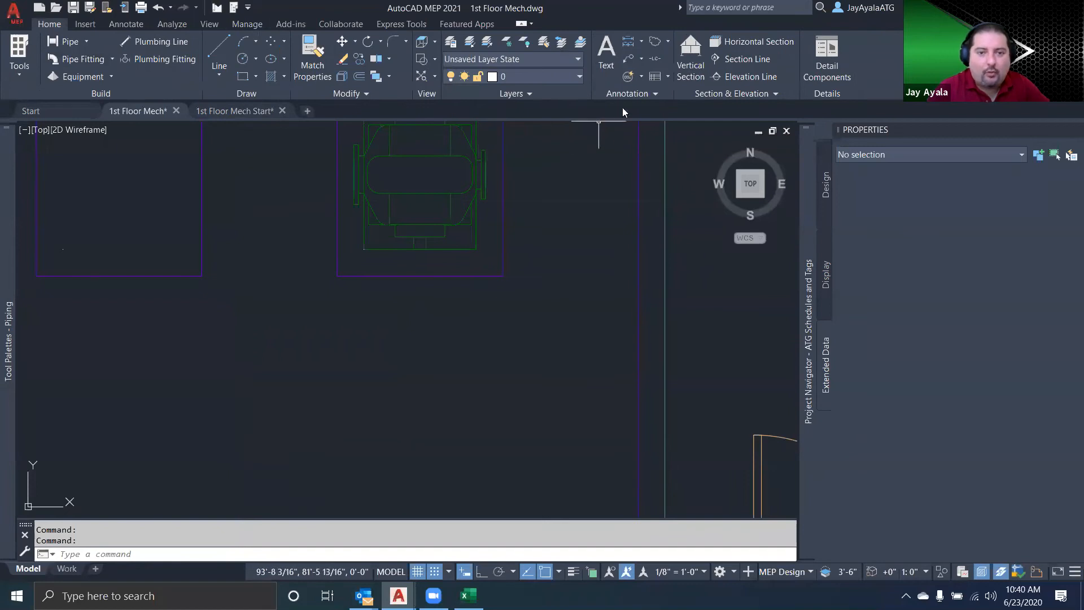
left_click(657, 94)
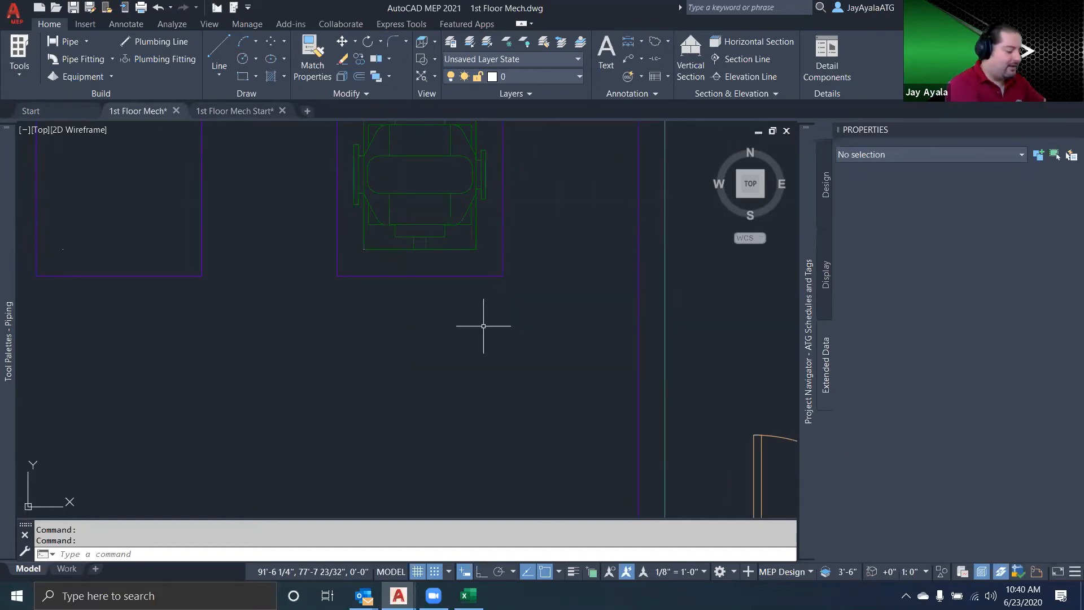
type("DT")
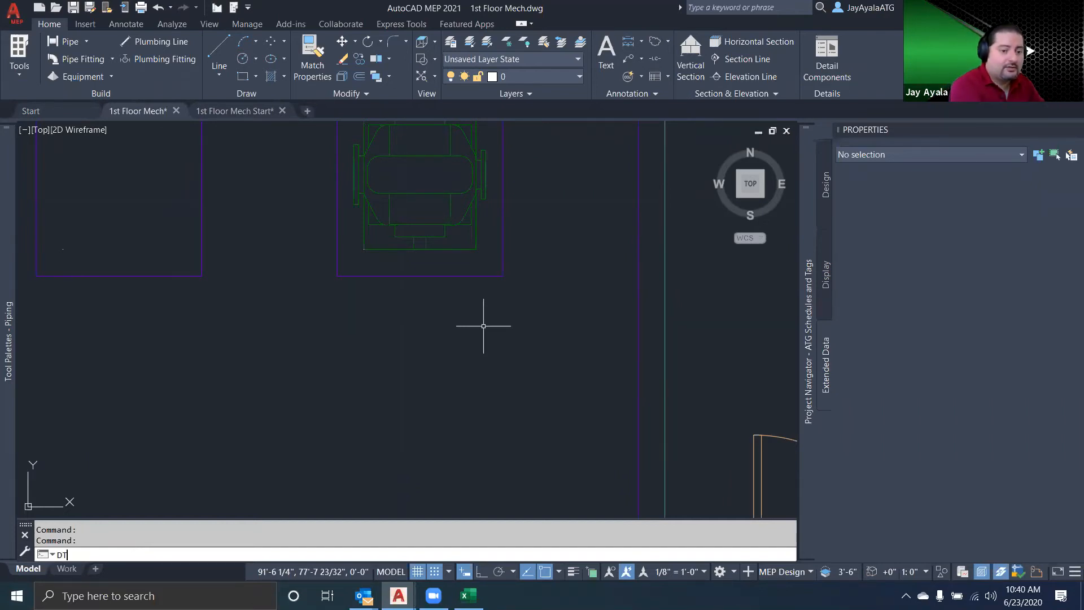
key("BackSpace")
key("BackSpace")
type("DT")
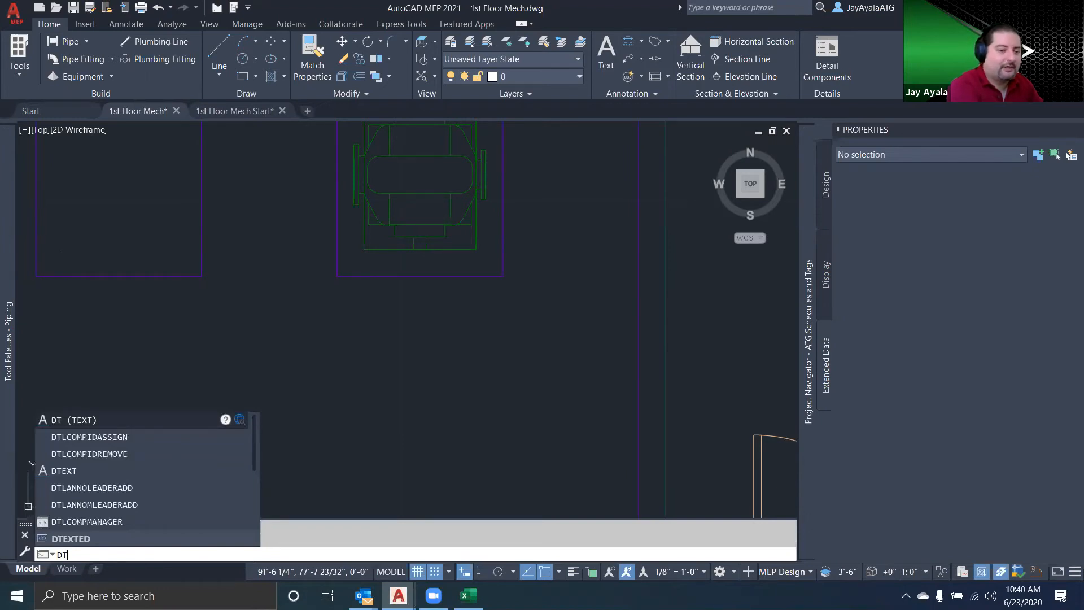
key("Return")
type("M")
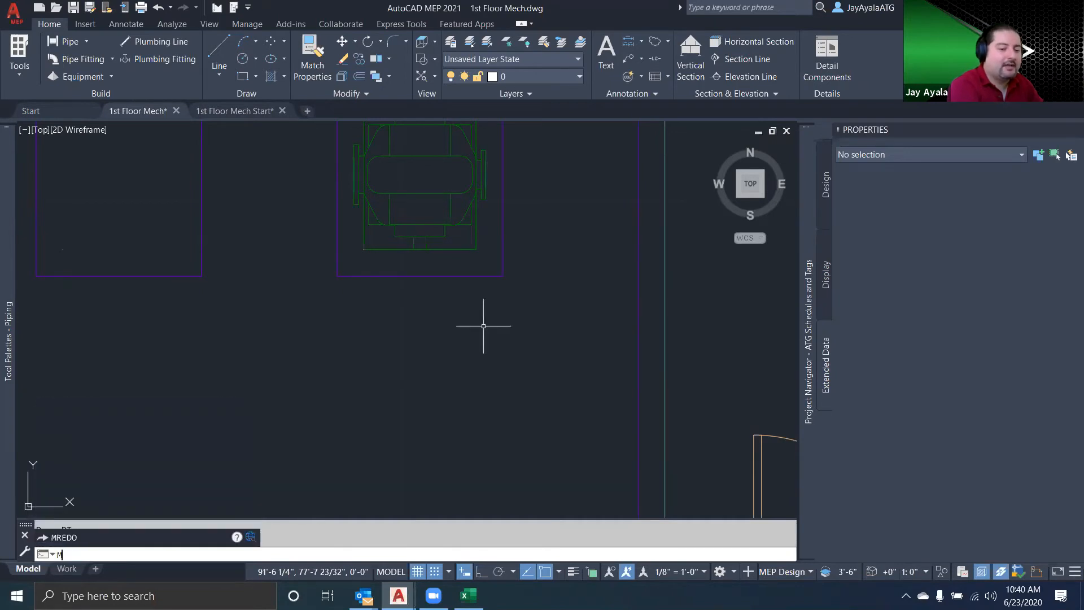
key("BackSpace")
type("TE")
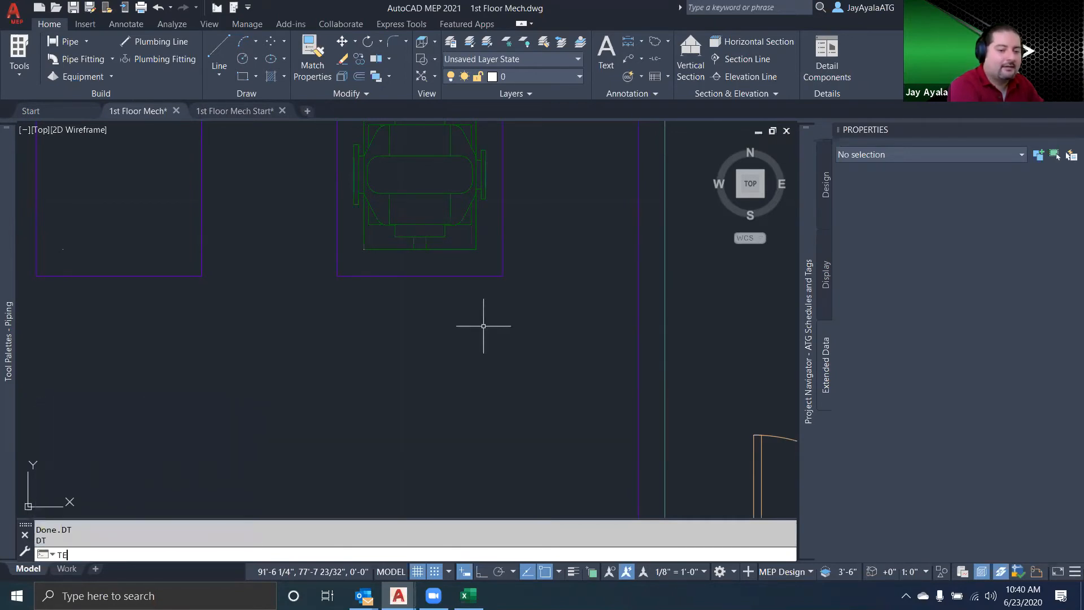
type("XT")
key("Return")
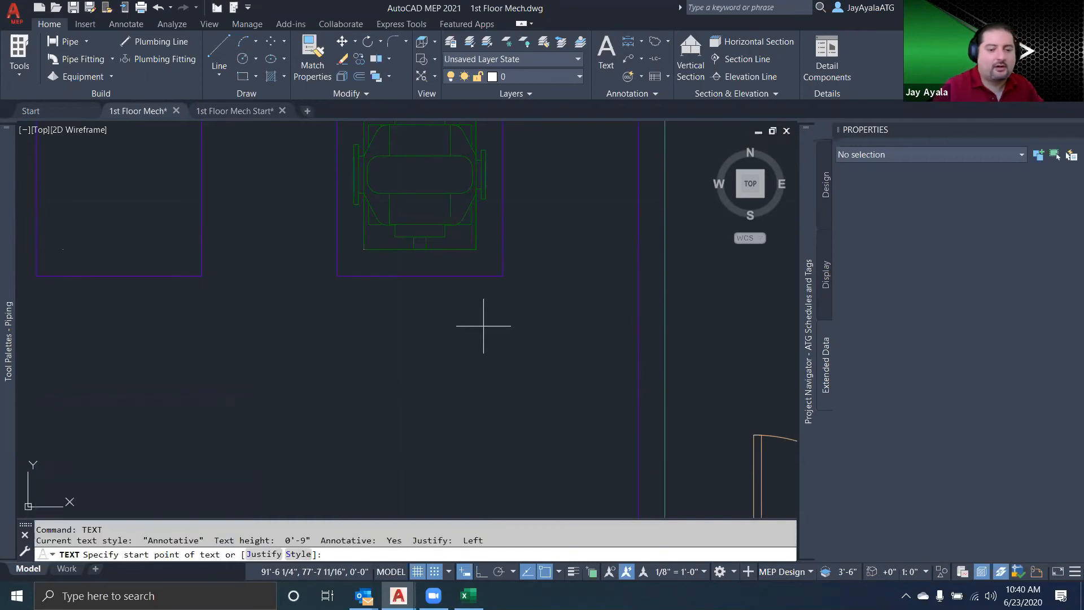
key("Escape")
type("TE")
key("BackSpace")
key("BackSpace")
Create multiline text reading PCWR-303 just below the pump
type("MT")
key("Return")
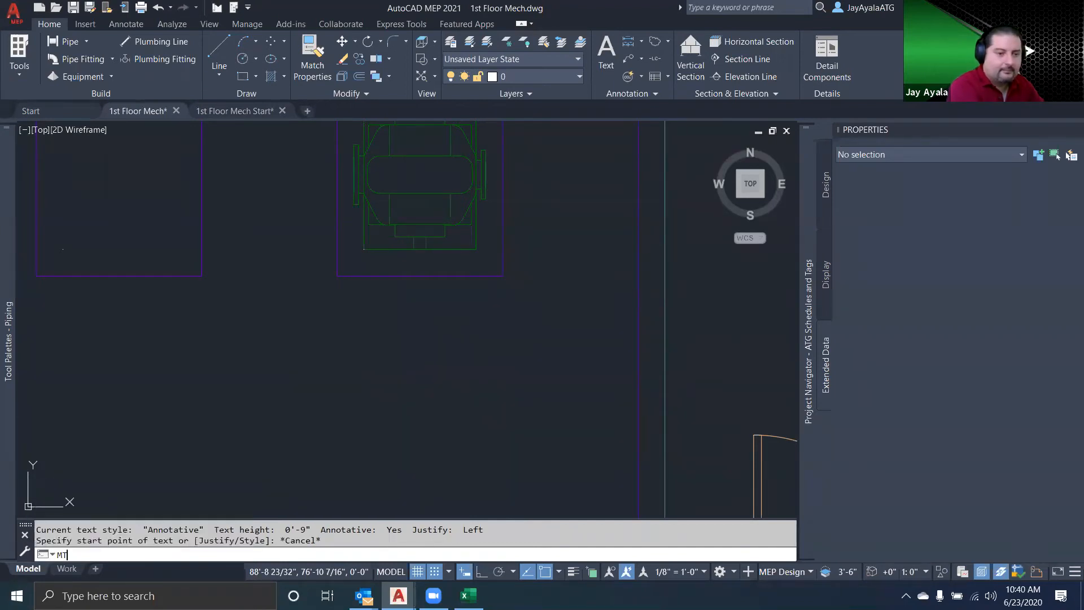
left_click(346, 309)
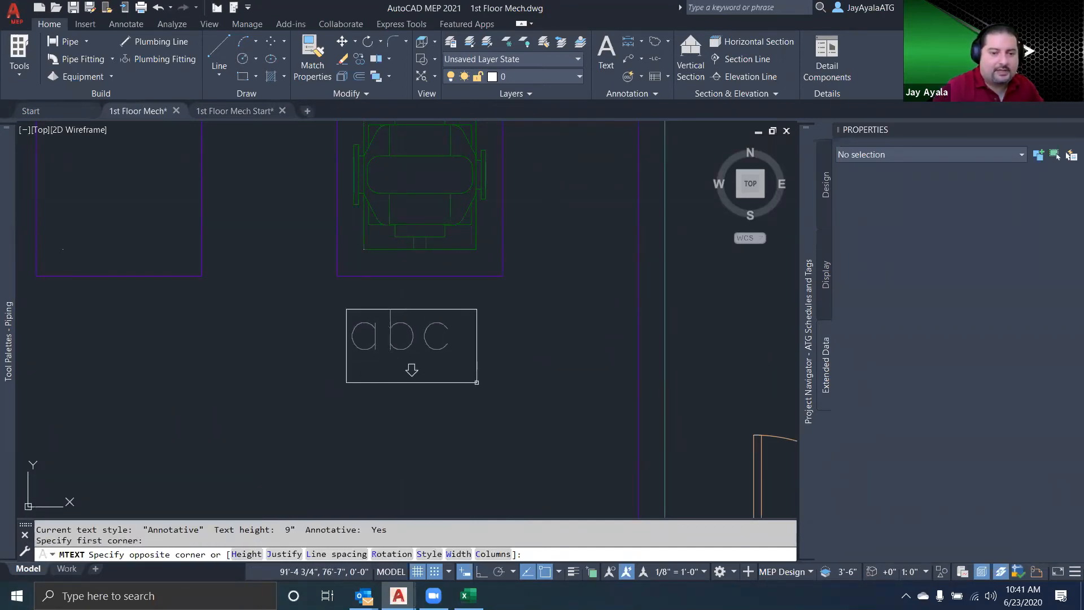
left_click(506, 421)
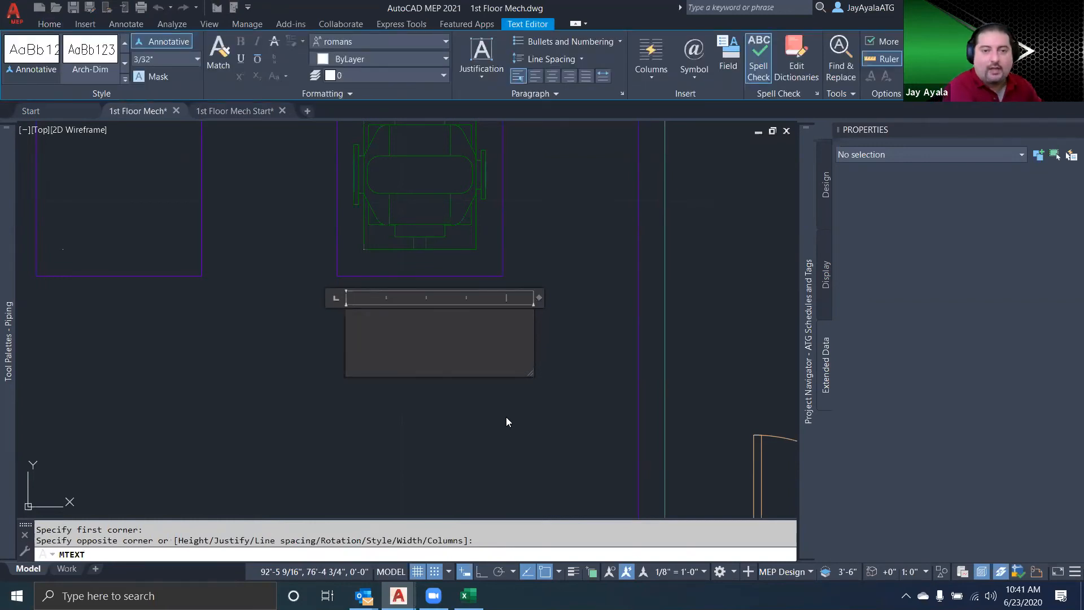
type("PCWR")
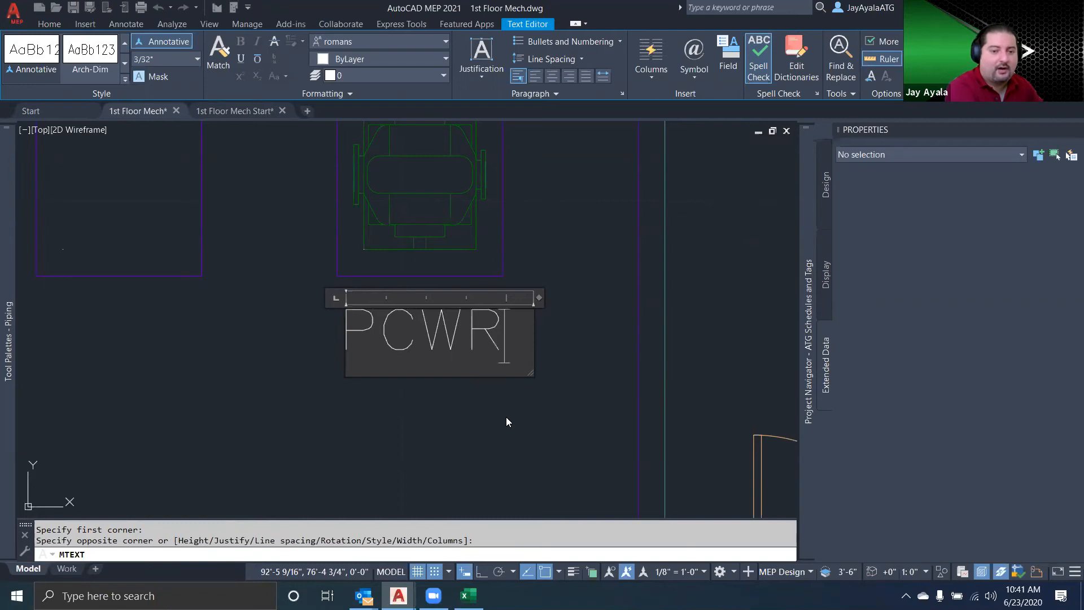
type("-")
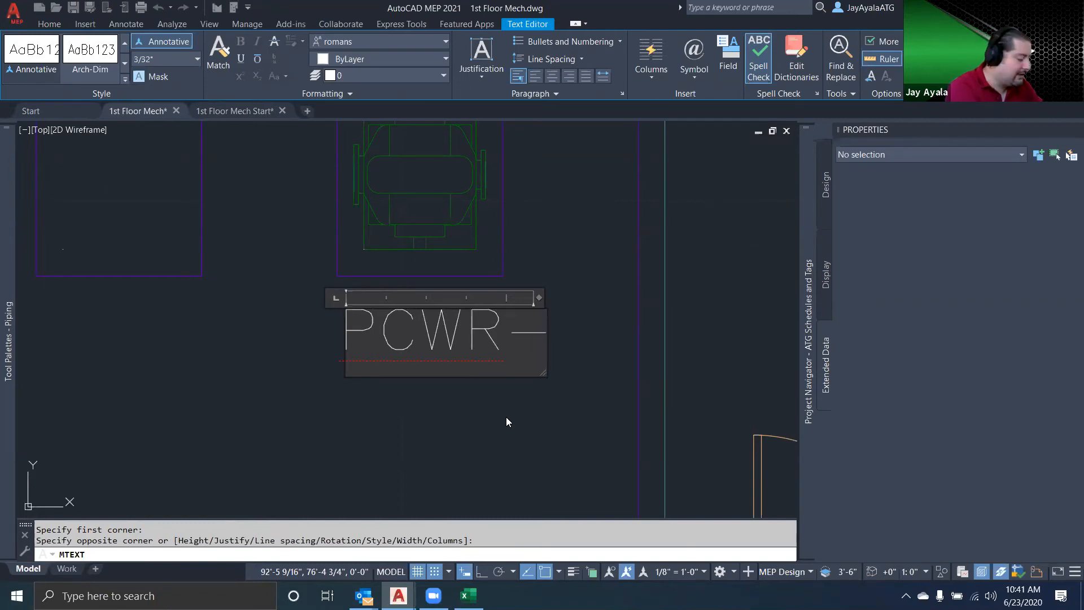
type("3")
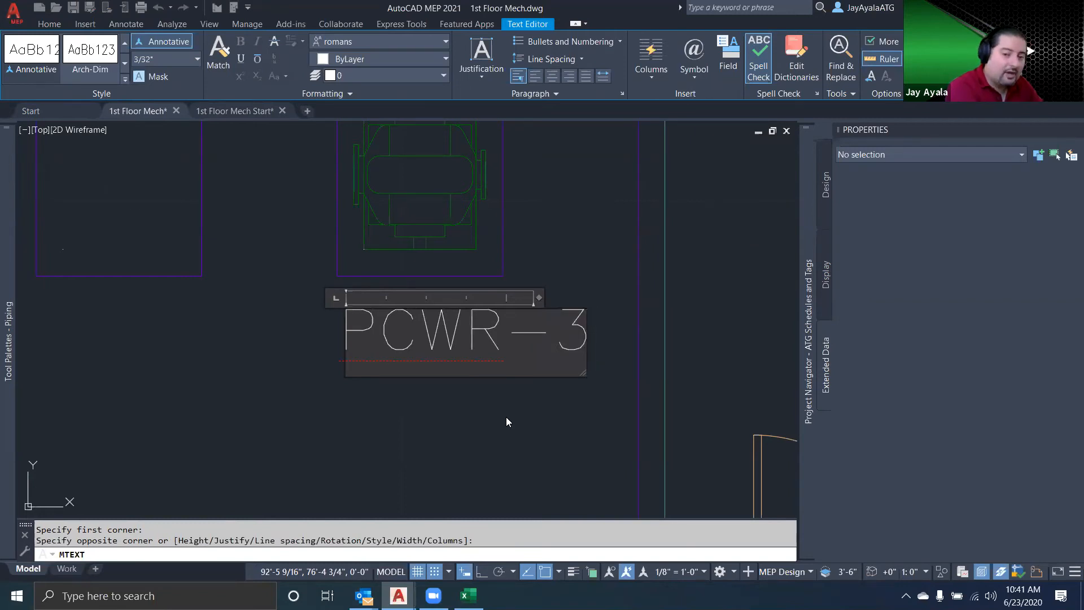
type("03")
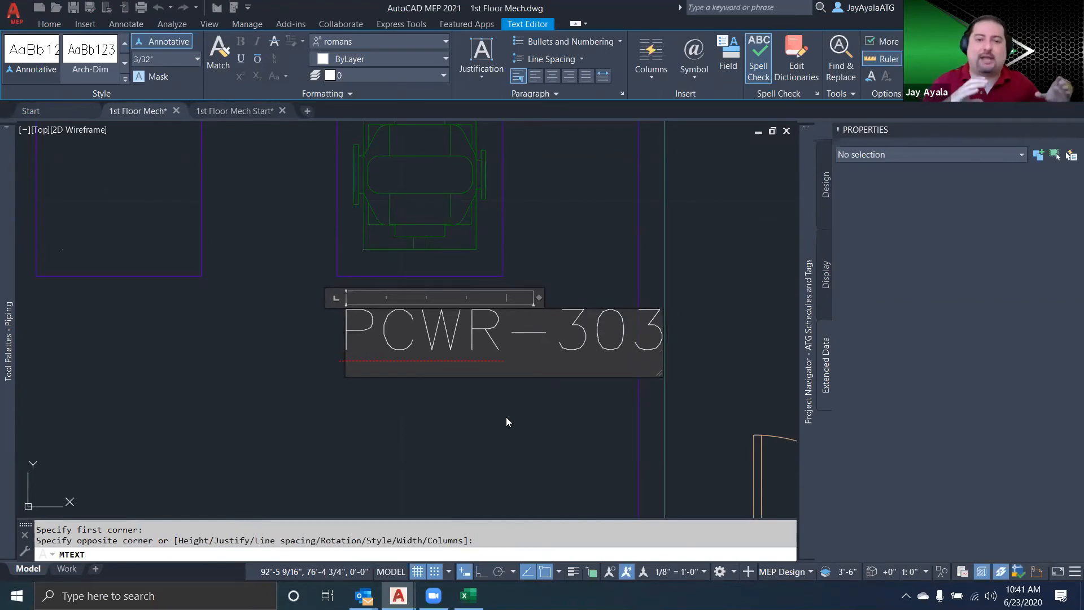
Try 111 as the number after the PCWR- prefix, and change the number back to 303
key("BackSpace")
key("BackSpace")
key("BackSpace")
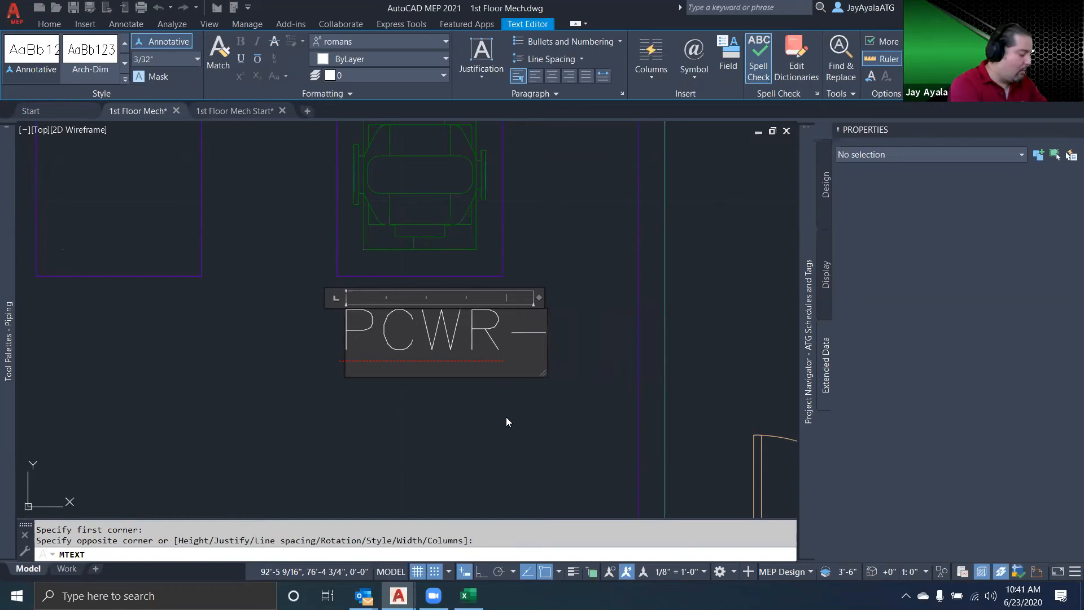
type("111")
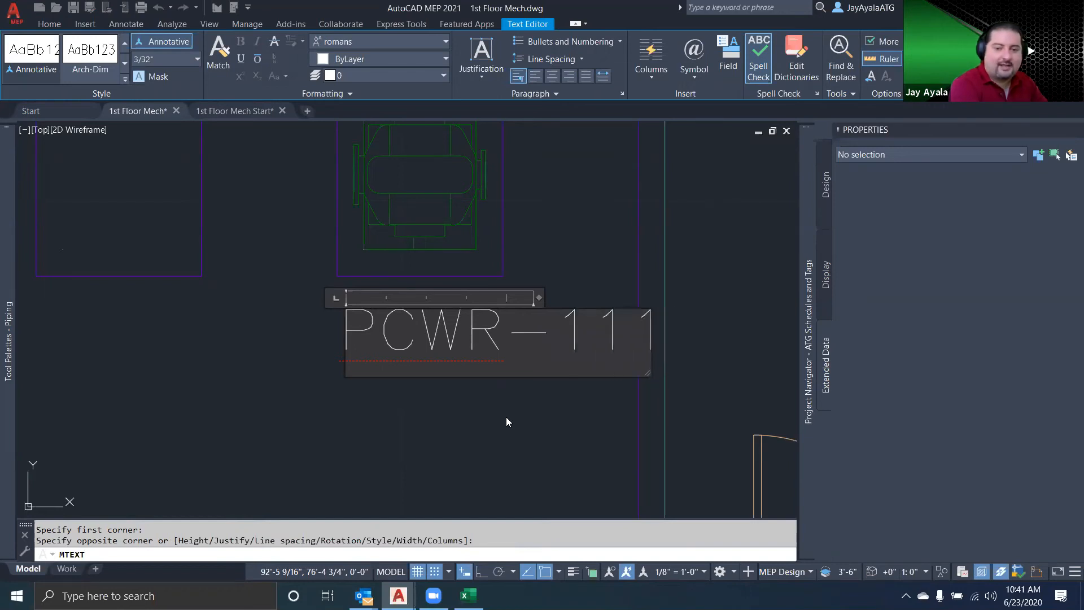
key("BackSpace")
key("BackSpace")
key("BackSpace")
type("303")
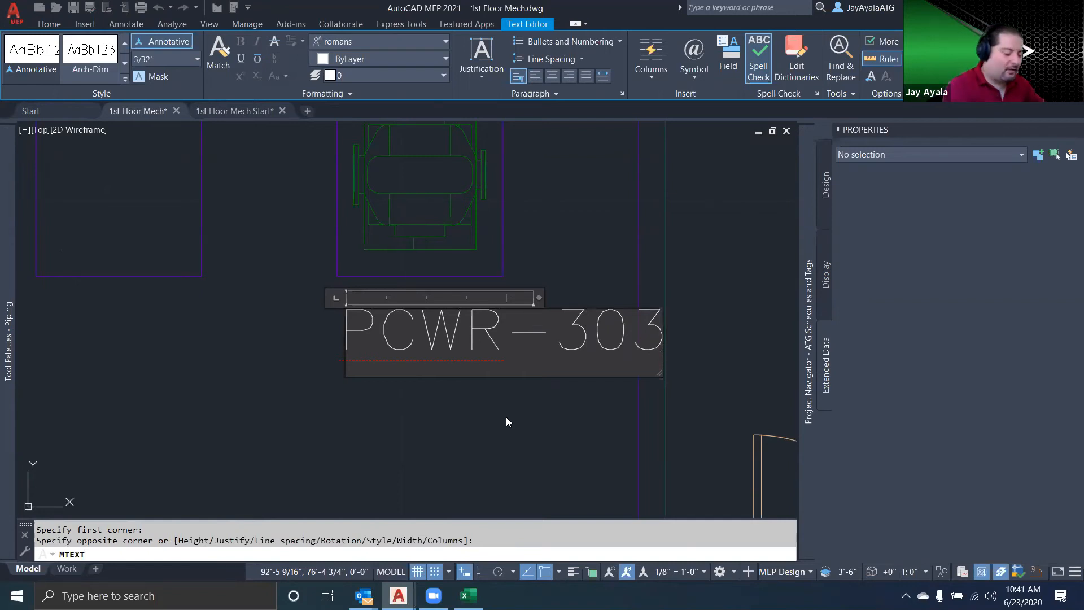
Finish the PCWR-303 multiline text and set its text style to RomanS
key("Return")
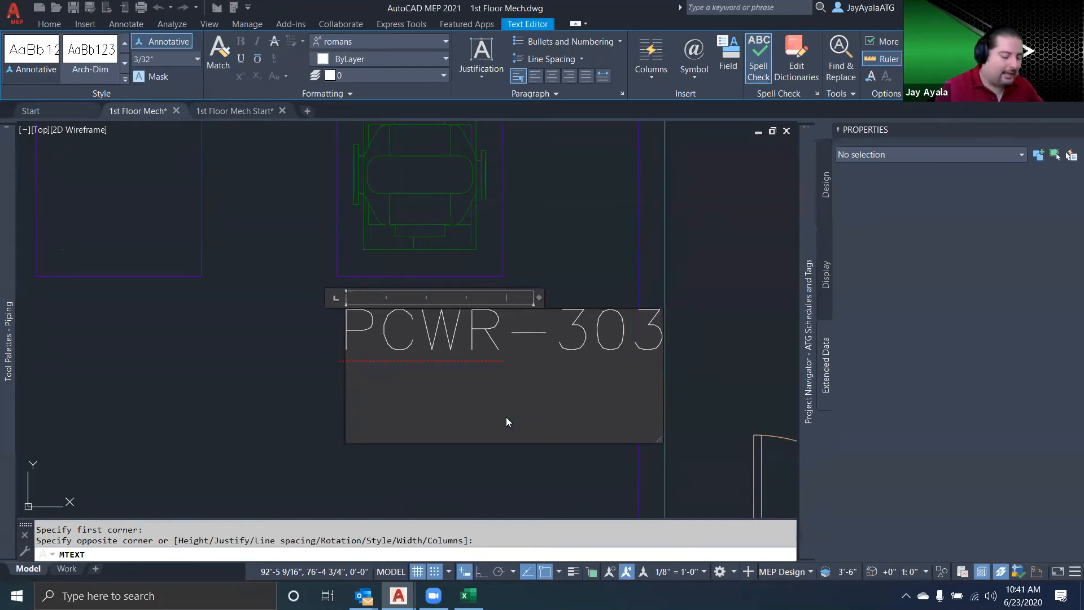
left_click(565, 231)
middle_click_drag(508, 354, 491, 368)
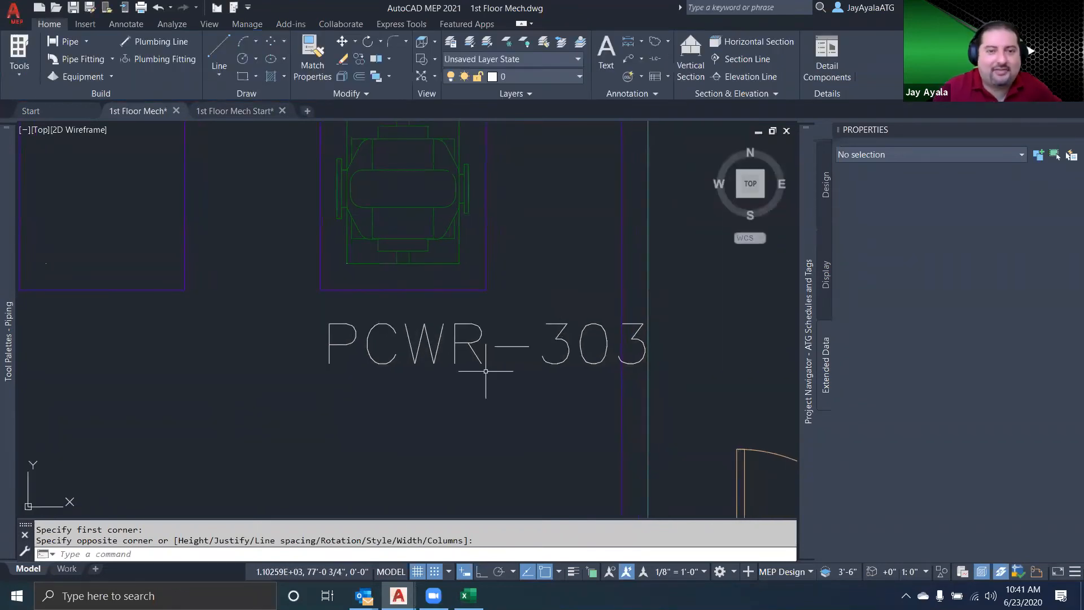
left_click(484, 357)
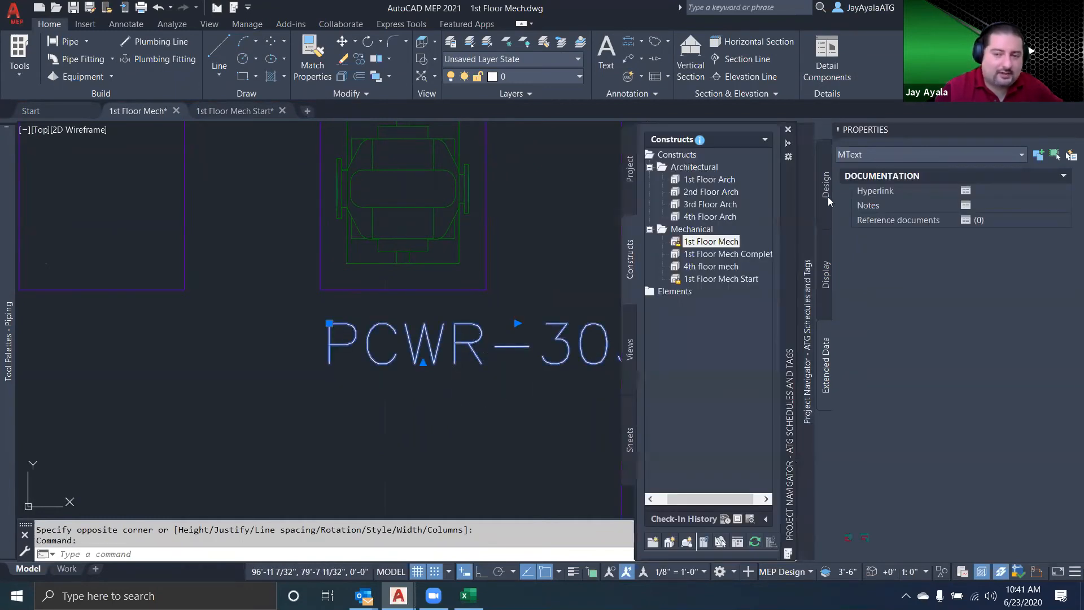
left_click(825, 191)
left_click(1058, 369)
left_click(1058, 370)
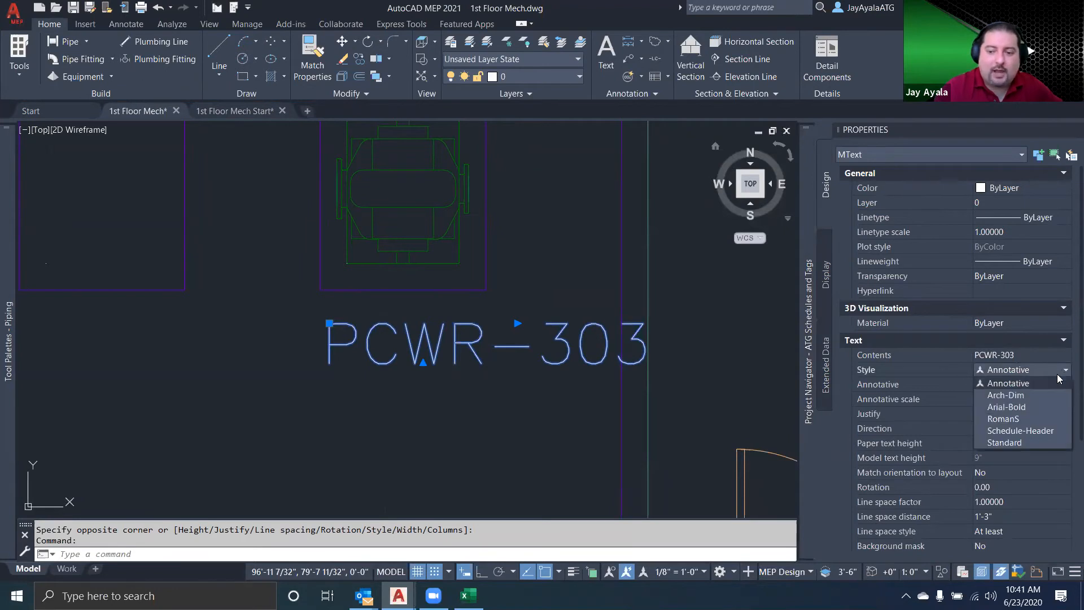
left_click(1033, 420)
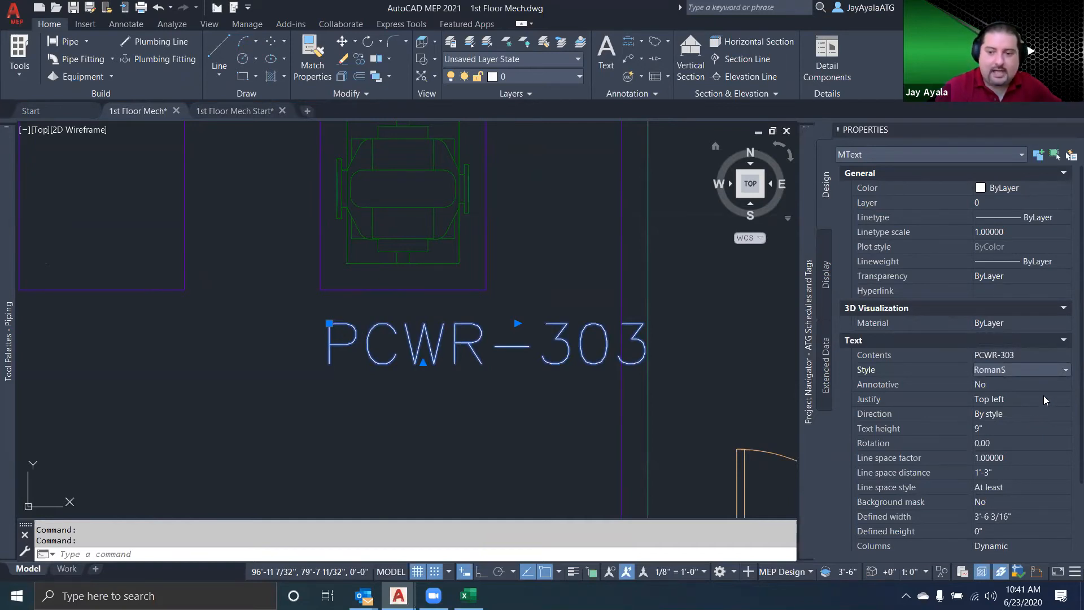
Set the justification of the PCWR-303 text to Middle center
left_click(1044, 398)
left_click(1052, 402)
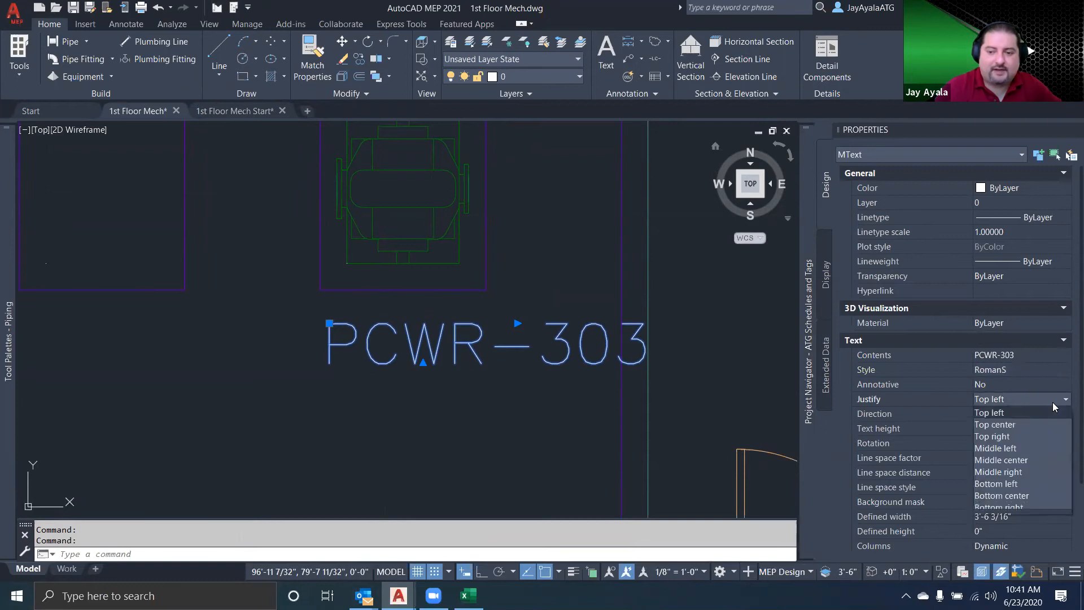
left_click(1036, 459)
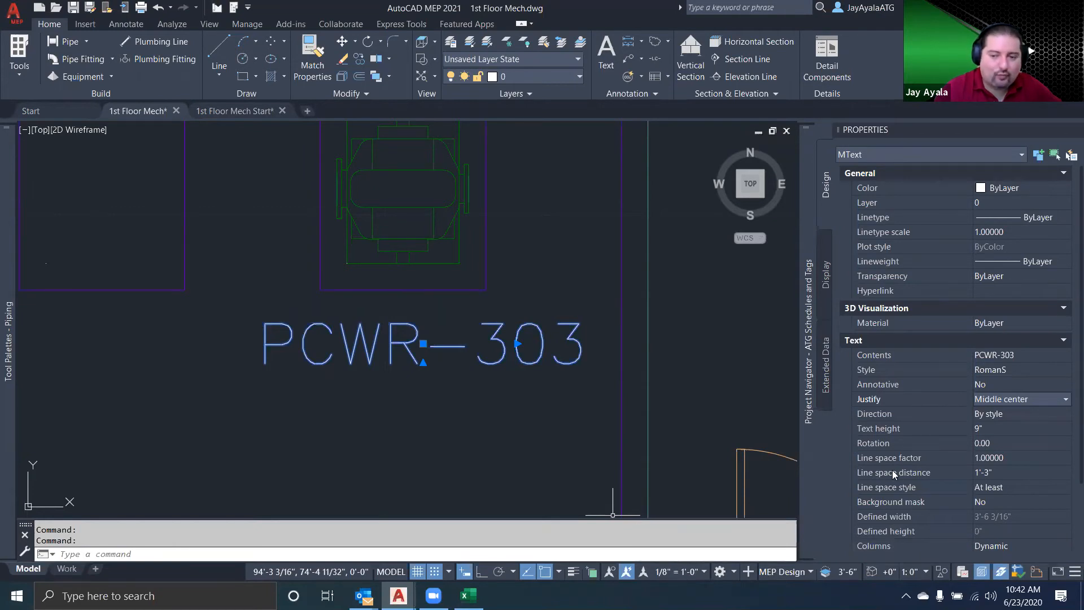
Keep the RomanS style on the PCWR-303 text and set its text height to 1"
left_click(984, 430)
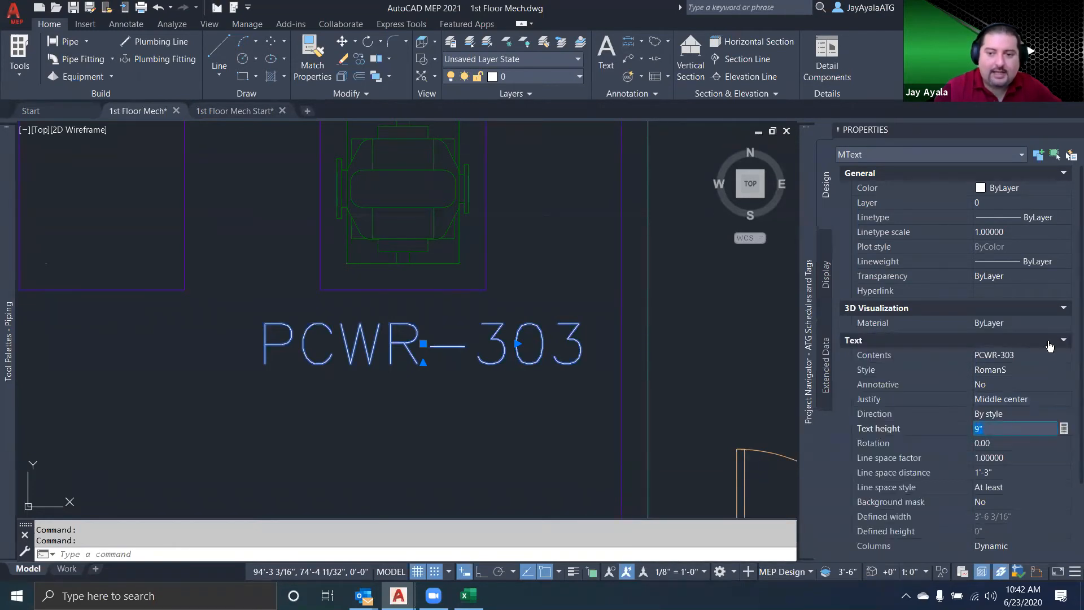
left_click(1059, 370)
left_click(1059, 370)
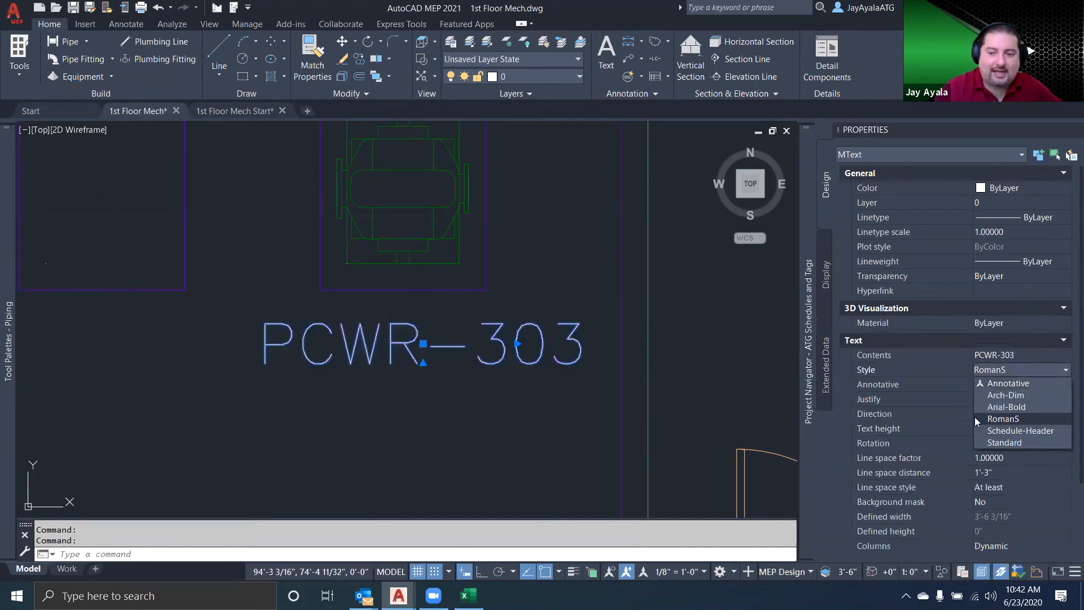
left_click(1031, 419)
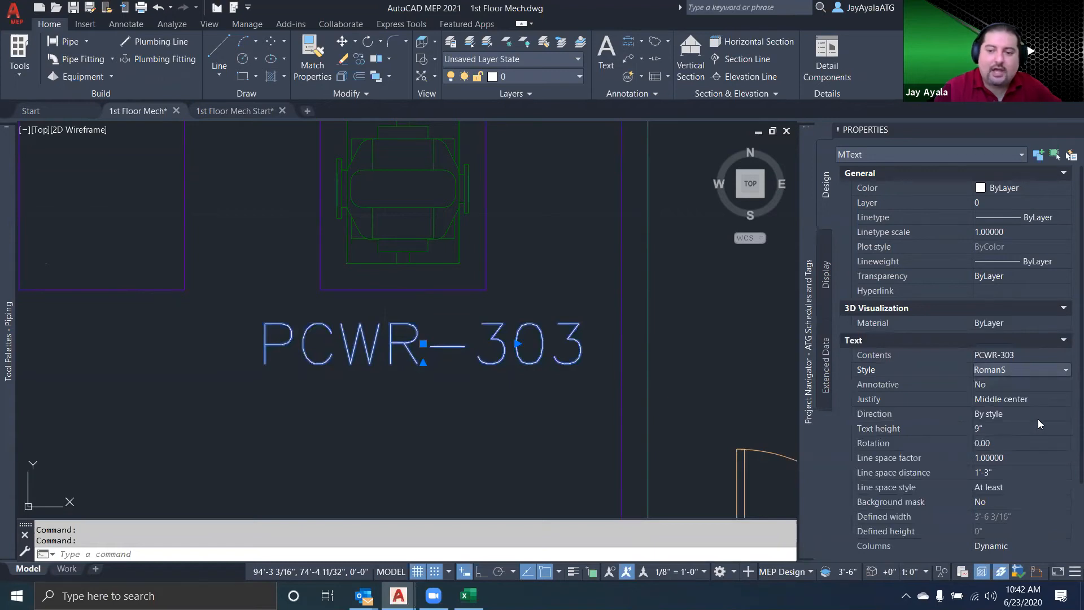
left_click(995, 429)
type("1")
key("Tab")
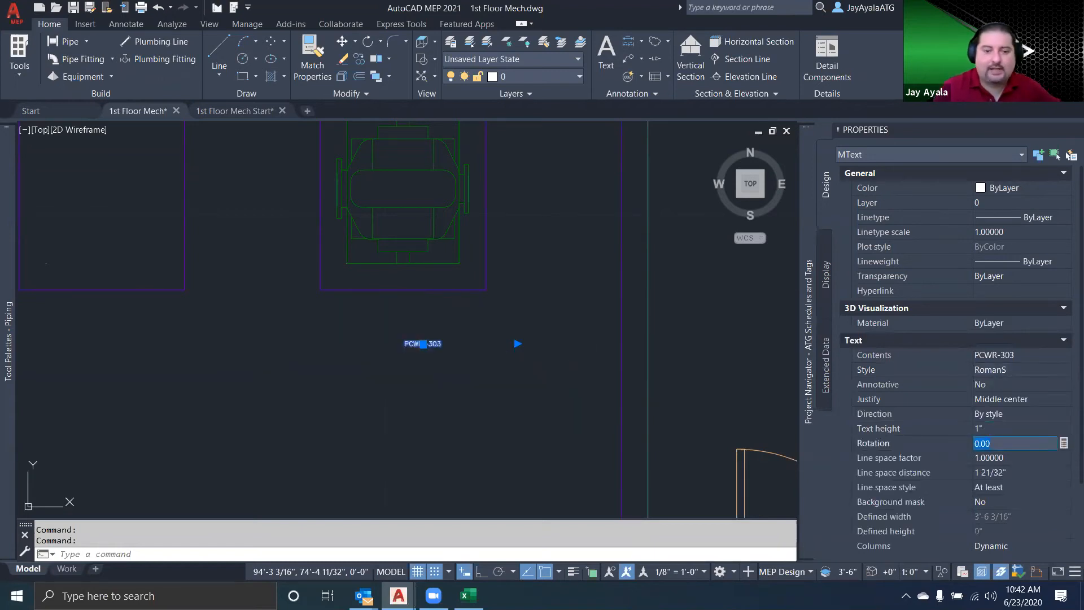
scroll(409, 367, "up", 5)
middle_click_drag(437, 361, 356, 386)
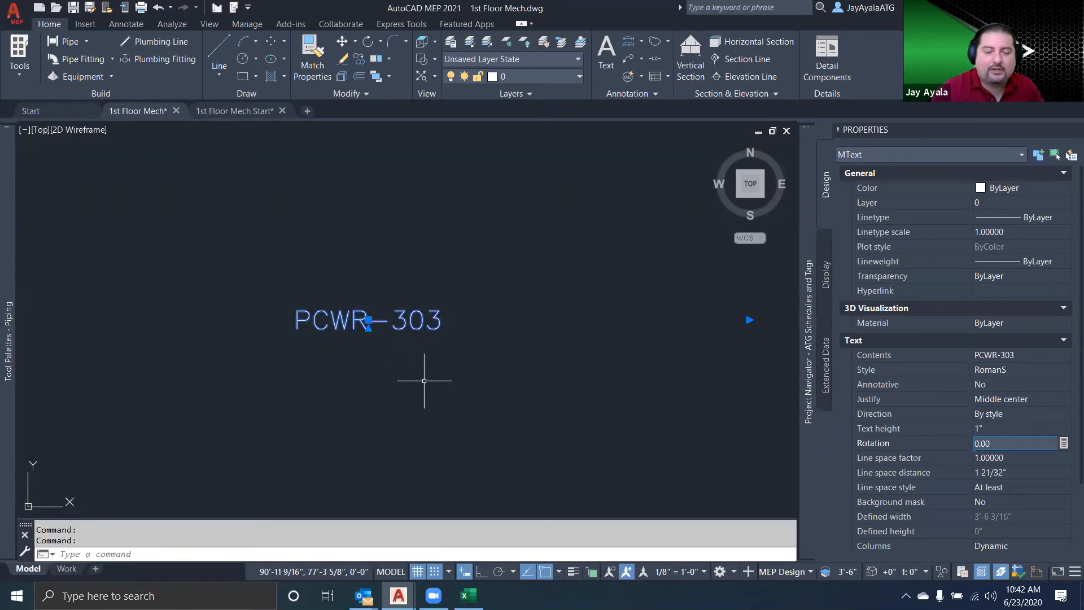
key("Escape")
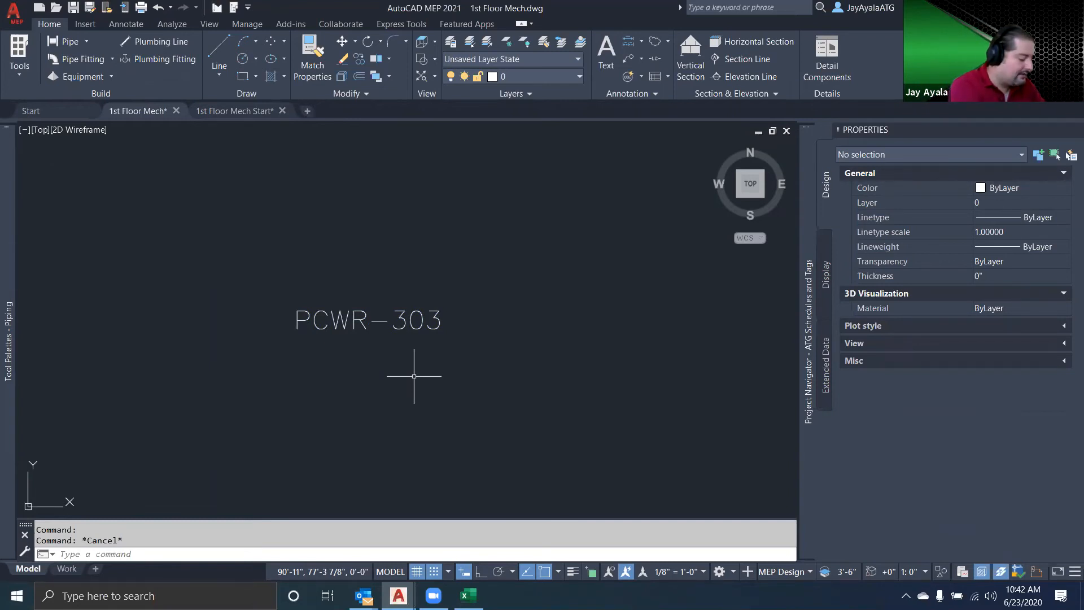
Draw a construction line about 4 11/32" long from the text's insertion point to just below and left of the letter P
type("l")
key("Return")
type("ins")
key("Return")
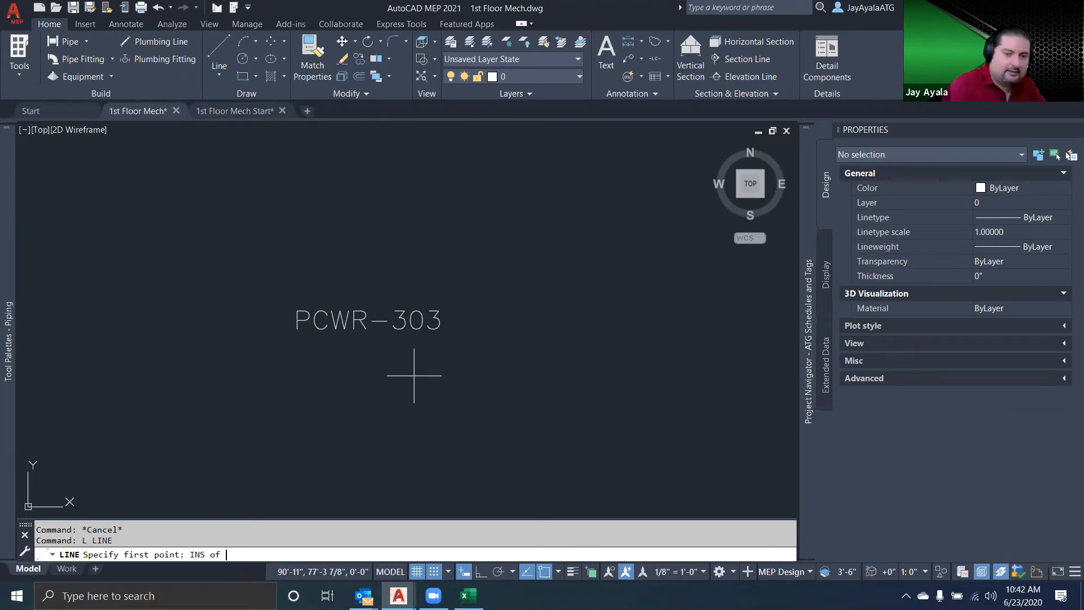
left_click(347, 316)
scroll(311, 326, "up", 5)
scroll(417, 317, "down", 2)
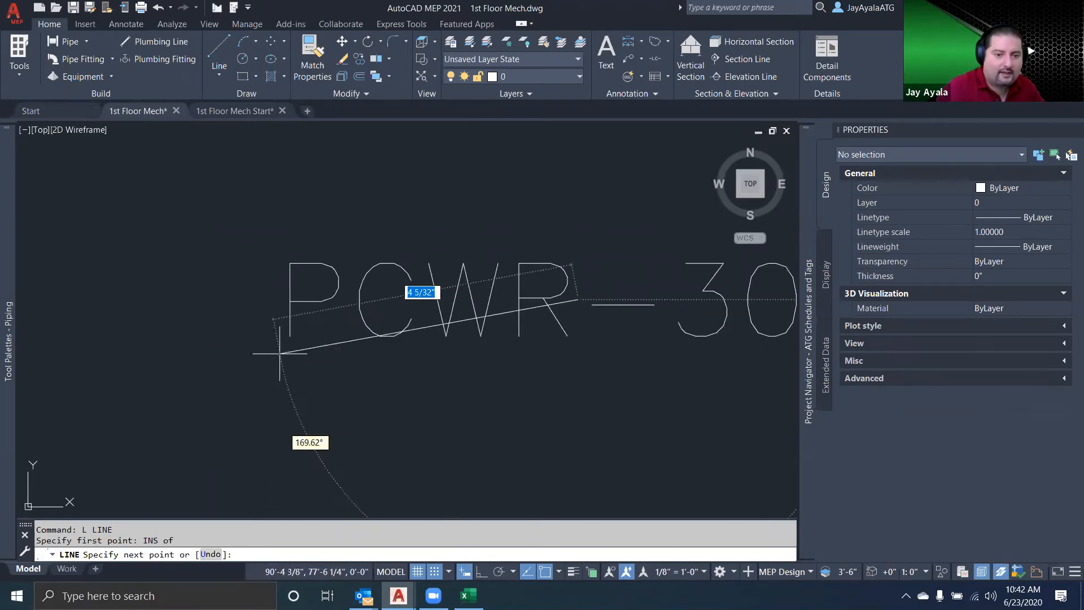
left_click(266, 354)
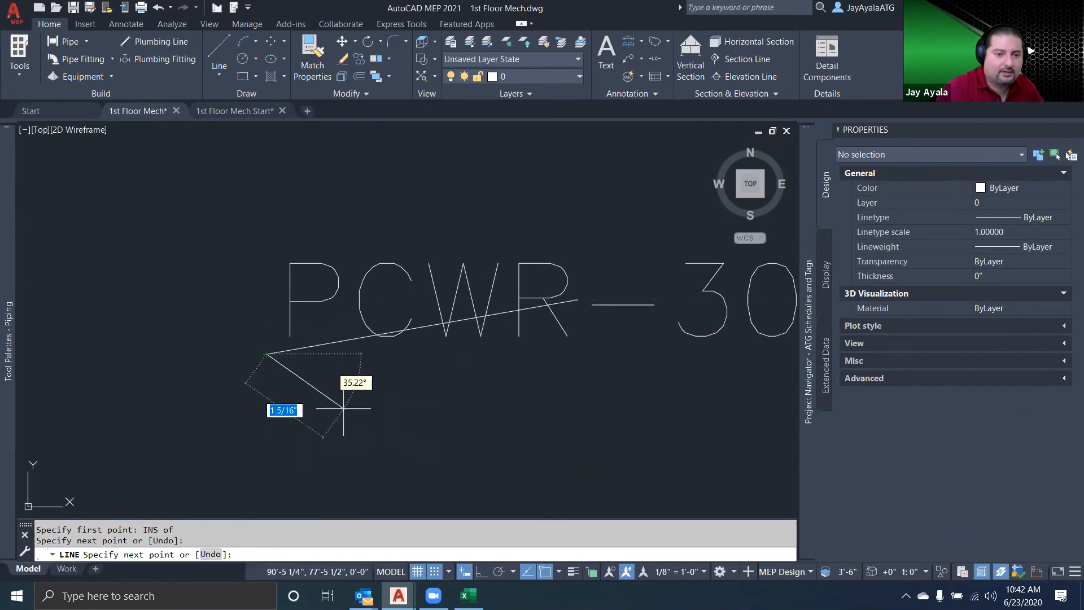
key("Return")
key("Return")
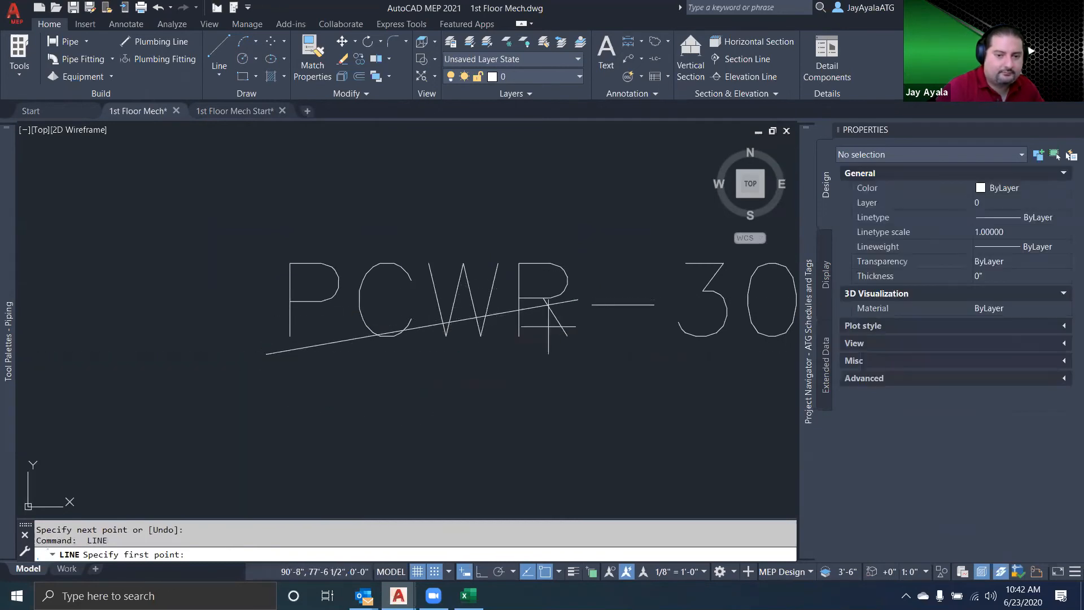
With Ortho on, draw a horizontal line from the text's insertion point past the P, and continue it to the first line's lower end
left_click(576, 300)
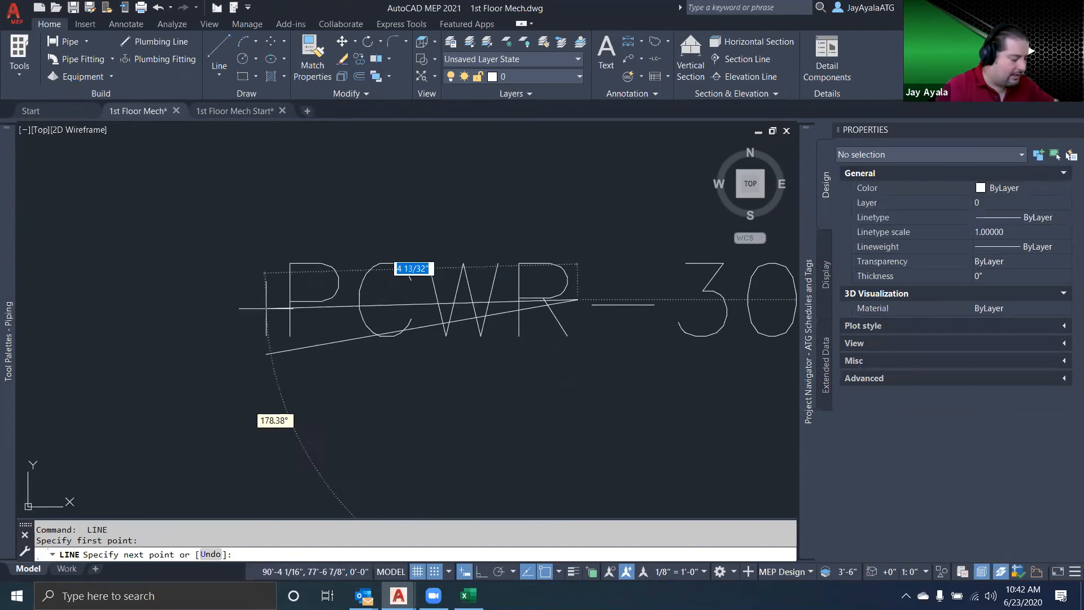
left_click(481, 571)
left_click(244, 363)
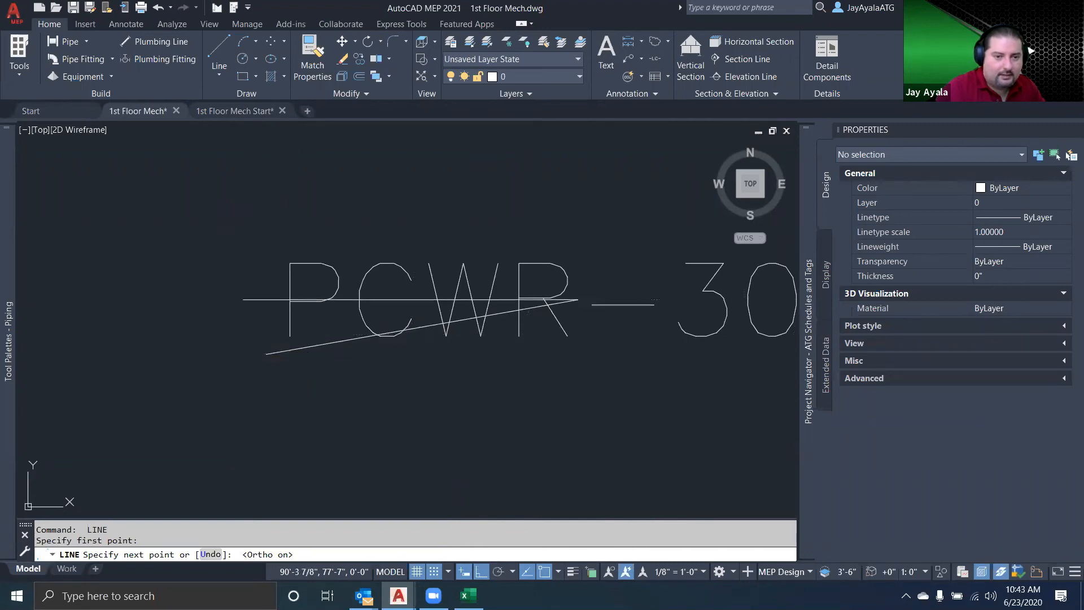
key("Escape")
key("Escape")
Delete the two construction lines crossing the text, keeping the short slanted line beside the P
left_click(276, 351)
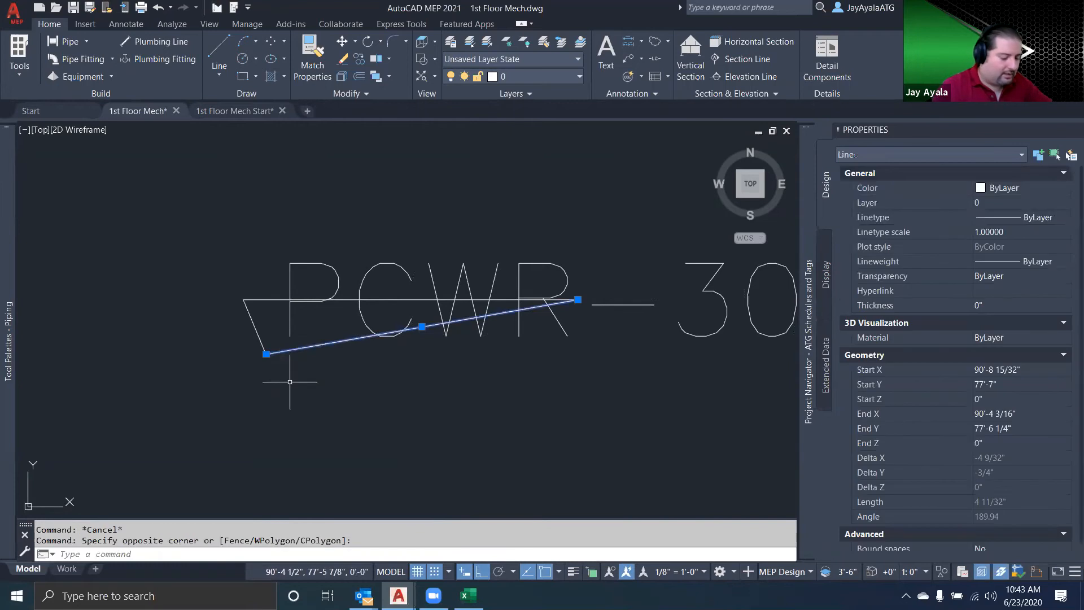
key("Delete")
left_click(276, 308)
left_click(275, 278)
key("Delete")
Mirror the short slanted line about a horizontal axis through its upper end, keeping the original, to form a pointed bracket
type("mi")
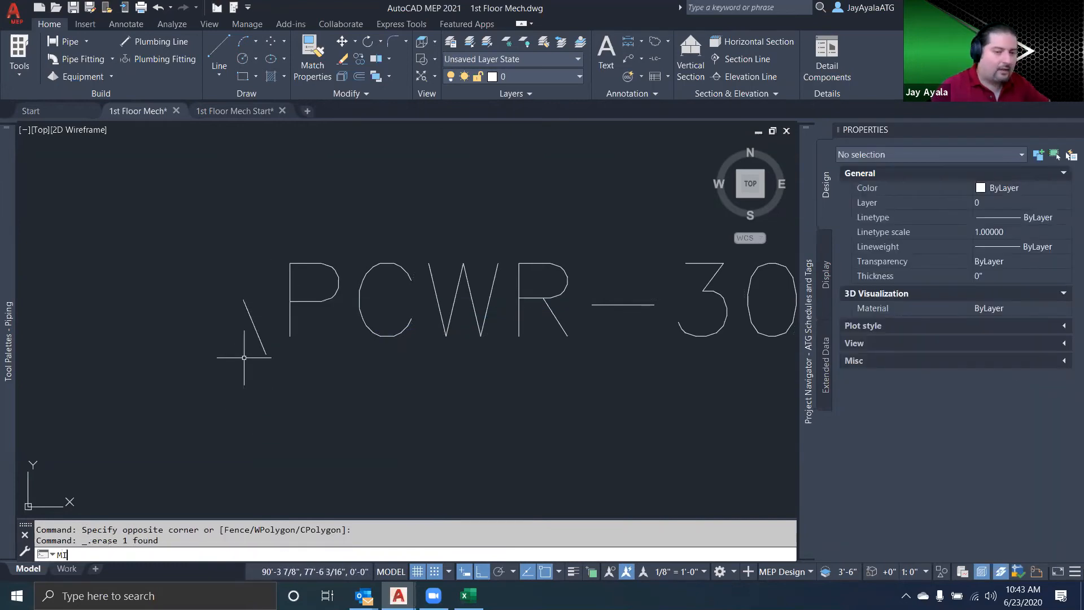
key("Return")
left_click(261, 337)
left_click(240, 304)
key("Return")
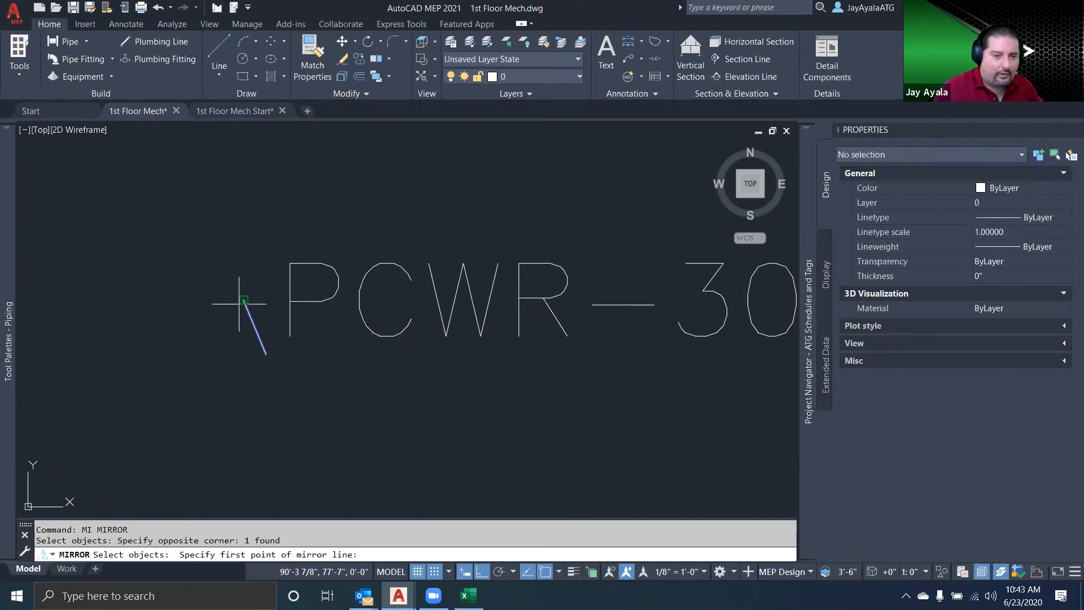
left_click(243, 300)
left_click(469, 376)
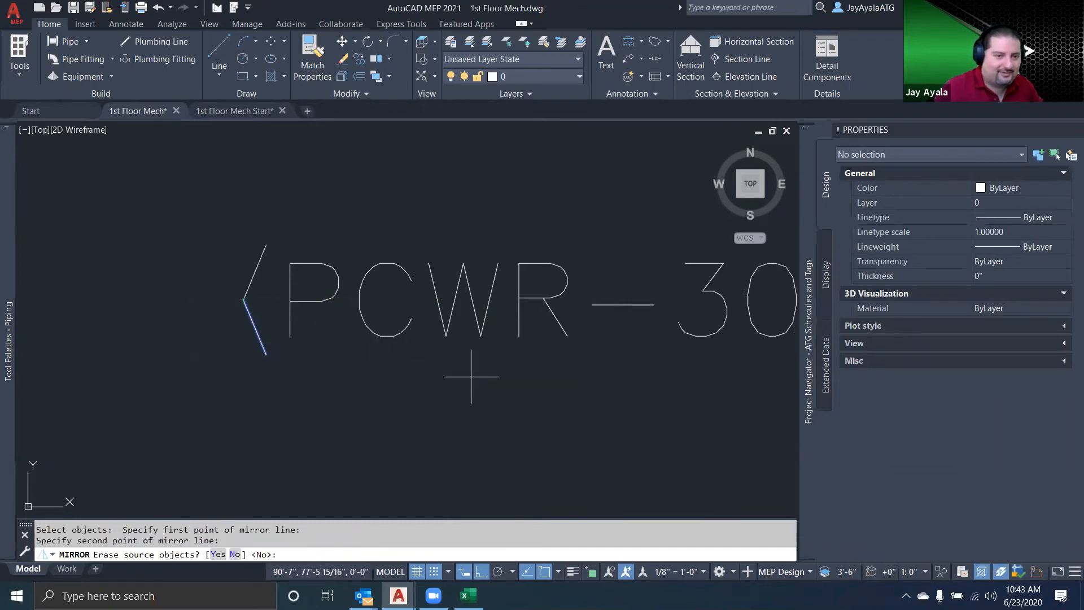
middle_click_drag(445, 375, 307, 379)
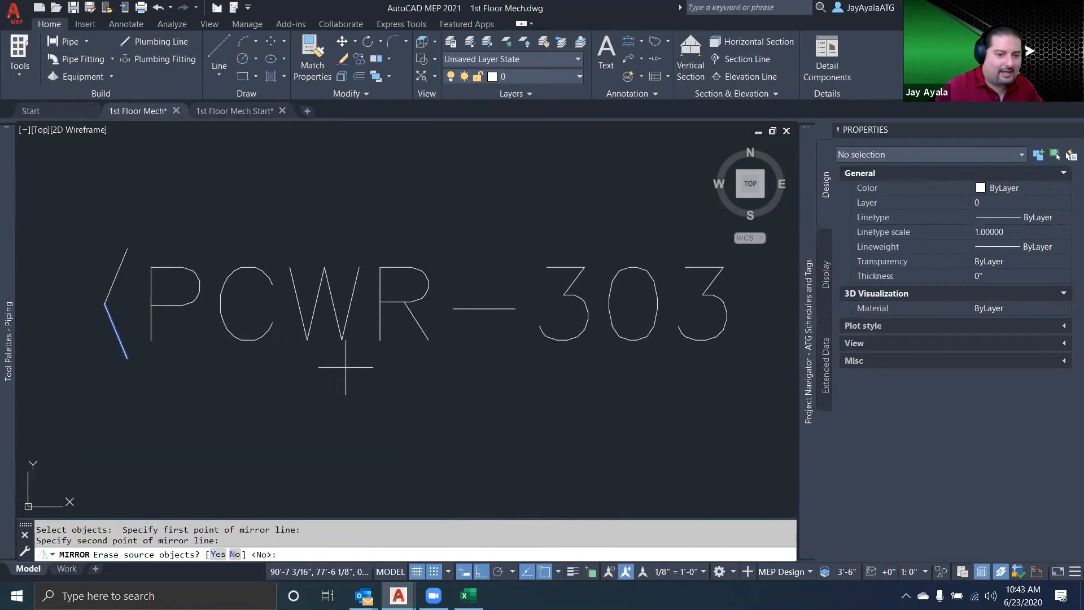
key("Return")
Mirror both bracket lines about a vertical axis through the text's center, keeping the originals, to close the far end of the label
type("mi")
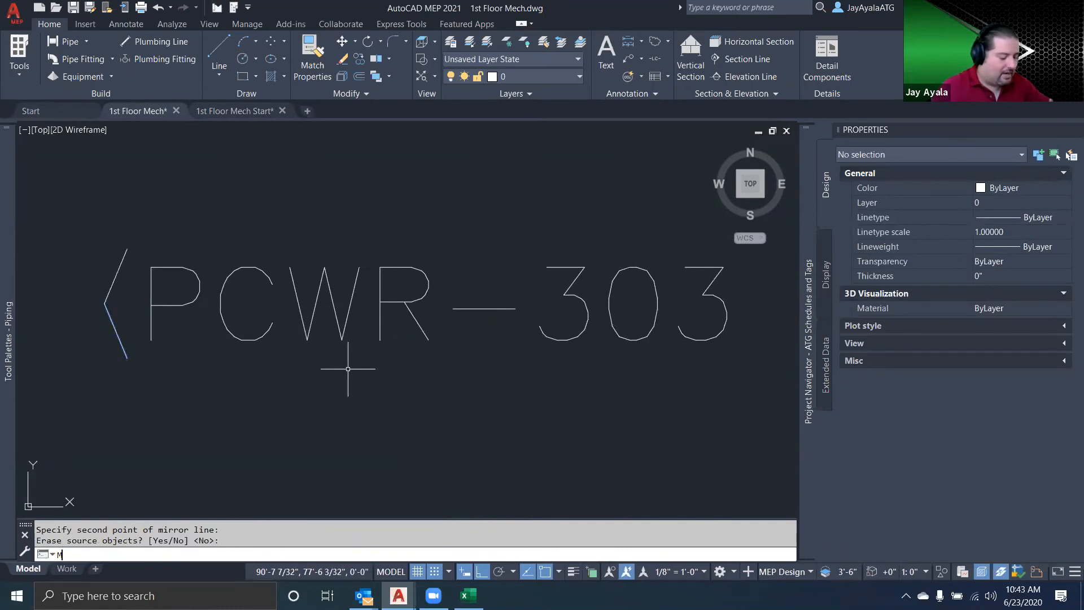
key("Return")
left_click(148, 400)
left_click(91, 277)
key("Return")
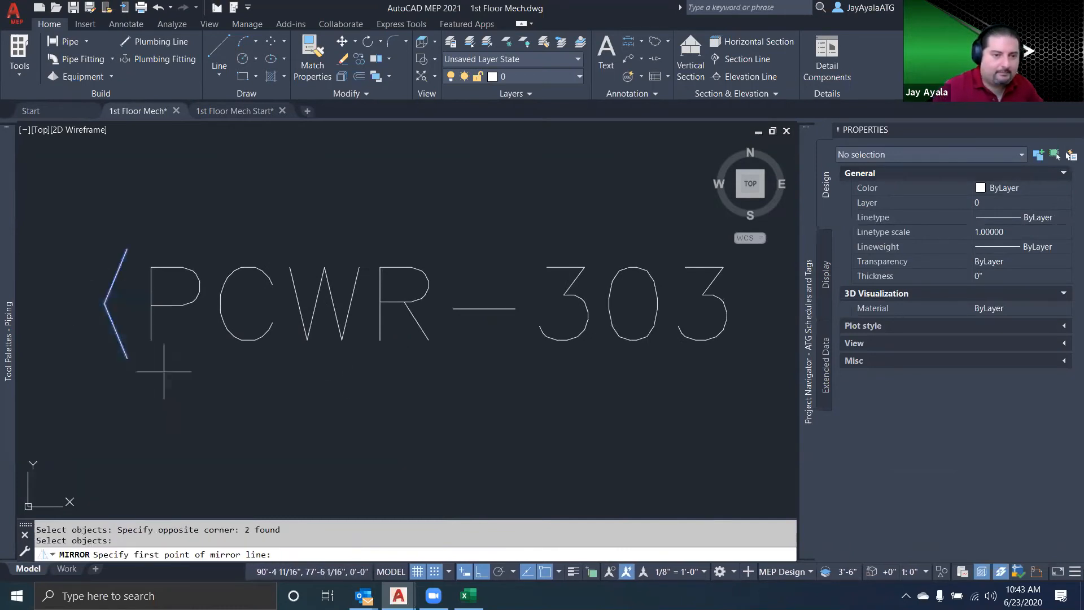
left_click(296, 326)
left_click(379, 435)
key("Return")
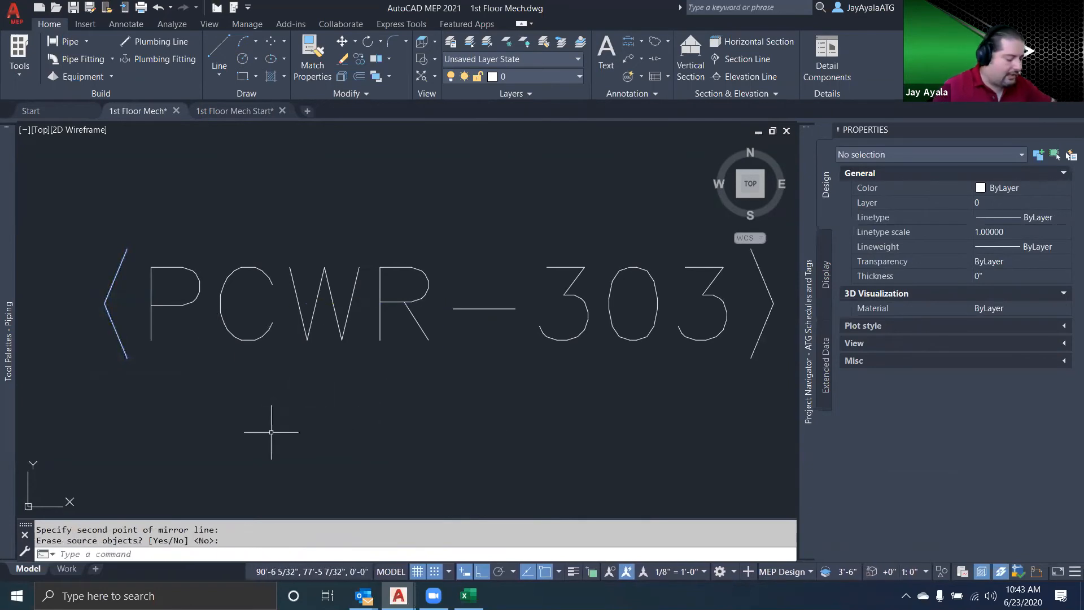
Draw connected lines joining the lower ends and the upper ends of the two brackets around the PCWR-303 text
type("l")
key("Return")
left_click(128, 357)
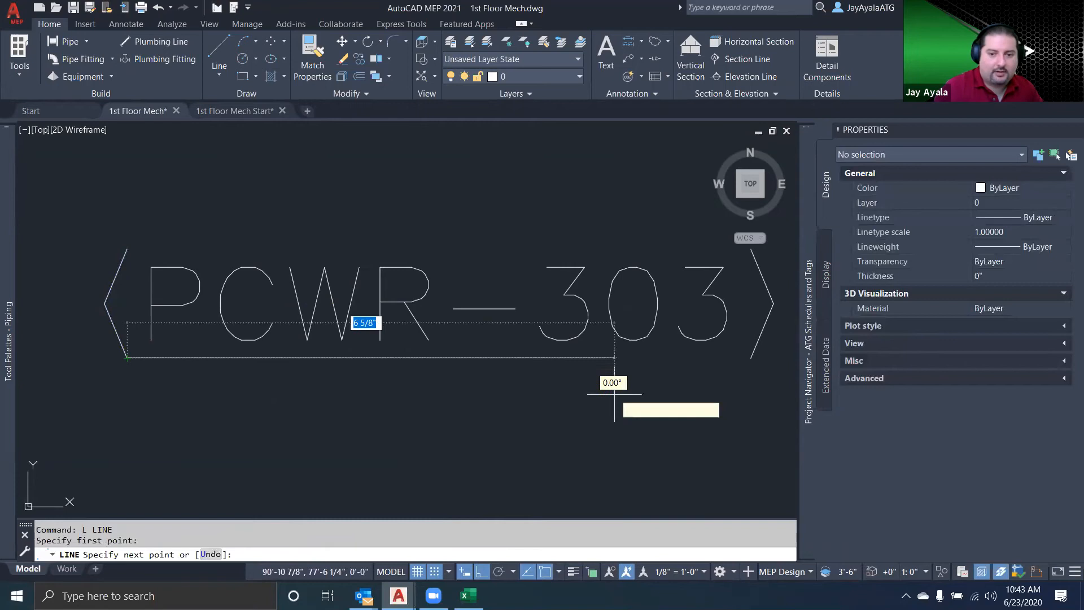
left_click(751, 357)
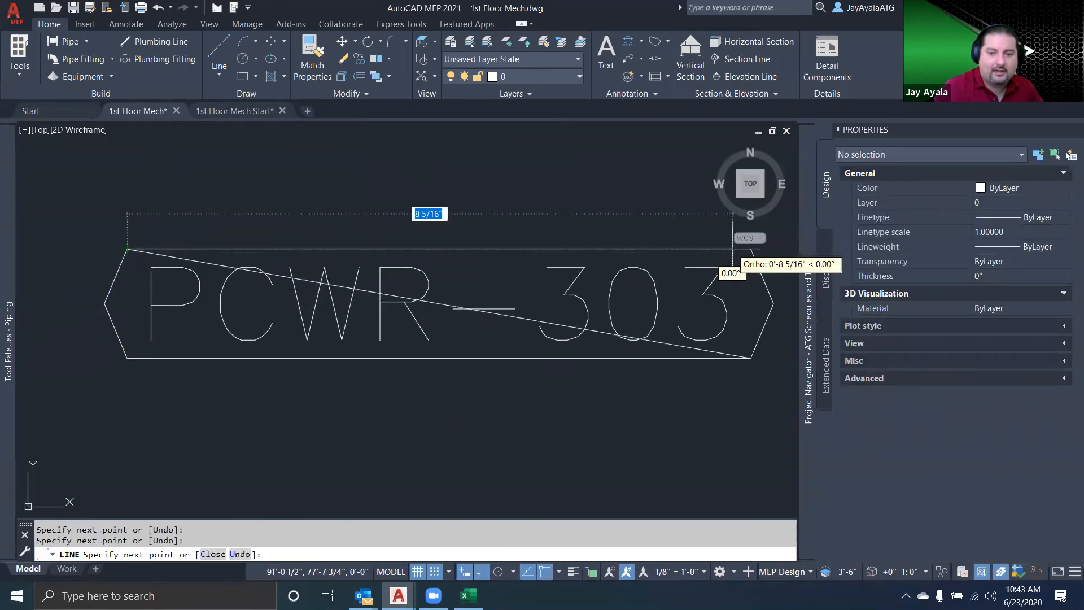
left_click(750, 248)
key("Return")
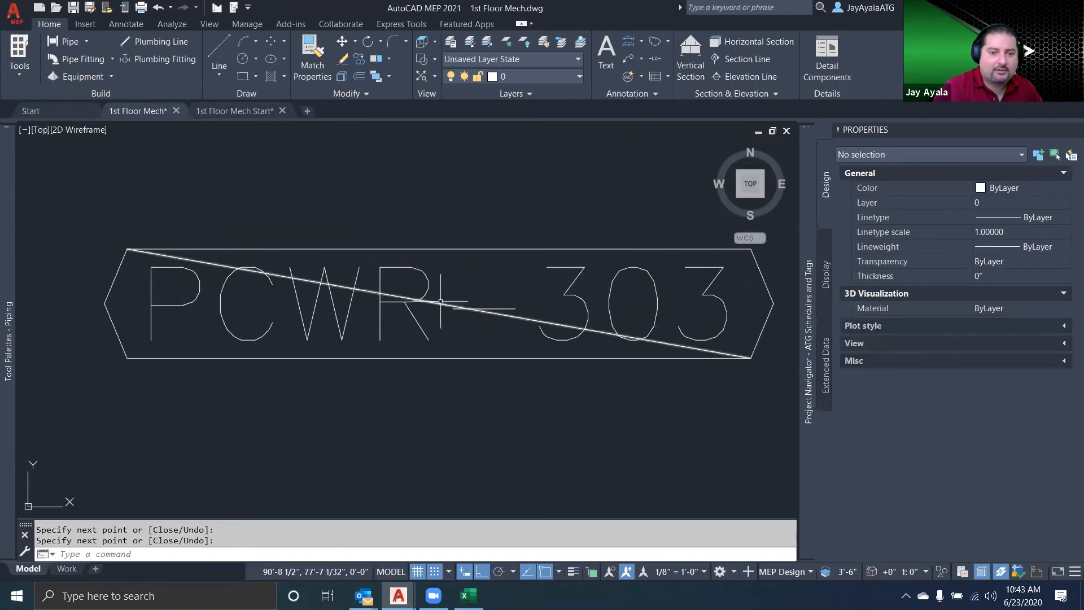
Delete the diagonal line crossing the PCWR-303 label outline
left_click(454, 311)
left_click(431, 298)
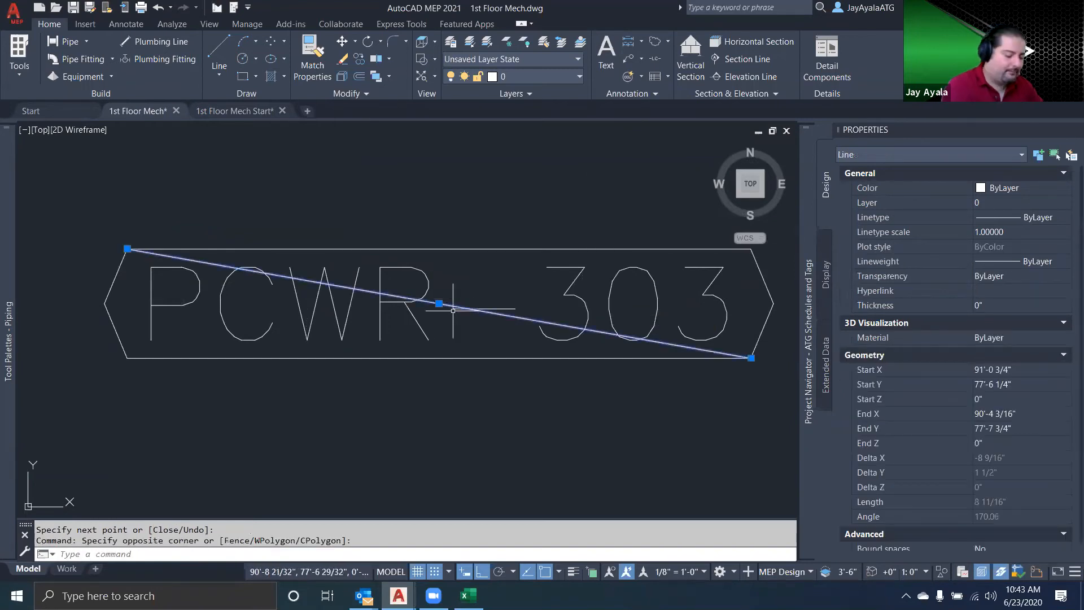
key("Delete")
scroll(392, 299, "down", 2)
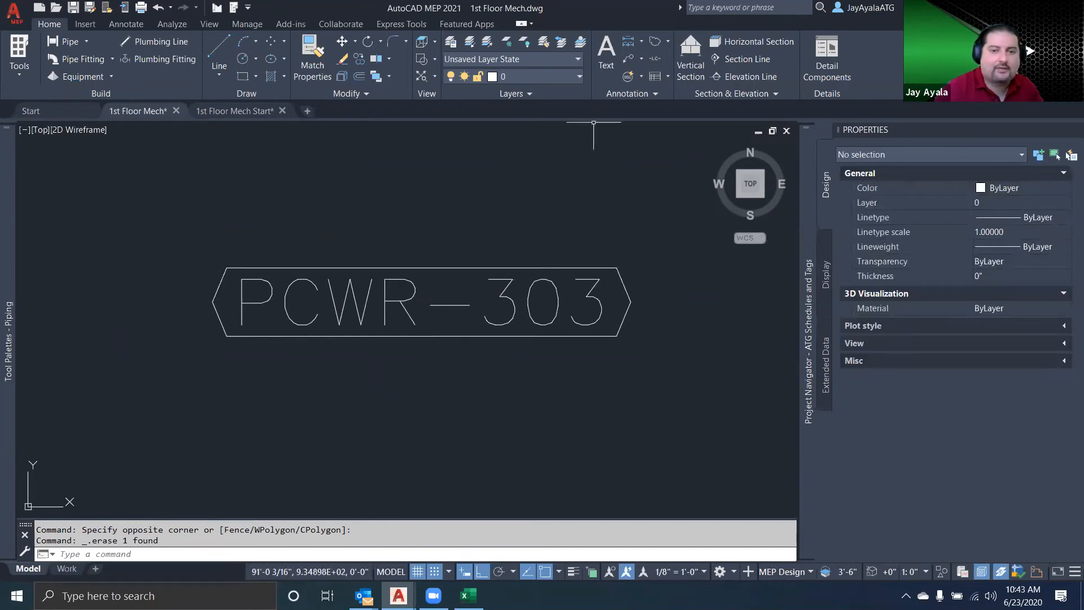
left_click(529, 286)
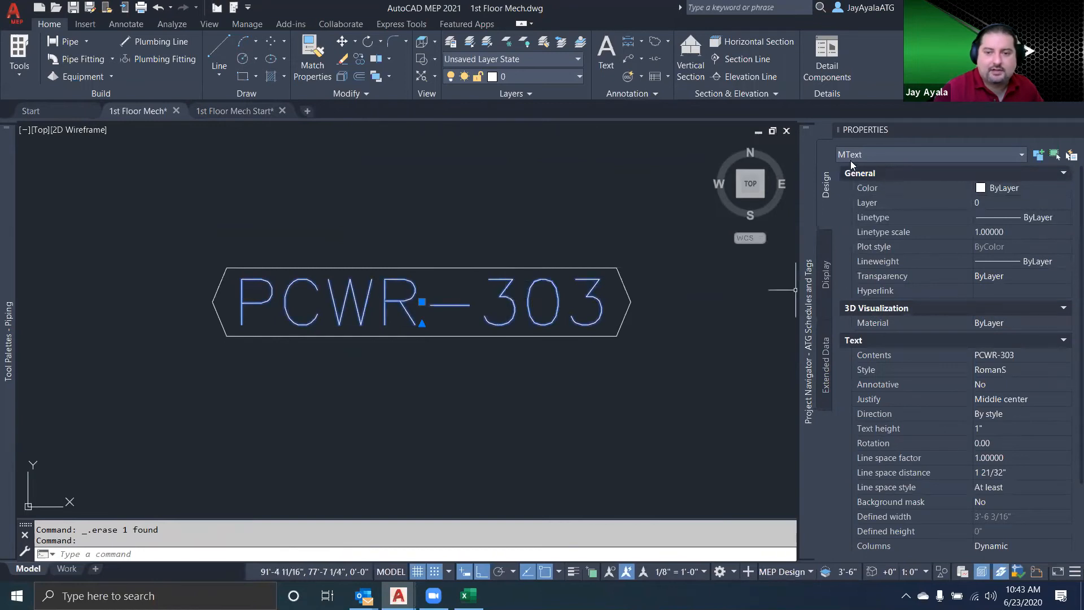
key("Escape")
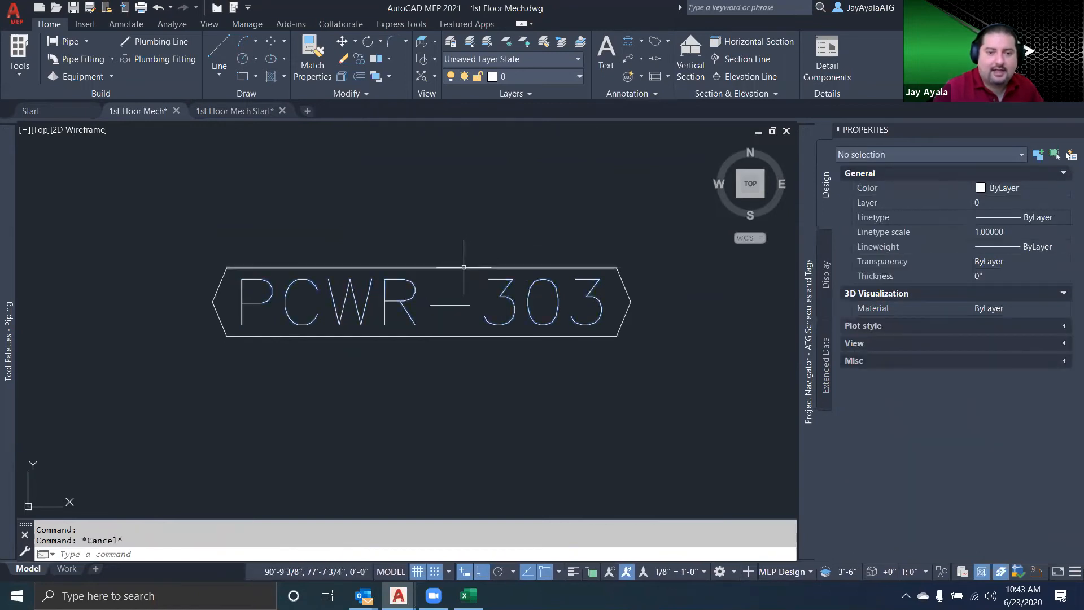
left_click(463, 268)
key("Escape")
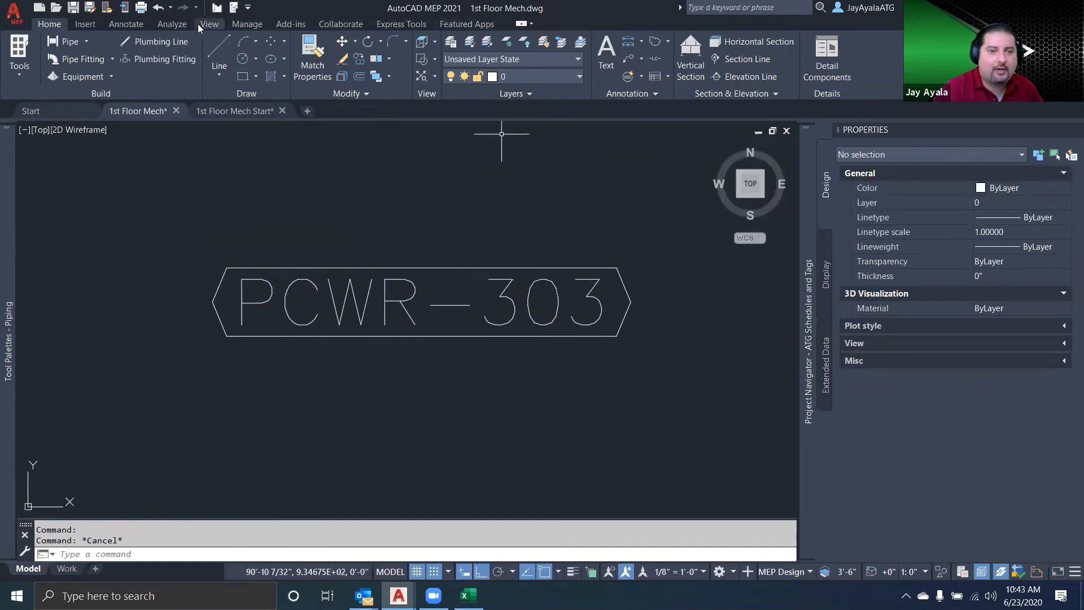
Begin defining a new schedule tag from the PCWR-303 text and all of its outline lines
left_click(137, 24)
left_click(569, 95)
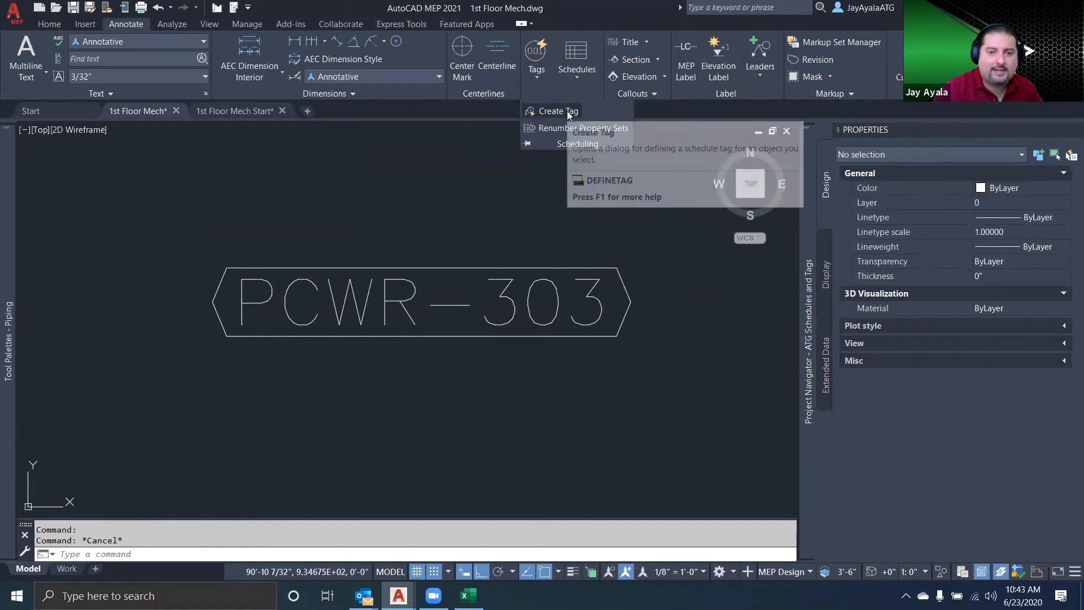
left_click(566, 111)
left_click(654, 365)
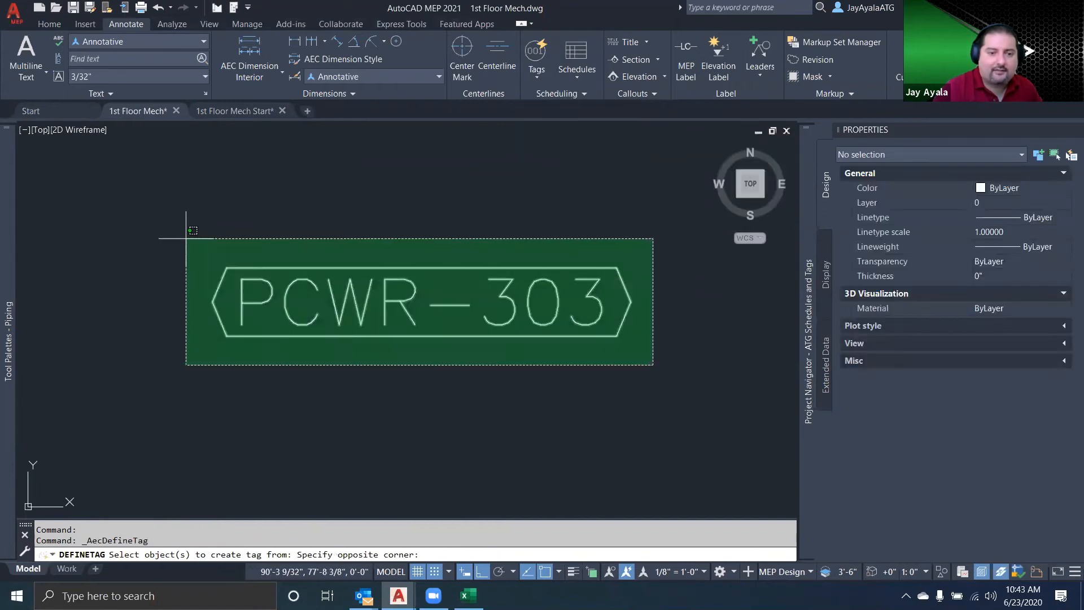
left_click(156, 210)
key("Return")
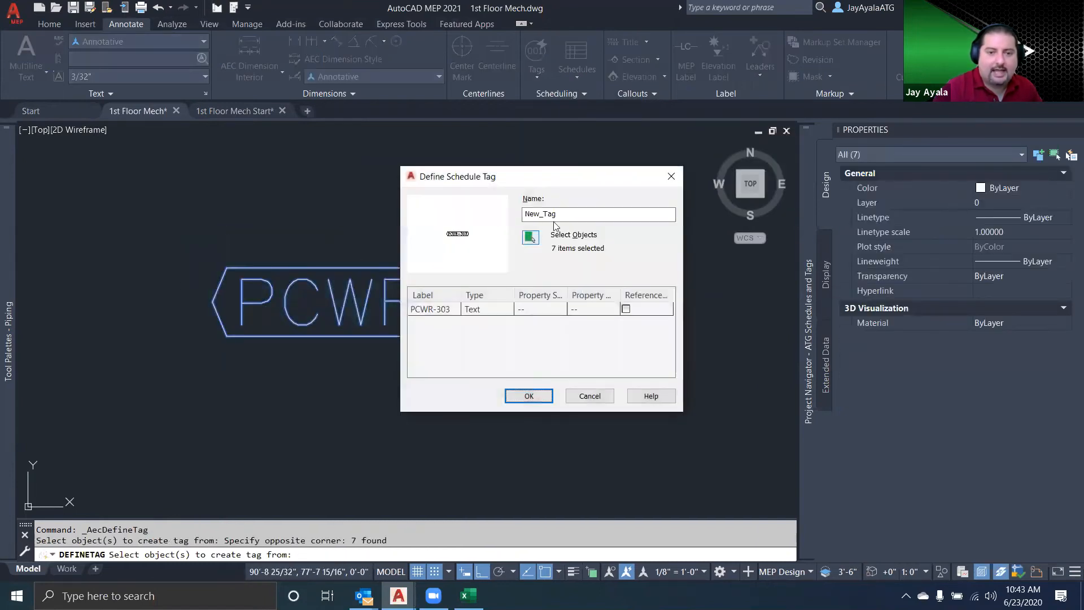
Name the schedule tag pumpTag
left_click_drag(567, 214, 482, 216)
type("pU")
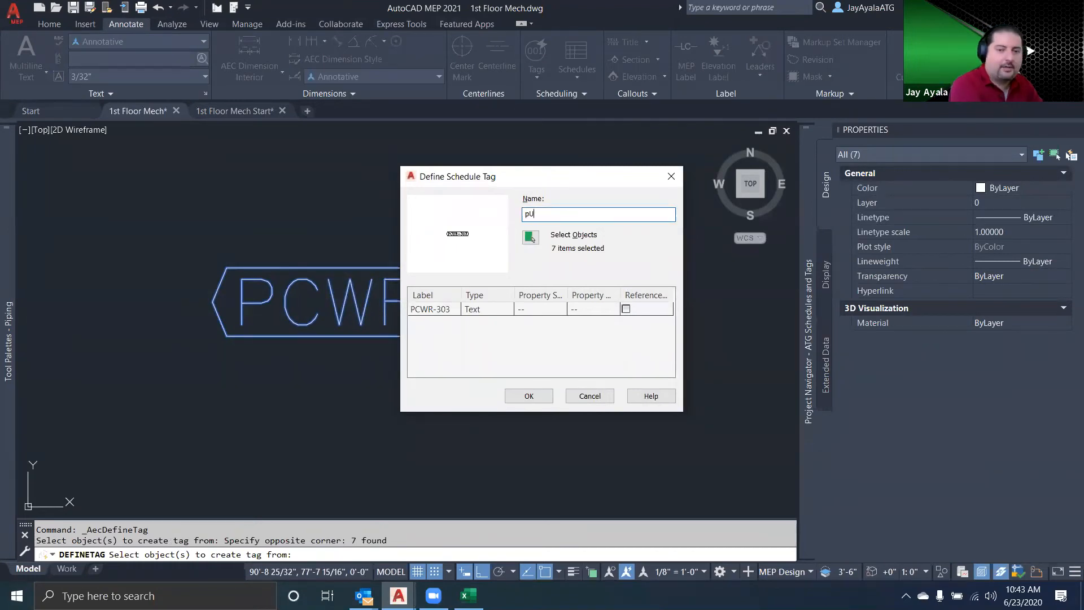
type("MP")
key("BackSpace")
key("BackSpace")
key("BackSpace")
key("BackSpace")
key("BackSpace")
key("Caps_Lock")
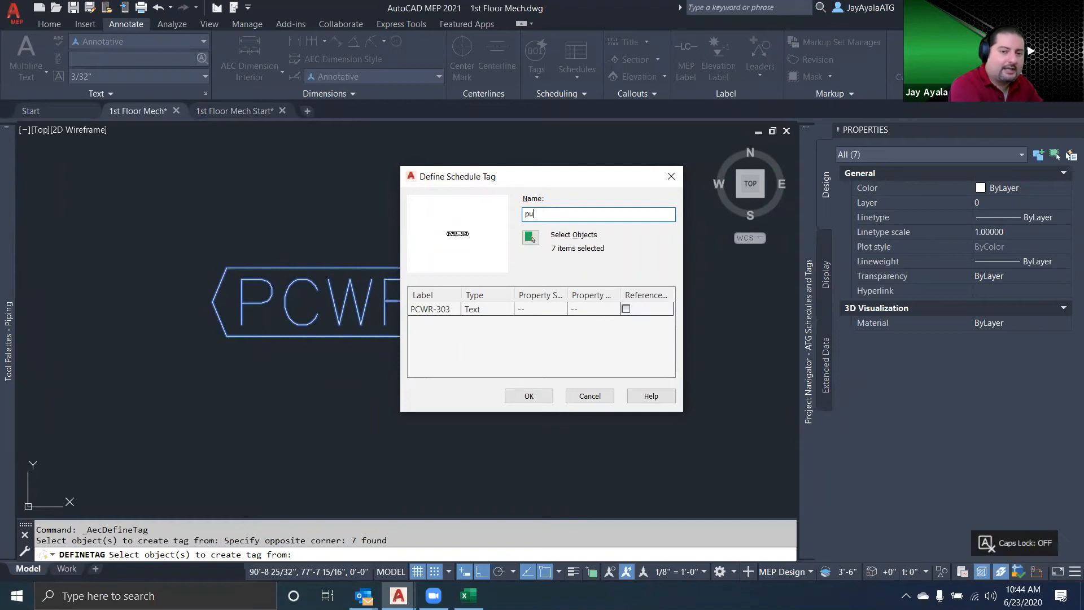
type("pumpTag")
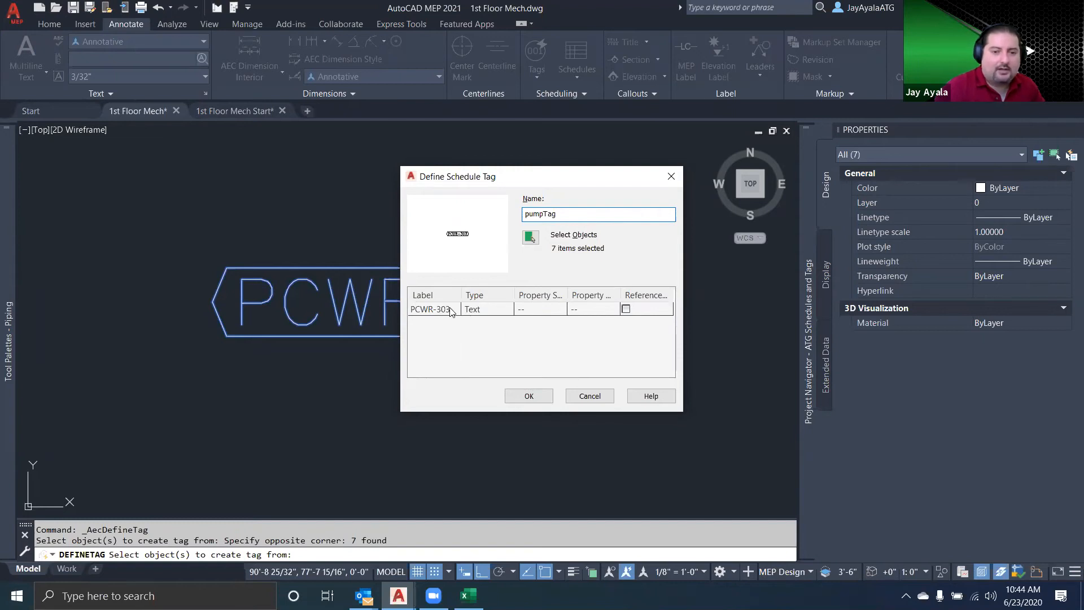
Link the PCWR-303 label to the MarkNo property of the Pump property set
left_click(506, 311)
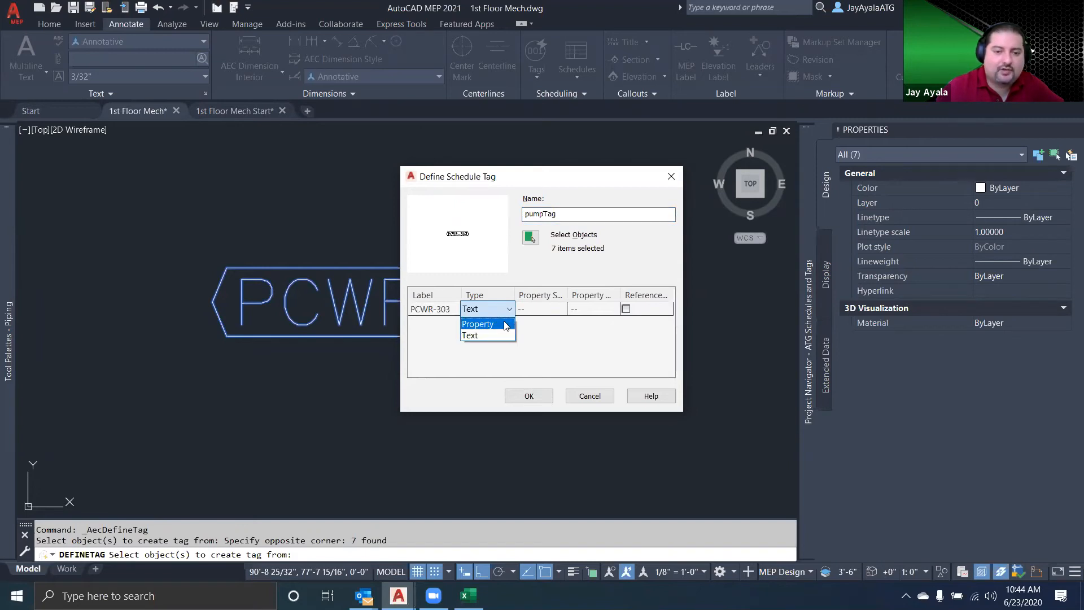
left_click(506, 325)
left_click(553, 309)
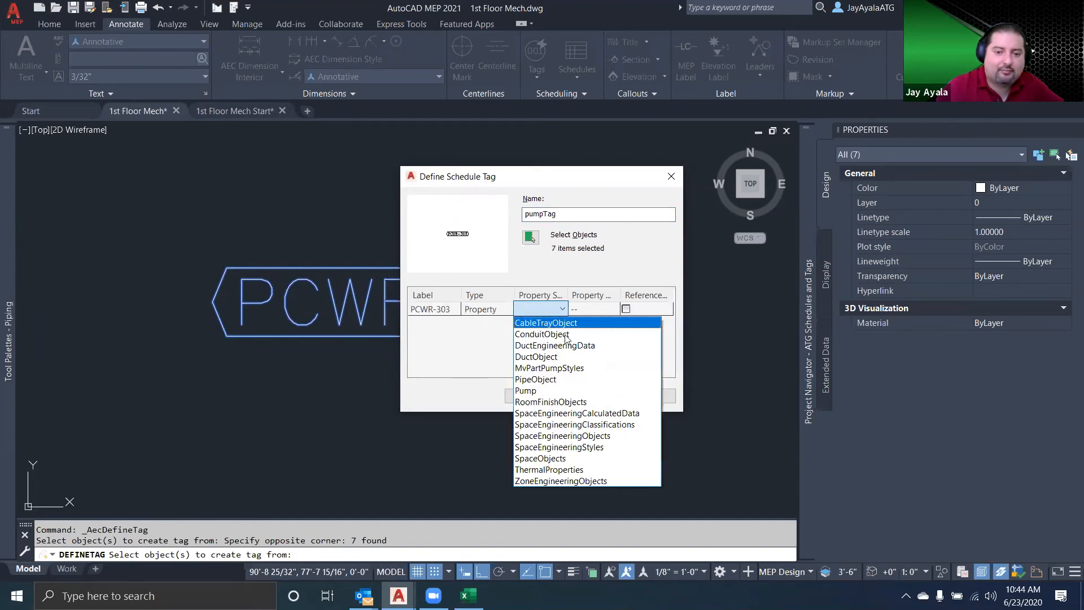
left_click(578, 391)
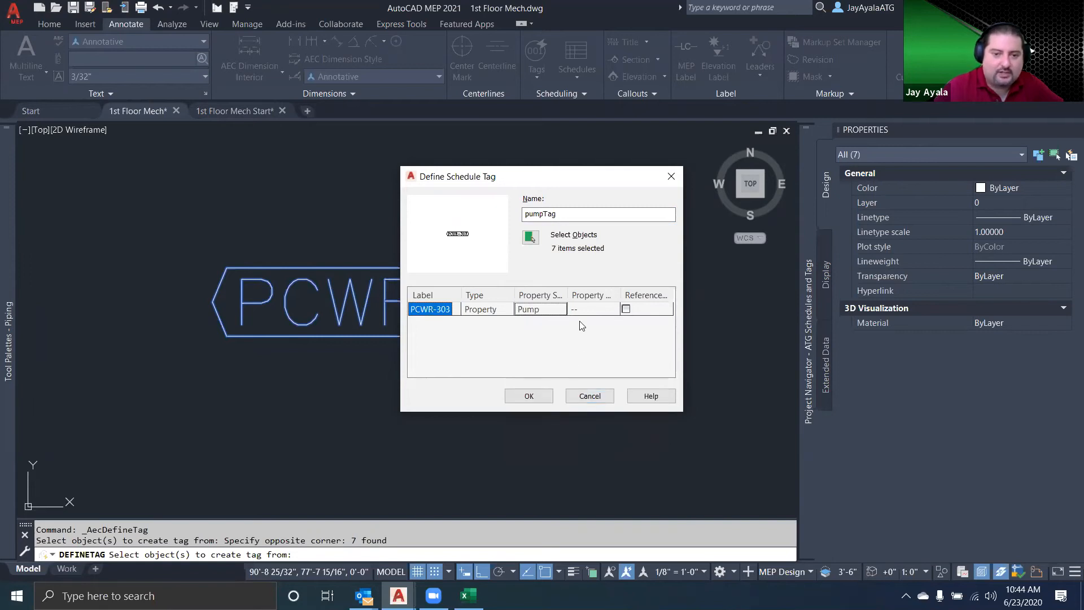
left_click(606, 312)
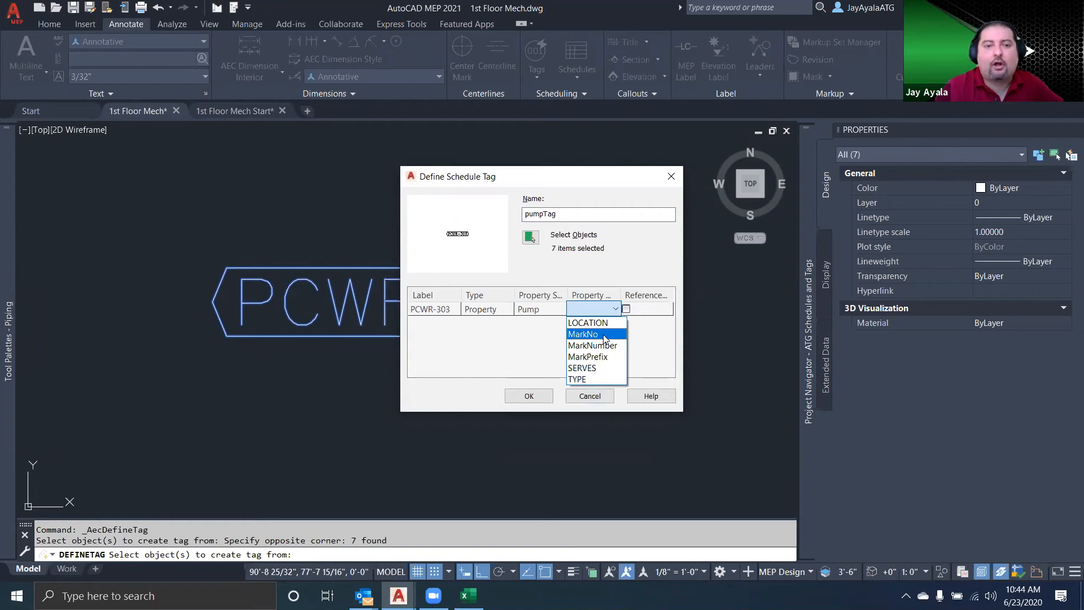
left_click(604, 336)
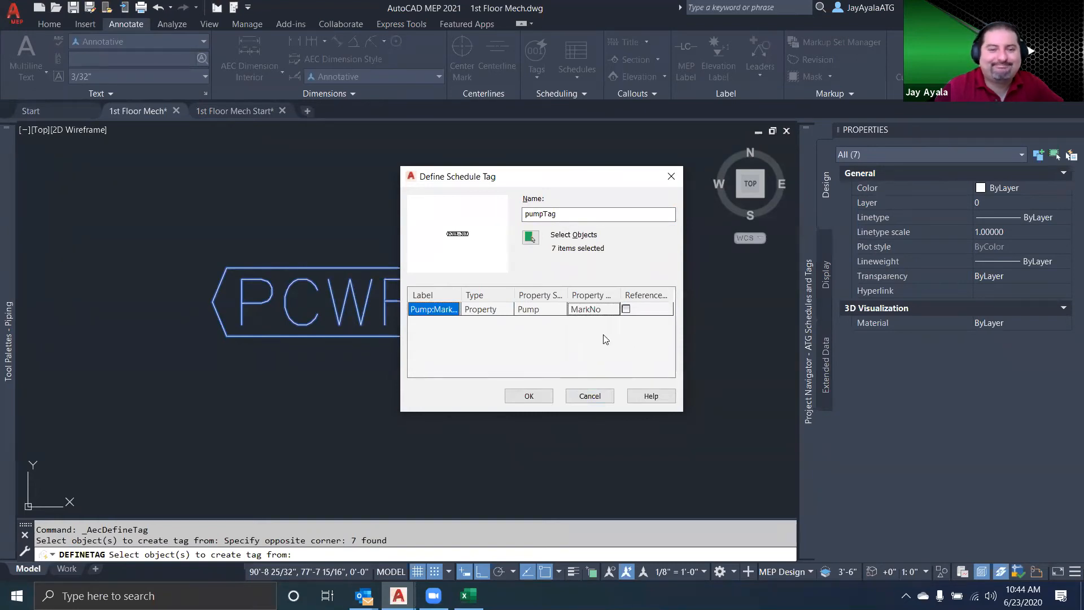
Accept the tag definition and use the PCWR-303 text's insertion point as the tag's insertion point
left_click(541, 397)
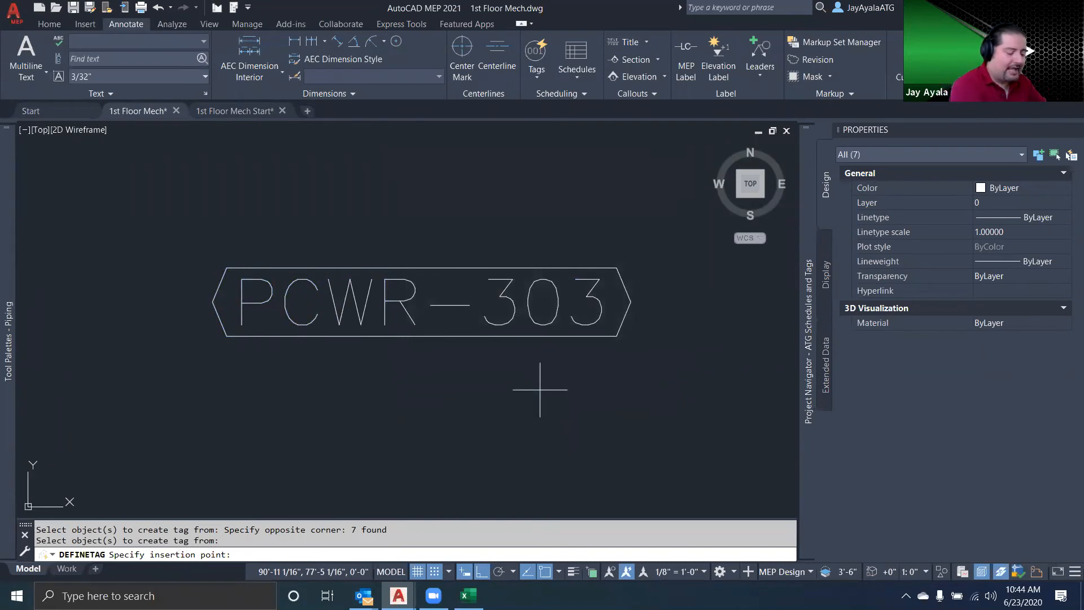
type("ins")
key("space")
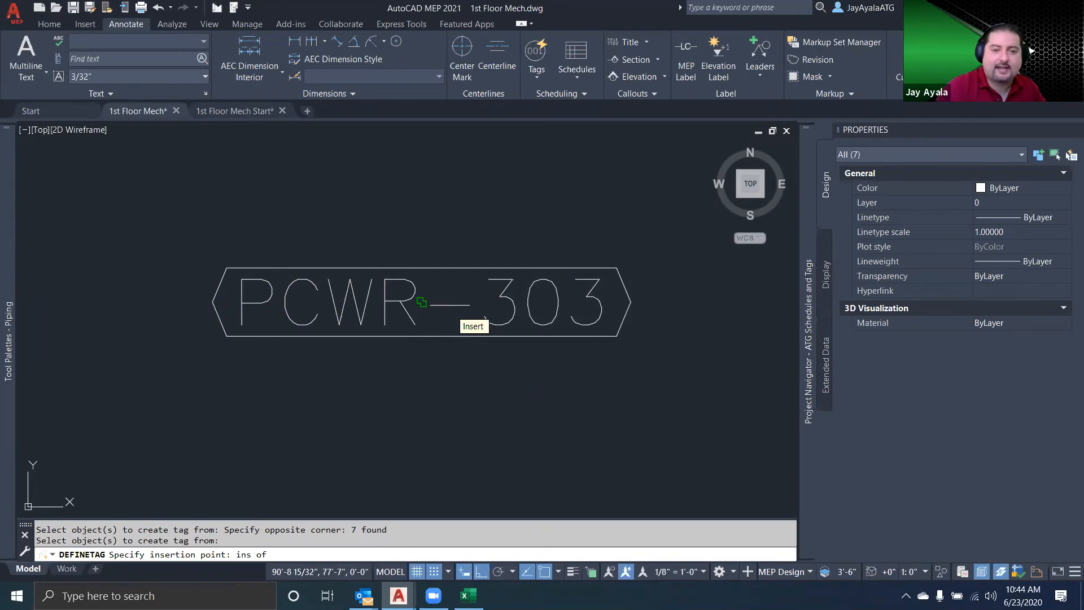
left_click(451, 306)
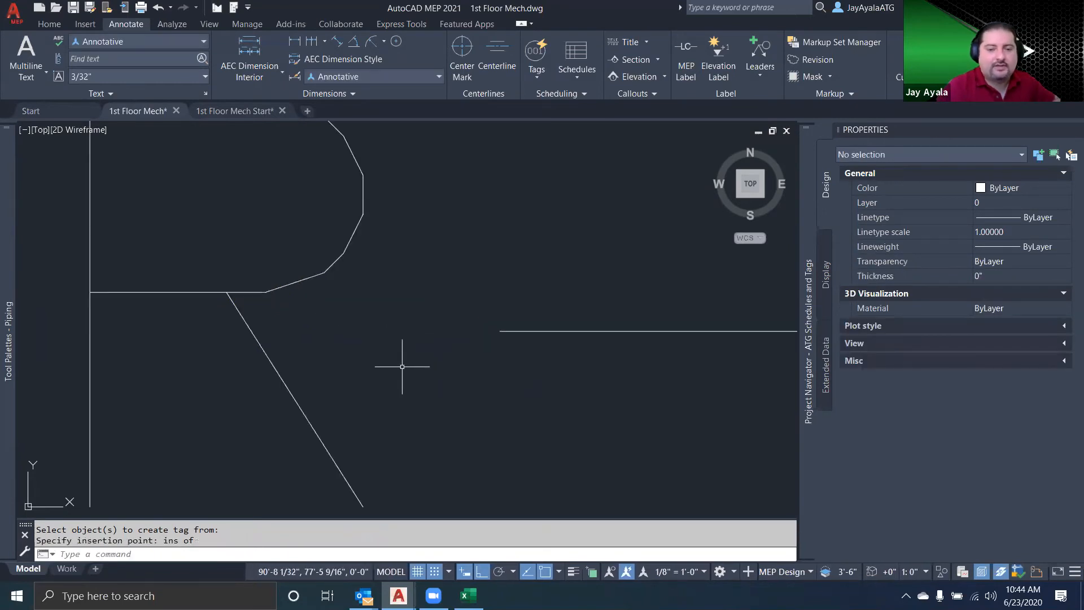
scroll(402, 366, "down", 6)
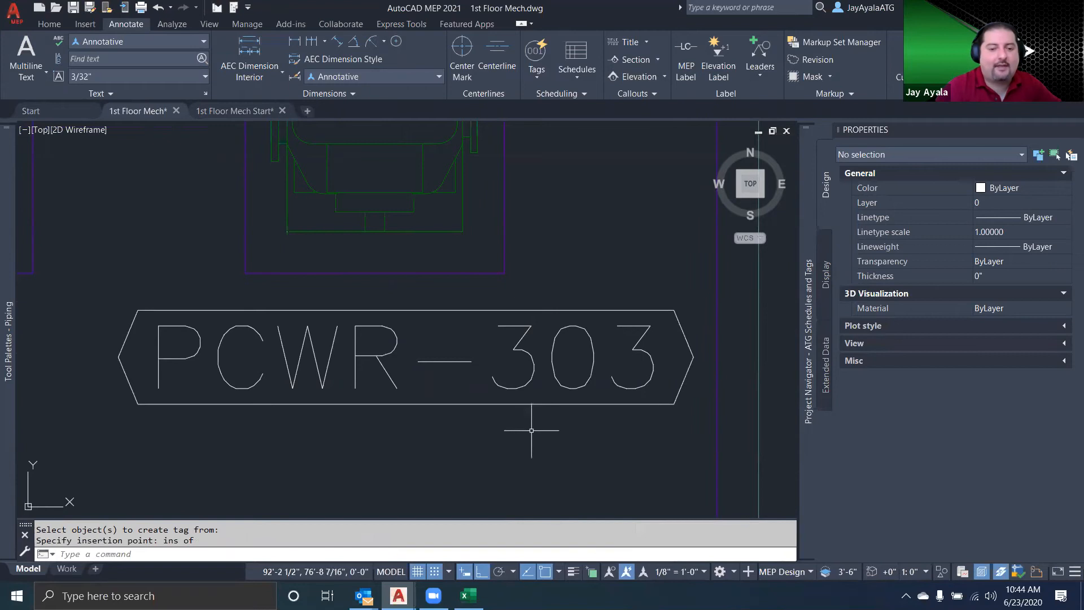
Examine the object type and definition of the new PCWR-303 tag below the pump
left_click(406, 361)
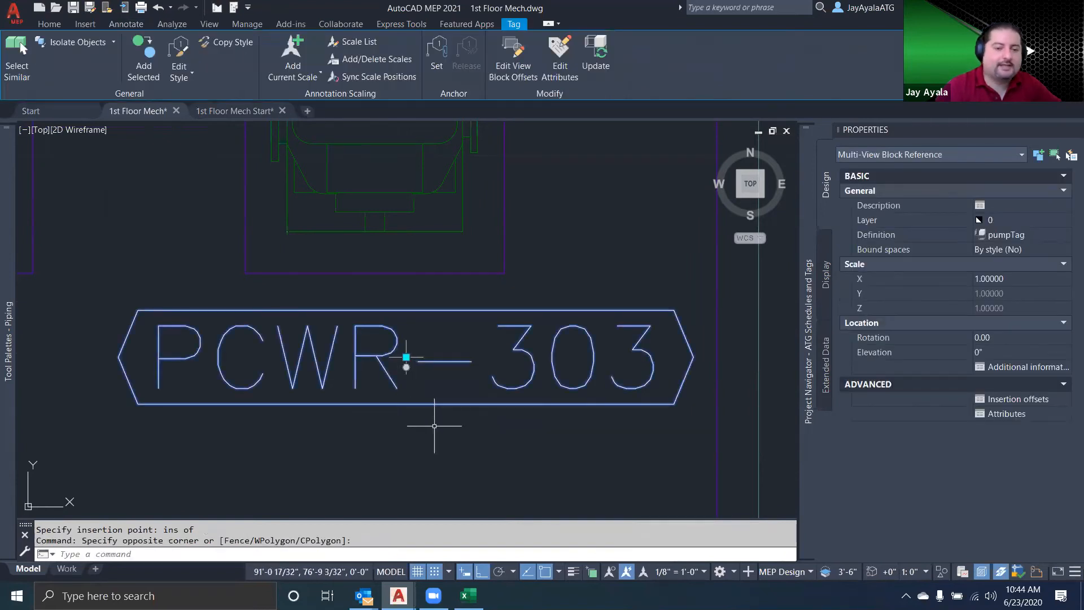
scroll(434, 423, "down", 2)
key("Escape")
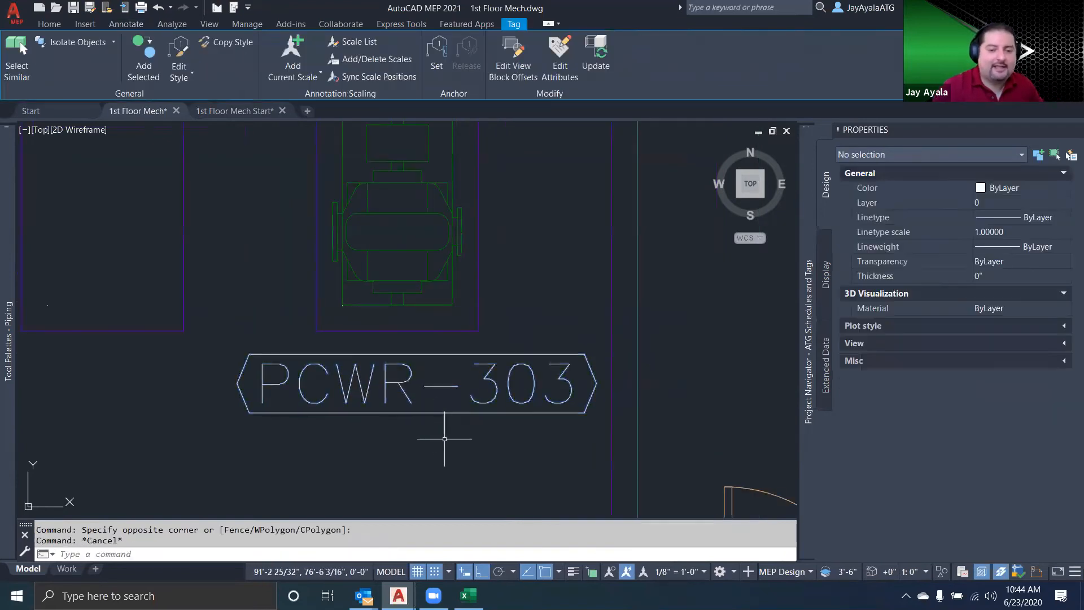
scroll(440, 436, "down", 3)
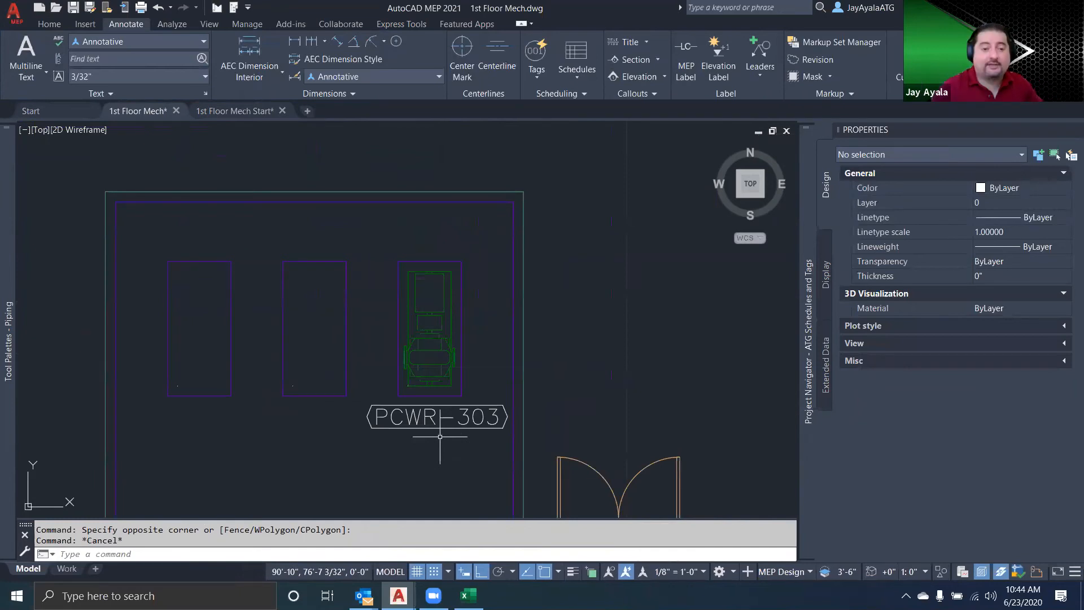
left_click(471, 426)
left_click(429, 460)
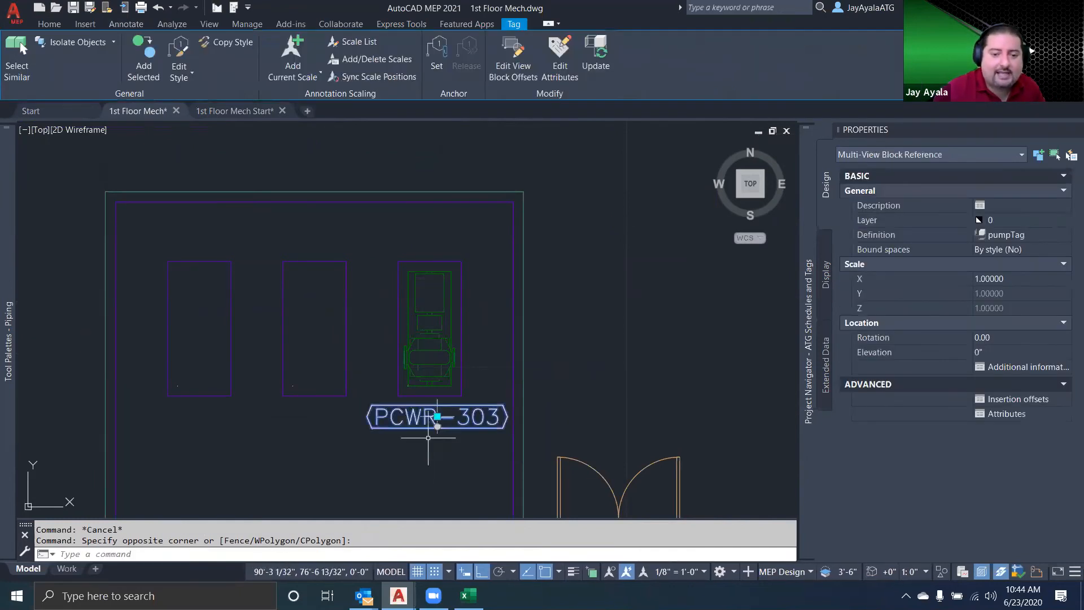
key("Escape")
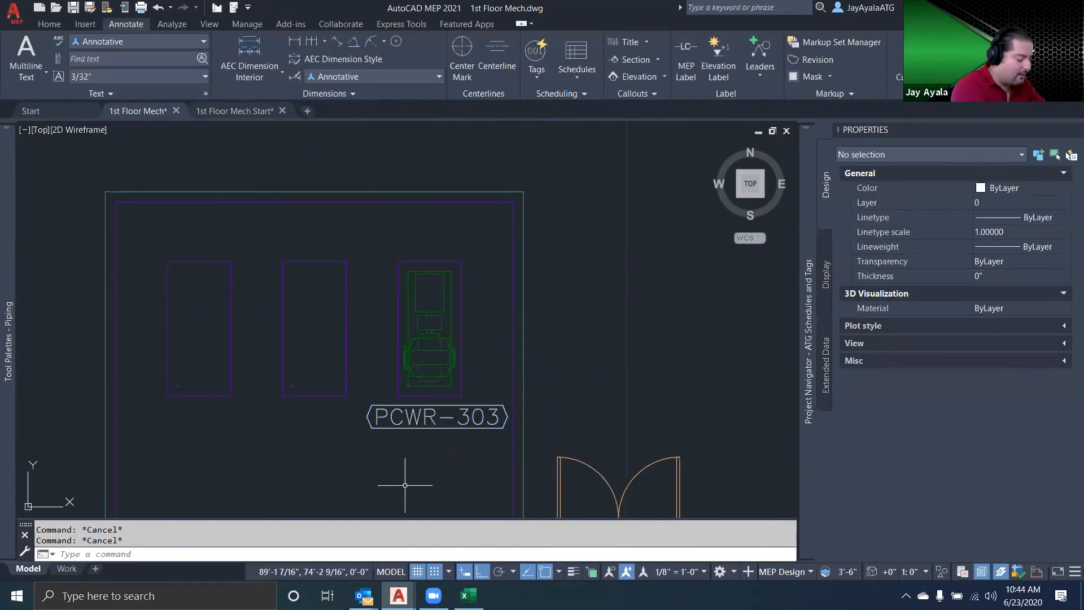
Add another tag of the pumpTag style to the pump and place it just above the pump's pad
left_click(427, 415)
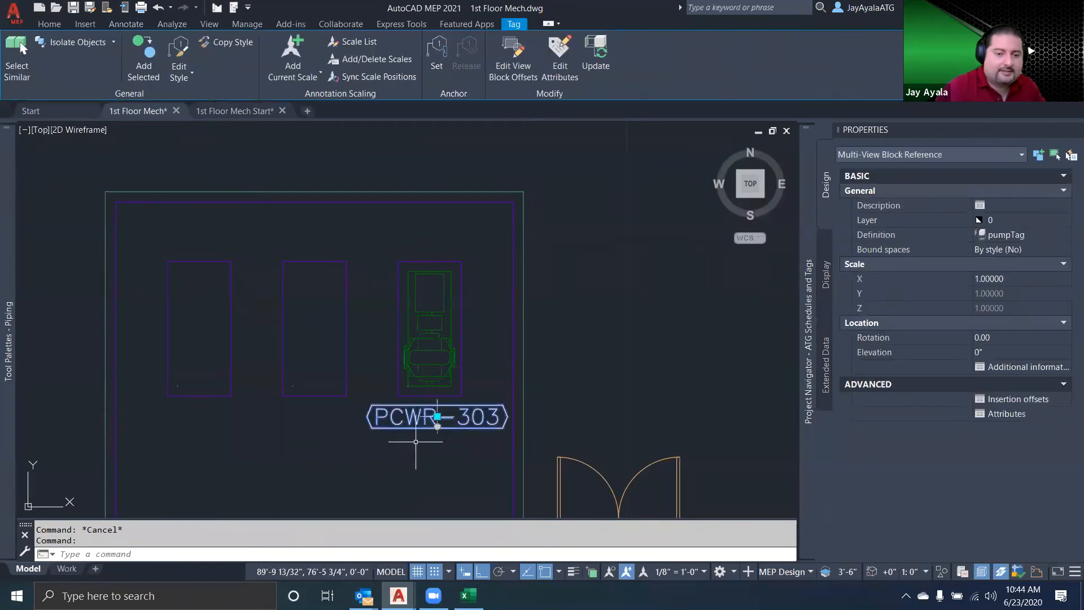
left_click(144, 56)
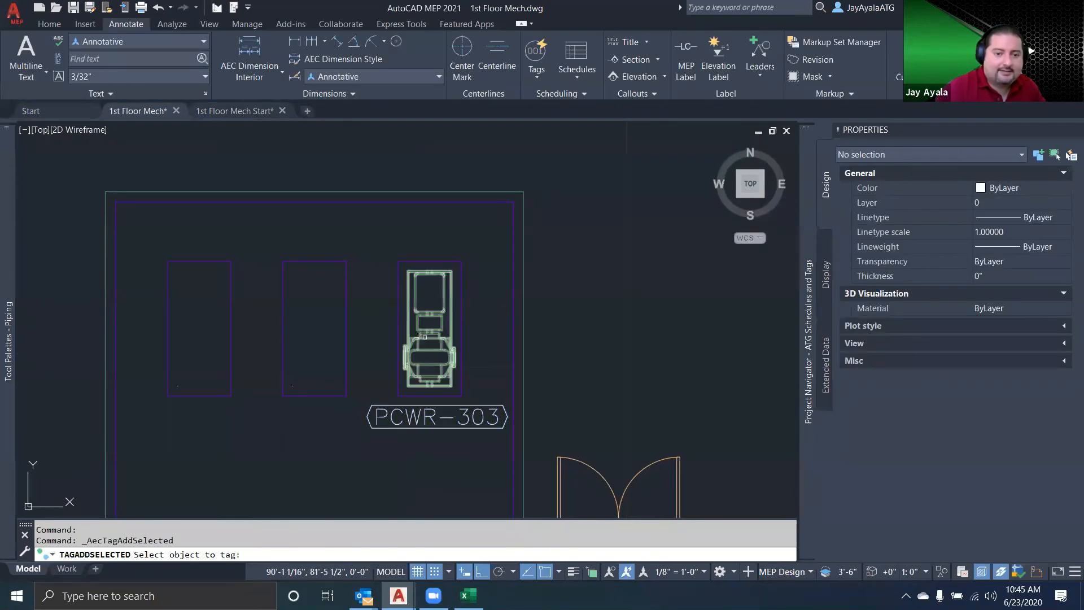
left_click(415, 347)
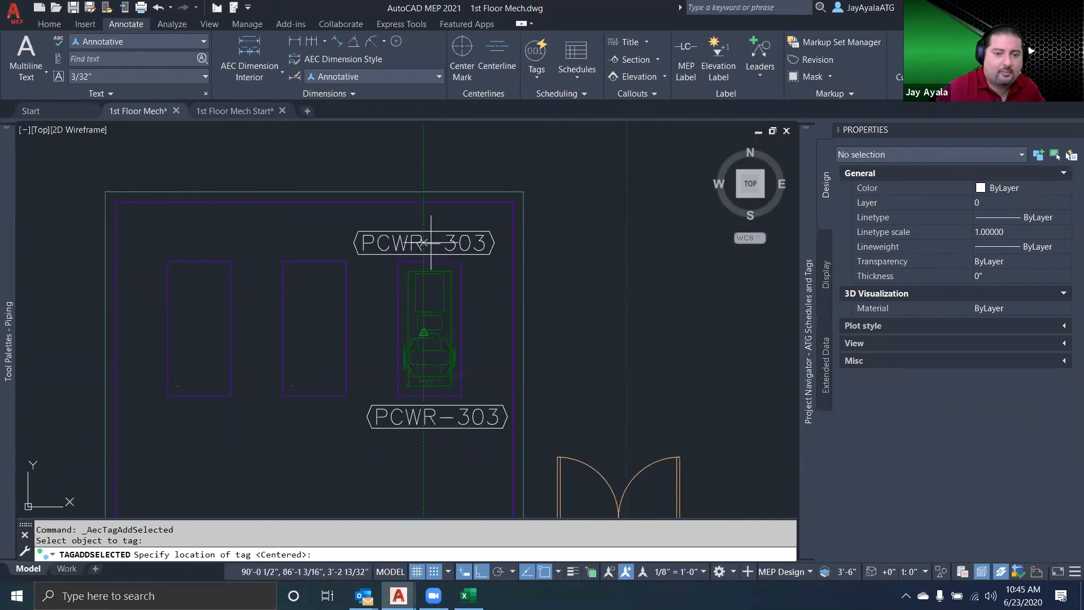
left_click(431, 242)
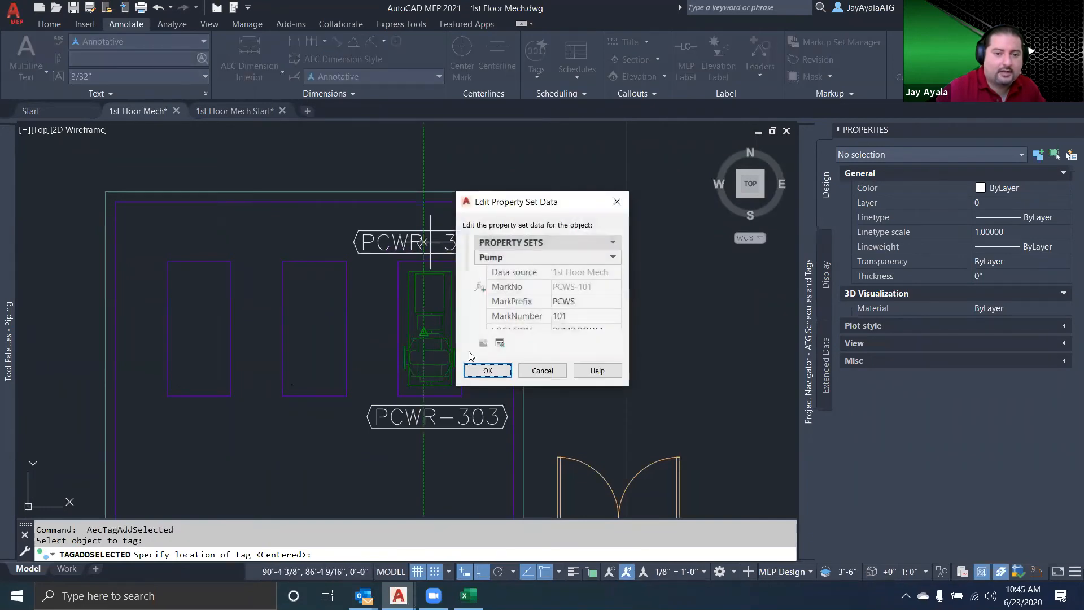
Set the pump's MarkPrefix to PCWR and MarkNumber to 401, and finish tagging
left_click(584, 304)
left_click(585, 303)
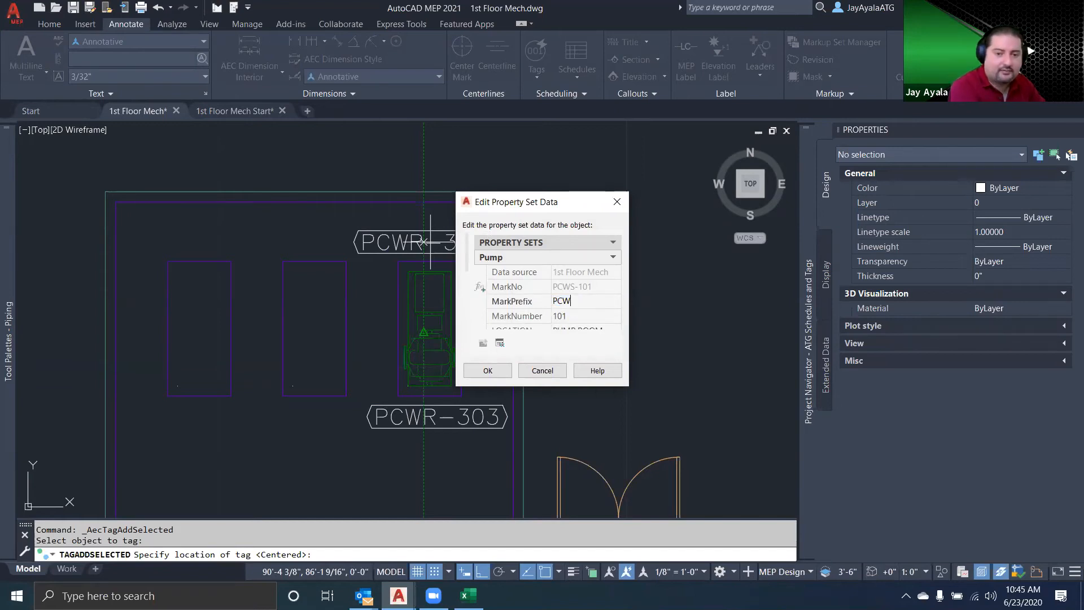
left_click(578, 315)
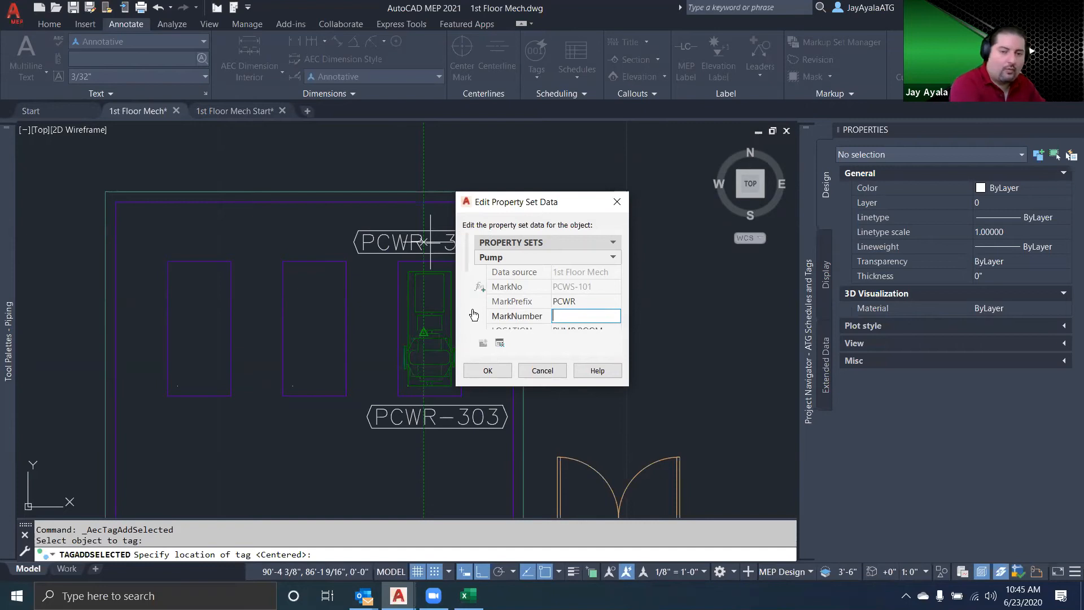
type("401")
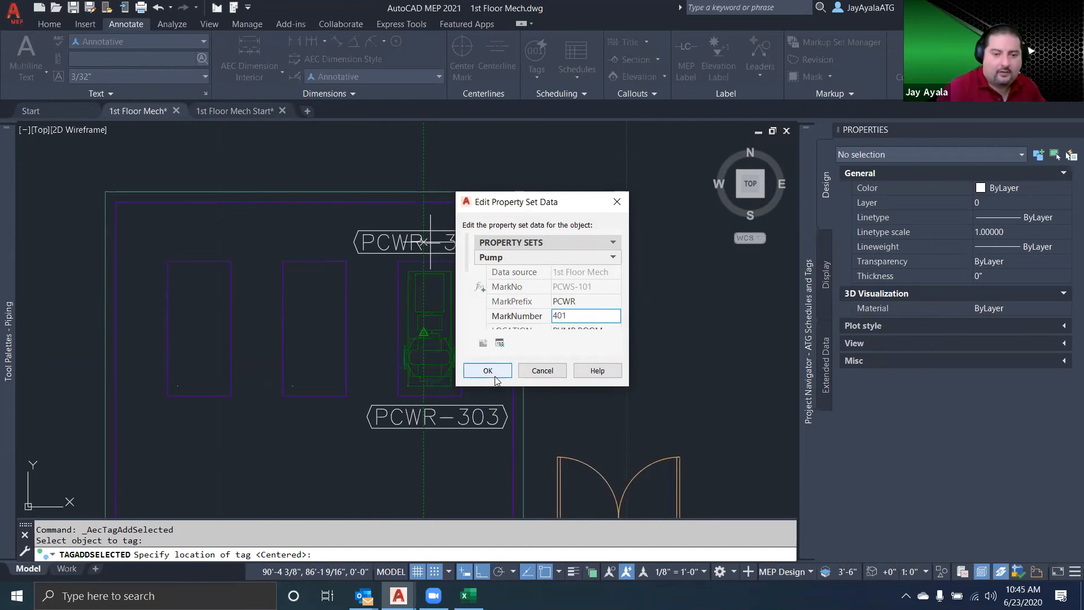
left_click(488, 370)
key("Return")
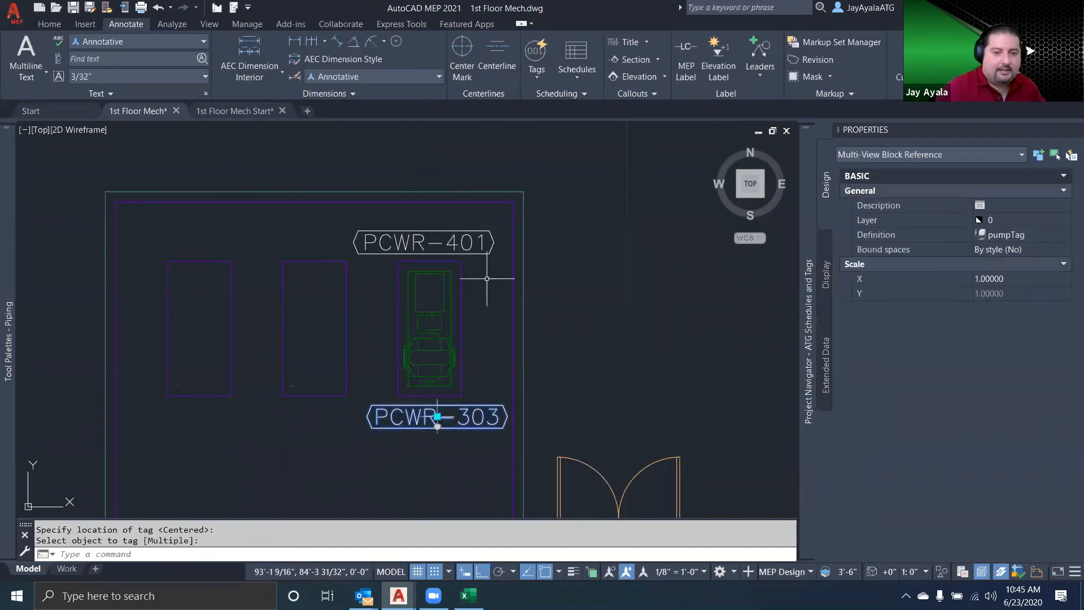
Copy the pump with its PCWR-401 tag from its pad corner onto the matching corners of the two empty pads
key("Return")
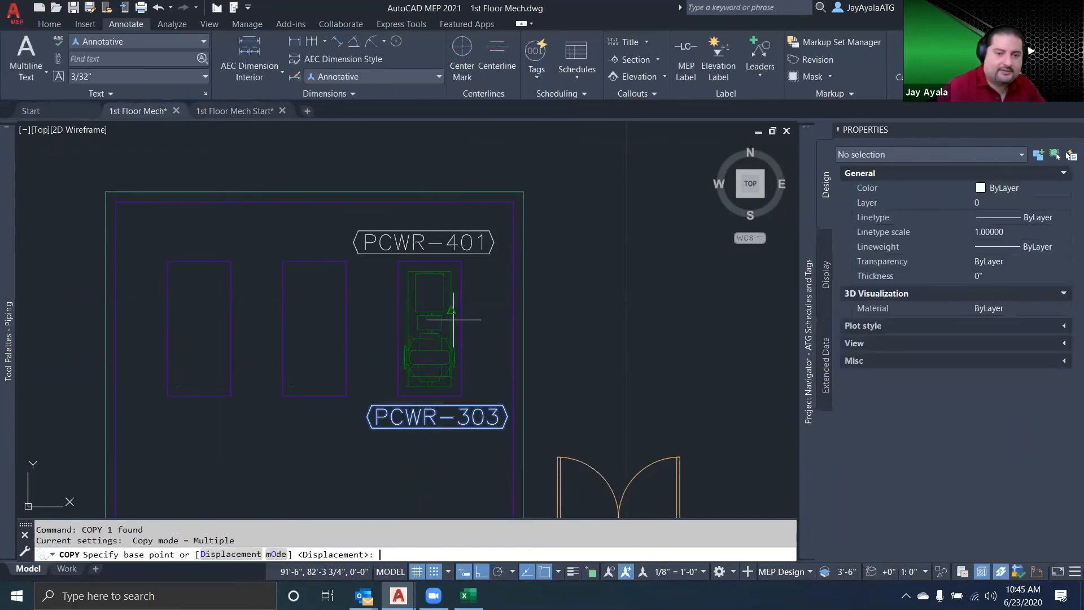
key("Escape")
type("c")
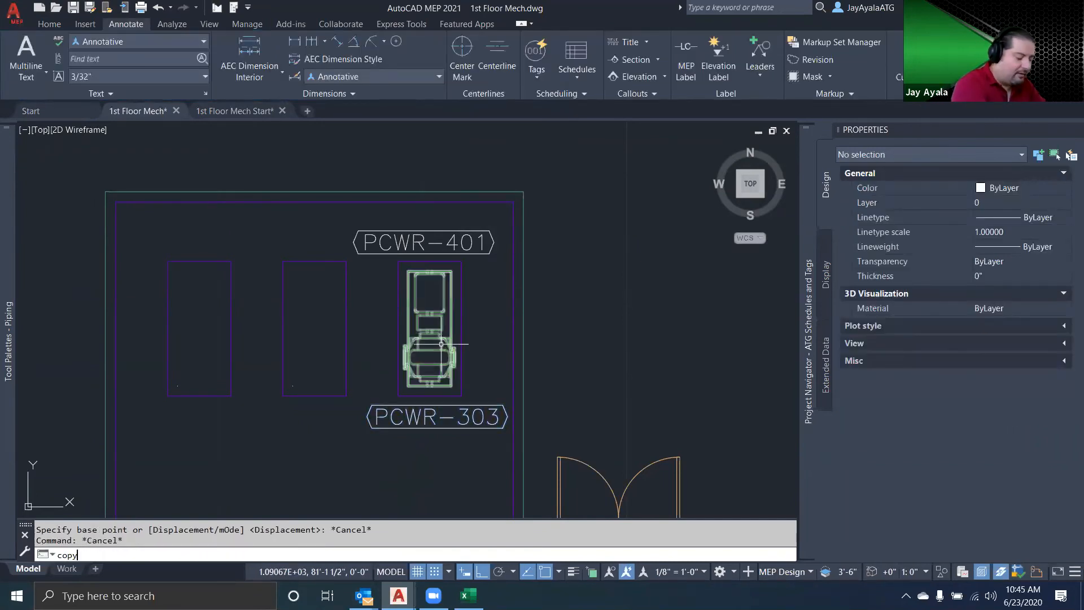
type("opy")
key("Return")
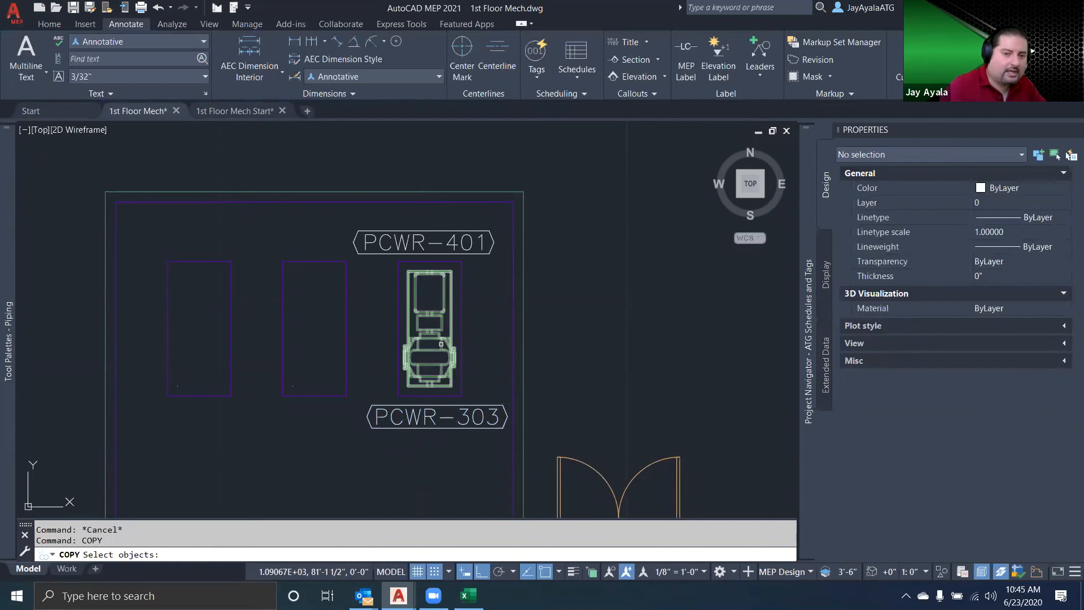
left_click(441, 344)
left_click(444, 254)
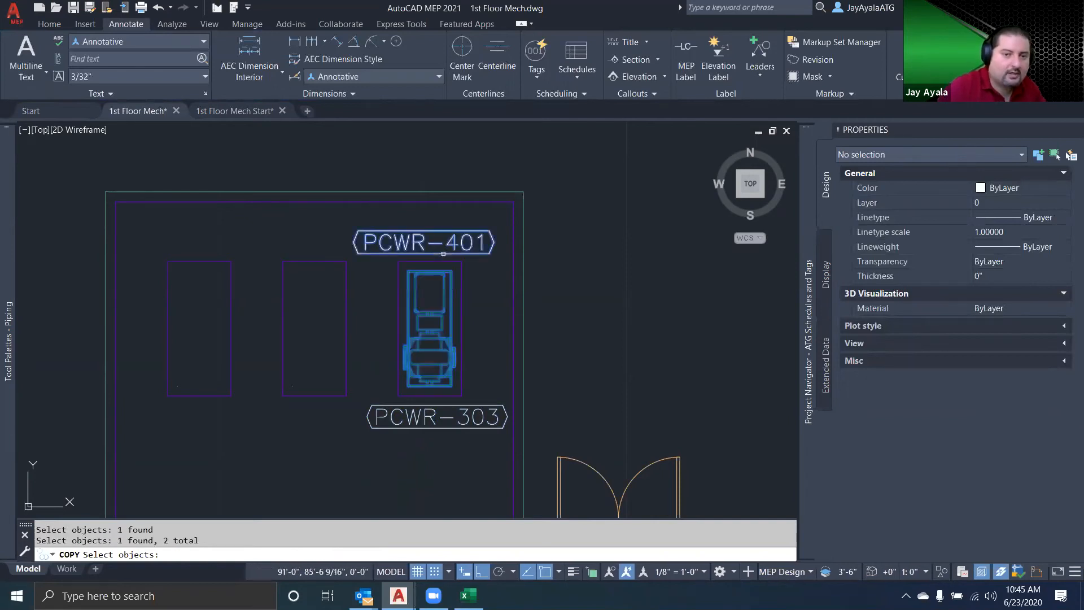
key("Return")
left_click(396, 395)
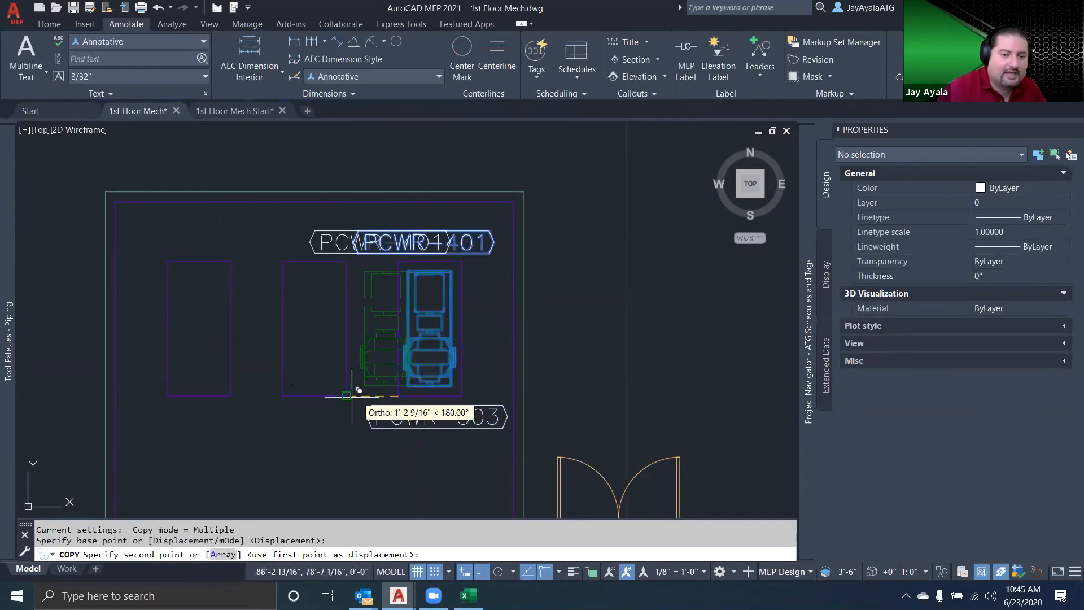
left_click(282, 396)
left_click(166, 395)
key("Escape")
Erase the PCWR-303 tag below the pump and set the annotation scale to 1/4" = 1'-0"
left_click(437, 417)
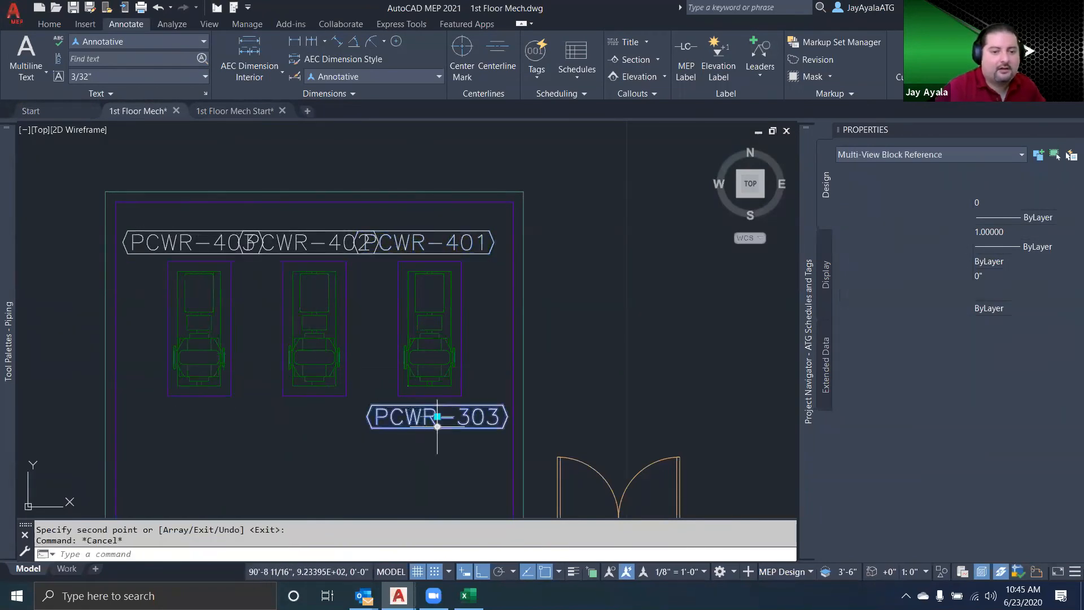
key("Delete")
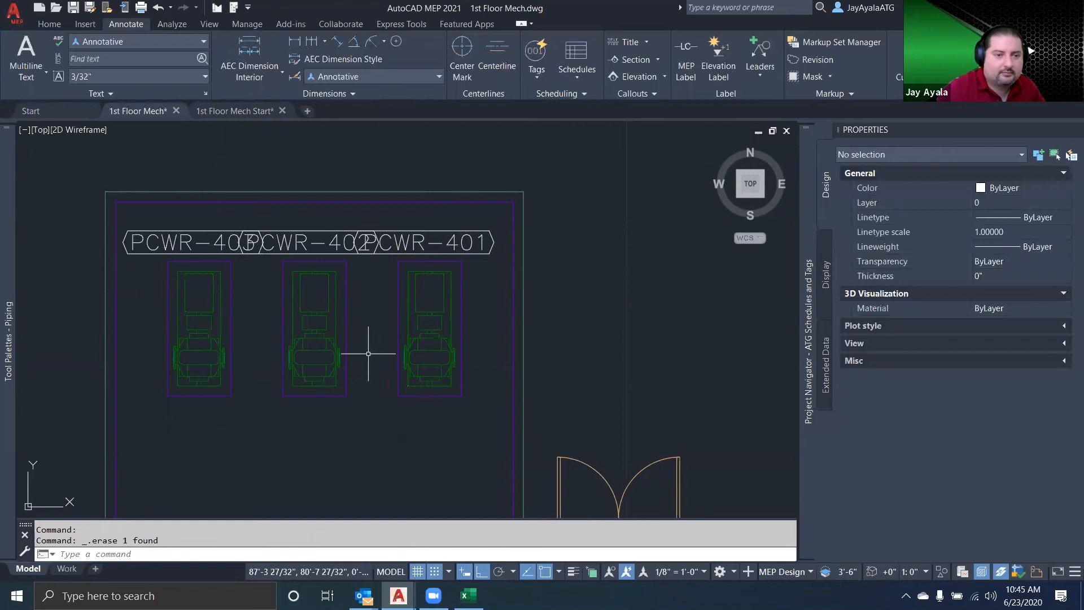
left_click(702, 571)
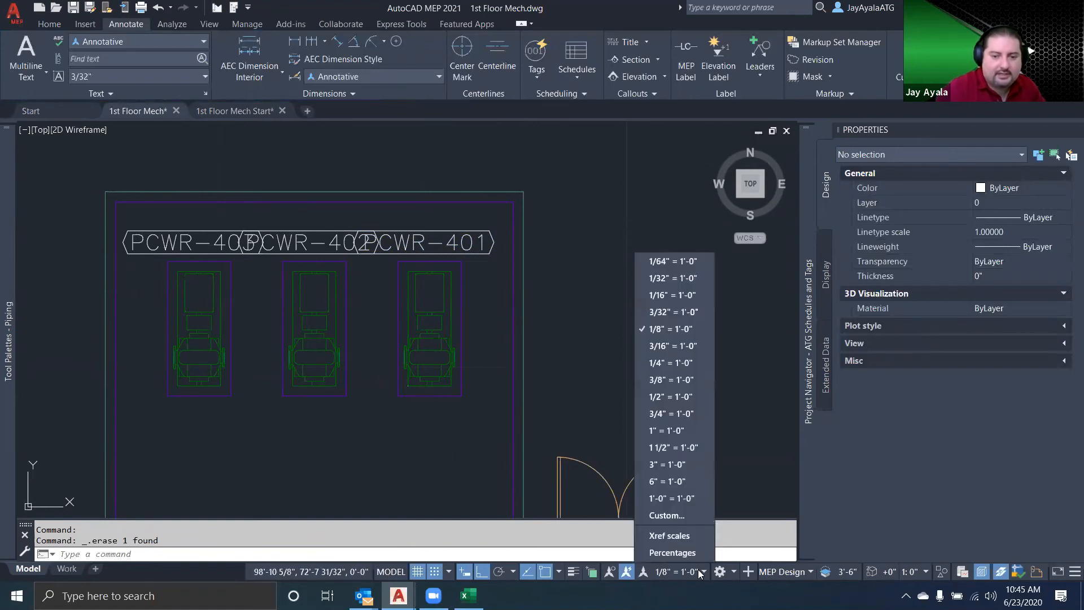
left_click(682, 362)
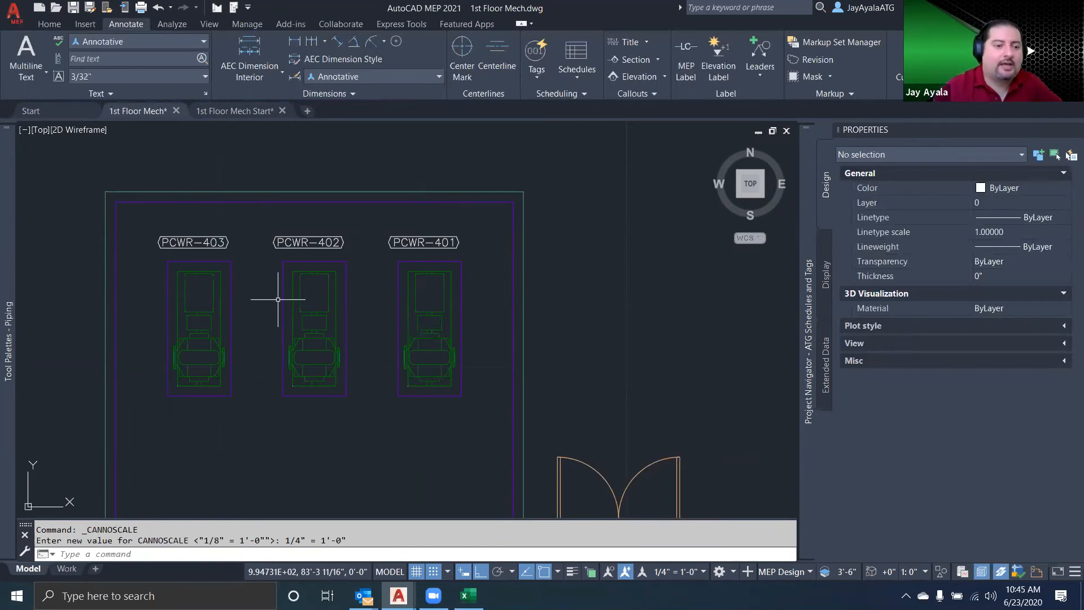
Open the customization of the tool palettes and collapse all the expanded palette groups
mouse_move(8, 338)
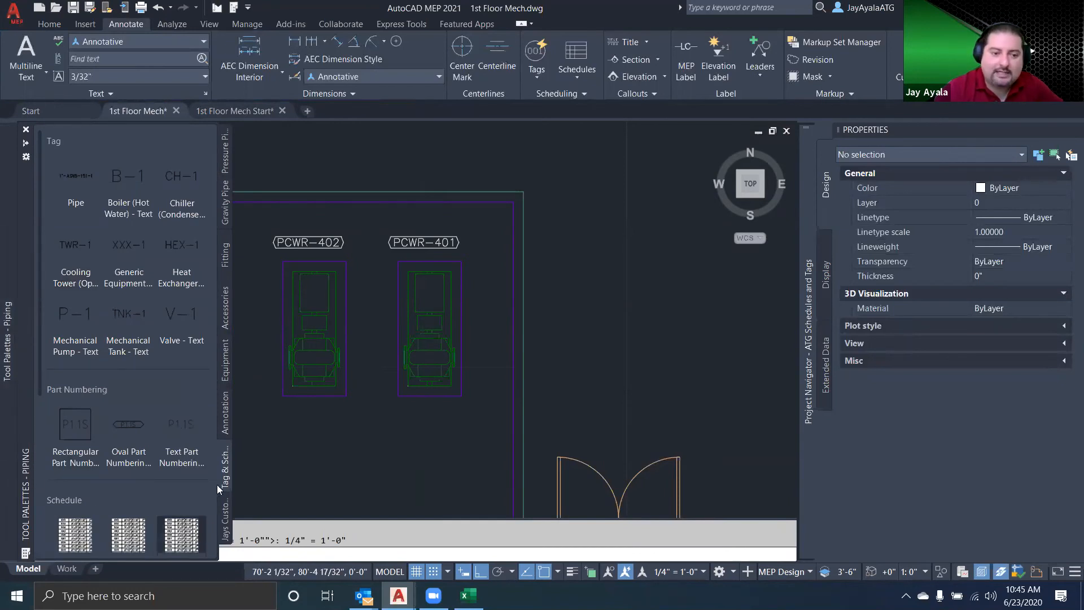
right_click(24, 477)
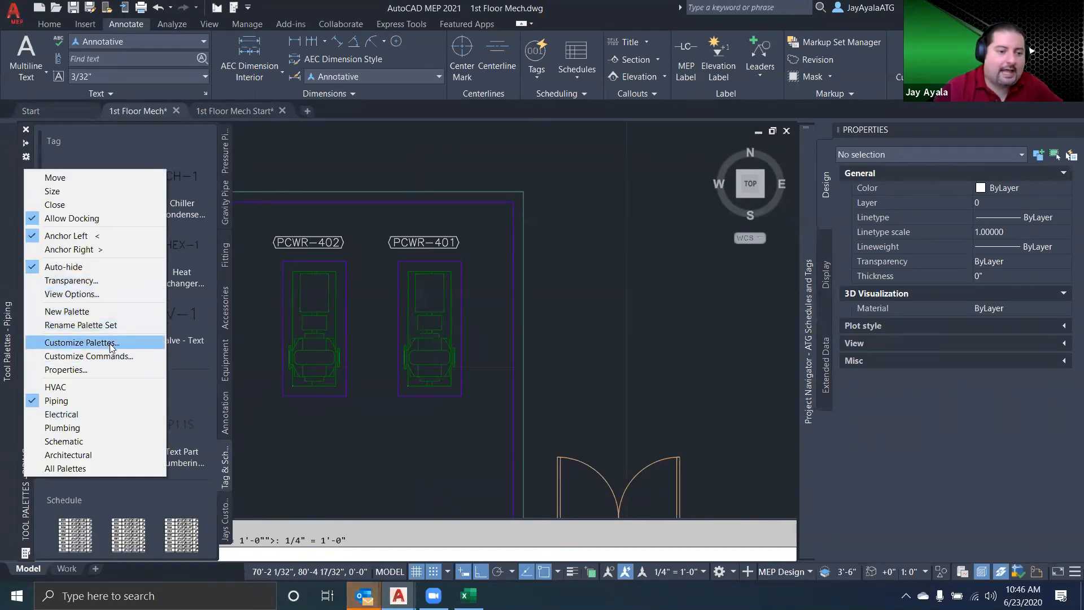
right_click(28, 509)
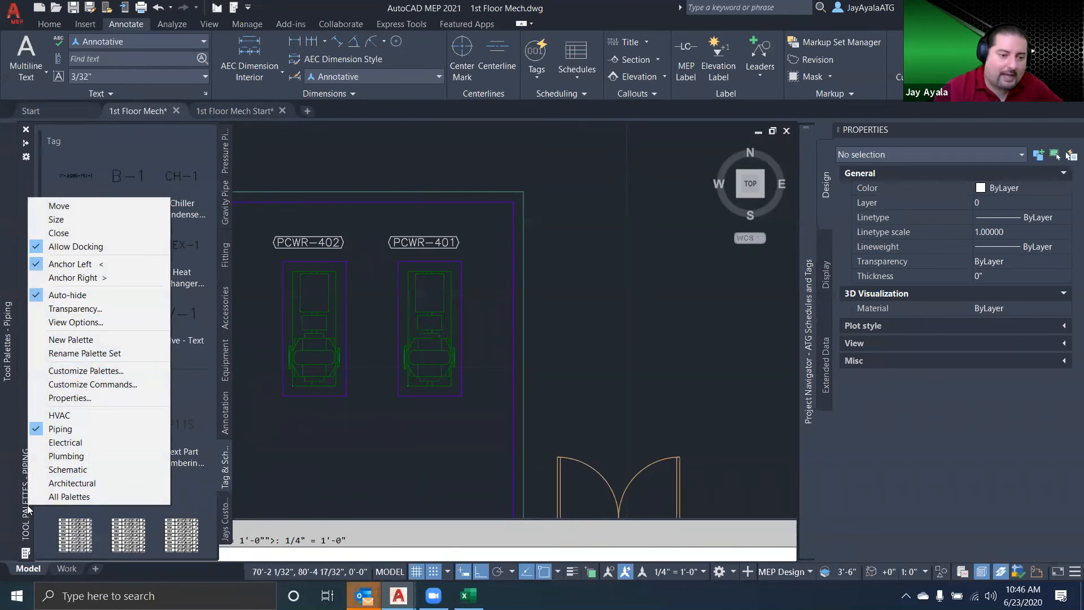
left_click(86, 372)
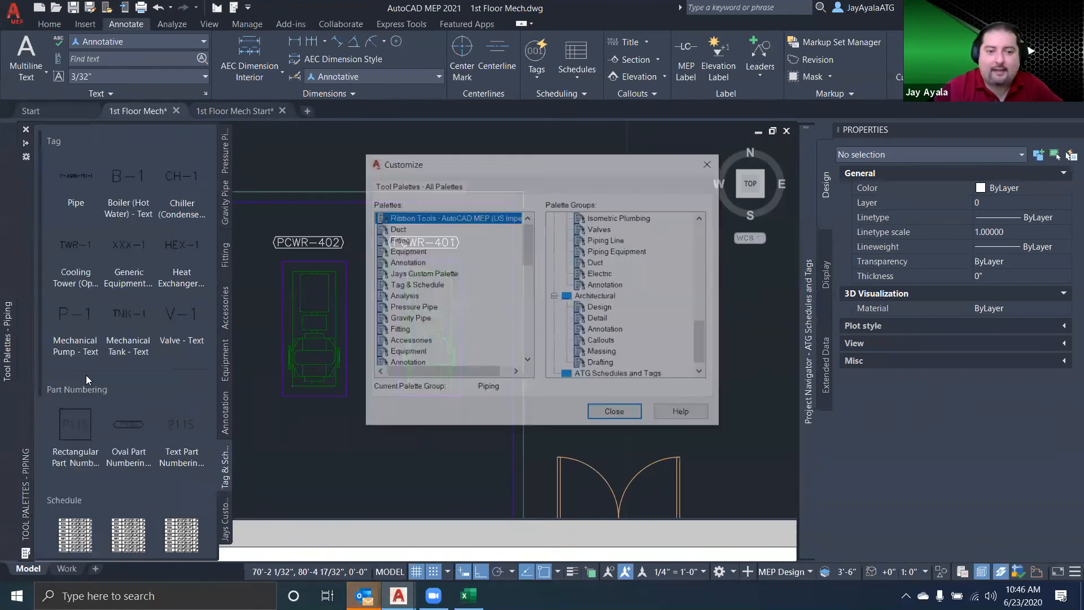
left_click(556, 296)
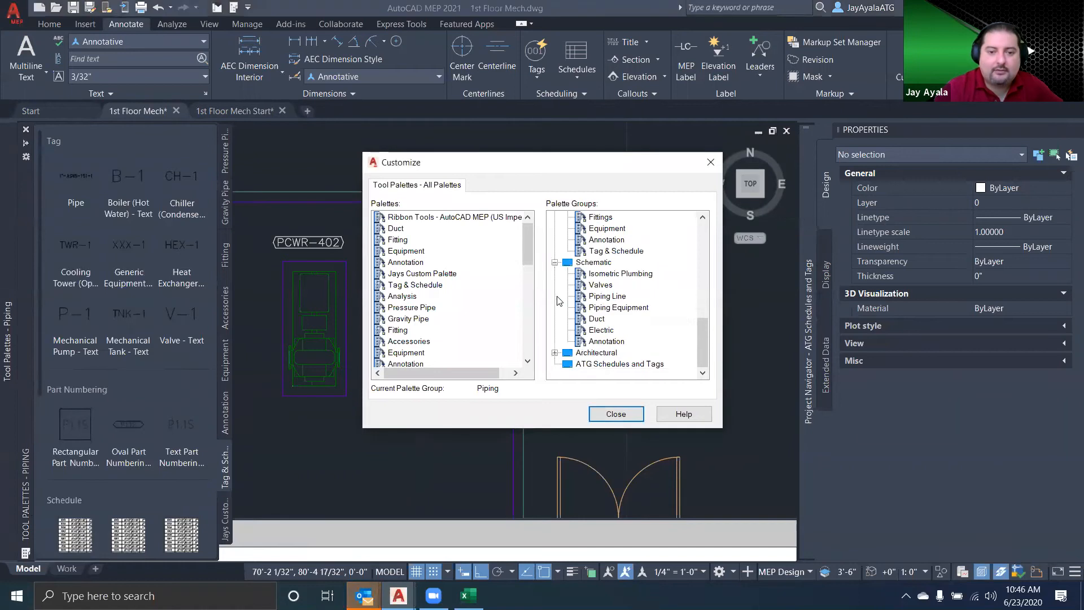
left_click(554, 262)
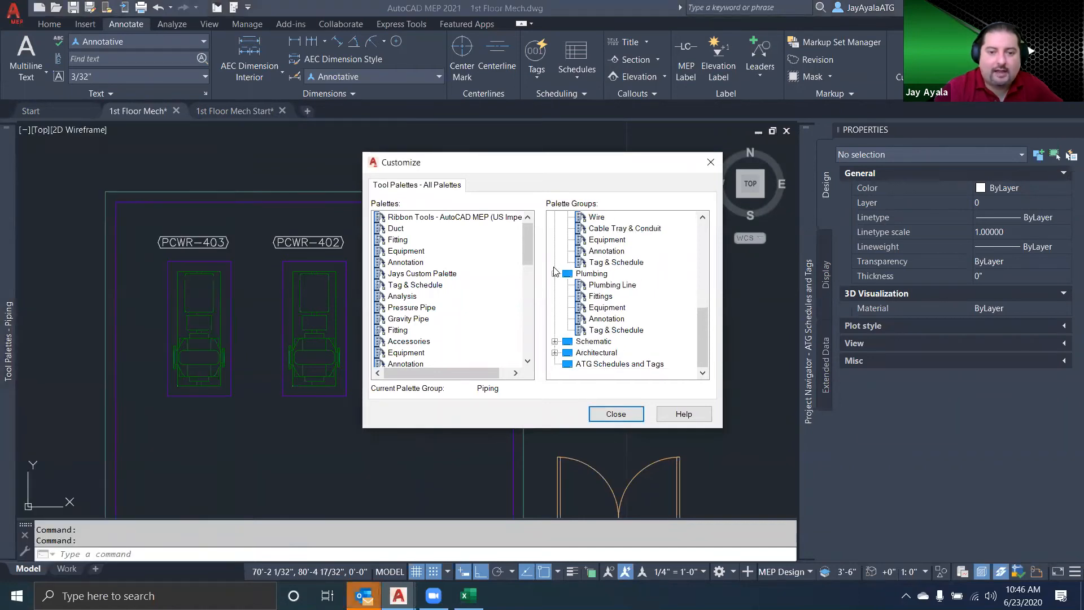
left_click(556, 280)
left_click(555, 237)
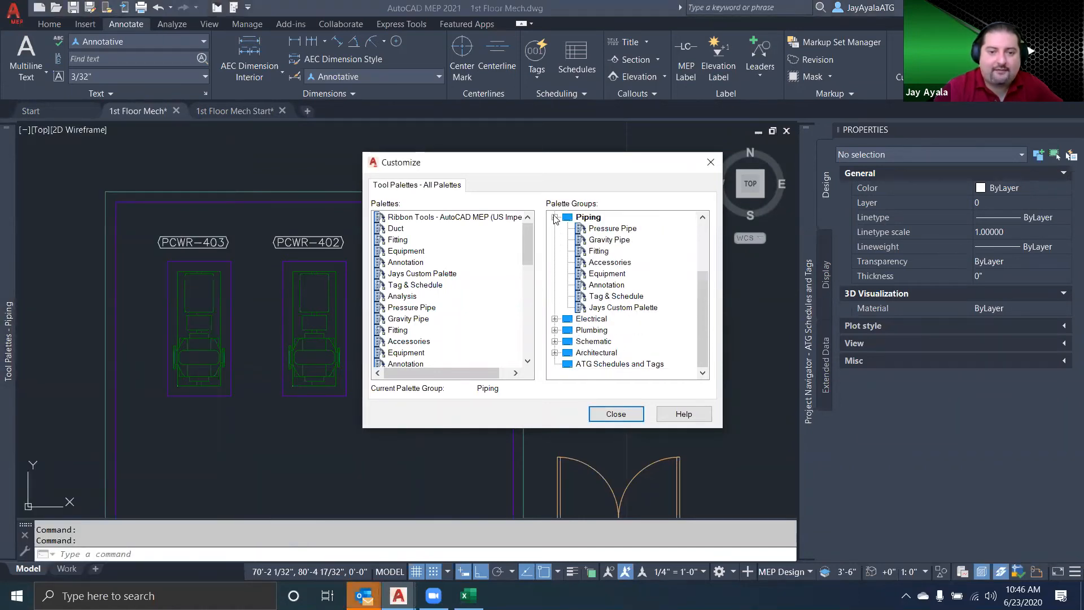
left_click(555, 217)
left_click(555, 217)
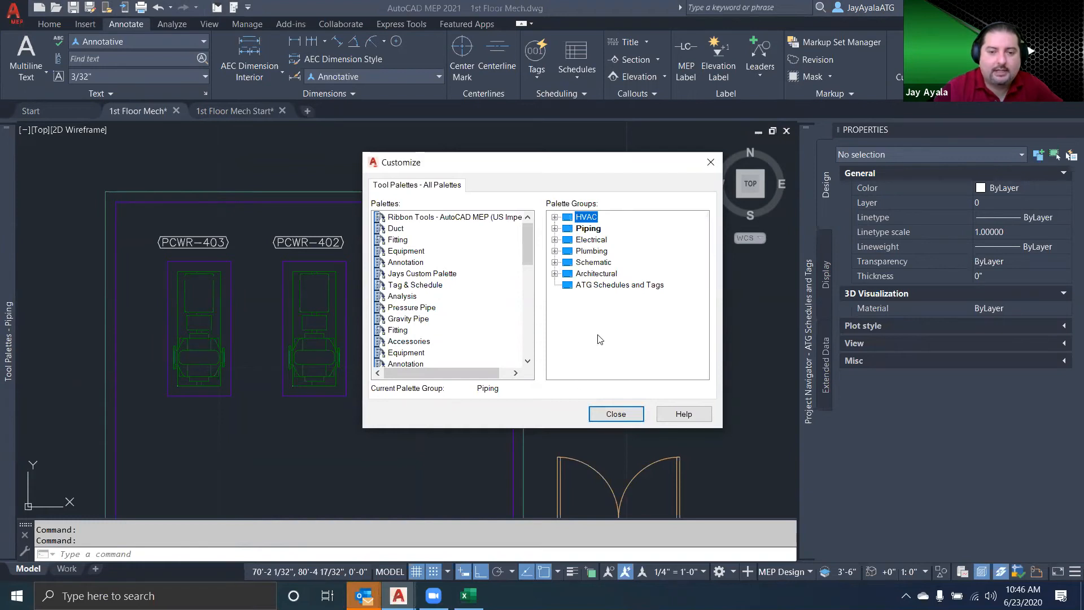
Examine the individual palettes contained in the Piping palette group, from Pressure Pipe through the custom palette
left_click(399, 319)
left_click(555, 228)
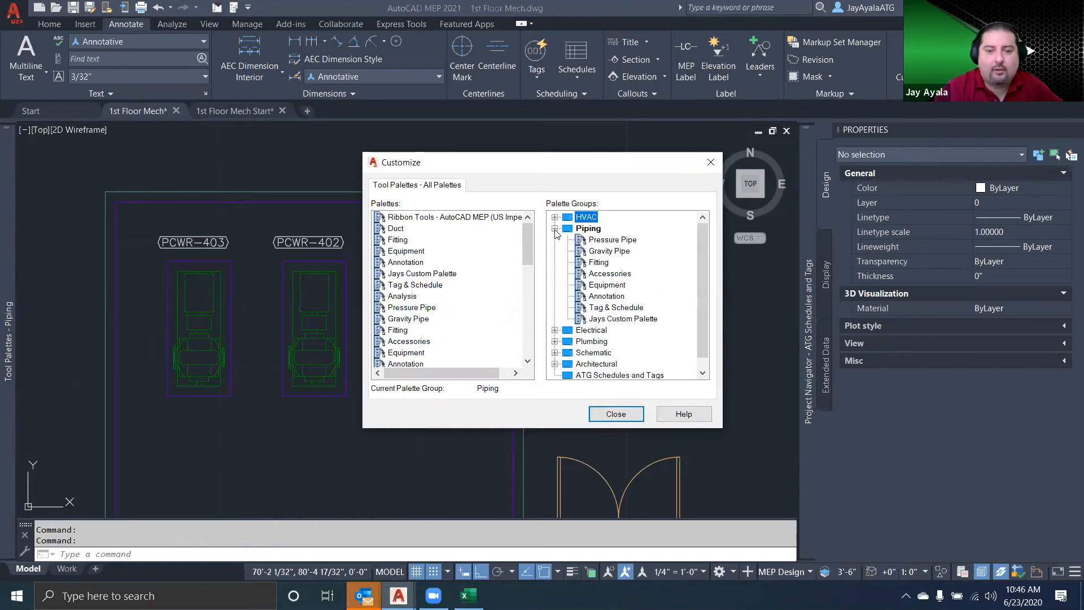
left_click(610, 241)
left_click(610, 252)
left_click(604, 264)
left_click(609, 275)
left_click(609, 286)
left_click(610, 297)
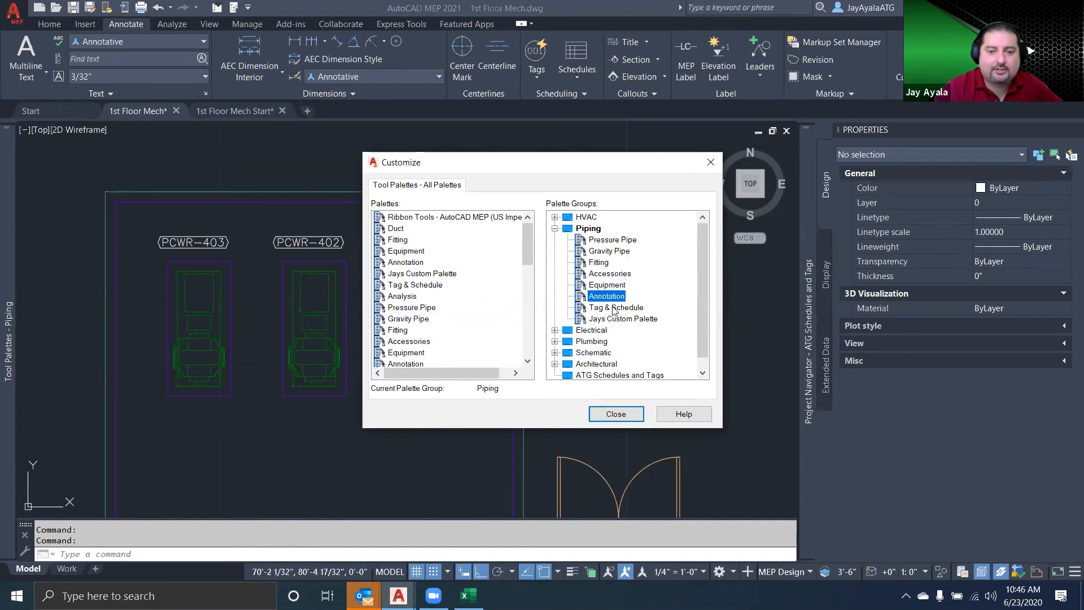
left_click(613, 308)
left_click(610, 320)
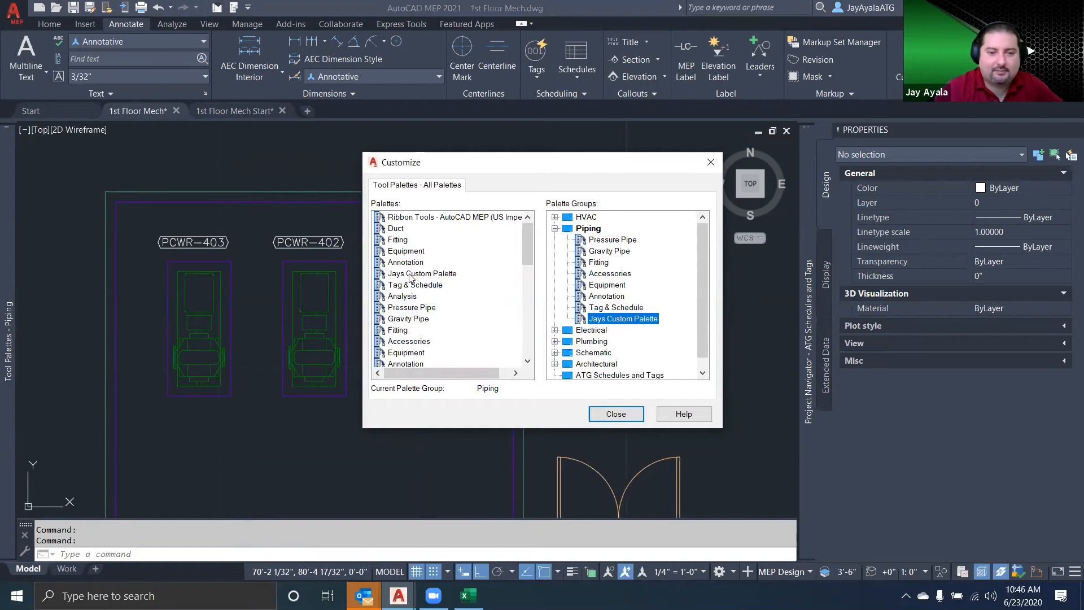
Delete the existing personal custom palette and confirm its removal
right_click(411, 278)
left_click(472, 307)
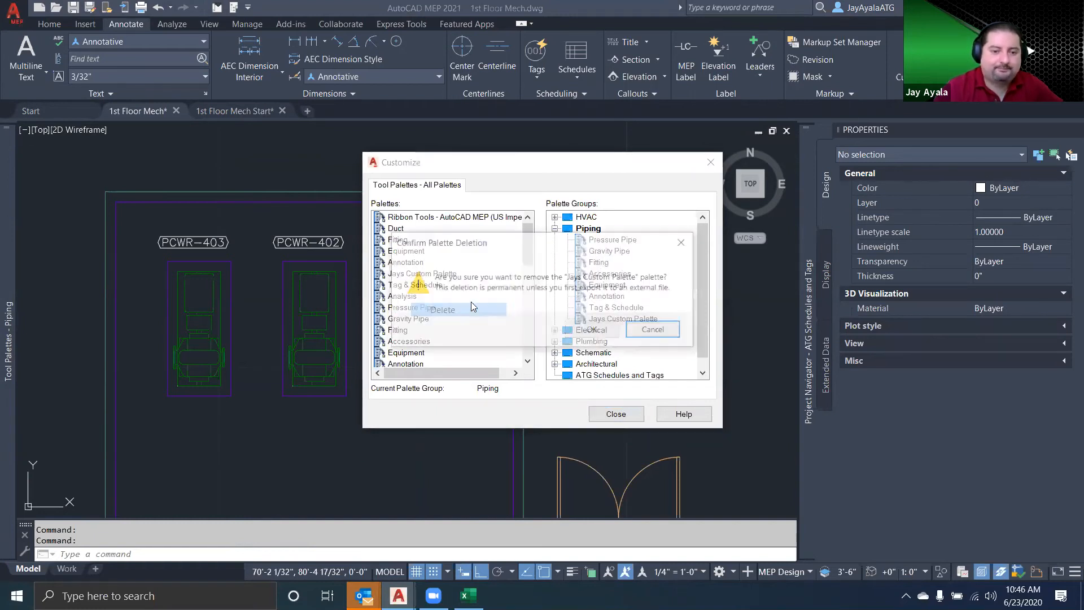
key("Tab")
key("Return")
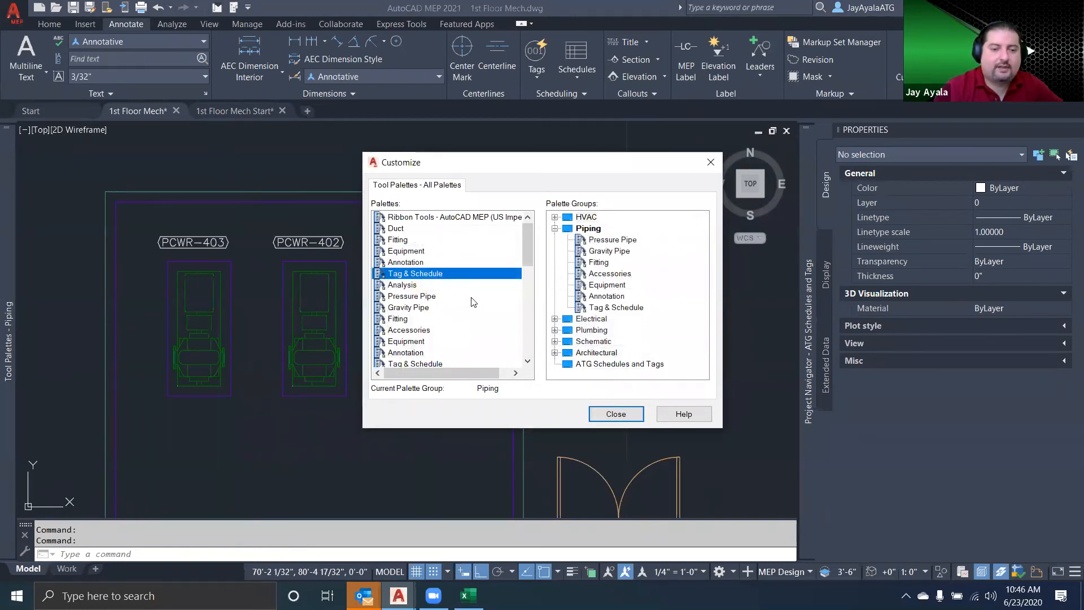
Create a new tool palette named Company Standard Palette
right_click(395, 253)
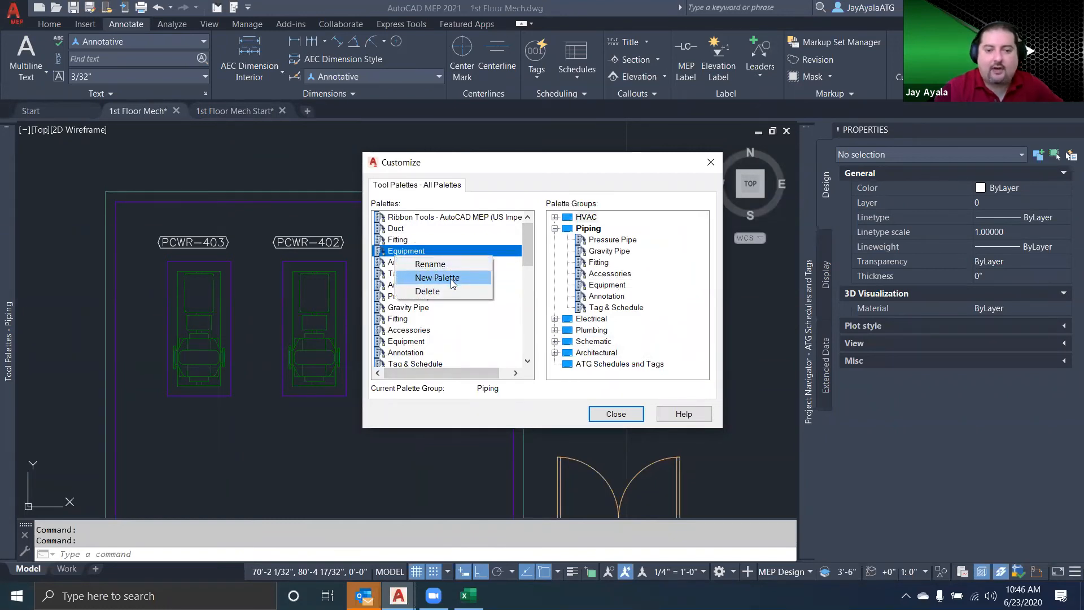
left_click(451, 278)
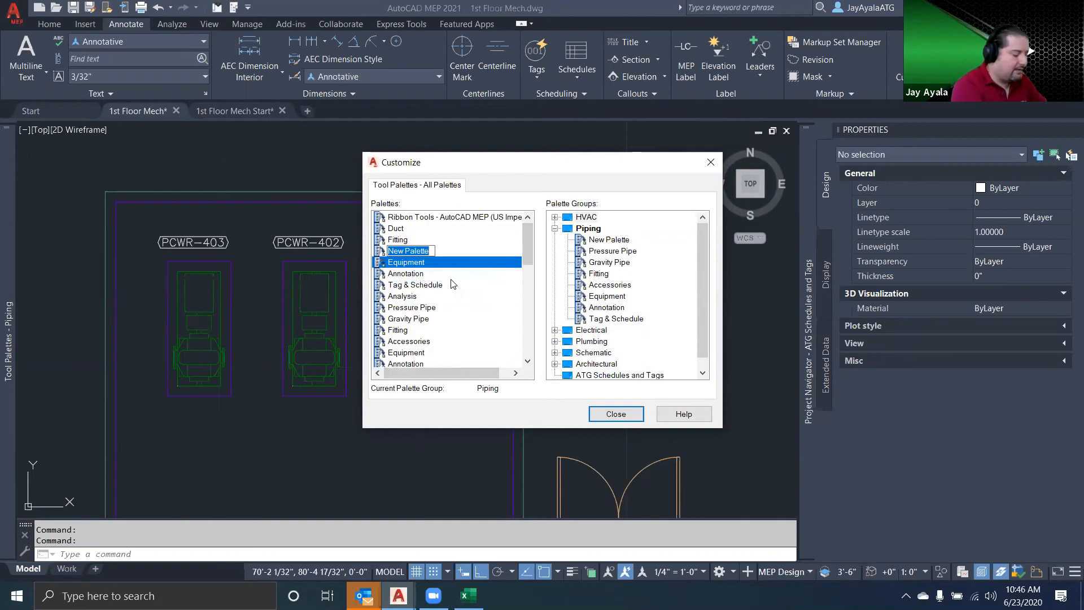
type("Copm")
key("BackSpace")
key("BackSpace")
type("mpany Standa")
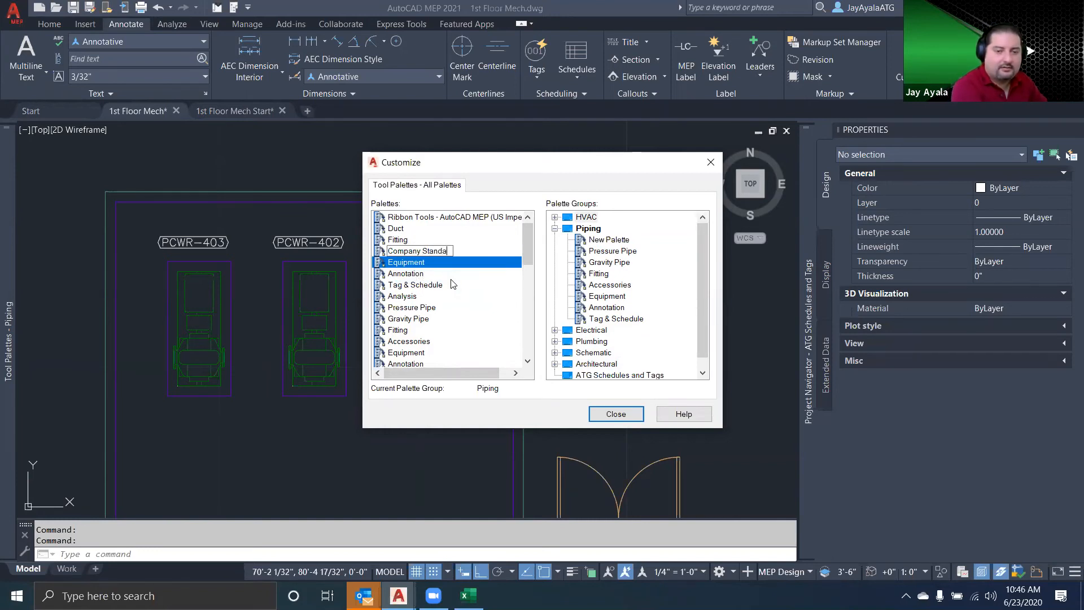
type("rd Palette")
key("Return")
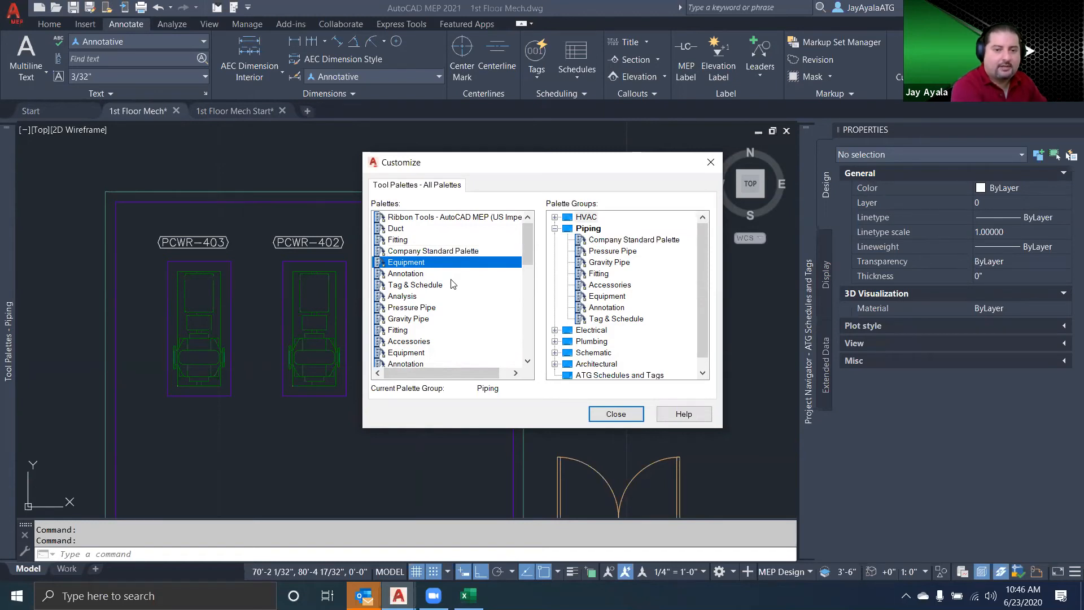
Move Company Standard Palette to the end of the Piping group, after Tag & Schedule, and close the customization
left_click(434, 252)
left_click(599, 239)
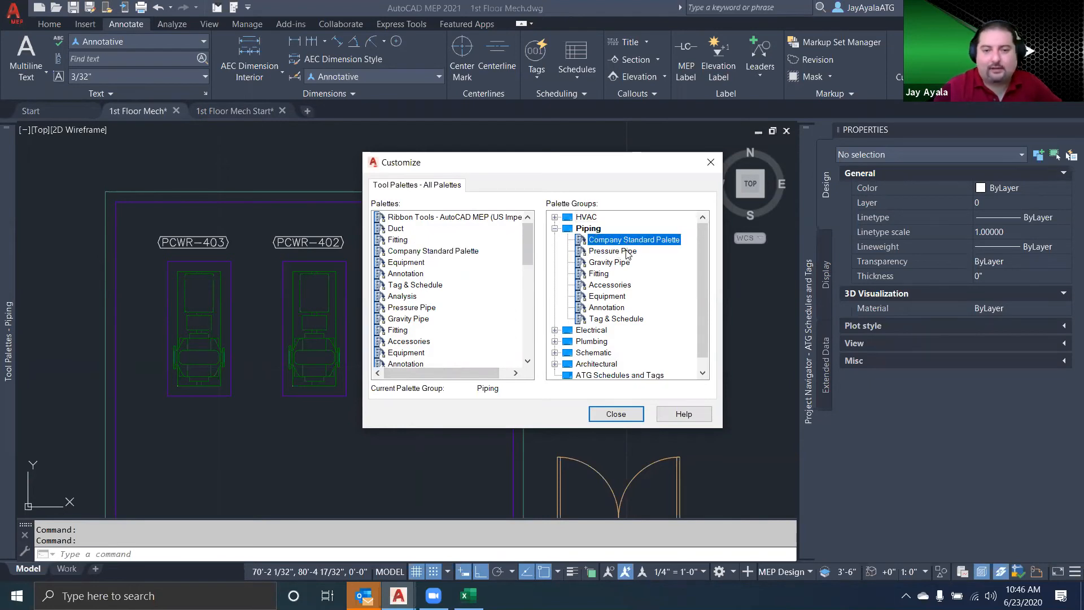
left_click_drag(610, 243, 608, 327)
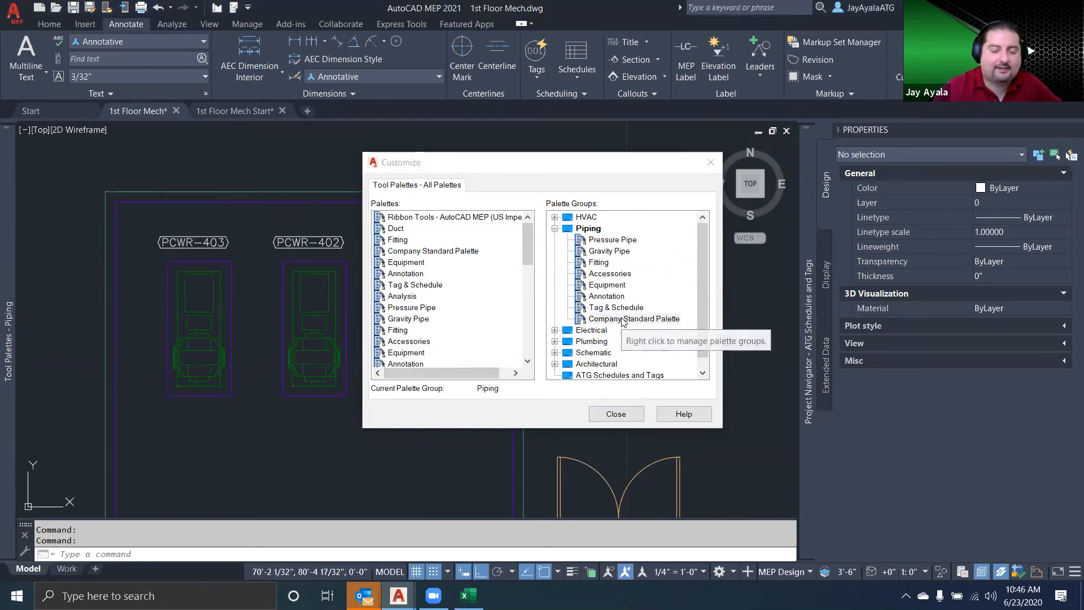
left_click(615, 414)
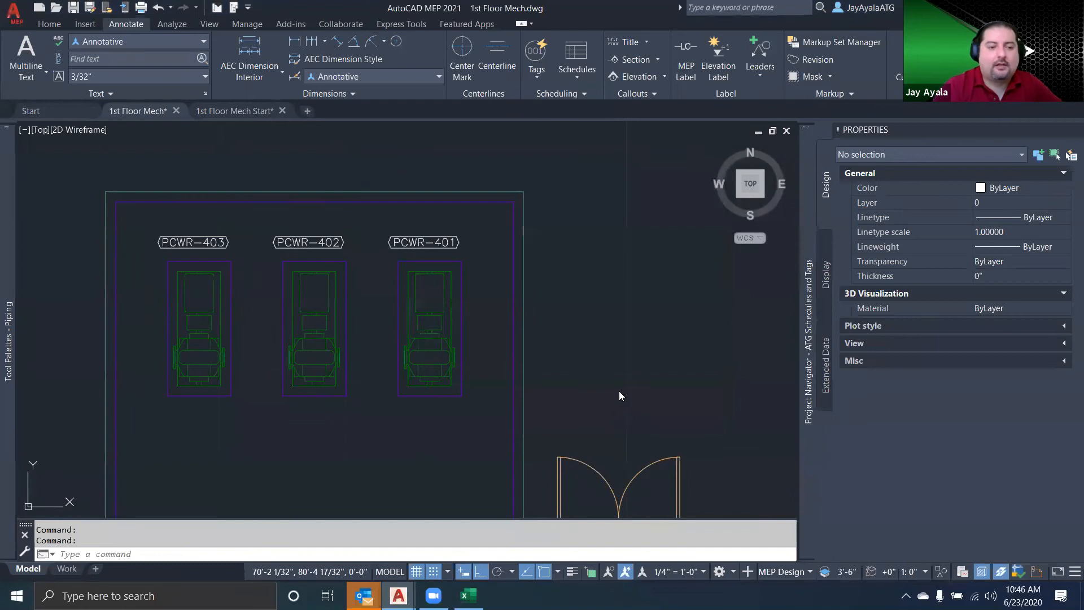
Add the PCWR-401 pump and its pumpTag tag from the drawing as tools on the Company Standard Palette
mouse_move(12, 373)
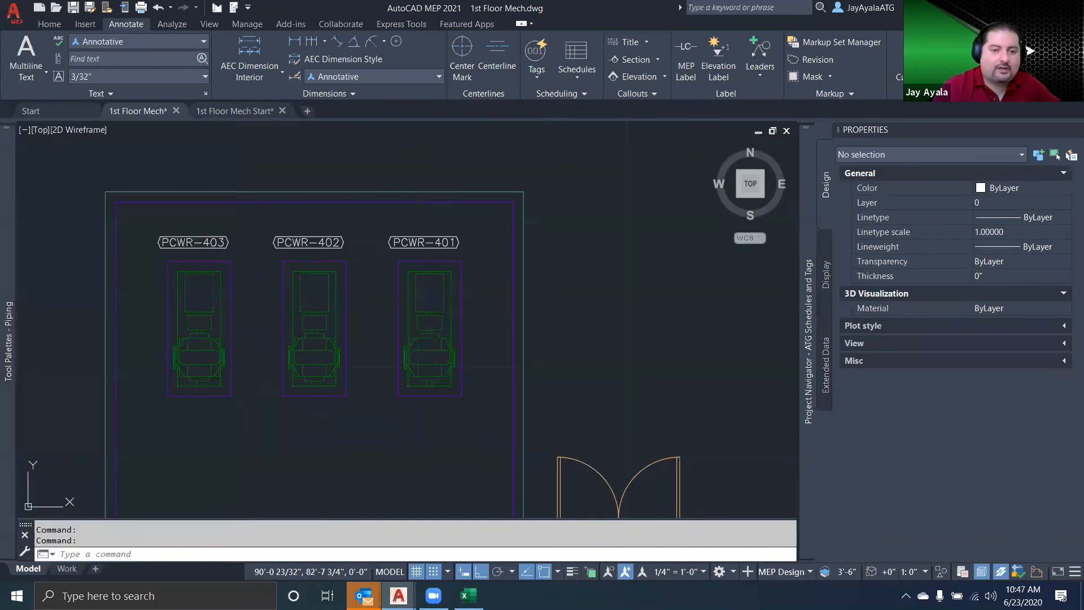
left_click(425, 312)
key("Escape")
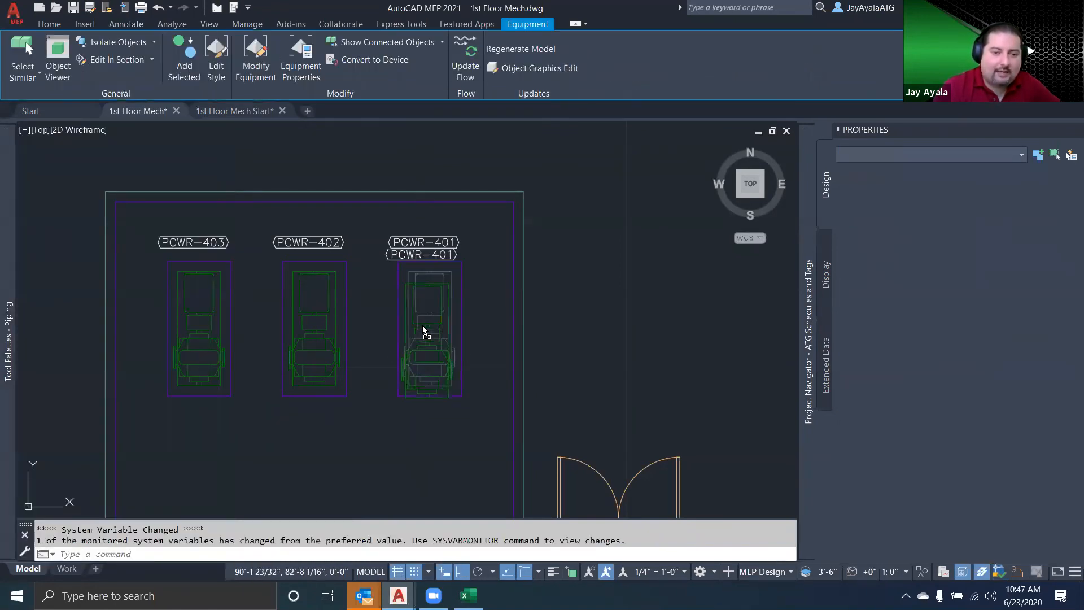
mouse_move(9, 351)
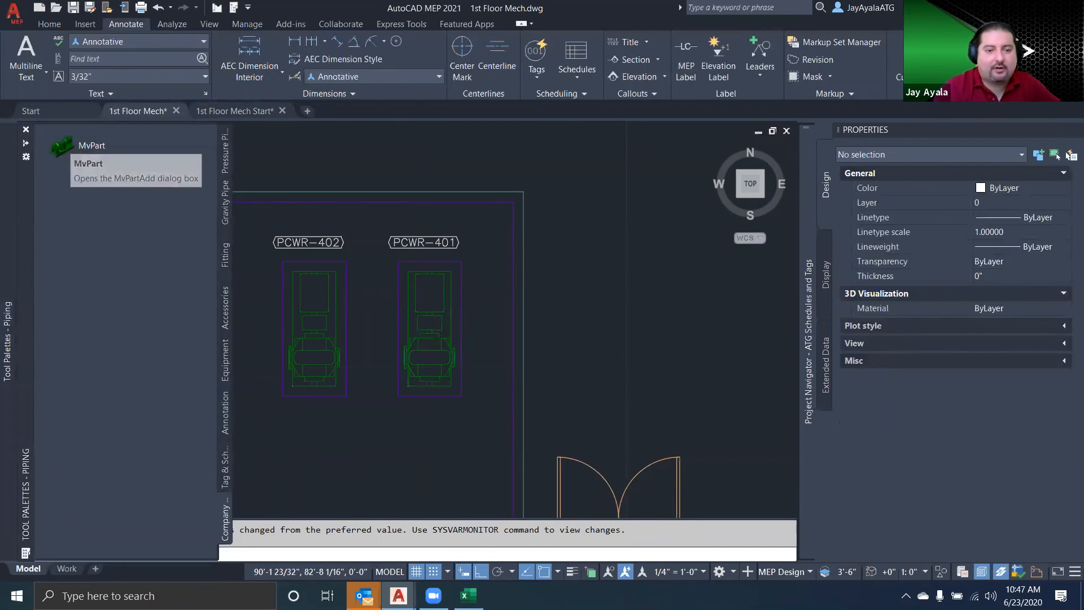
left_click(431, 249)
mouse_move(445, 247)
left_mouse_down()
mouse_move(470, 286)
mouse_move(459, 323)
mouse_move(313, 387)
mouse_move(112, 435)
mouse_move(10, 432)
mouse_move(101, 250)
mouse_move(100, 225)
left_mouse_up()
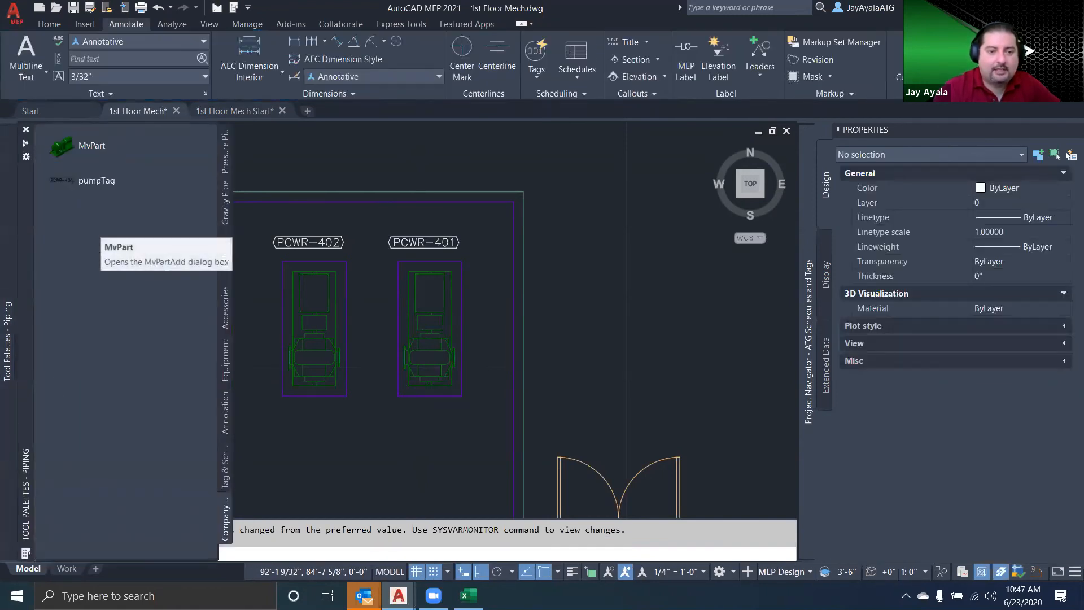
Place one horizontal split case pump from the Company Standard Palette in the empty area outside the building, keeping the default rotation
scroll(337, 307, "down", 4)
middle_click_drag(532, 314, 373, 296)
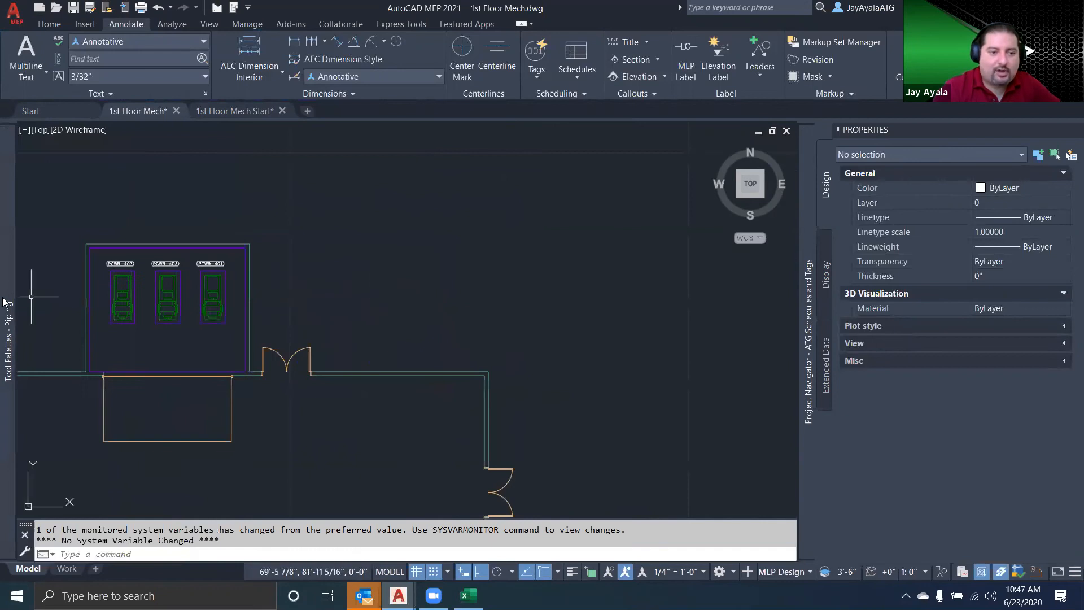
mouse_move(4, 302)
left_click(57, 148)
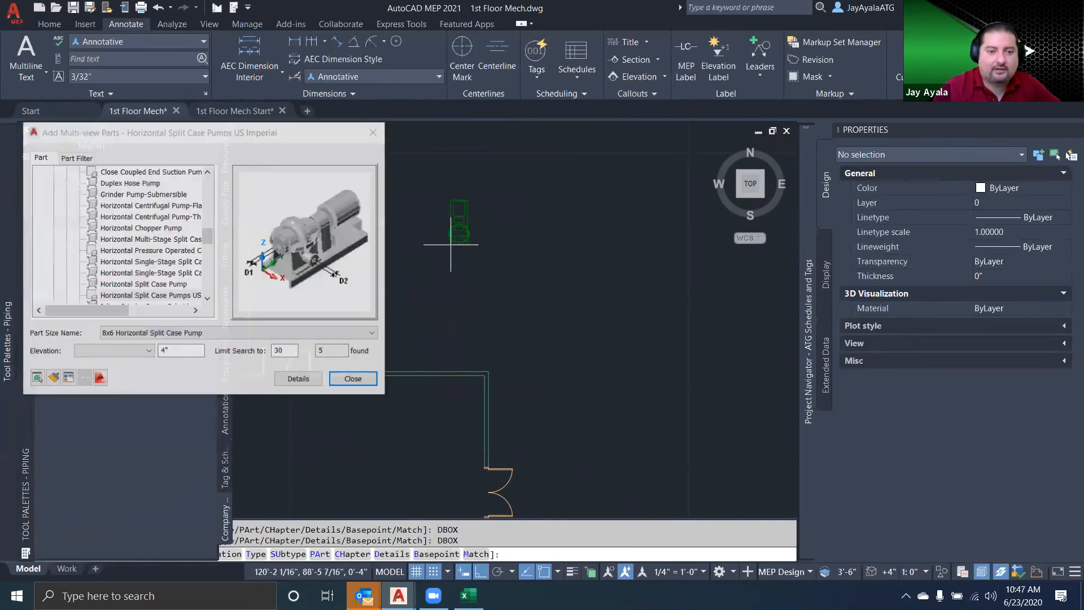
left_click(475, 251)
key("Return")
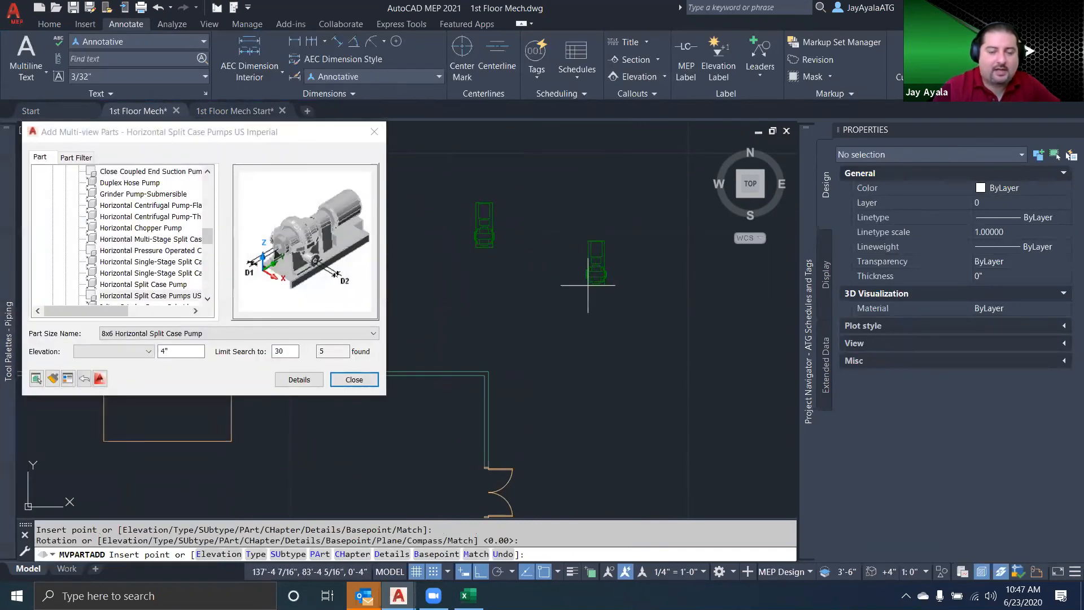
right_click(587, 286)
left_click(641, 286)
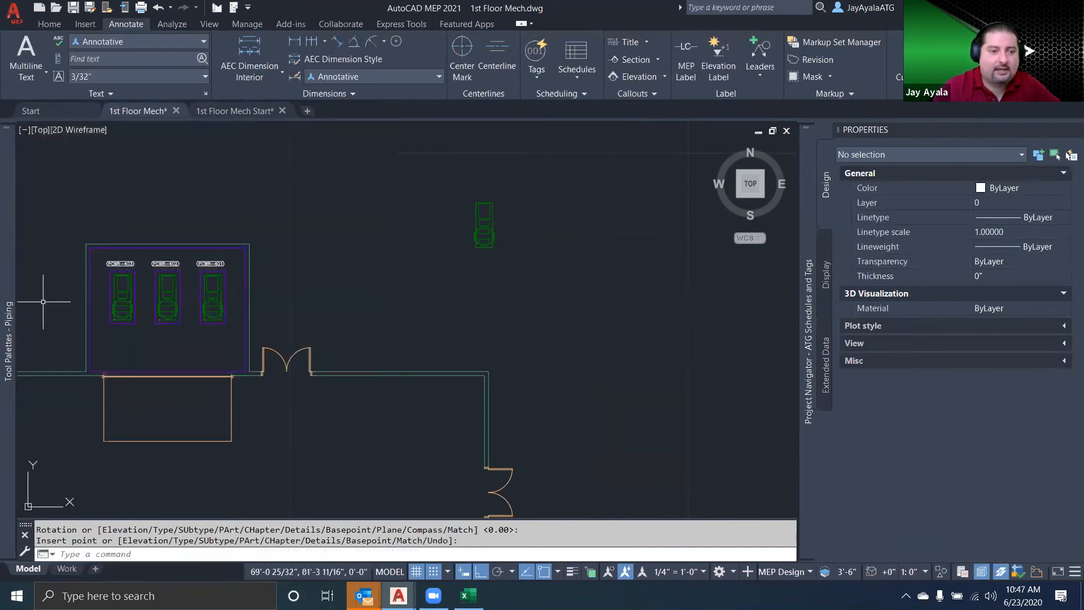
Tag the newly placed pump with the palette's pumpTag tool just below it, accepting the property set data
mouse_move(34, 281)
left_click(72, 182)
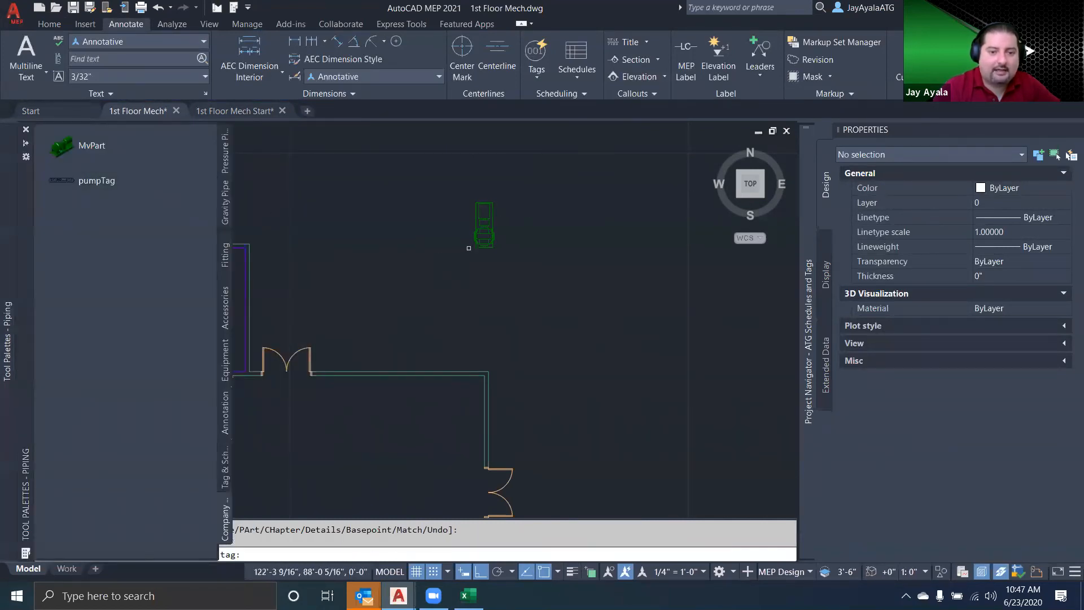
left_click(484, 234)
left_click(484, 257)
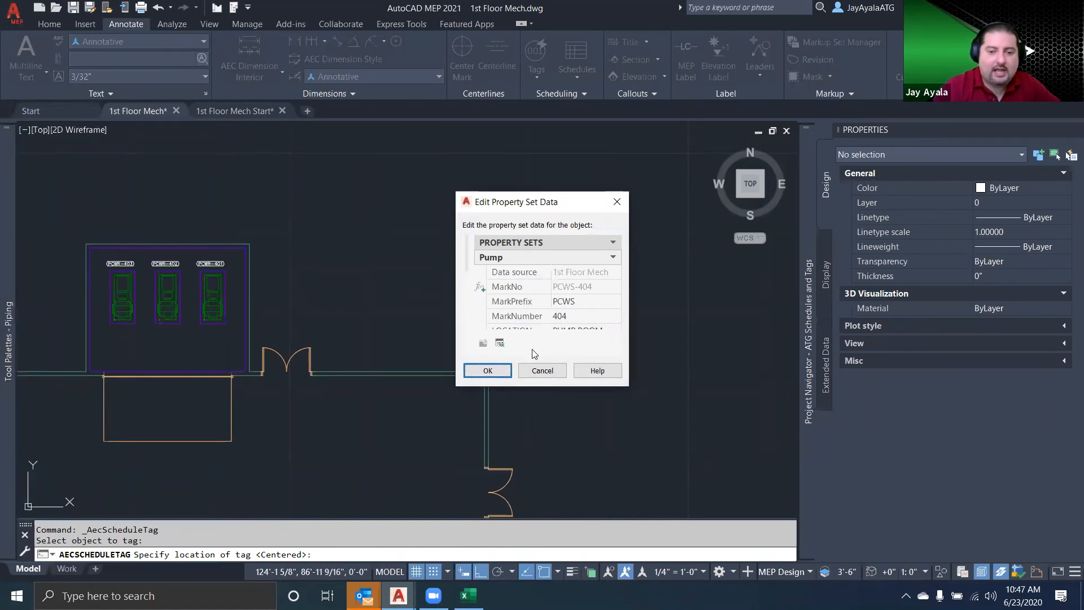
left_click(498, 374)
right_click(492, 293)
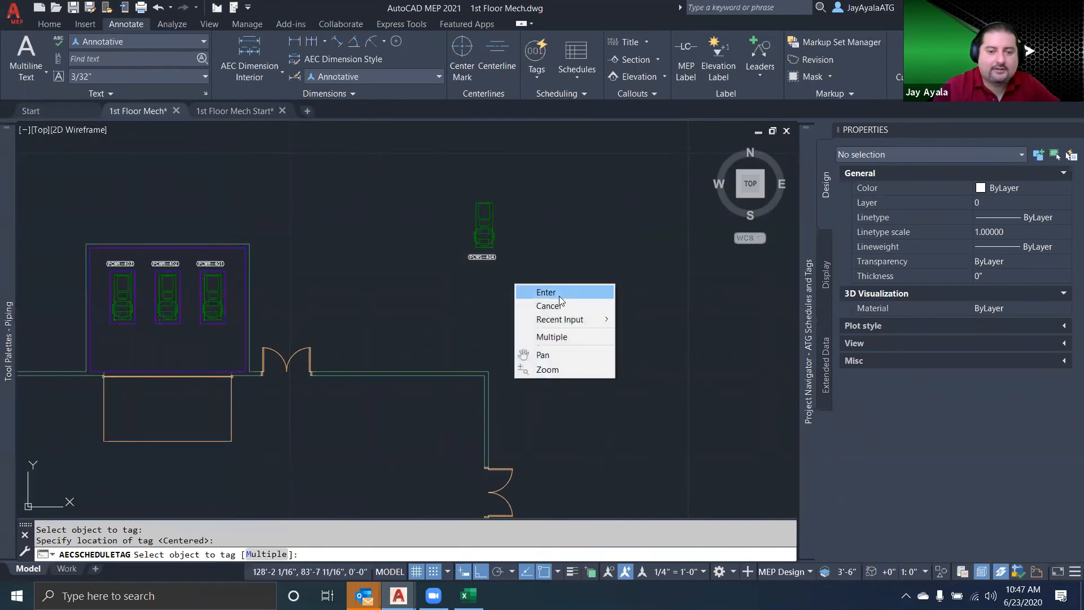
left_click(546, 292)
scroll(497, 230, "up", 5)
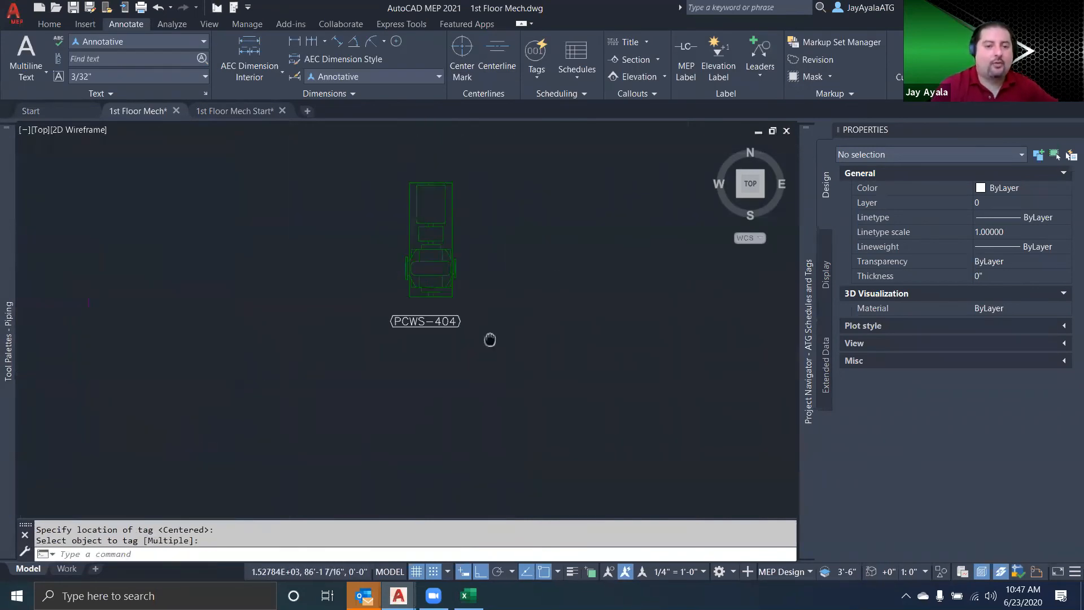
Delete the test pump together with its PCWS-404 tag
mouse_move(8, 328)
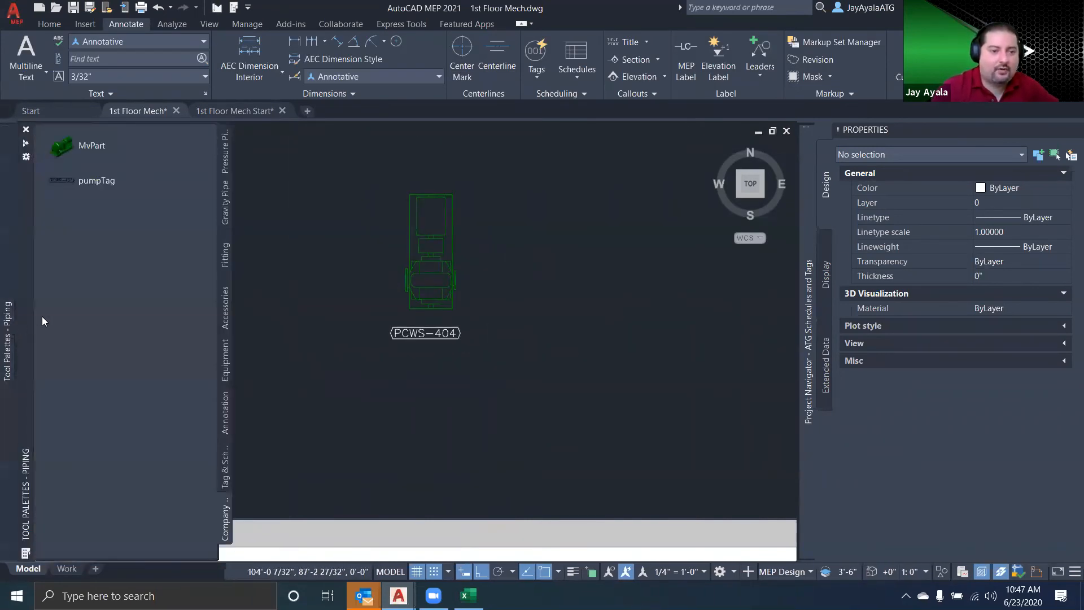
left_click(108, 210)
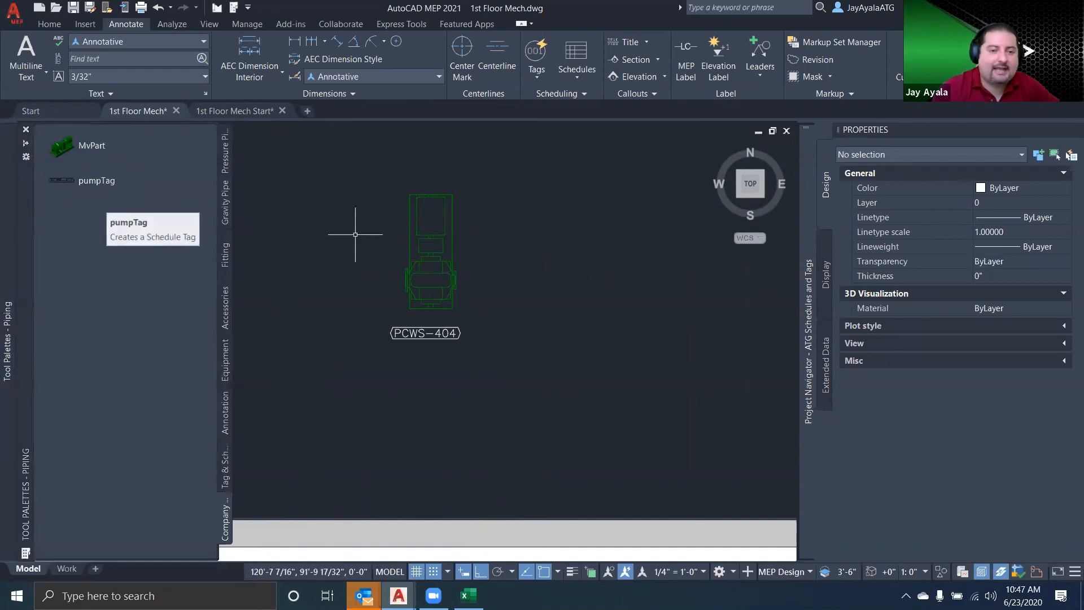
key("Escape")
left_click(500, 366)
left_click(464, 328)
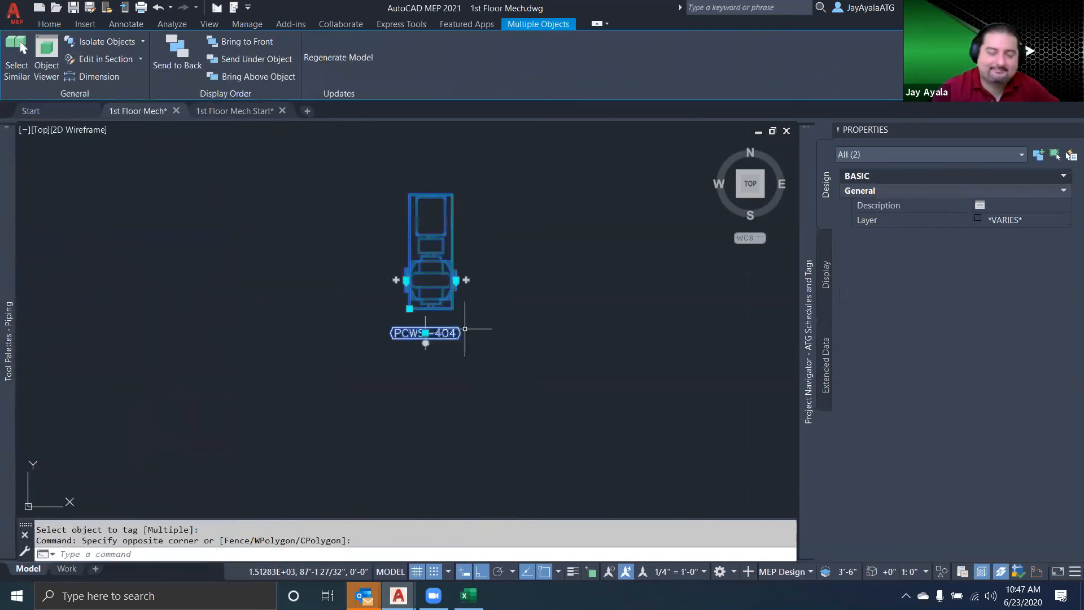
key("Delete")
Set the annotation scale to 1/8" = 1'-0" for the drawing with the three tagged pumps
scroll(461, 357, "down", 3)
middle_click_drag(462, 357, 345, 303)
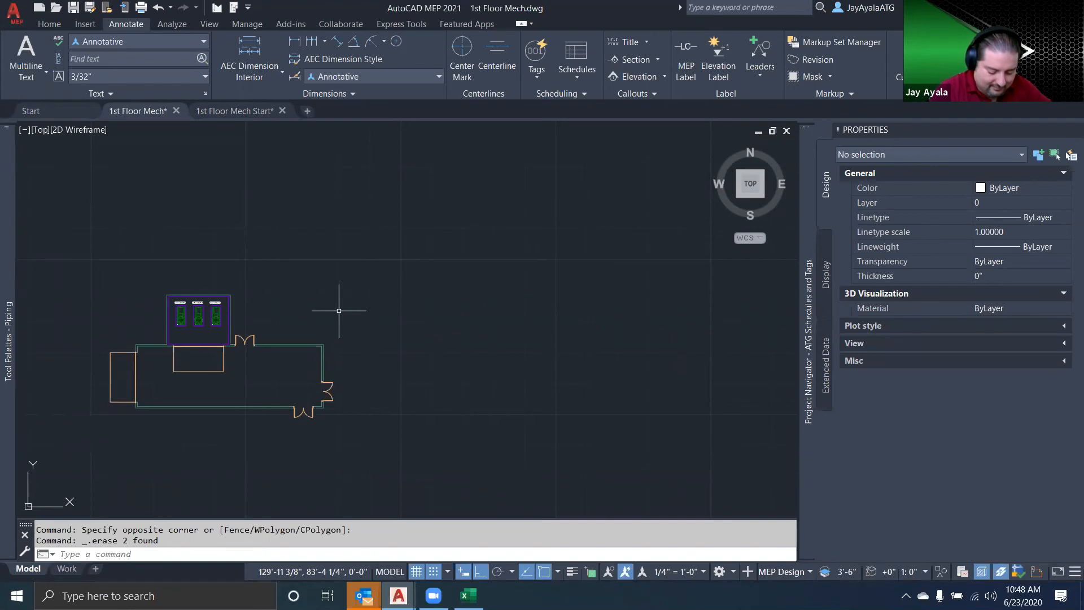
scroll(338, 310, "up", 6)
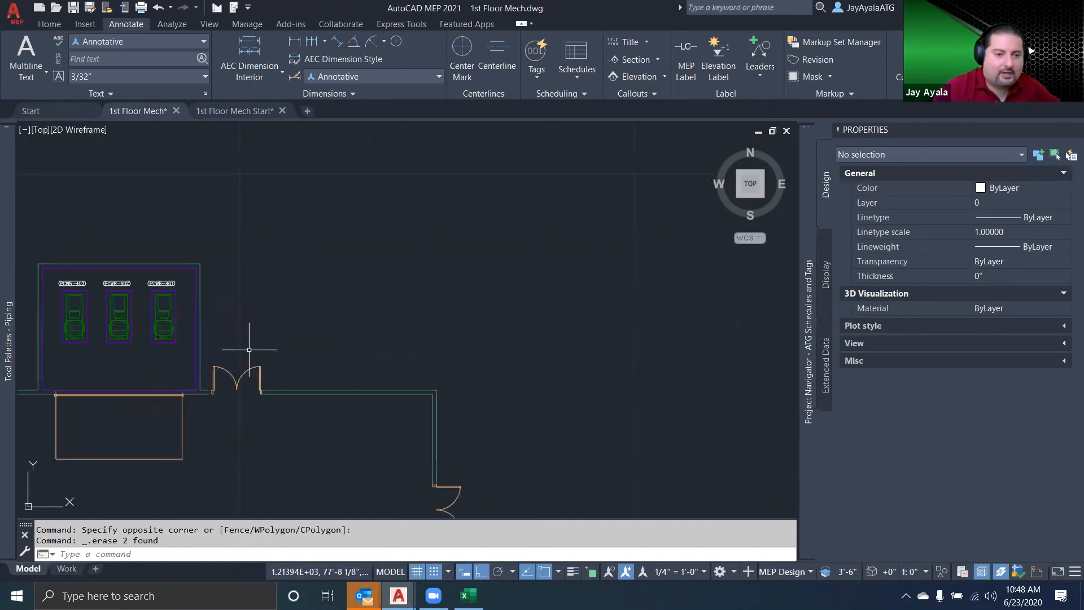
middle_click_drag(515, 329, 574, 287)
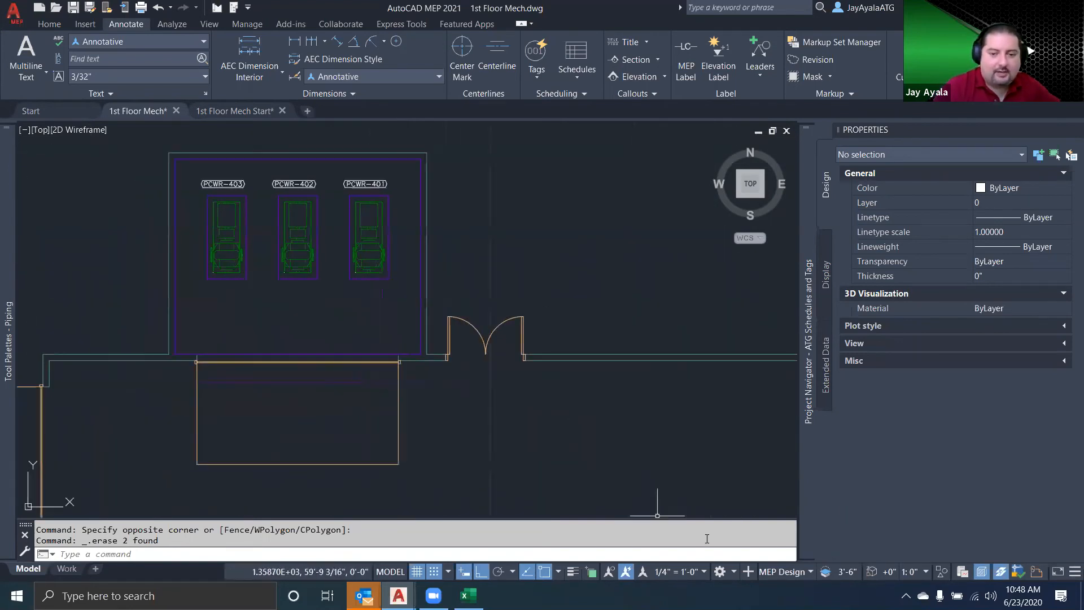
left_click(678, 571)
left_click(694, 332)
scroll(406, 305, "up", 3)
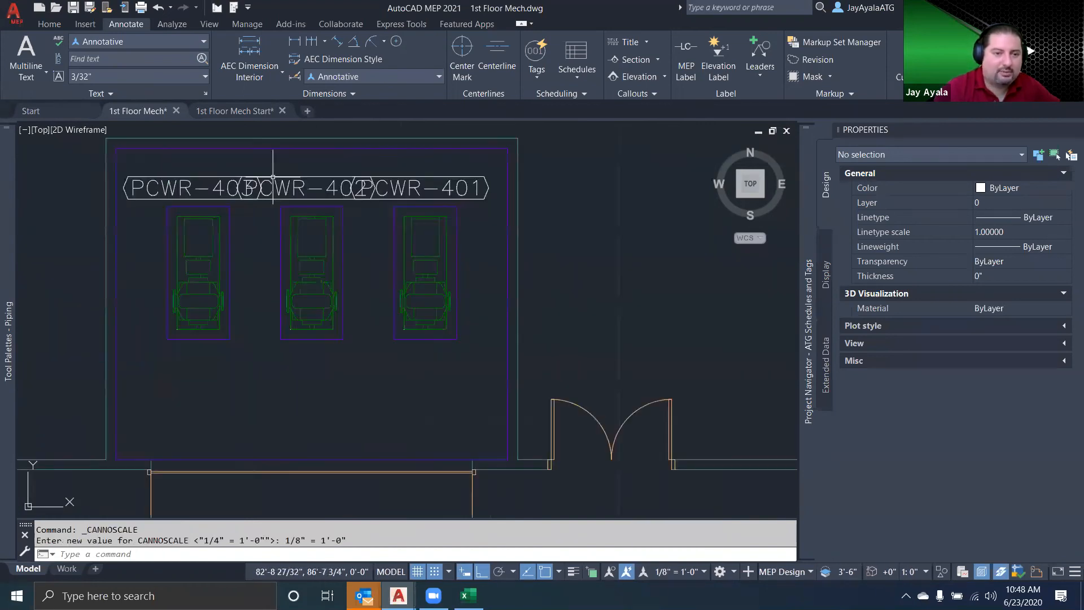
Move the 1/8" scale representation of the PCWR-402 tag straight down below its pump
left_click(399, 254)
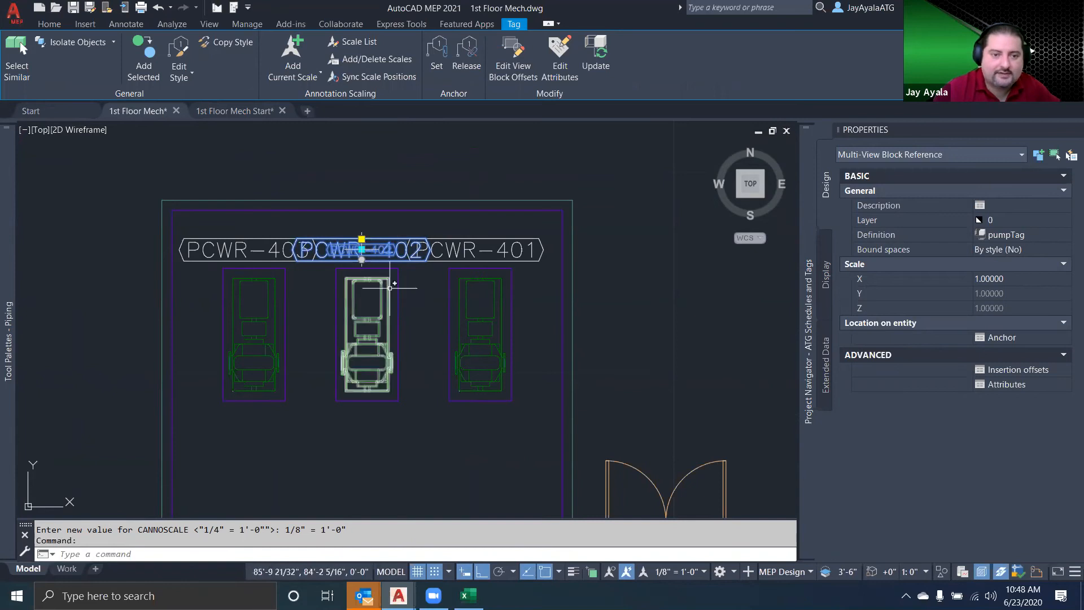
left_click(362, 248)
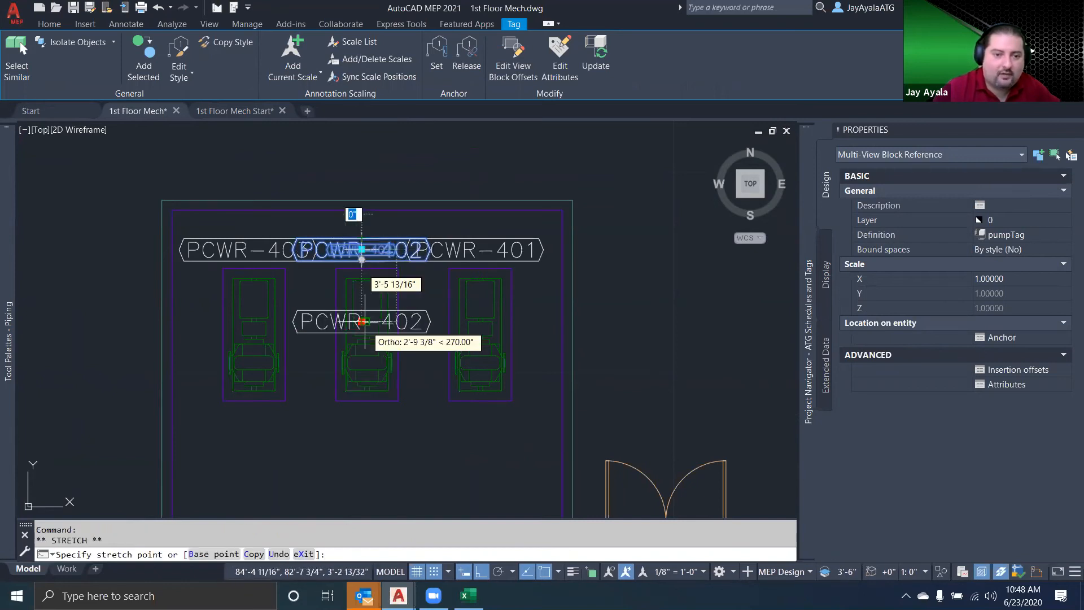
left_click(362, 420)
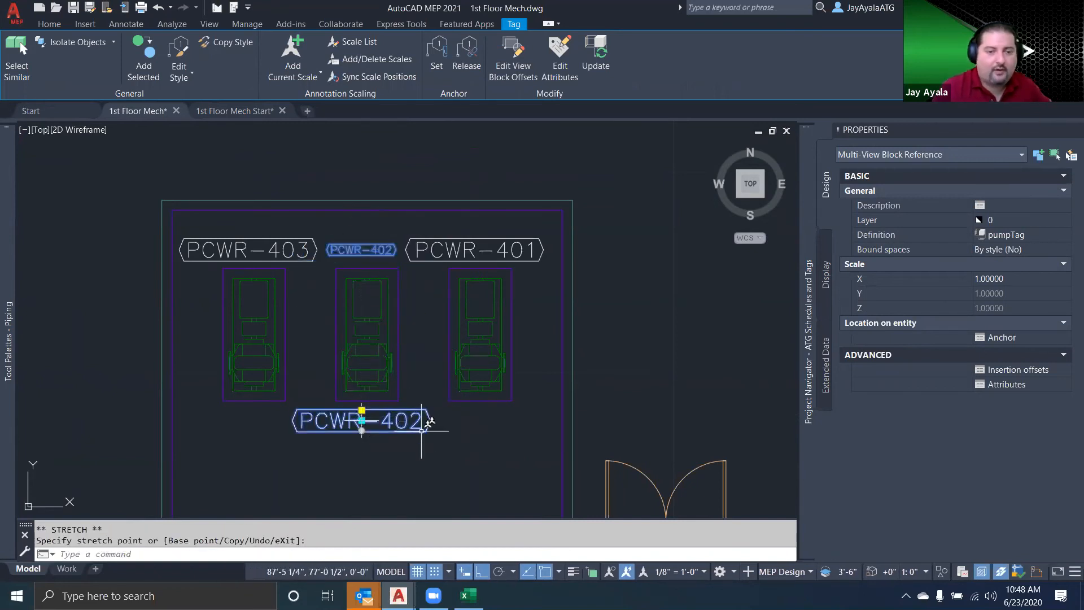
key("Escape")
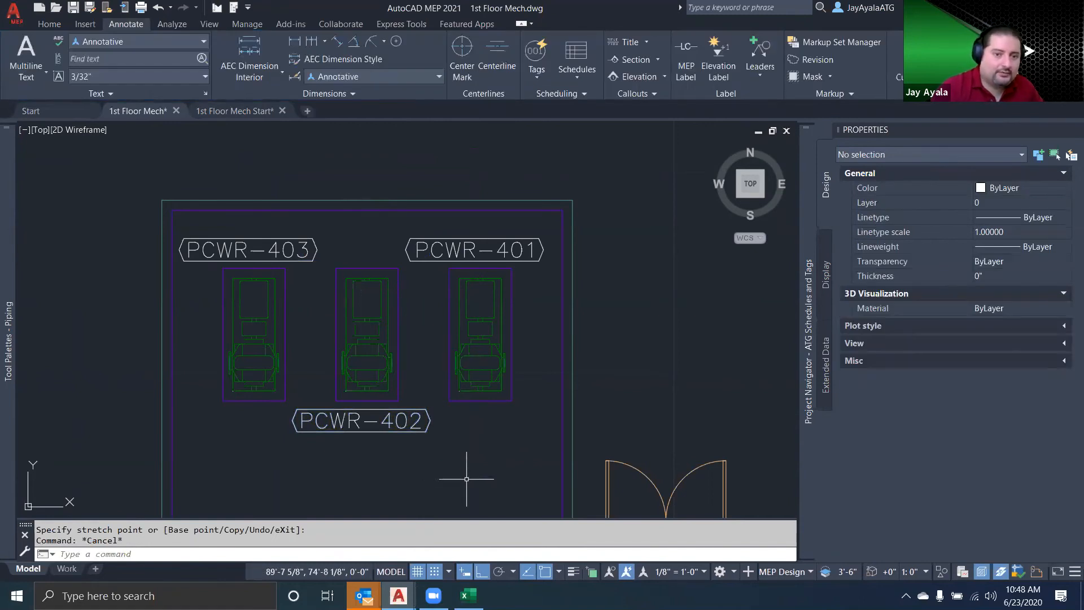
Move the 1/8" scale representation of the PCWR-402 tag straight up, just above the PCWR-403 and PCWR-401 tags
left_click(360, 418)
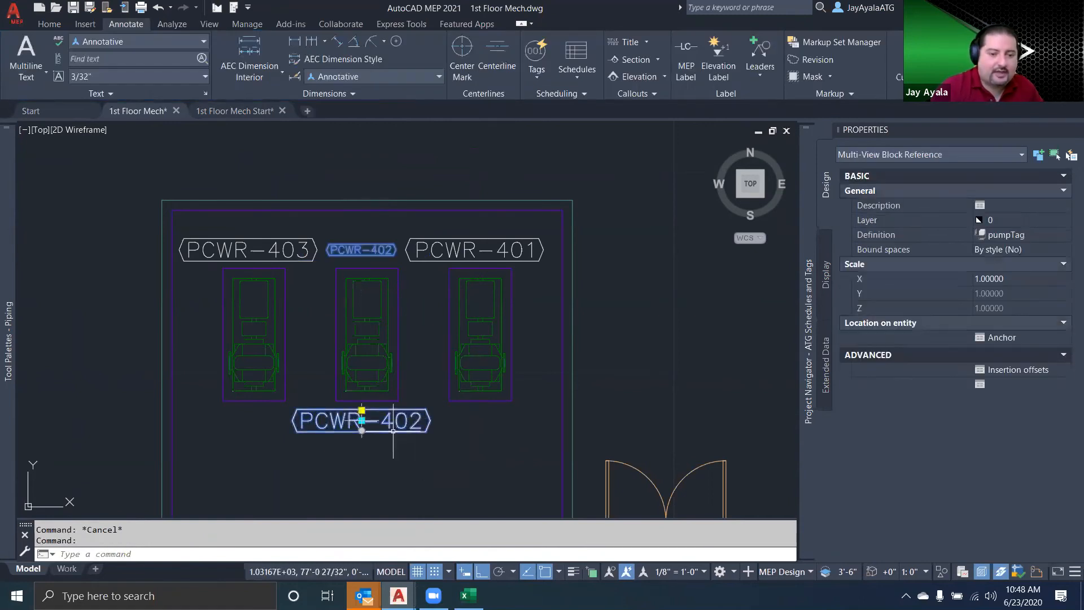
left_click(362, 420)
left_click(361, 225)
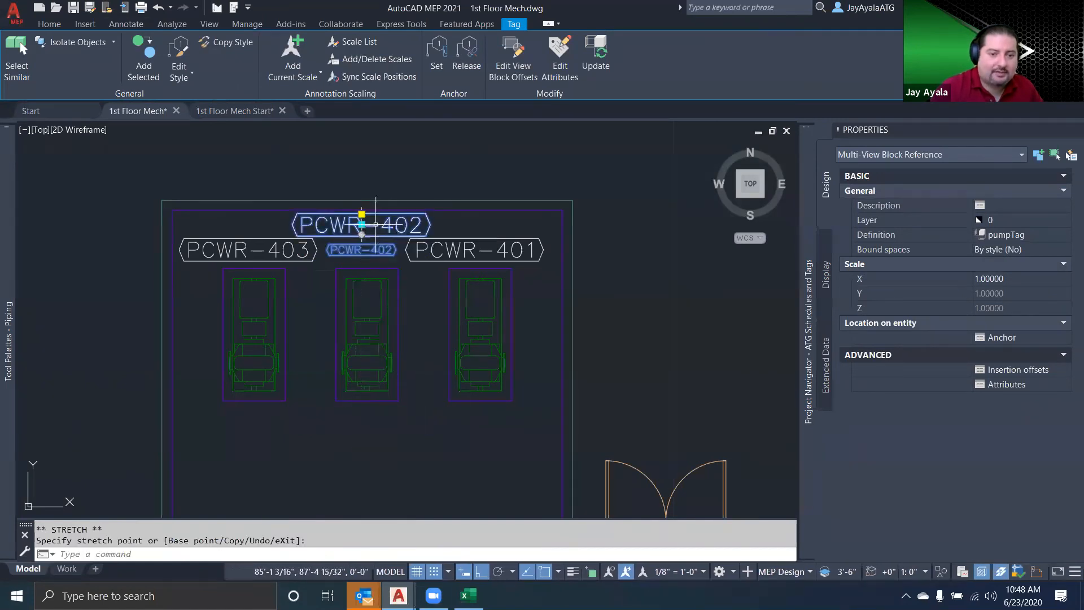
key("Escape")
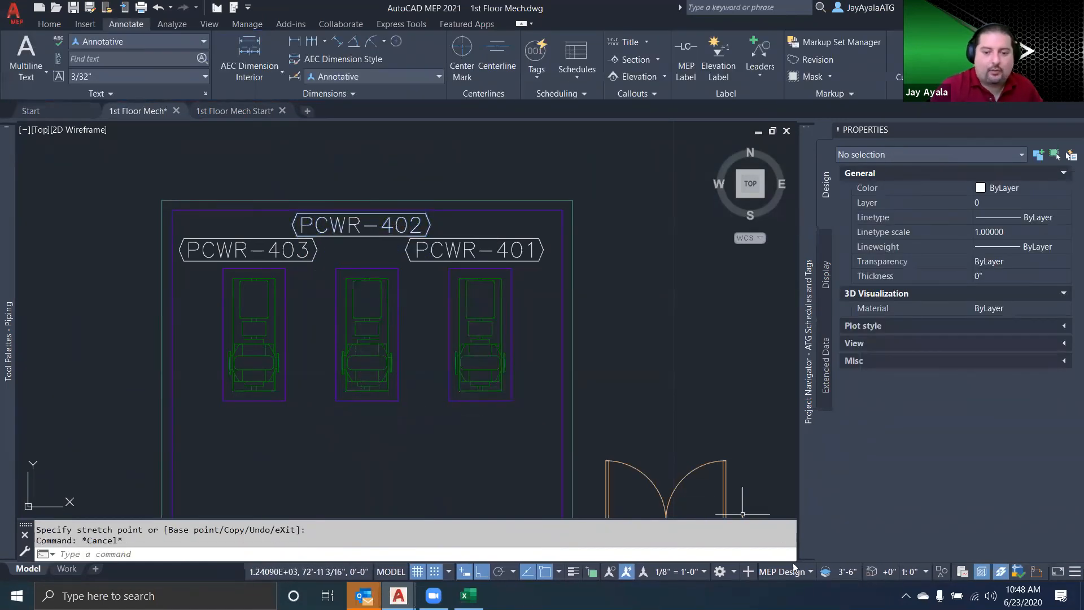
Compare the tag positions by switching the annotation scale to 1/4" = 1'-0" and back to 1/8" = 1'-0"
left_click(694, 573)
left_click(675, 374)
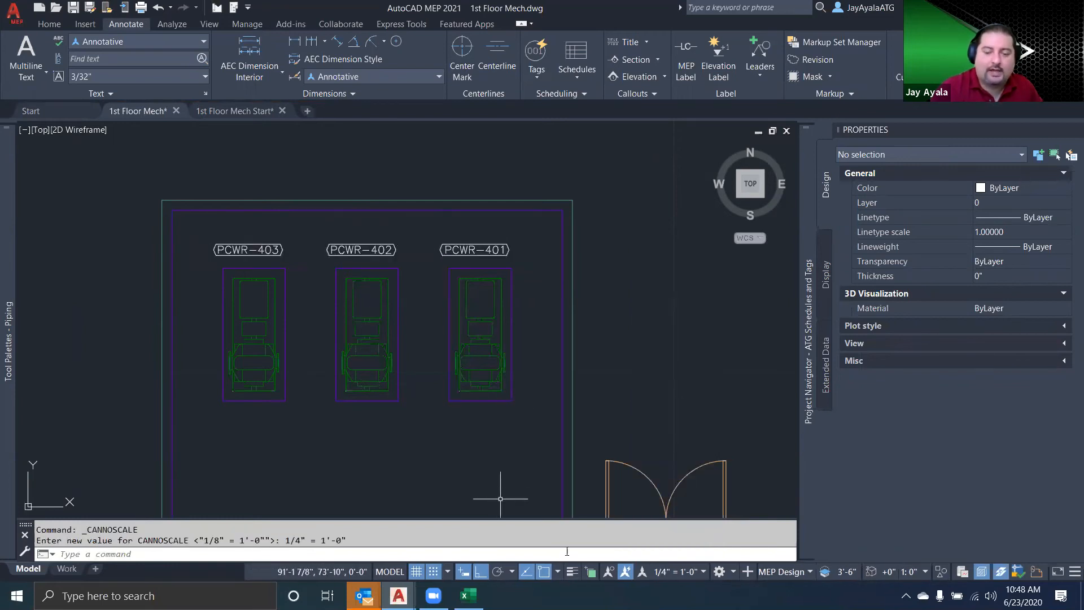
left_click(693, 573)
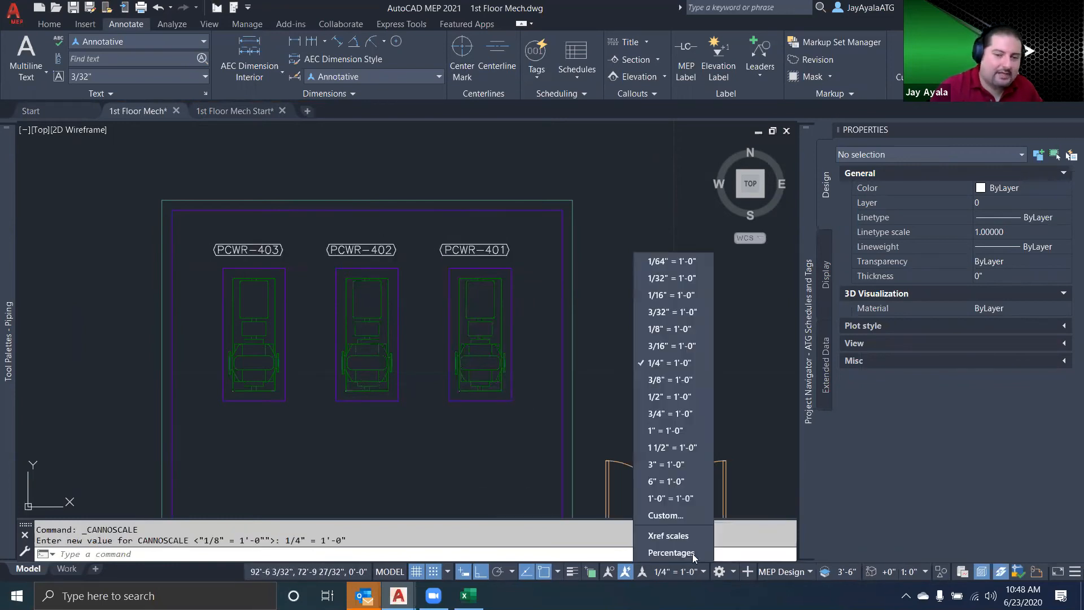
left_click(679, 335)
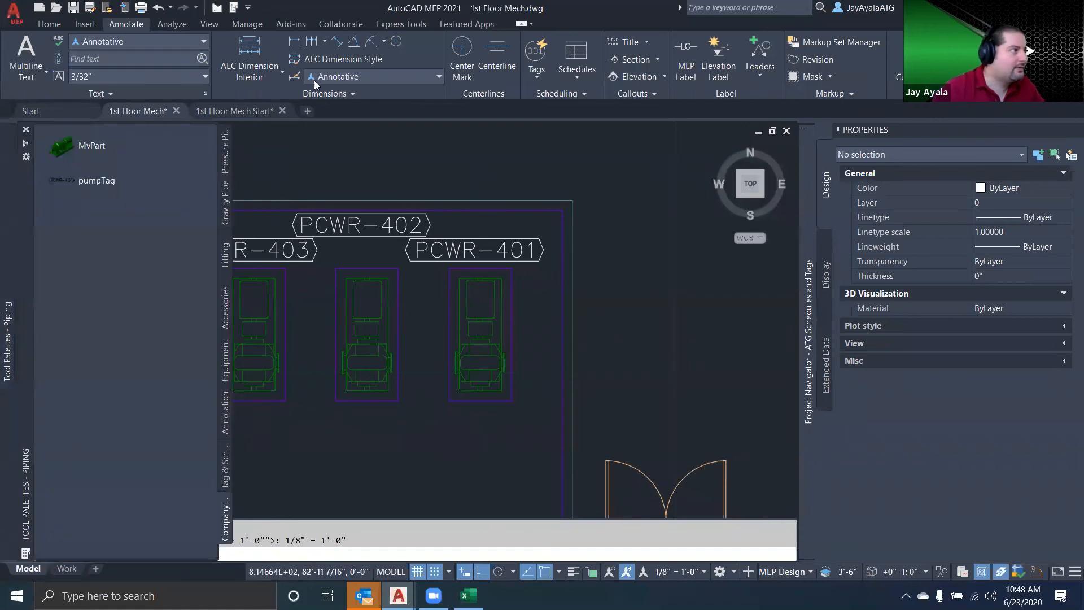
Switch to the 1st Floor Mech Start drawing and examine its finished pump schedule
left_click(231, 111)
key("Escape")
scroll(503, 367, "down", 8)
scroll(507, 335, "up", 2)
middle_click_drag(628, 339, 328, 333)
scroll(370, 332, "down", 4)
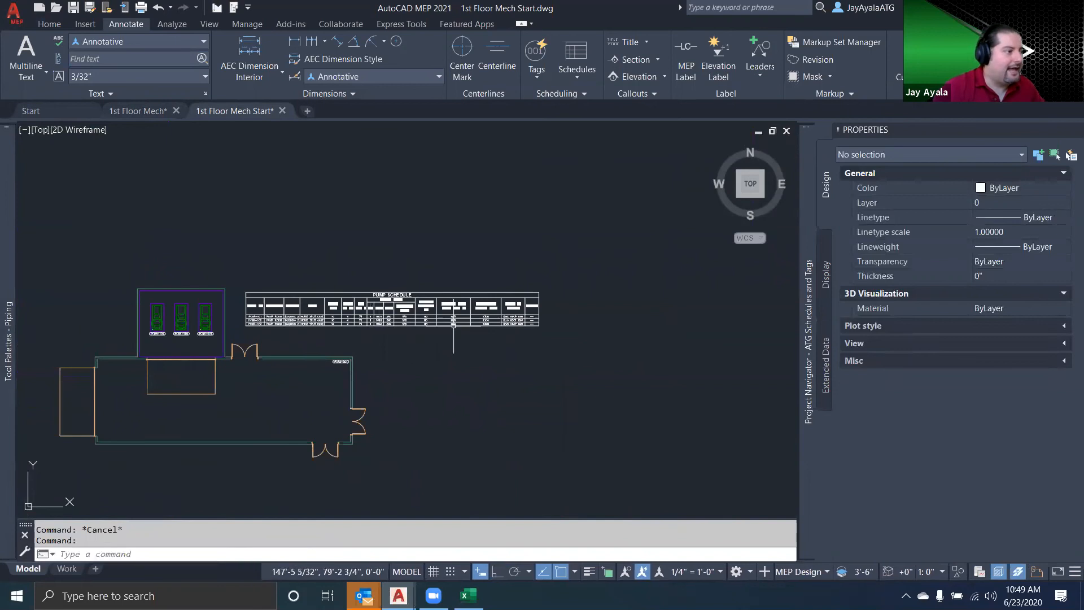
scroll(379, 325, "up", 2)
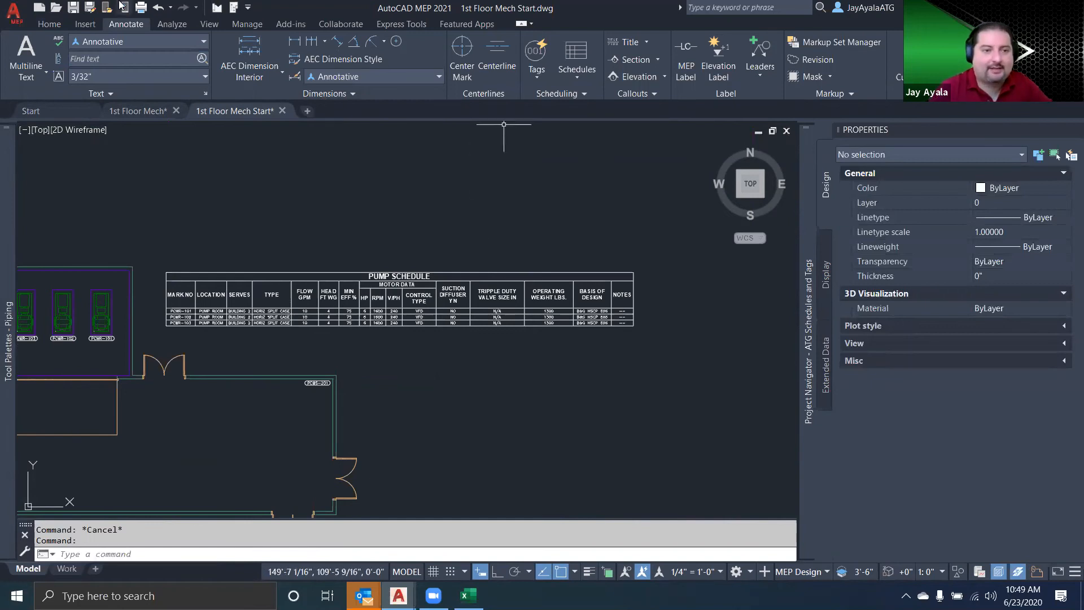
Create a schedule table style named Pump under Documentation Objects in Style Manager and open its column settings
left_click(247, 24)
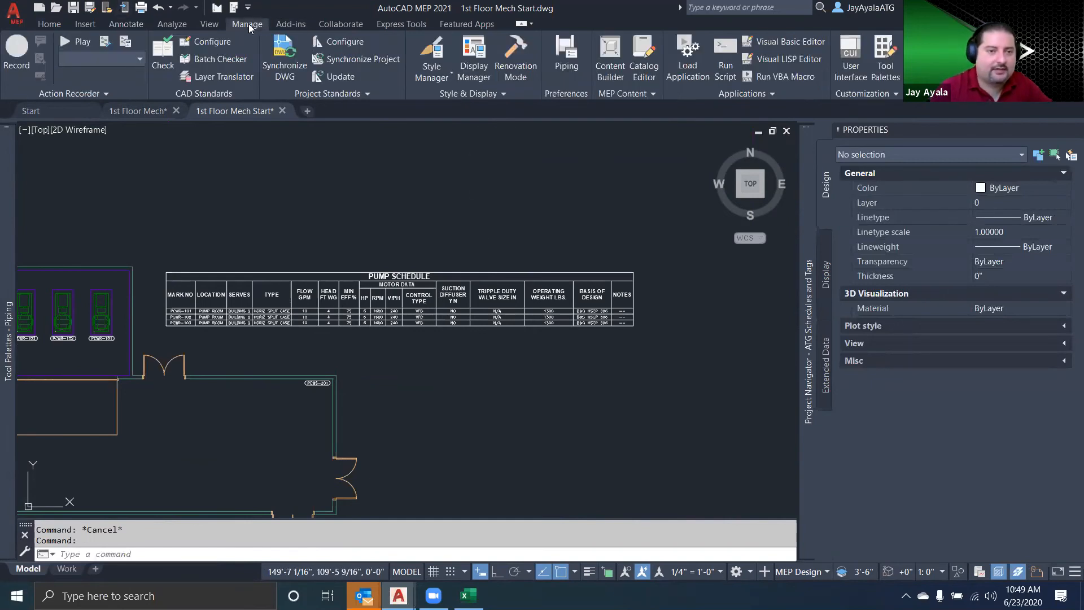
left_click(432, 56)
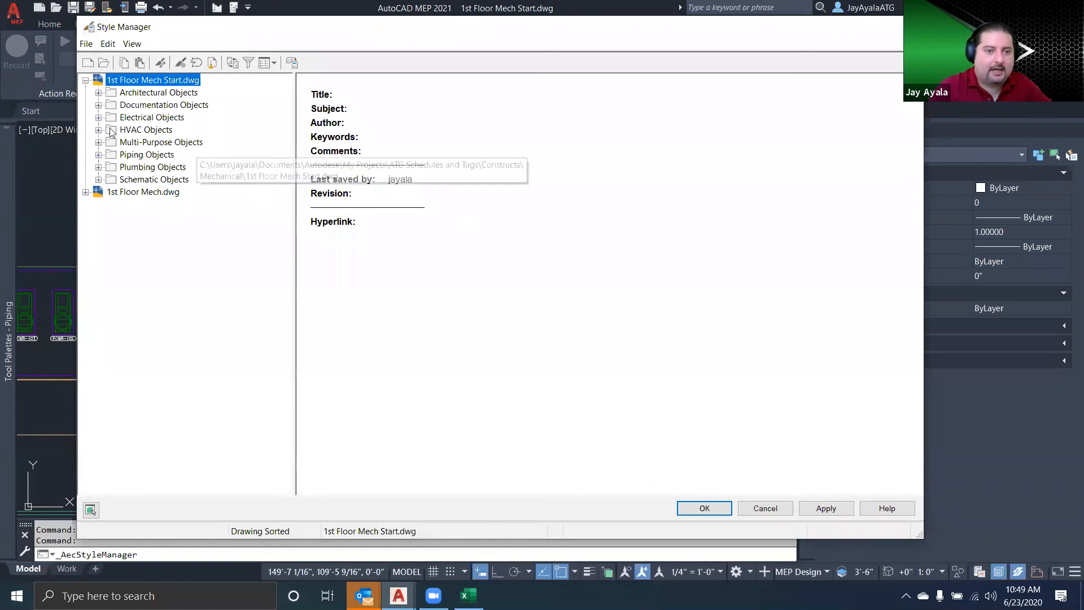
left_click(98, 105)
left_click(169, 204)
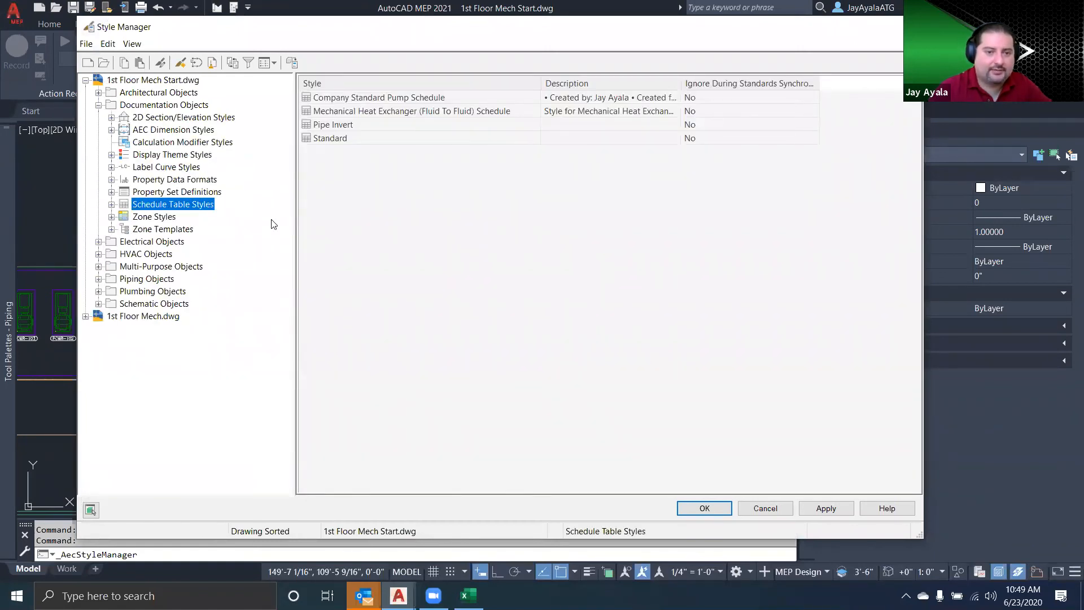
left_click(353, 98)
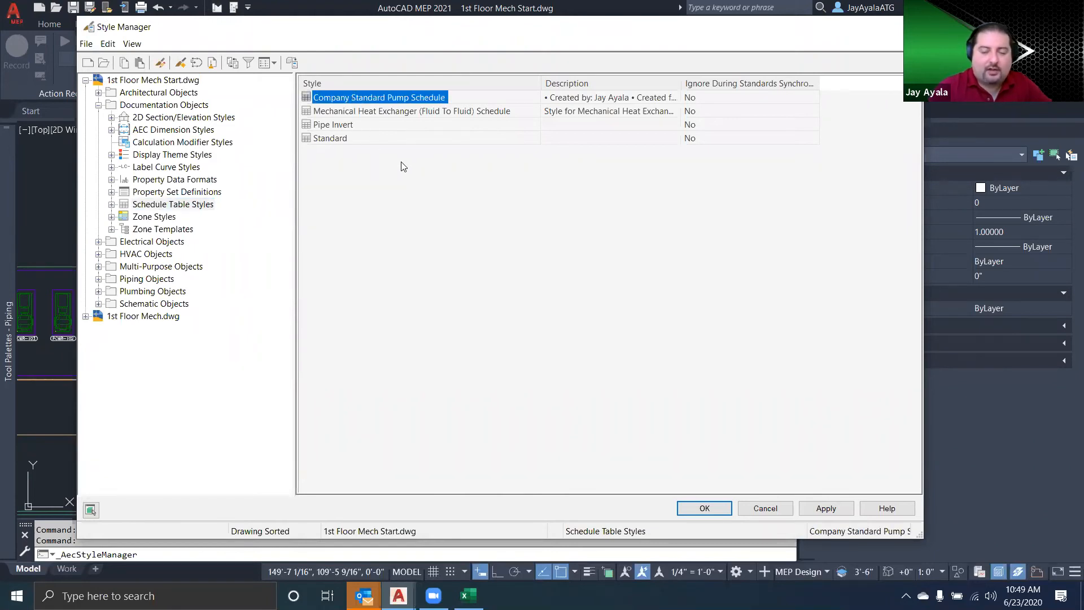
left_click(180, 64)
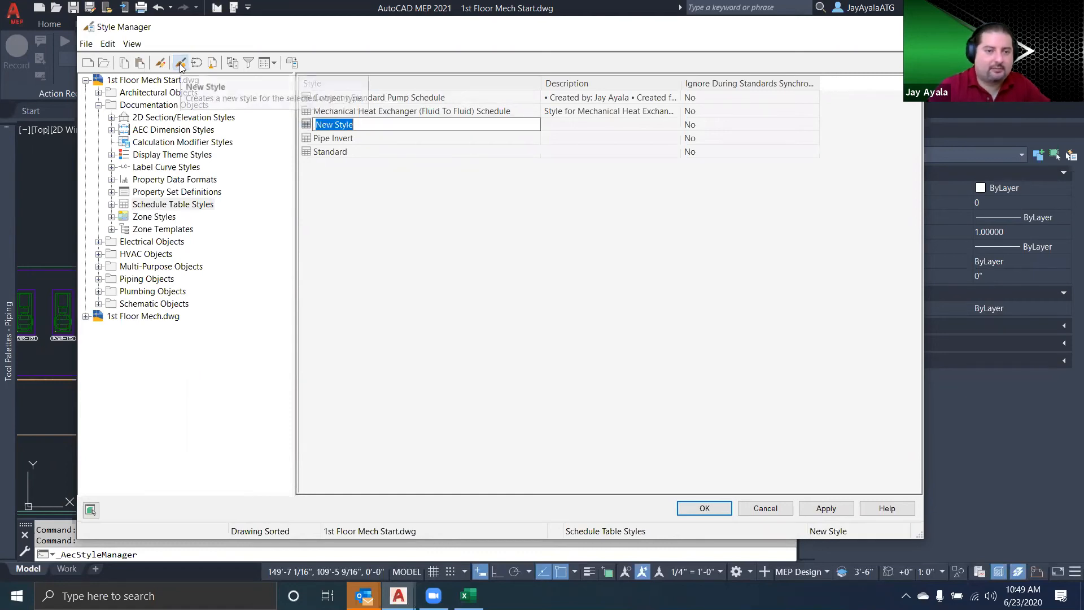
type("Pump")
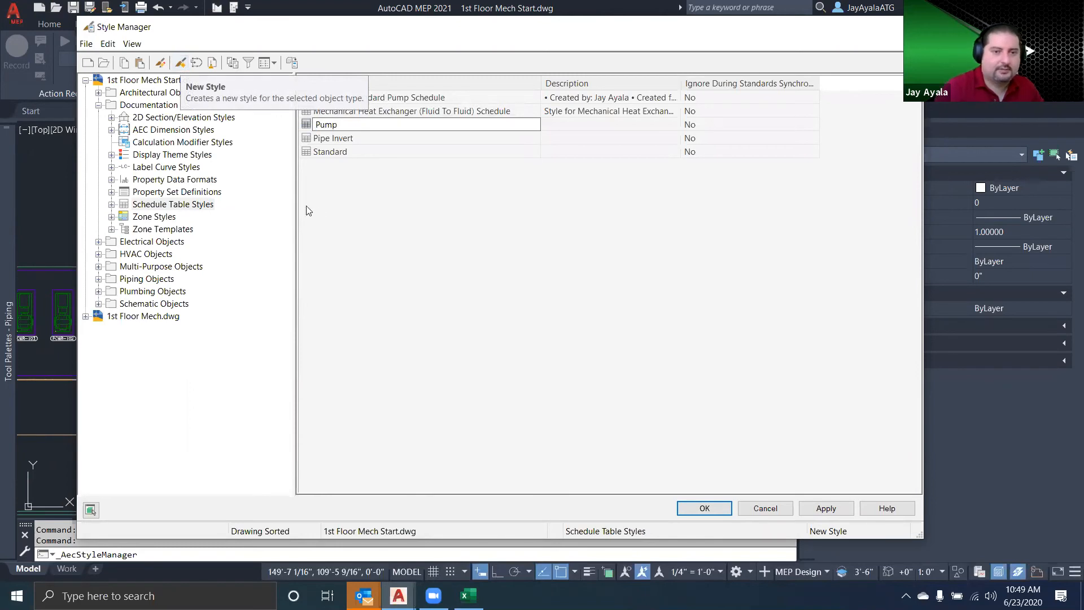
key("Return")
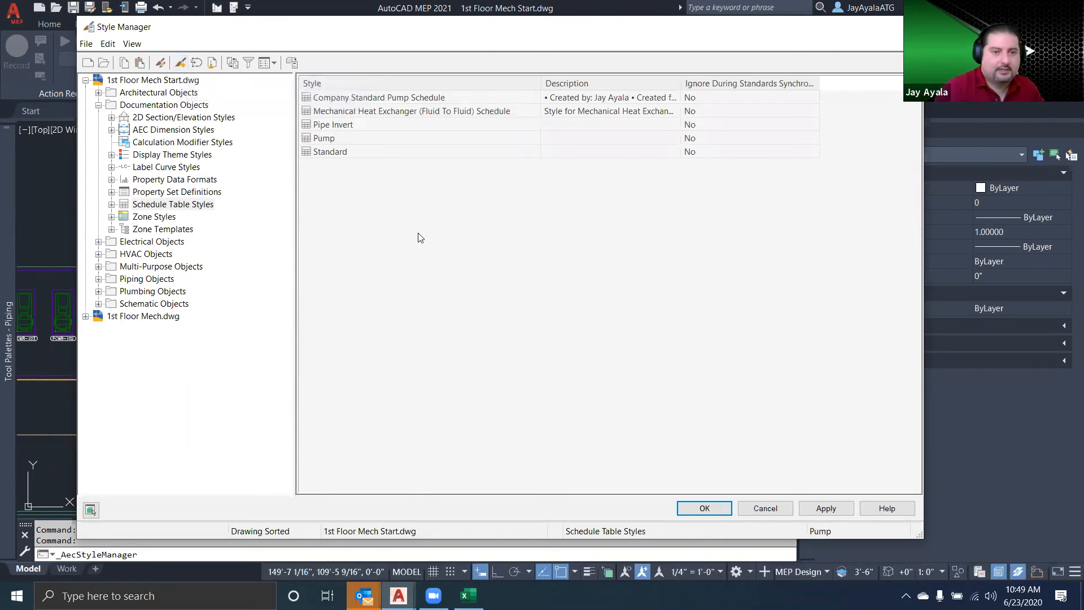
double_click(320, 136)
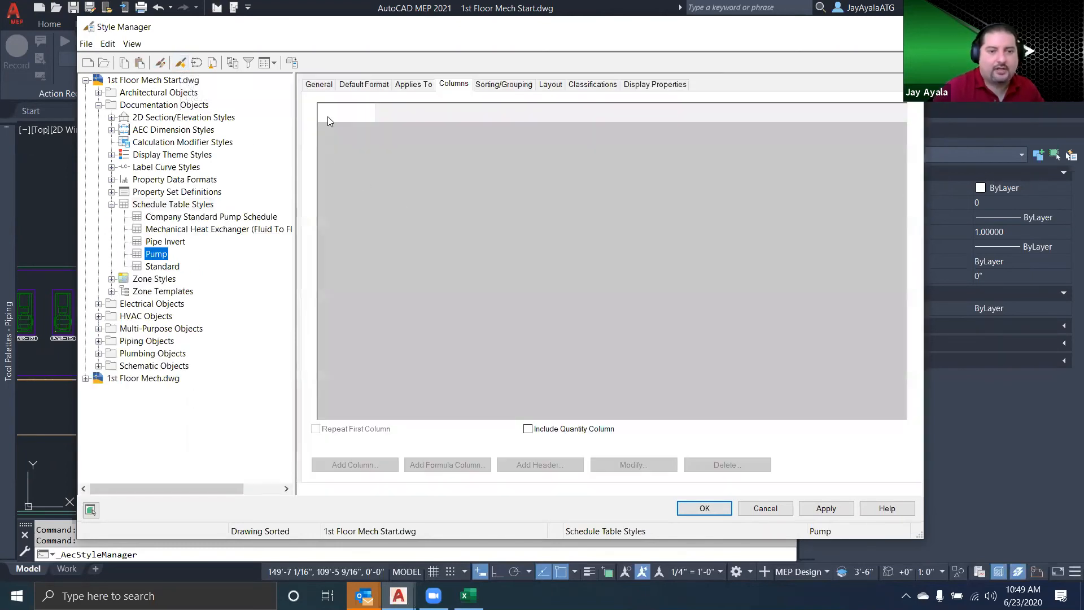
Check the pump rows in the Pump Schedule.xlsx workbook and set the Pump table style's default text height to 3/32"
left_click(390, 120)
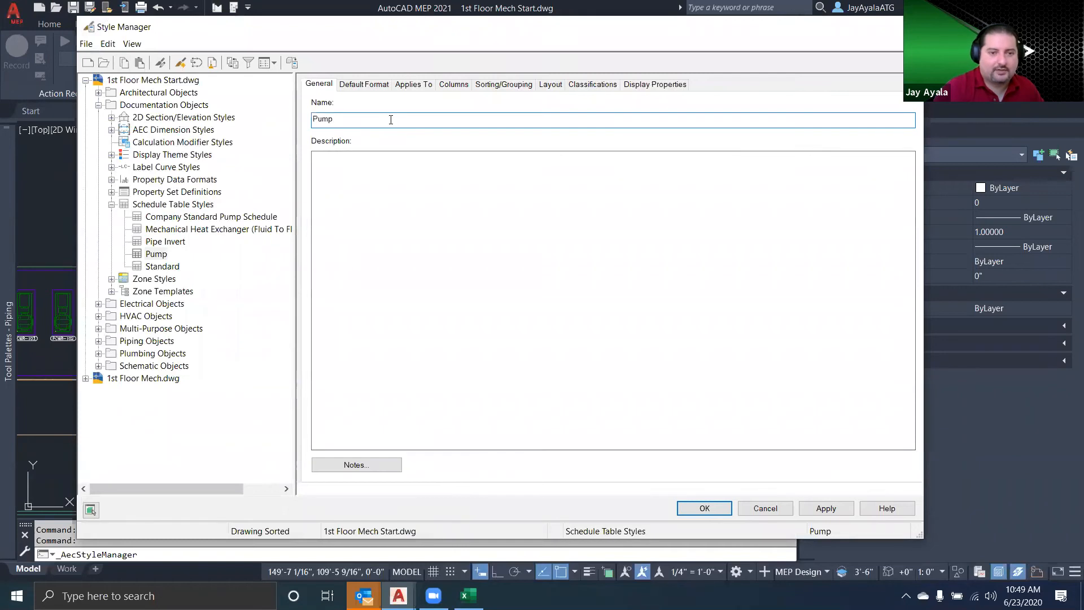
left_click(357, 86)
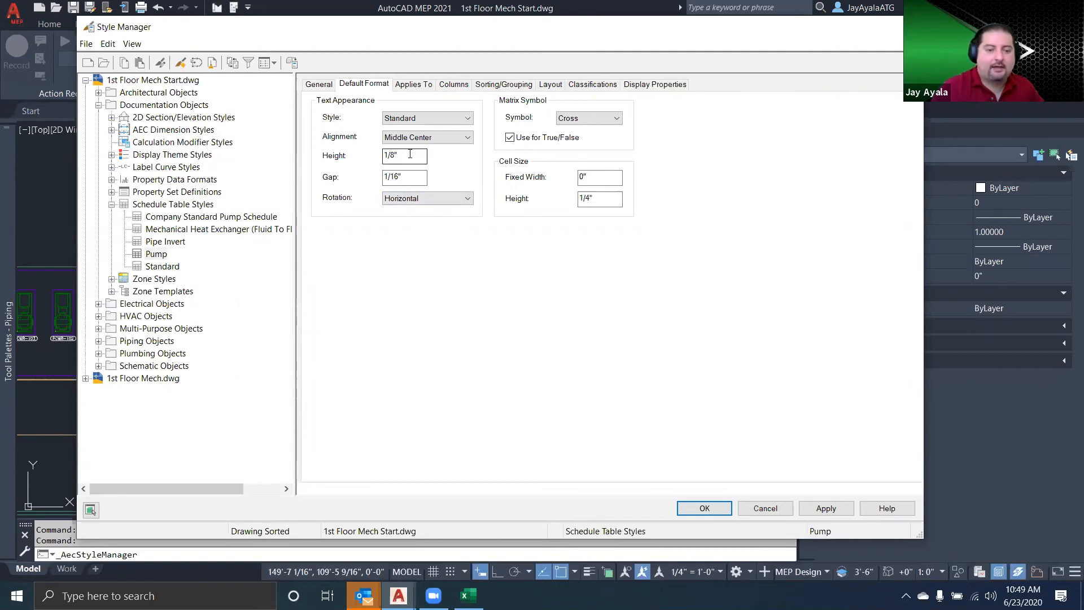
left_click(468, 595)
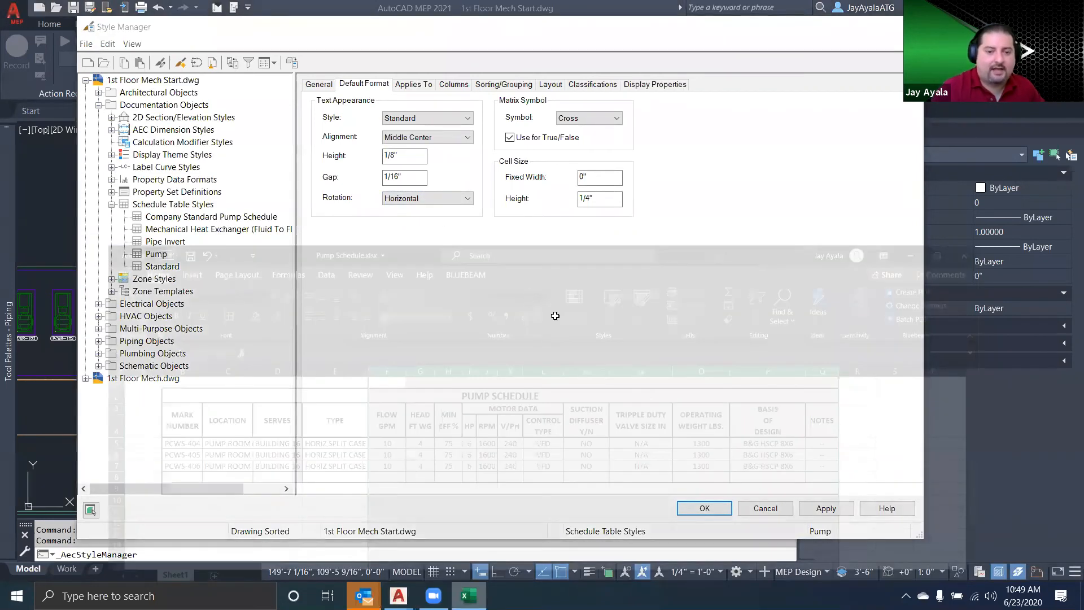
left_click_drag(872, 442, 107, 399)
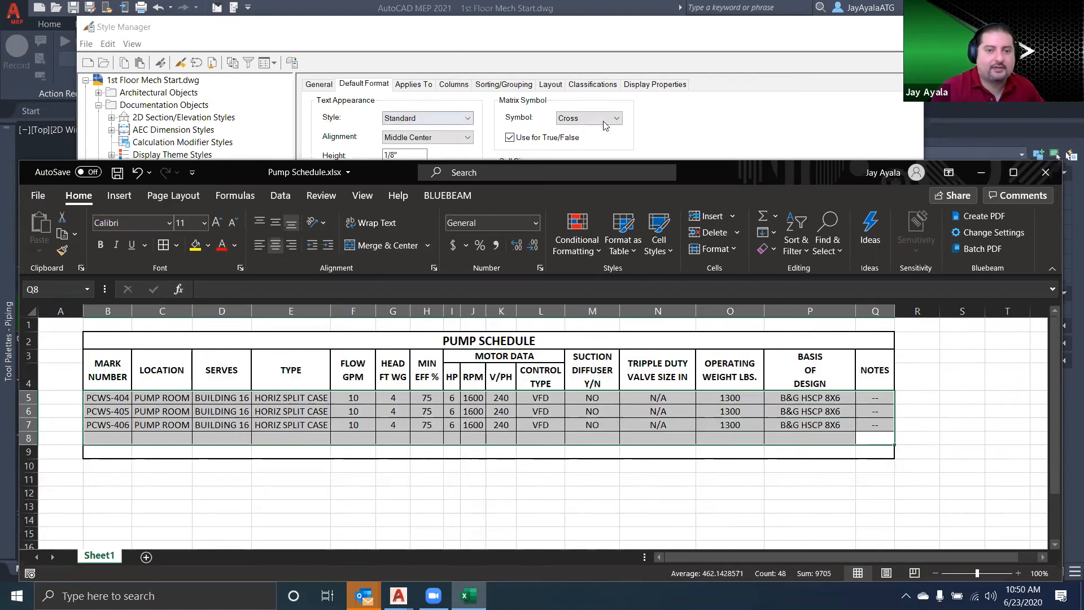
left_click(587, 140)
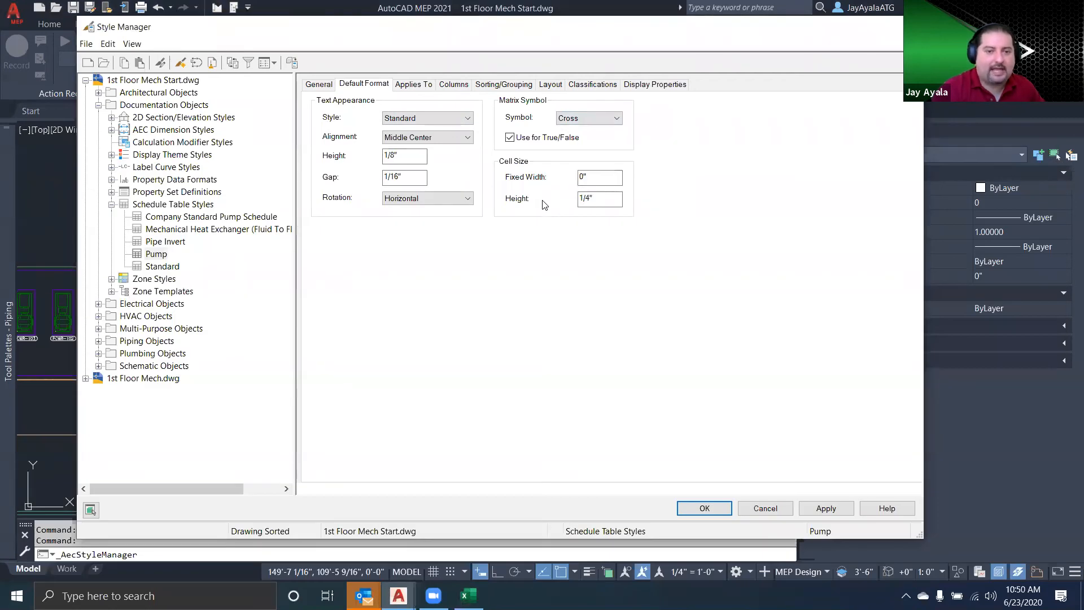
double_click(396, 155)
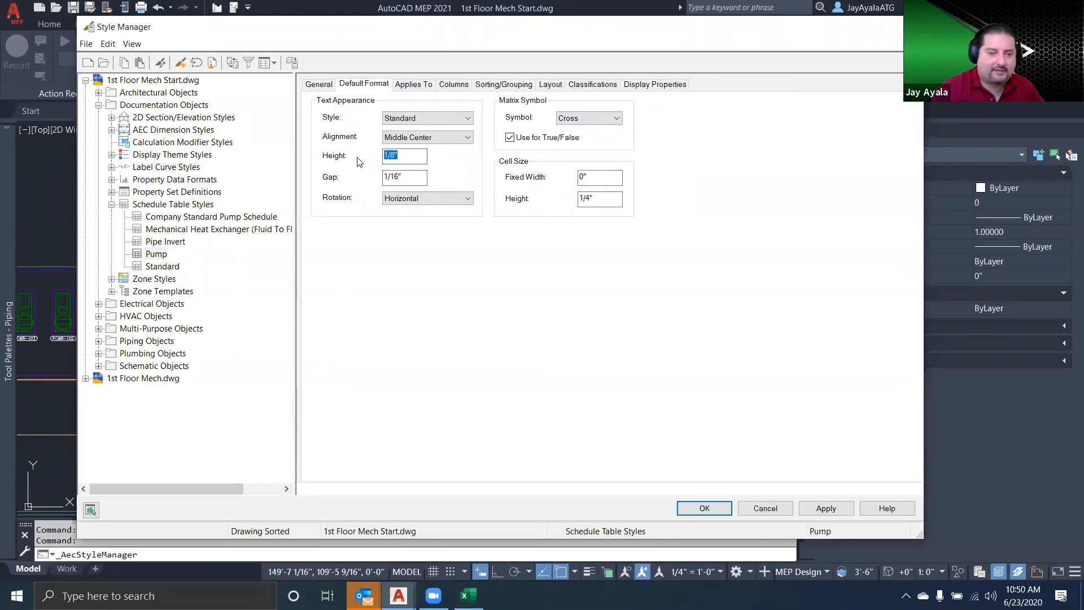
type("3/32")
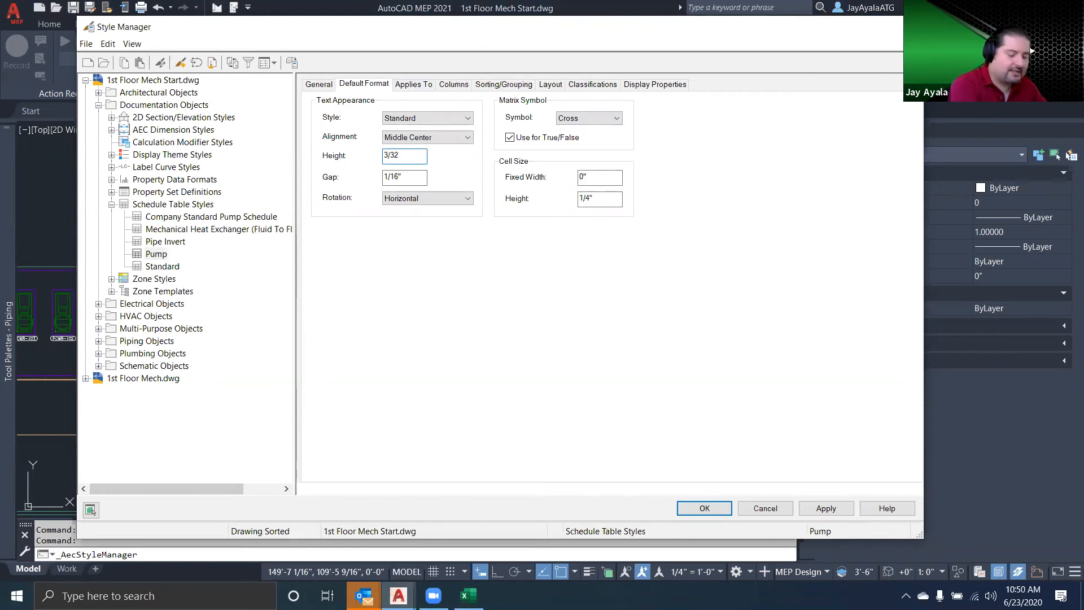
left_click(411, 181)
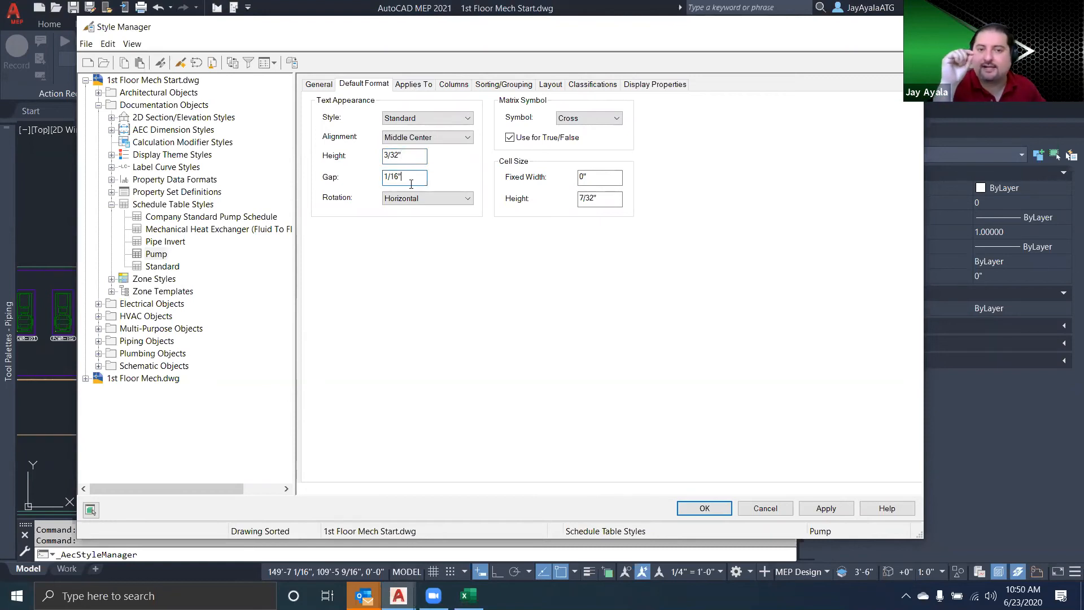
Make the Pump table style apply to Multi-View Part objects with the Pump classification, and apply the changes
left_click(414, 84)
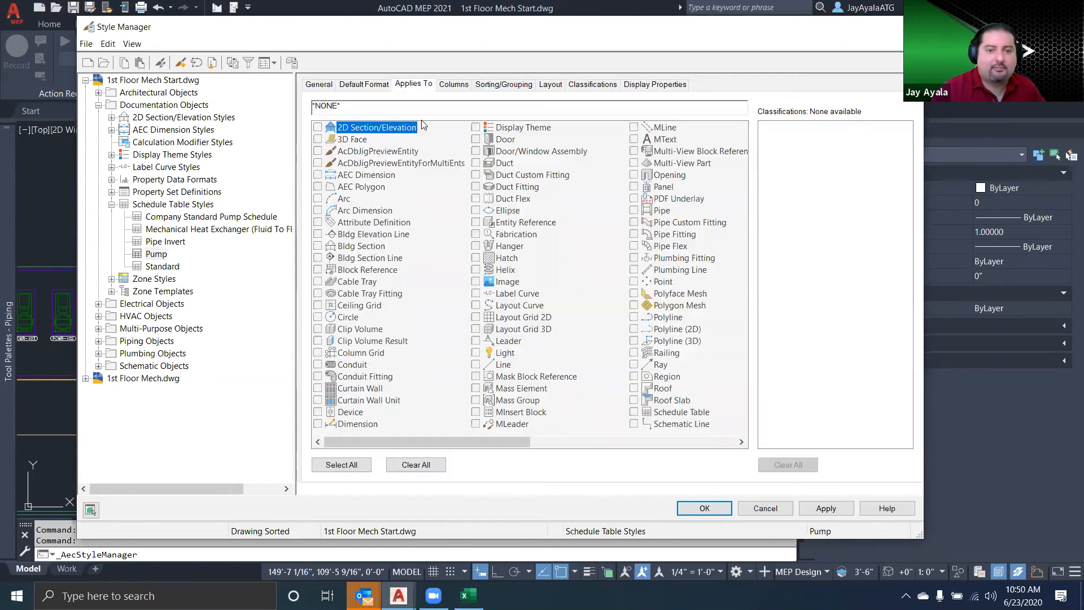
left_click(633, 163)
left_click(767, 139)
scroll(812, 391, "down", 2)
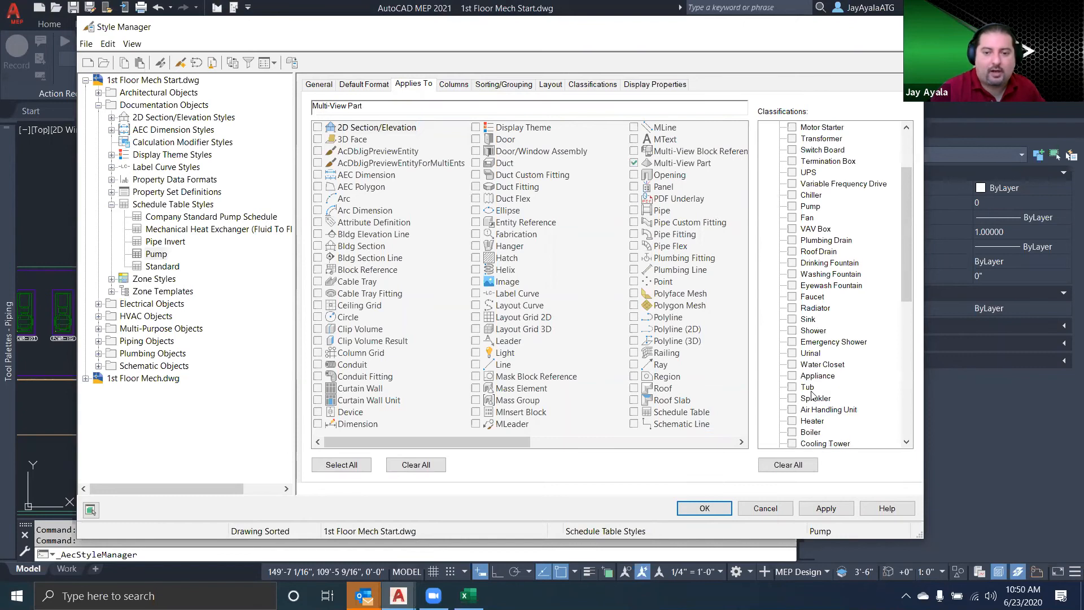
scroll(810, 403, "down", 2)
scroll(813, 409, "down", 5)
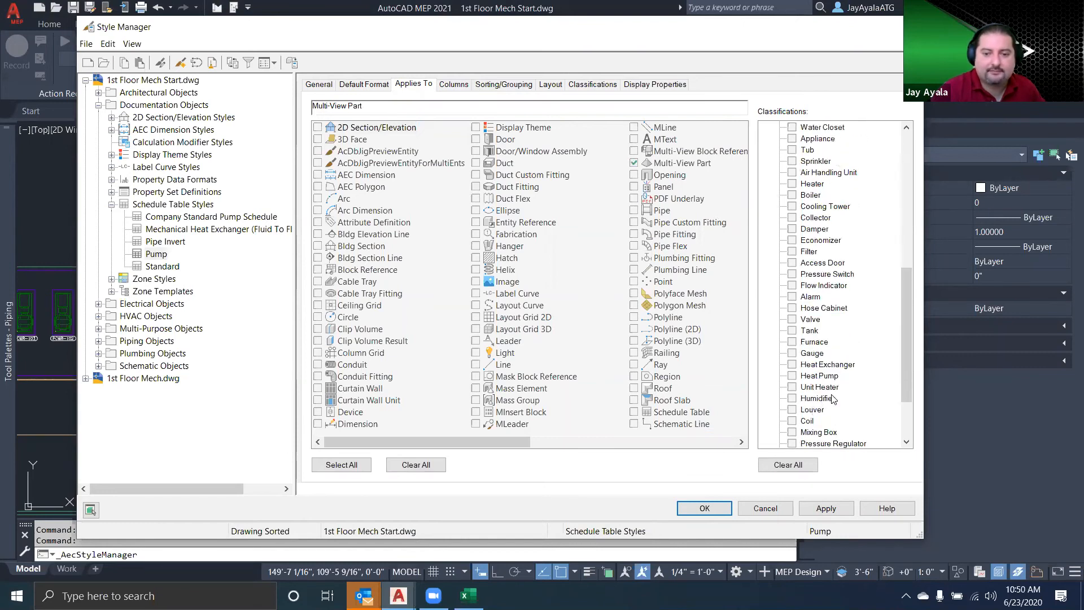
scroll(832, 399, "down", 1)
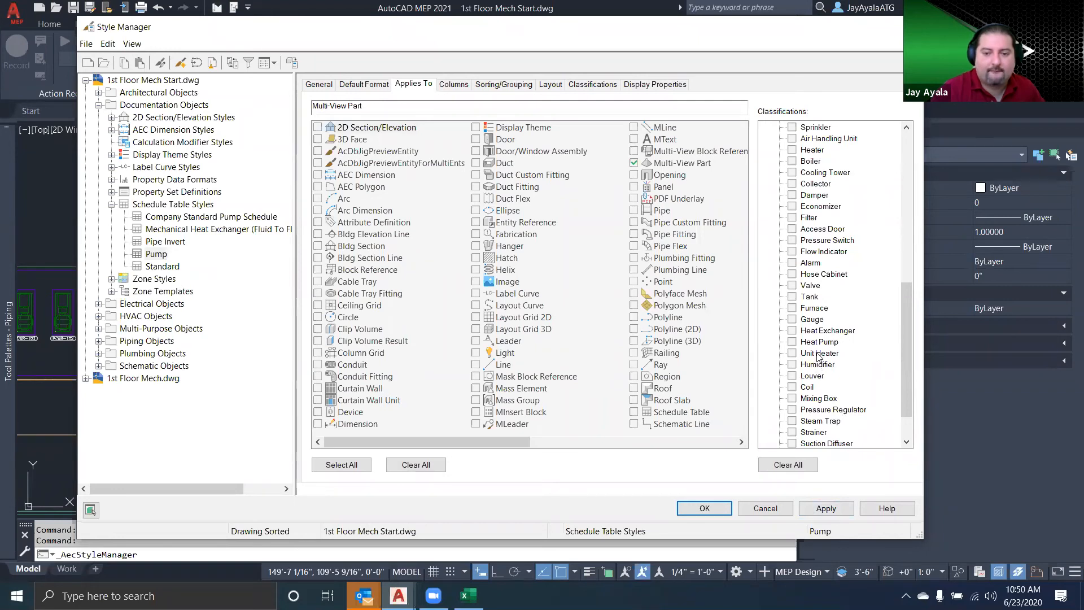
scroll(793, 390, "down", 1)
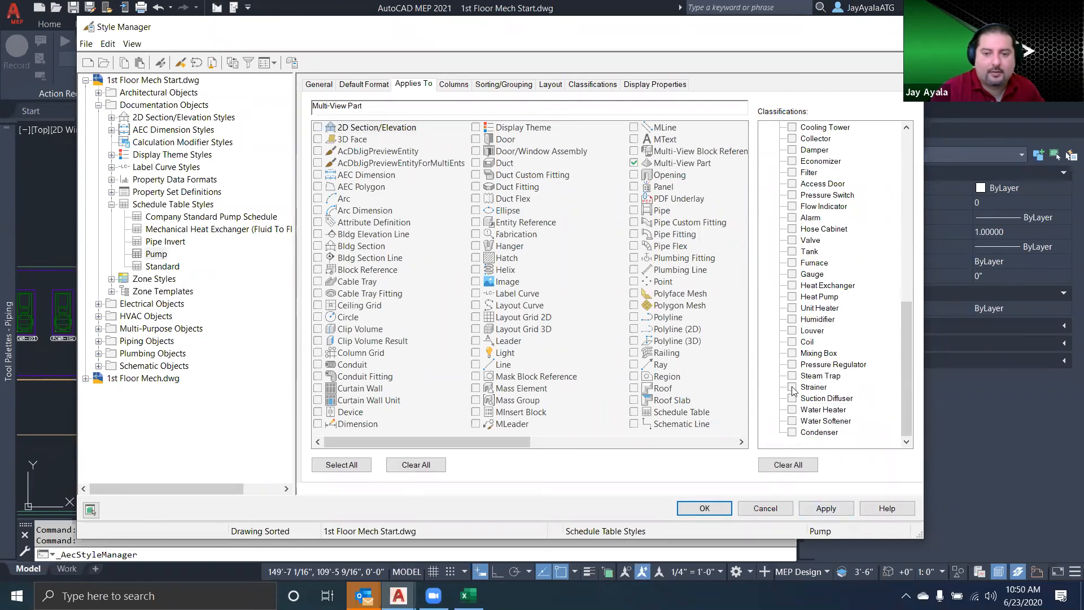
scroll(793, 405, "up", 8)
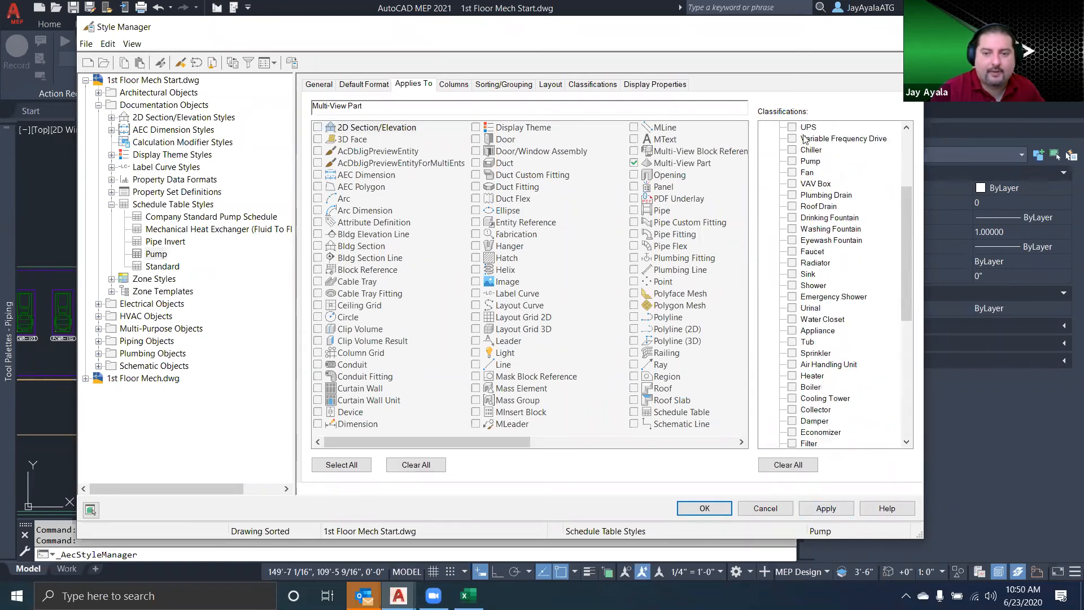
left_click(792, 161)
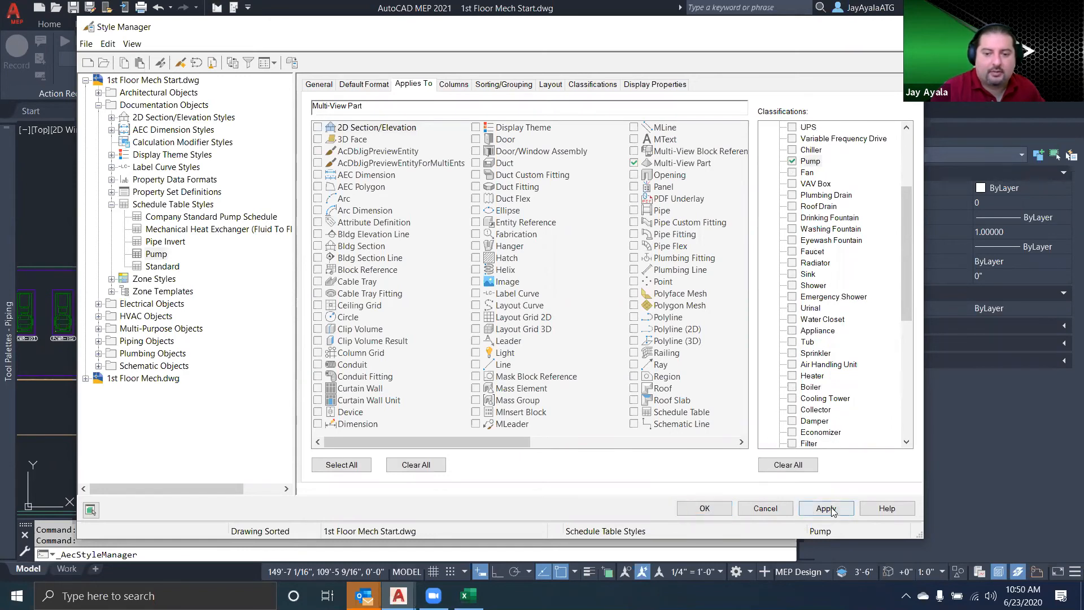
left_click(825, 508)
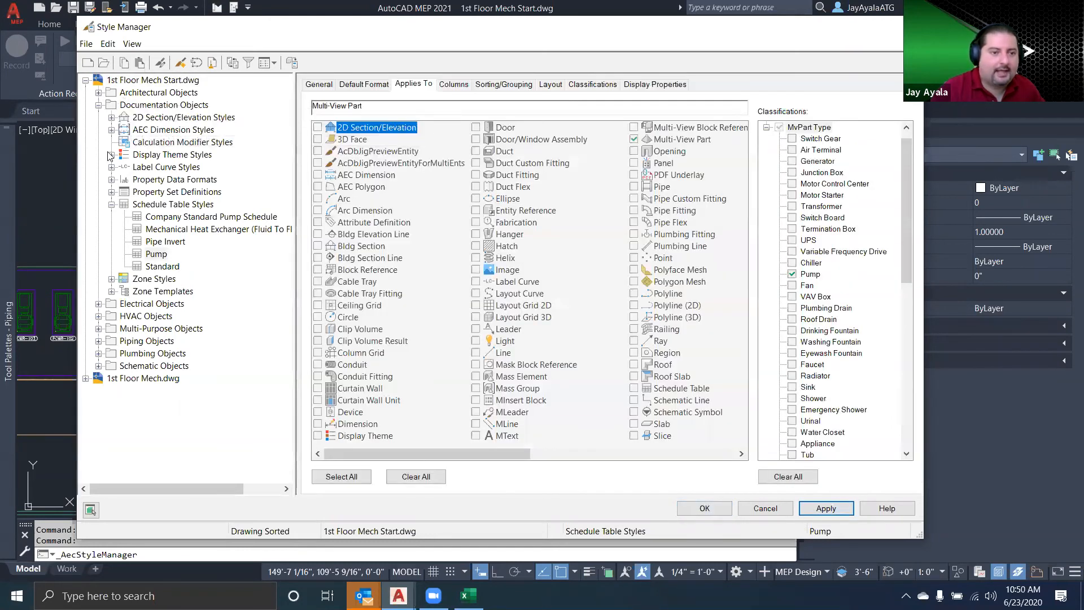
Copy the Pump schedule table style into 1st Floor Mech.dwg and open the column settings of that copy
left_click(160, 253)
left_click_drag(143, 171, 132, 379)
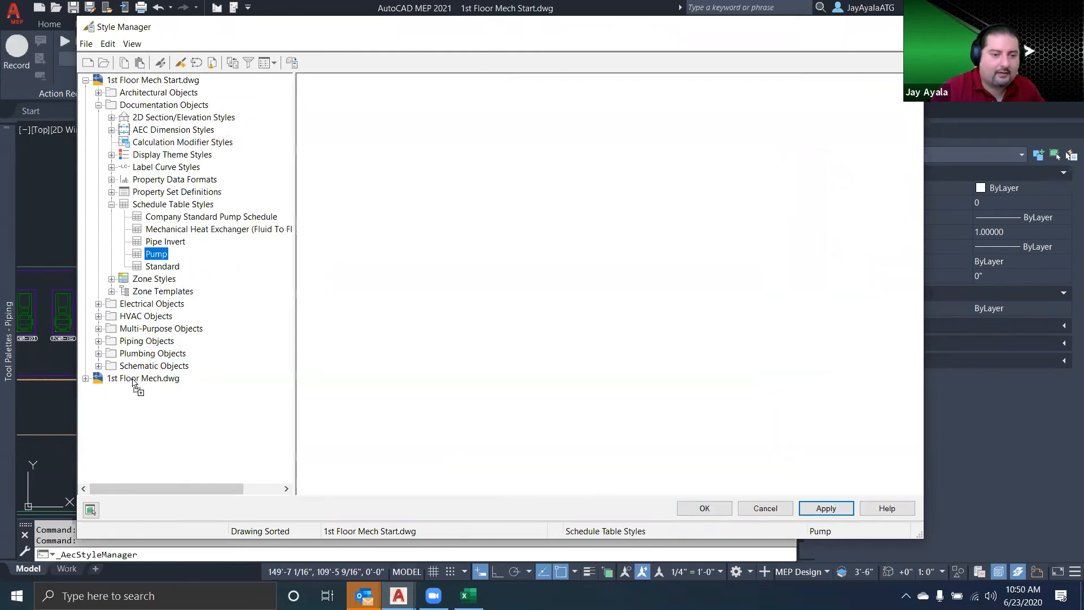
left_click(85, 82)
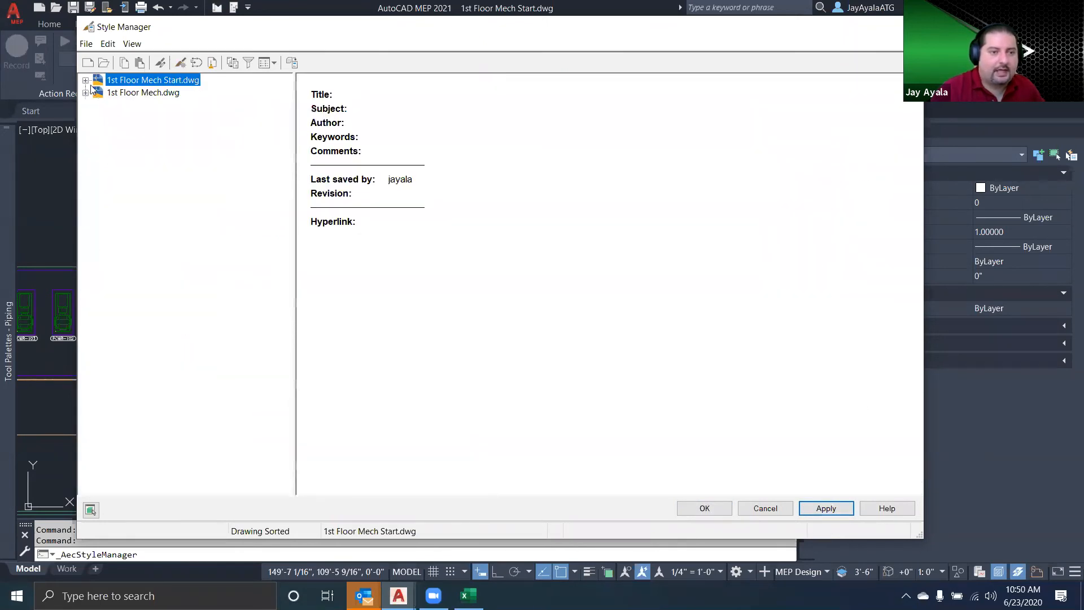
left_click(86, 92)
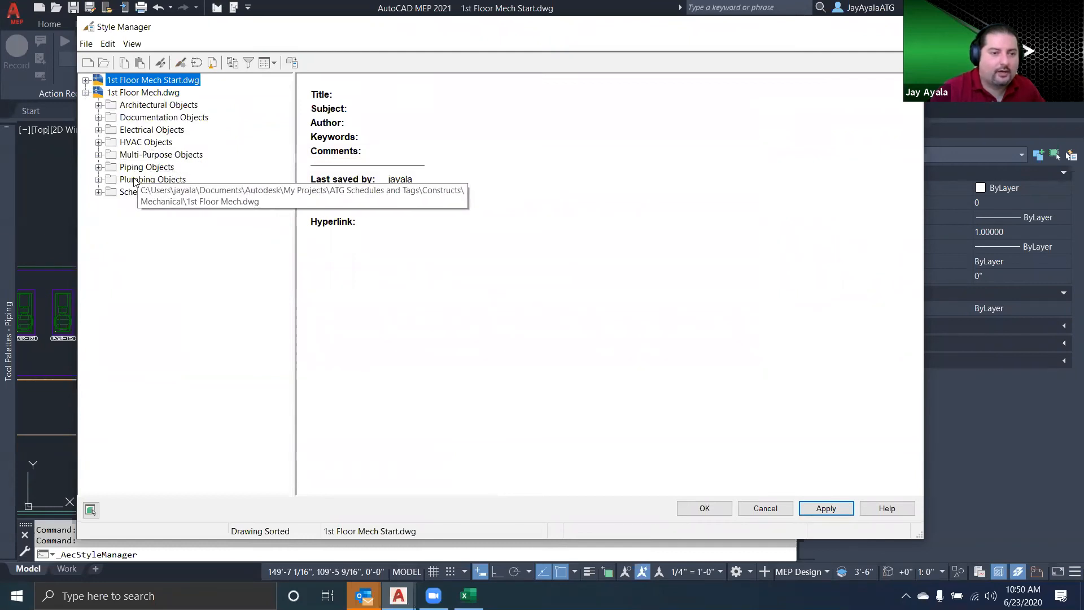
left_click(98, 117)
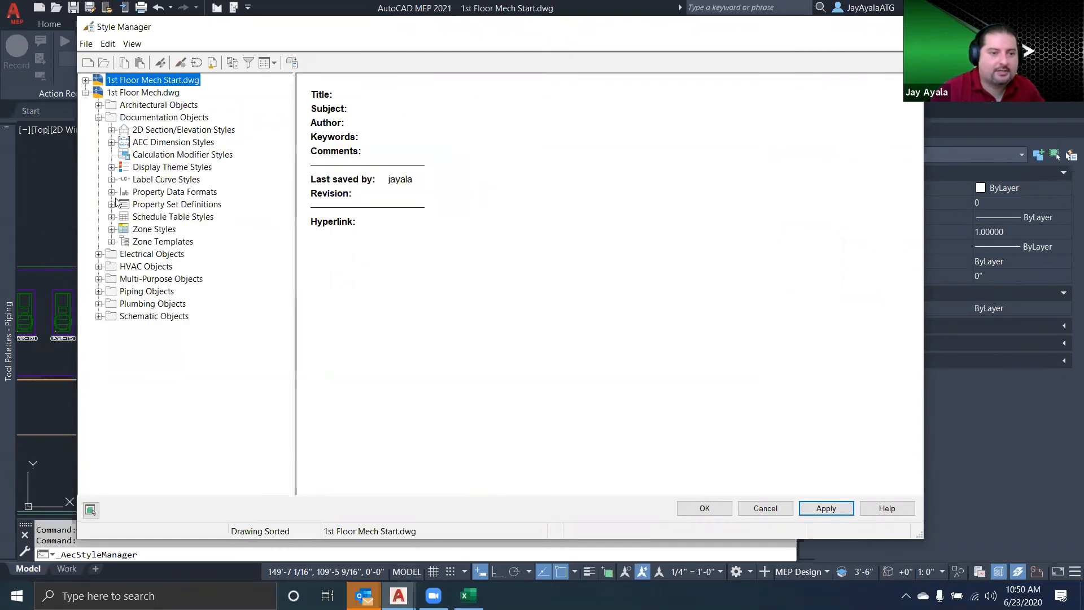
left_click(170, 217)
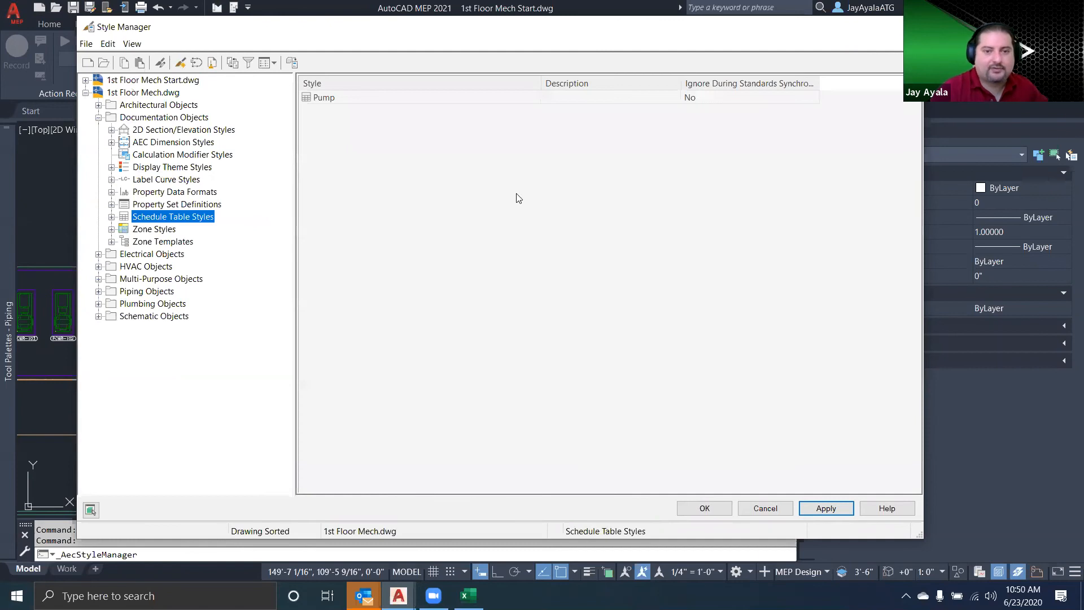
double_click(330, 99)
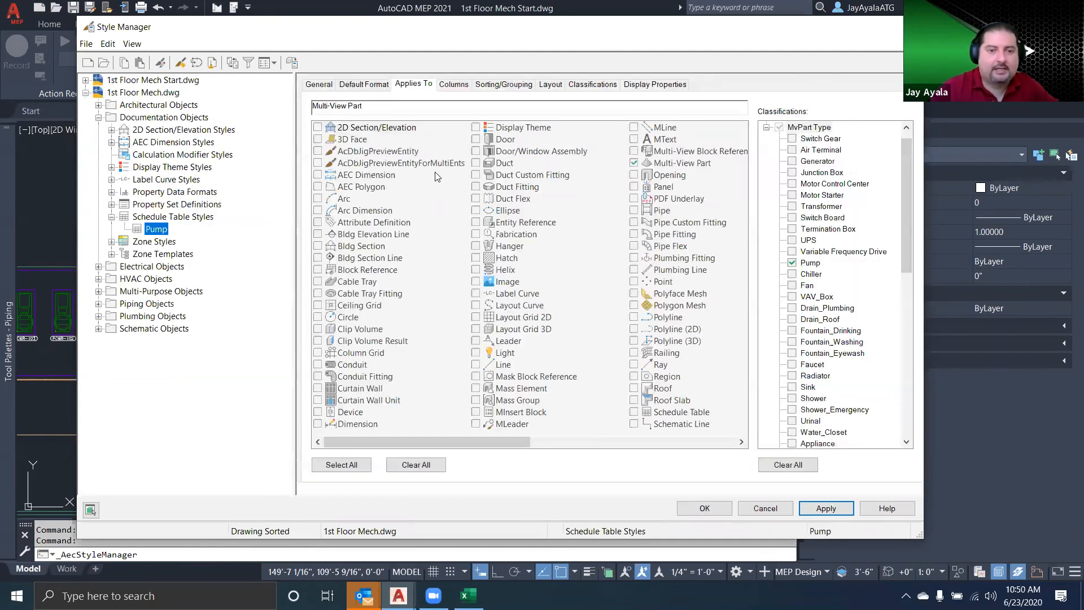
left_click(454, 84)
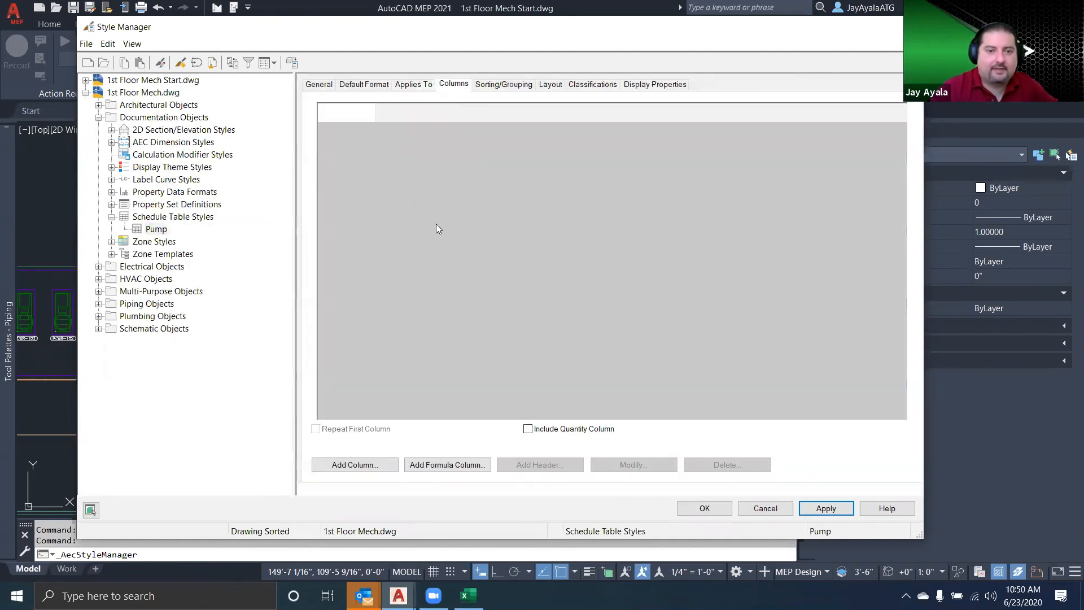
Add the MARK NO and LOCATION columns to the Pump schedule from the Pump property set
left_click(354, 464)
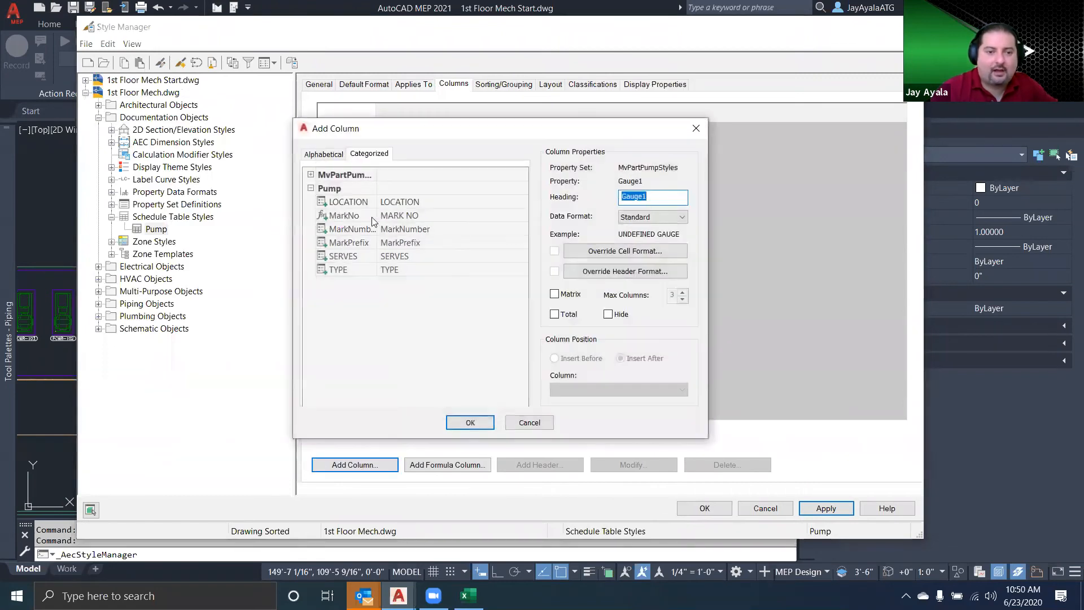
left_click(346, 216)
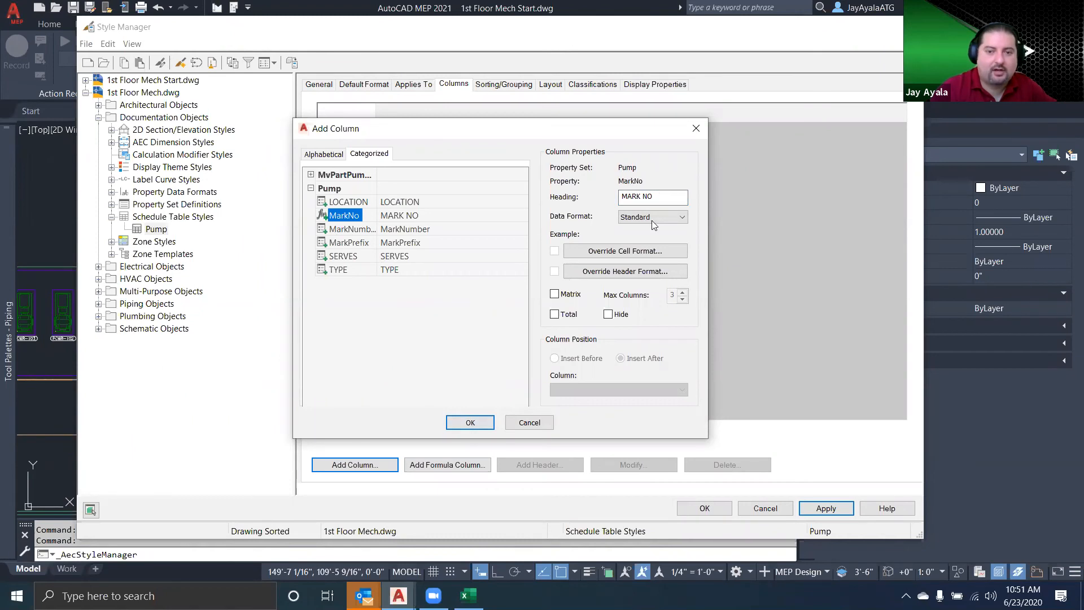
left_click(471, 422)
left_click(367, 466)
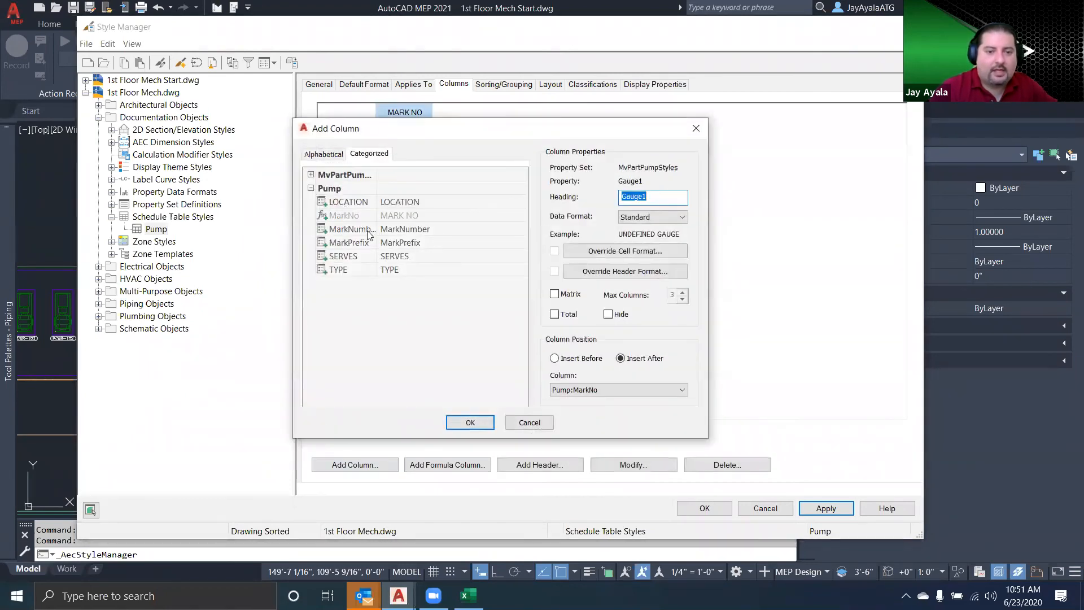
left_click(350, 243)
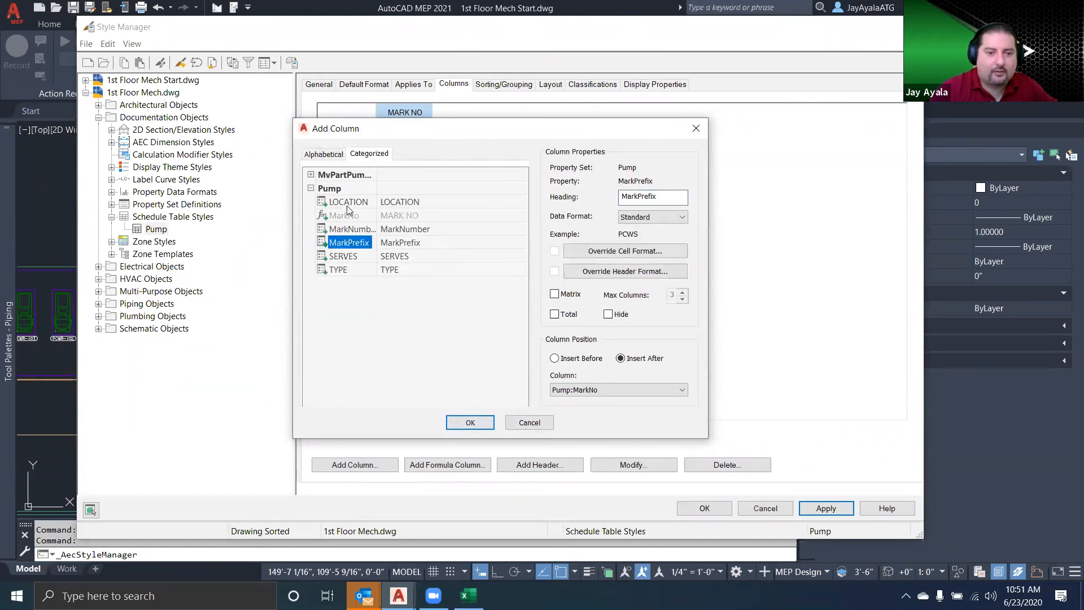
left_click(348, 203)
left_click(470, 422)
Add the SERVES and TYPE columns from the Pump property set after the LOCATION column
left_click(379, 461)
left_click(343, 255)
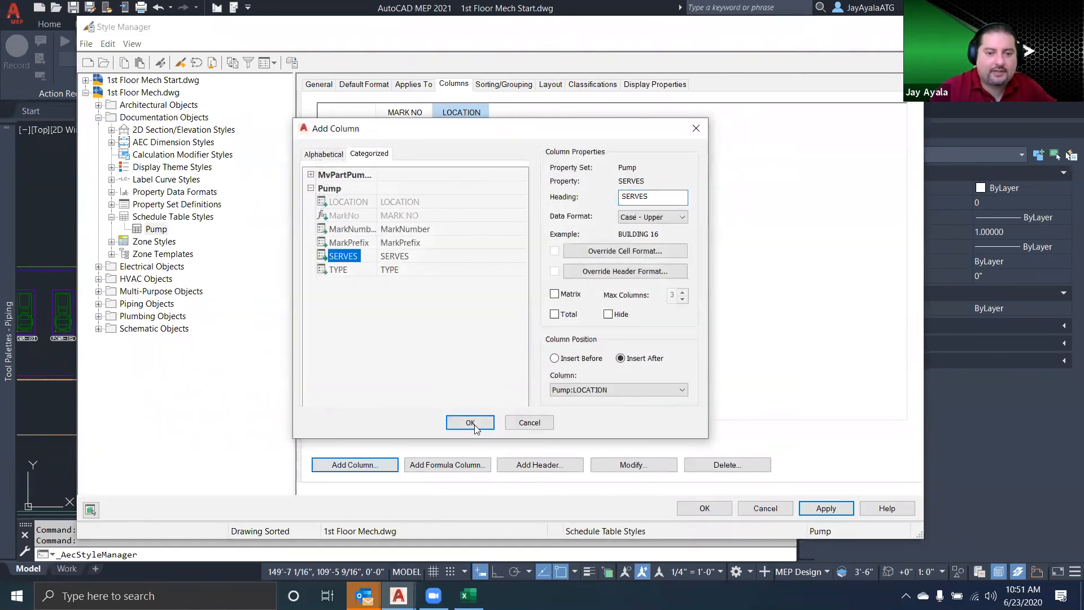
left_click(473, 424)
left_click(354, 464)
left_click(338, 269)
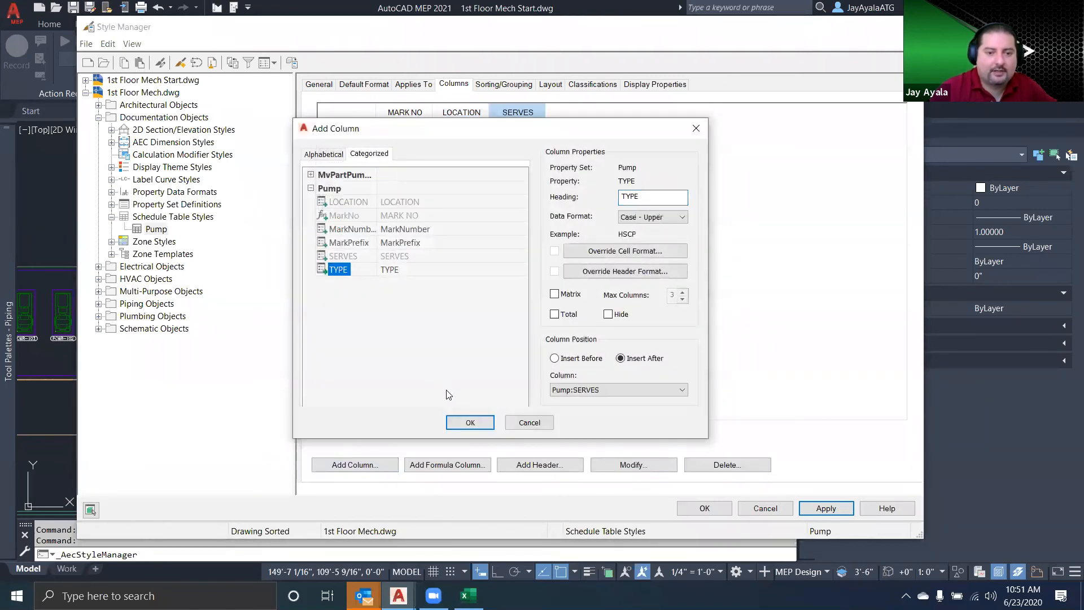
left_click(469, 422)
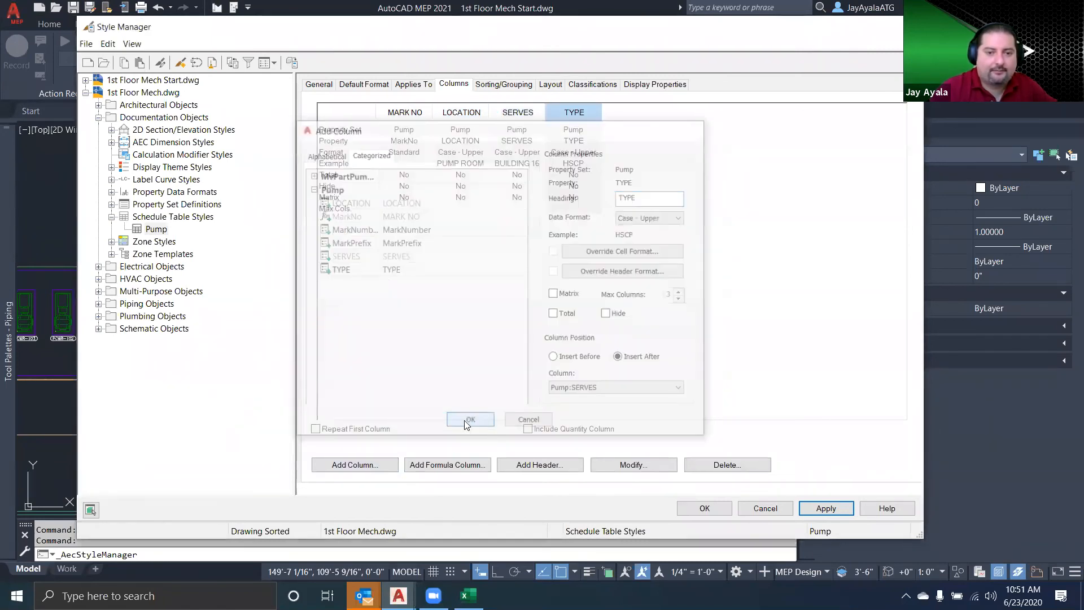
Sort the Pump schedule by the Pump:MarkNo property and open the style's layout settings
left_click(505, 84)
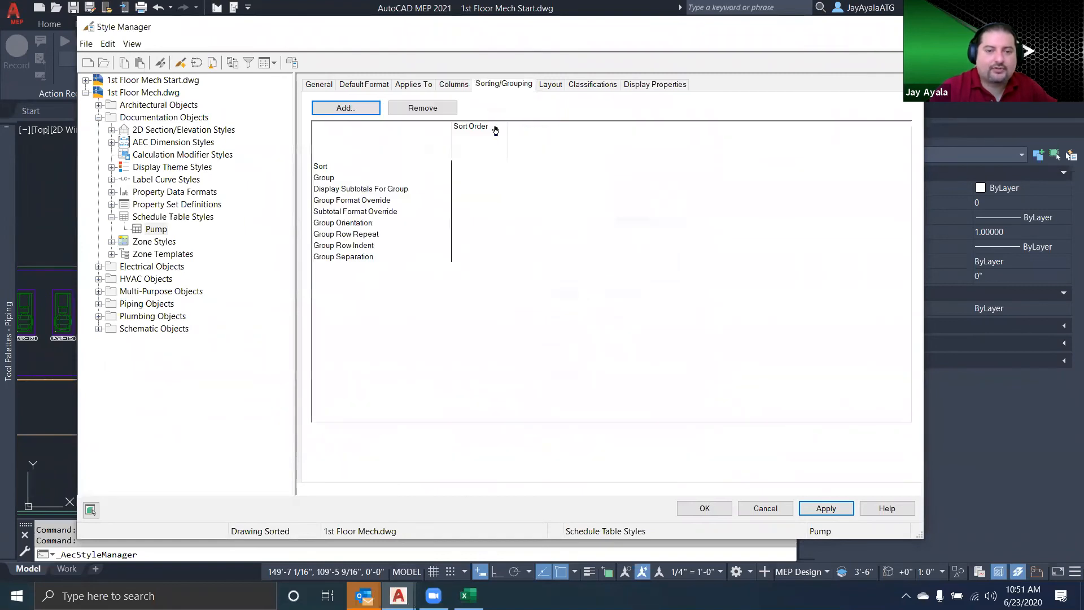
left_click(346, 108)
left_click(433, 266)
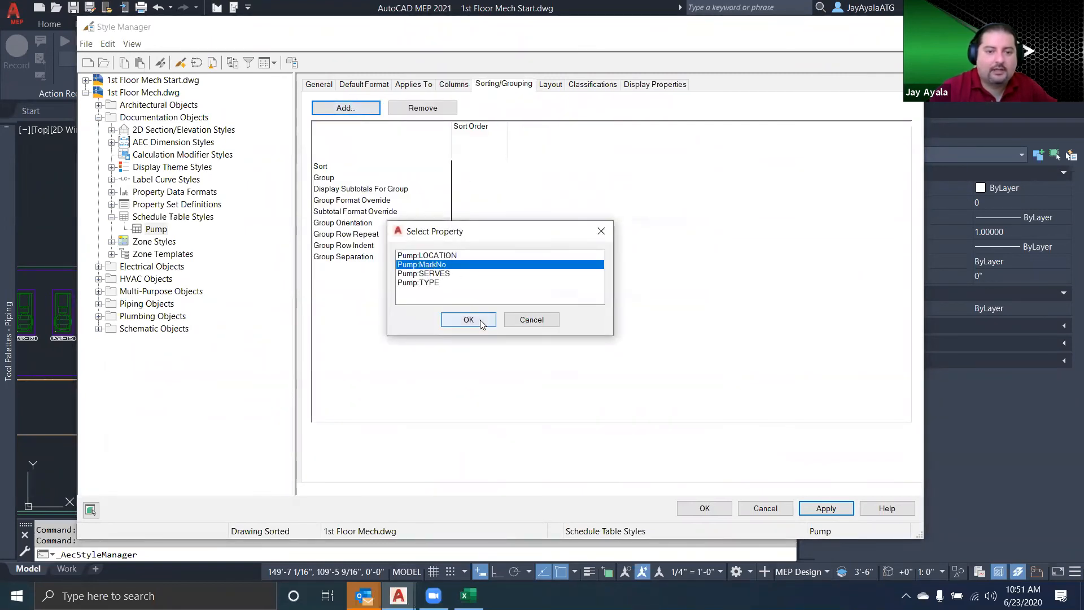
left_click(480, 320)
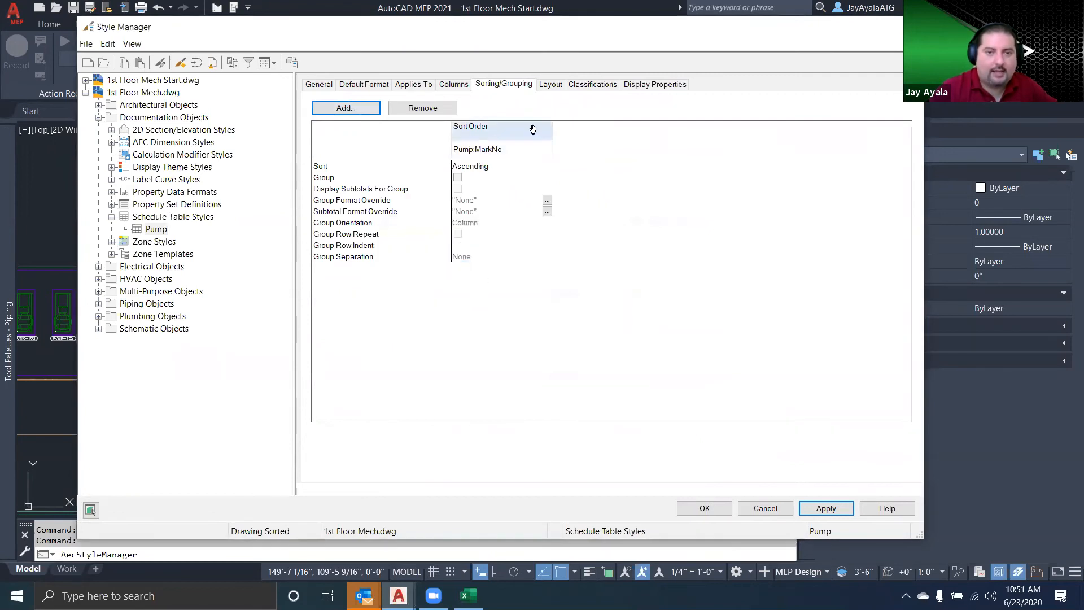
left_click(550, 84)
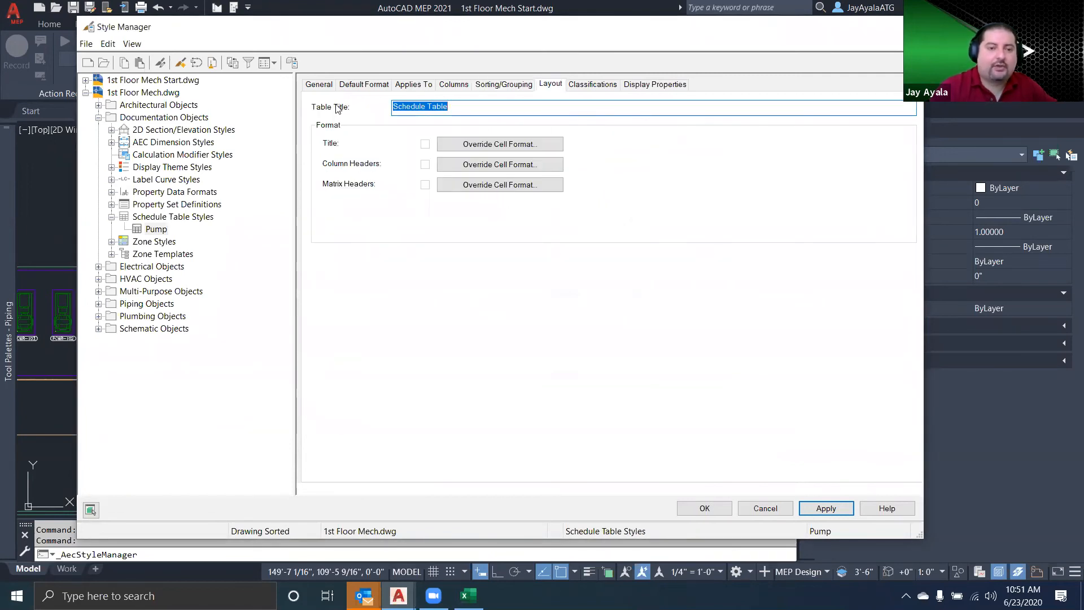
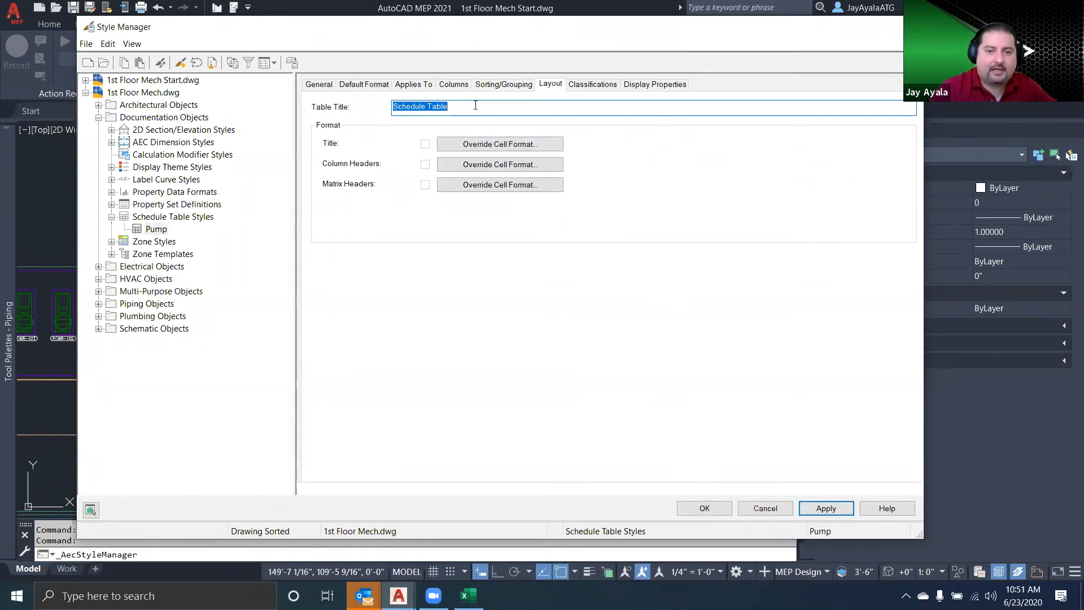
Accept the Pump schedule style changes, close the style settings and switch to the 1st Floor Mech.dwg drawing
left_click(717, 509)
mouse_move(350, 361)
middle_mouse_down()
mouse_move(494, 362)
mouse_move(494, 340)
middle_mouse_up()
left_click(138, 111)
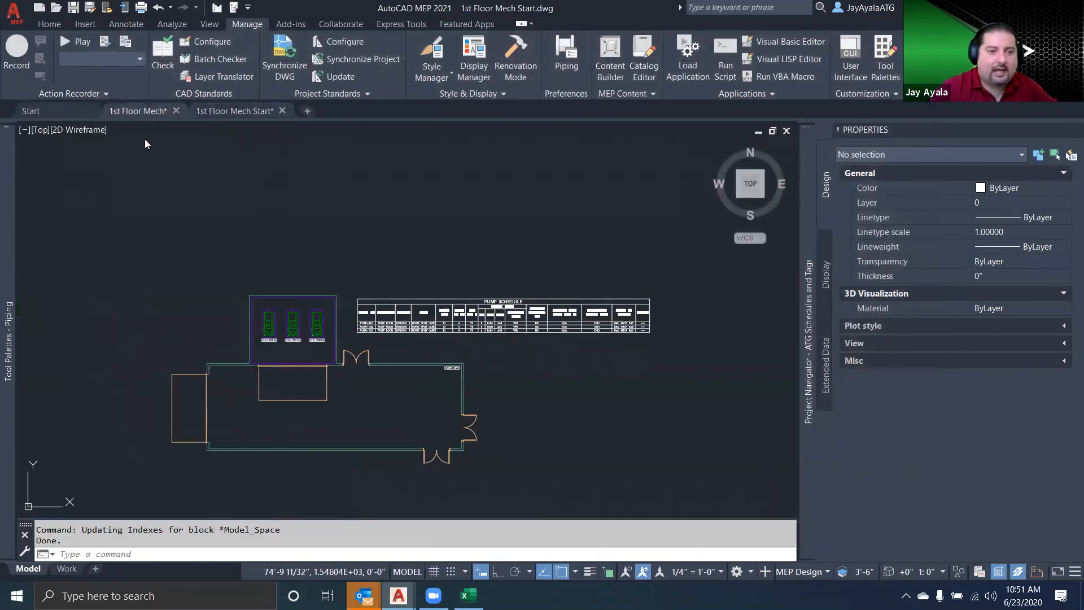
scroll(315, 301, "down", 5)
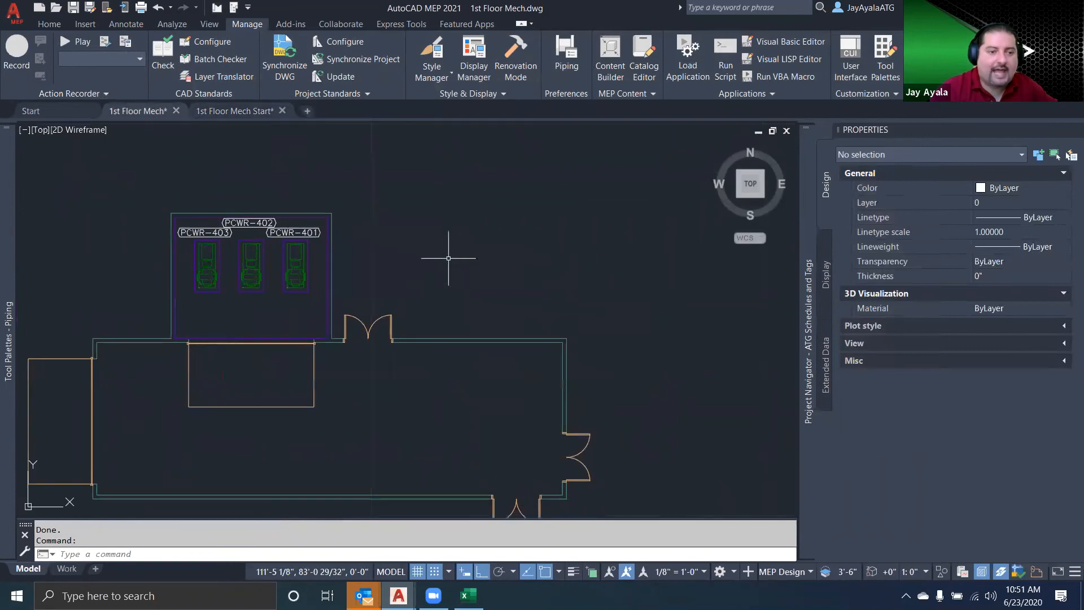
mouse_move(8, 395)
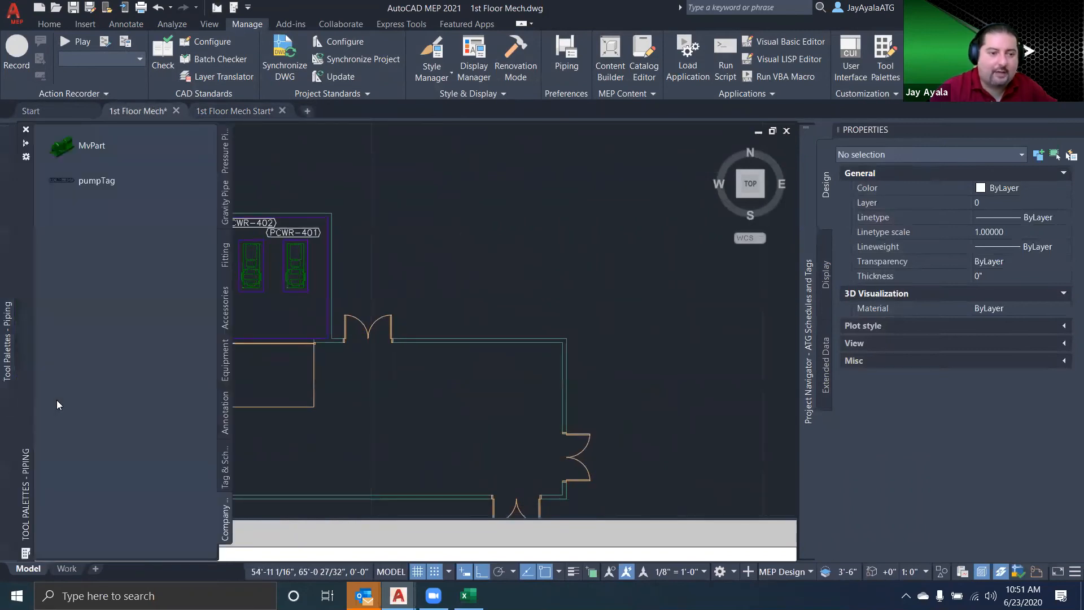
left_click(224, 469)
scroll(162, 438, "down", 5)
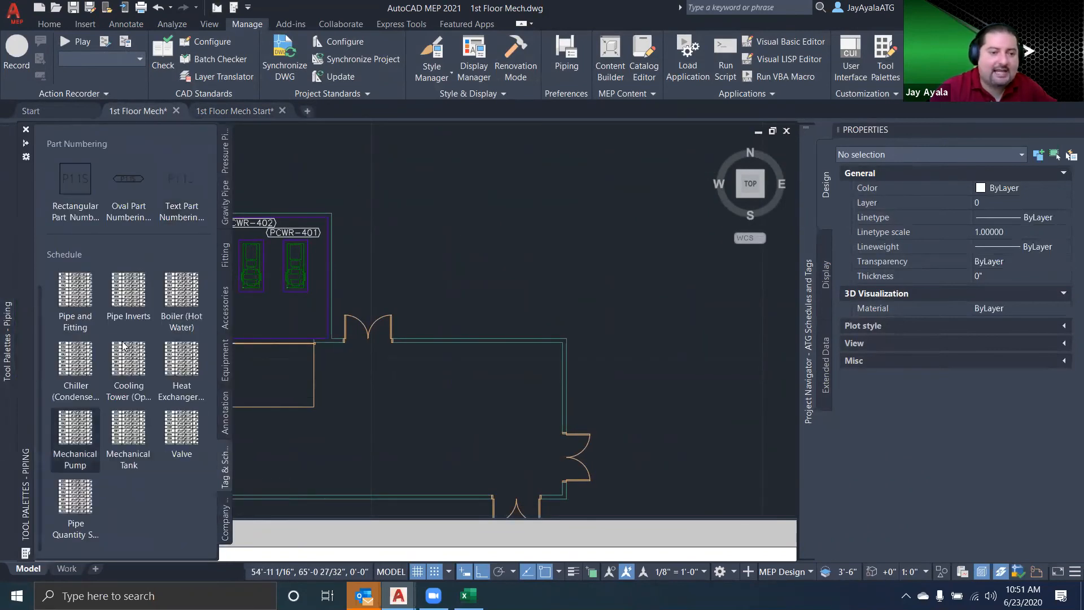
left_click(136, 361)
left_click(447, 174)
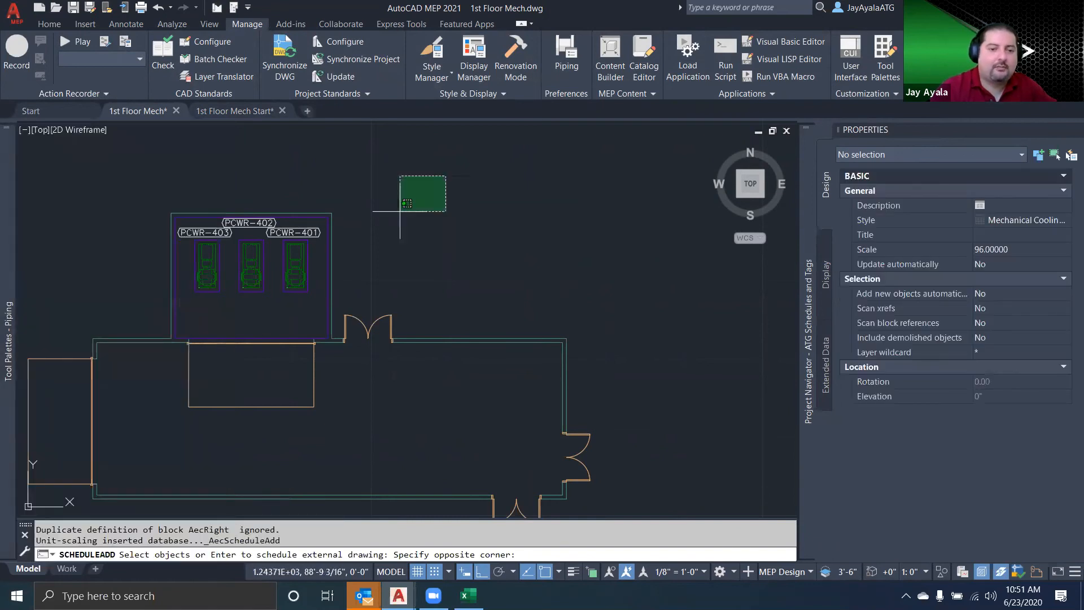
left_click(131, 333)
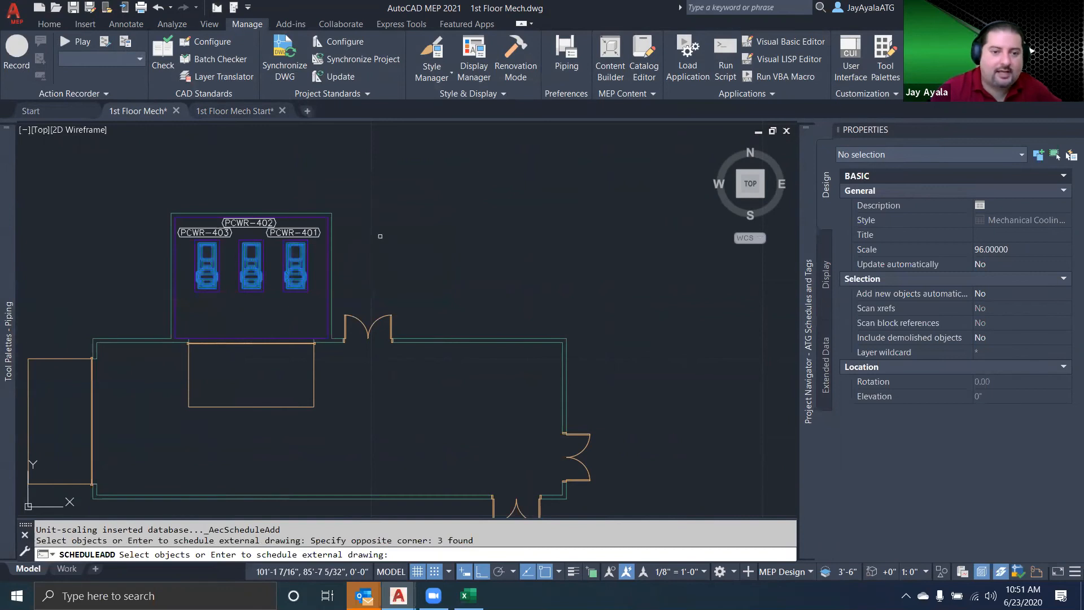
key("Return")
middle_click_drag(422, 181, 326, 252)
key("Escape")
Place a schedule table with the Pump style, covering the three tagged pumps, in the empty area east of the pump room
mouse_move(7, 338)
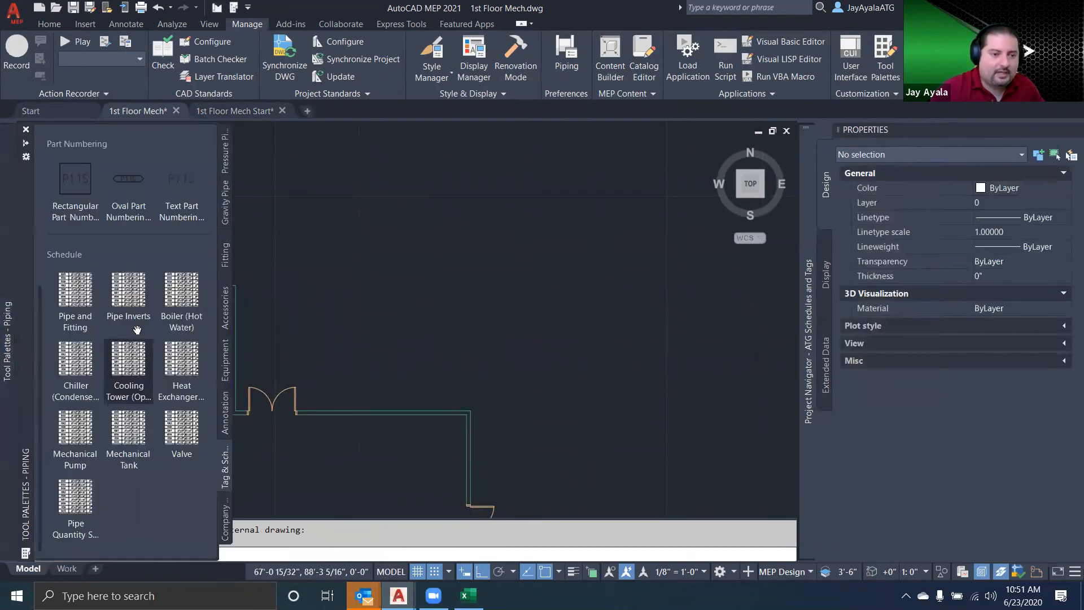
left_click(129, 361)
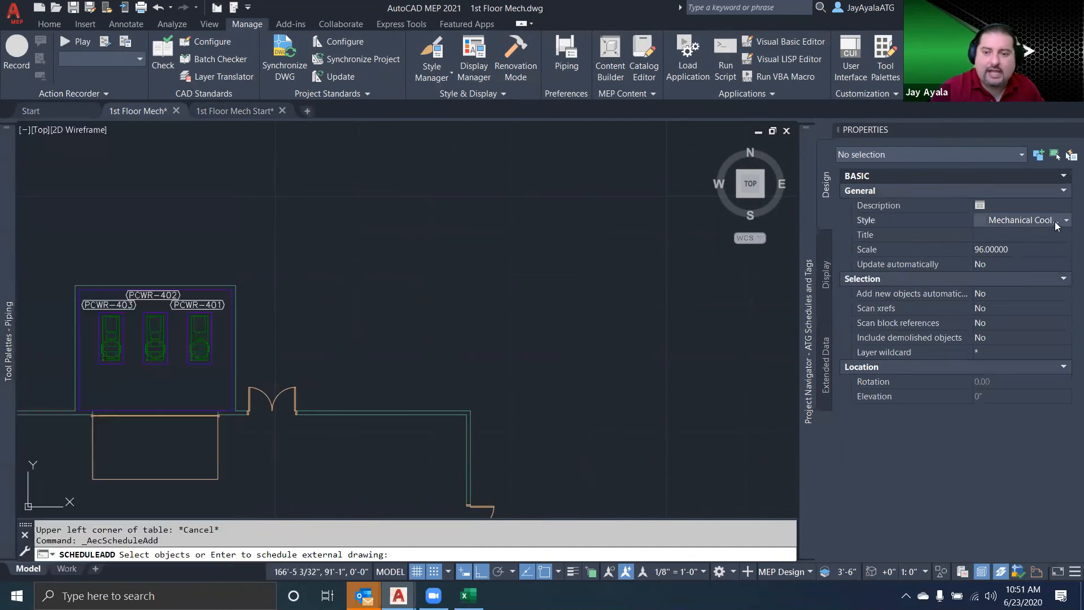
left_click(1064, 220)
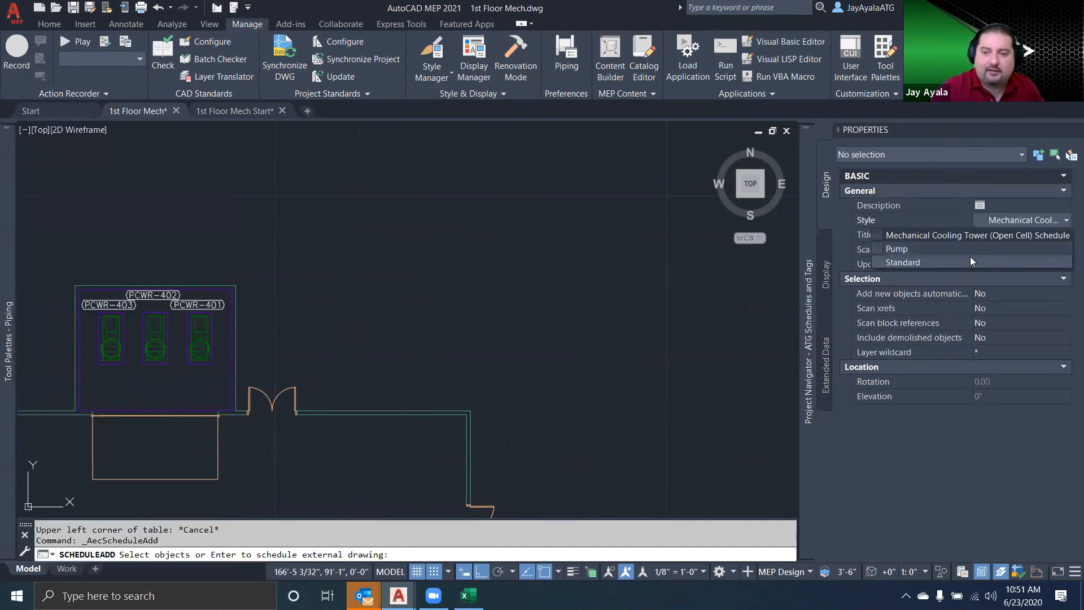
left_click(939, 248)
left_click(337, 260)
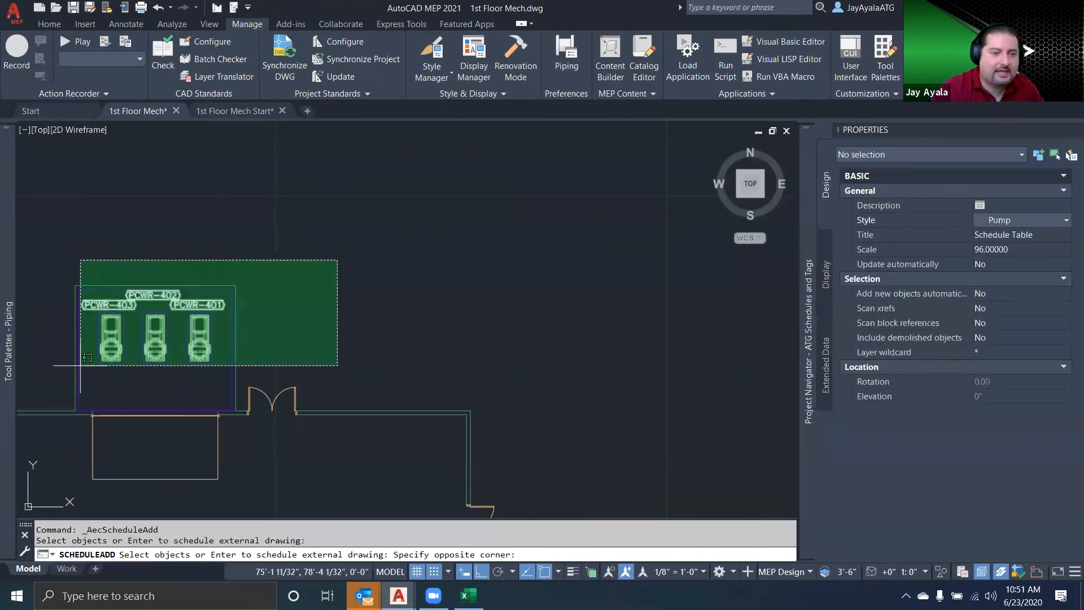
left_click(62, 391)
key("Return")
left_click(317, 274)
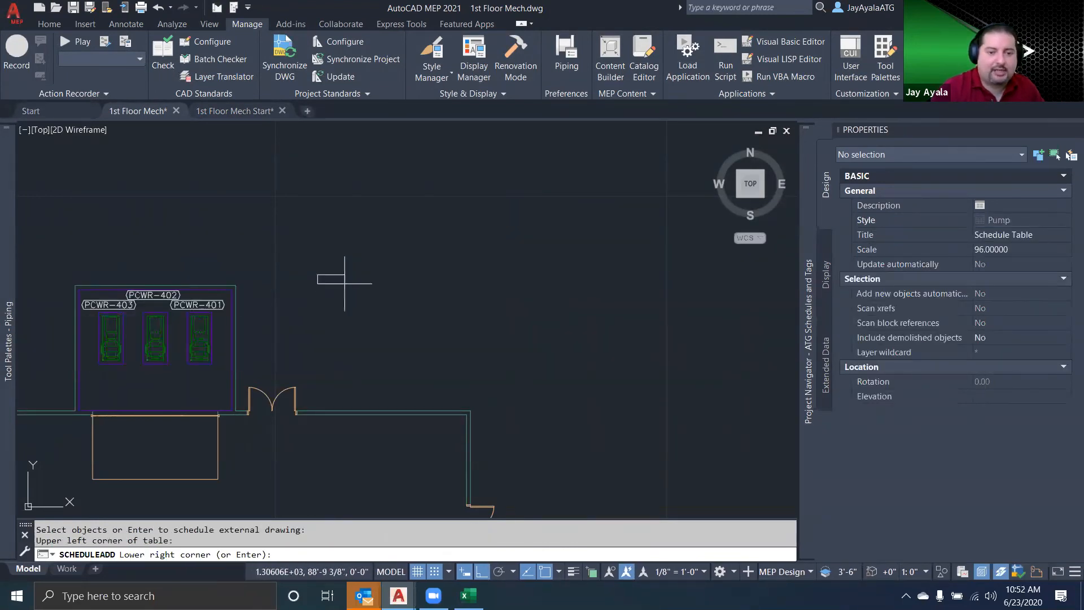
left_click(456, 299)
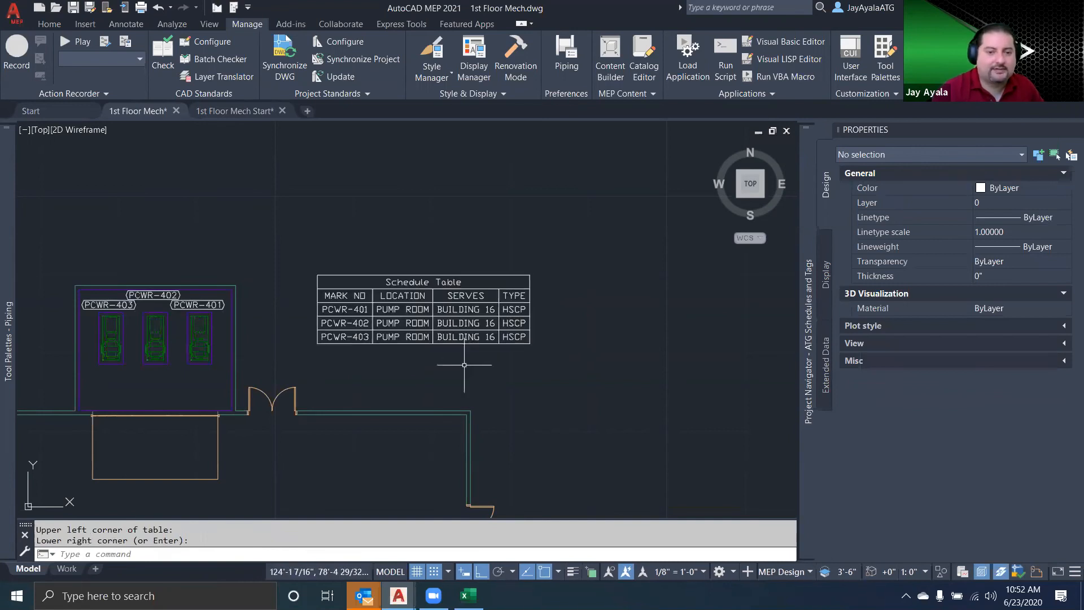
scroll(496, 361, "up", 2)
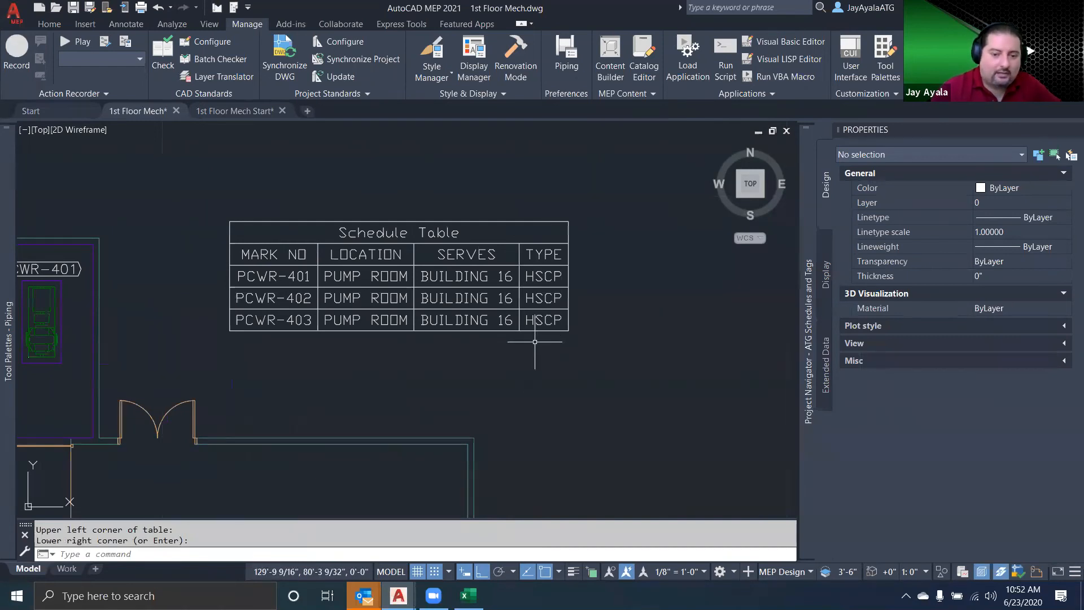
Review the MOTOR DATA columns HP, RPM, V/PH and CONTROL TYPE in the Excel workbook Pump Schedule.xlsx, then return to the drawing
left_click(468, 595)
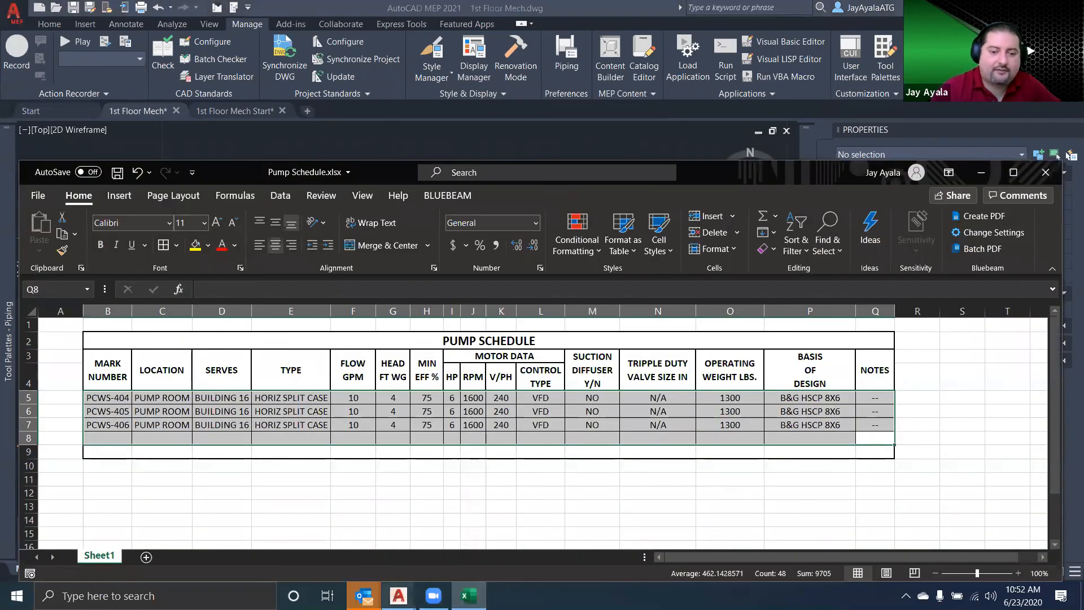
left_click(399, 595)
left_click(468, 595)
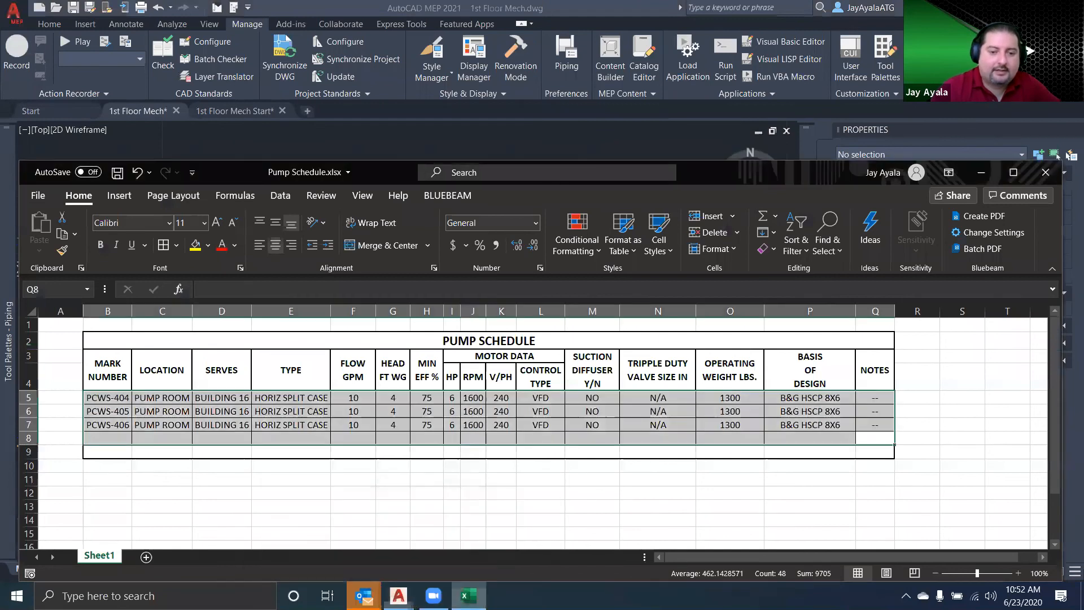
left_click(449, 375)
left_click(478, 377)
left_click(511, 385)
left_click(547, 378)
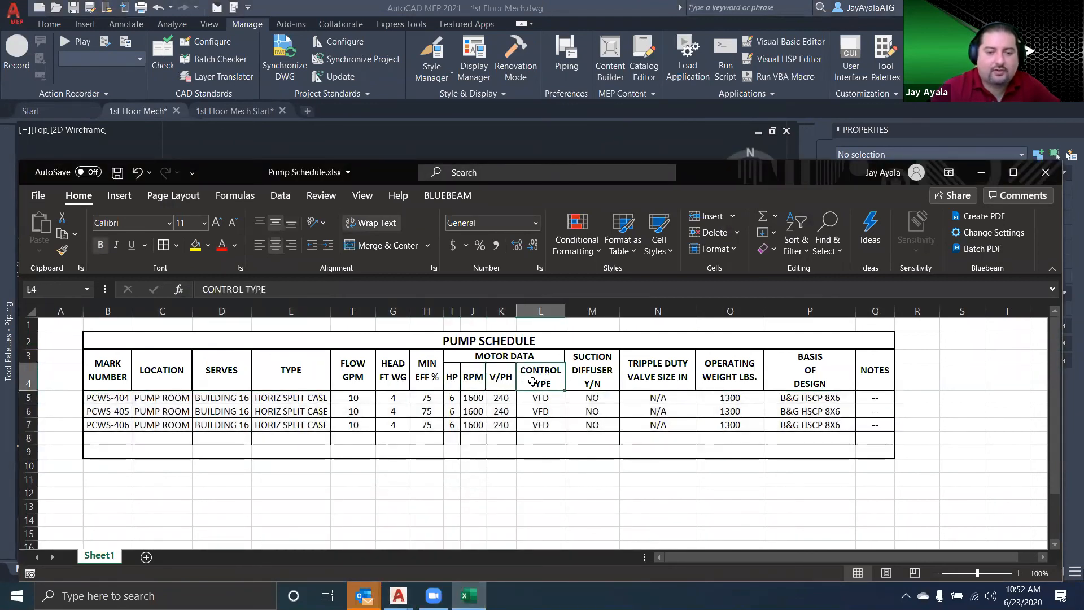
left_click(473, 353)
left_click(981, 172)
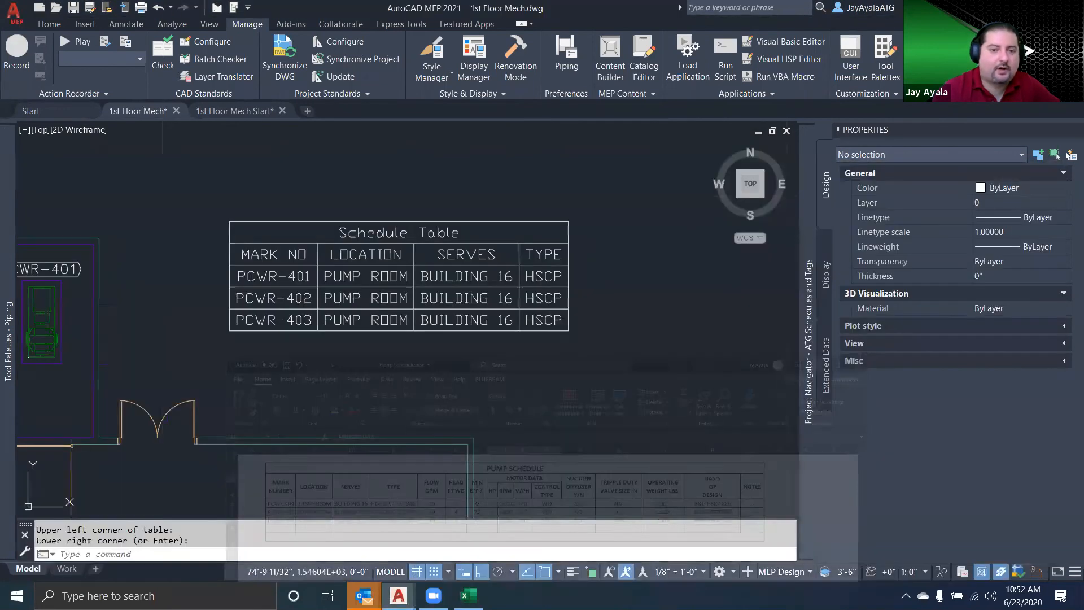
Open the definition of the Pump property set under 1st Floor Mech.dwg in the Style Manager
left_click(444, 79)
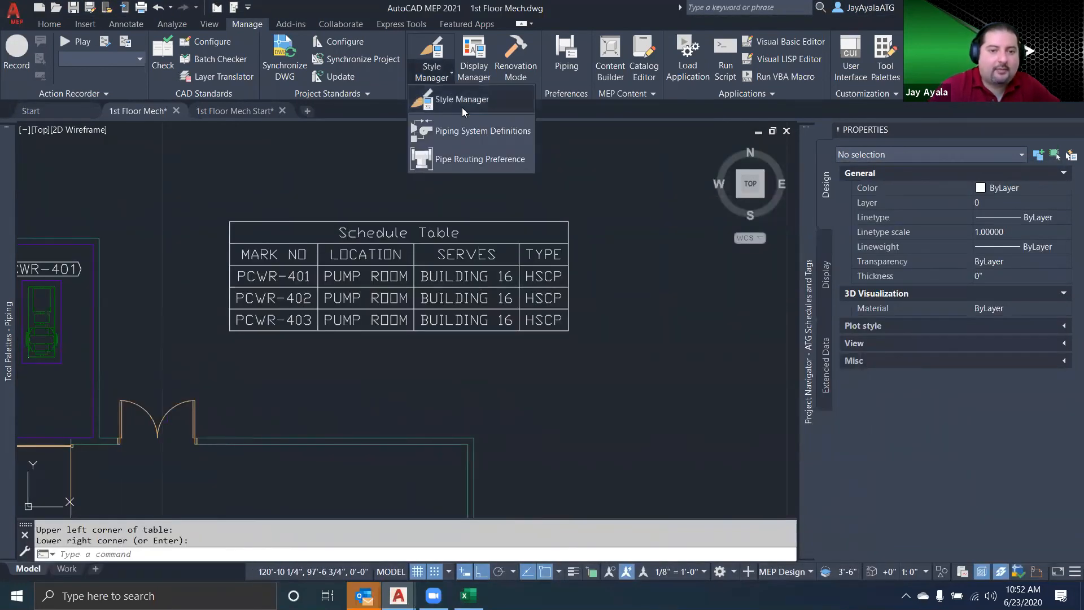
left_click(443, 53)
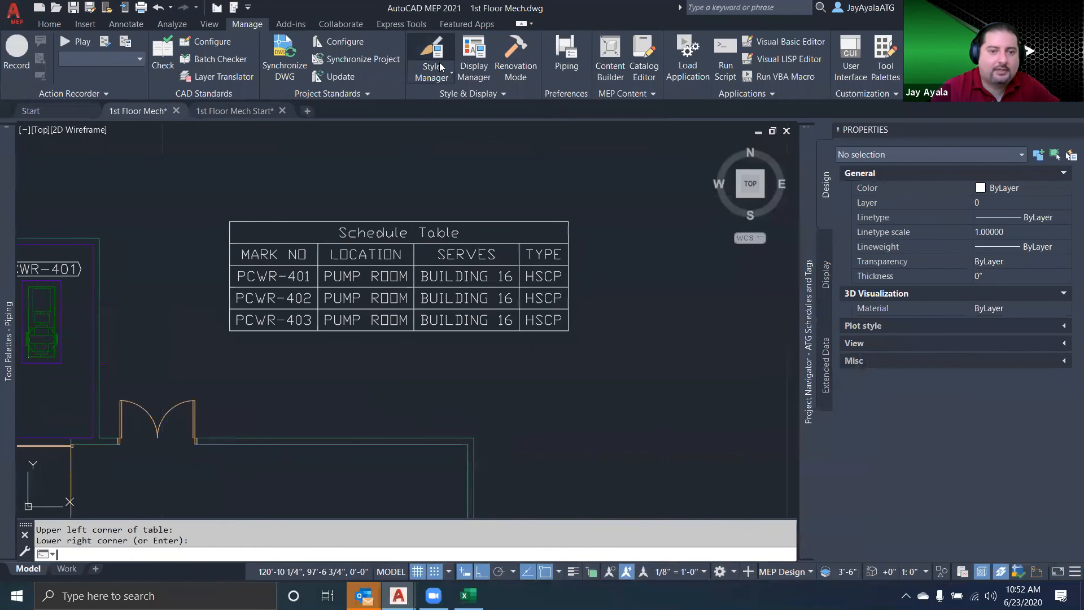
left_click(99, 116)
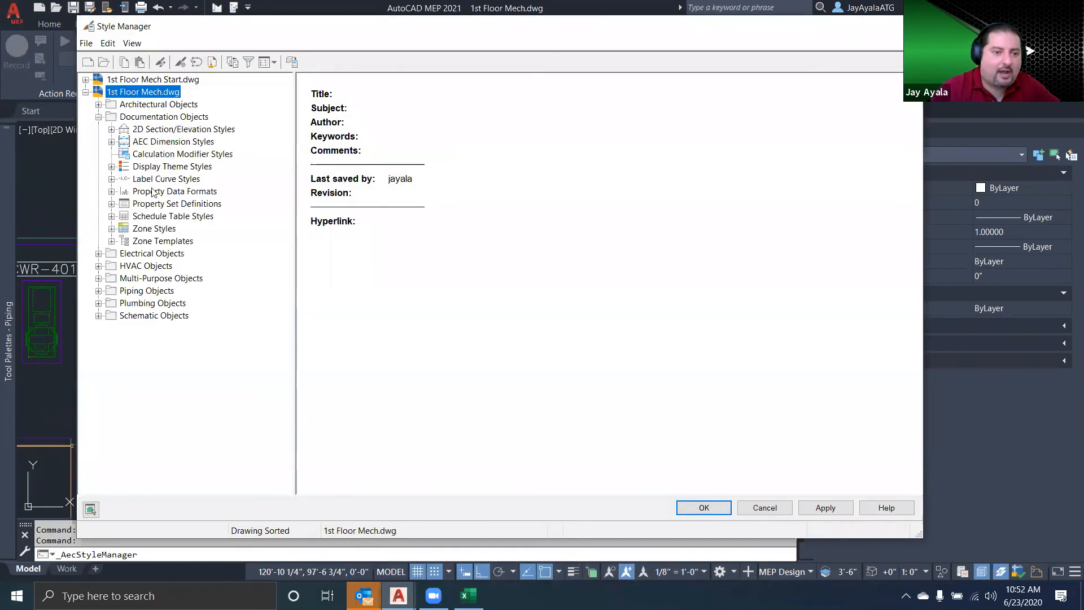
left_click(178, 193)
left_click(177, 204)
left_click(325, 286)
double_click(345, 288)
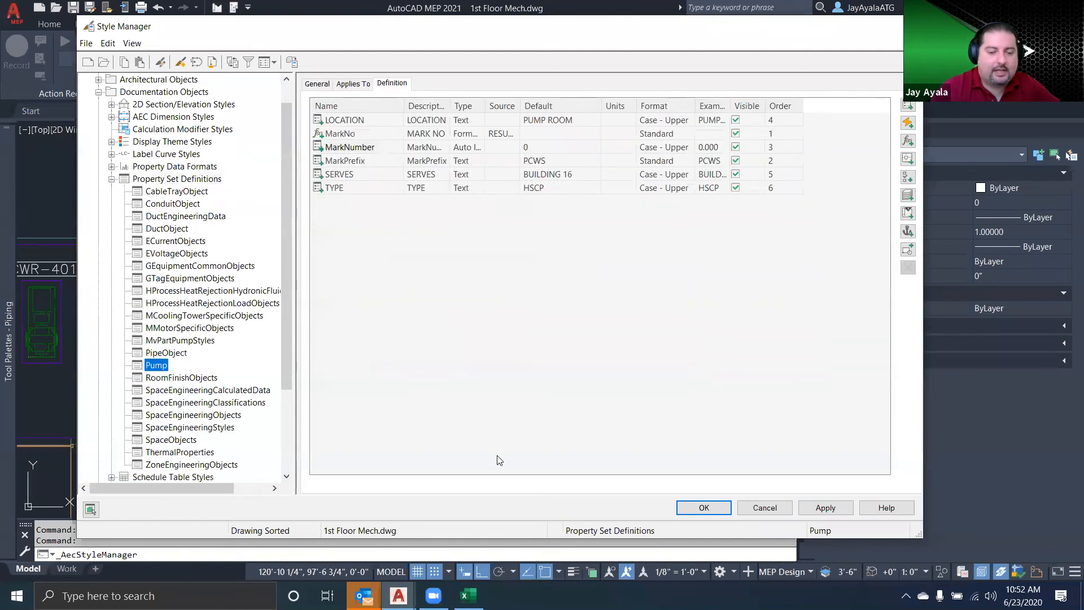
Add two manual properties named HP and RPM to the Pump property set
left_click(908, 105)
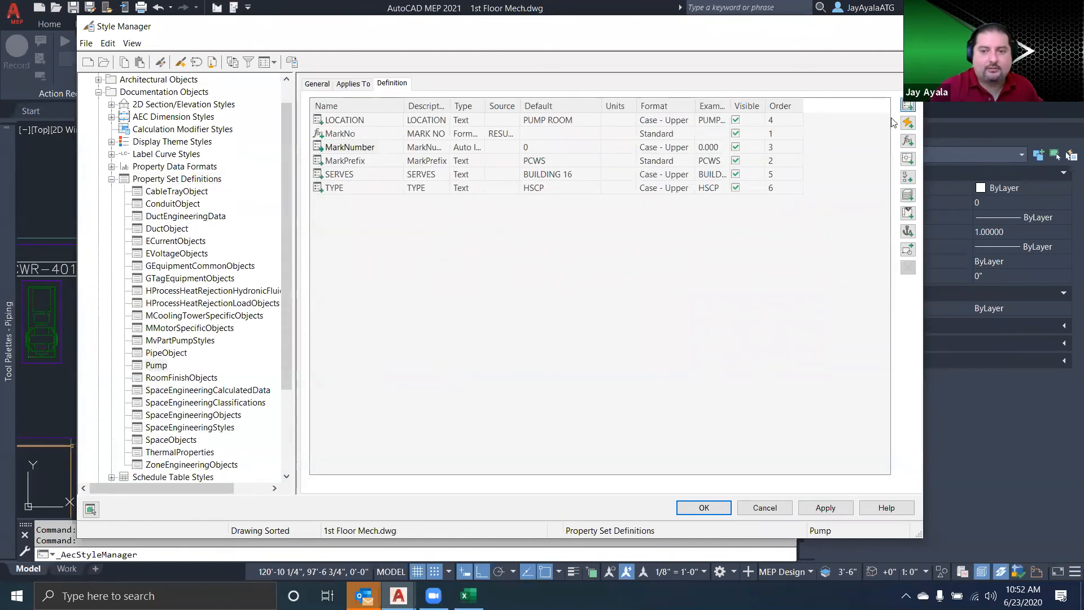
key("Caps_Lock")
type("HP")
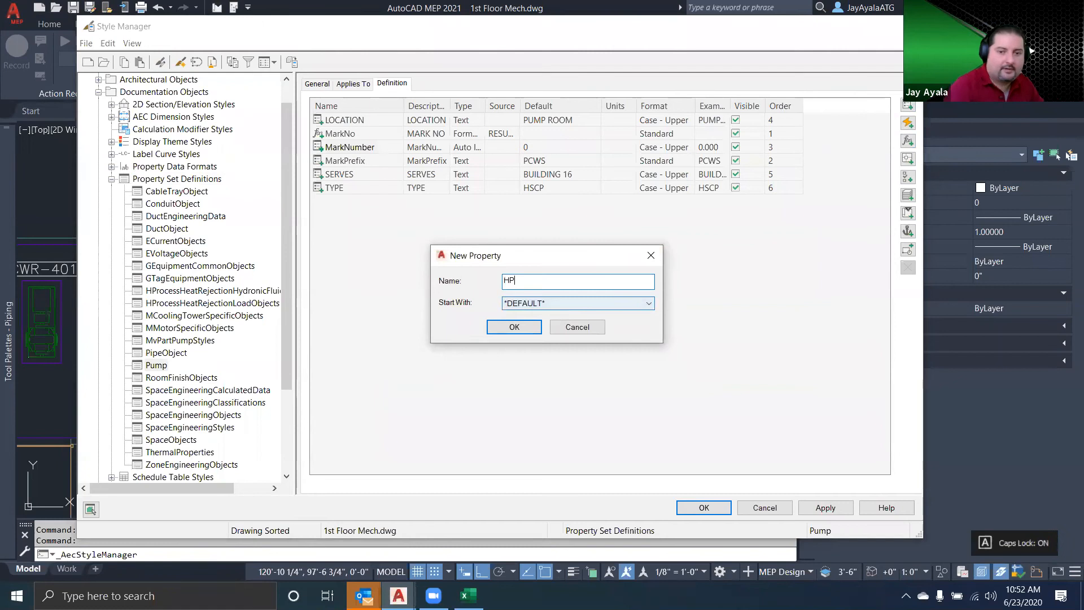
left_click(512, 327)
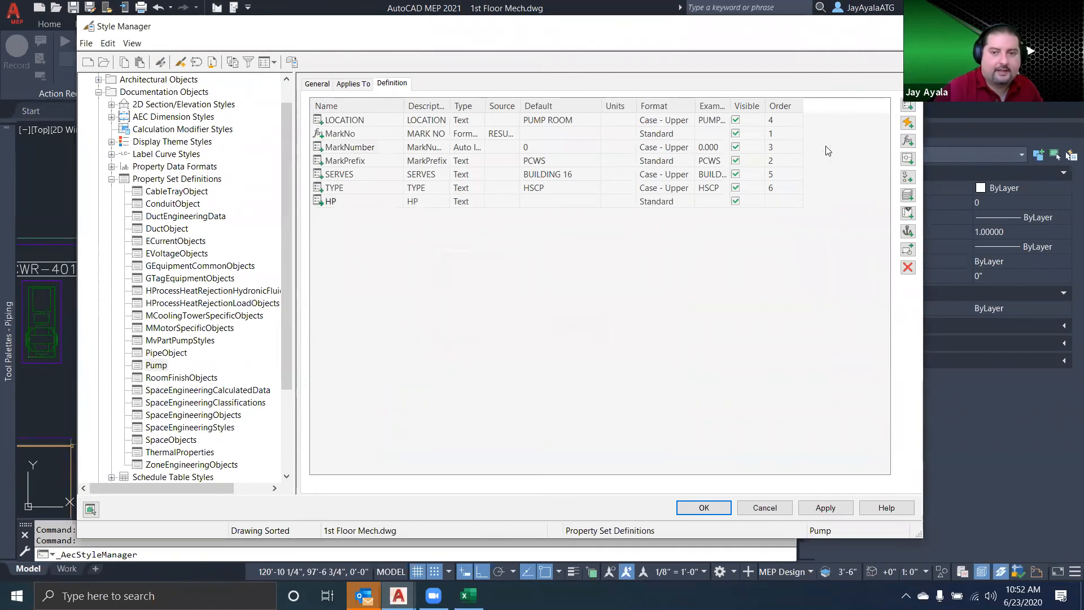
left_click(907, 105)
type("RPM")
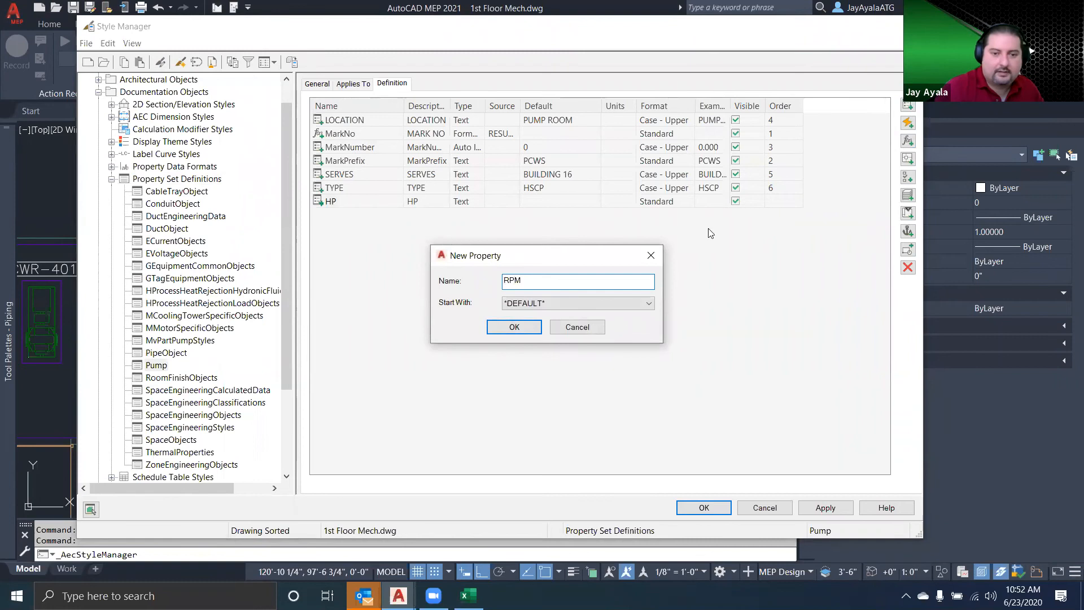
left_click(514, 326)
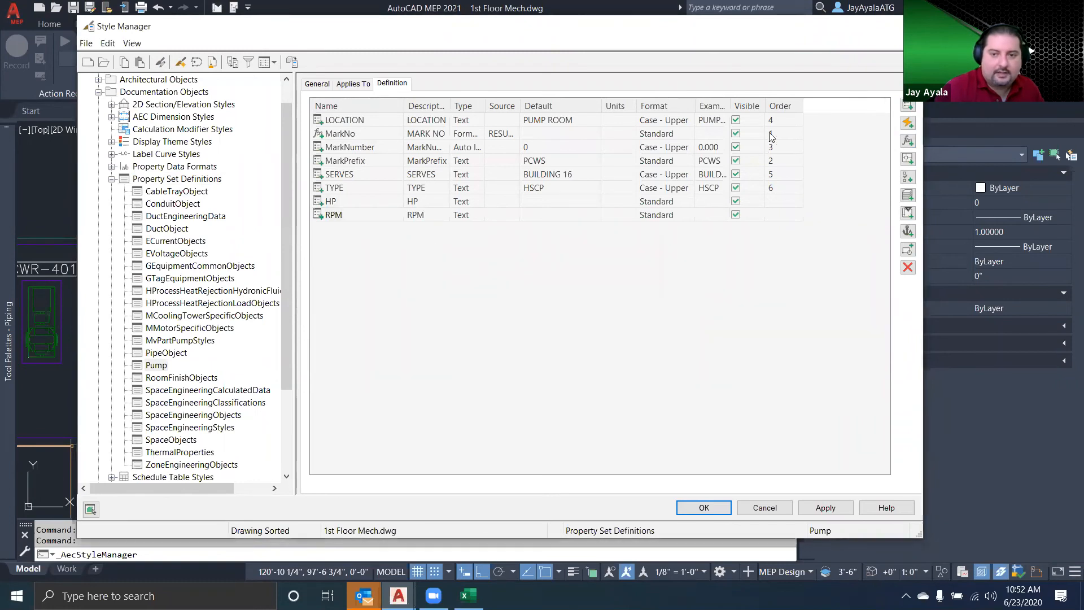
Add a manual property named VPH to the Pump property set and set its description to V/PH
left_click(908, 105)
type("V/PH")
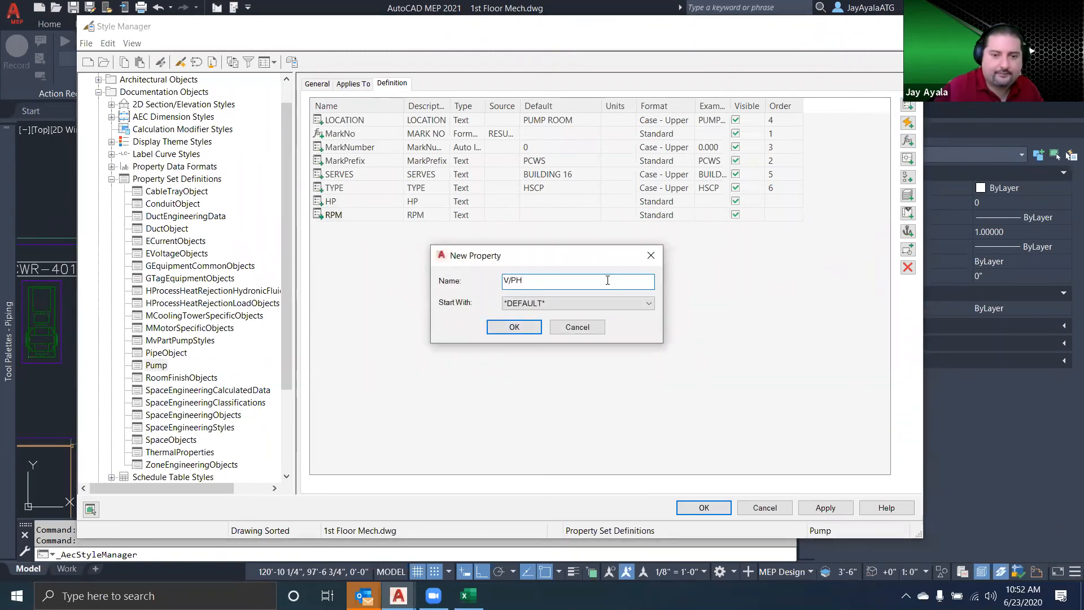
key("Left")
key("Left")
key("BackSpace")
left_click(514, 327)
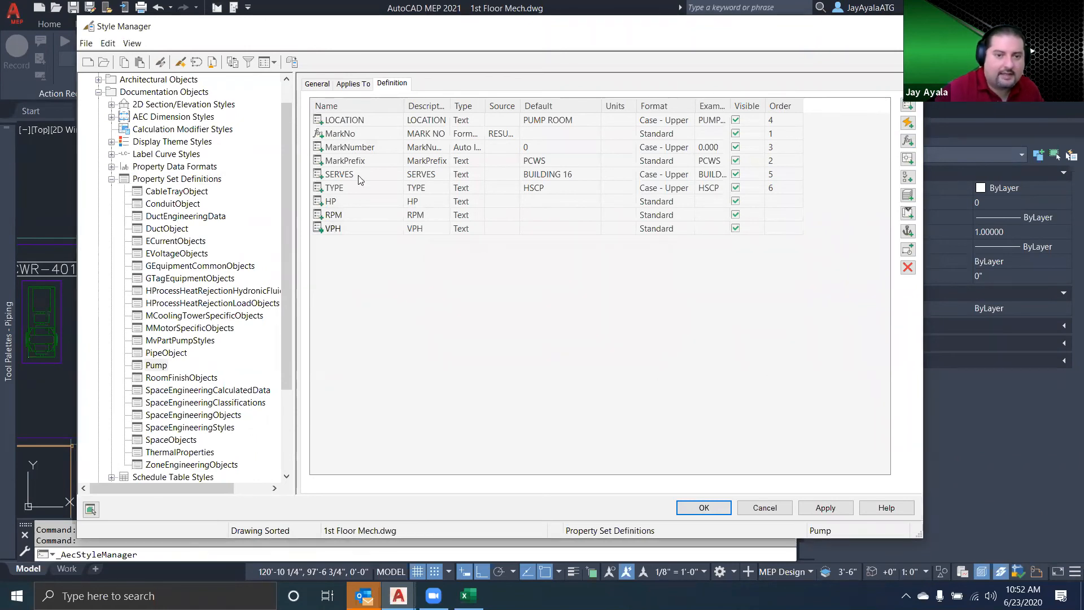
left_click(415, 231)
left_click(443, 229)
left_click(432, 281)
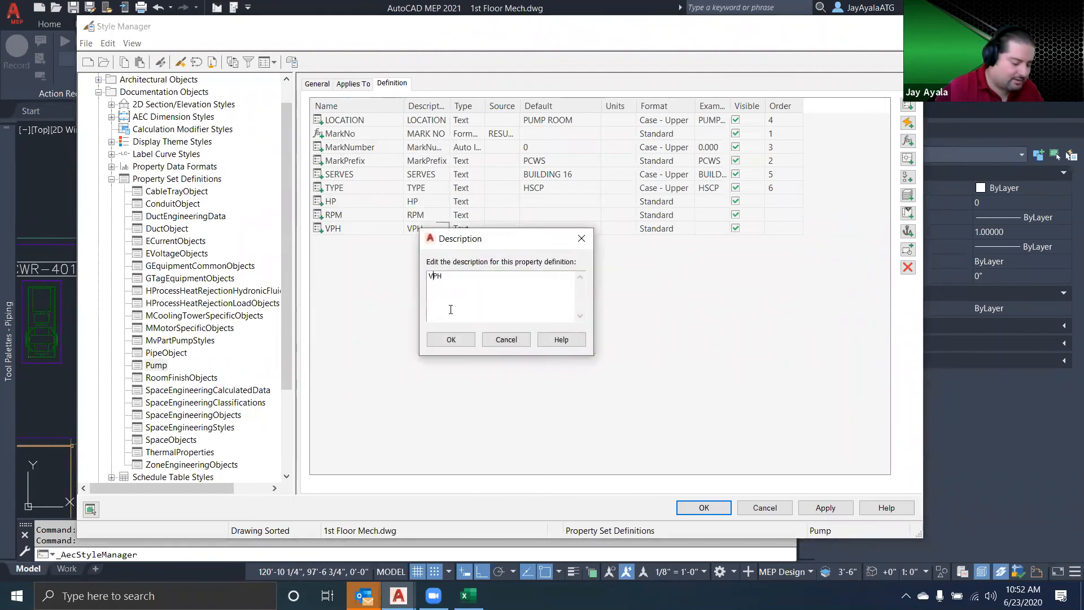
left_click(451, 339)
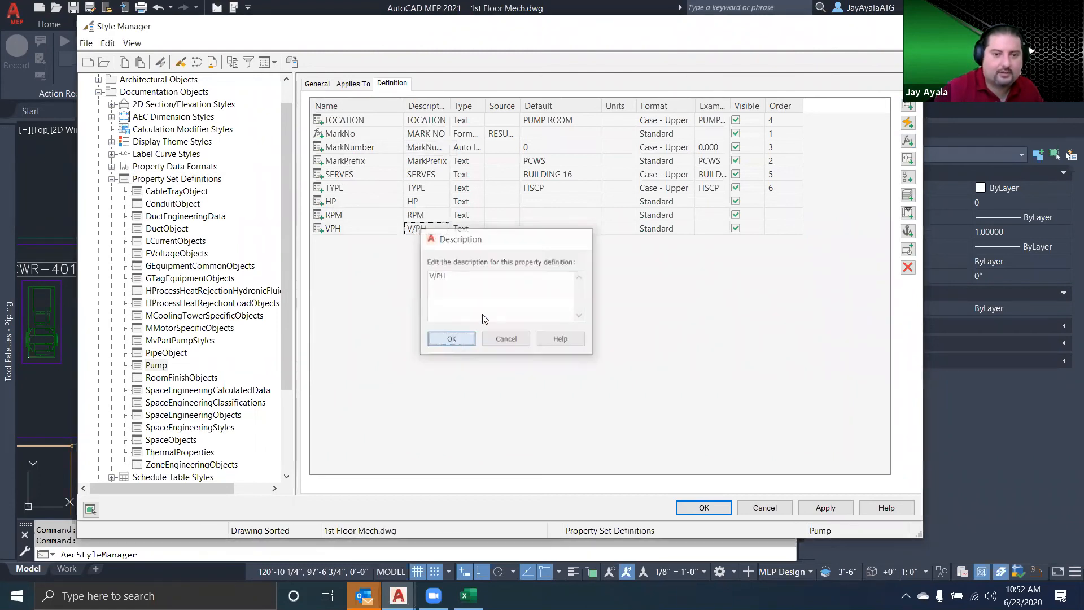
Add a manual property named CONTROL TYPE to the Pump property set, keeping the space in its name
left_click(908, 106)
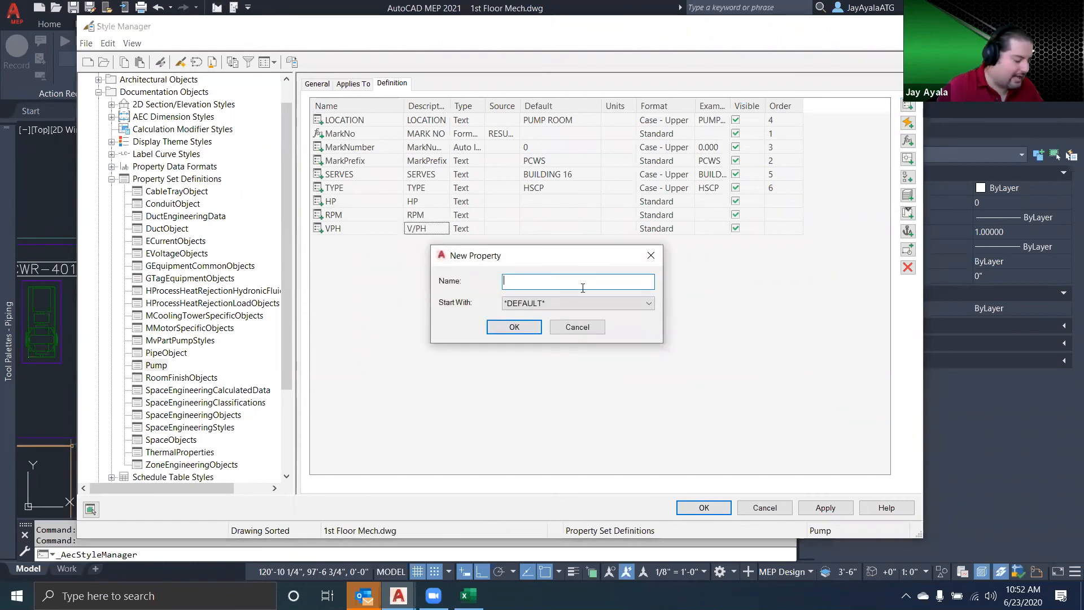
type("CONTROL TYPE")
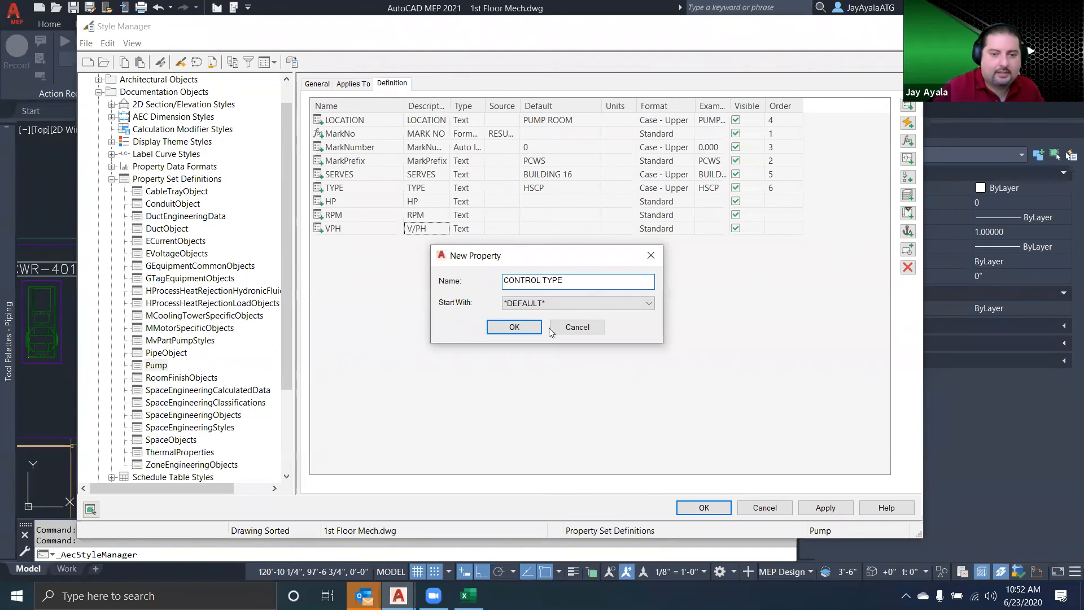
left_click(531, 328)
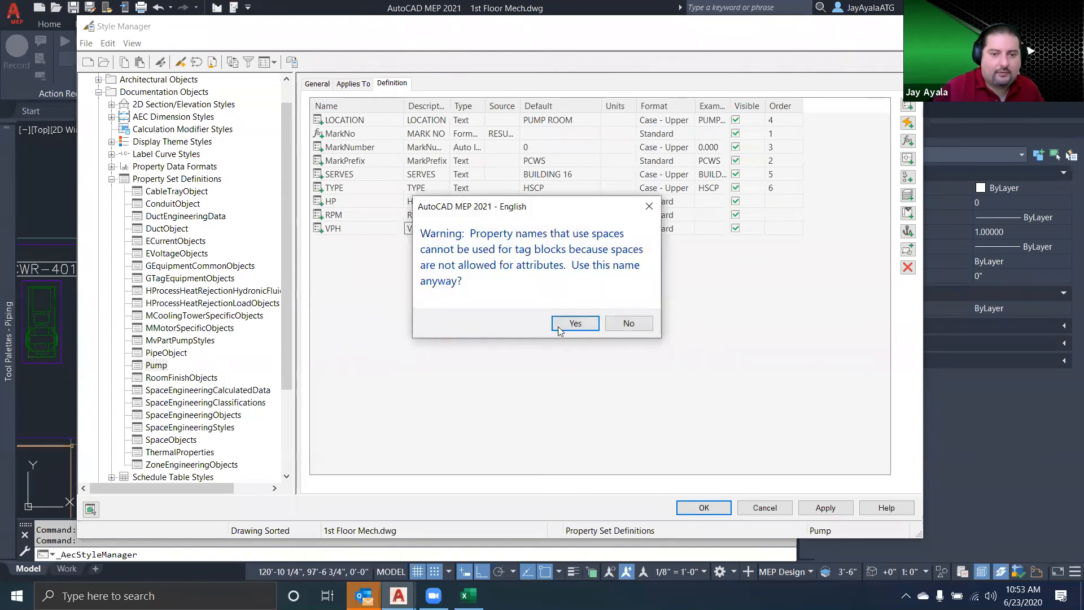
left_click(573, 326)
Set the default values in the Pump property set to 6 for HP and 1600 for RPM
left_click(547, 202)
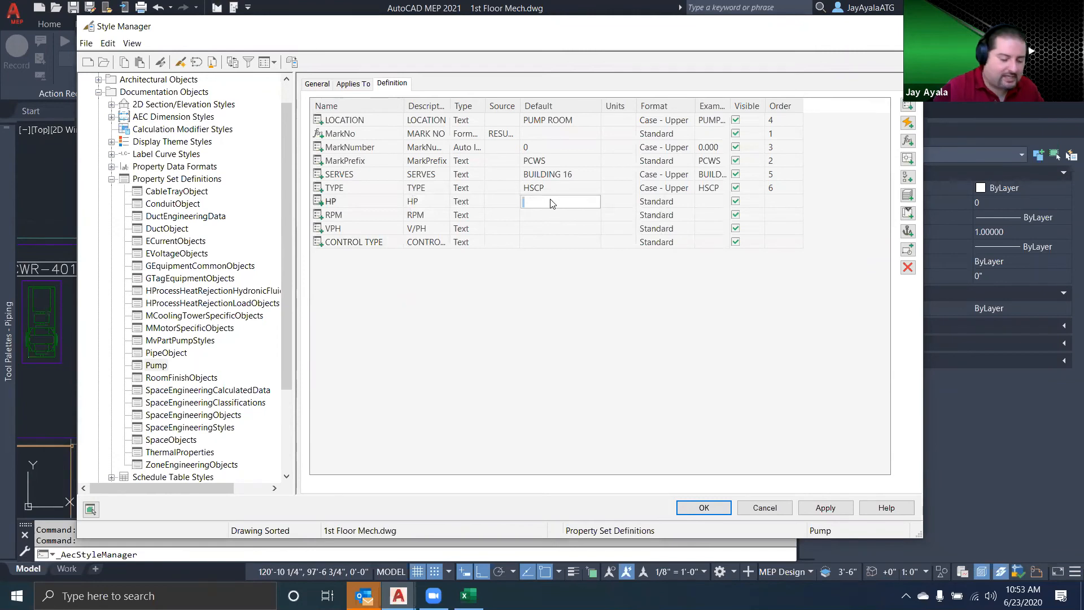
left_click(559, 216)
type("1600")
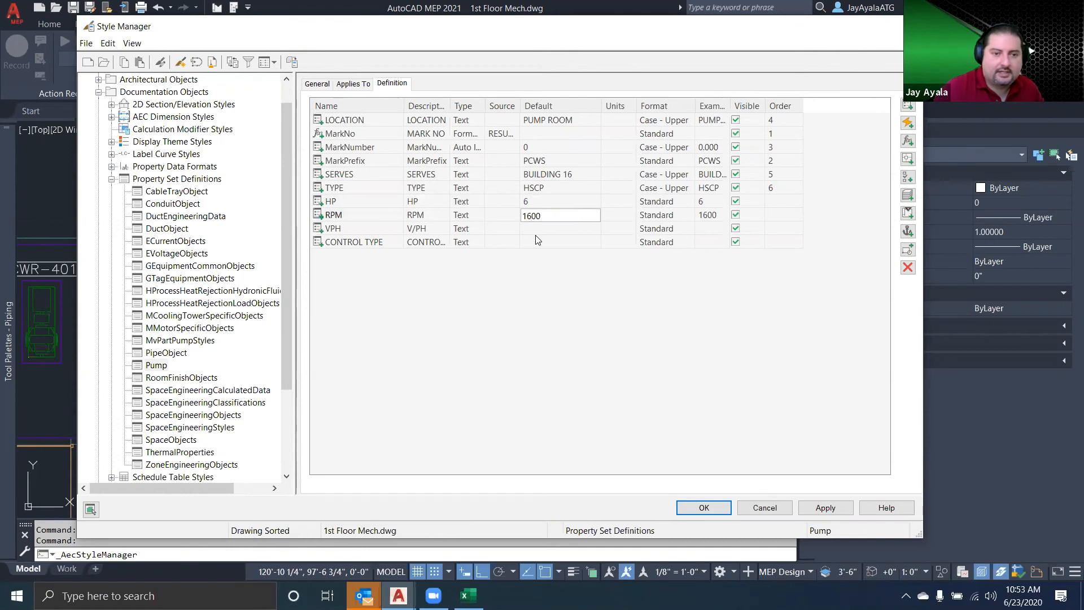
Set the Pump property set's default values to 240 for VPH and VFD for CONTROL TYPE, checking Pump Schedule.xlsx in Excel for the control type
left_click(546, 230)
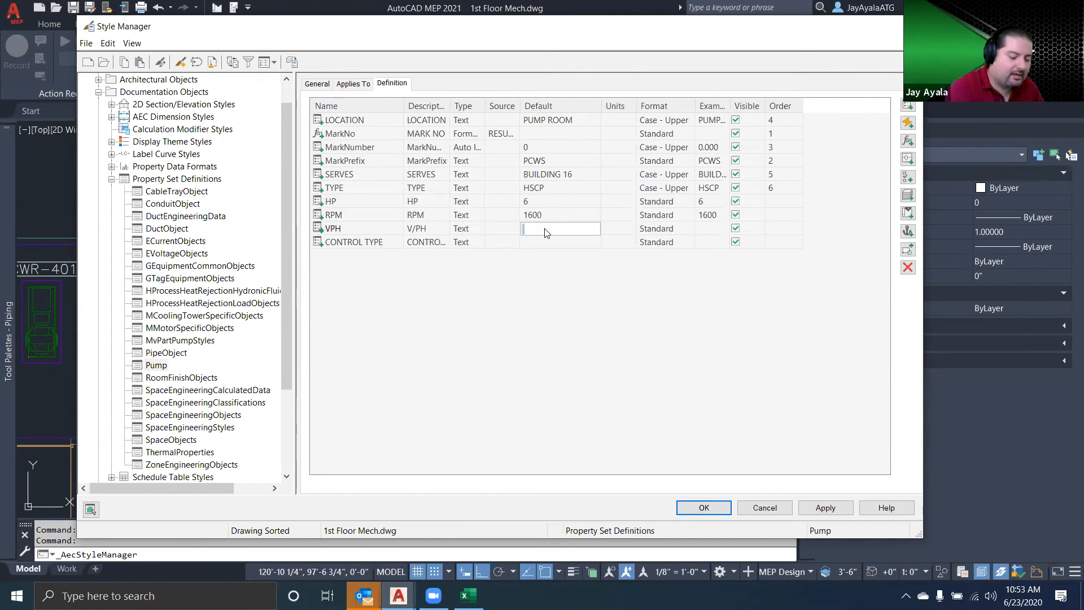
left_click(541, 244)
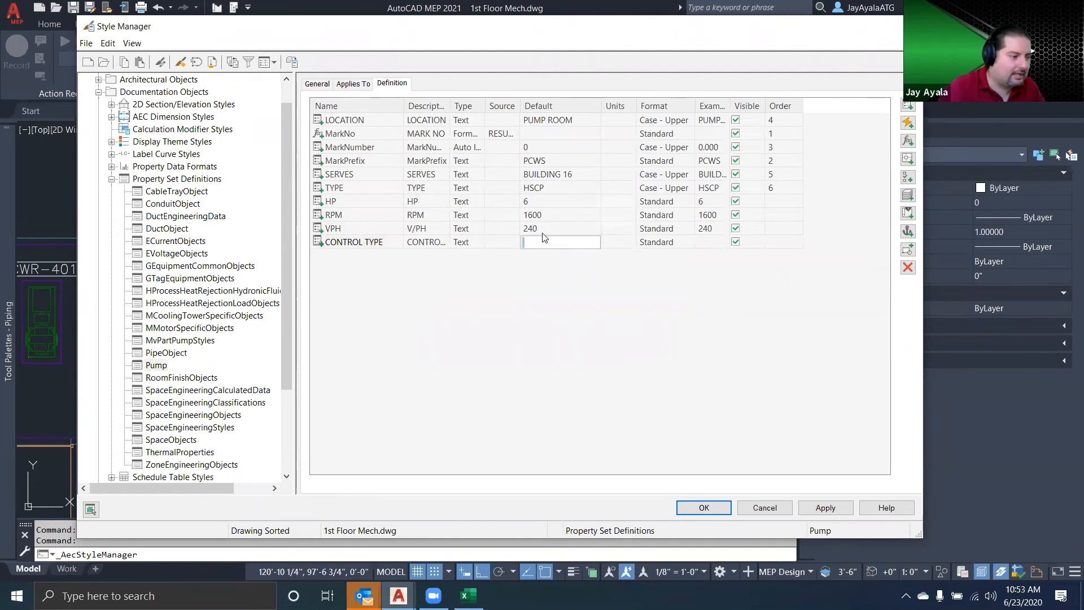
left_click(468, 595)
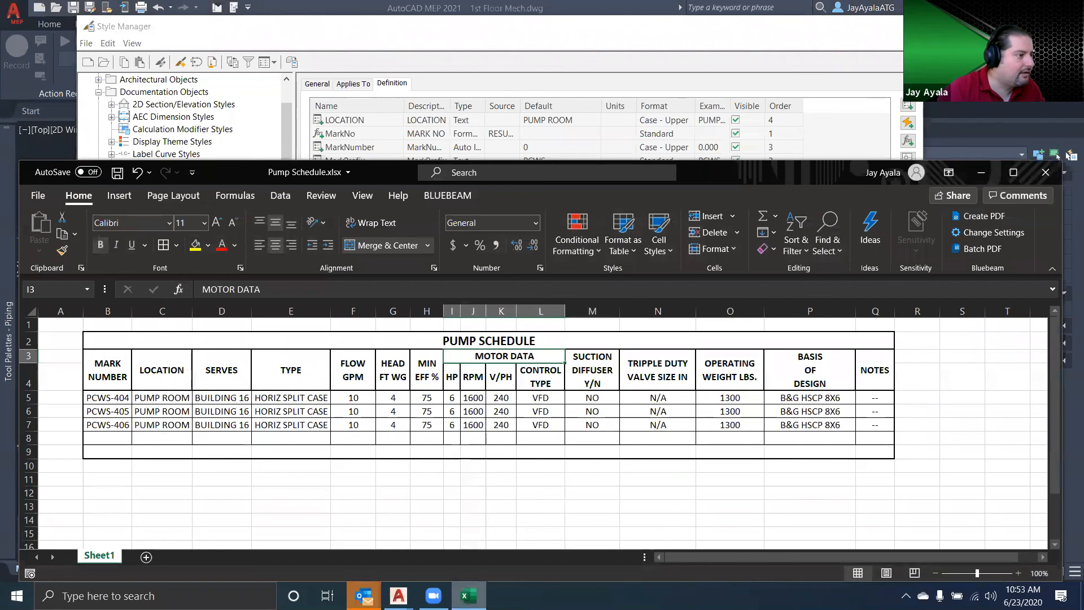
left_click(468, 595)
type("VFD")
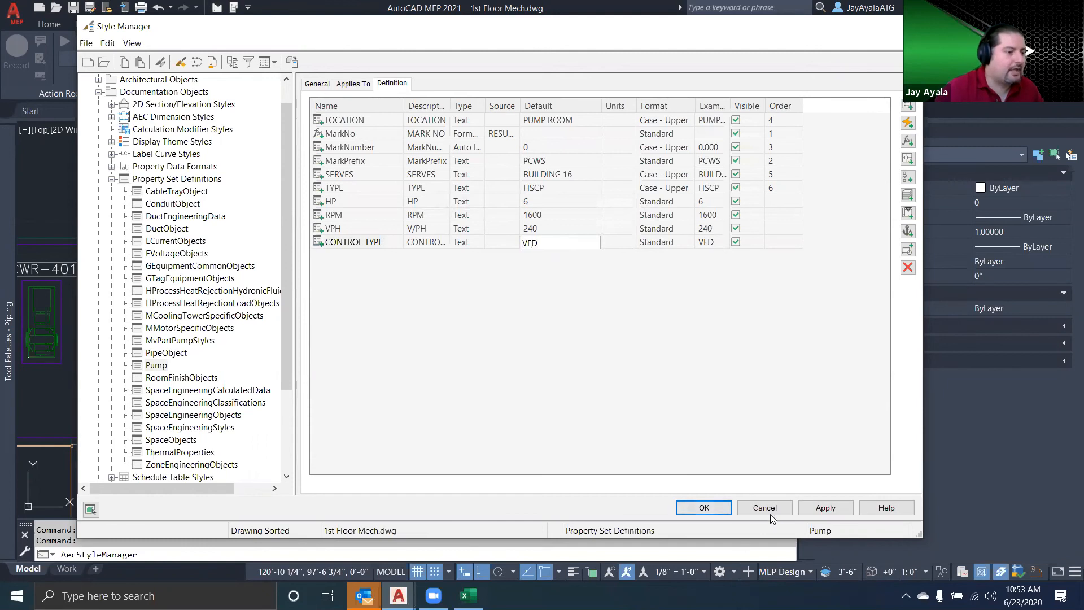
Open the column definitions of the Pump schedule table style in 1st Floor Mech.dwg
left_click(111, 180)
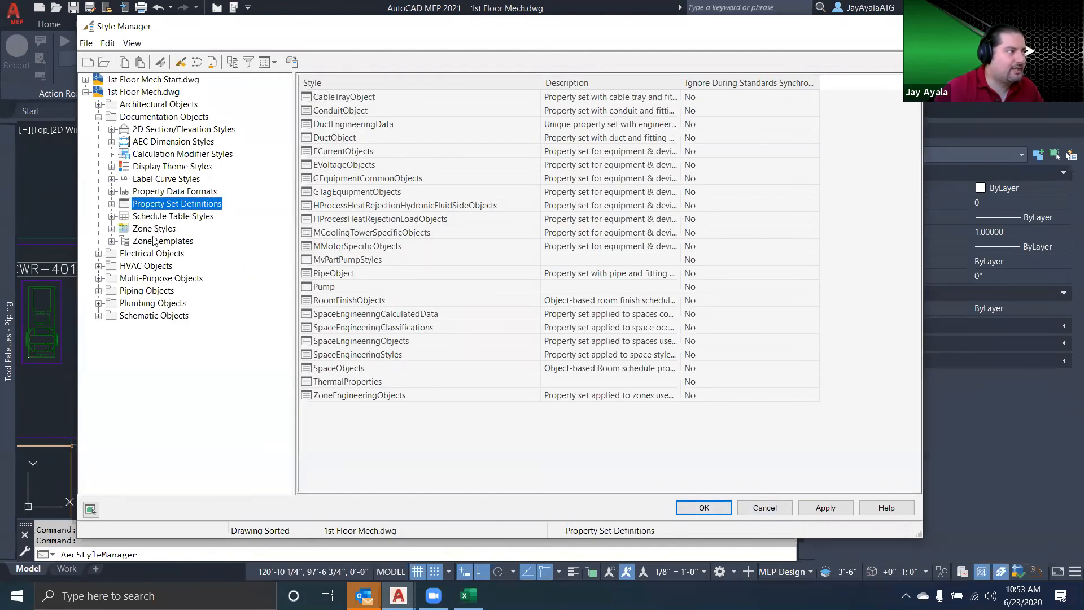
left_click(177, 218)
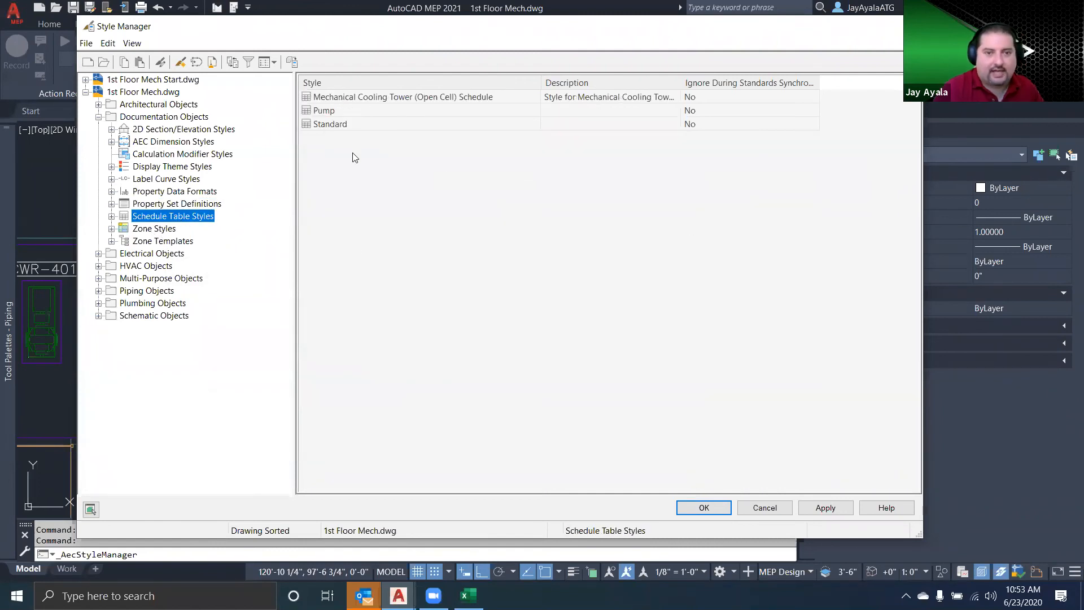
double_click(331, 111)
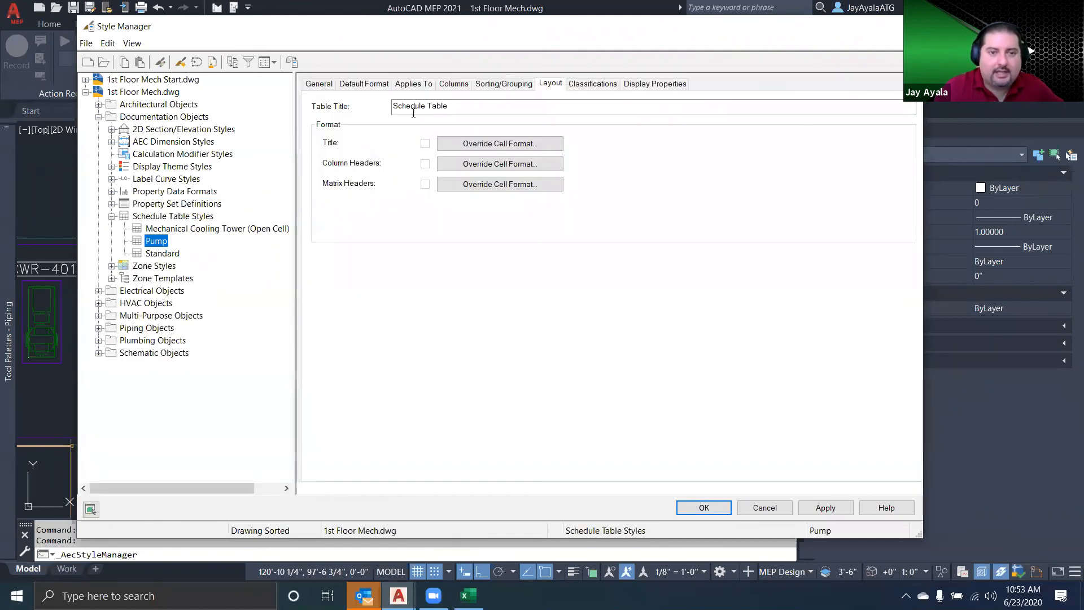
left_click(453, 83)
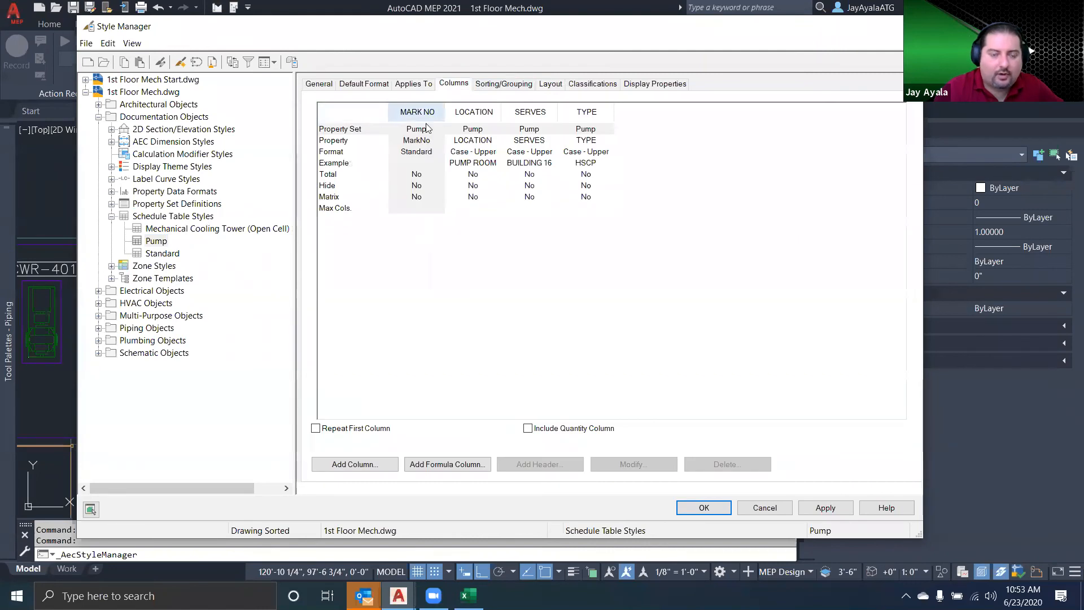
left_click(364, 464)
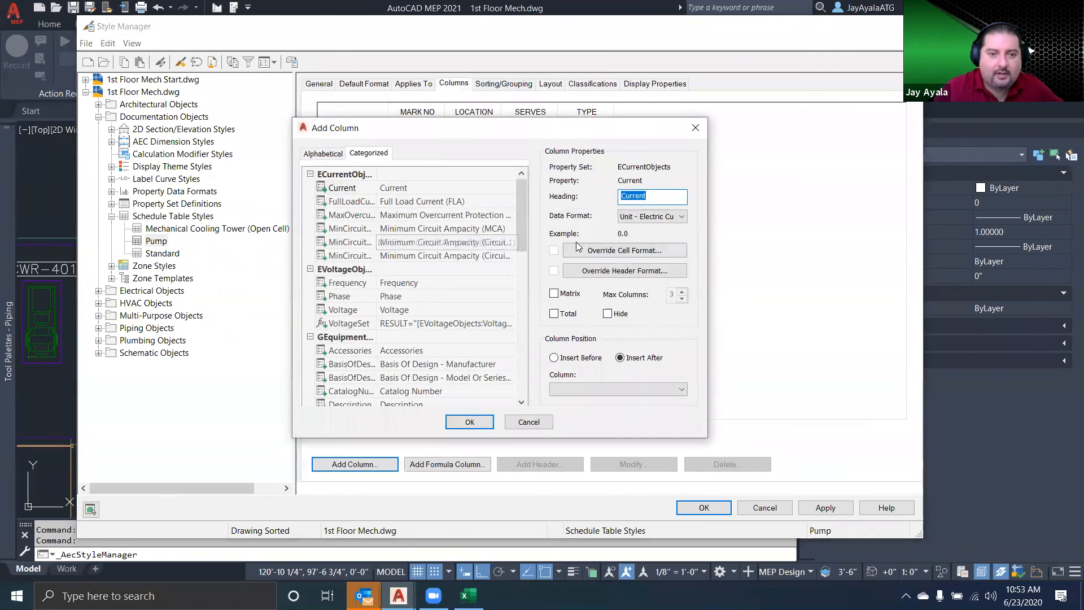
left_click(310, 174)
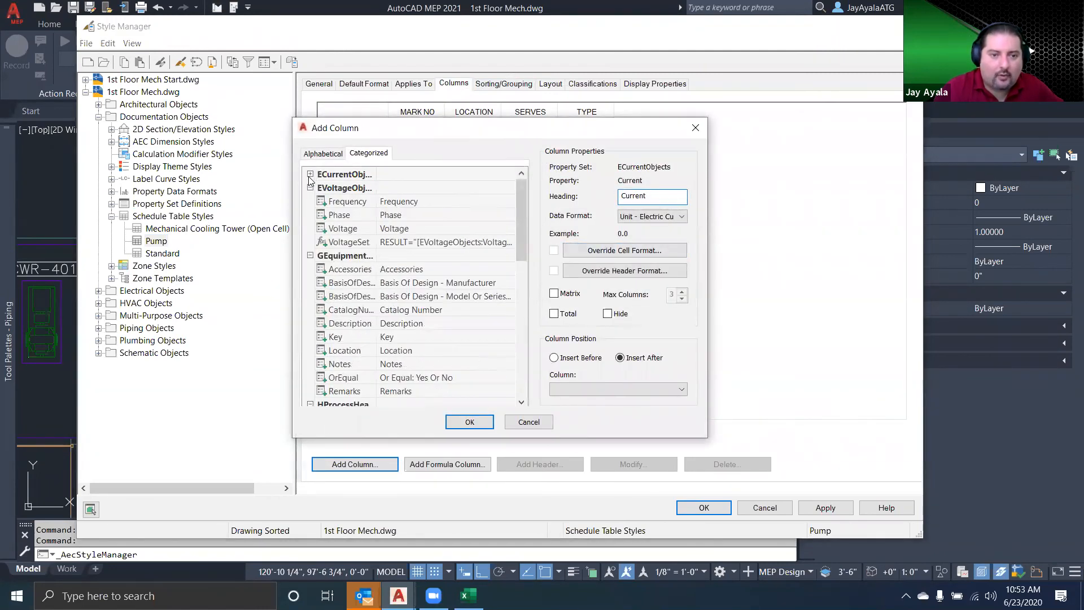
left_click(310, 187)
left_click(310, 201)
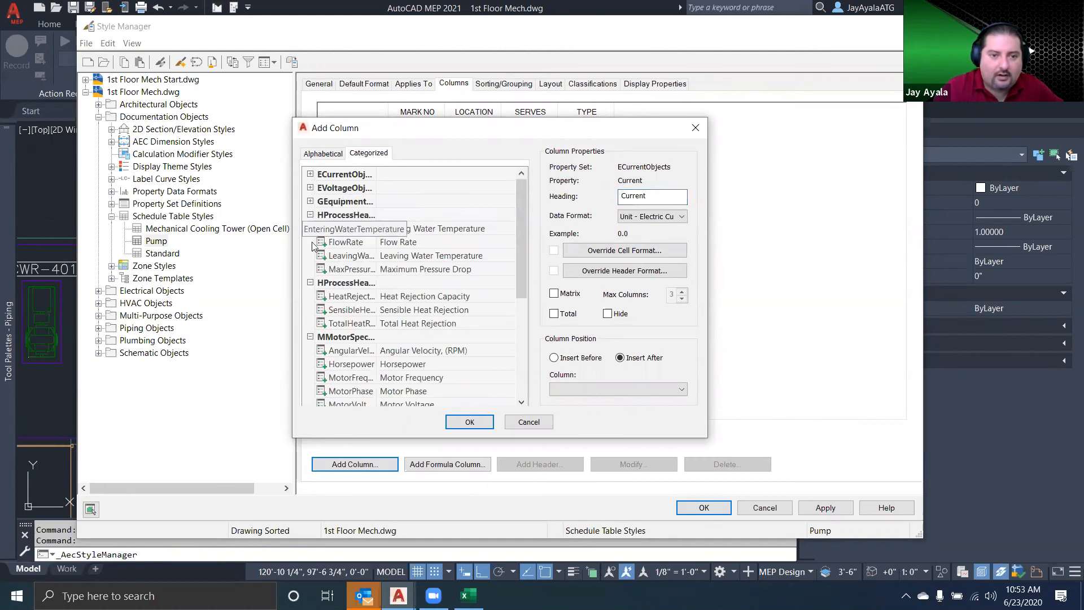
left_click(310, 215)
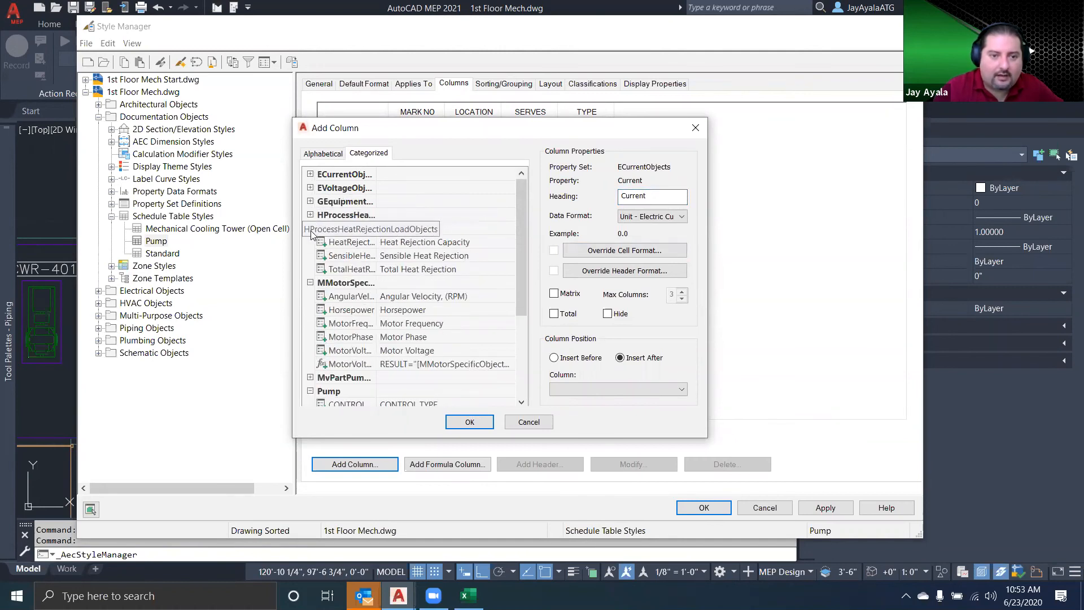
left_click(513, 422)
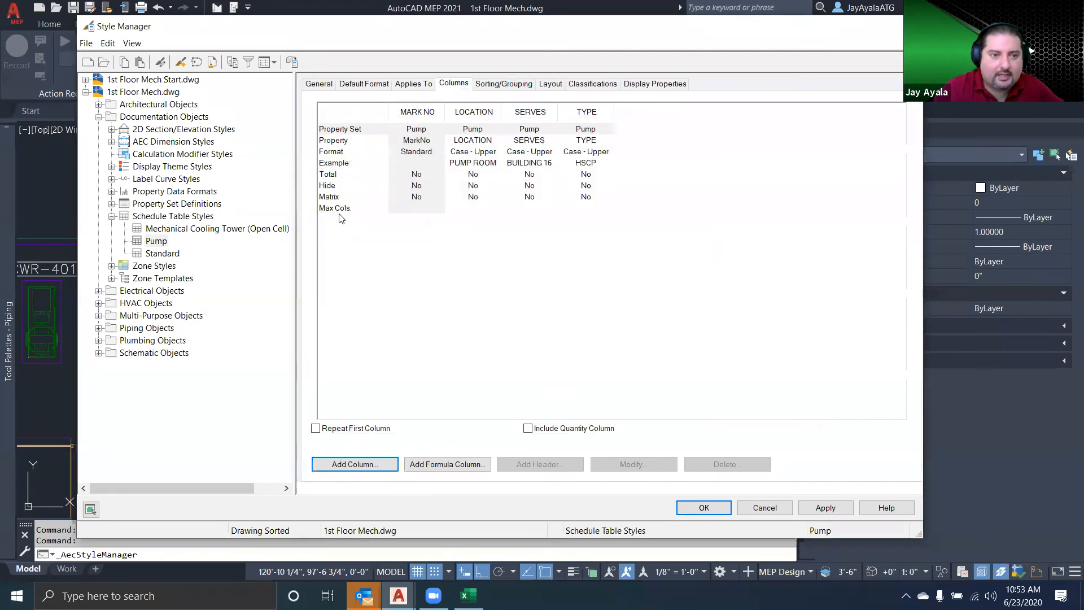
Add the HP property from the Pump property set as a new column in the Pump schedule table style
left_click(155, 241)
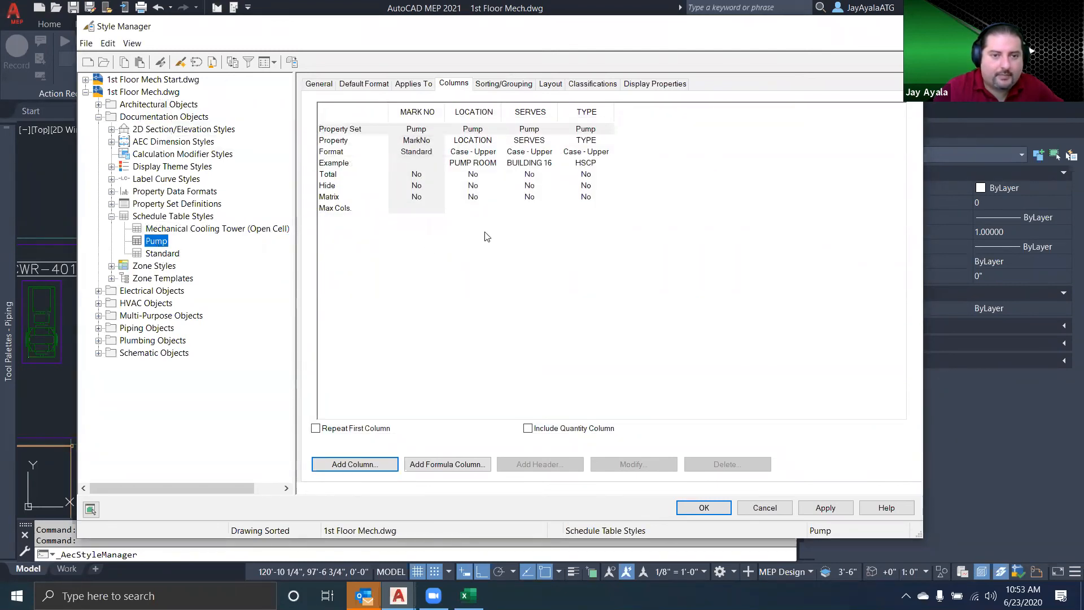
left_click(361, 464)
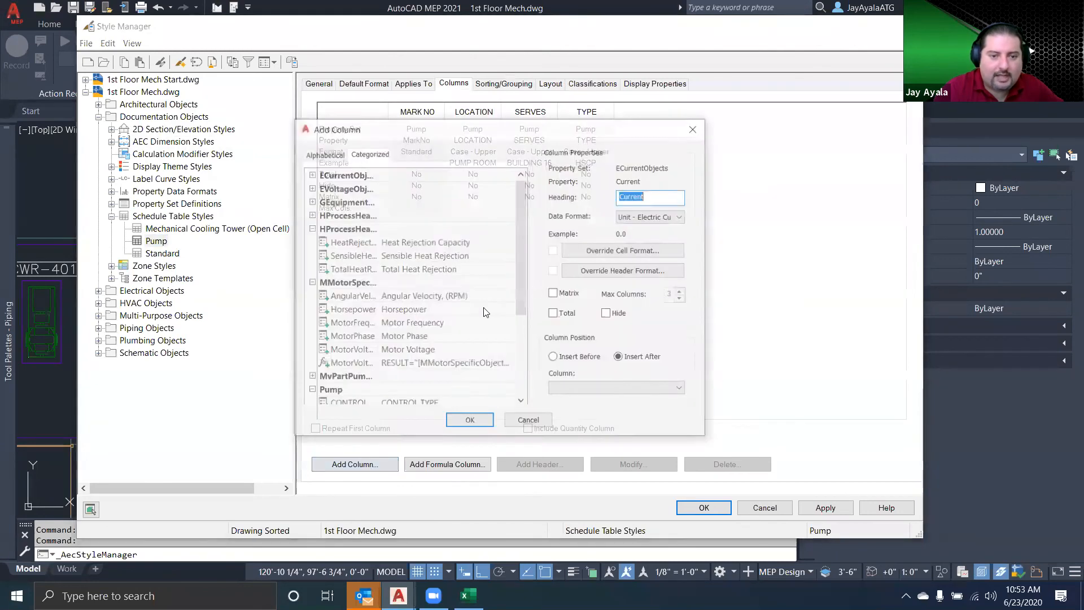
left_click(310, 228)
left_click(310, 241)
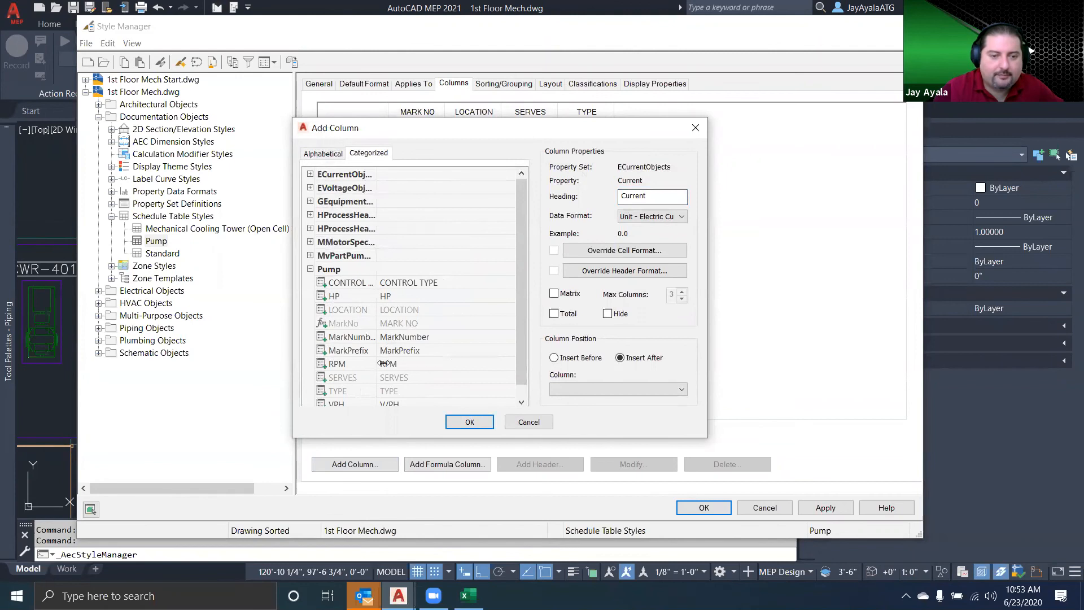
scroll(350, 297, "down", 1)
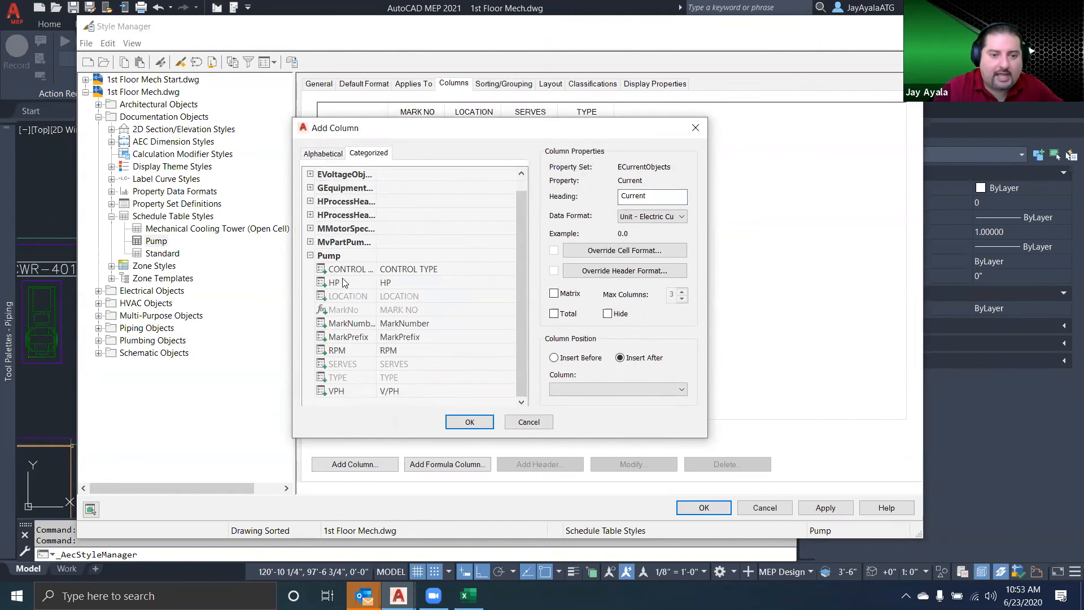
left_click(334, 283)
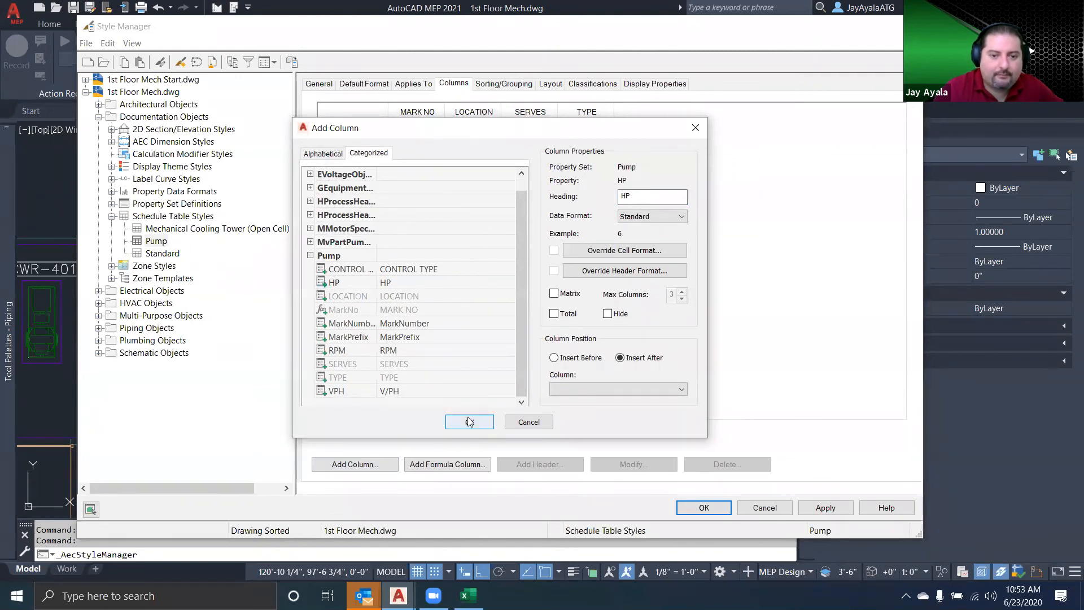
left_click(474, 423)
Add the RPM and VPH properties of the Pump property set as columns following the HP column
left_click(368, 461)
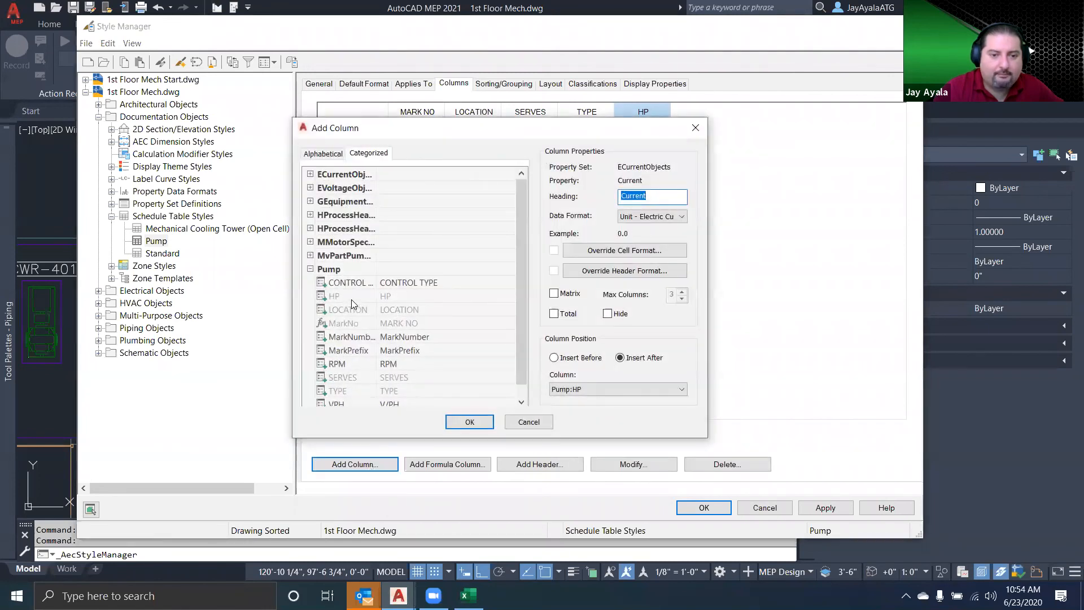
left_click(338, 364)
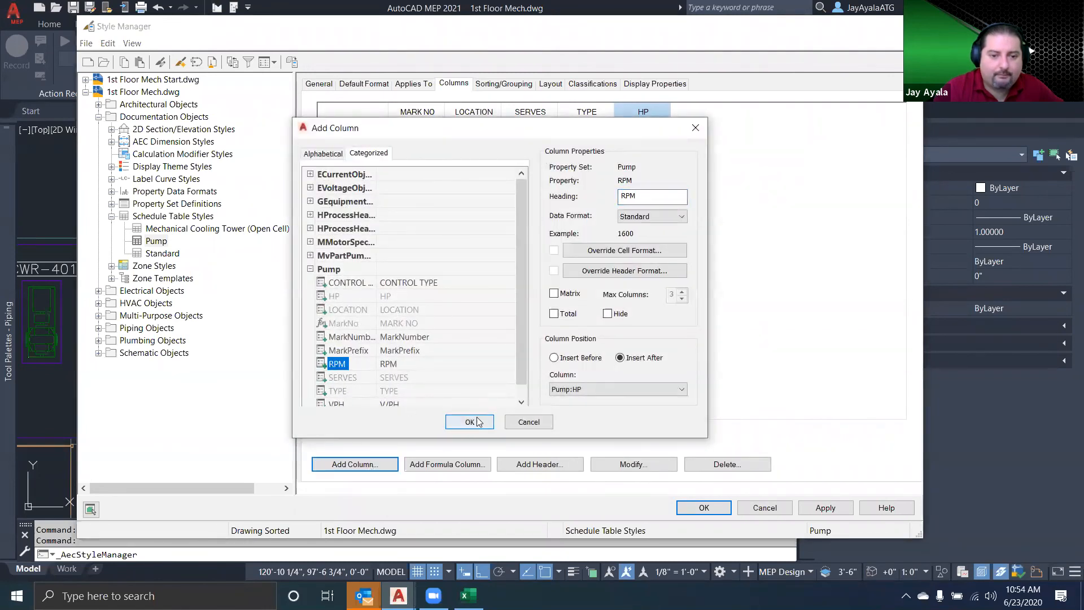
left_click(469, 421)
left_click(354, 464)
scroll(354, 370, "down", 1)
left_click(336, 390)
left_click(470, 422)
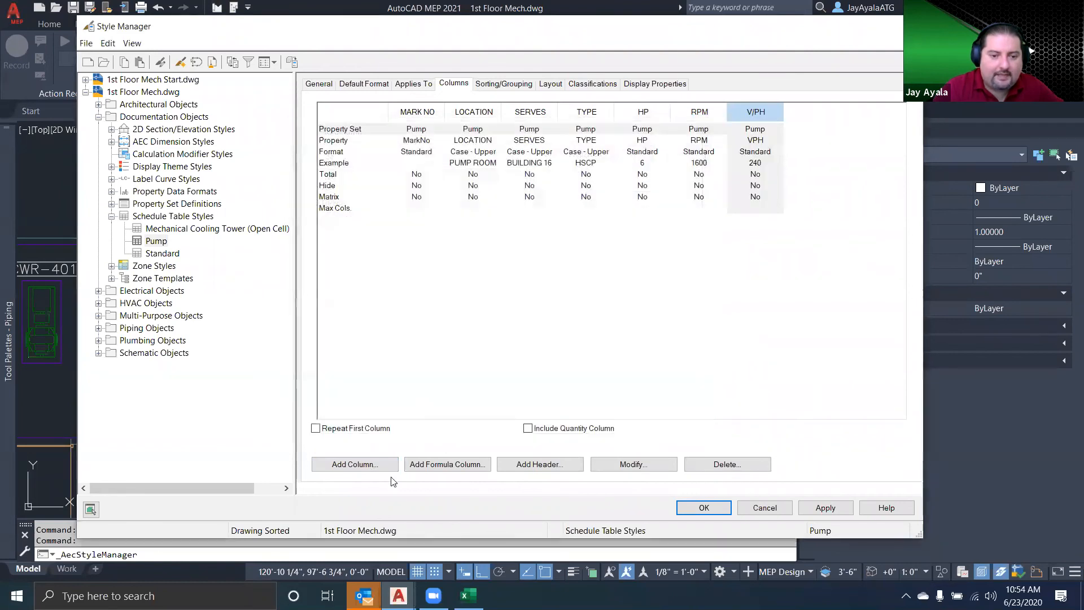
Add the CONTROL TYPE property as the last column of the Pump schedule table style and accept the style changes
left_click(355, 464)
left_click(345, 285)
left_click(469, 421)
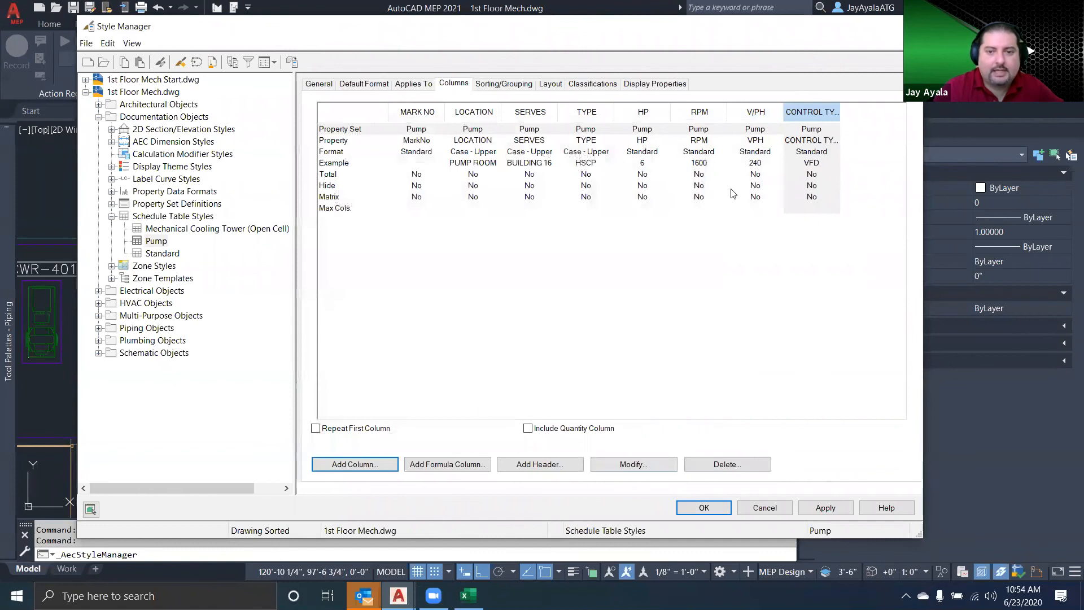
left_click(703, 507)
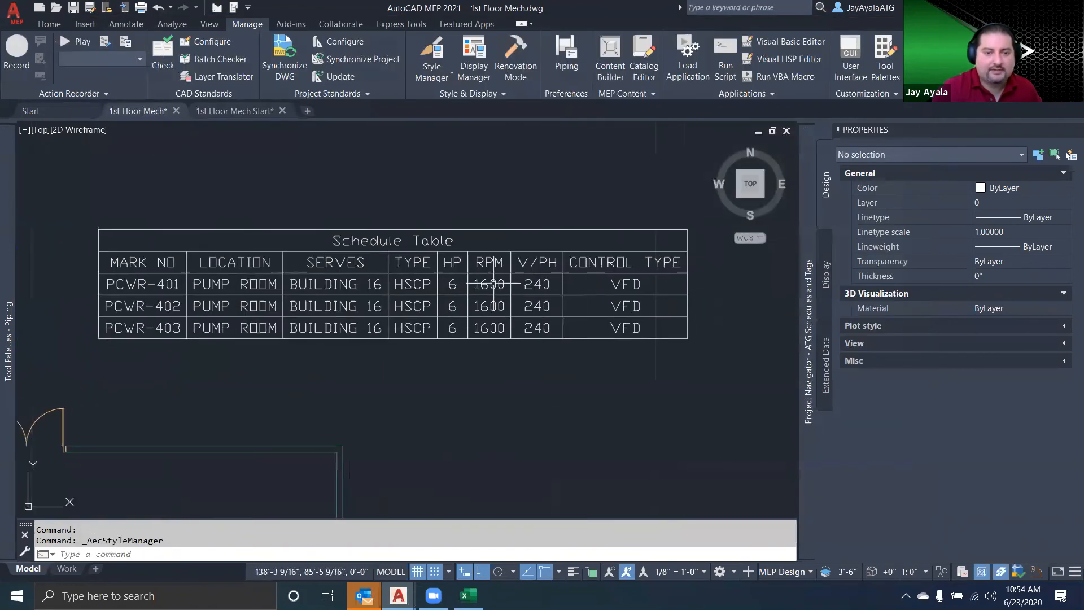
Add a MOTOR DATA header spanning the HP, RPM, V/PH and CONTROL TYPE columns in the placed schedule table's style
left_click(512, 288)
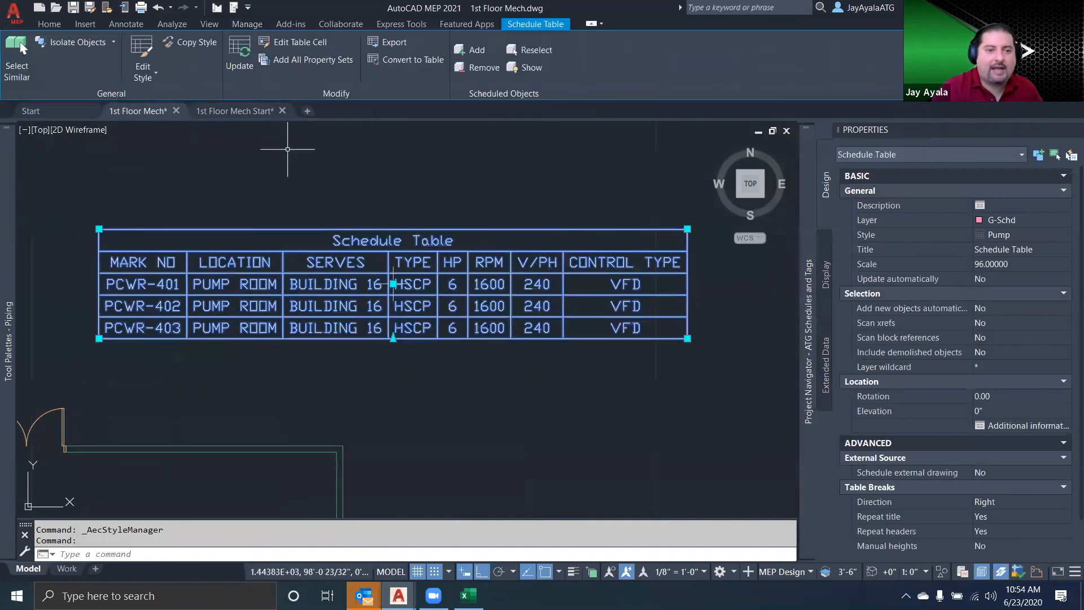
left_click(142, 63)
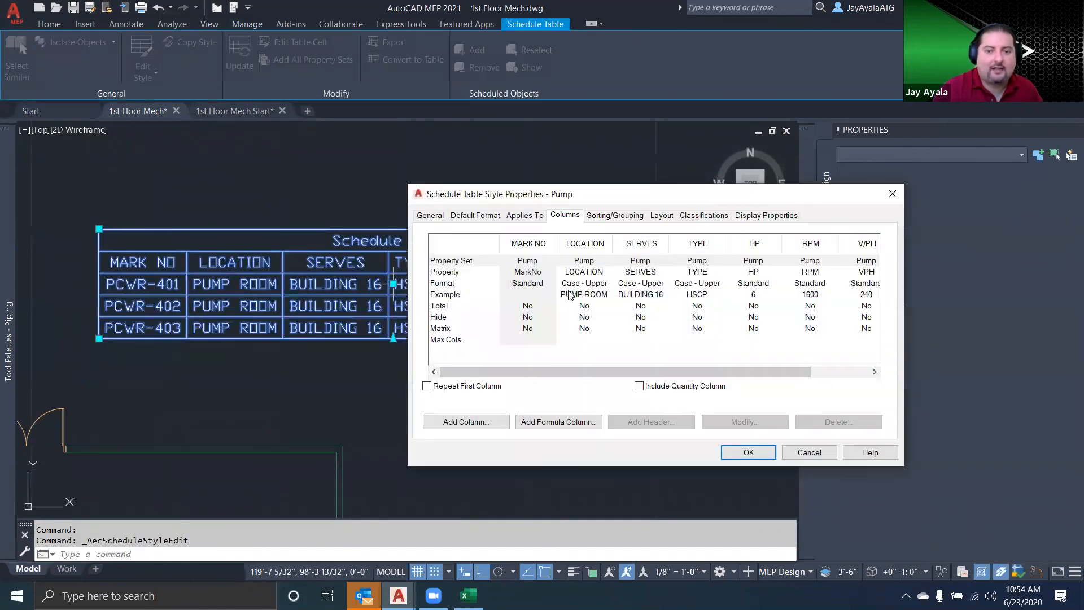
left_click(777, 263)
left_click(826, 242, "shift")
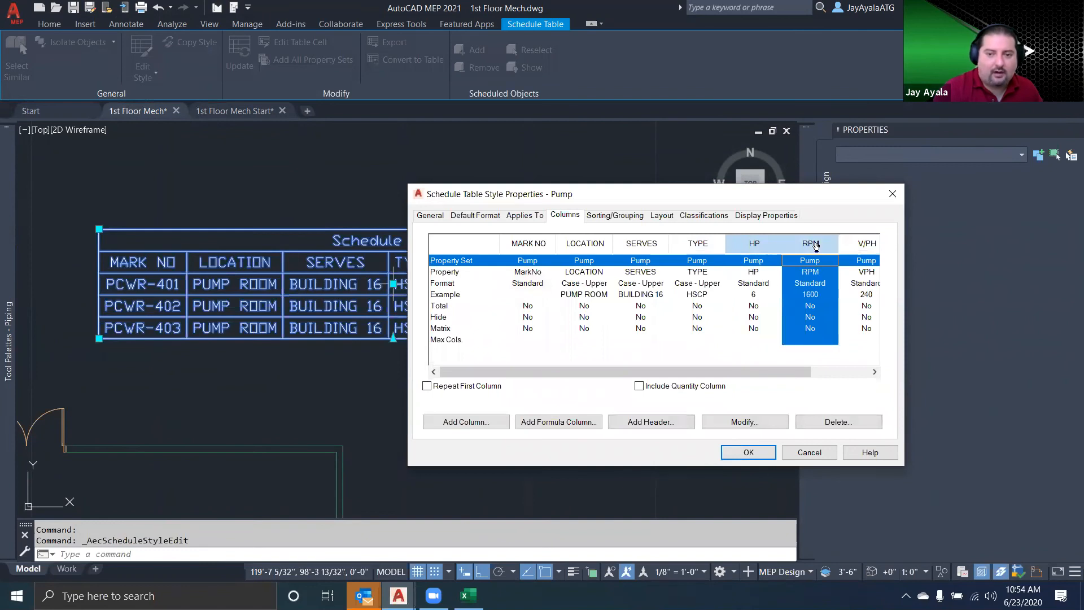
left_click(860, 244, "shift")
left_click_drag(749, 372, 807, 370)
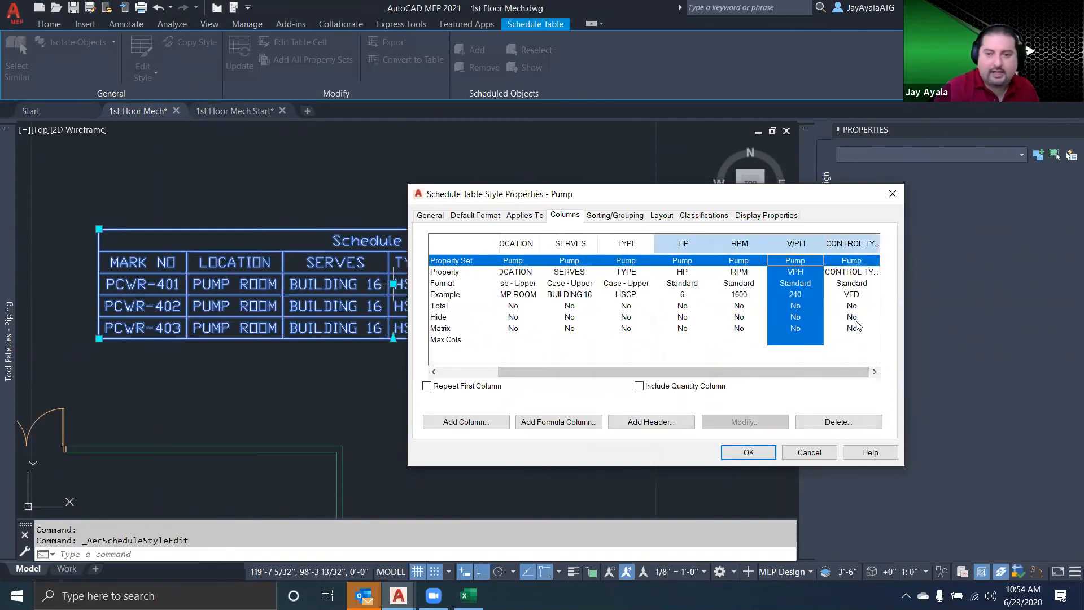
left_click(659, 425)
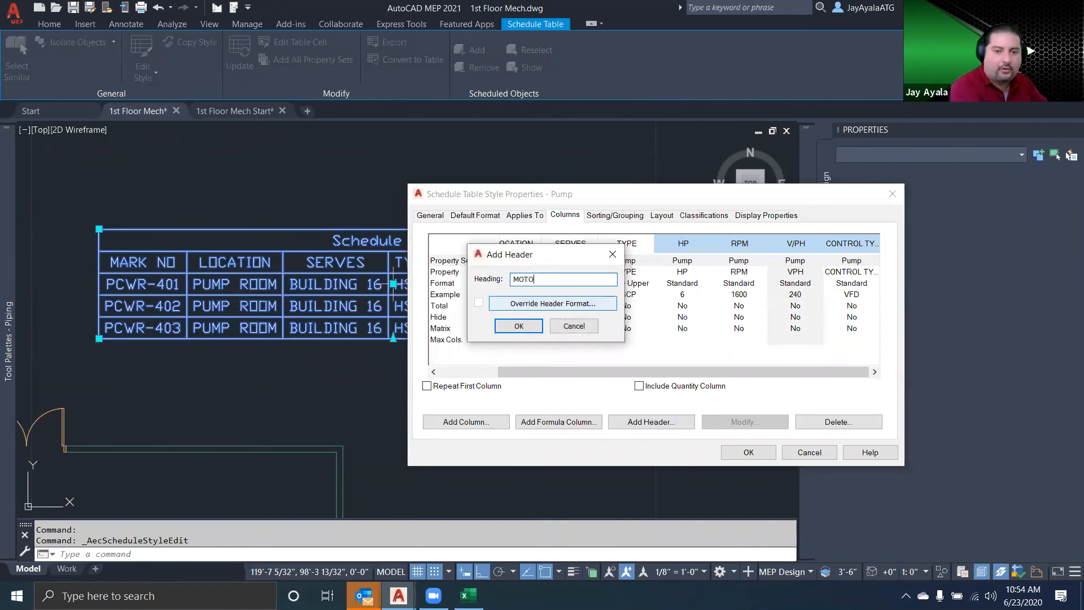
left_click(518, 325)
left_click(748, 452)
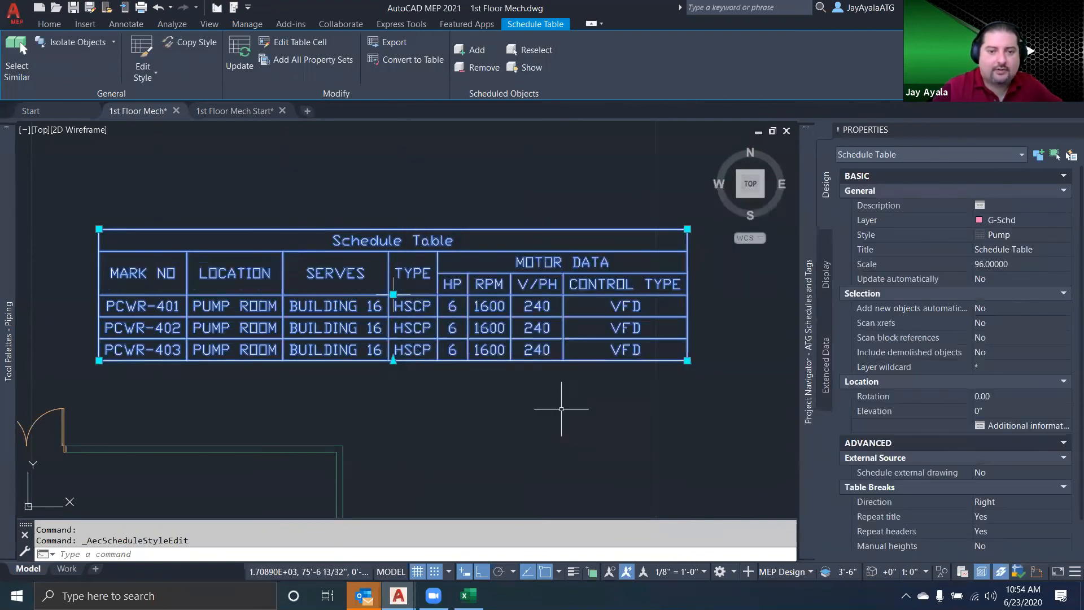
key("Escape")
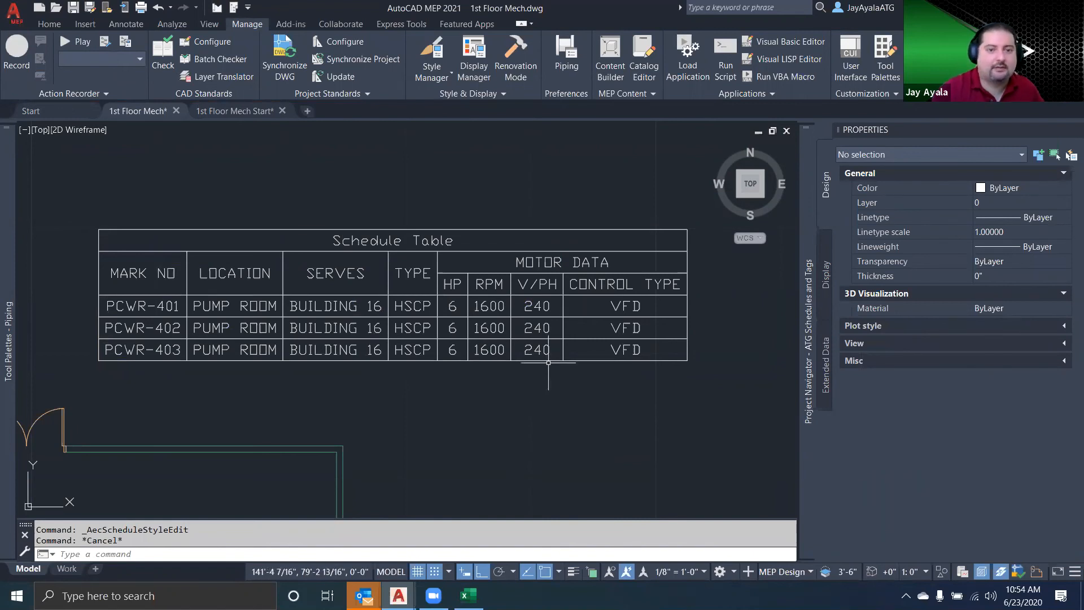
Change the text style in the default format of the placed Pump schedule table's style to one with smoother lettering
left_click(550, 319)
left_click(388, 278)
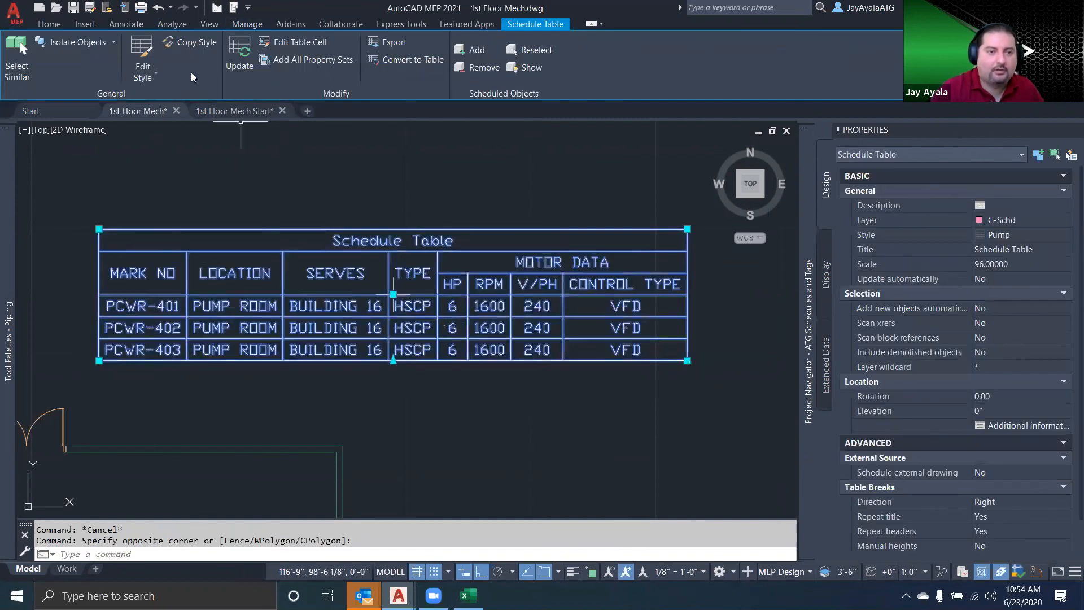
left_click(136, 50)
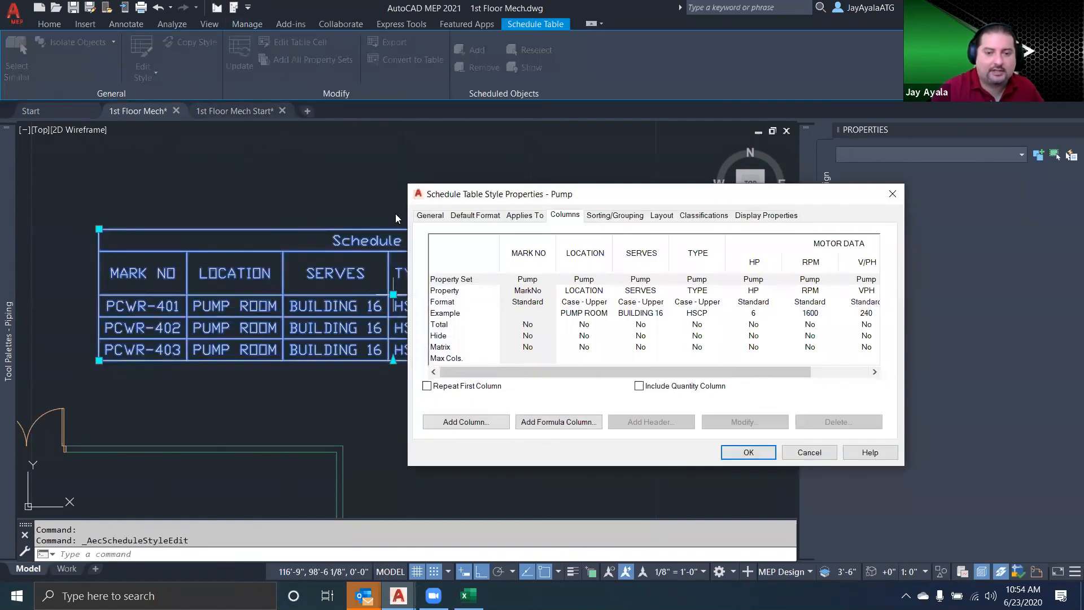
left_click(472, 216)
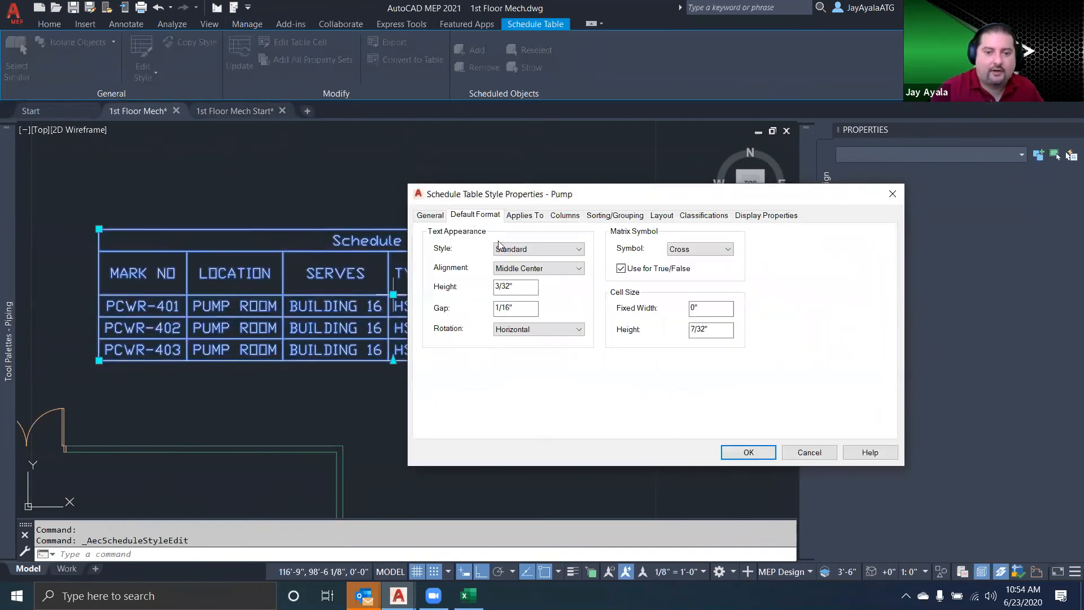
left_click(578, 249)
left_click(563, 288)
left_click(748, 453)
key("Escape")
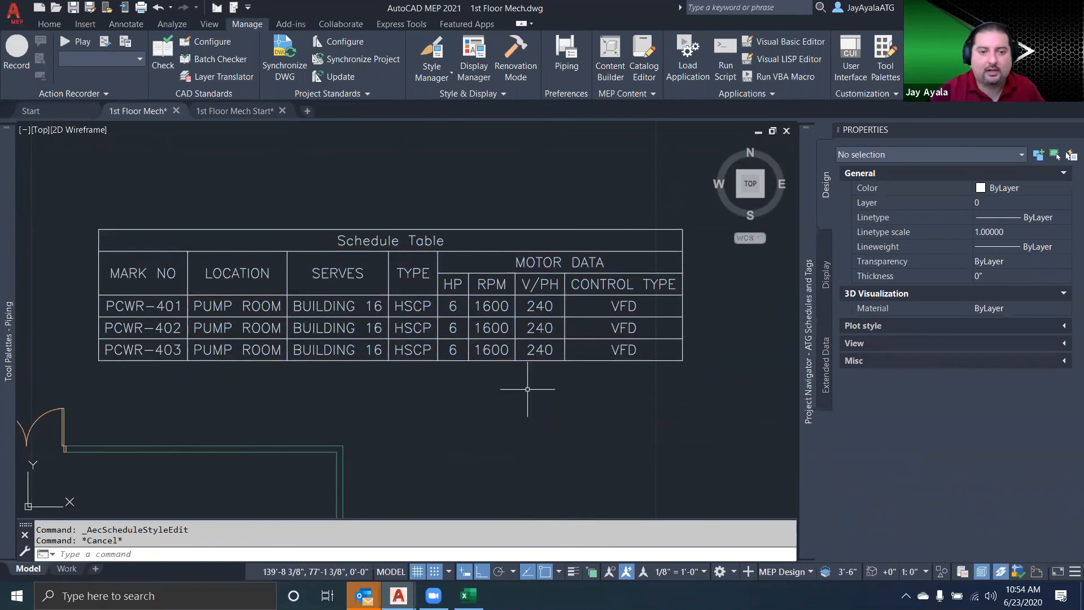
Change the table title in the placed Pump schedule table's style to PUMP SCHEDULE
left_click(475, 323)
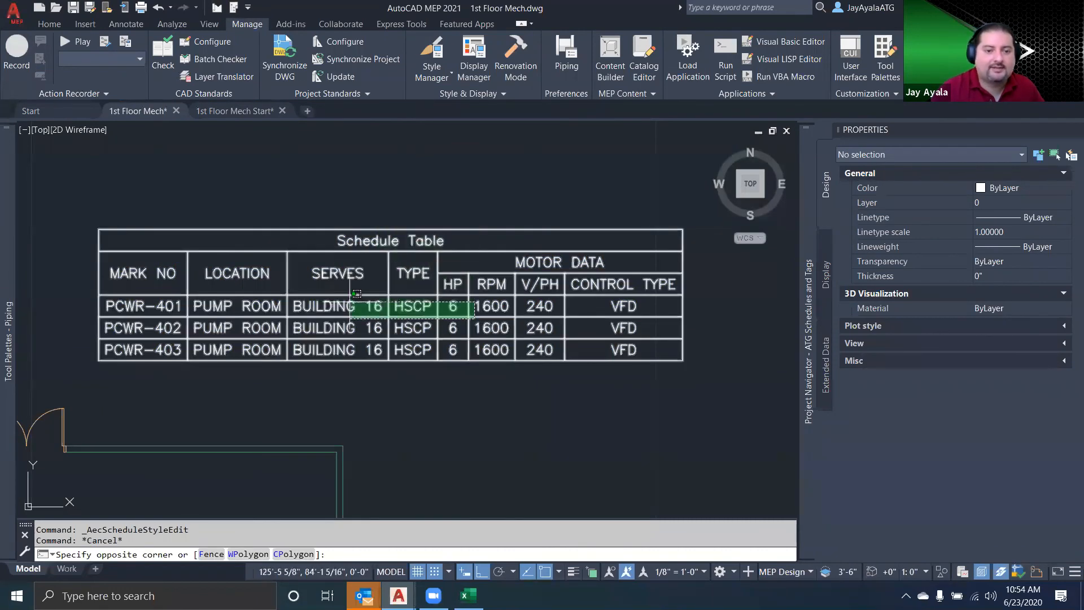
key("Escape")
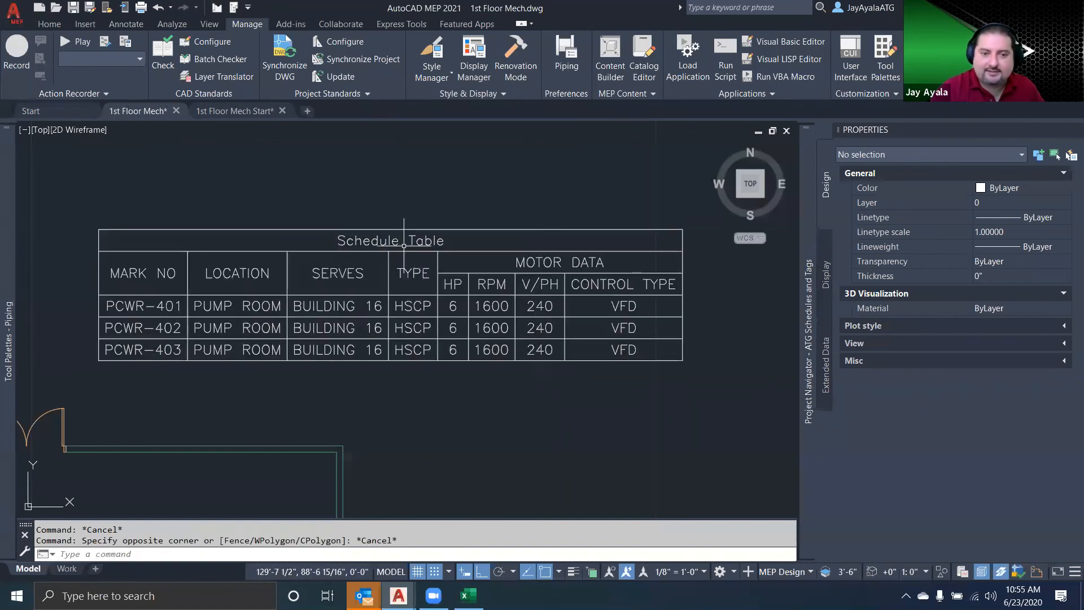
left_click(277, 230)
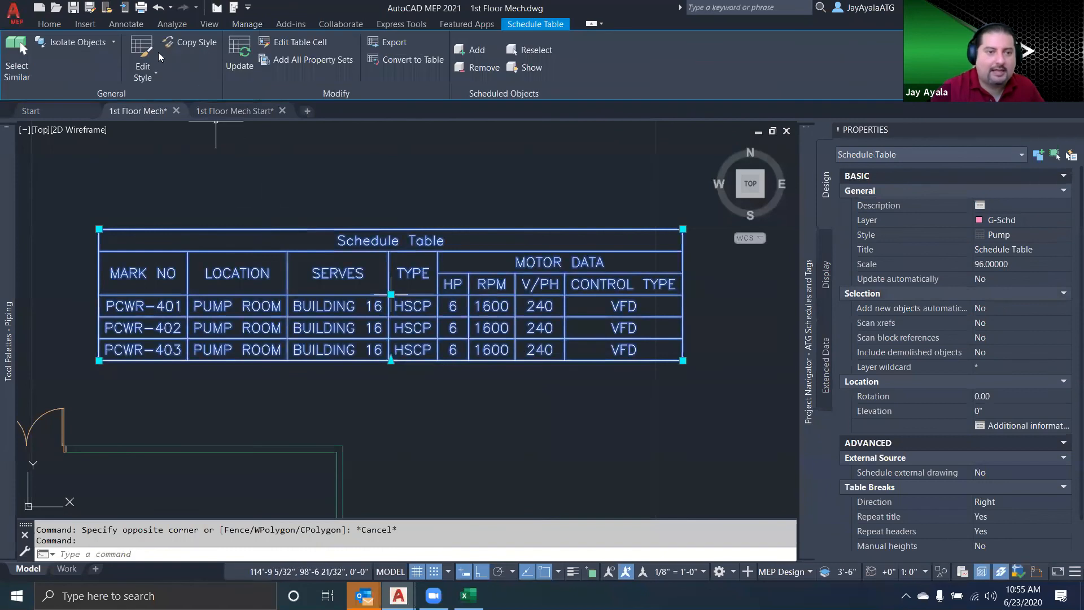
left_click(142, 59)
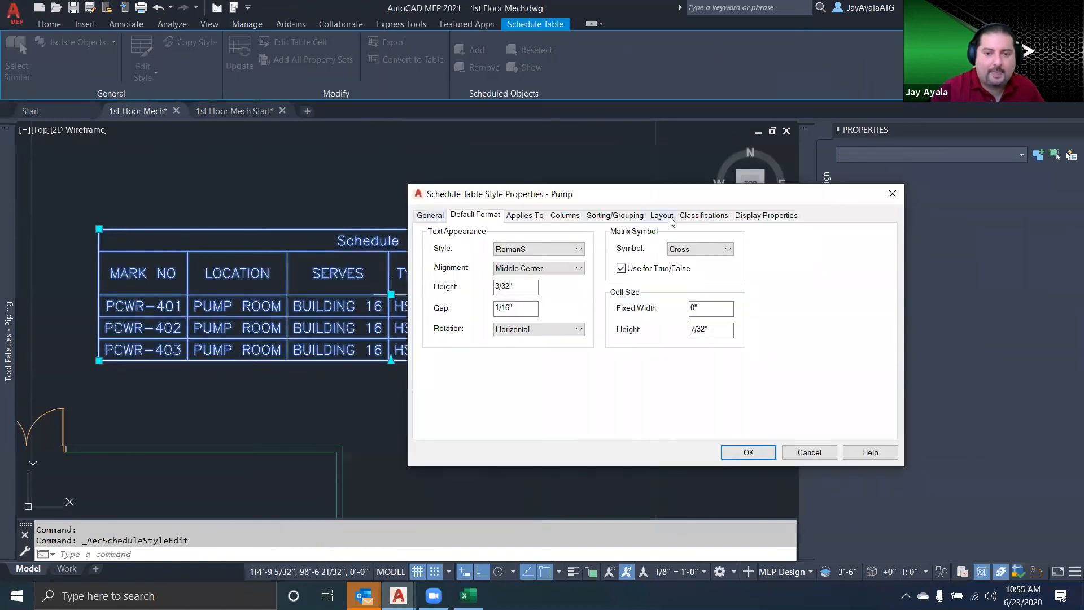
left_click(661, 217)
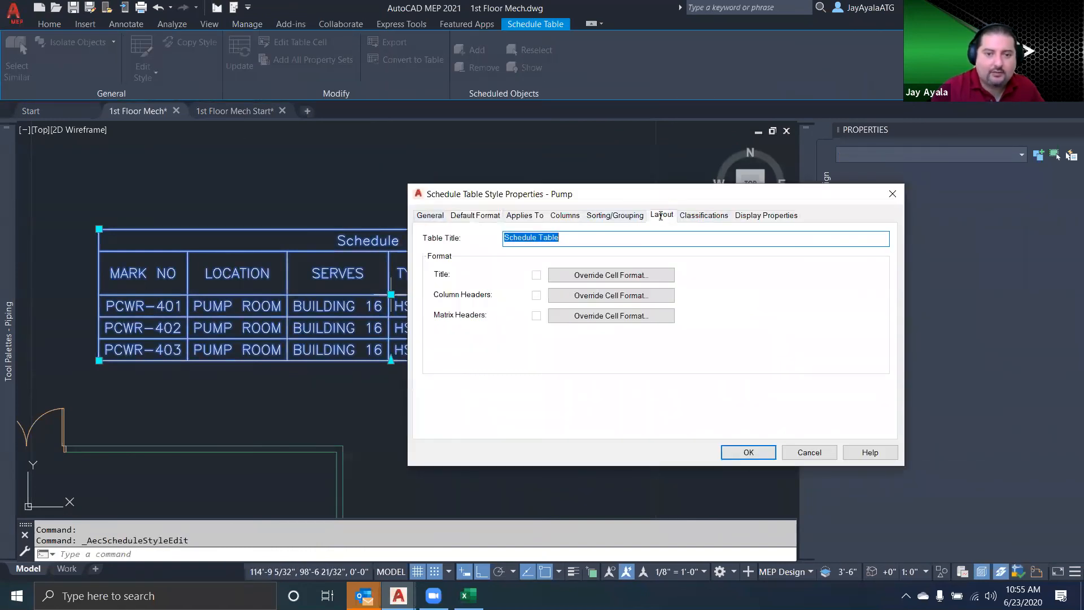
left_click(595, 244)
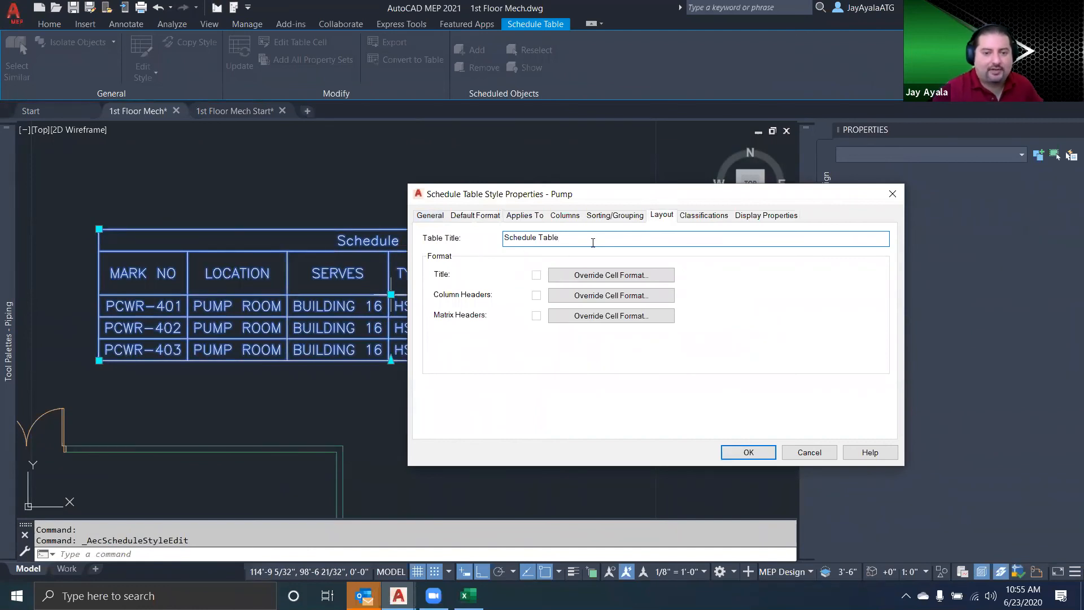
left_click_drag(593, 243, 467, 247)
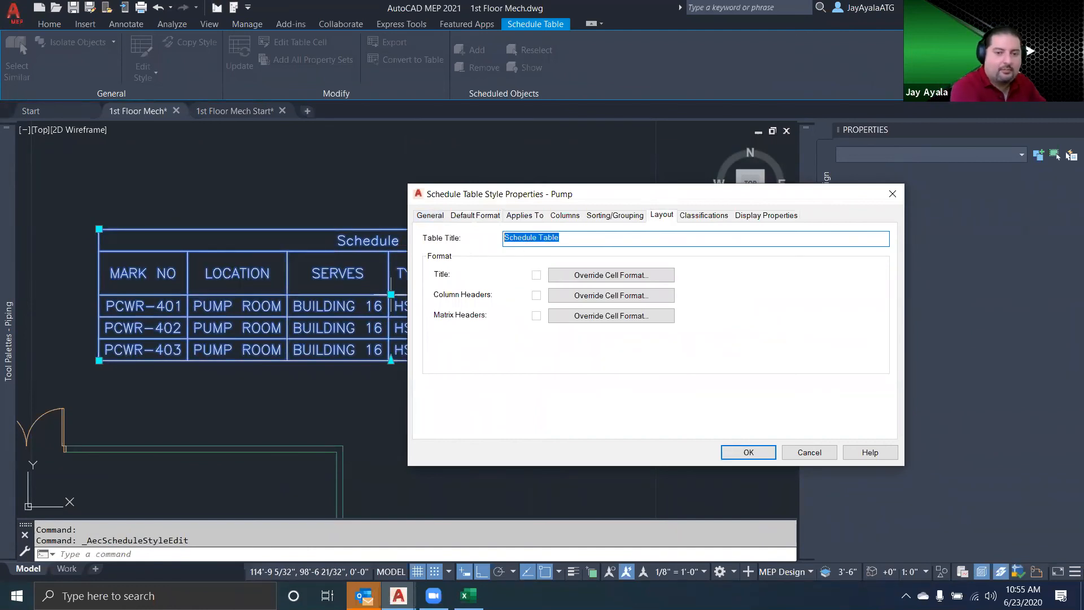
type("pU")
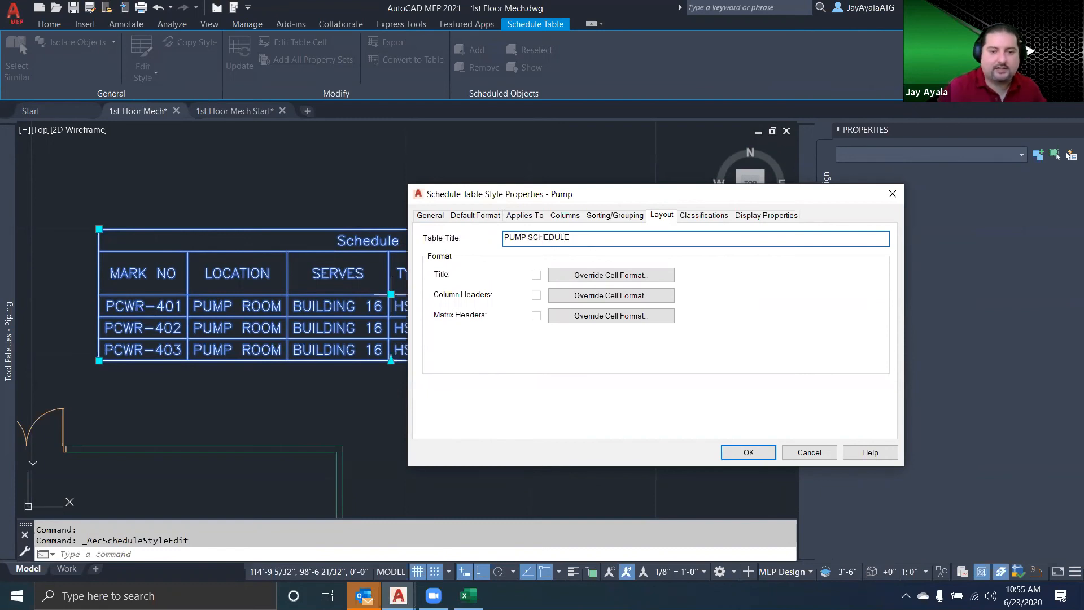
left_click(748, 453)
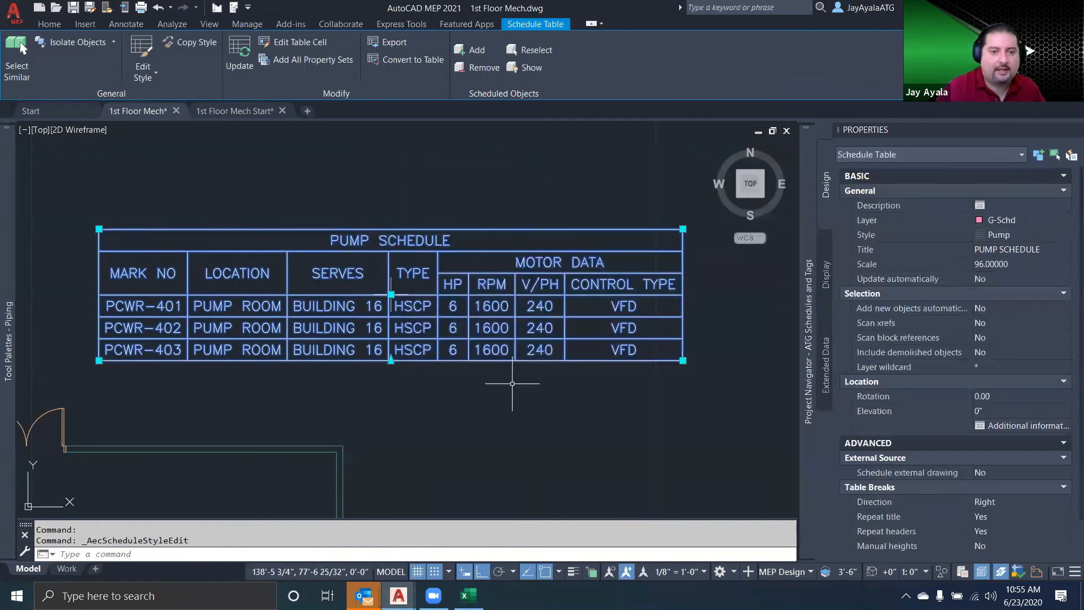
key("Escape")
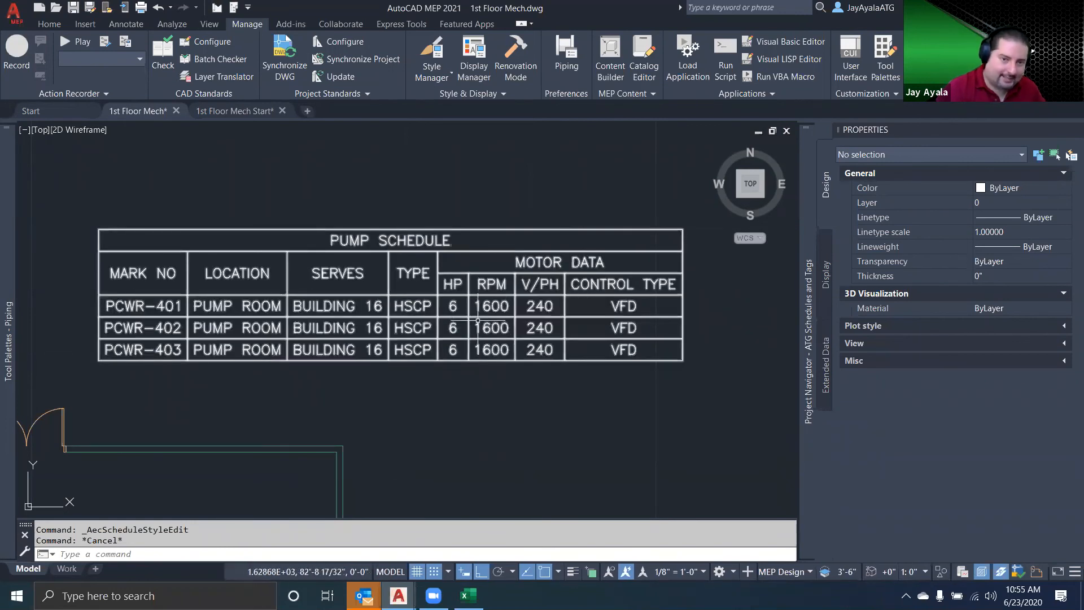
Override the title cell format in the Pump schedule table style with the Arial-Bold text style and a 3/16" text height
left_click(440, 268)
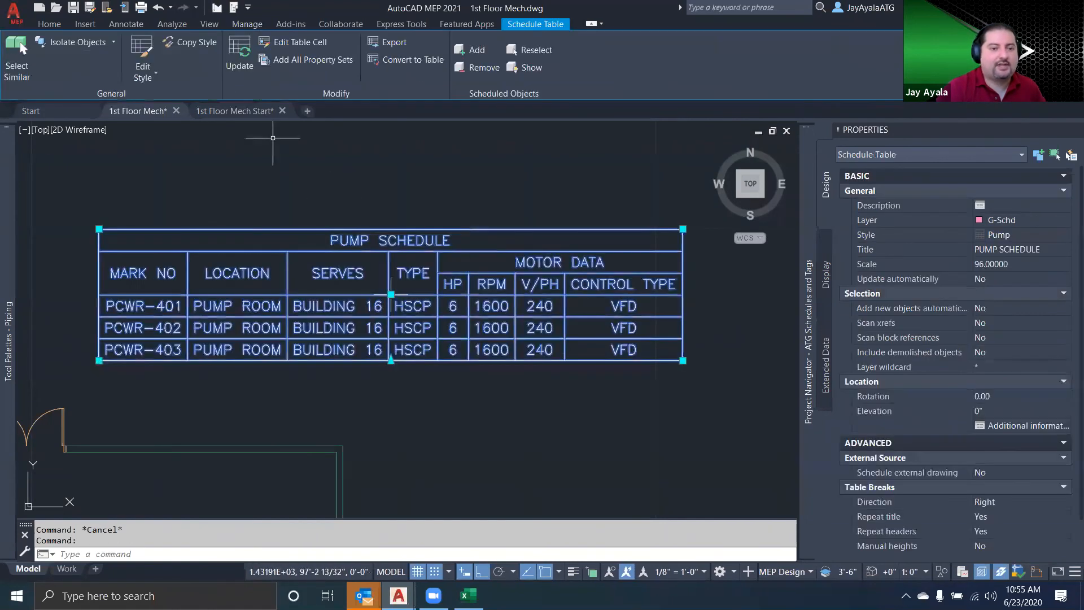
left_click(153, 52)
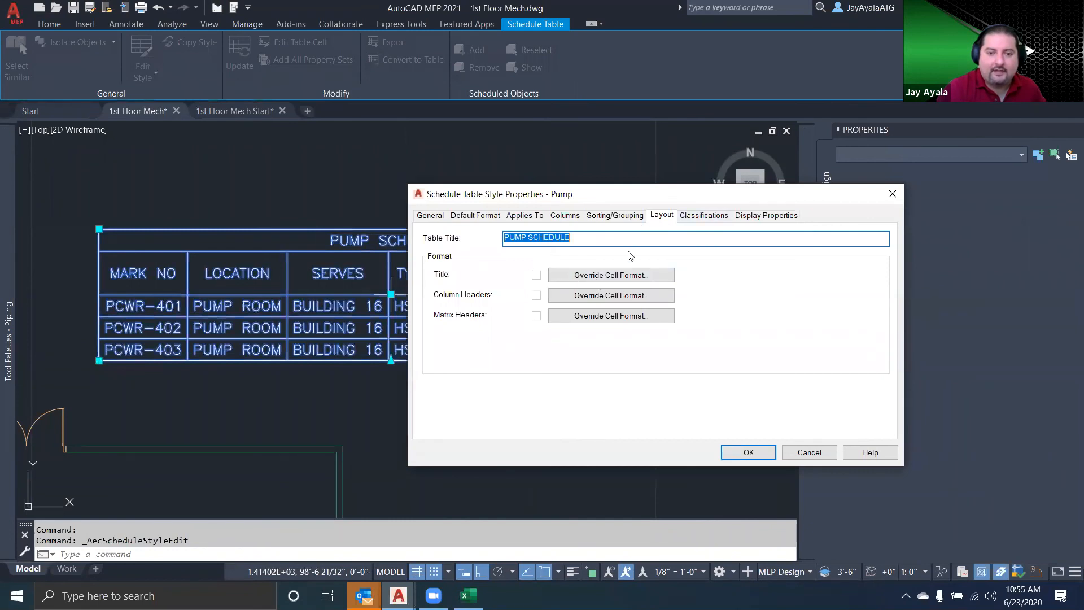
left_click(600, 275)
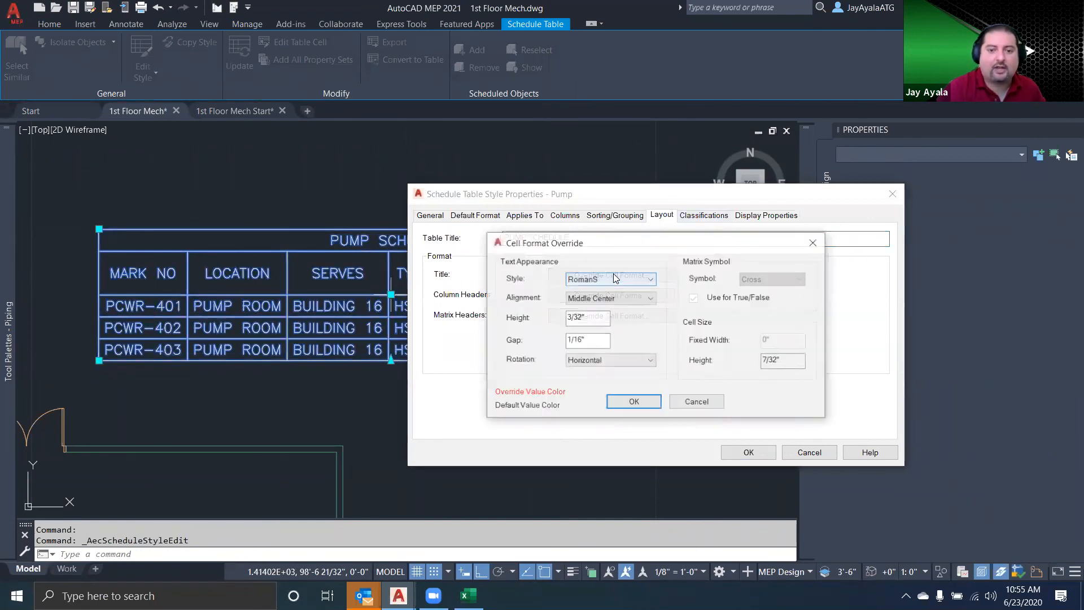
left_click(590, 318)
key("Left")
key("shift+Left")
key("shift+Left")
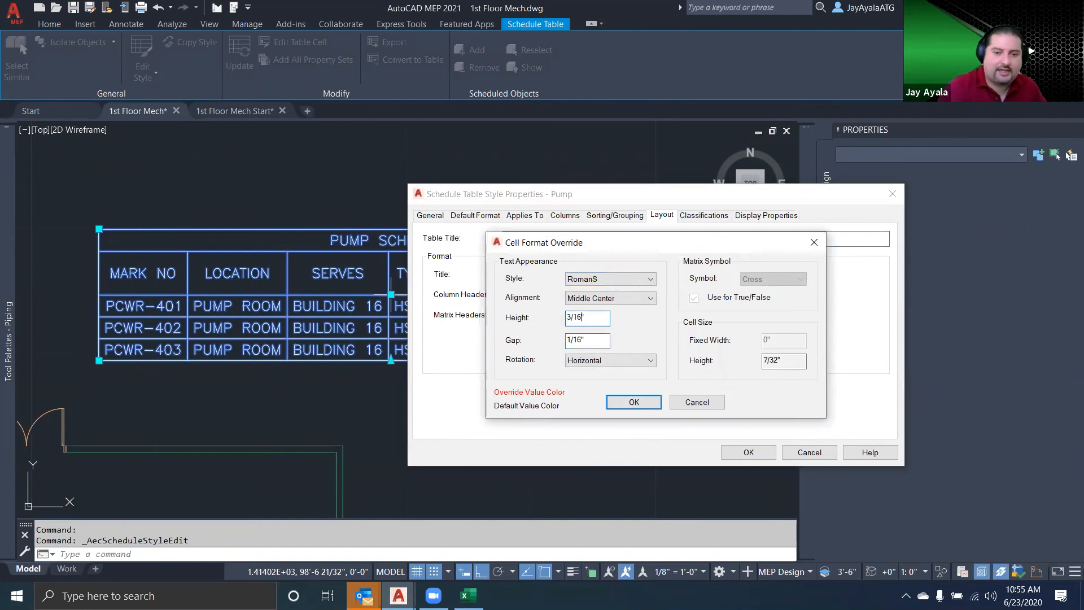
left_click(638, 278)
left_click(617, 310)
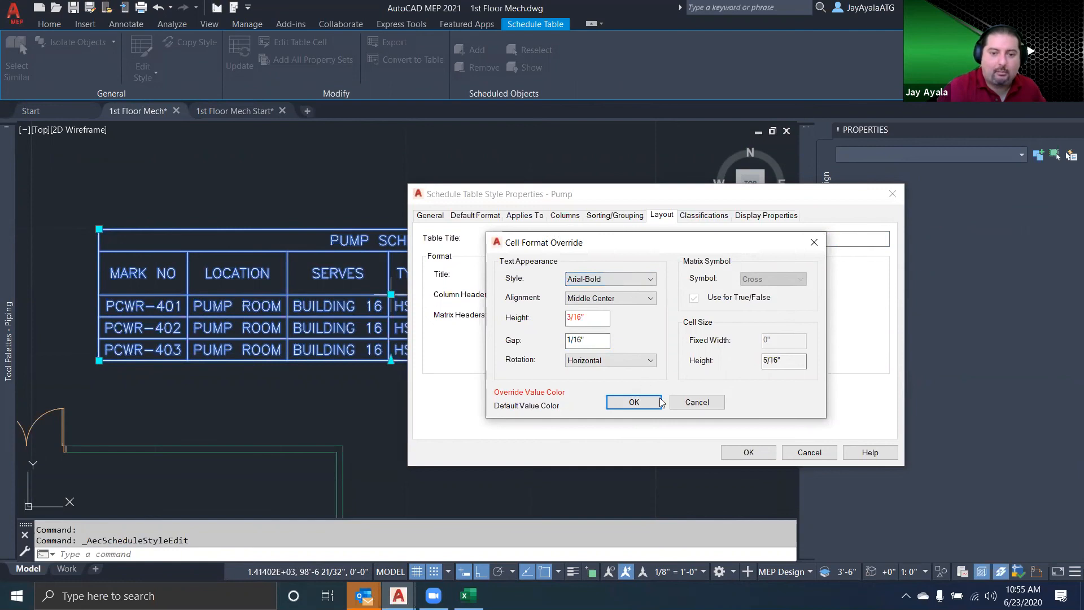
left_click(633, 402)
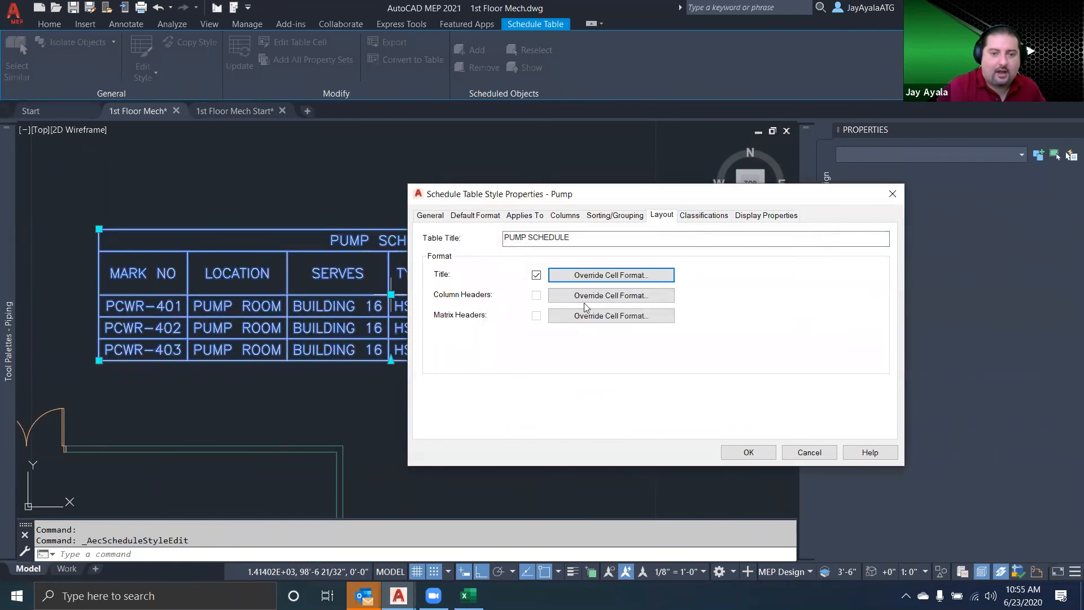
Override the column header format with the Arial-Bold text style and a 5/32" text height, and accept the style changes
left_click(576, 300)
left_click(610, 281)
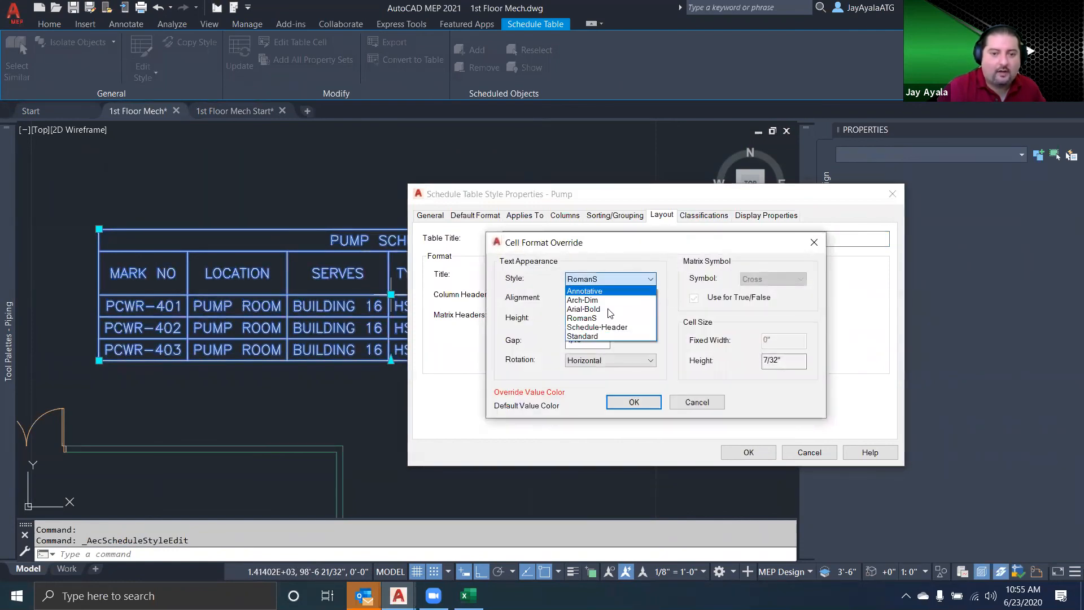
left_click(616, 310)
left_click(590, 317)
double_click(591, 318)
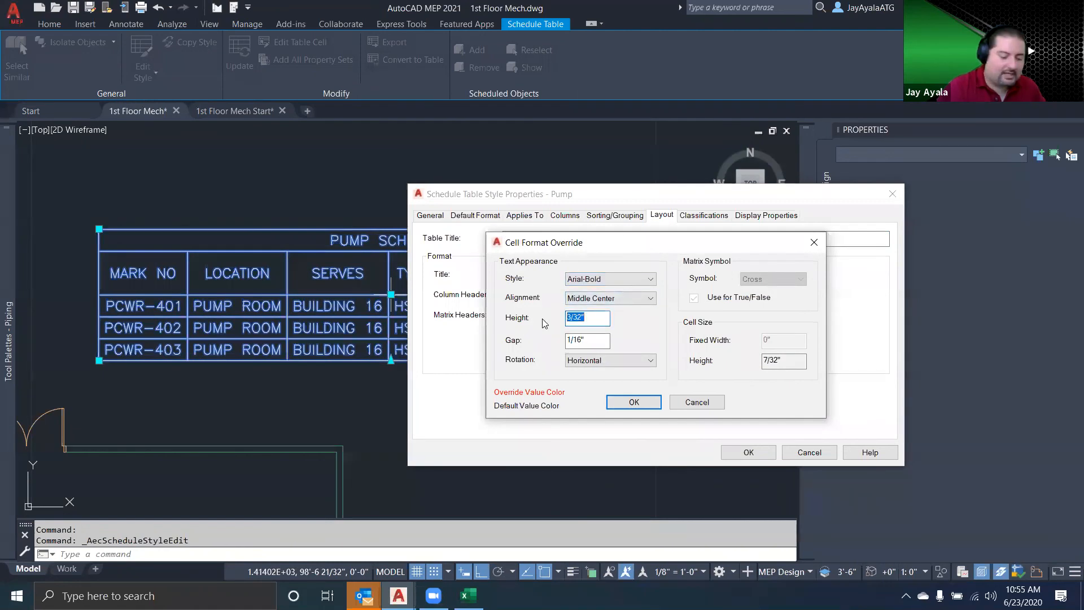
type("1")
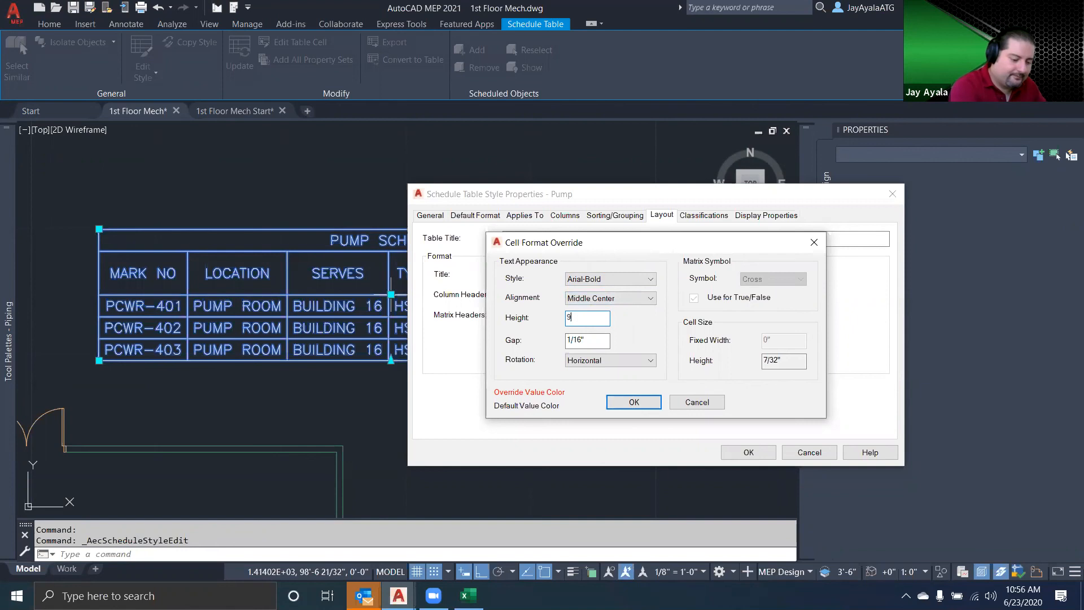
key("Tab")
type("\"")
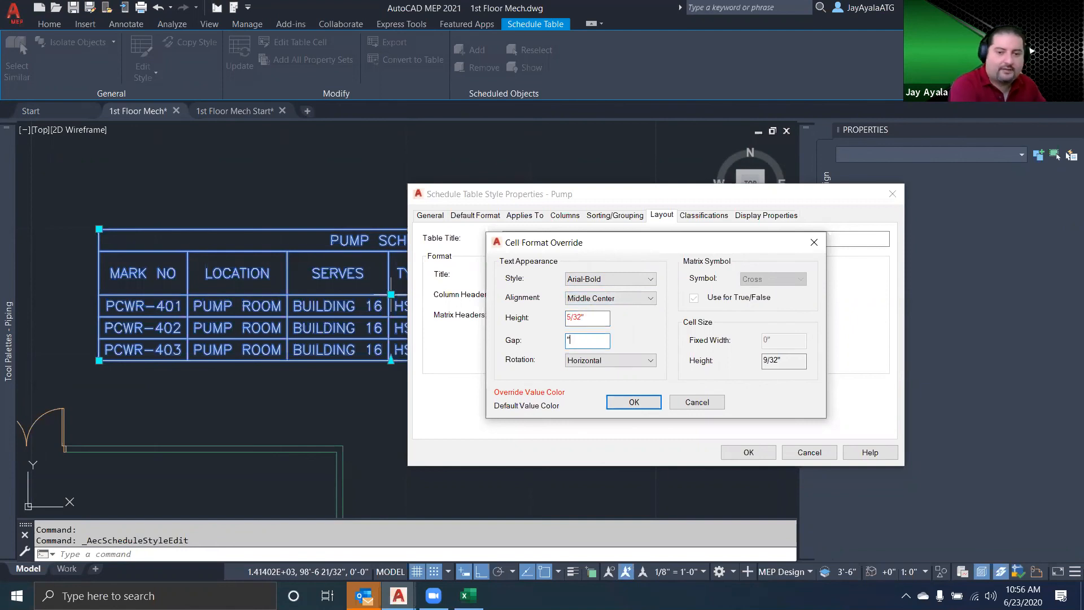
left_click(599, 321)
left_click(635, 403)
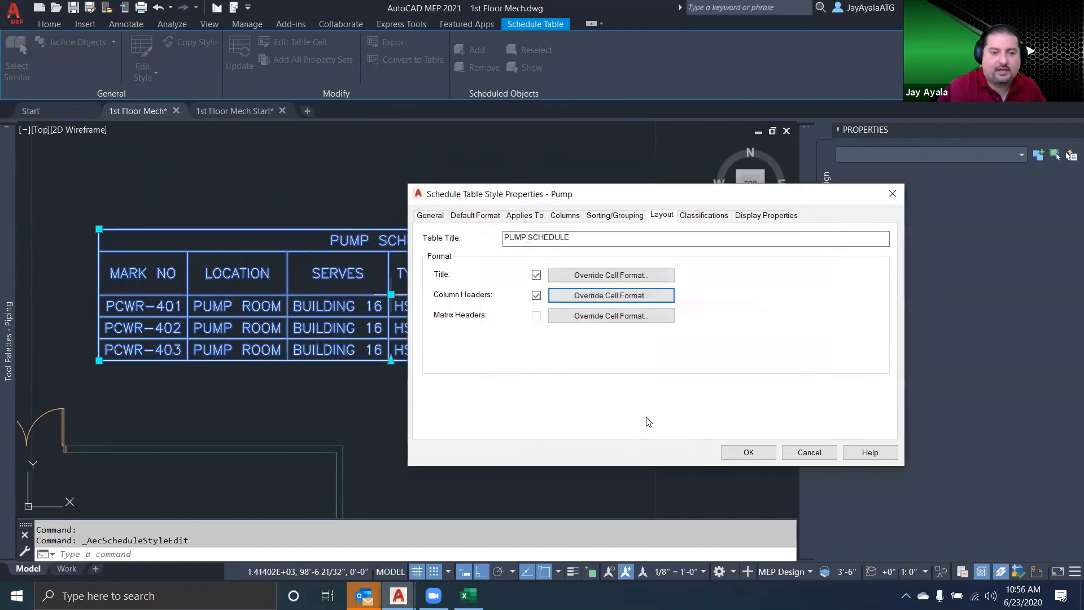
left_click(748, 452)
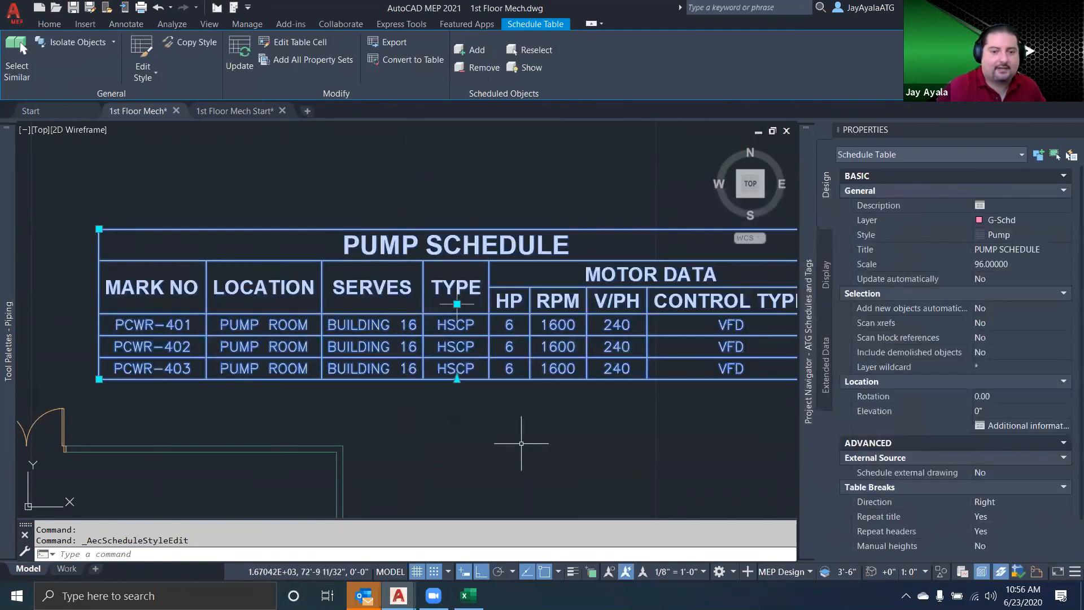
key("Escape")
Compare the placed pump schedule table with the reference schedule in the Excel workbook Pump Schedule.xlsx
scroll(617, 422, "down", 2)
middle_click_drag(617, 422, 577, 391)
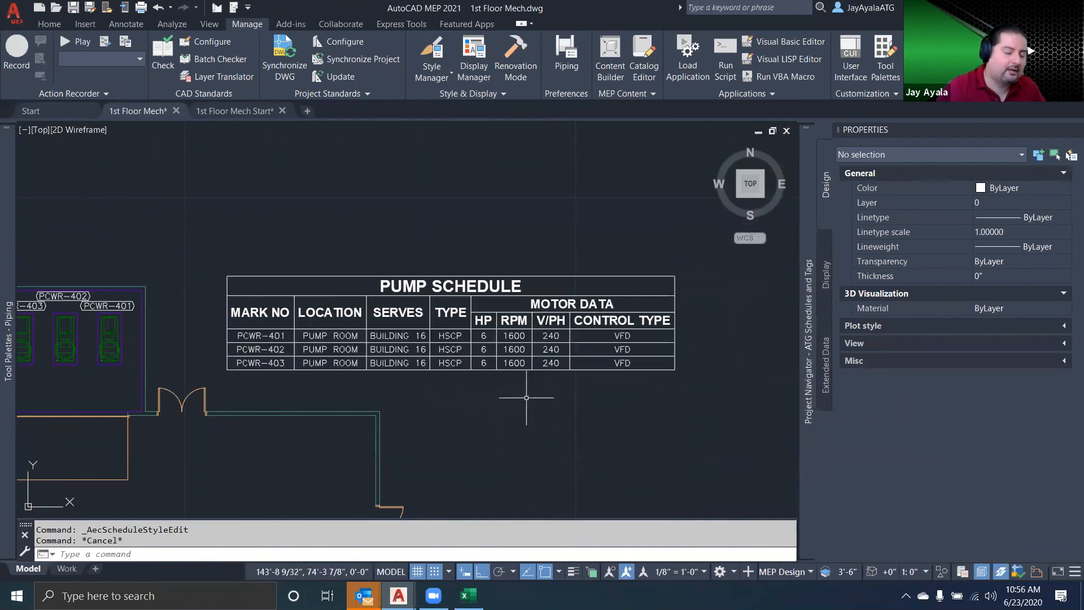
left_click(468, 595)
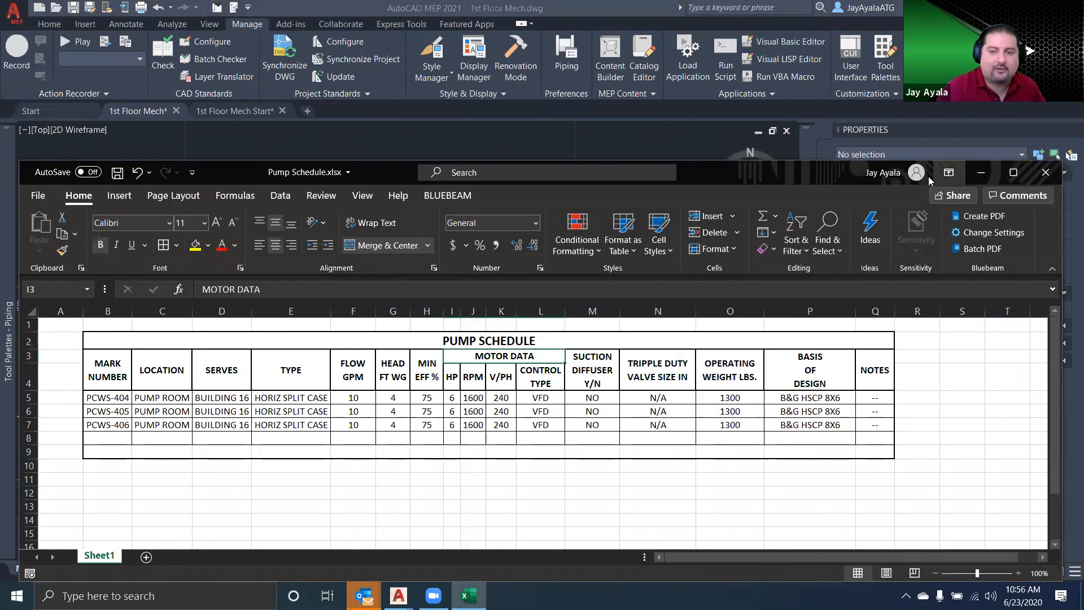
left_click(980, 173)
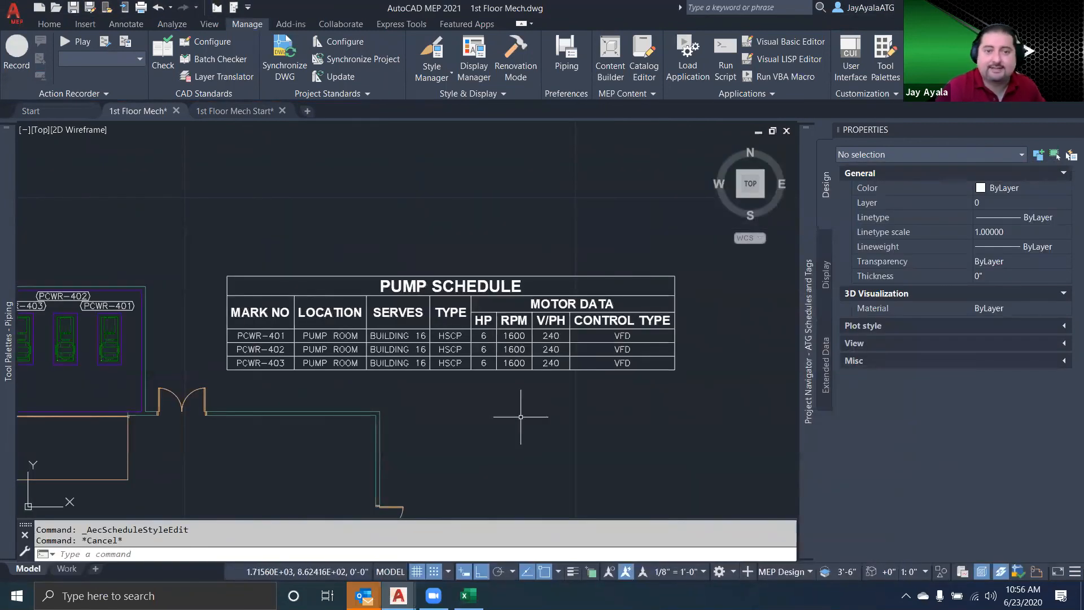
Edit the SERVES cell of pump PCWR-402 directly in the schedule table to read BUILDING 15
left_click(531, 363)
left_click(502, 183)
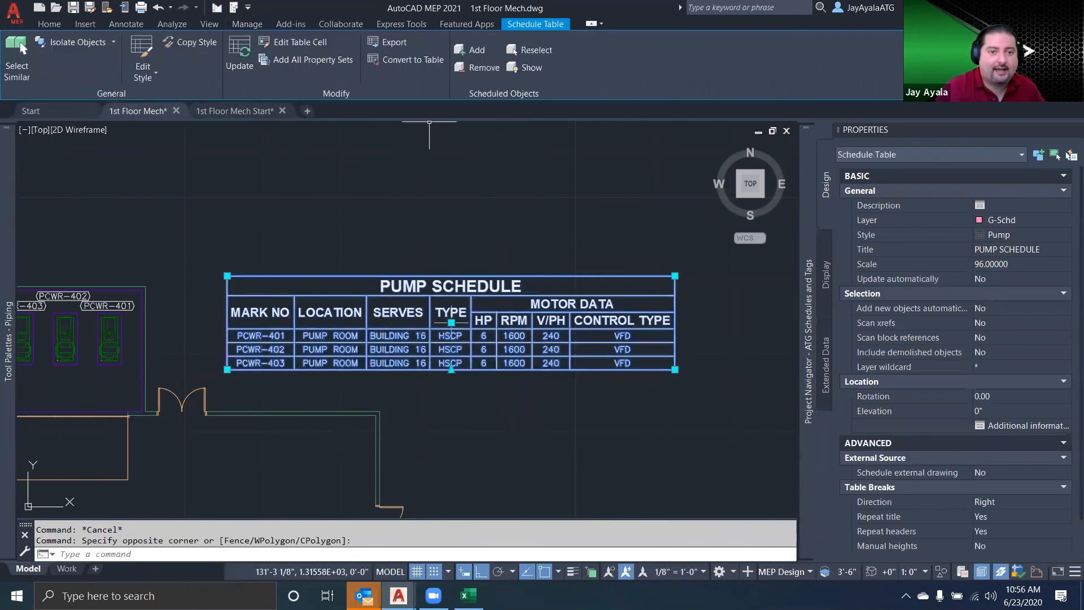
left_click(300, 43)
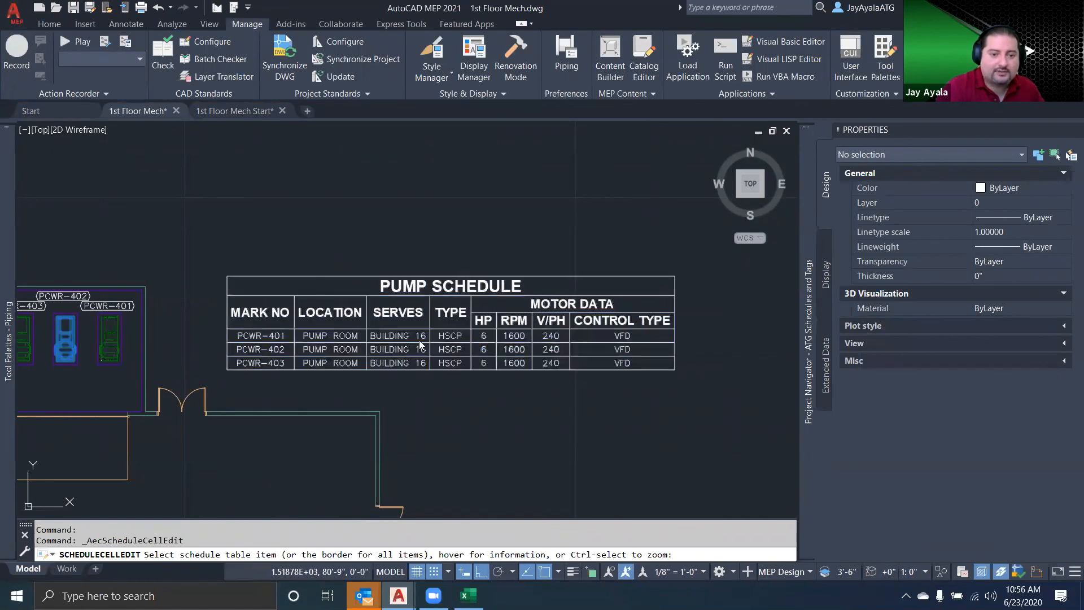
left_click(395, 349)
key("End")
key("BackSpace")
type("5")
left_click(487, 370)
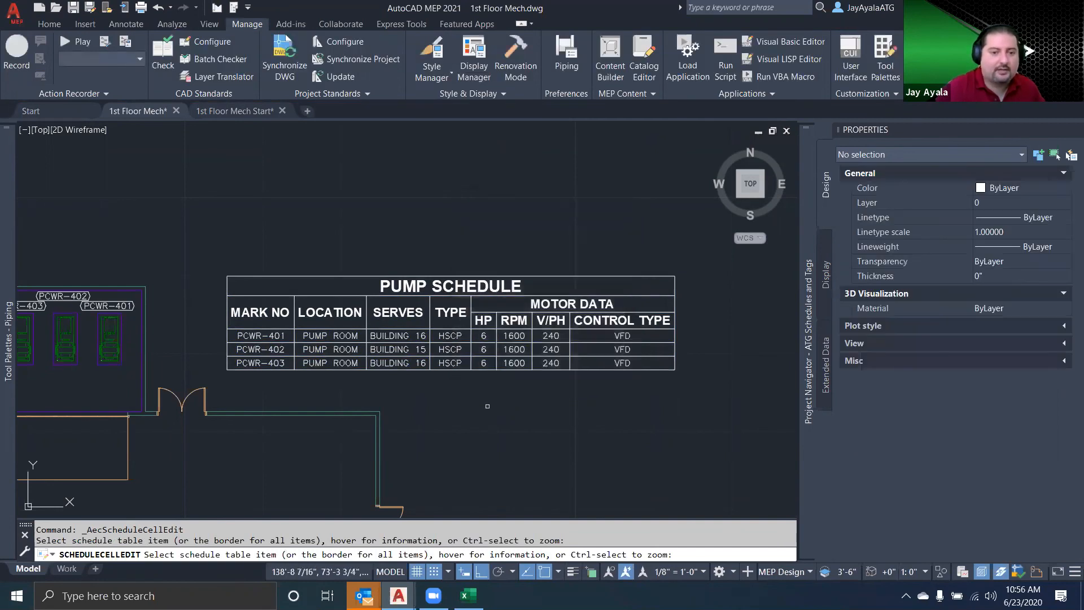
key("Escape")
key("Escape")
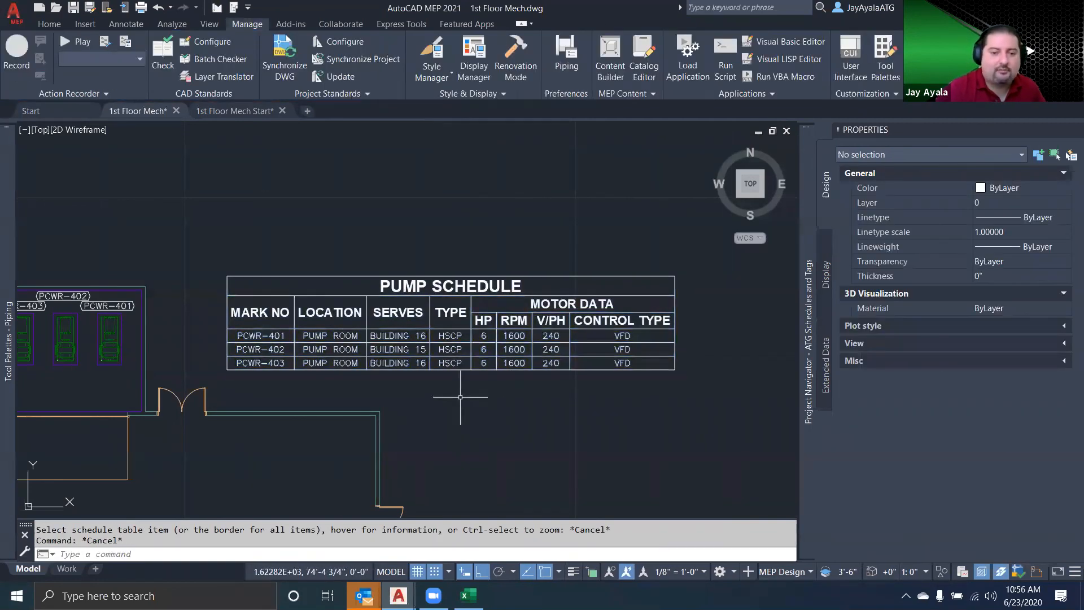
Set the SERVES property in the Pump property set of pump PCWR-401 in the plan to BUILDING 14
left_click(109, 339)
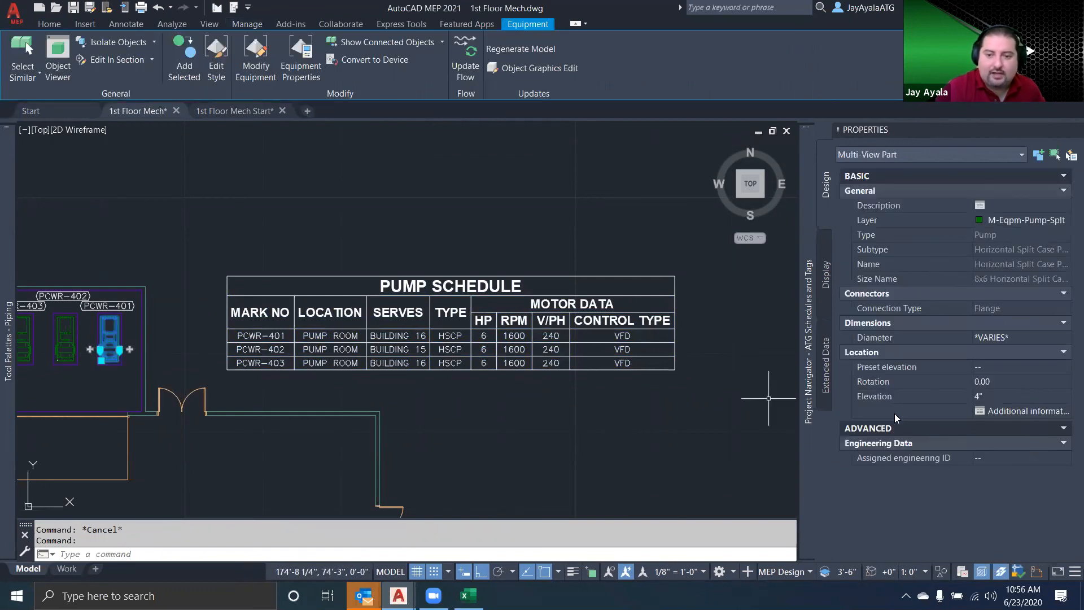
left_click(825, 374)
left_click(1024, 374)
left_click(1027, 372)
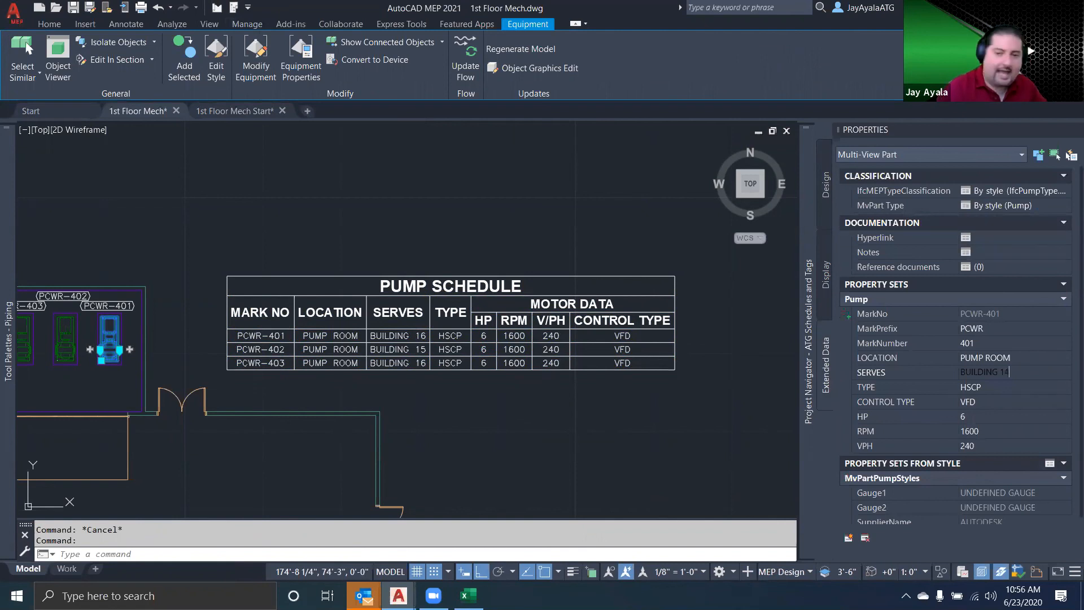
left_click(703, 432)
key("Escape")
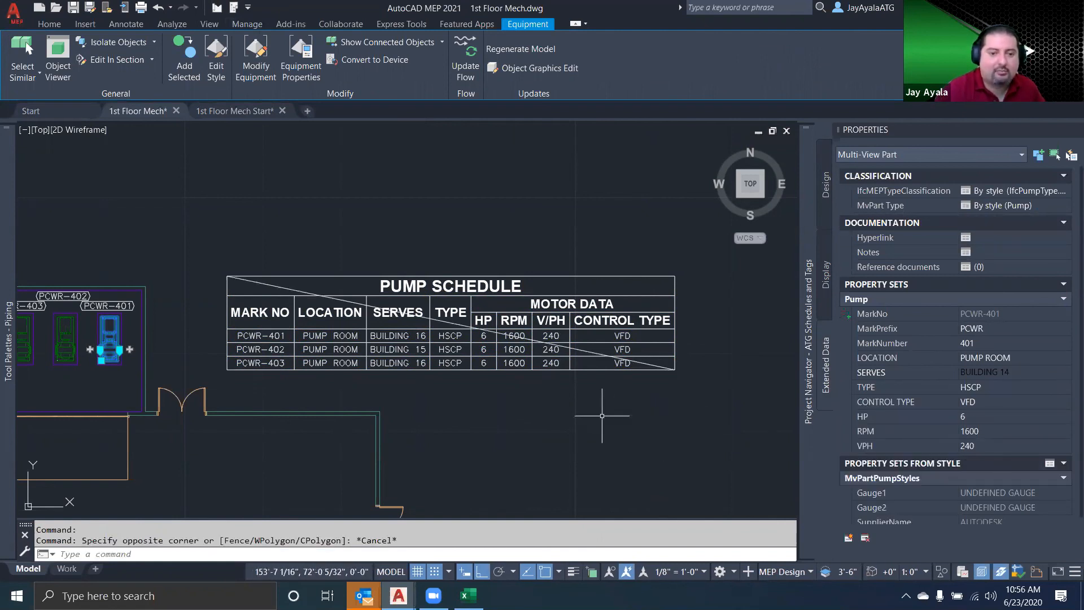
key("Escape")
Update the pump schedule table so it picks up the changed SERVES value of pump PCWR-401
left_click(494, 355)
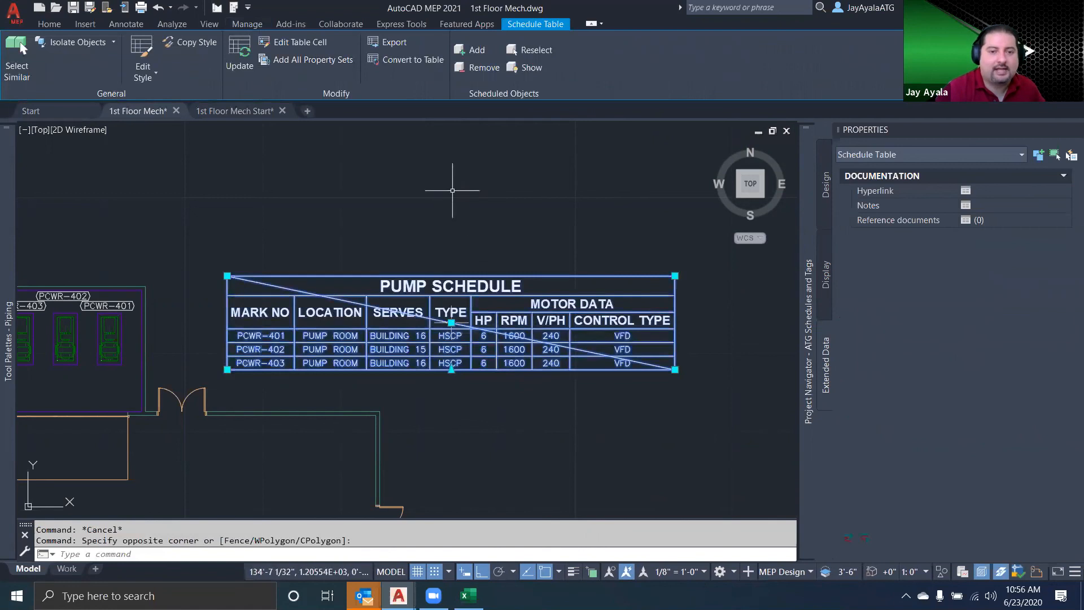
key("Escape")
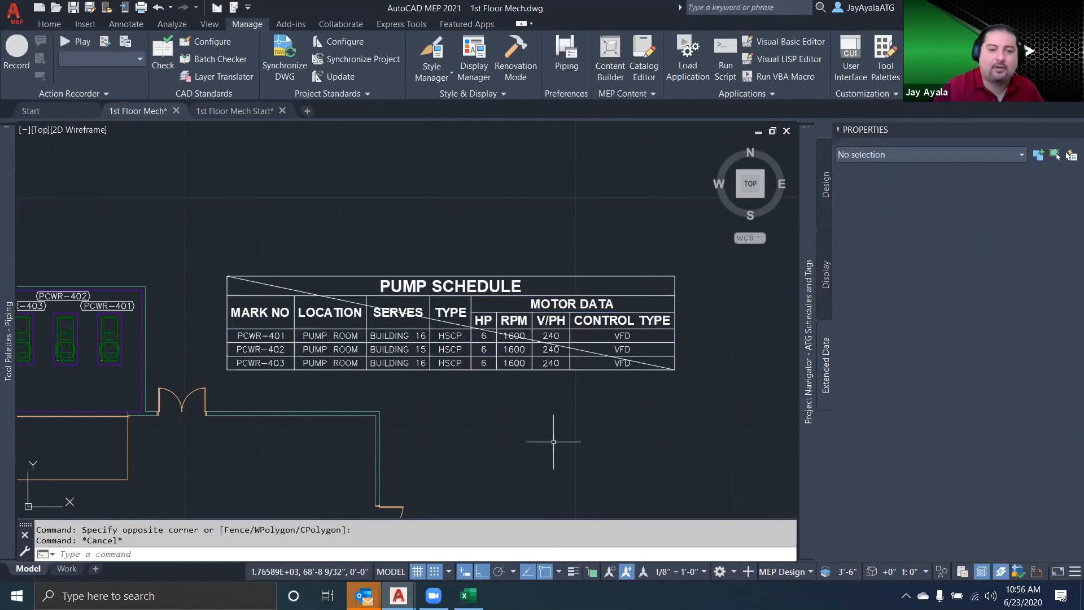
left_click(542, 371)
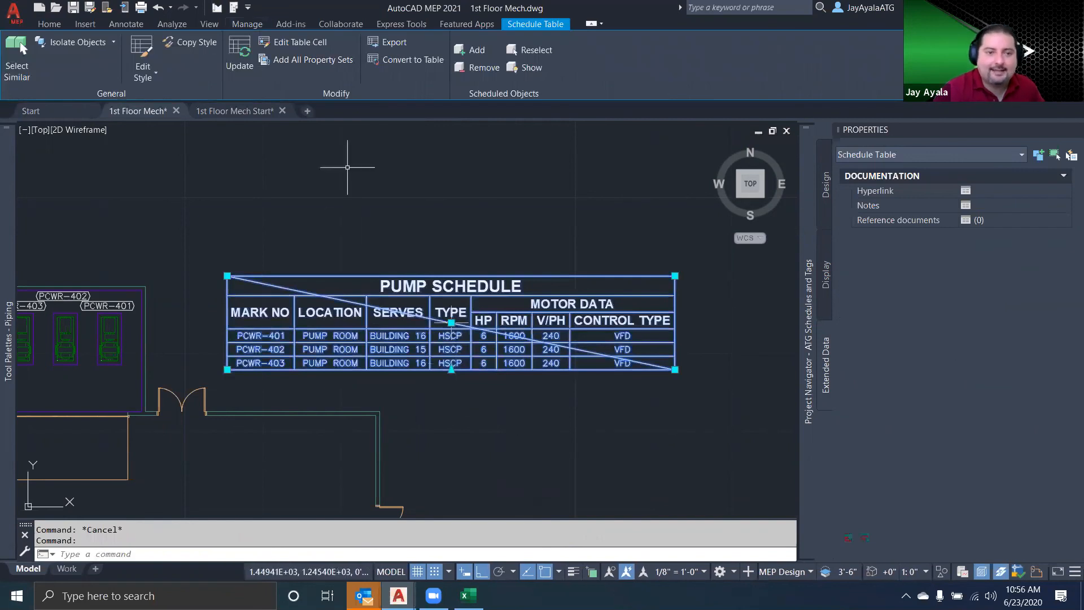
left_click(240, 57)
key("Escape")
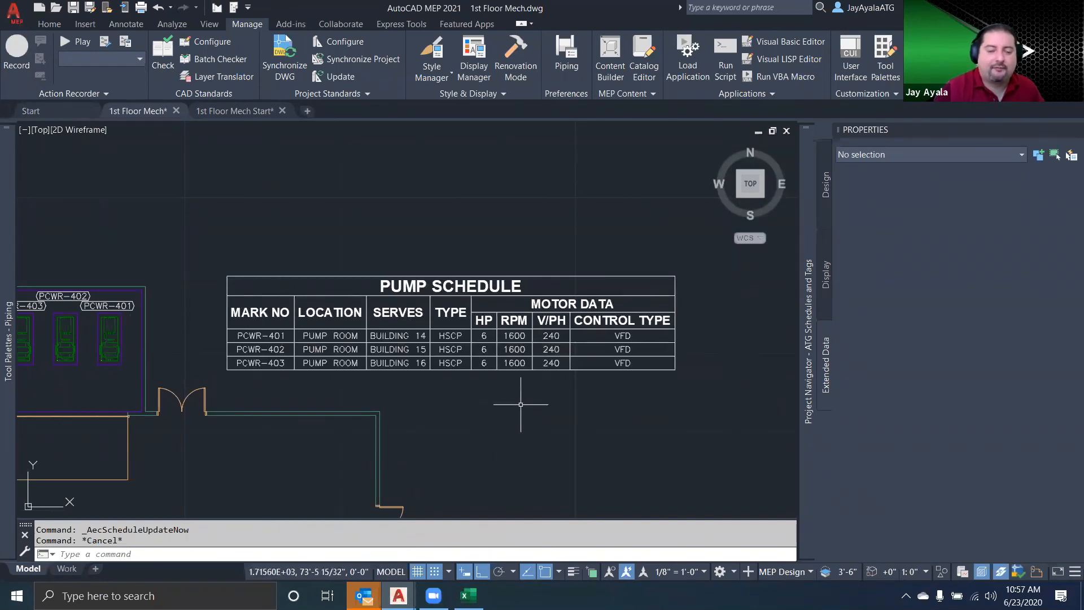
Turn on lineweight display and compare the schedule table with the one in Pump Schedule.xlsx, ending back in 1st Floor Mech.dwg
left_click(573, 572)
scroll(534, 383, "up", 2)
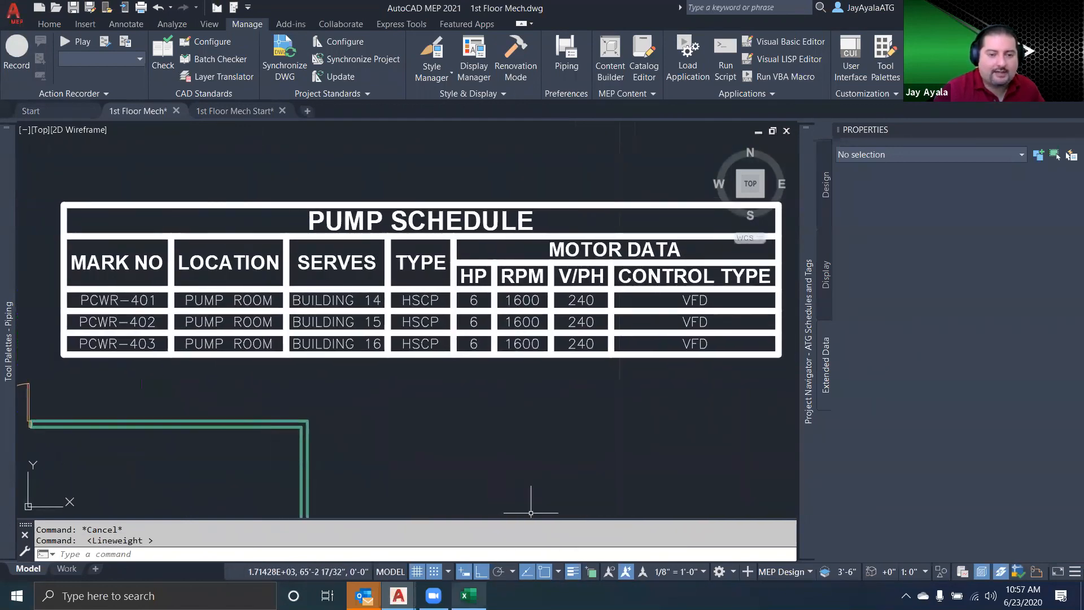
left_click(469, 595)
left_click_drag(114, 399, 884, 440)
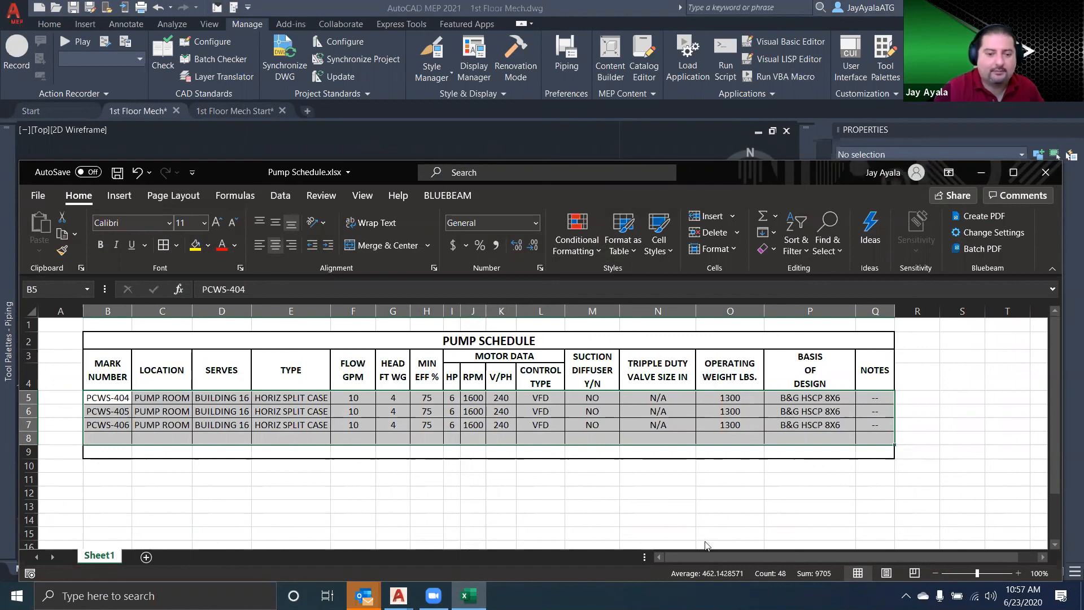
left_click(398, 596)
left_click(465, 543)
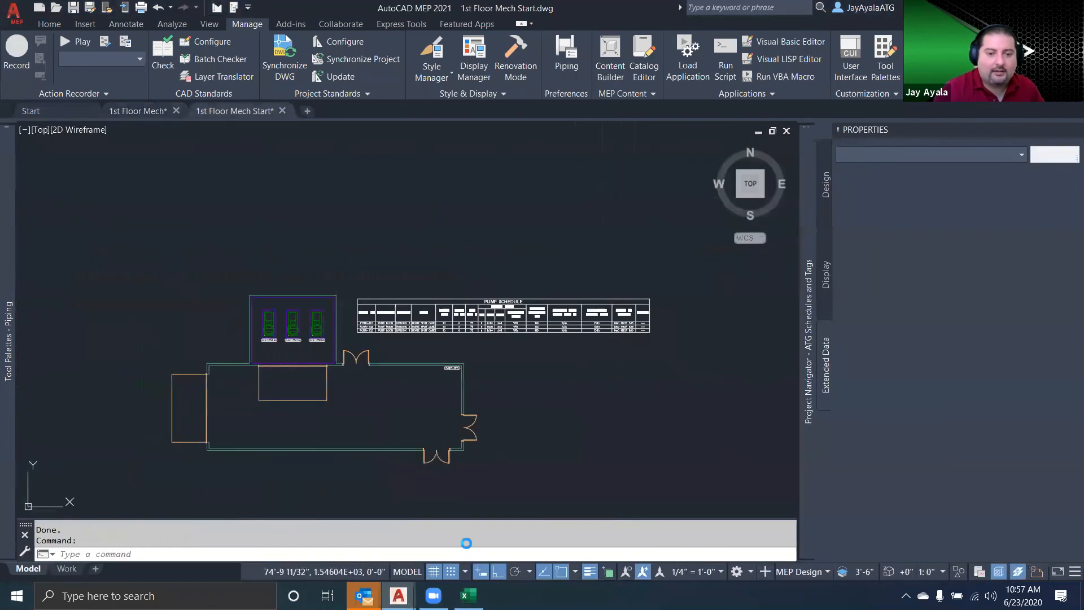
mouse_move(398, 596)
left_click(373, 537)
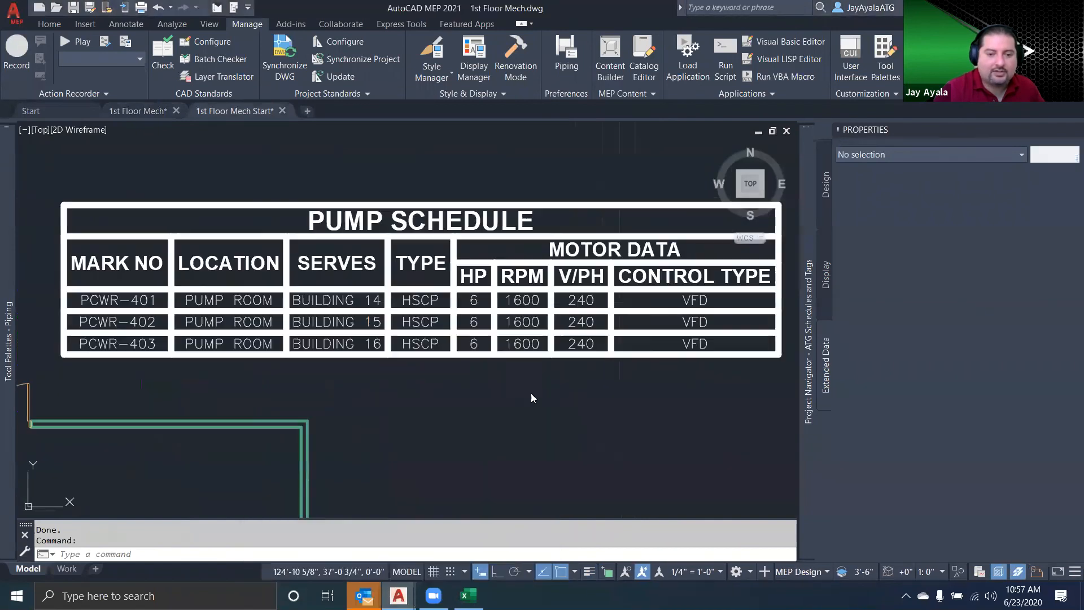
key("Escape")
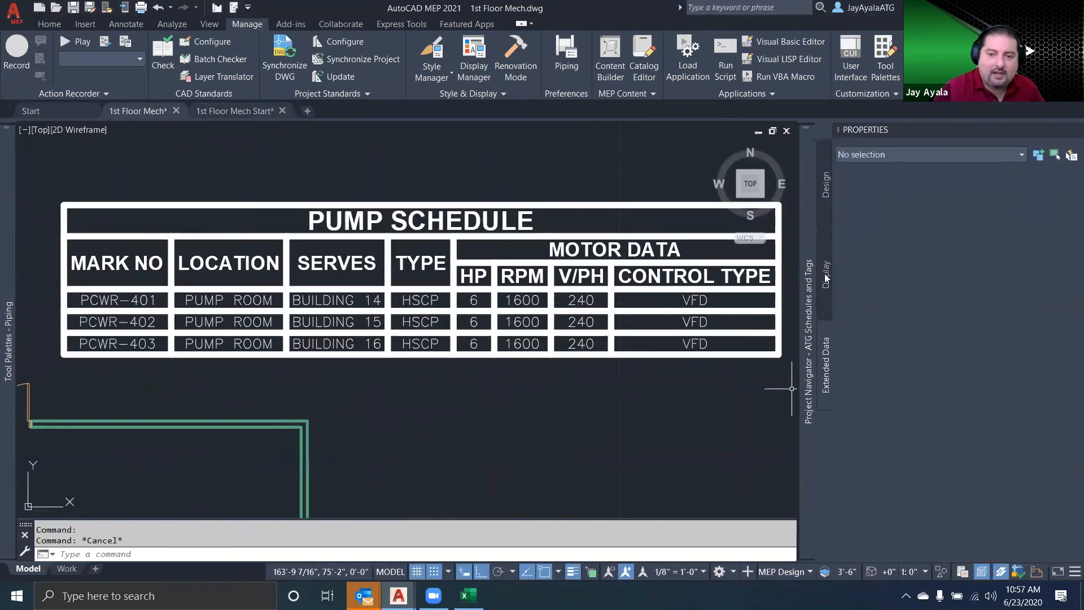
Set the lineweight of the table's Data Minor Row Lines display component to 0.00 mm and accept the drawing-default change
left_click(824, 273)
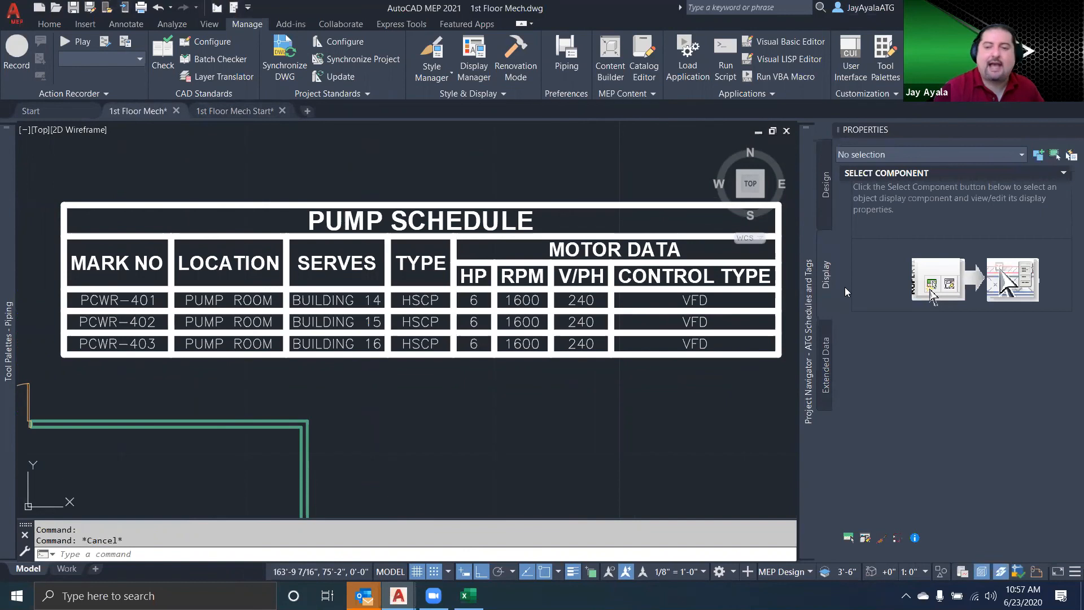
left_click(849, 538)
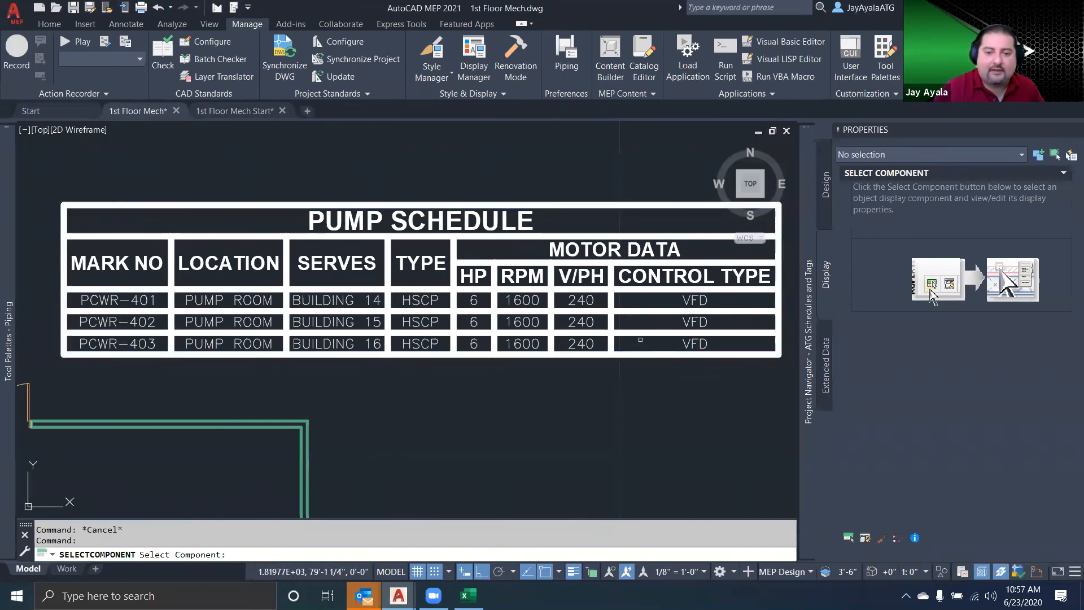
left_click(642, 332)
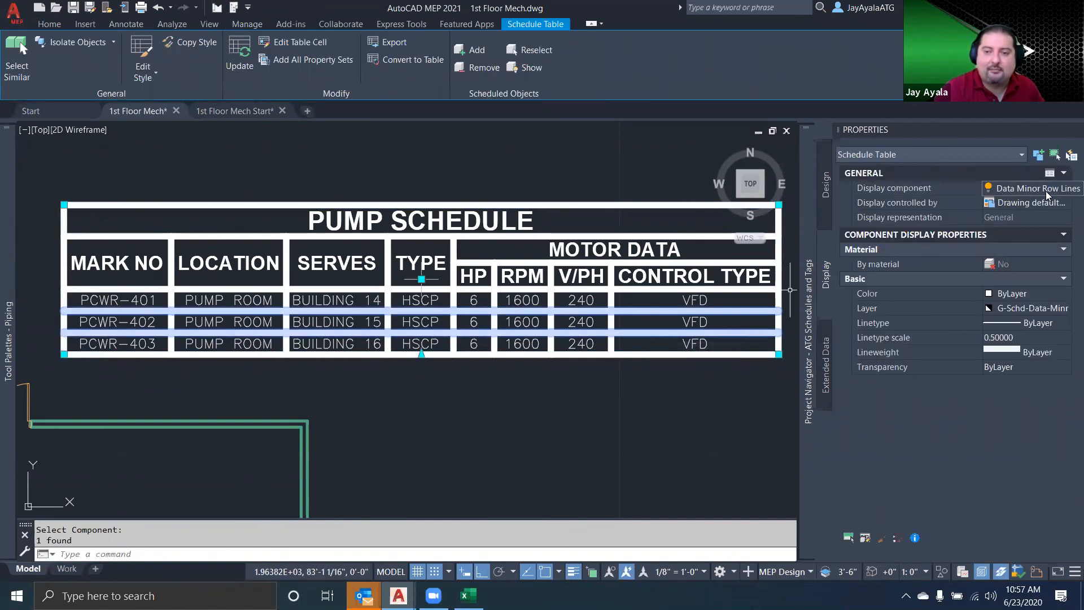
left_click(1042, 352)
left_click(1053, 353)
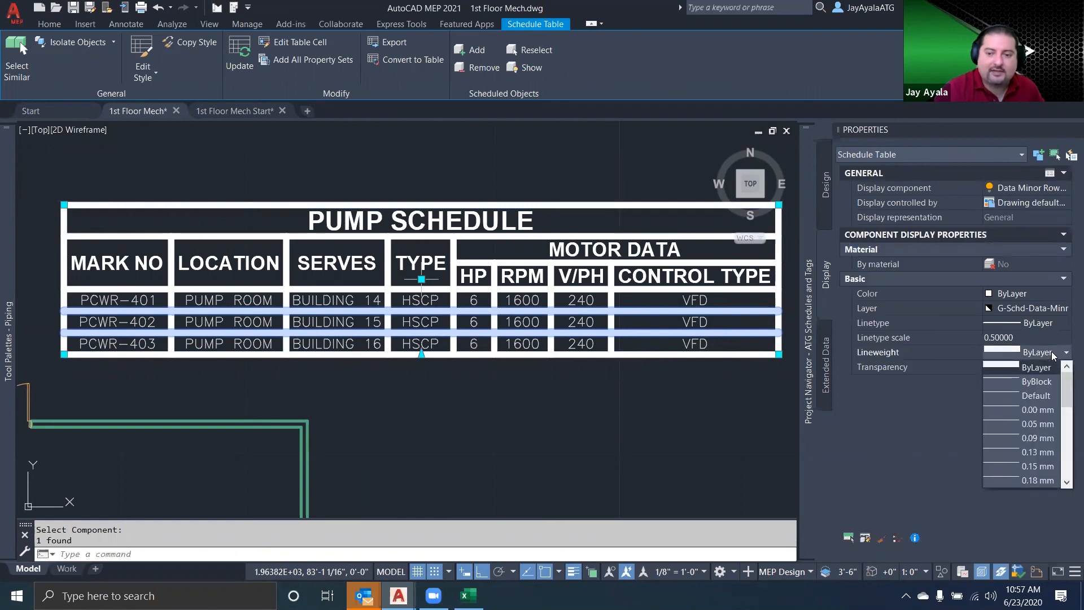
left_click(1039, 410)
left_click(595, 316)
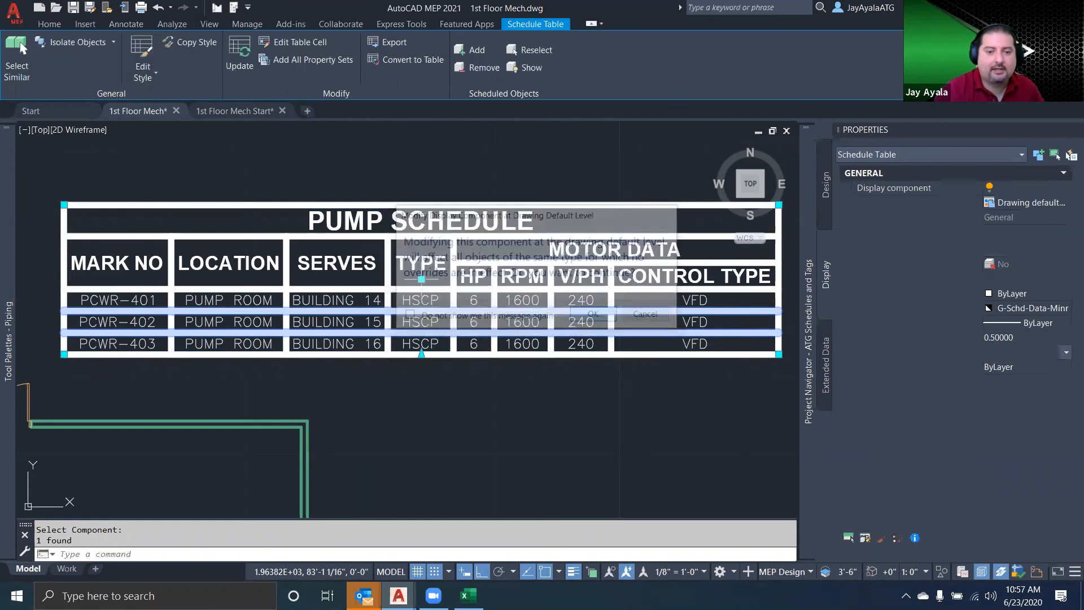
key("Escape")
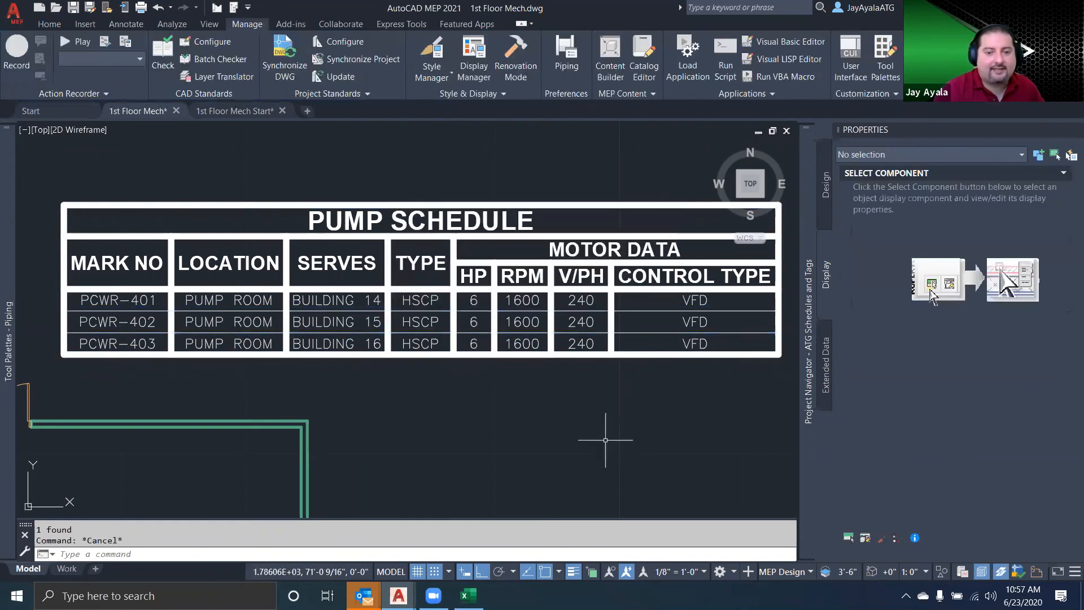
Set the lineweight of the table's Data Column Lines display component to 0.00 mm and accept the drawing-default change
left_click(849, 538)
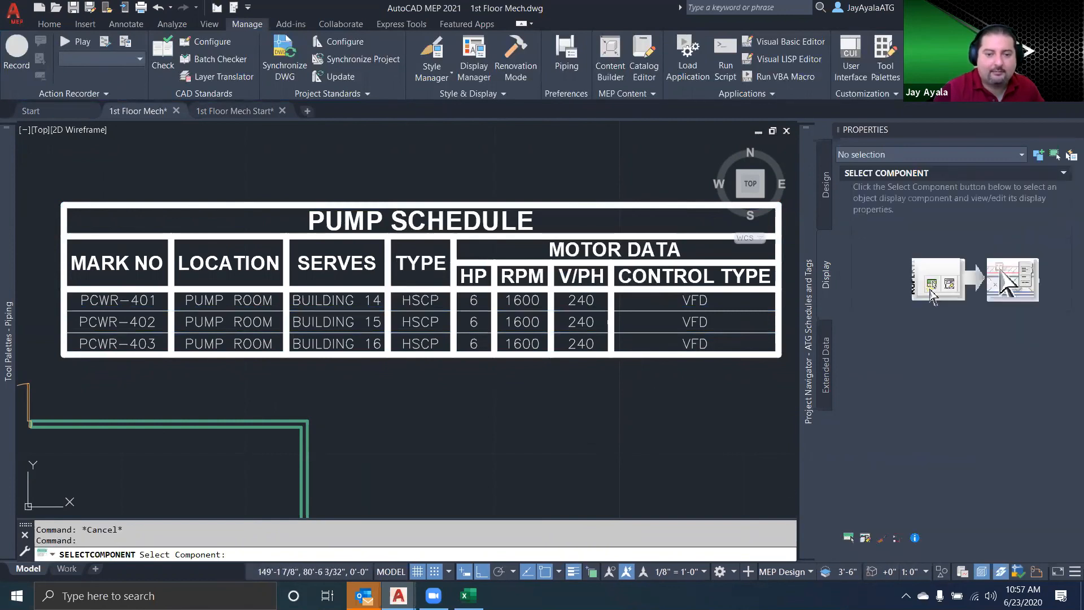
left_click(610, 320)
left_click(1061, 354)
left_click(1064, 352)
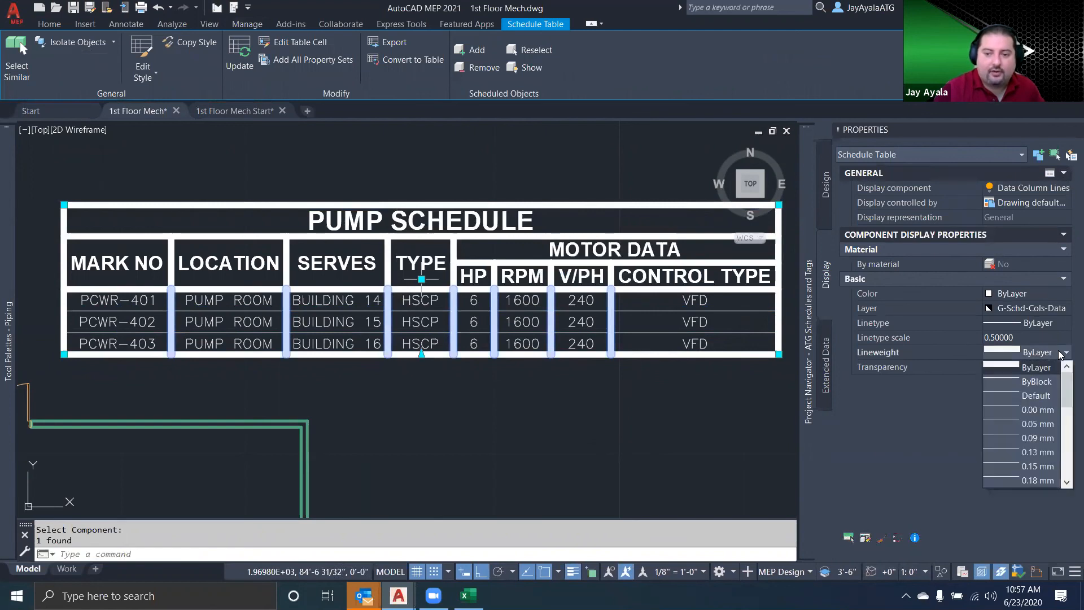
left_click(1040, 410)
left_click(595, 315)
key("Escape")
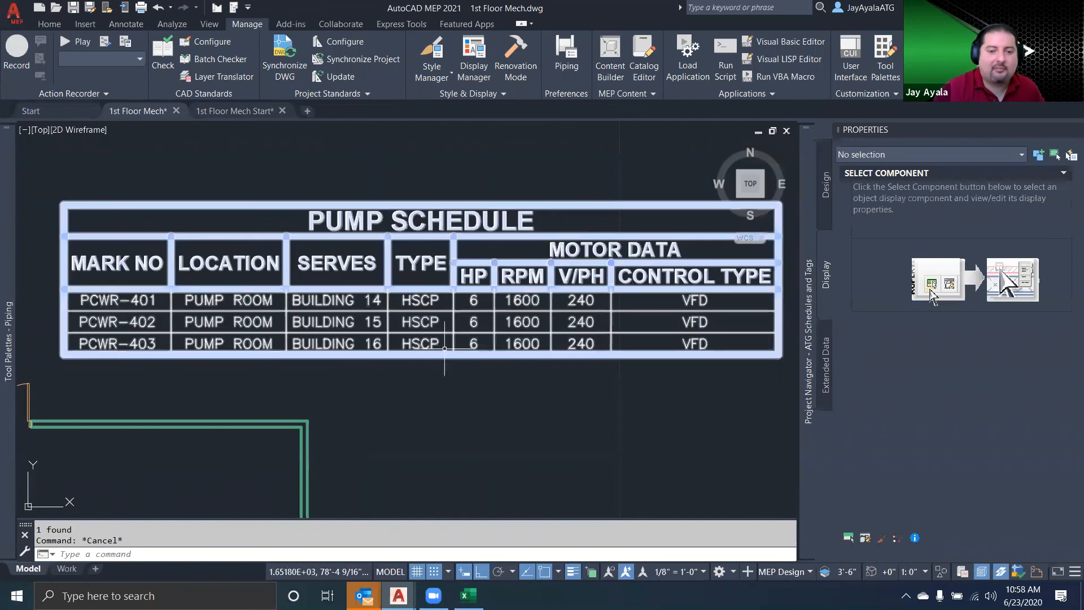
Review the sorting and grouping options for Pump:MarkNo in the Pump schedule table style, leaving the style without changes
left_click(484, 342)
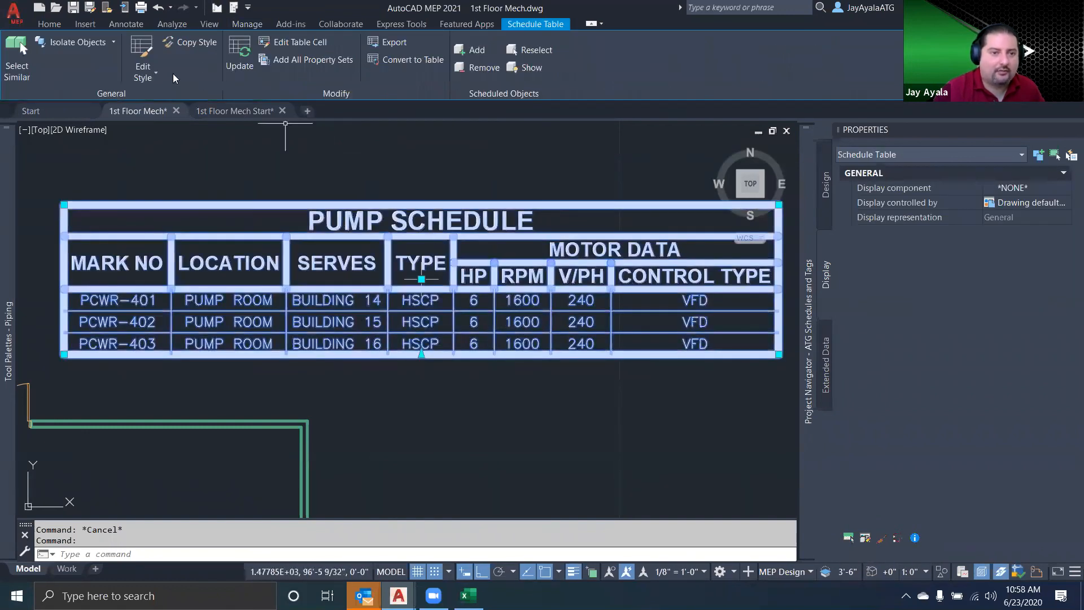
left_click(143, 66)
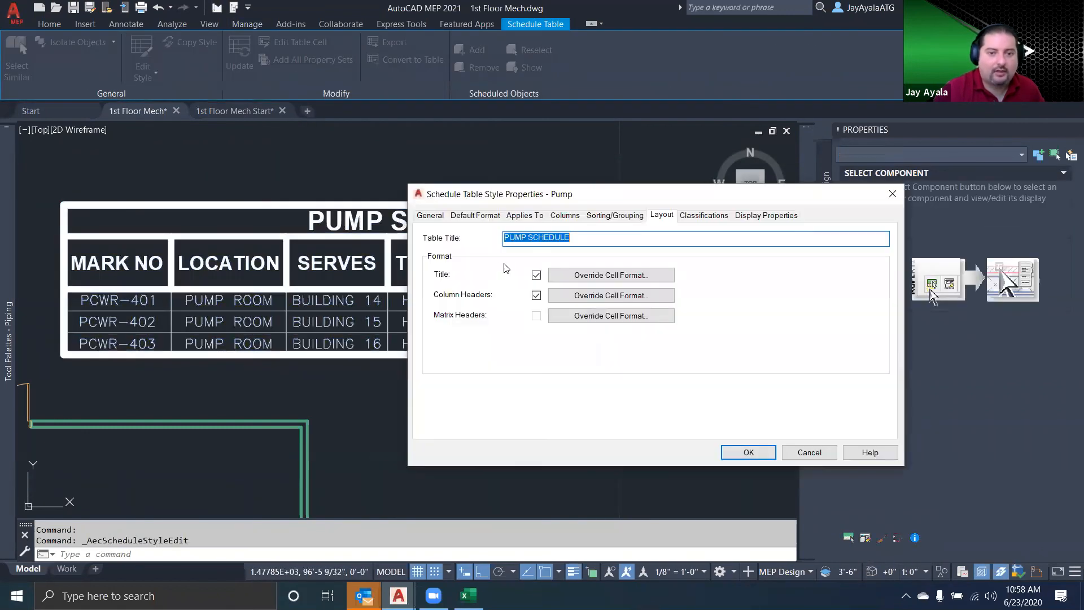
left_click(593, 217)
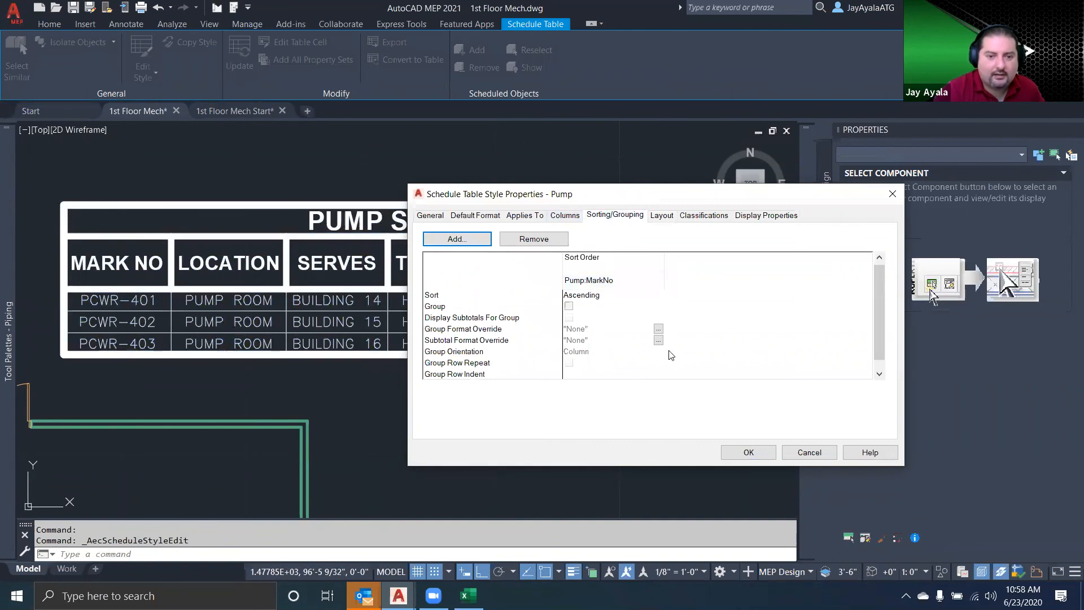
scroll(618, 355, "down", 1)
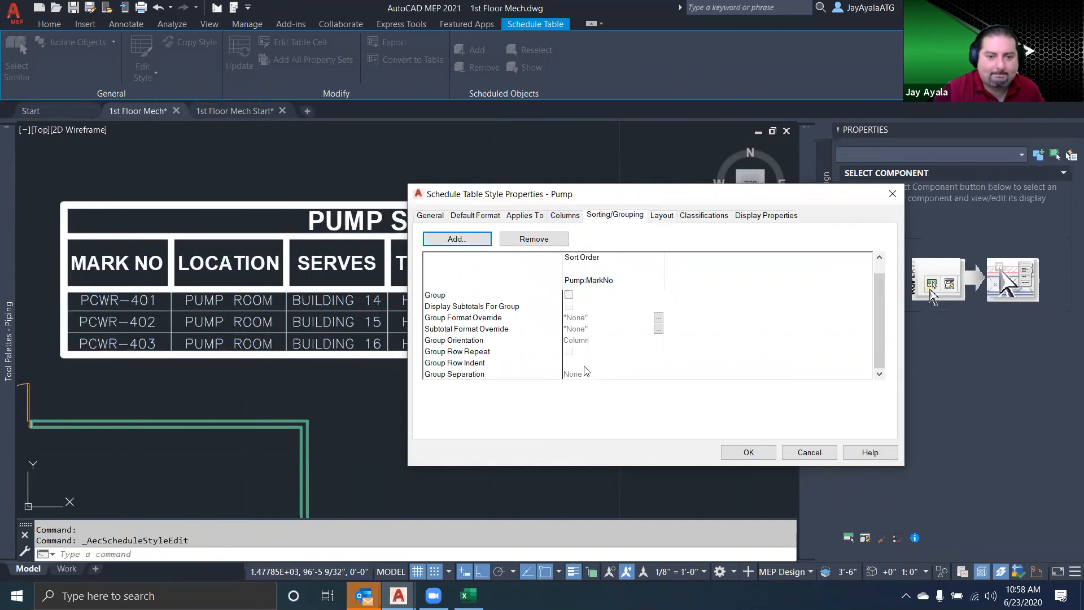
scroll(588, 356, "up", 1)
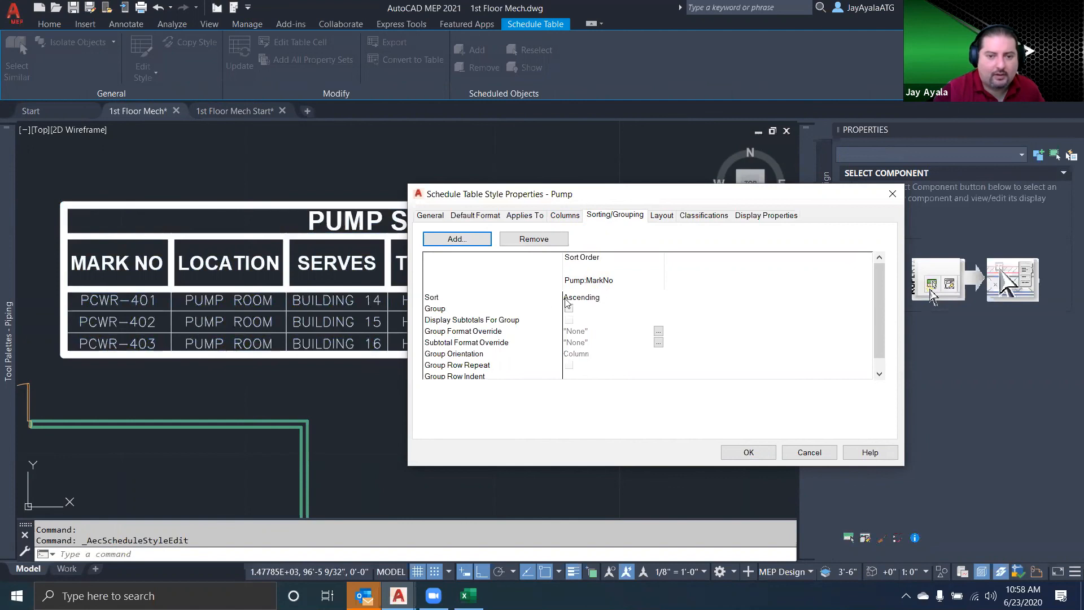
left_click(474, 330)
left_click(587, 281)
scroll(599, 355, "down", 1)
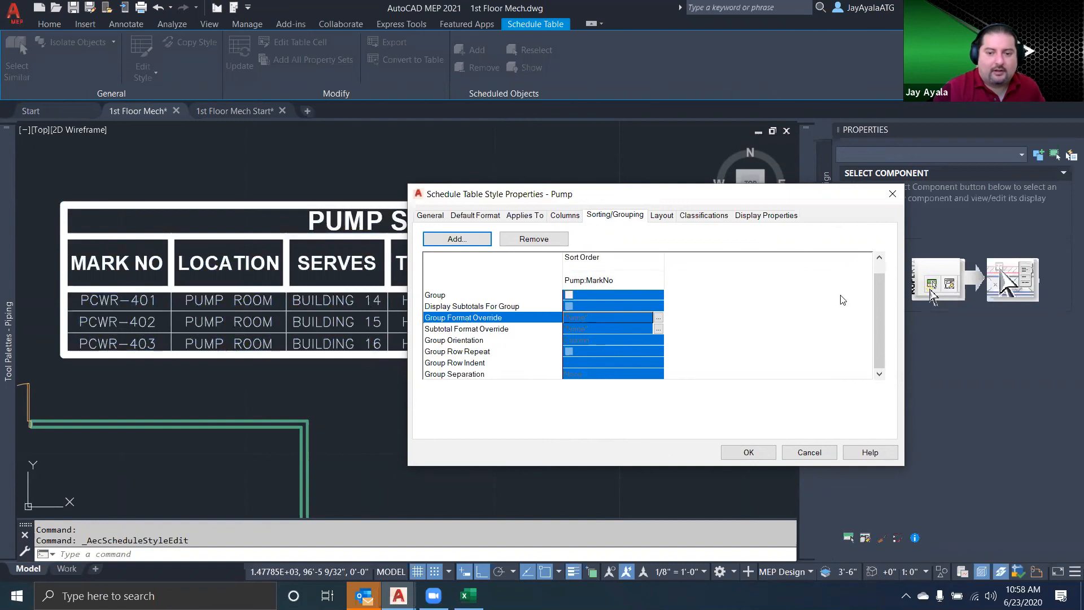
left_click(809, 453)
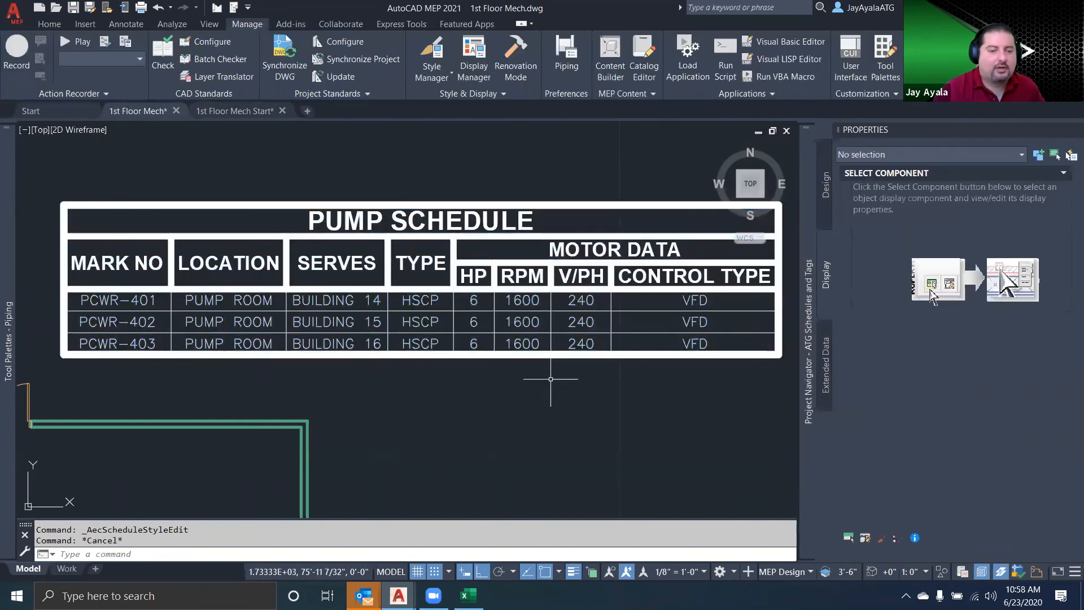
Turn off lineweight display and save 1st Floor Mech.dwg
scroll(551, 379, "down", 2)
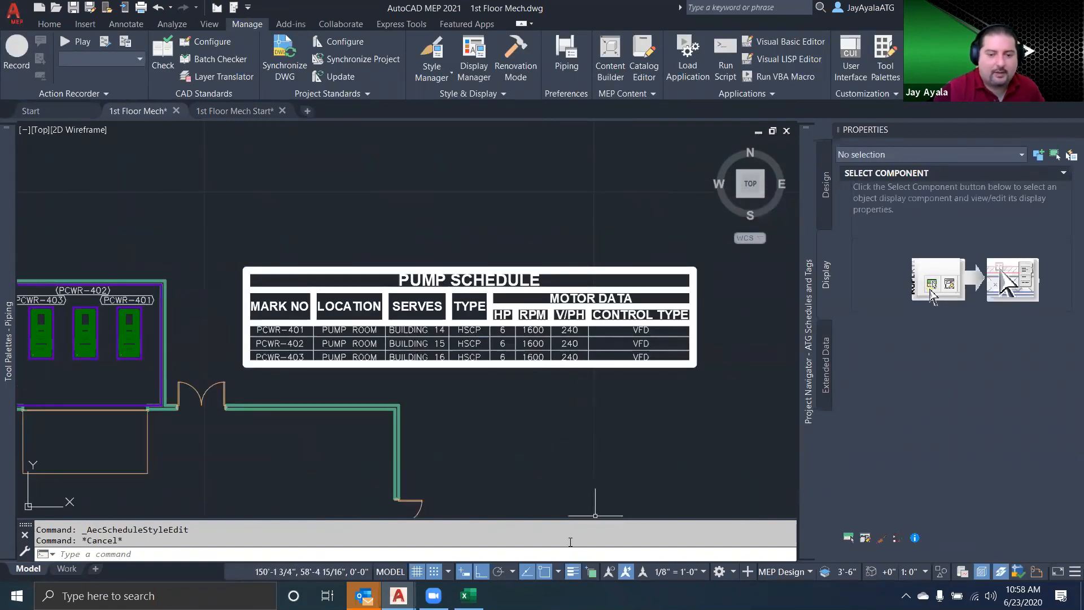
left_click(573, 575)
scroll(497, 407, "down", 2)
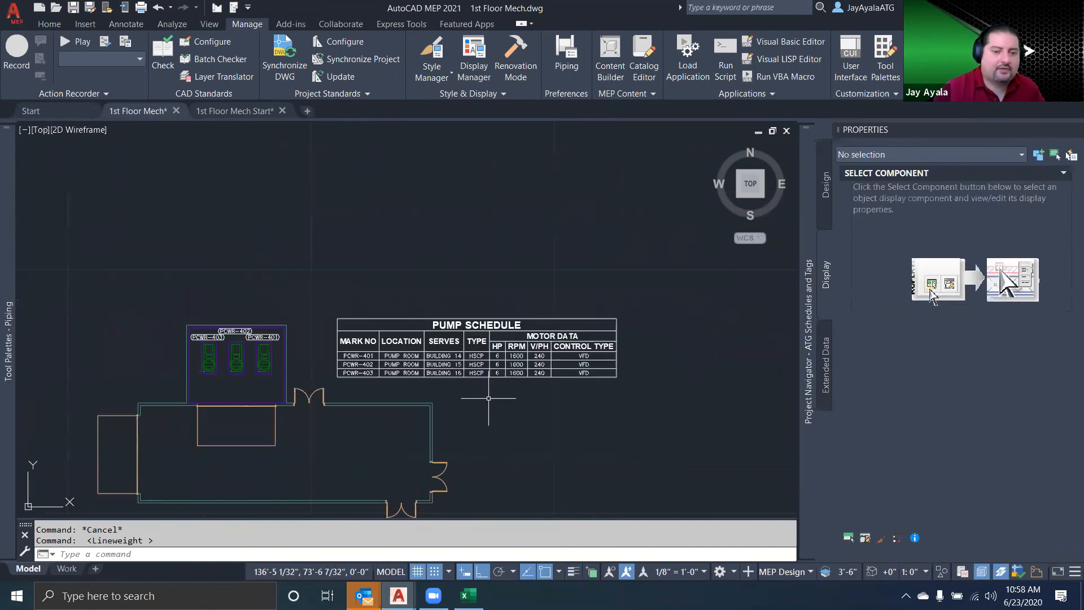
scroll(460, 379, "up", 2)
middle_click_drag(460, 380, 539, 369)
left_click(565, 361)
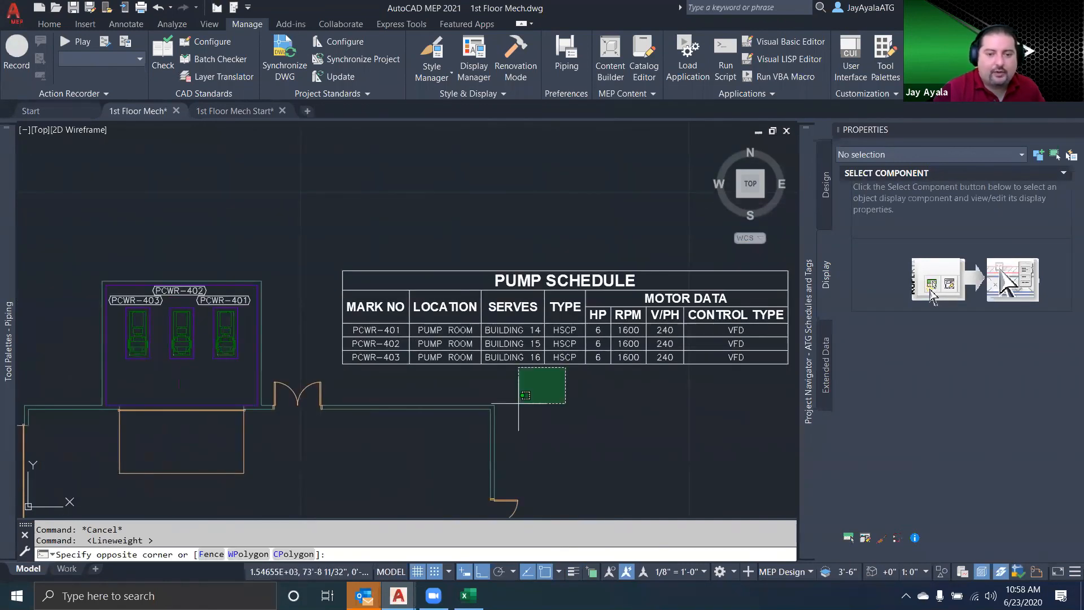
left_click(517, 403)
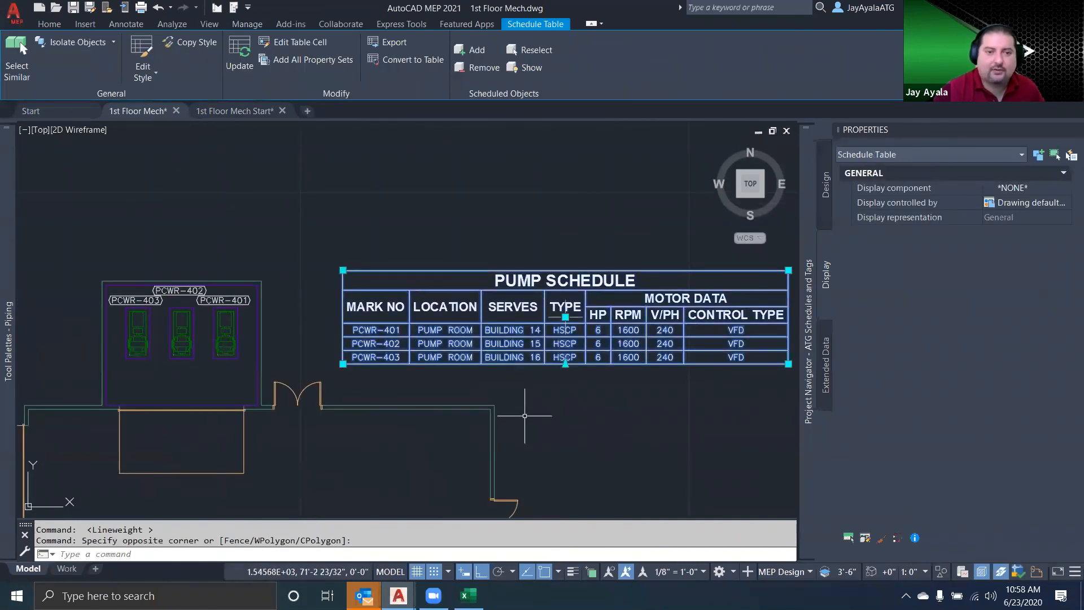
key("Escape")
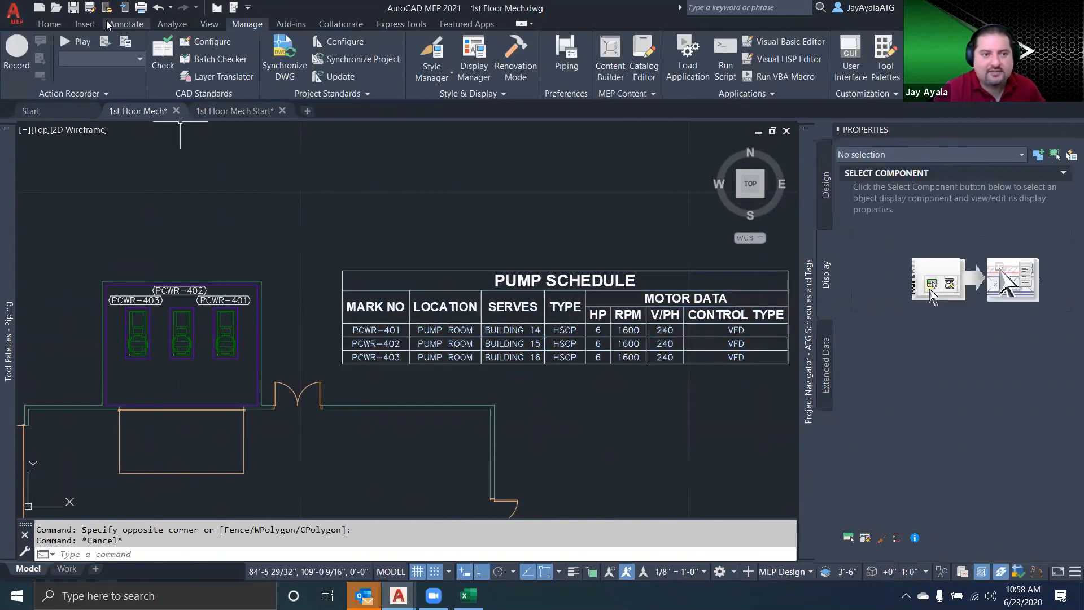
left_click(72, 9)
Add the placed pump schedule table as a tool on the Company tool palette, below pumpTag
left_click(501, 291)
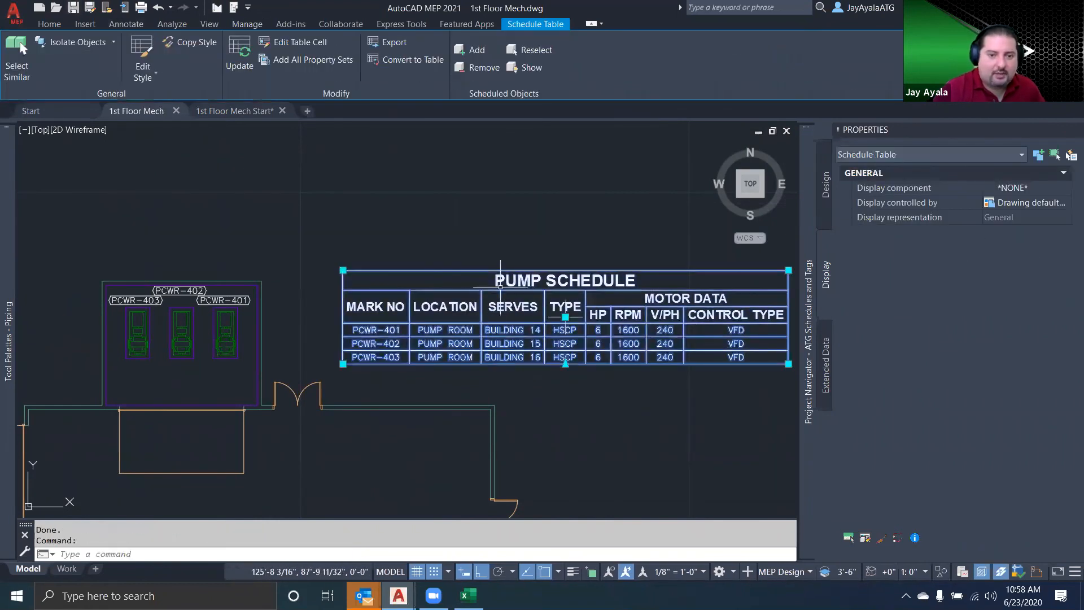
left_click_drag(472, 307, 133, 292)
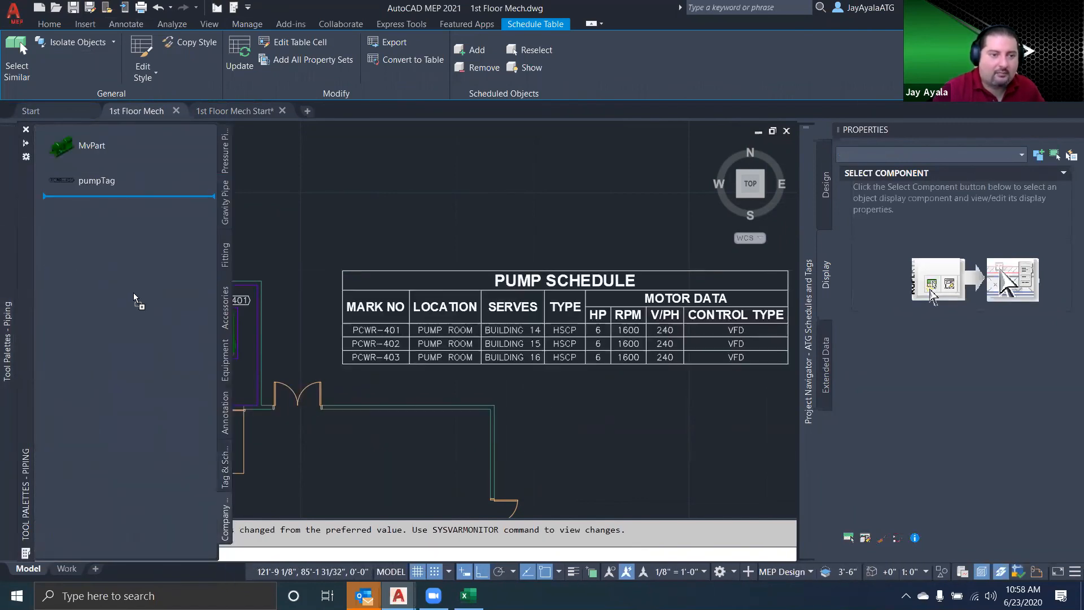
left_click_drag(86, 264, 86, 264)
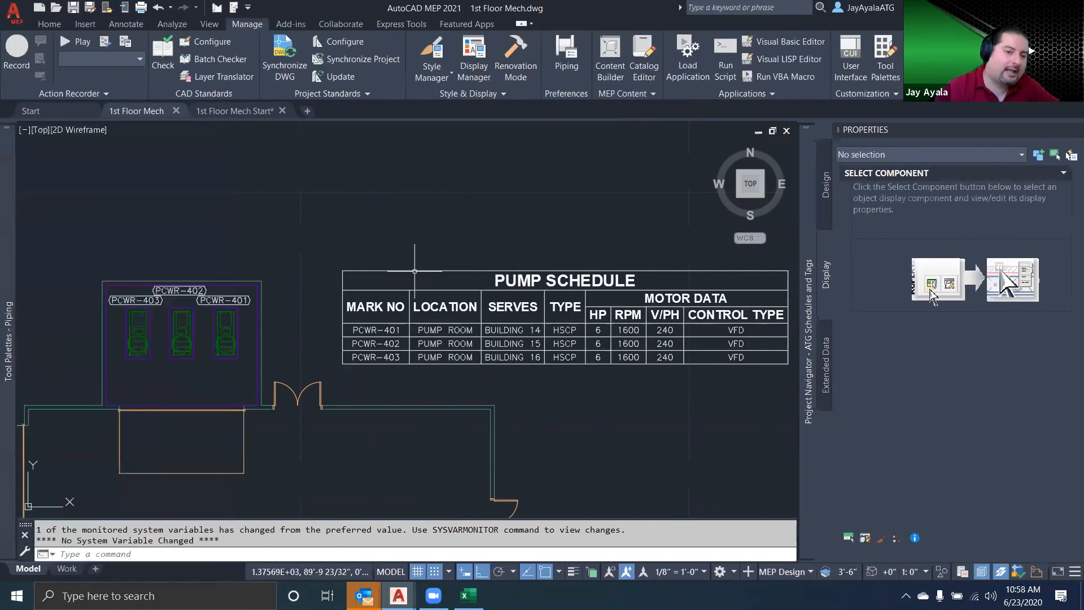
Create a new blank drawing alongside the open mechanical drawings
scroll(354, 278, "down", 2)
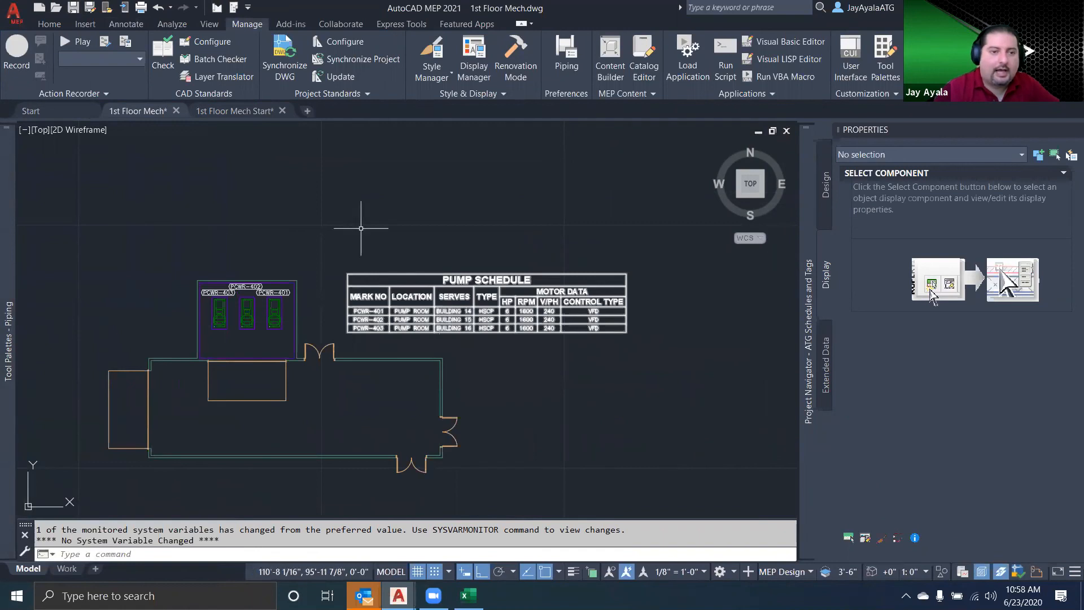
left_click(309, 110)
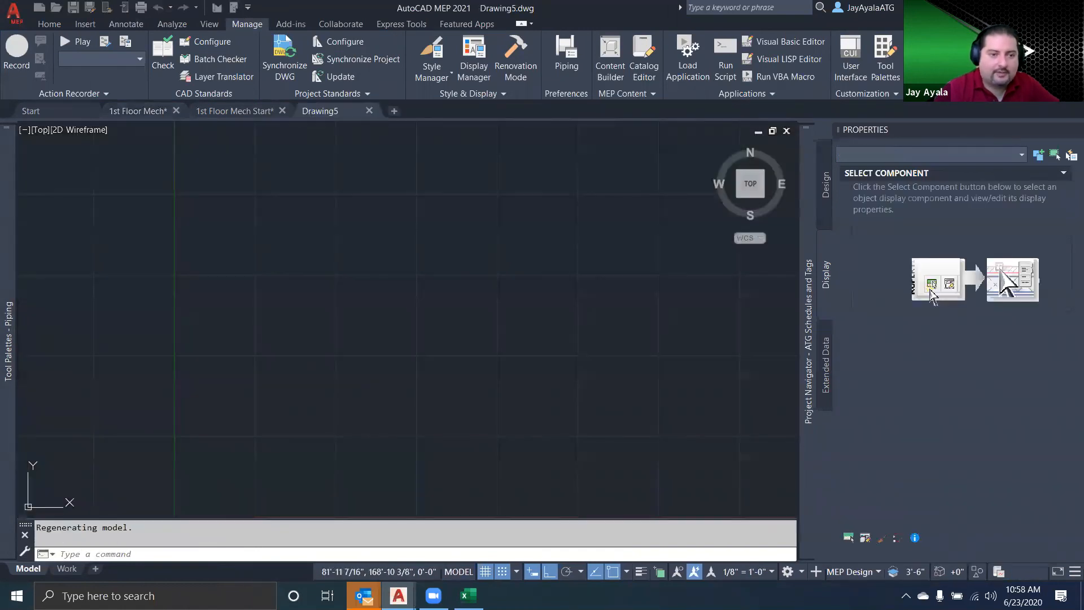
Place one 8x6 Horizontal Split Case Pump in the blank drawing from the company palette's MvPart tool, with default rotation
mouse_move(2, 298)
left_click(85, 180)
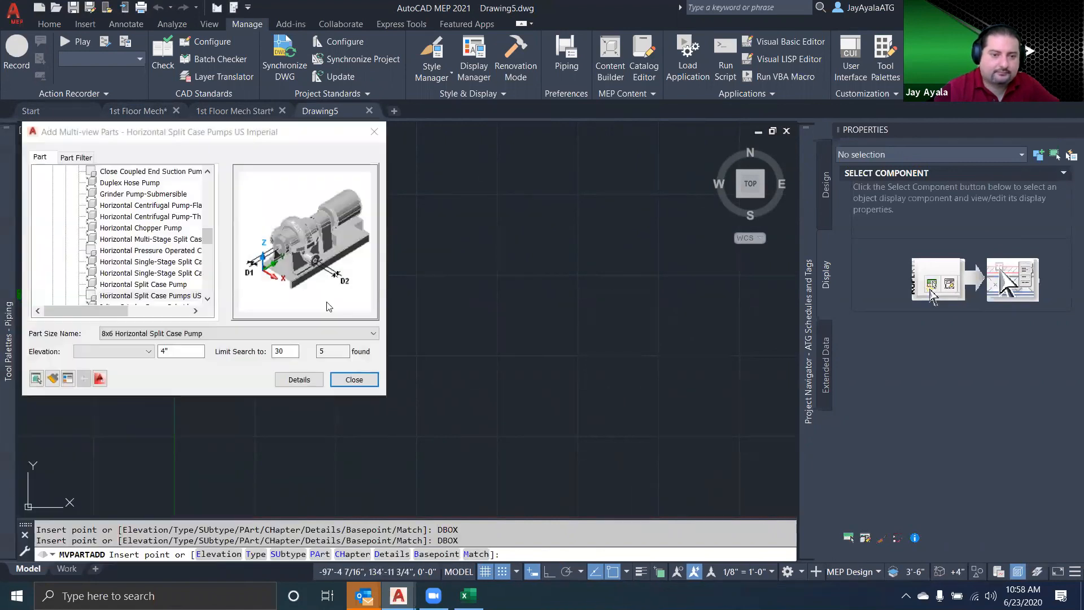
left_click(435, 338)
left_click(506, 336)
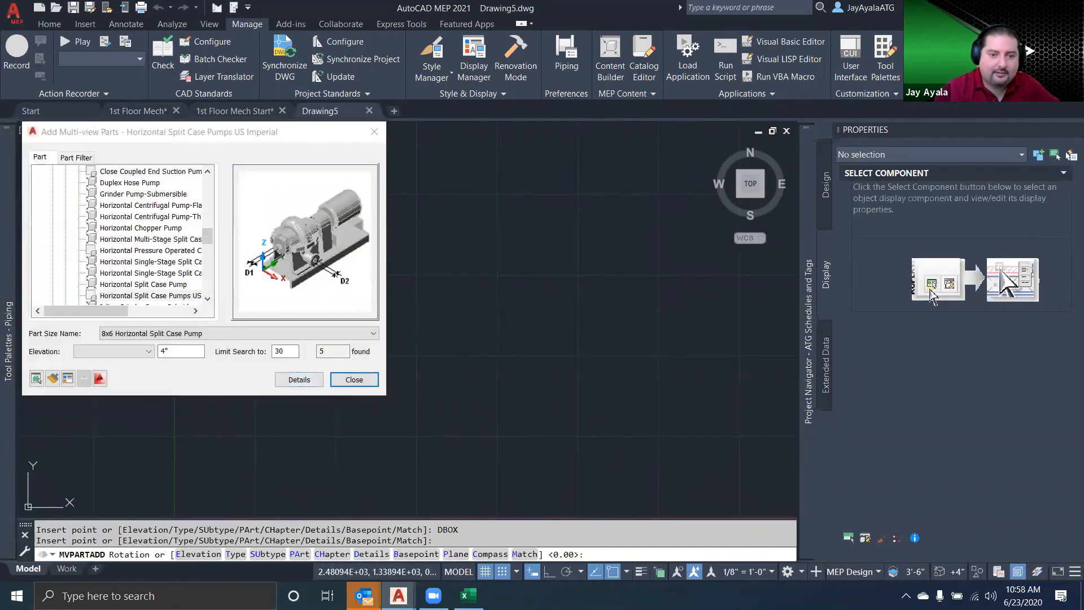
right_click(456, 341)
left_click(483, 346)
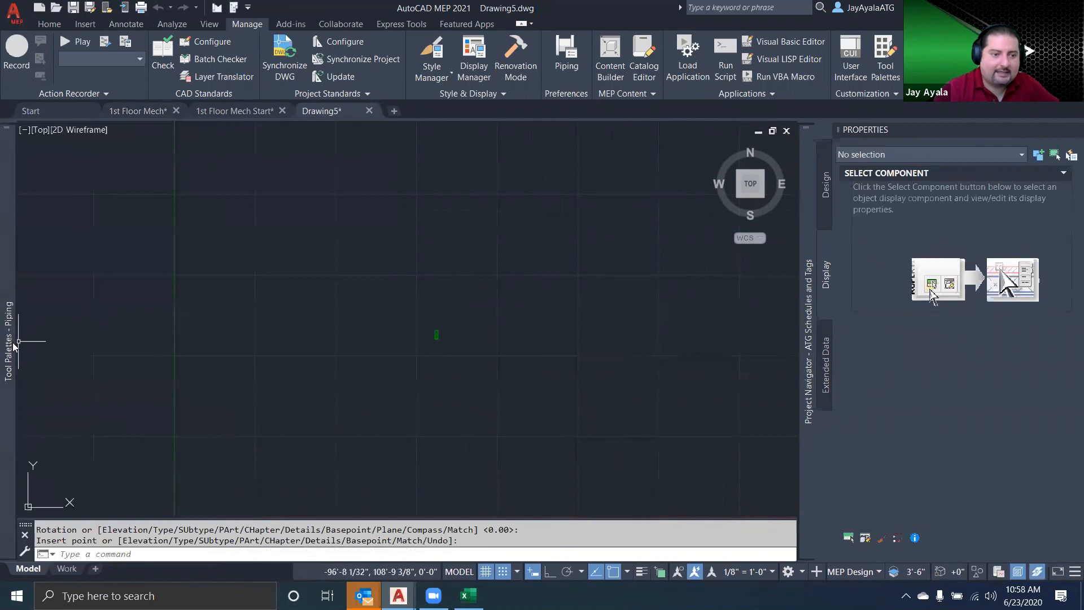
Tag the placed pump with the company palette's pump tag, centred just below it, accepting the default property set data
mouse_move(9, 339)
left_click(77, 187)
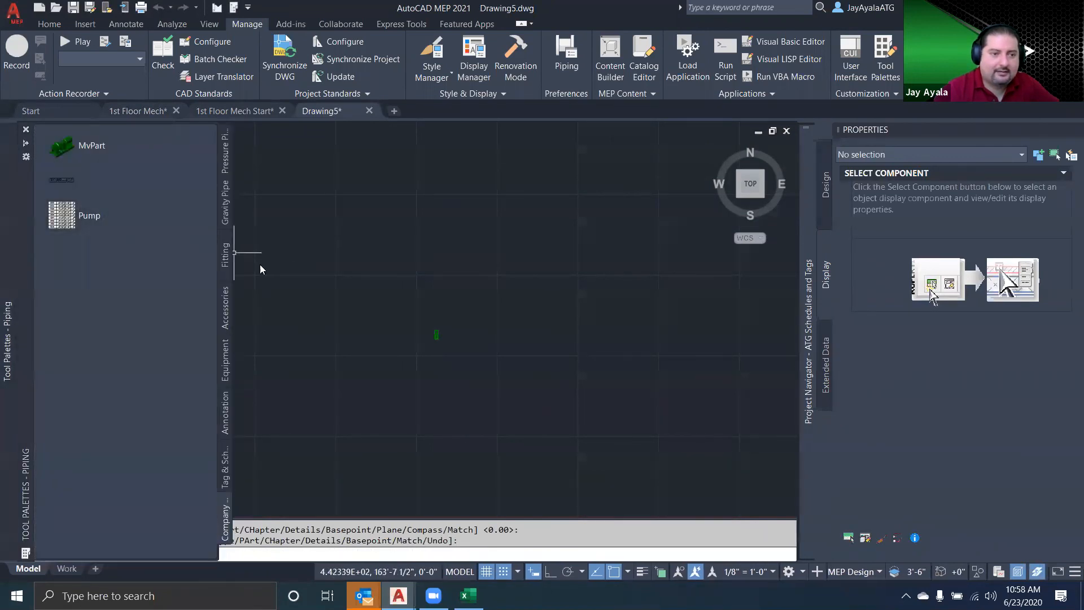
scroll(433, 344, "up", 5)
left_click(446, 309)
scroll(448, 334, "up", 3)
left_click(447, 333)
left_click(488, 370)
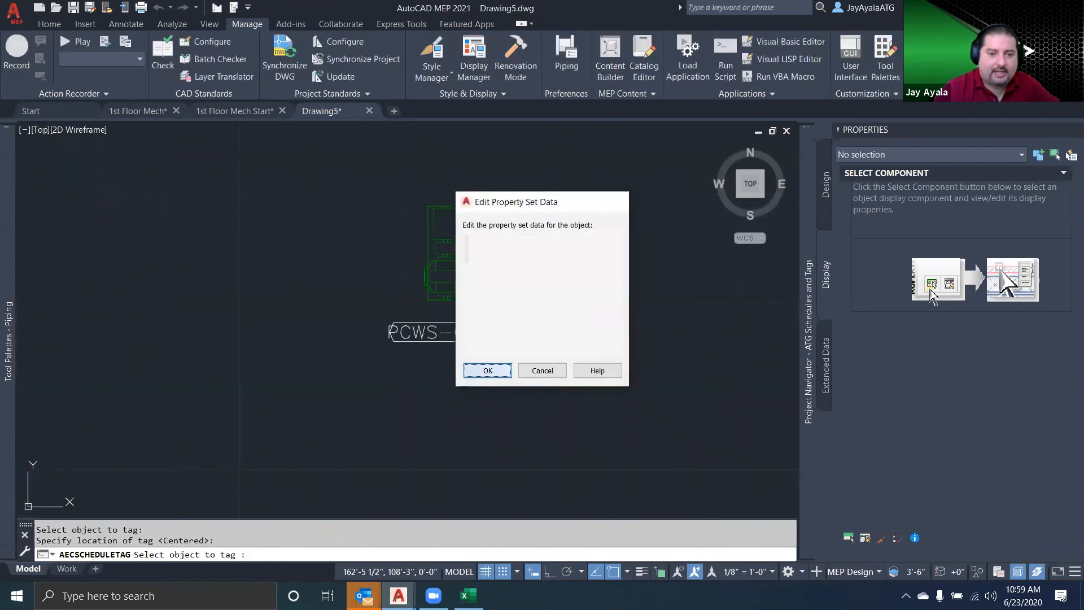
right_click(503, 395)
left_click(469, 339)
left_click(467, 336)
key("Escape")
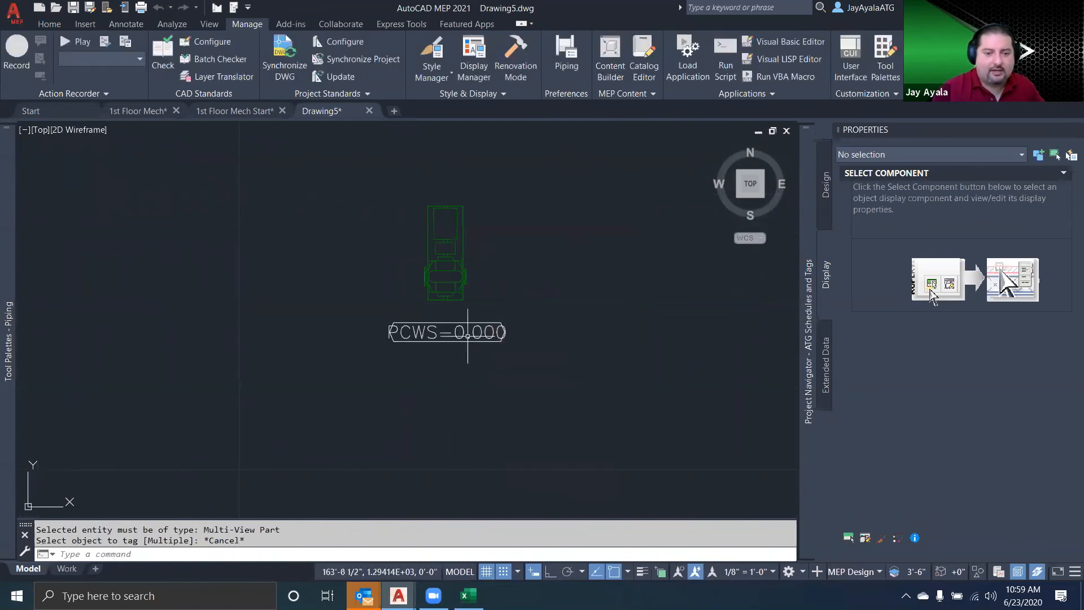
Set the tagged pump's MarkNumber to 101 in its Pump property set
left_click(467, 334)
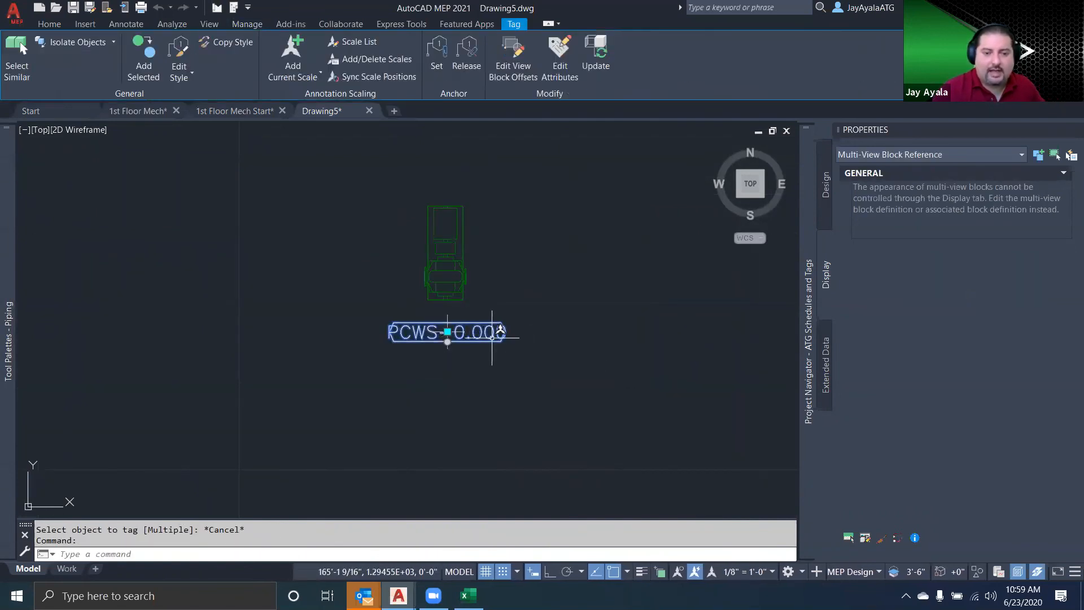
left_click(828, 385)
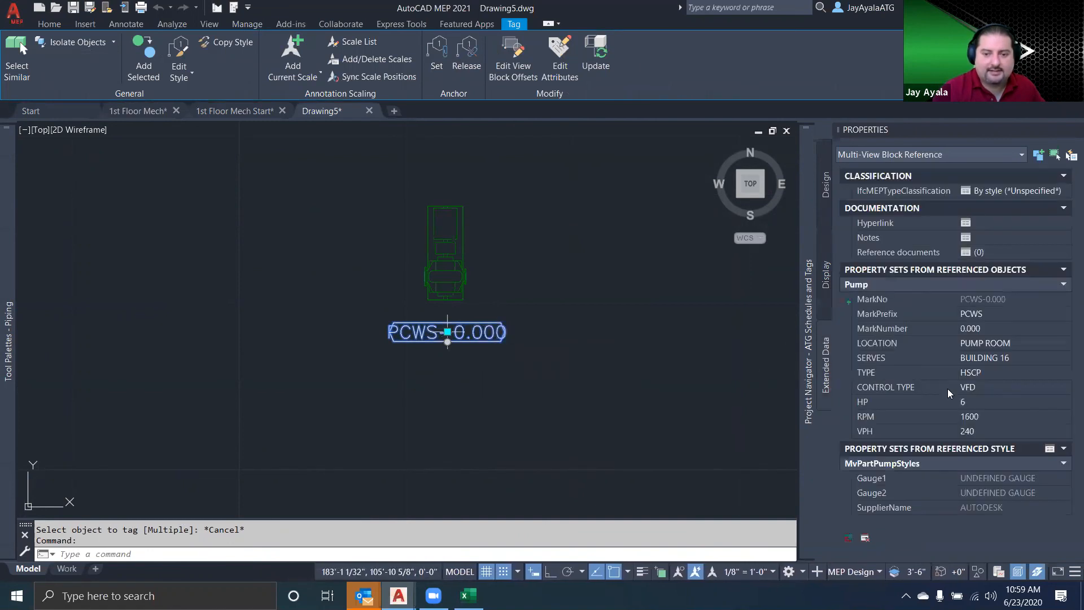
left_click(998, 330)
type("101")
key("Return")
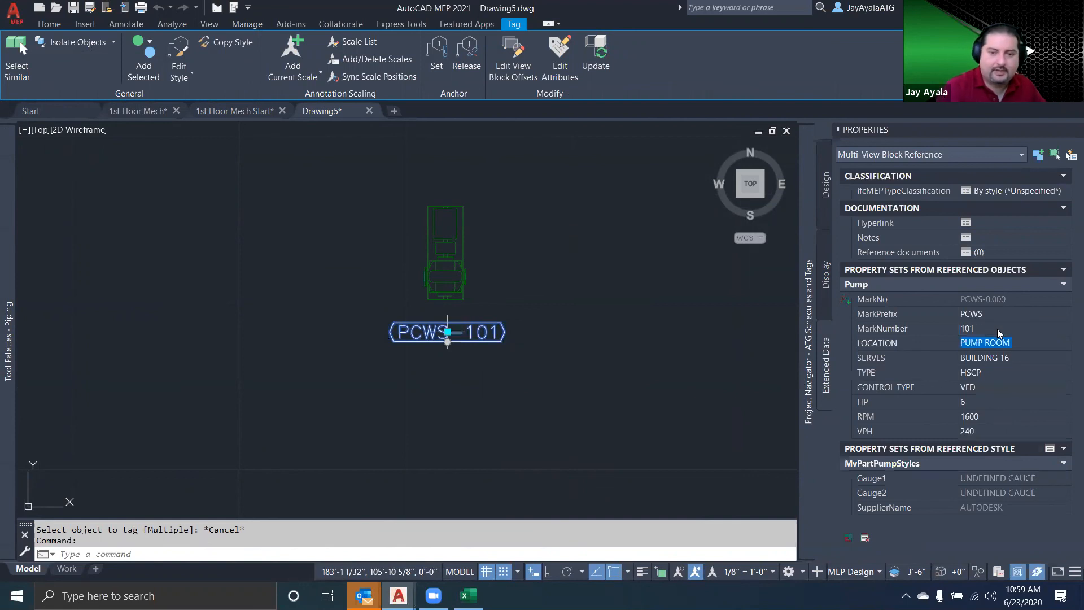
key("Escape")
Insert the stored Pump schedule table for the tagged pump, placing it above and beside the pump
mouse_move(10, 380)
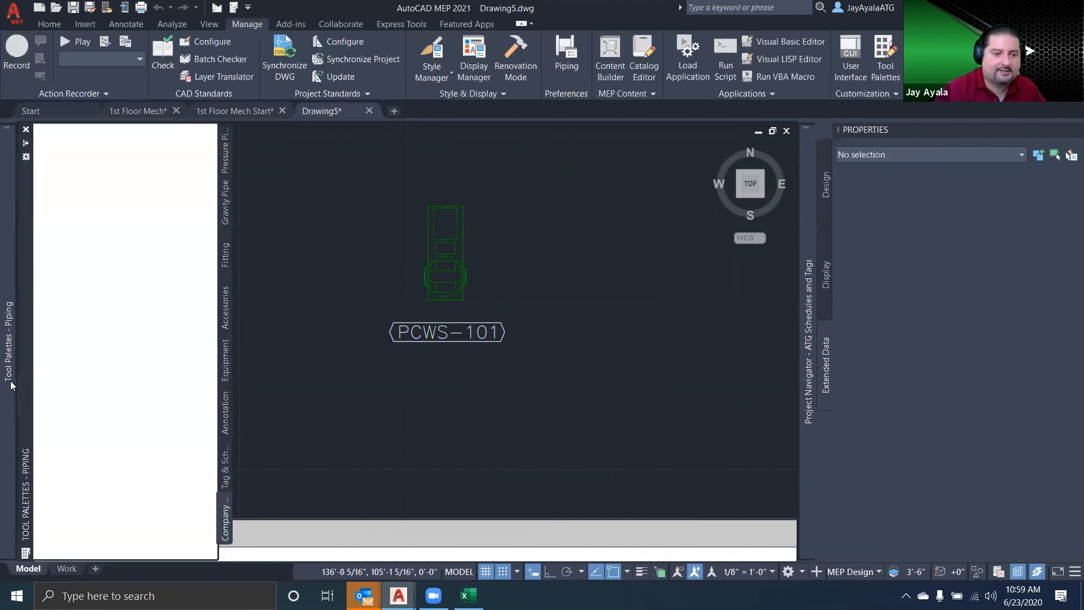
left_click(59, 226)
left_click(545, 372)
left_click(390, 215)
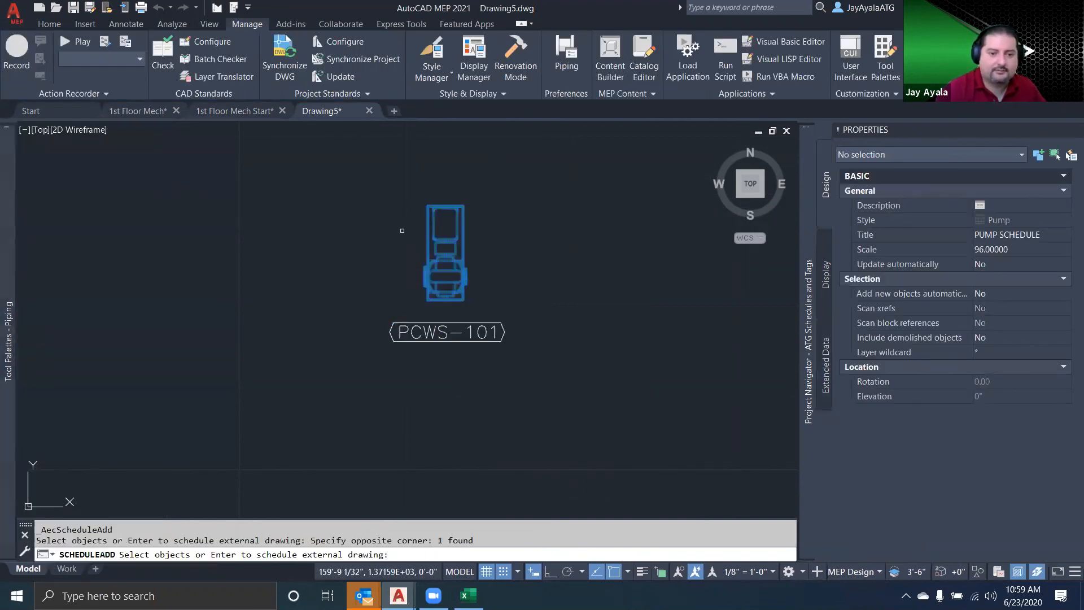
scroll(217, 337, "down", 8)
key("Return")
left_click(343, 268)
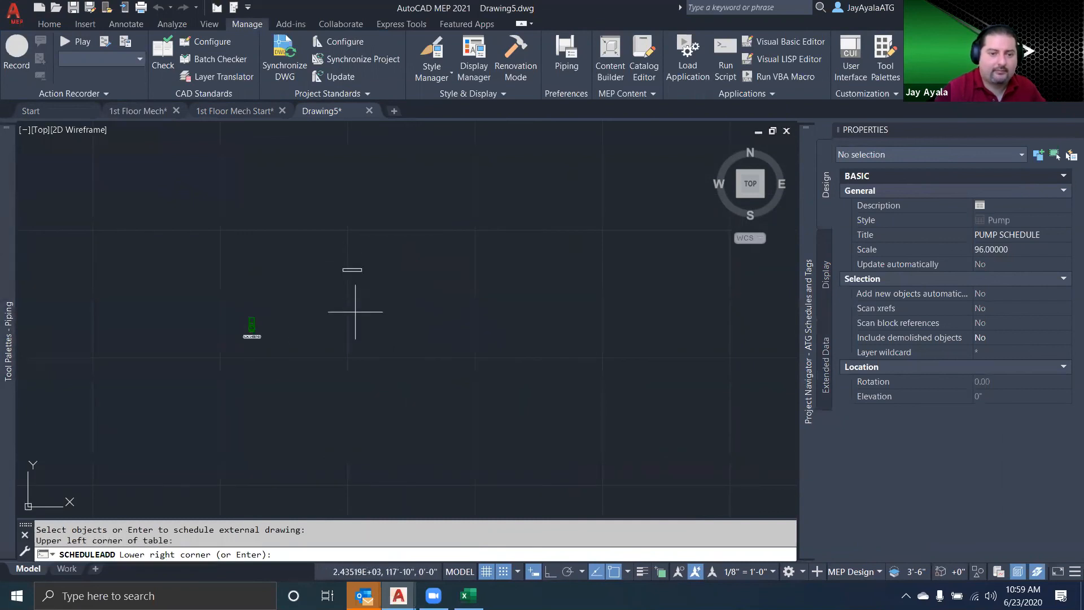
left_click(439, 312)
scroll(357, 366, "up", 3)
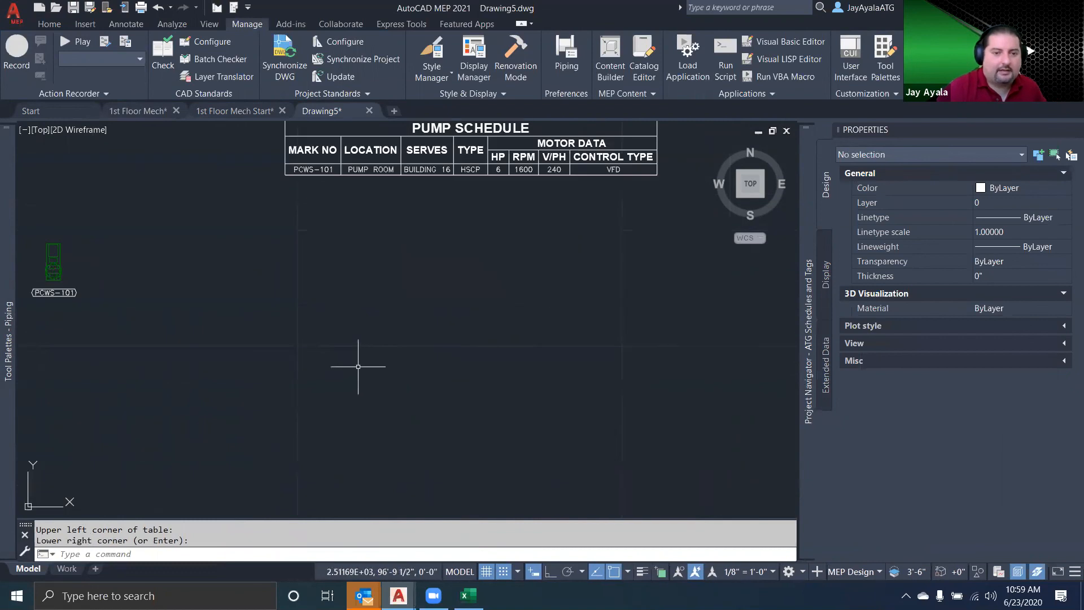
Set the pump schedule table to update automatically and to add new objects automatically
middle_click_drag(358, 367, 390, 432)
left_click(496, 235)
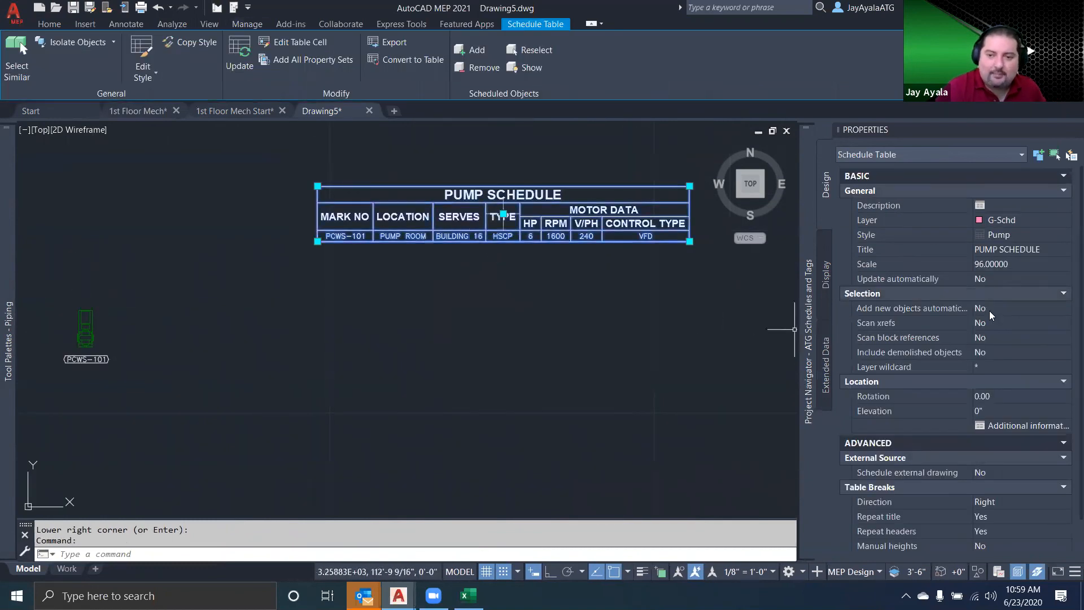
left_click(1033, 279)
left_click(1022, 295)
left_click(1033, 310)
left_click(1012, 324)
Set the pump schedule table's Scan xrefs and Scan block references options to Yes
left_click(1008, 322)
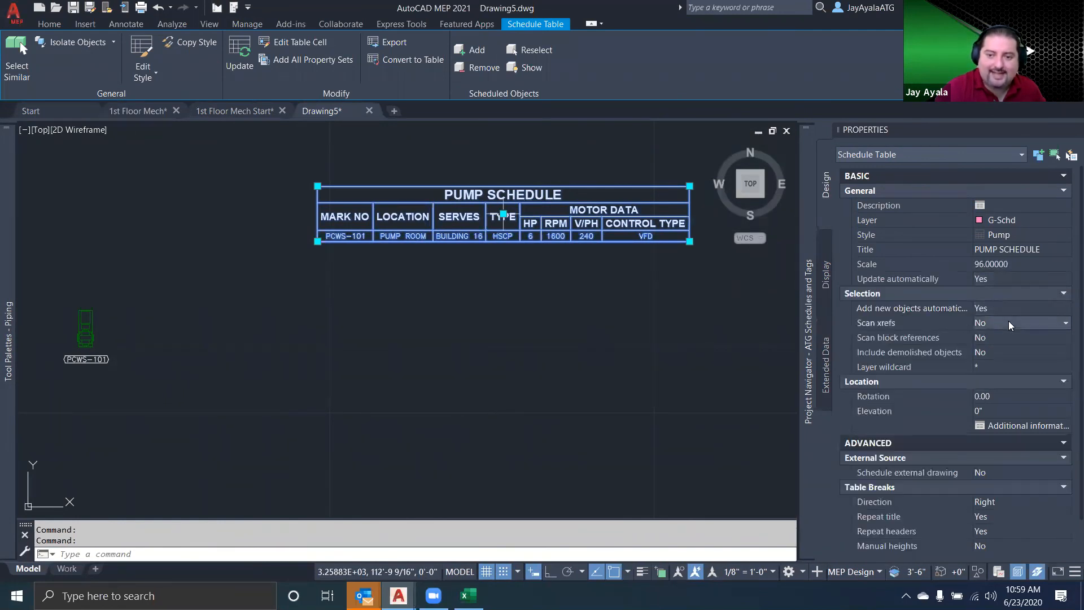
left_click(1014, 322)
left_click(1012, 337)
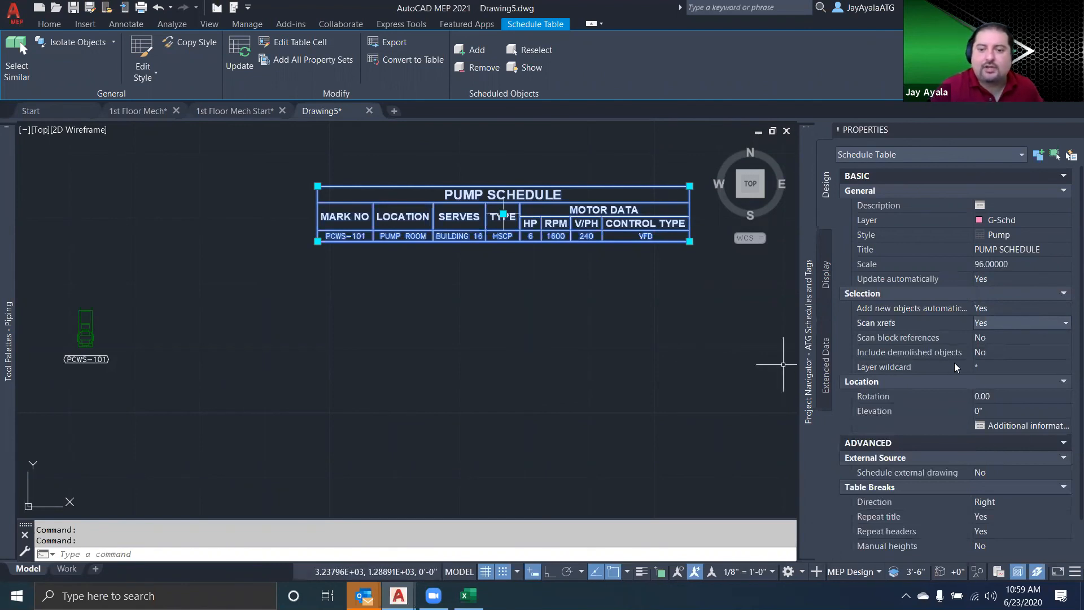
left_click(1014, 335)
left_click(1014, 334)
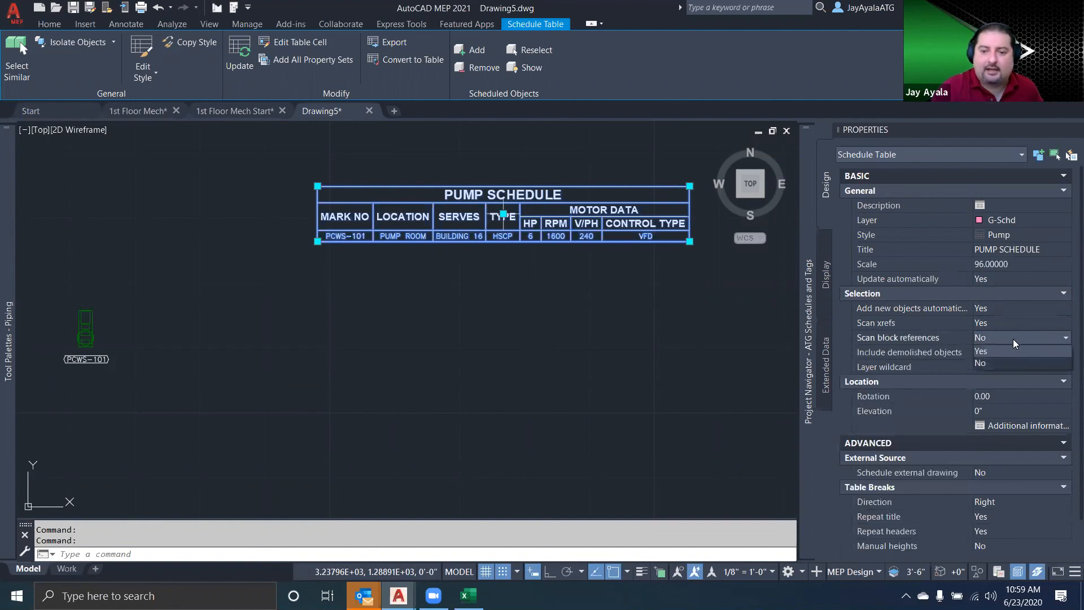
left_click(1001, 355)
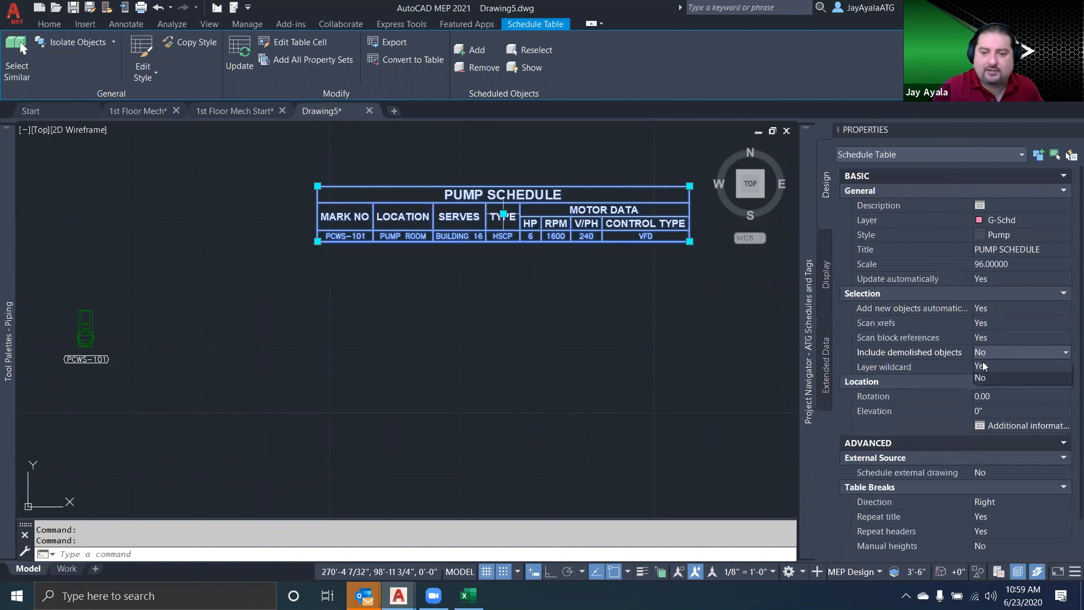
key("Escape")
Copy the pump and its tag four times, placing three copies in a row beside it and one below the row
type("COPY")
key("Return")
left_click(128, 380)
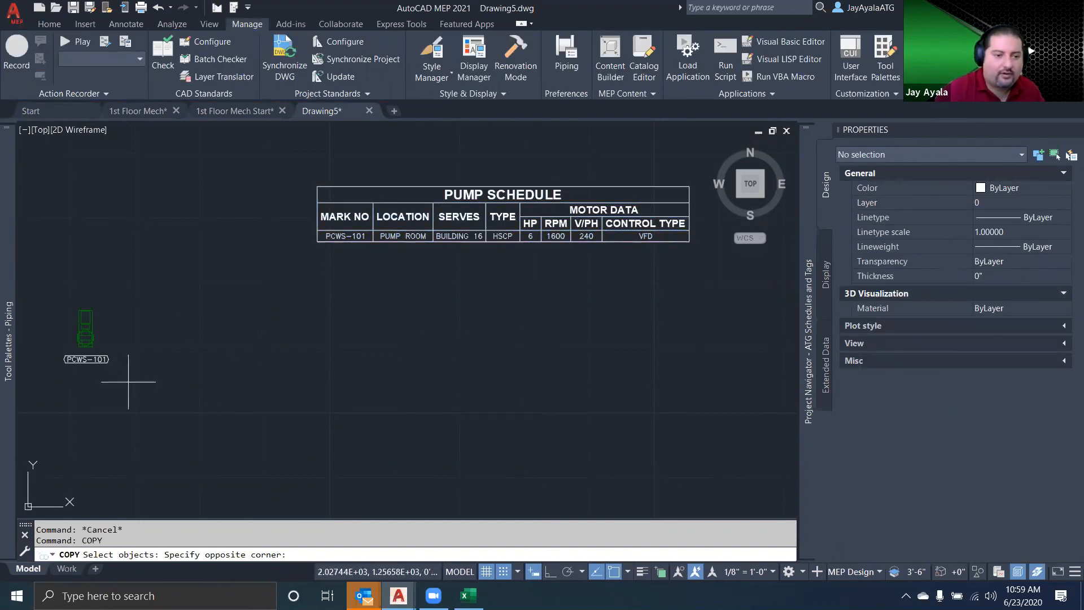
left_click(71, 327)
key("Return")
left_click(144, 346)
left_click(199, 348)
left_click(245, 351)
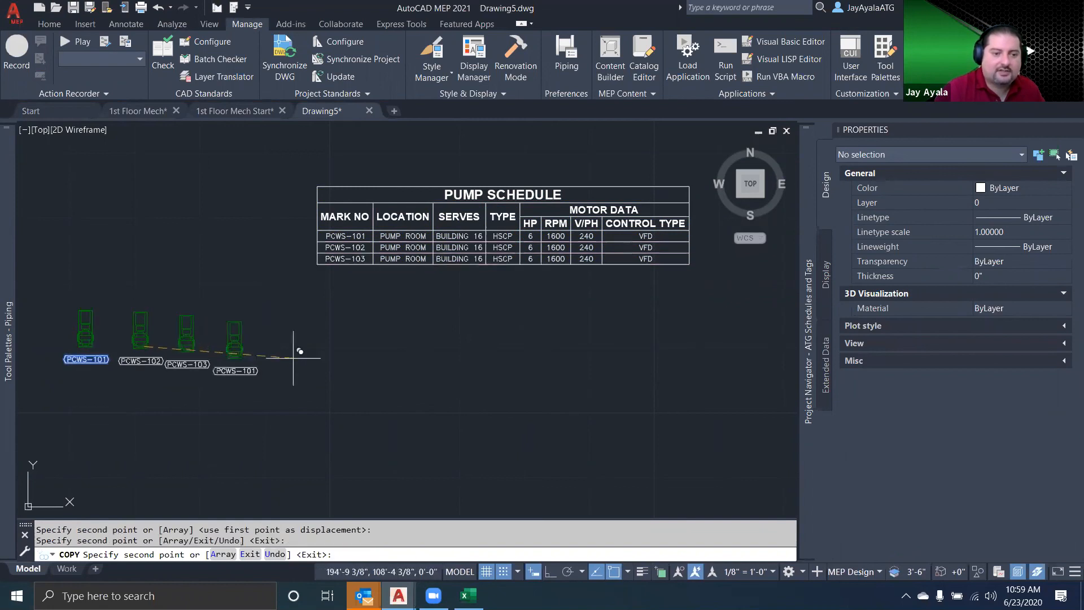
left_click(305, 358)
left_click(296, 432)
key("Return")
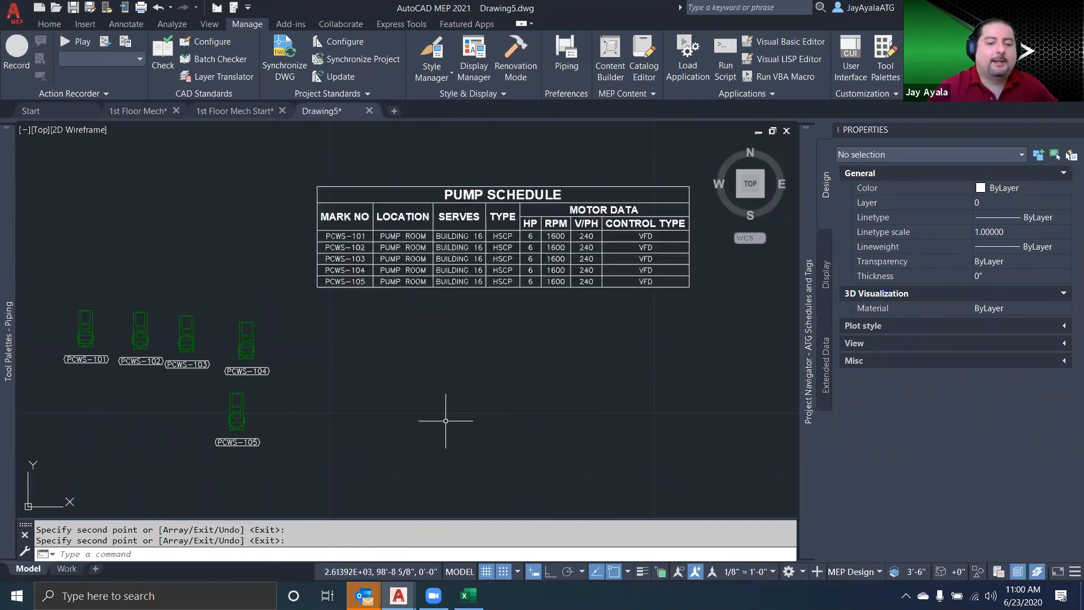
scroll(243, 460, "up", 5)
scroll(243, 460, "down", 5)
mouse_move(8, 333)
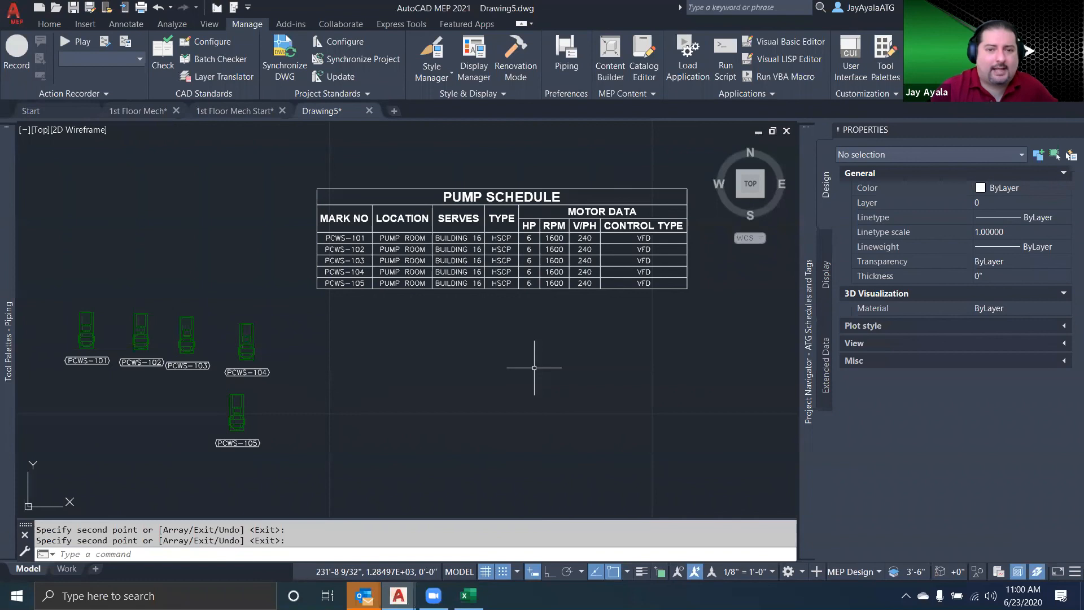
scroll(531, 368, "down", 3)
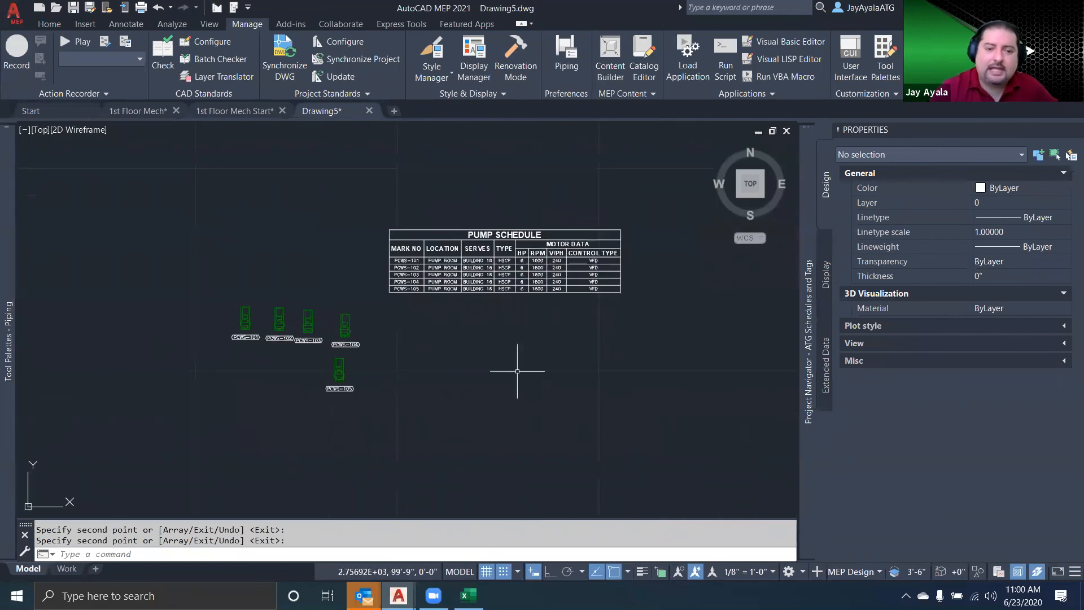